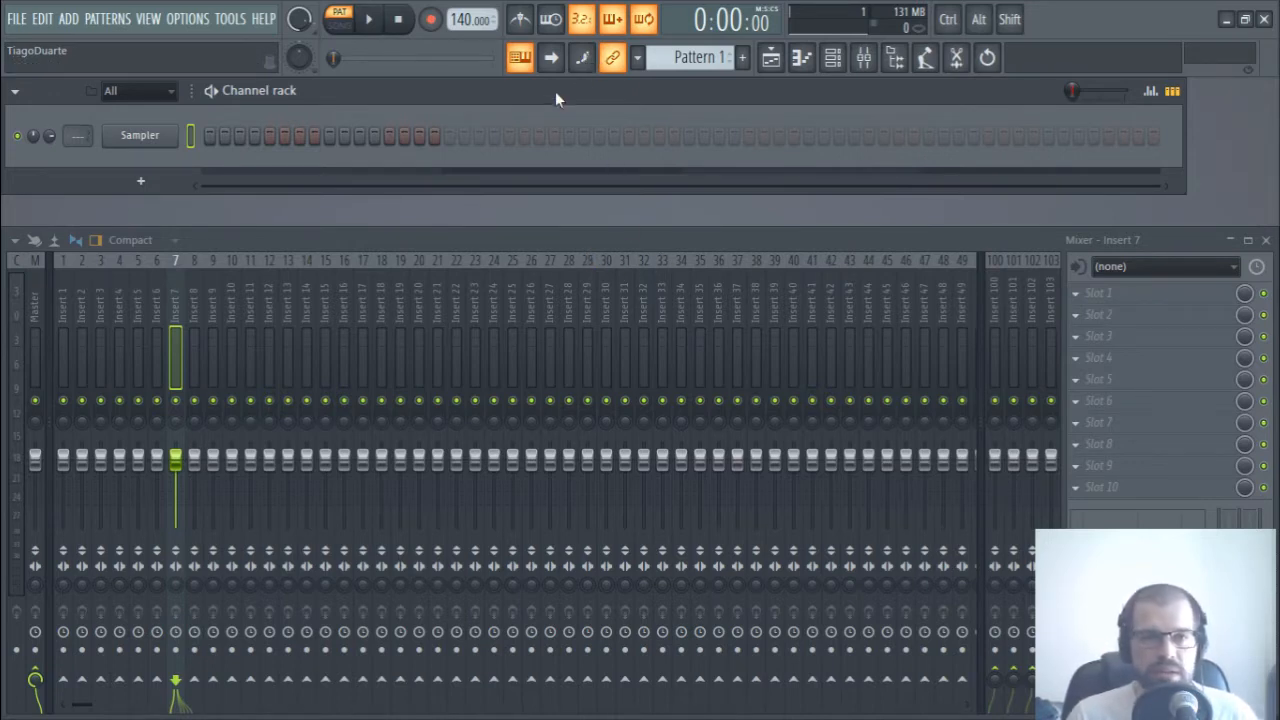
- Replace the Sampler channel with the Sytrus synth from the classic synths
{"action": "left_click", "coordinate": [141, 182]}
{"action": "left_click", "coordinate": [76, 179]}
{"action": "right_click", "coordinate": [129, 137]}
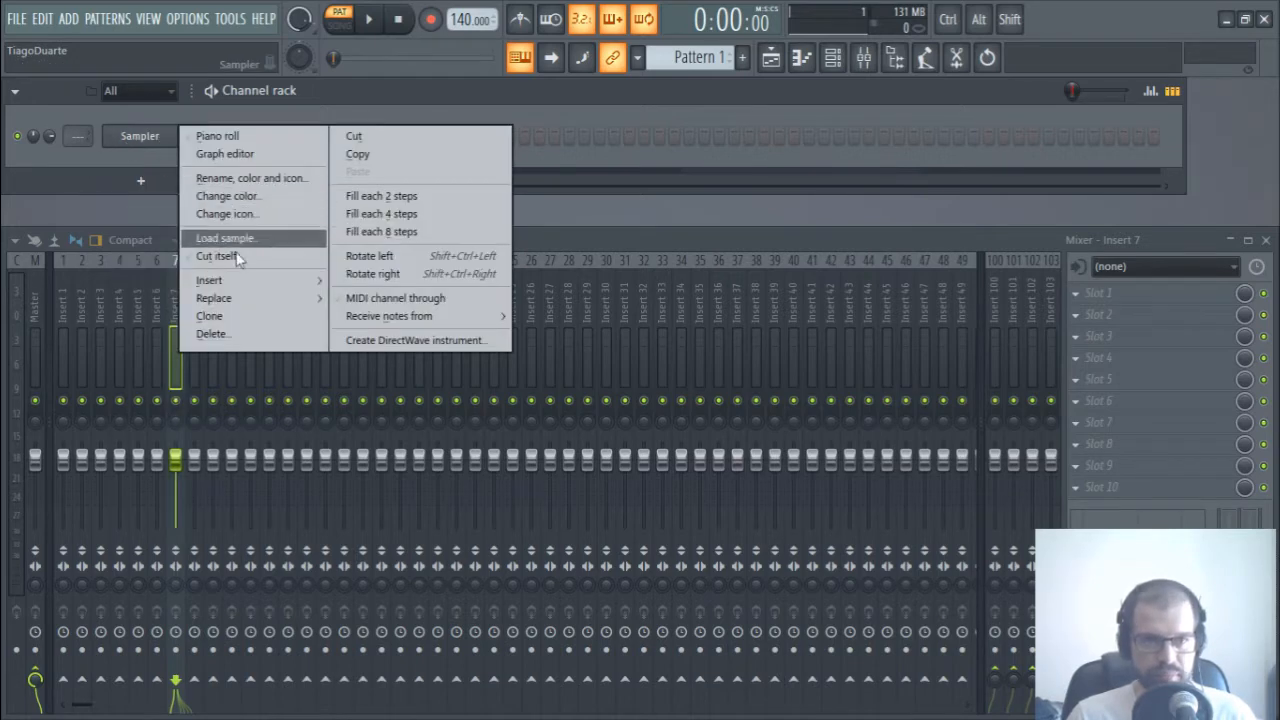
{"action": "mouse_move", "coordinate": [254, 298]}
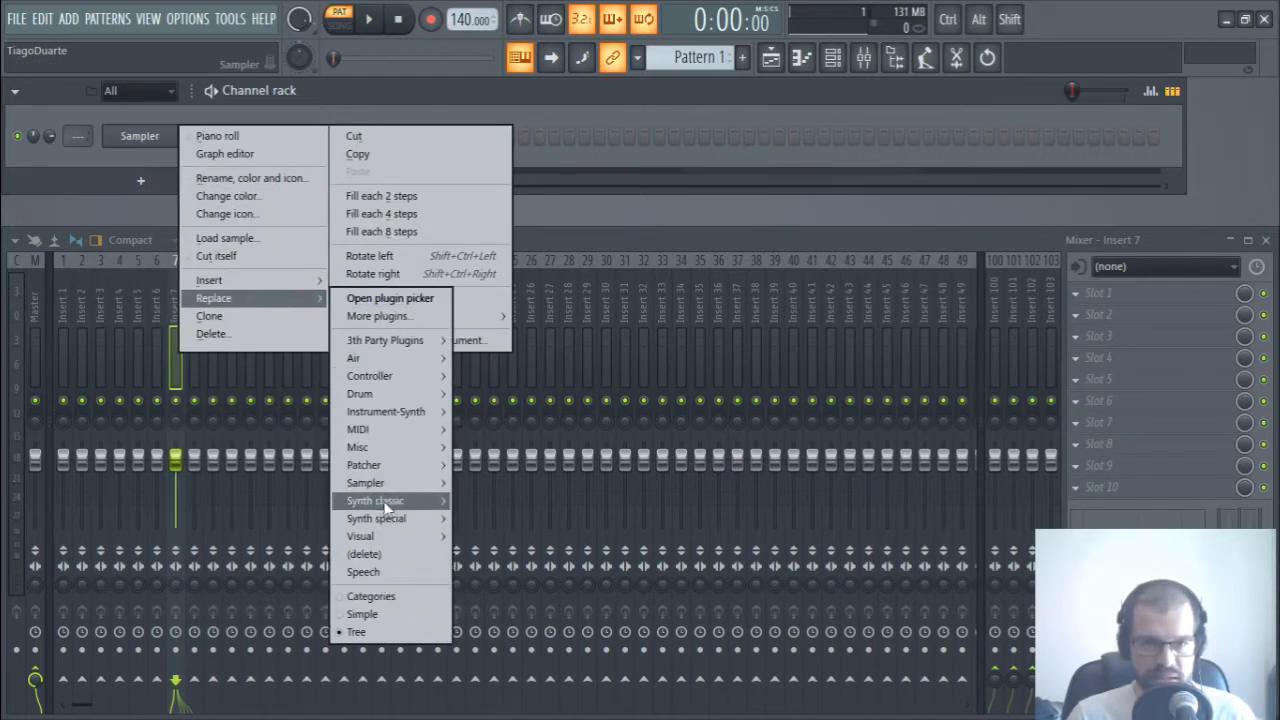
{"action": "mouse_move", "coordinate": [390, 502]}
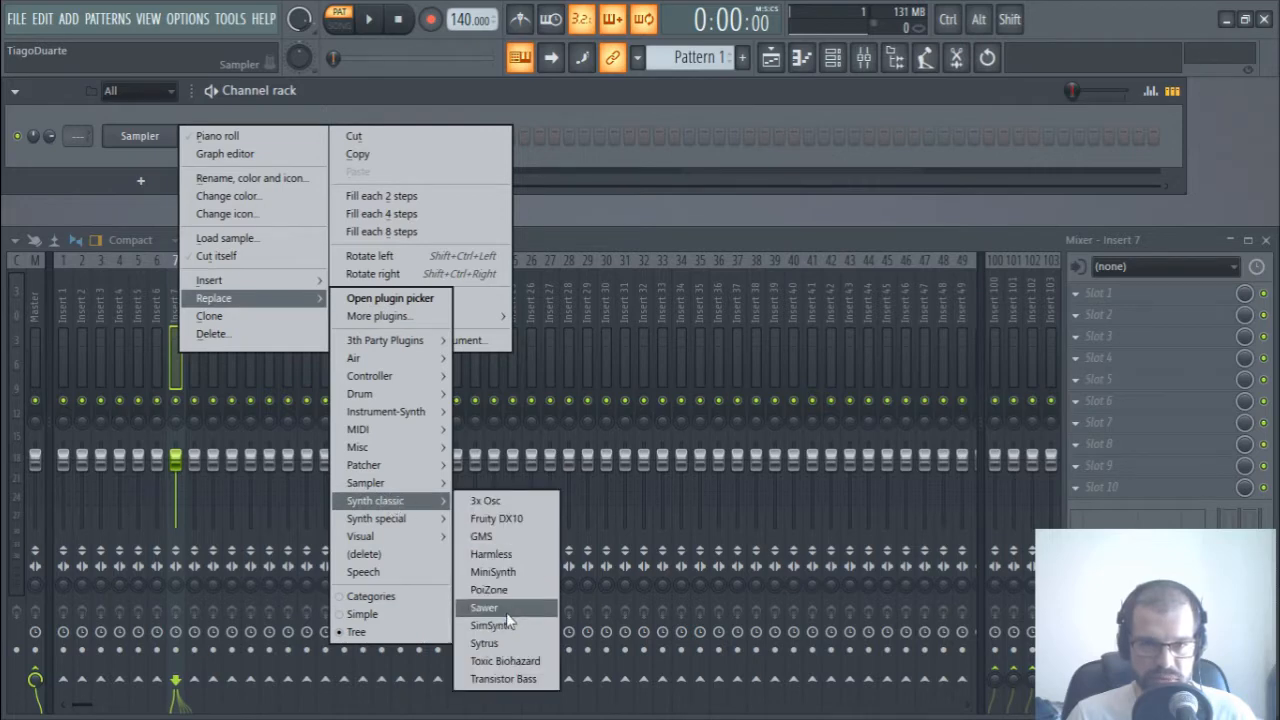
{"action": "left_click", "coordinate": [504, 649]}
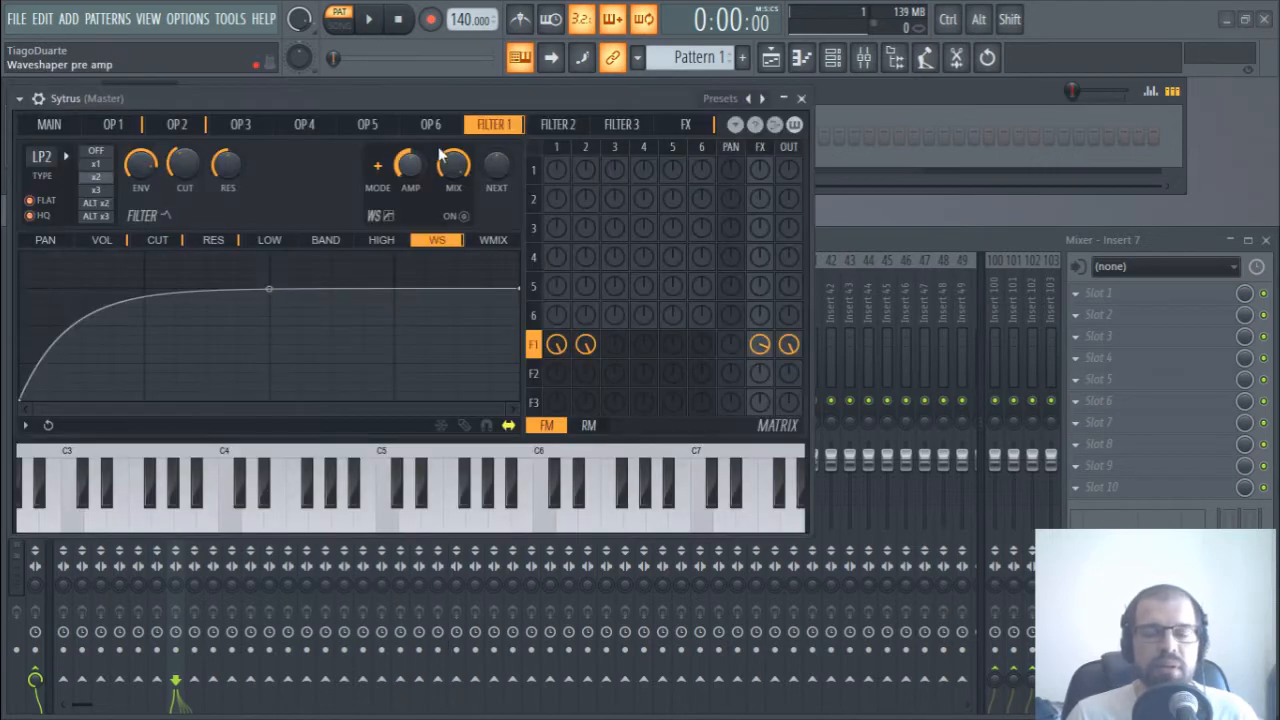
- Load the Default preset in Sytrus and reposition its window below the channel row
{"action": "left_click_drag", "start_coordinate": [406, 102], "coordinate": [631, 207]}
{"action": "right_click", "coordinate": [995, 204]}
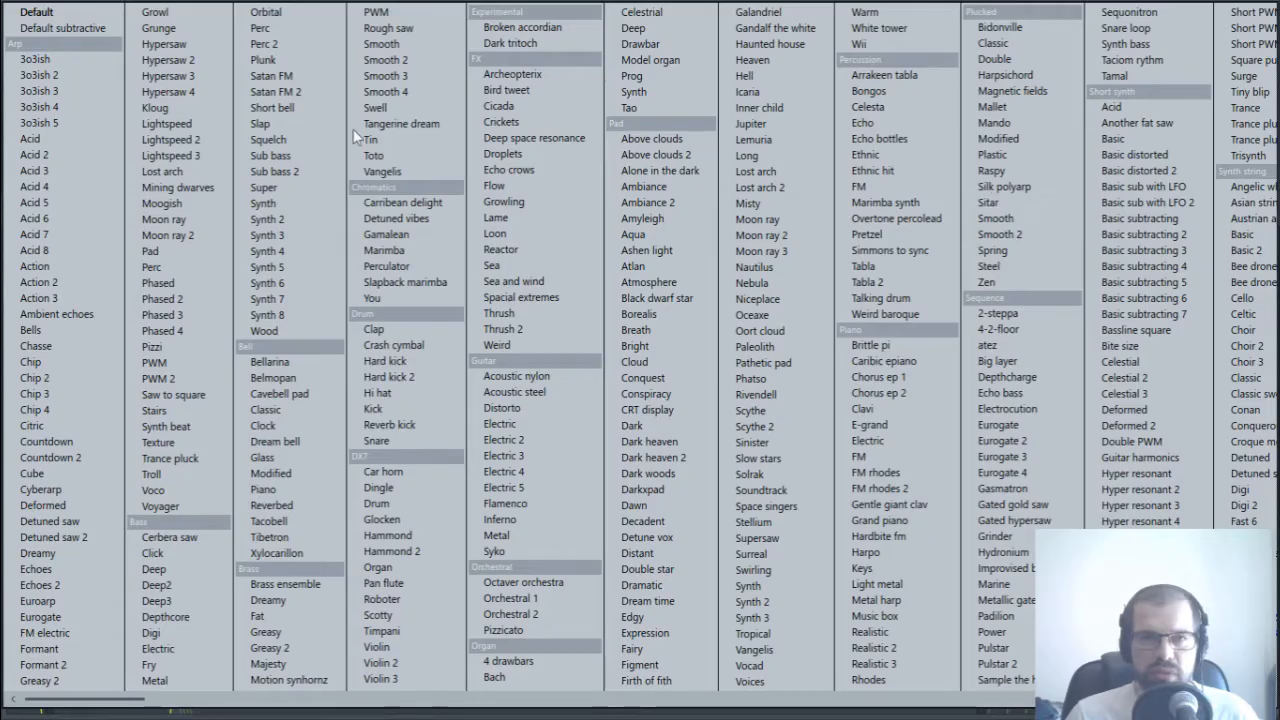
{"action": "left_click", "coordinate": [37, 13]}
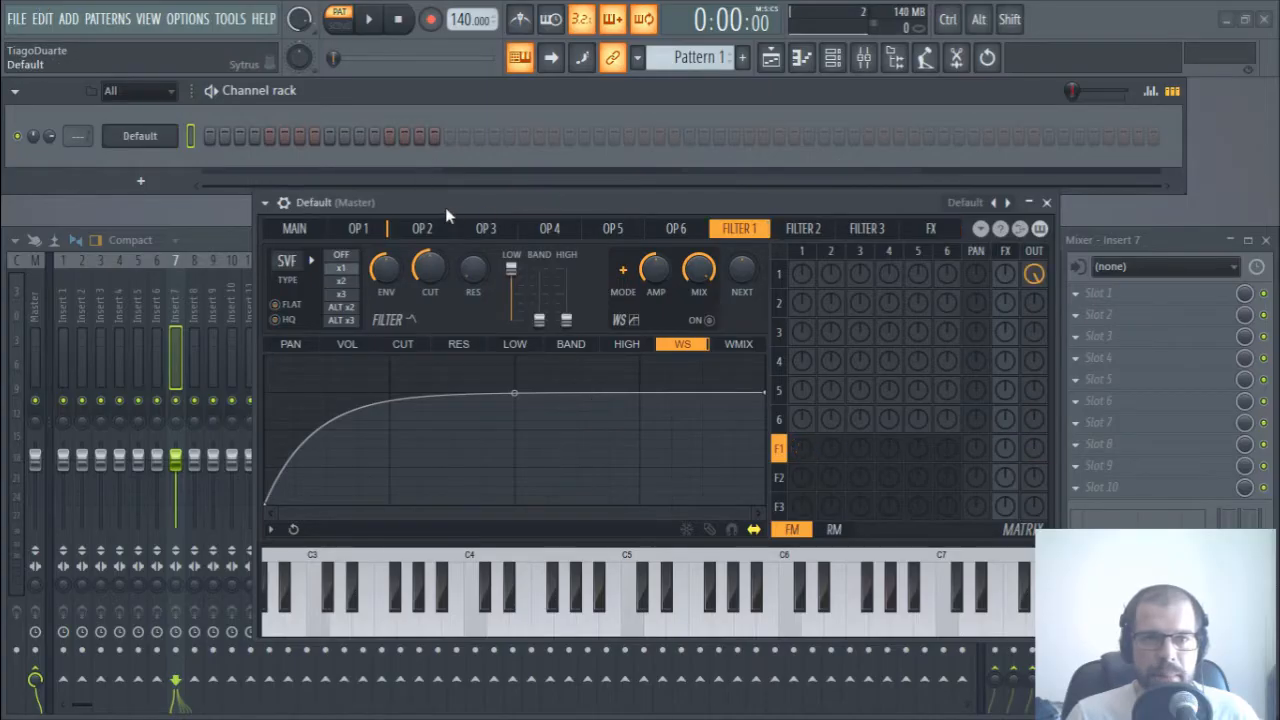
{"action": "left_click_drag", "start_coordinate": [445, 207], "coordinate": [400, 205]}
- Rename the Sytrus channel as Kick and close its synth window
{"action": "left_click", "coordinate": [145, 136], "text": "shift"}
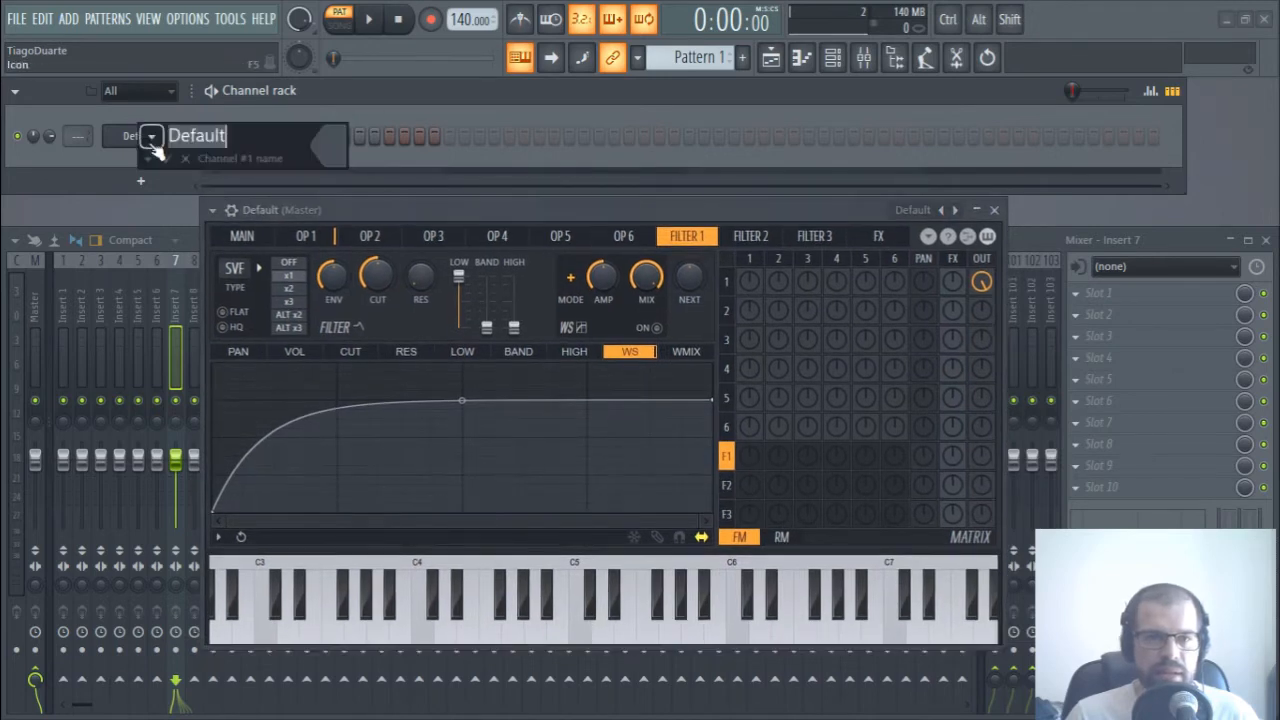
{"action": "type", "text": "Kick"}
{"action": "key", "text": "Return"}
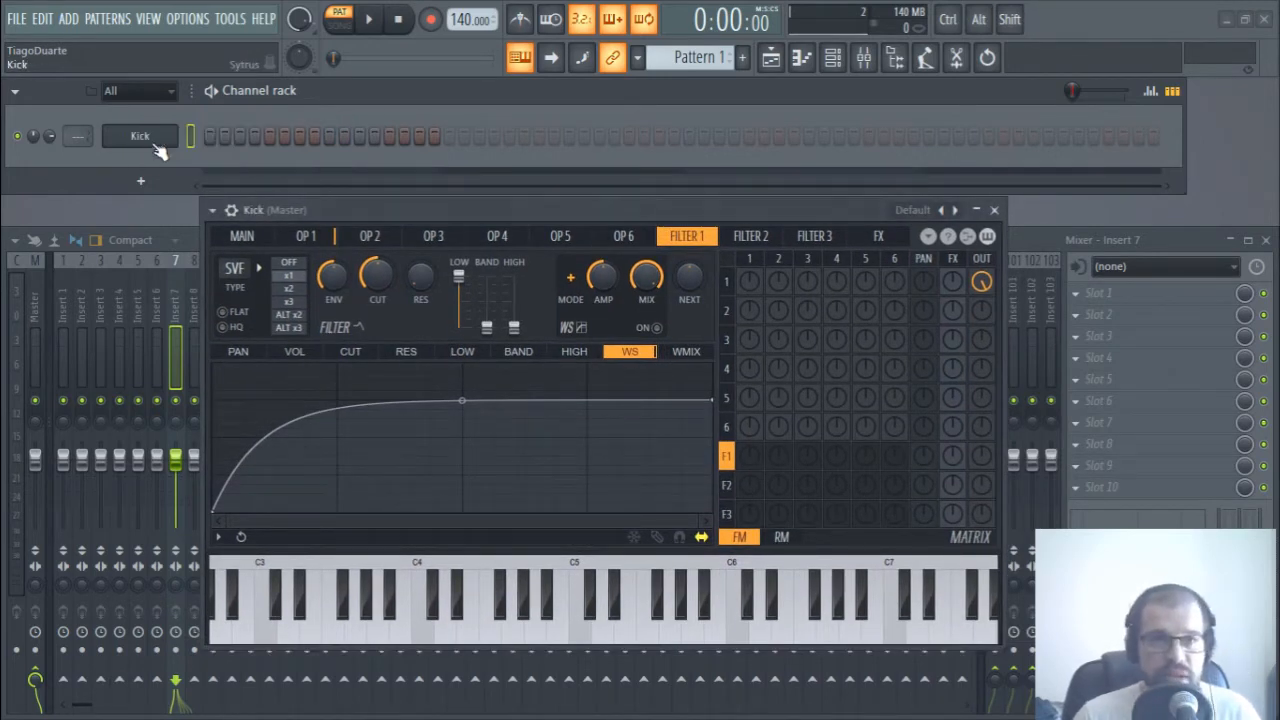
{"action": "left_click", "coordinate": [994, 210]}
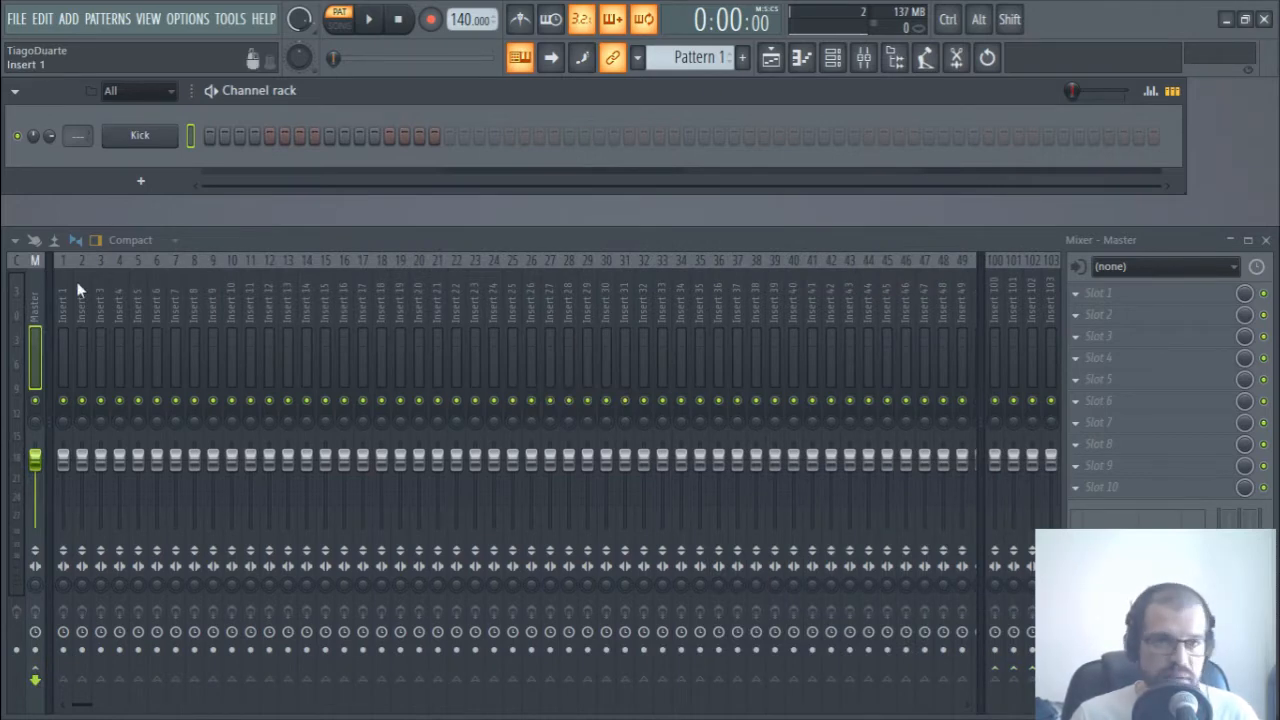
- Clone the Kick channel and rename the copy as Snare
{"action": "key", "text": "alt+c"}
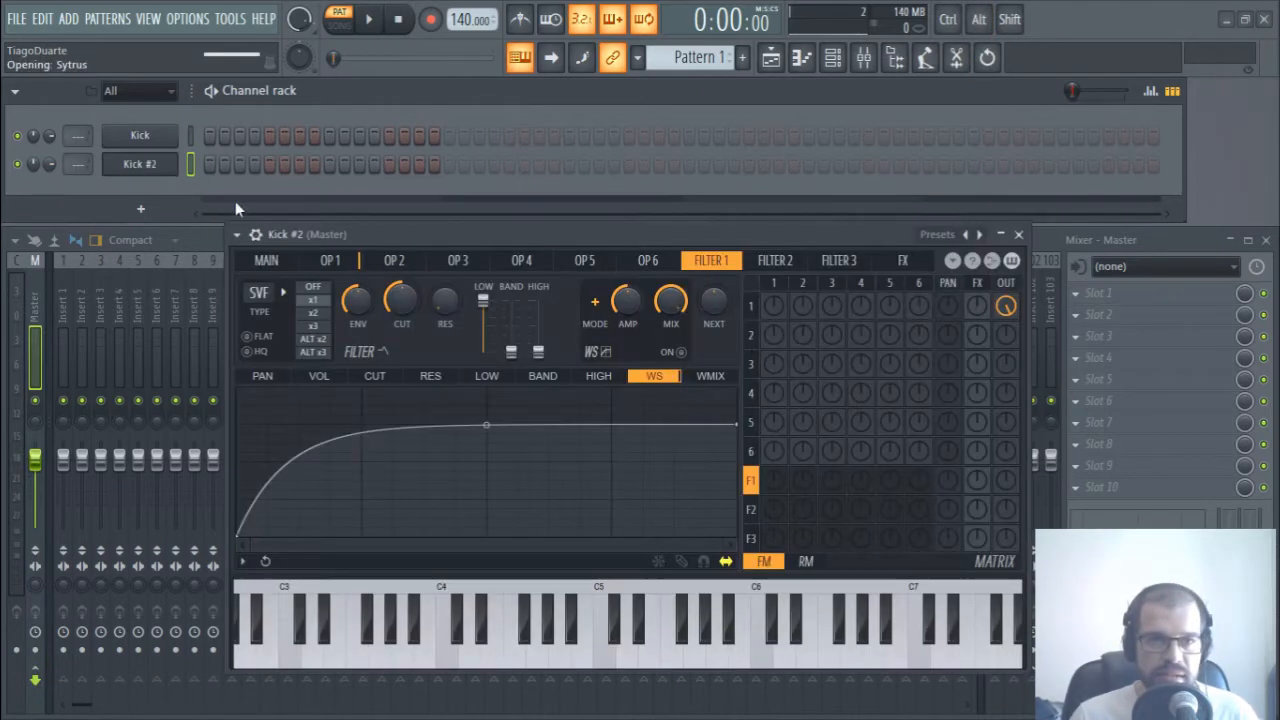
{"action": "left_click", "coordinate": [140, 165], "text": "shift"}
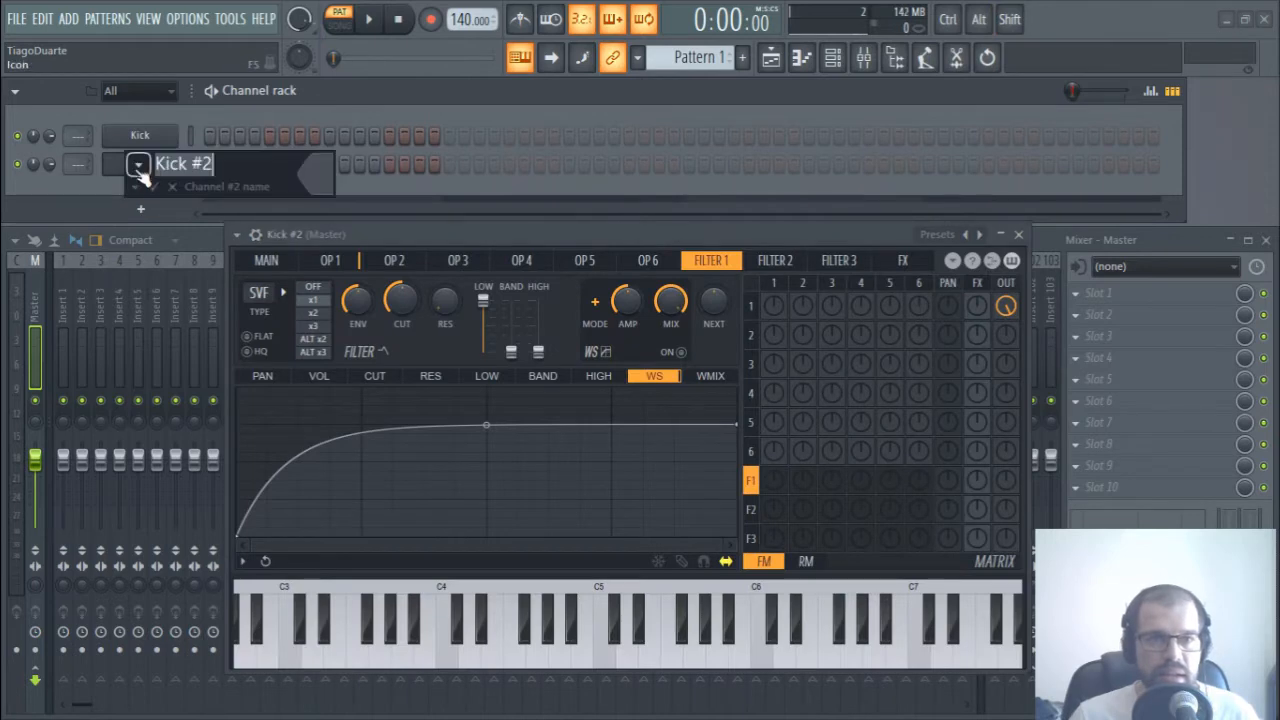
{"action": "type", "text": "Snare"}
{"action": "key", "text": "Return"}
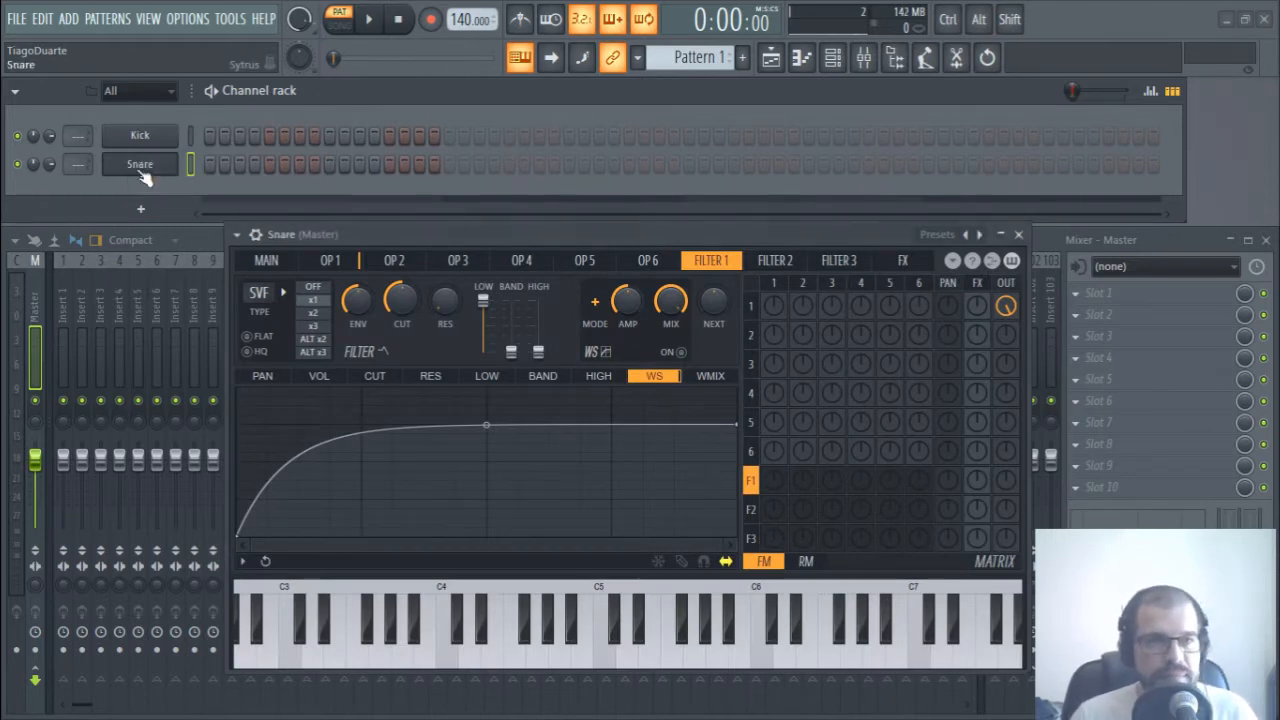
- Clone the Snare channel and rename the copy as Hi hat
{"action": "left_click", "coordinate": [185, 209]}
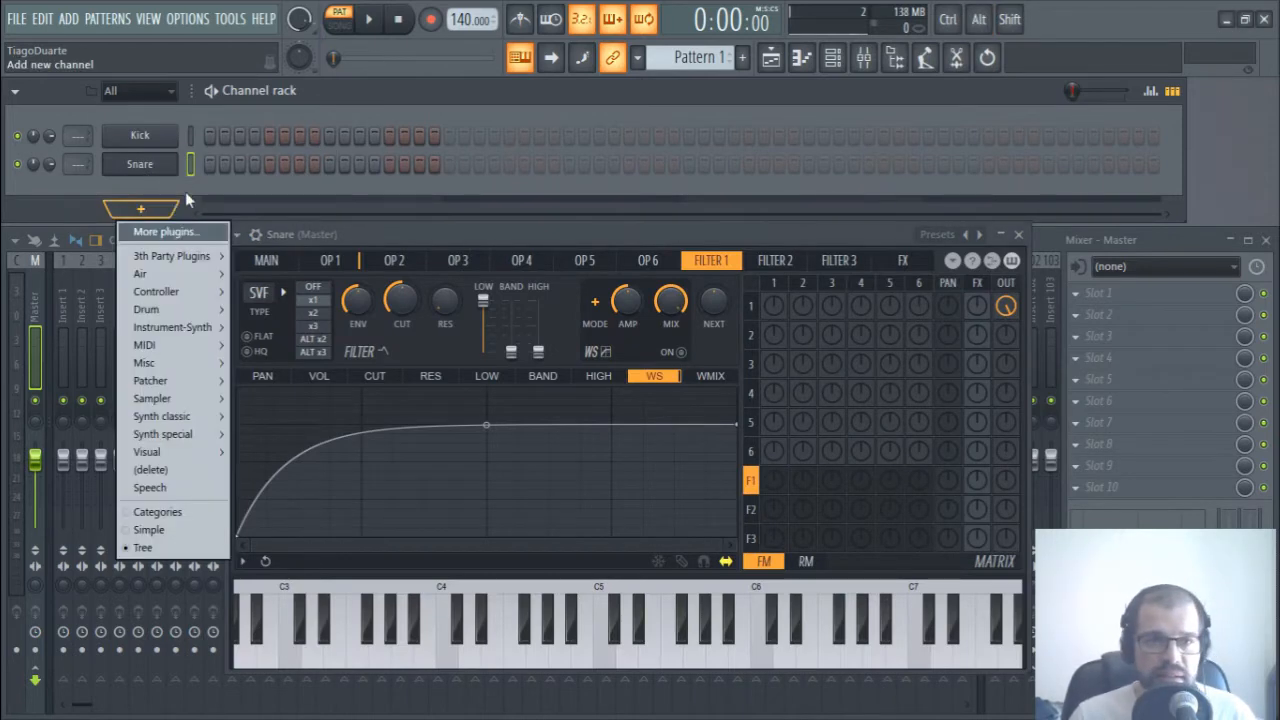
{"action": "left_click", "coordinate": [182, 192]}
{"action": "key", "text": "alt+c"}
{"action": "left_click", "coordinate": [143, 196], "text": "shift"}
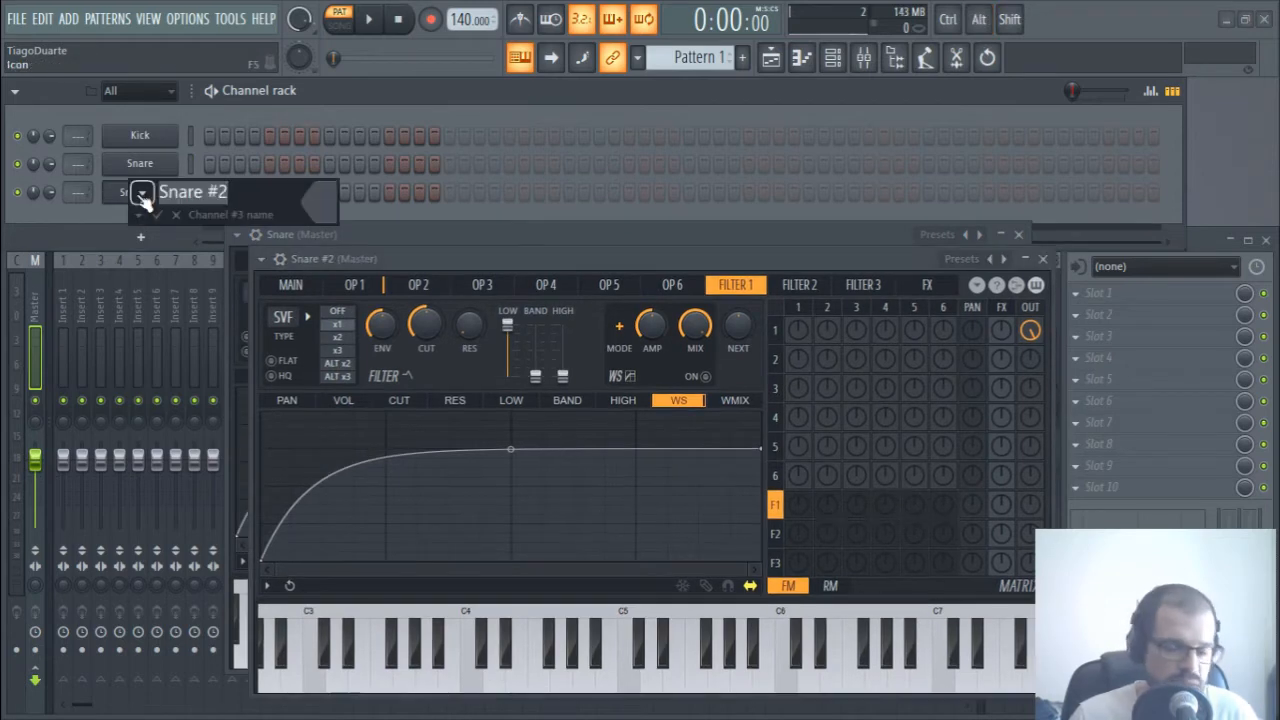
{"action": "type", "text": "Hi hat"}
{"action": "key", "text": "Return"}
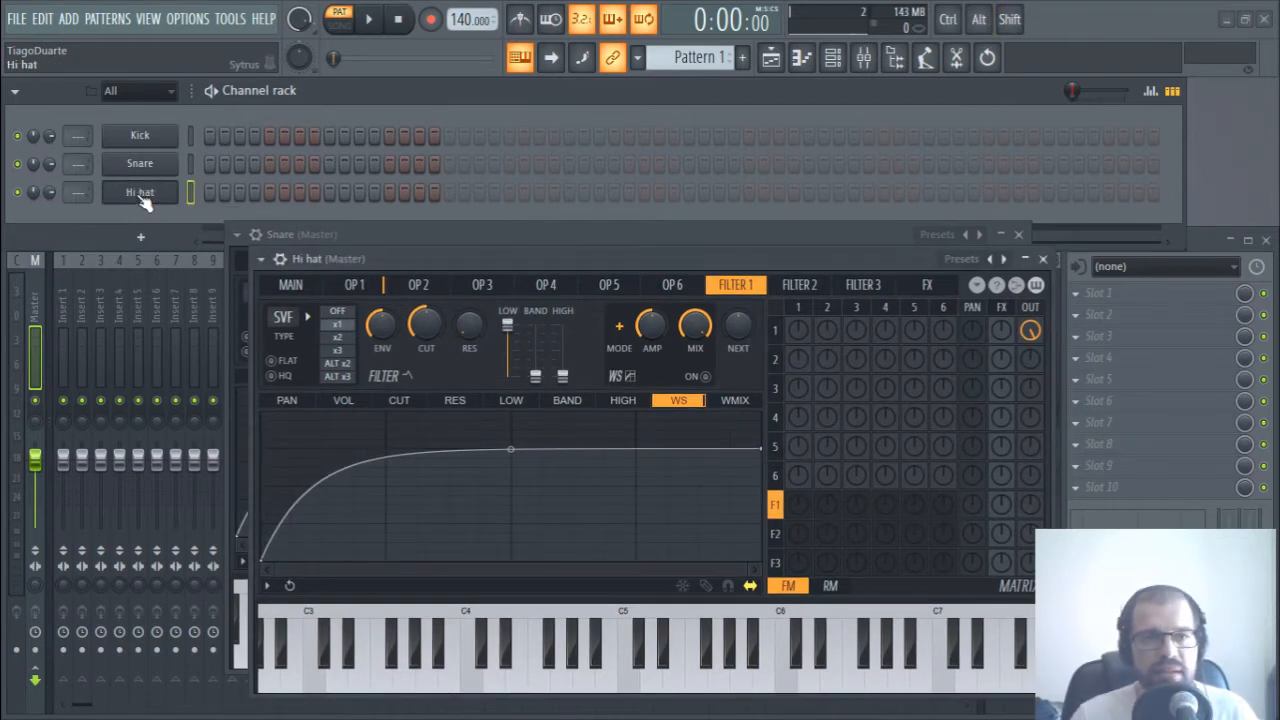
- Clone the Hi hat channel and rename the copy as Cymbal
{"action": "left_click", "coordinate": [138, 237]}
{"action": "left_click", "coordinate": [90, 222]}
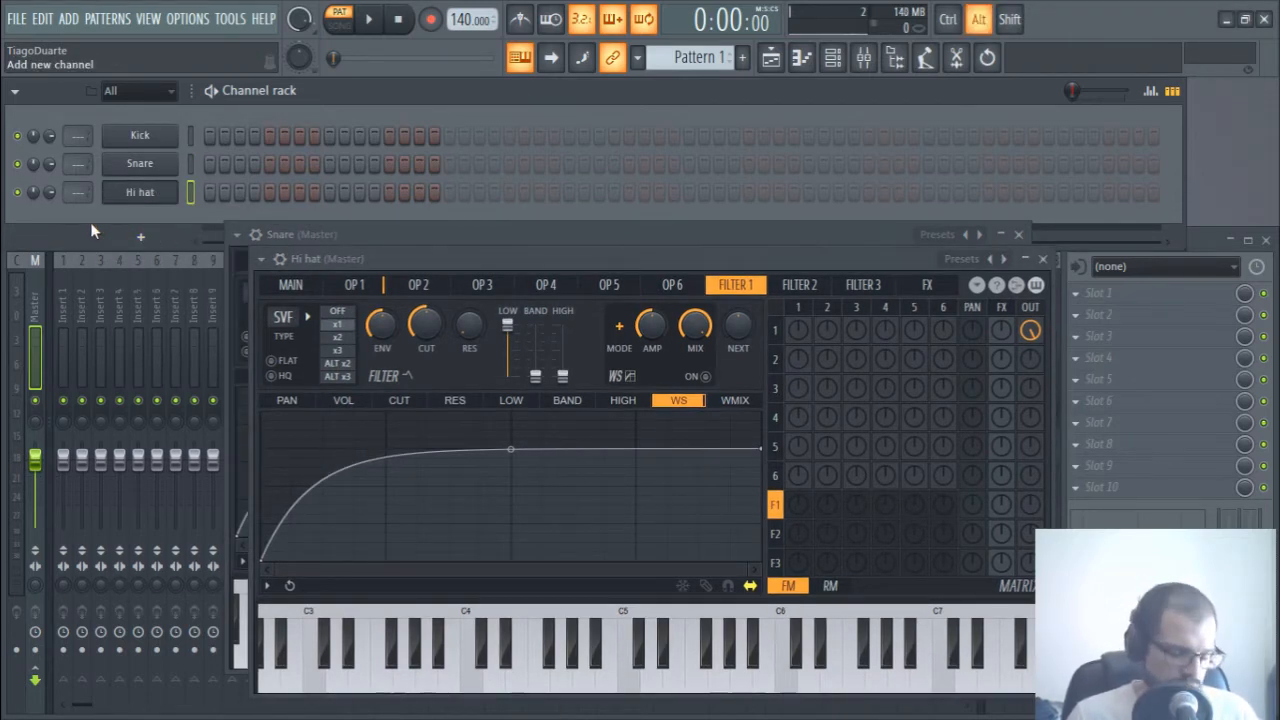
{"action": "key", "text": "alt+c"}
{"action": "left_click", "coordinate": [143, 222], "text": "shift"}
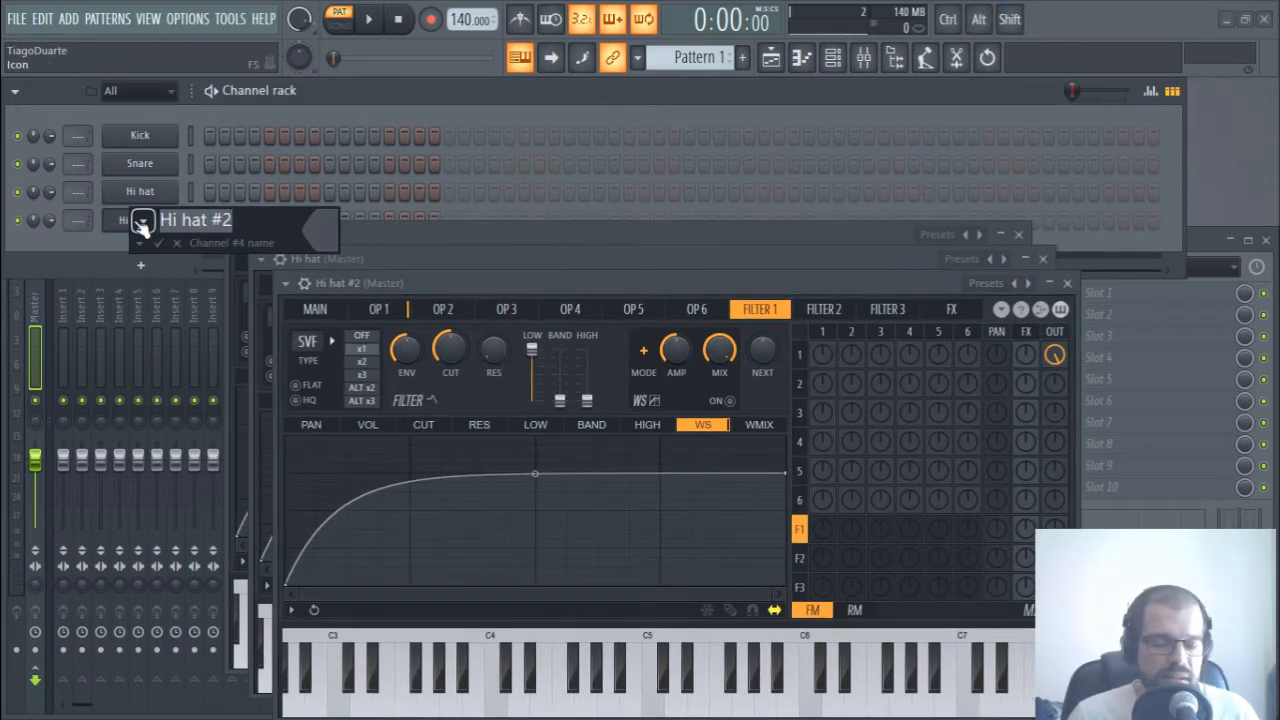
{"action": "type", "text": "cymbals"}
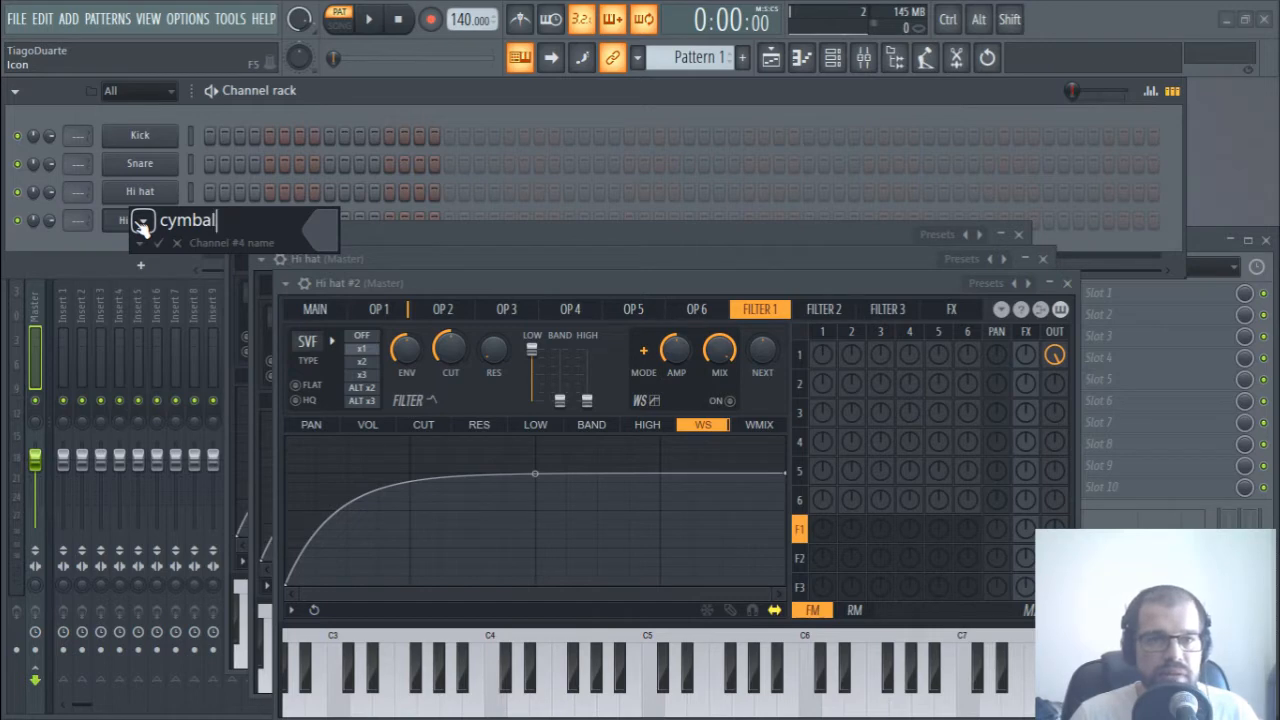
{"action": "key", "text": "Home"}
{"action": "key", "text": "Delete"}
{"action": "type", "text": "C"}
{"action": "key", "text": "Return"}
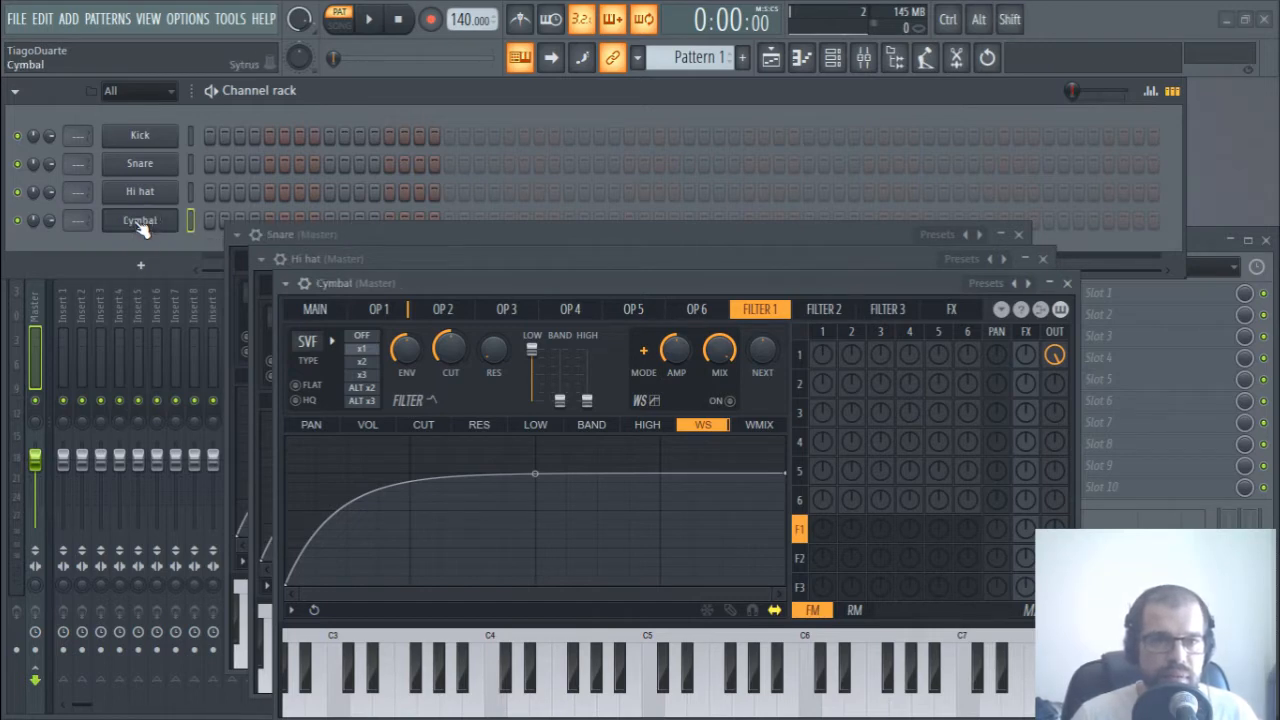
- Clone the Cymbal channel and rename the copy as Bass
{"action": "left_click", "coordinate": [140, 265]}
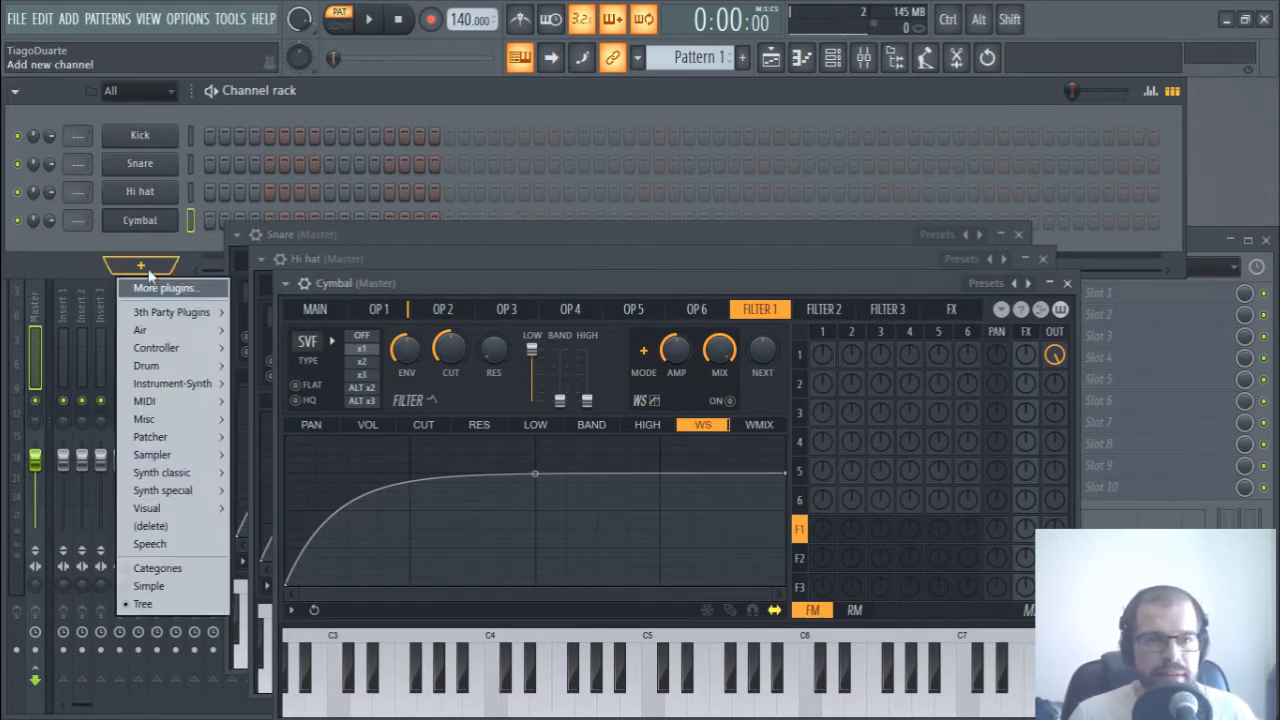
{"action": "left_click", "coordinate": [90, 249]}
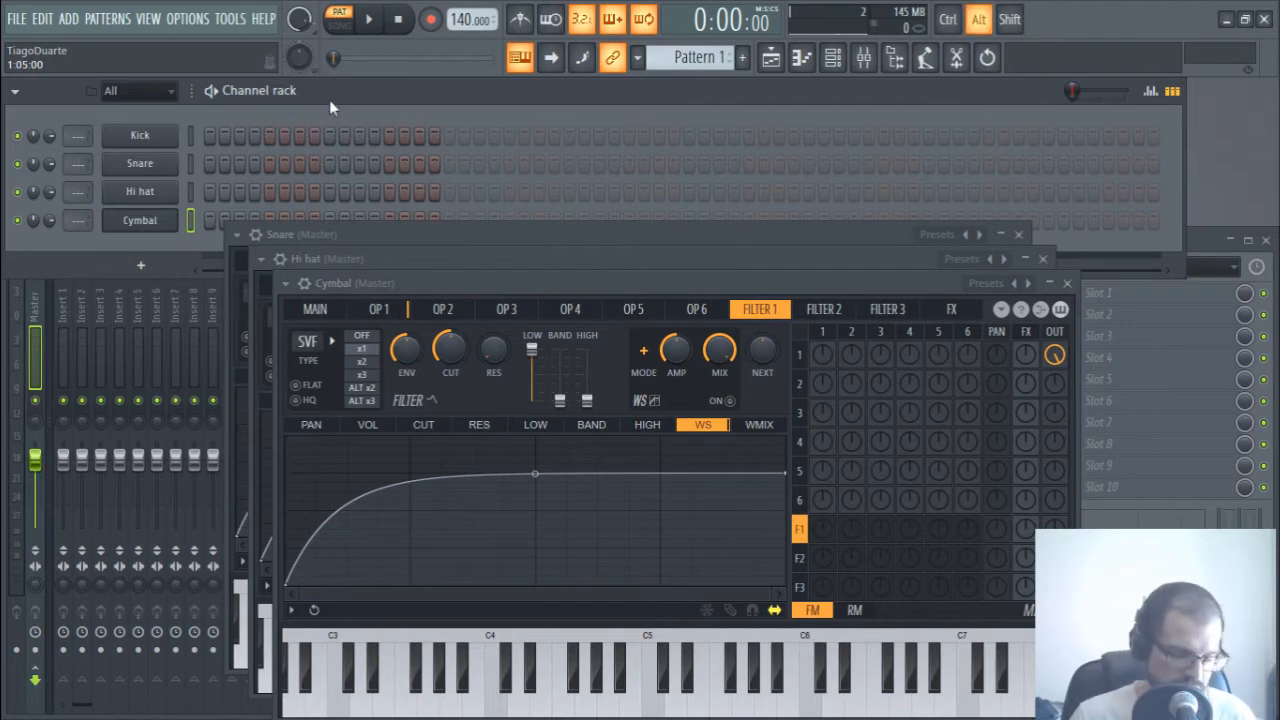
{"action": "key", "text": "alt+c"}
{"action": "key", "text": "F2"}
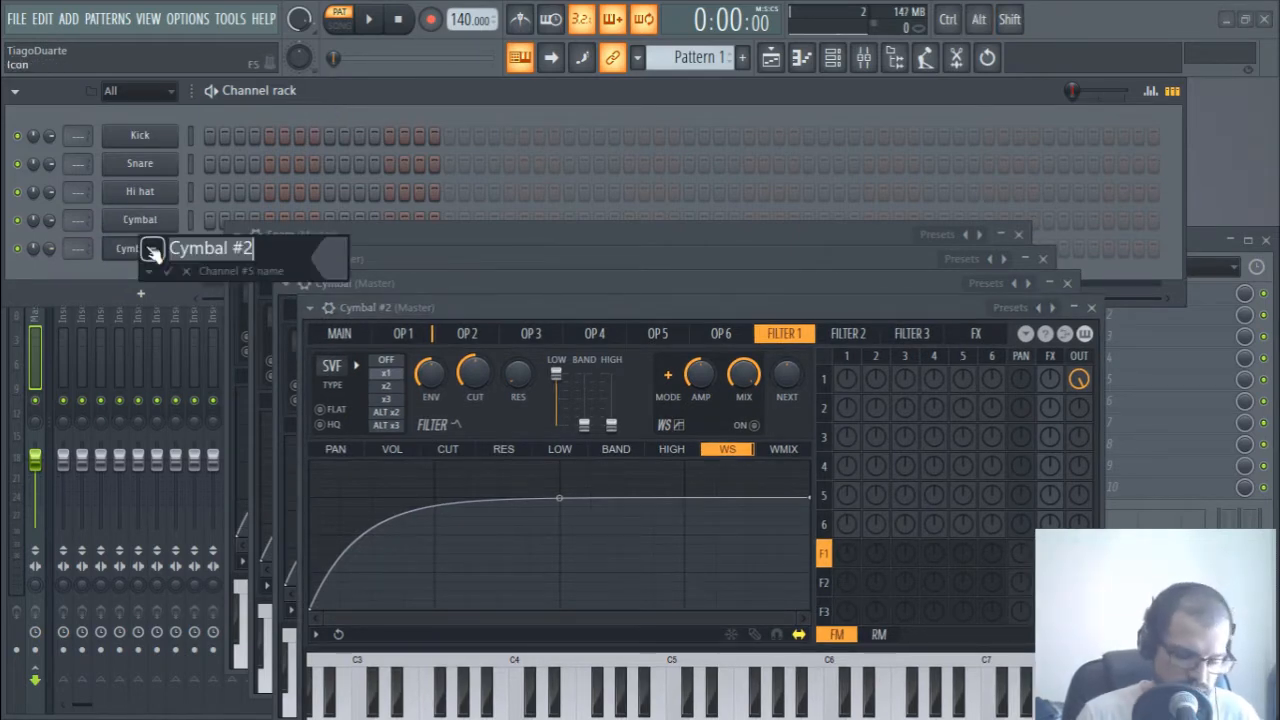
{"action": "type", "text": "Bass"}
{"action": "key", "text": "Return"}
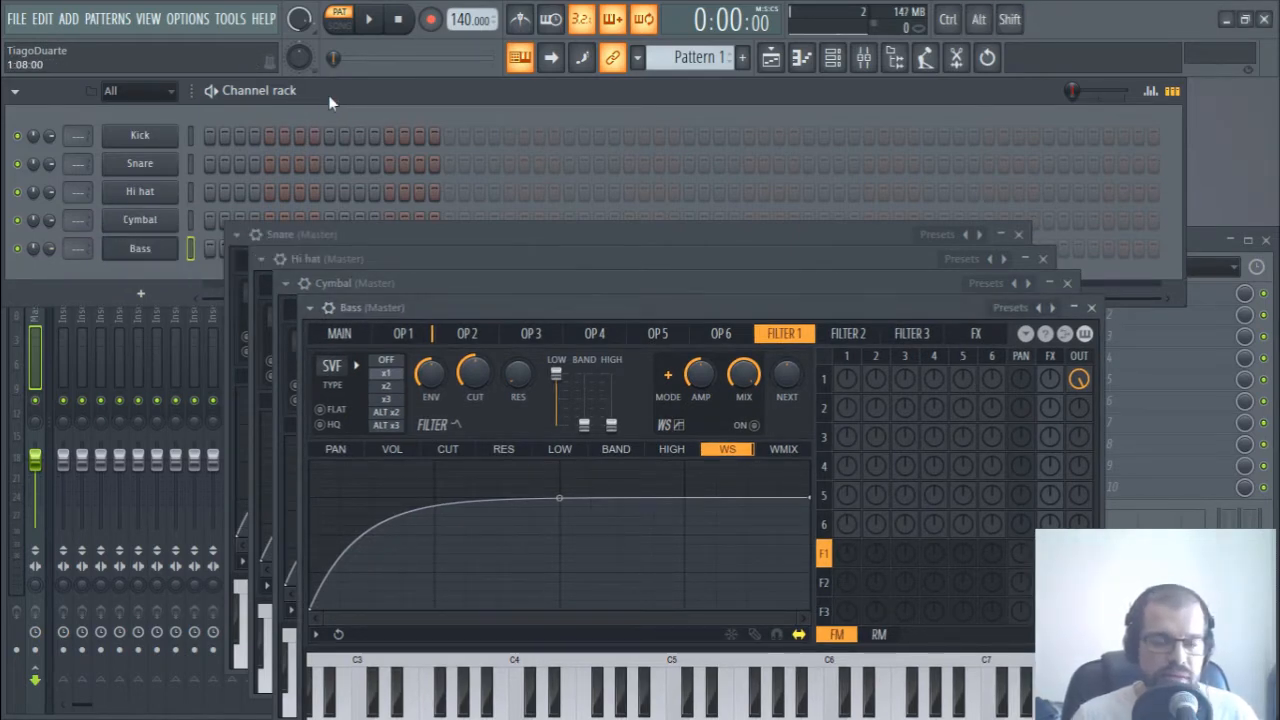
- Clone the Bass channel and rename the copy as Bell
{"action": "key", "text": "alt+c"}
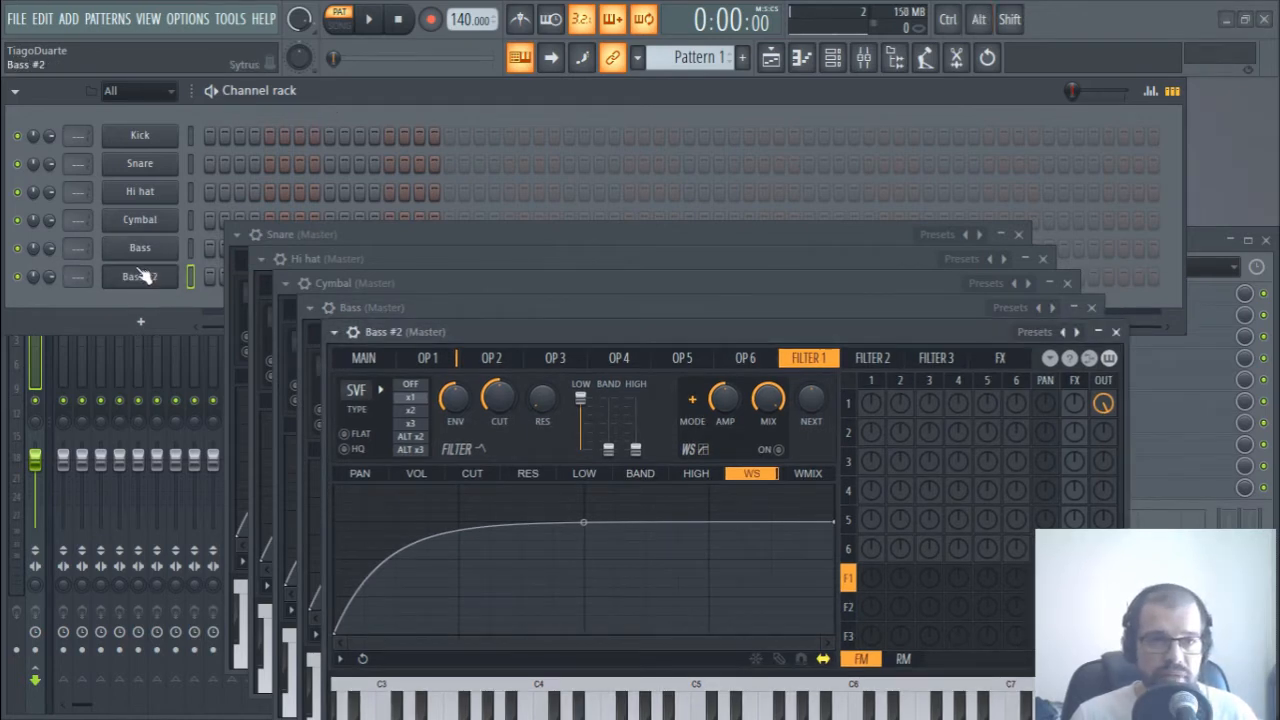
{"action": "key", "text": "F2"}
{"action": "type", "text": "Bell"}
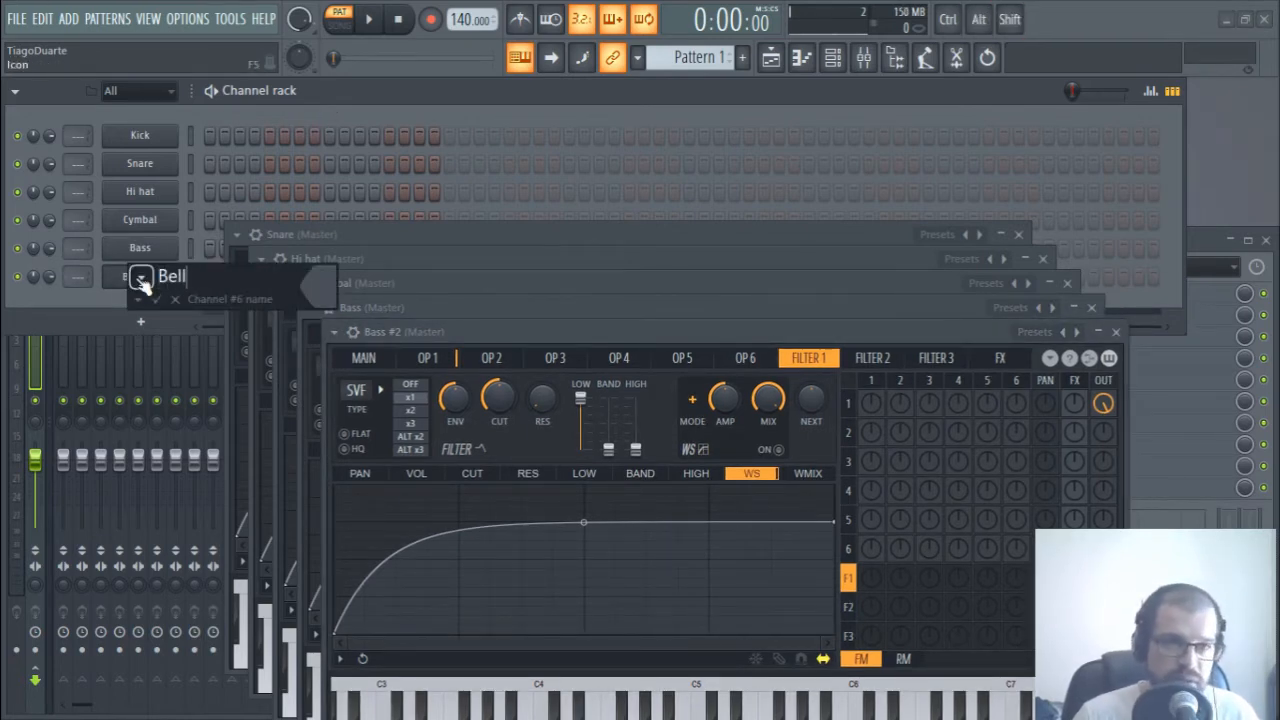
{"action": "key", "text": "Return"}
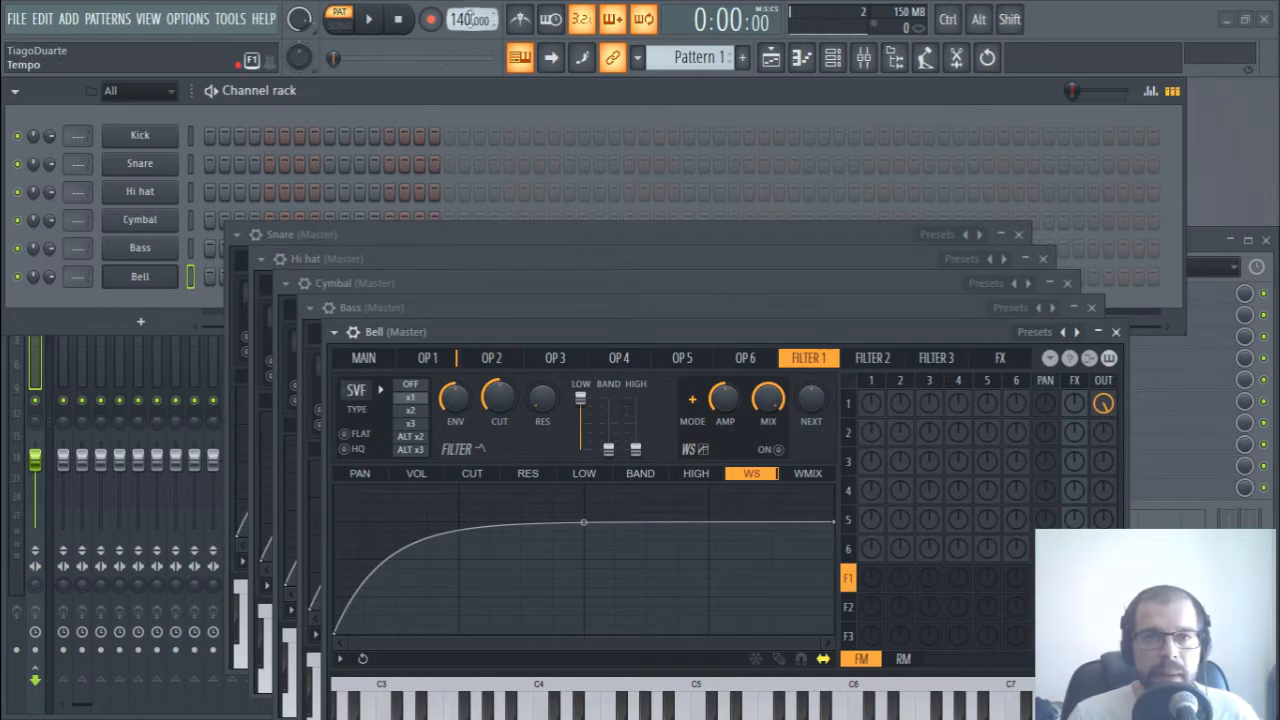
- Set the project tempo to 156 BPM and close the open windows of the cloned synths
{"action": "left_click_drag", "start_coordinate": [462, 19], "coordinate": [462, 10]}
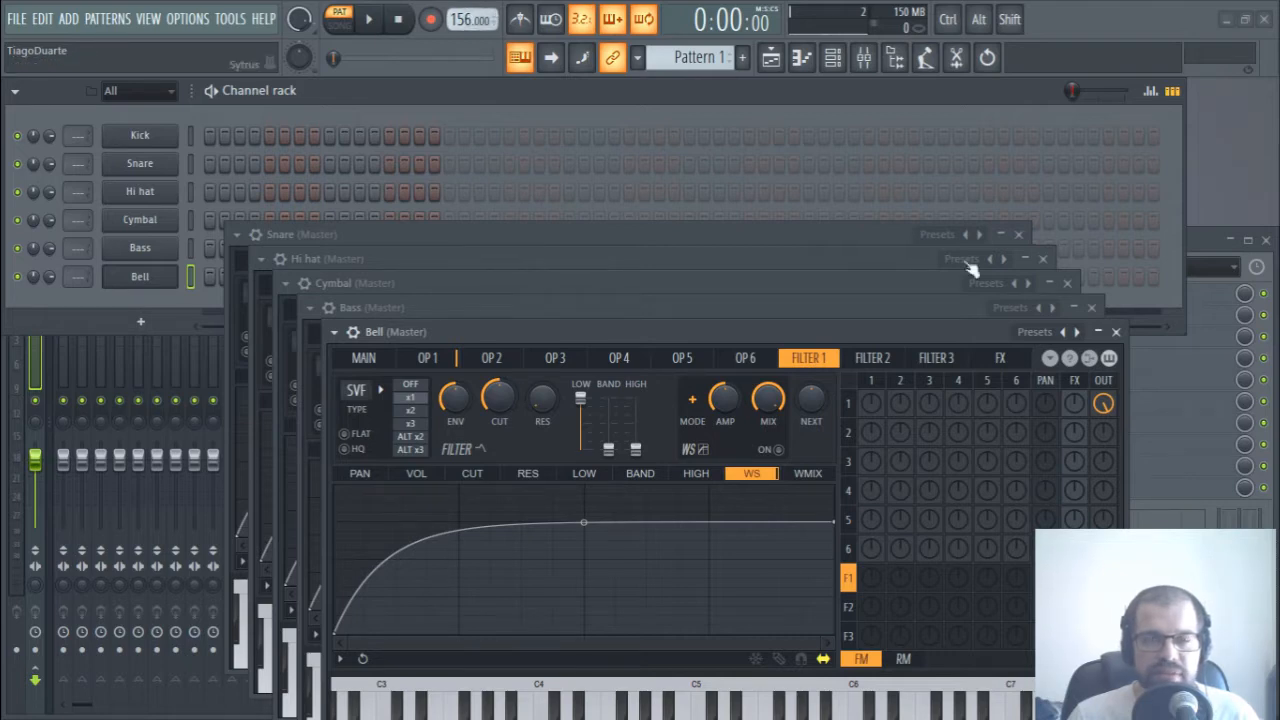
{"action": "left_click", "coordinate": [1116, 331]}
{"action": "key", "text": "Escape"}
{"action": "key", "text": "Escape"}
{"action": "key", "text": "Escape"}
{"action": "key", "text": "Escape"}
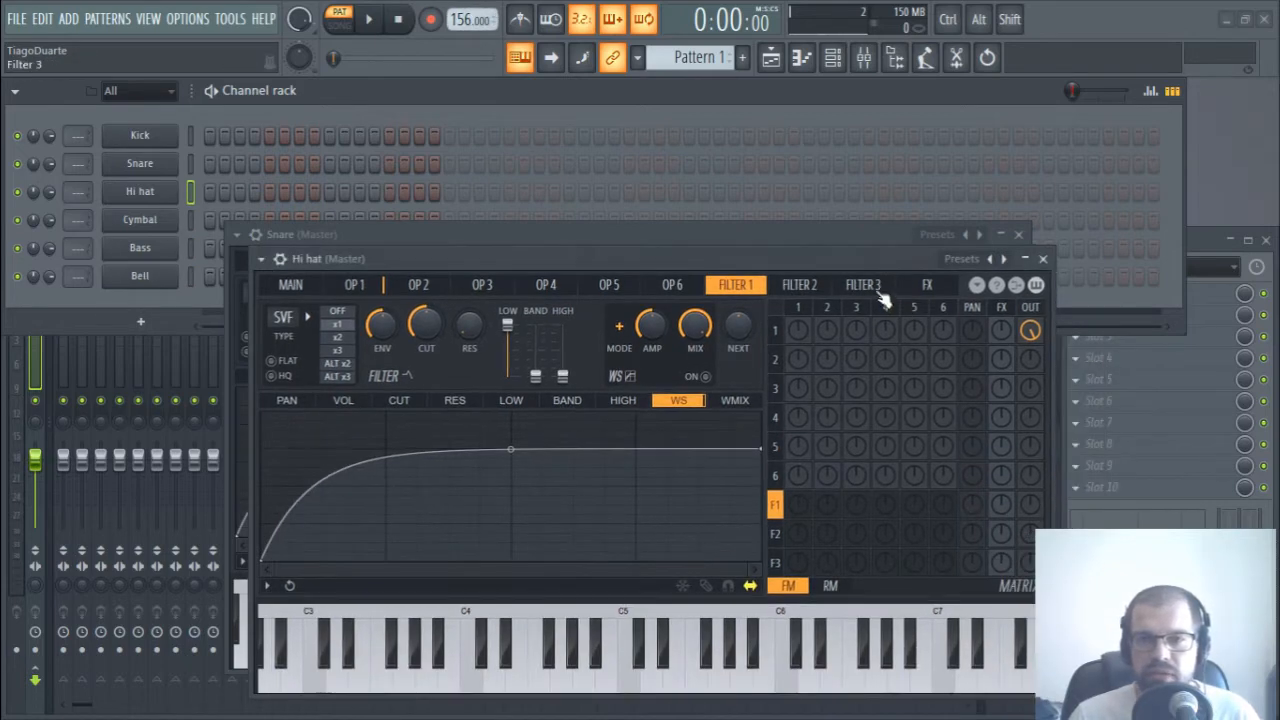
- Set operator 1's frequency ratio to 1.0000 in the Kick synth, auditioning it with test notes
{"action": "left_click", "coordinate": [155, 137]}
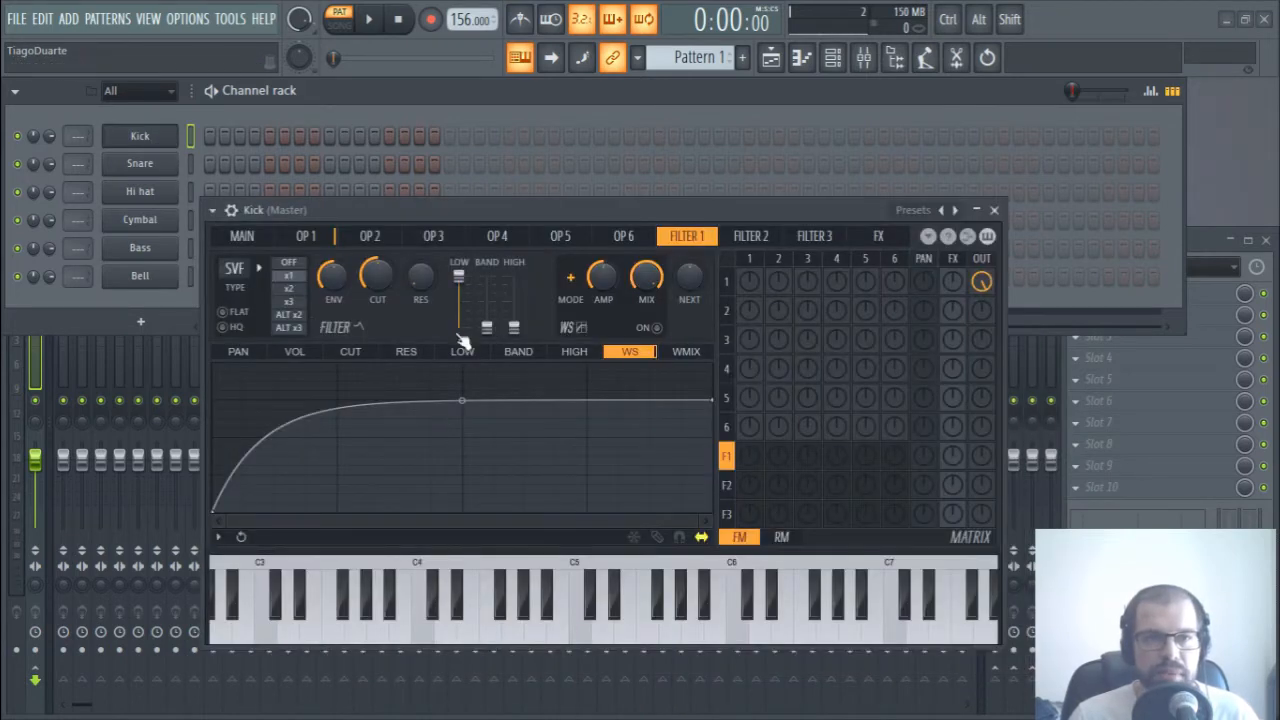
{"action": "left_click", "coordinate": [306, 236]}
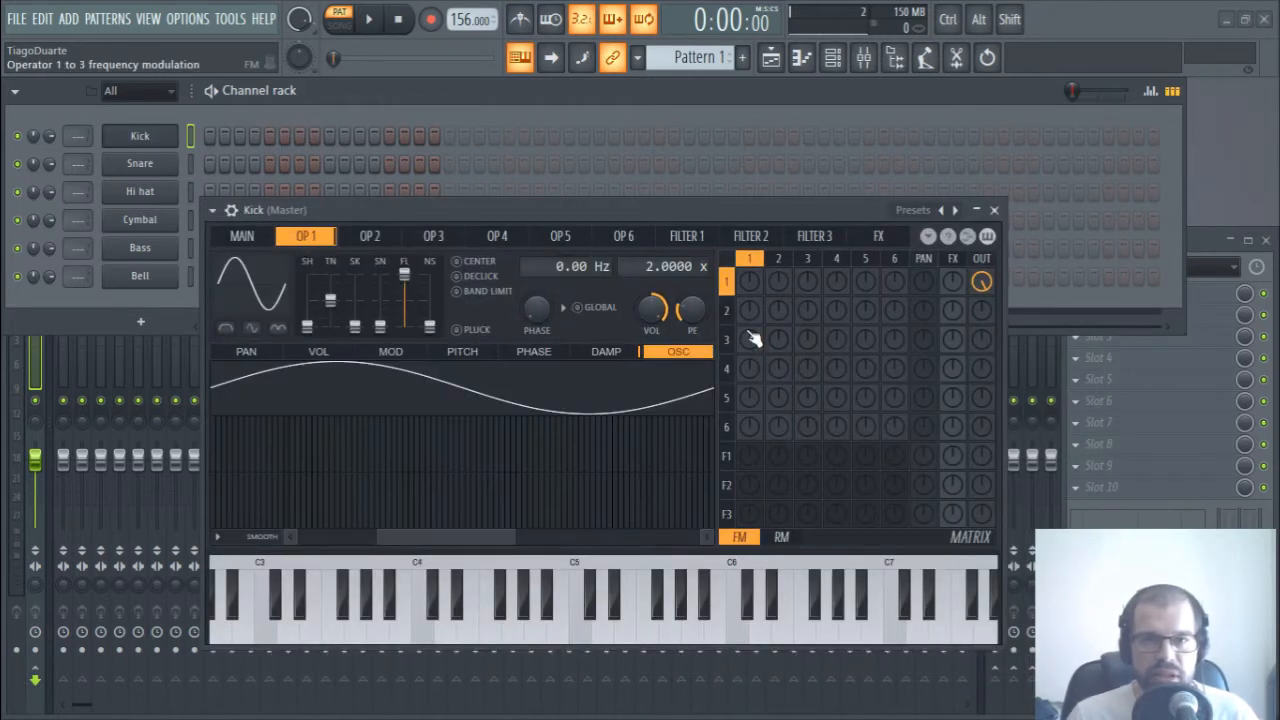
{"action": "key", "text": "q"}
{"action": "key", "text": "z"}
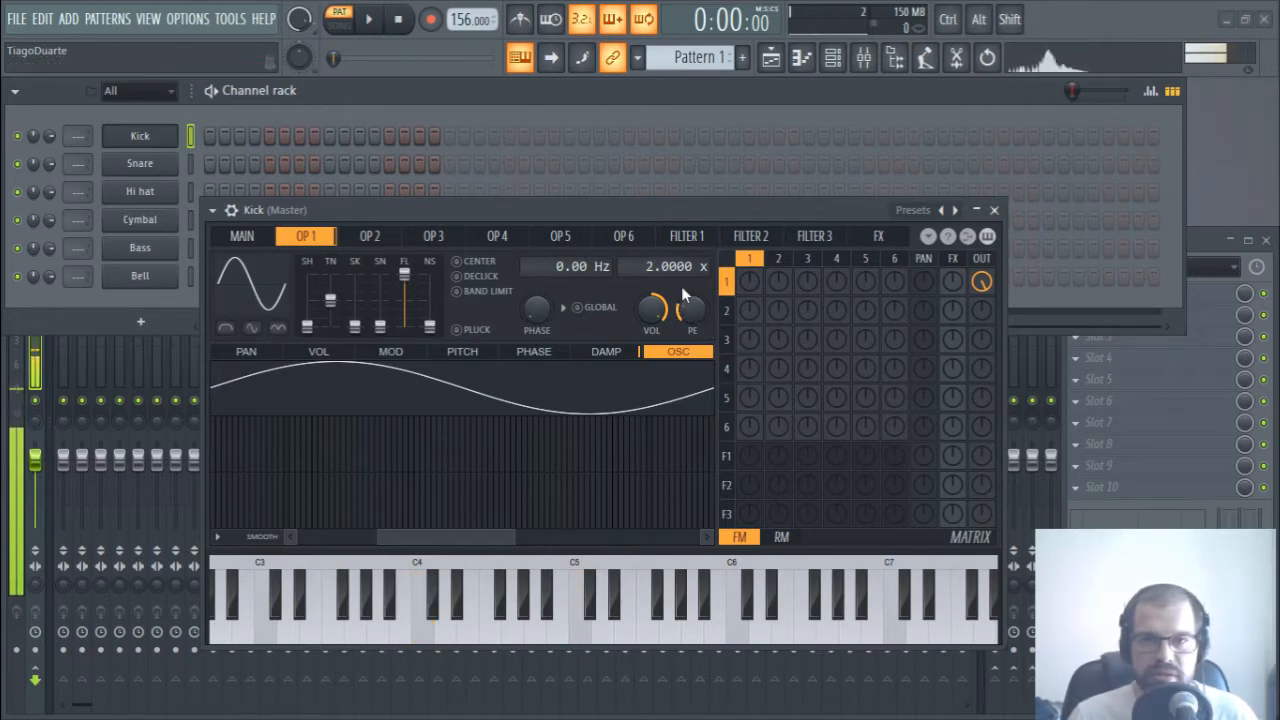
{"action": "key", "text": "z"}
{"action": "left_click_drag", "start_coordinate": [638, 272], "coordinate": [638, 290]}
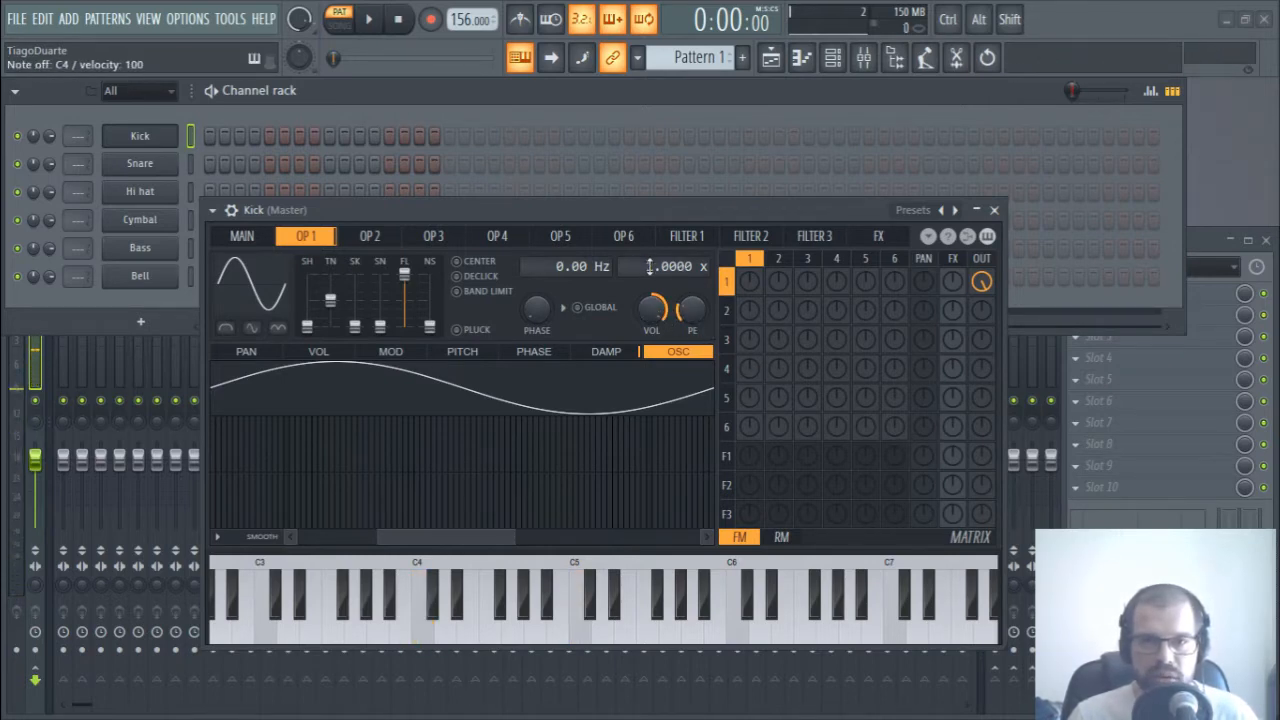
{"action": "key", "text": "z"}
{"action": "key", "text": "z"}
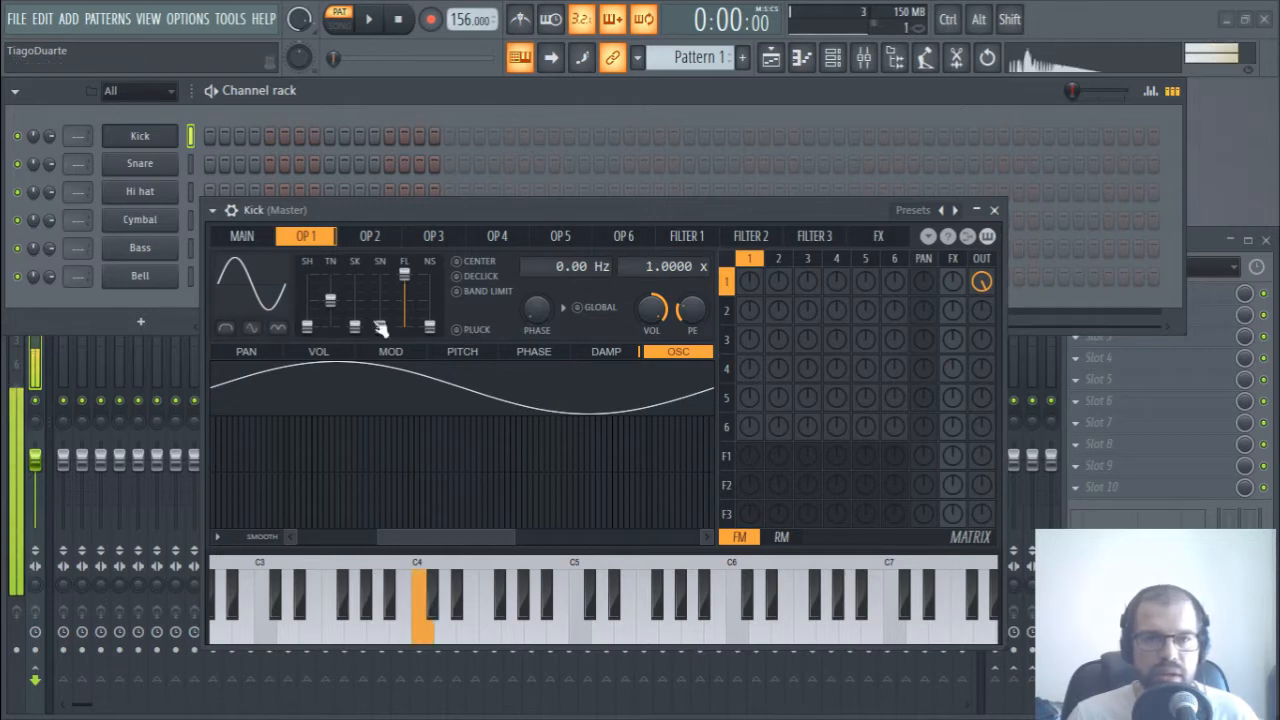
{"action": "key", "text": "z"}
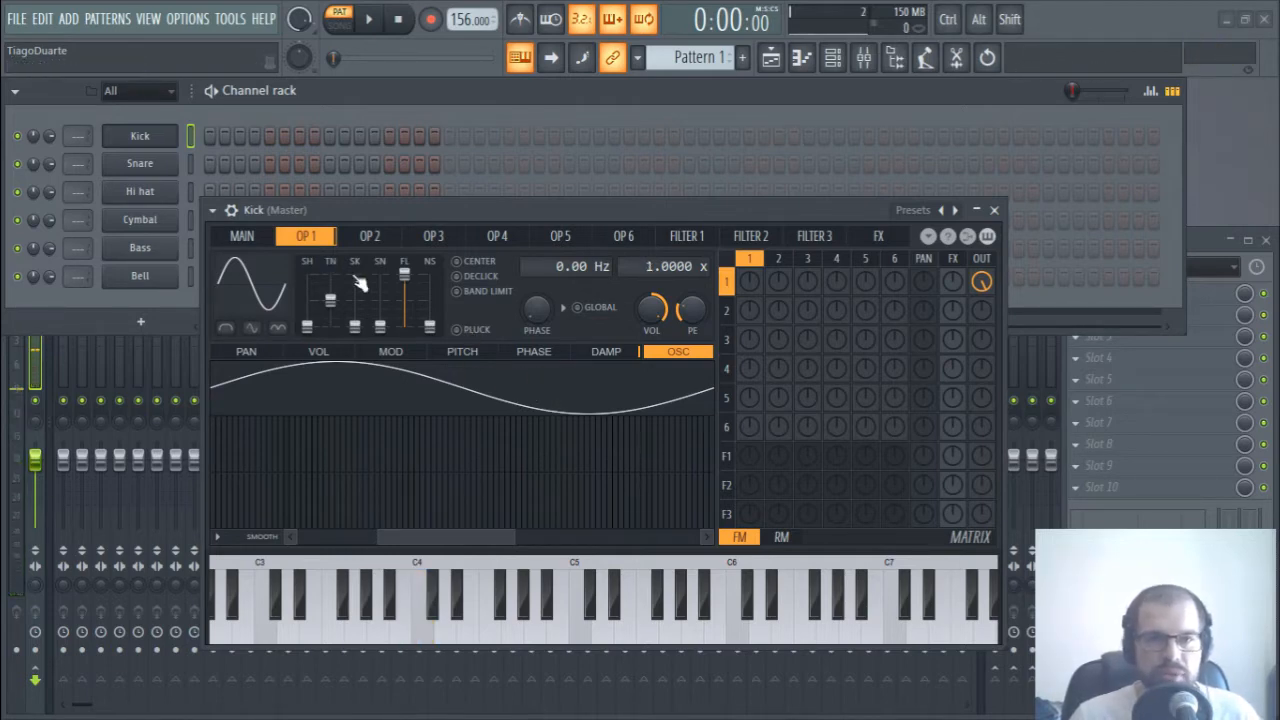
- Show operator 1's volume envelope in the Kick synth, arrange the windows to reveal the mixer's Master track, and play test notes
{"action": "left_click", "coordinate": [316, 353]}
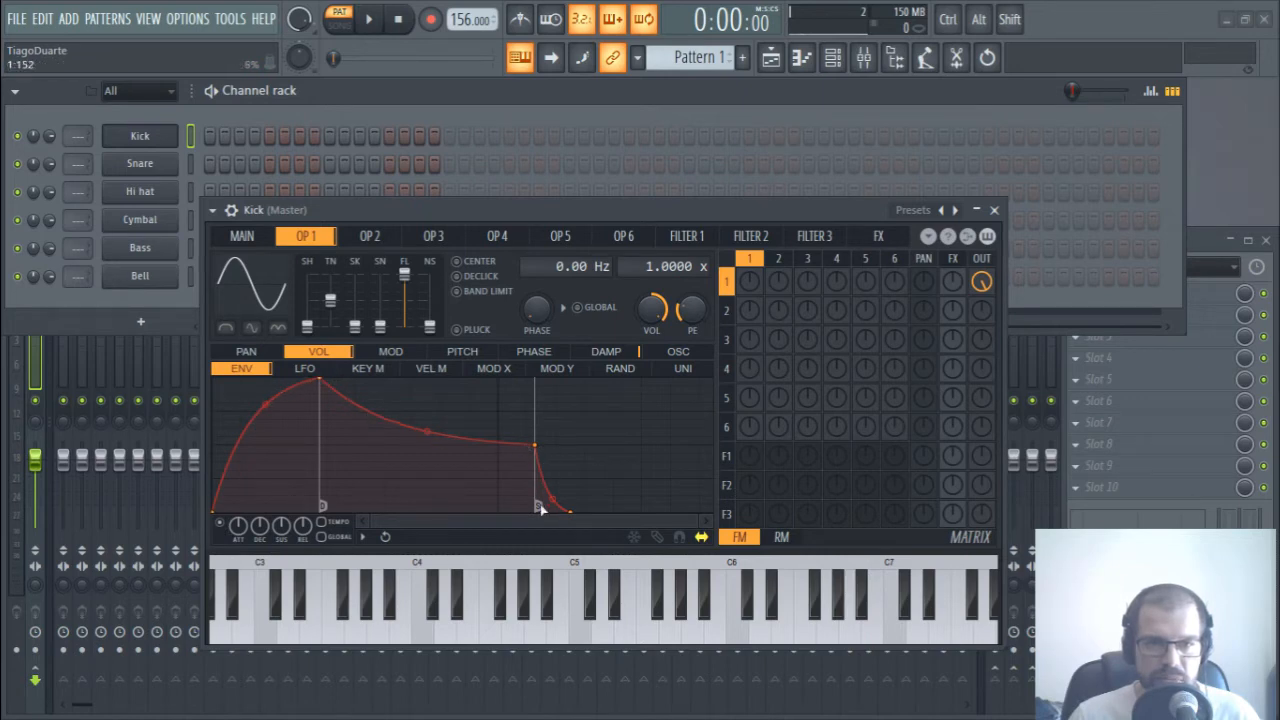
{"action": "key", "text": "z"}
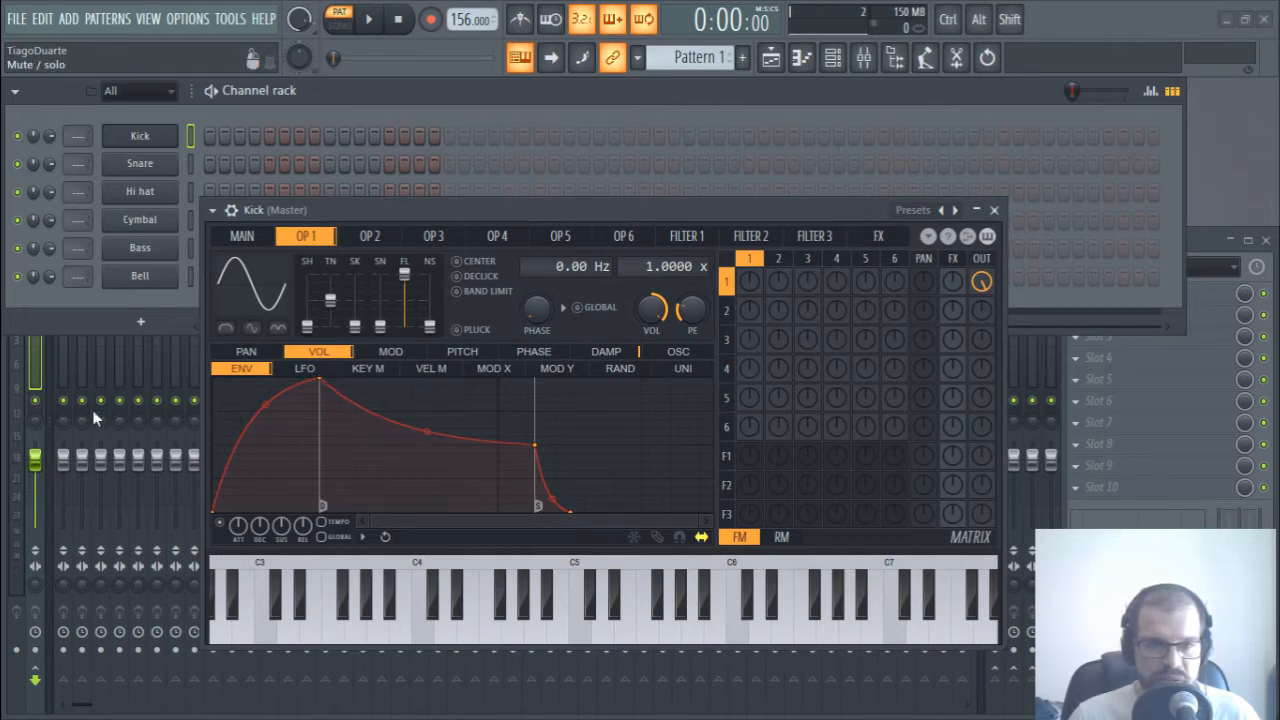
{"action": "left_click_drag", "start_coordinate": [489, 210], "coordinate": [671, 128]}
{"action": "left_click", "coordinate": [1201, 238]}
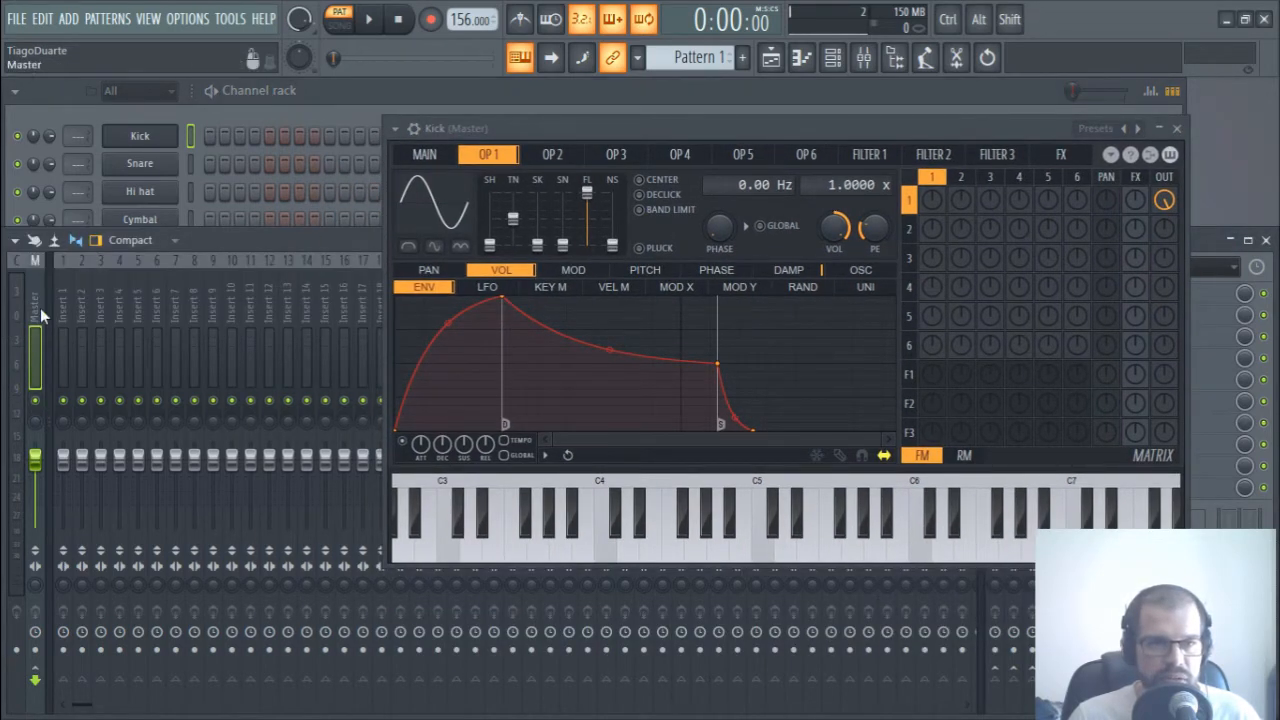
{"action": "key", "text": "z"}
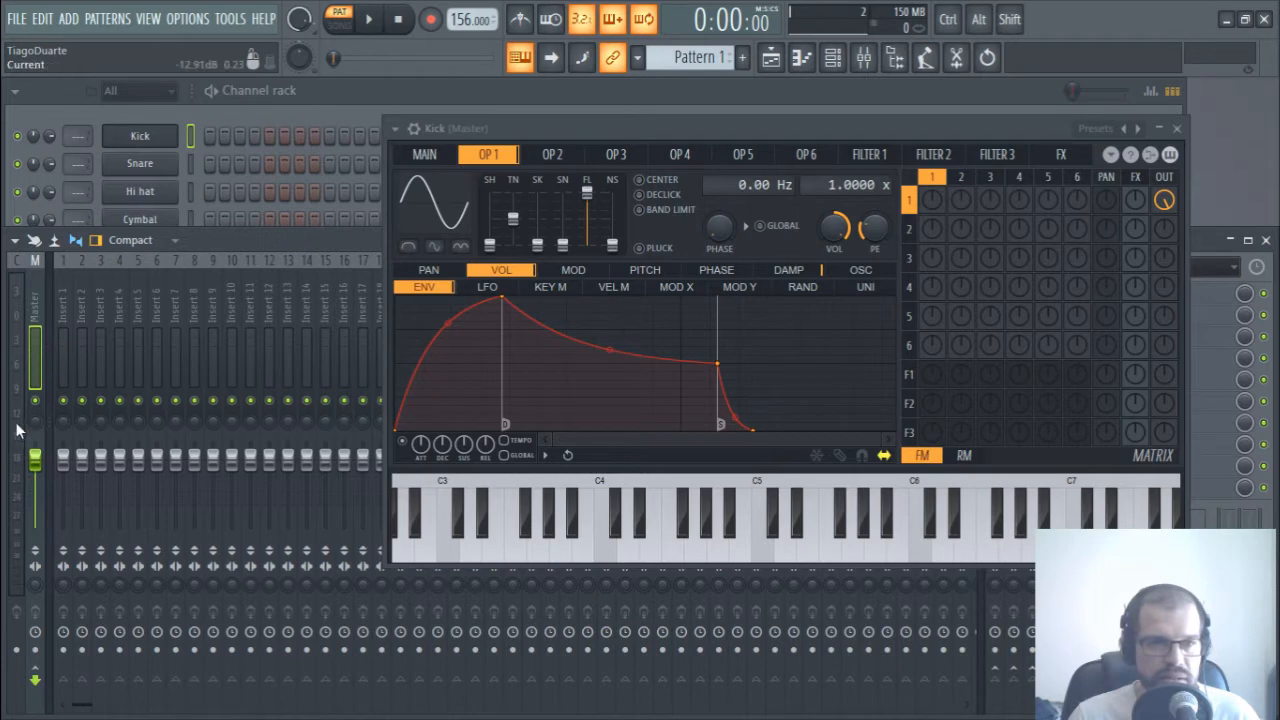
{"action": "key", "text": "z"}
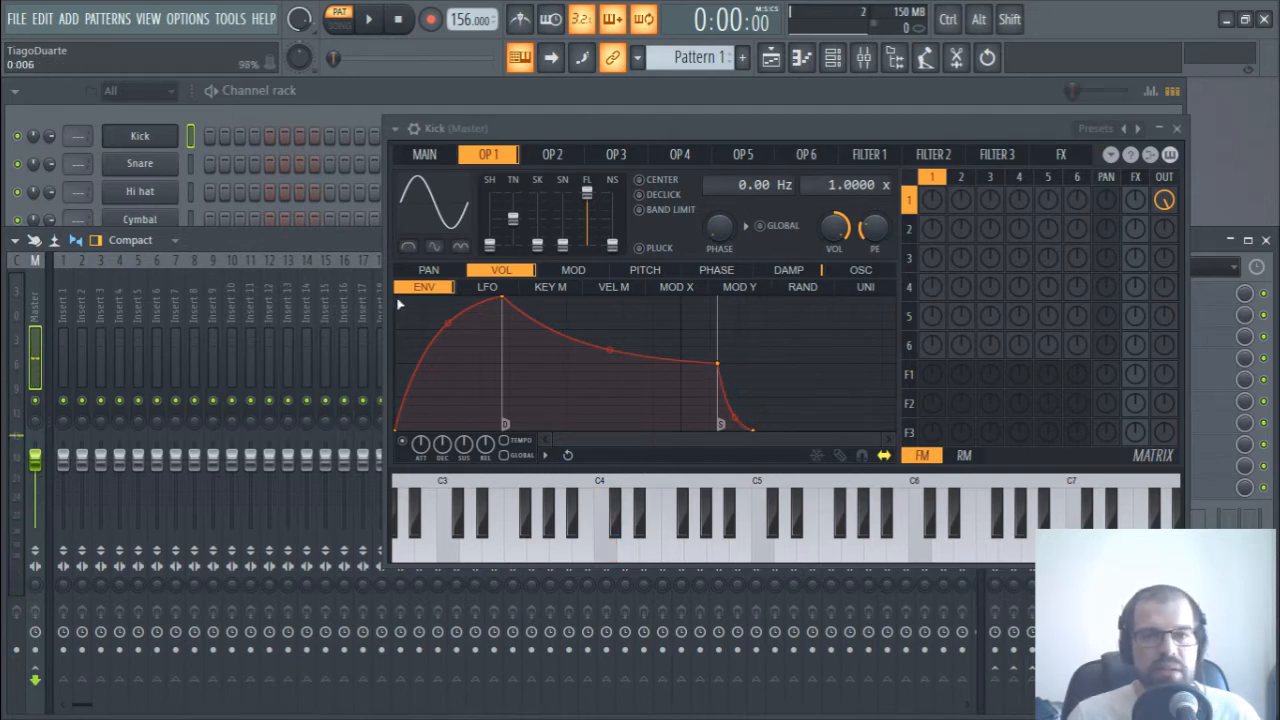
- Reduce the attack of operator 1's volume envelope to zero and audition the kick with test notes
{"action": "left_click_drag", "start_coordinate": [508, 300], "coordinate": [378, 273]}
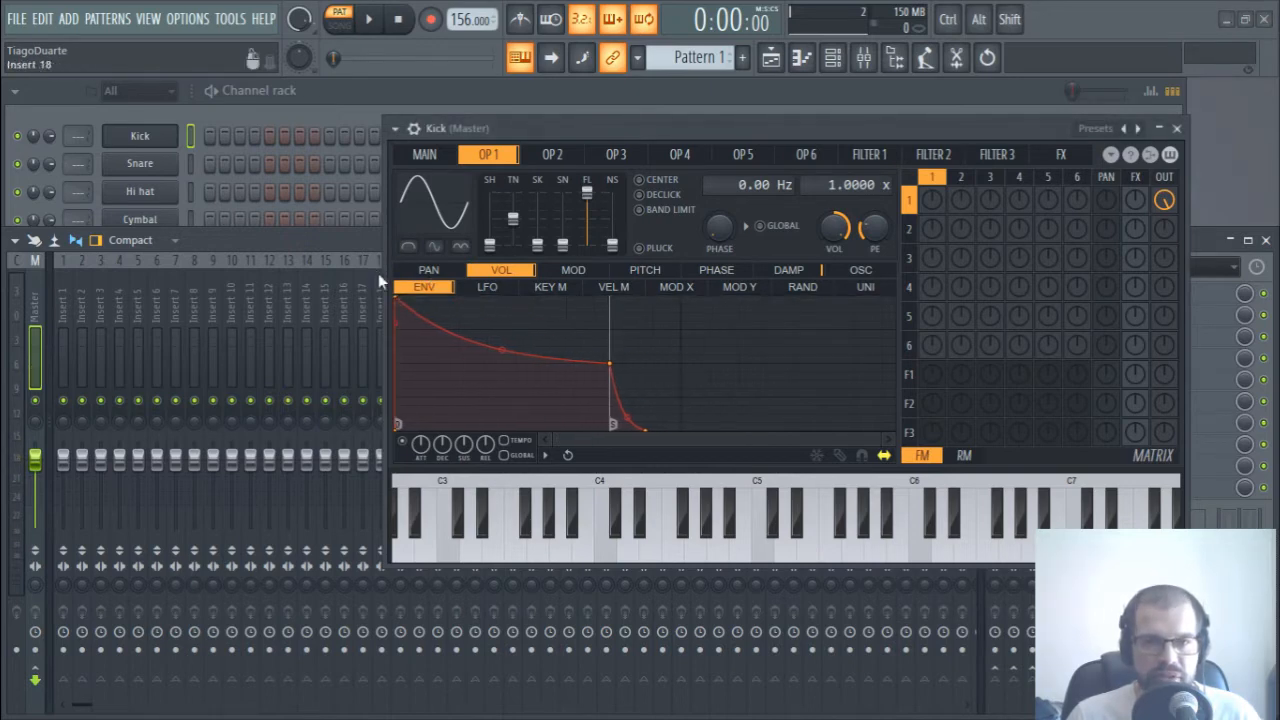
{"action": "key", "text": "z"}
{"action": "key", "text": "z"}
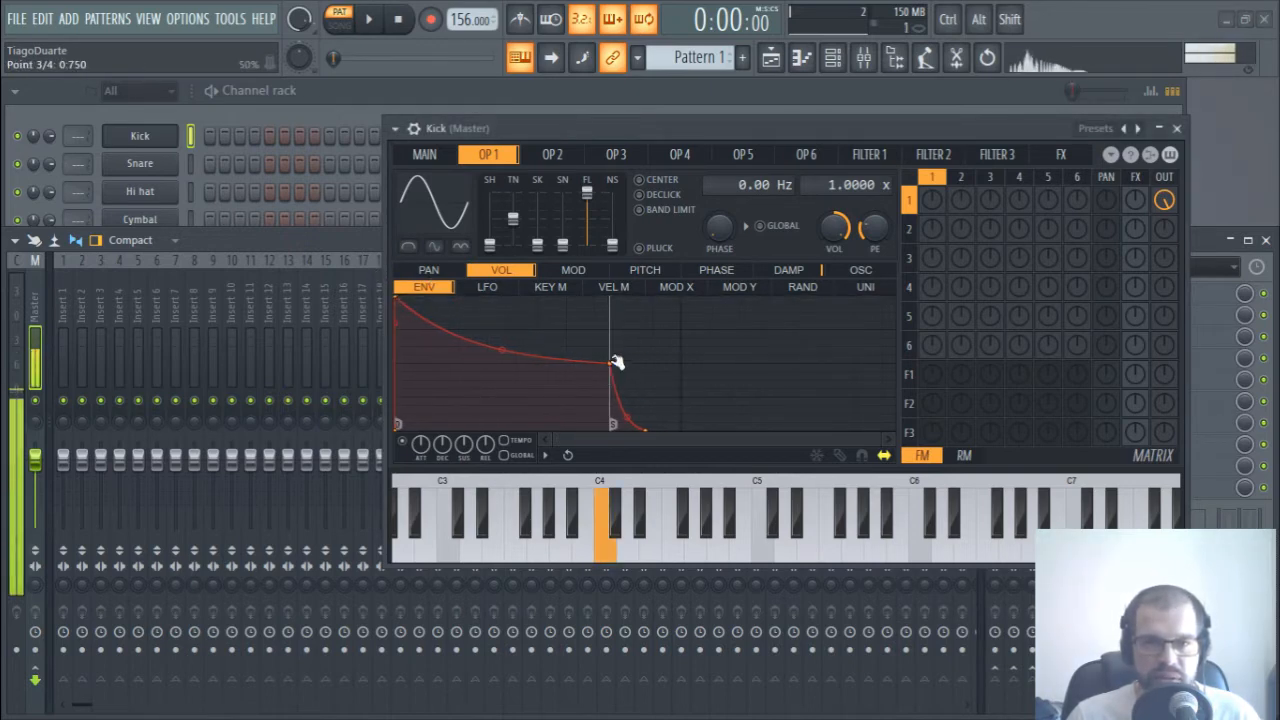
- Shorten operator 1's volume envelope decay to a brief drop ending in silence and audition it at different pitches
{"action": "left_click_drag", "start_coordinate": [610, 364], "coordinate": [422, 428]}
{"action": "key", "text": "z"}
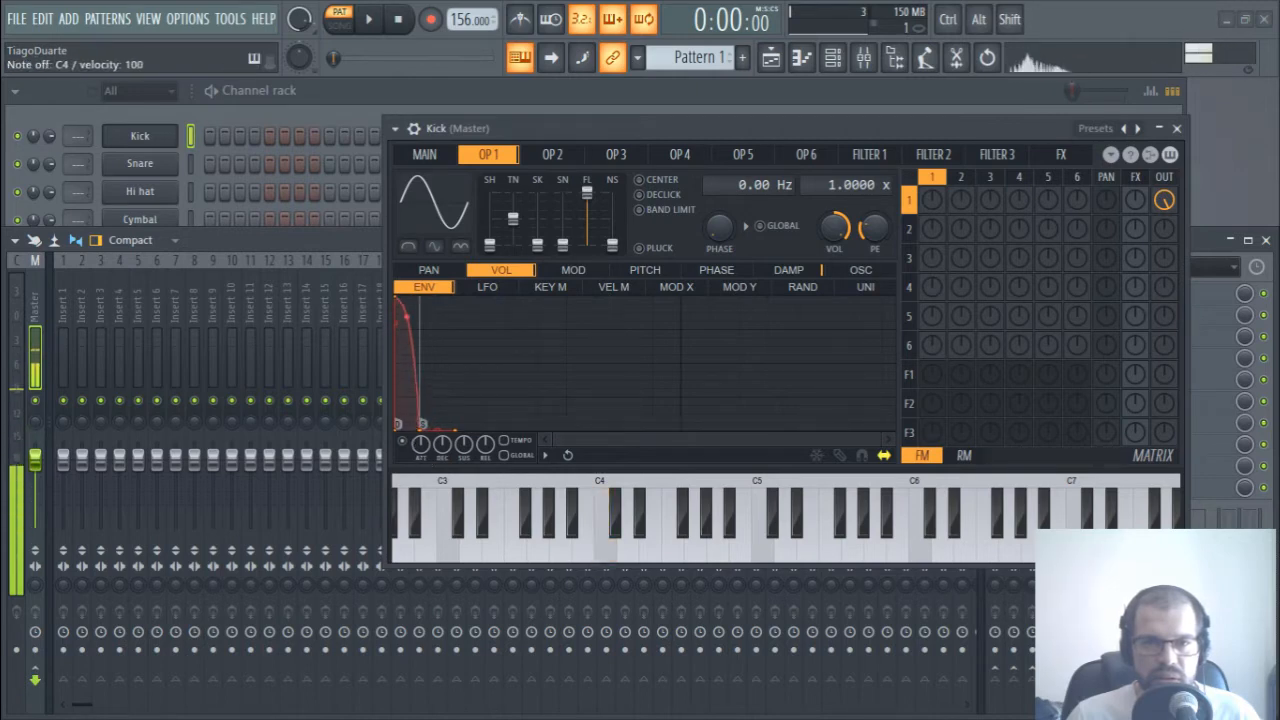
{"action": "key", "text": "z"}
{"action": "left_click", "coordinate": [450, 553]}
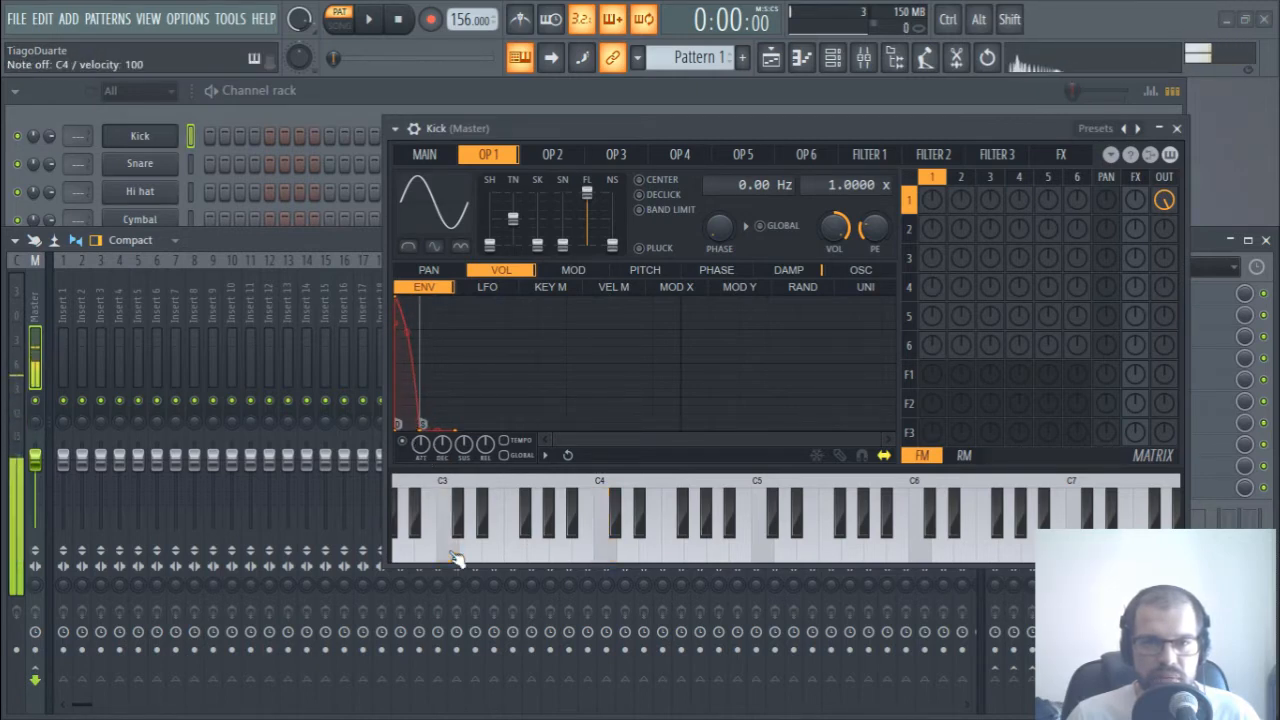
{"action": "left_click", "coordinate": [455, 557]}
{"action": "left_click", "coordinate": [612, 558]}
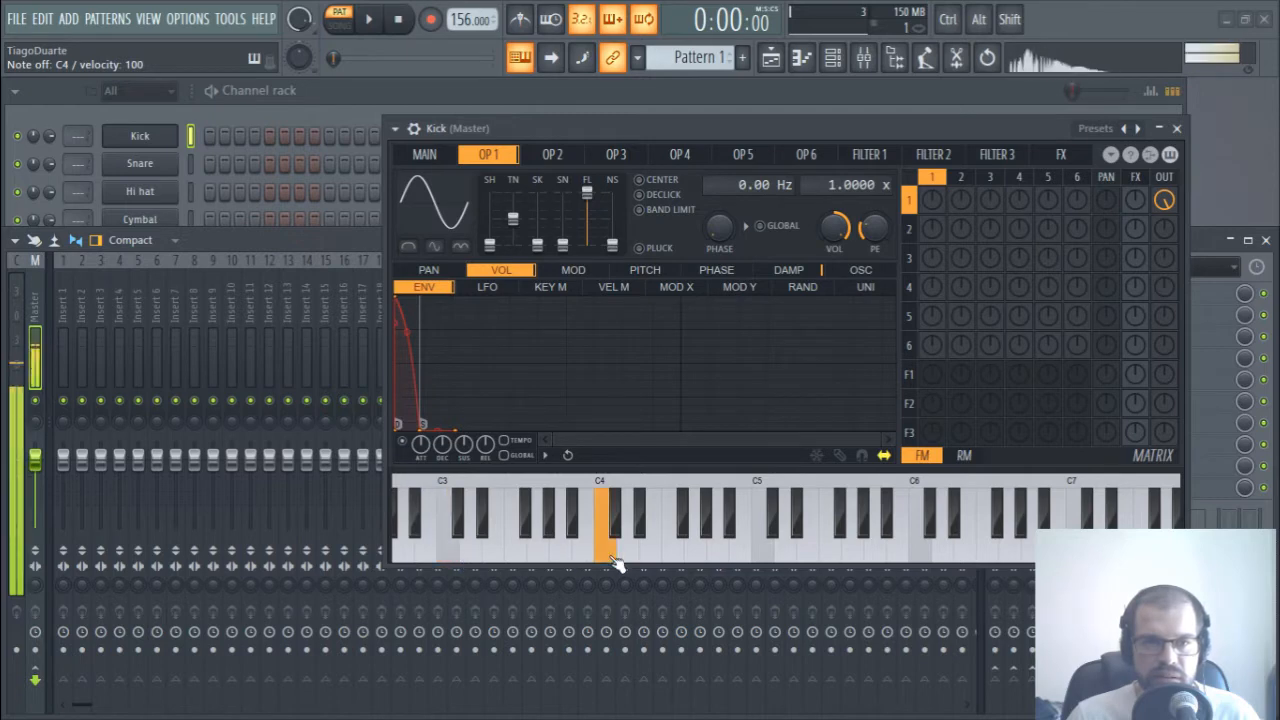
- Place Kick hits on steps 1 and 5, start pattern playback and close the Kick synth window
{"action": "left_click", "coordinate": [213, 135]}
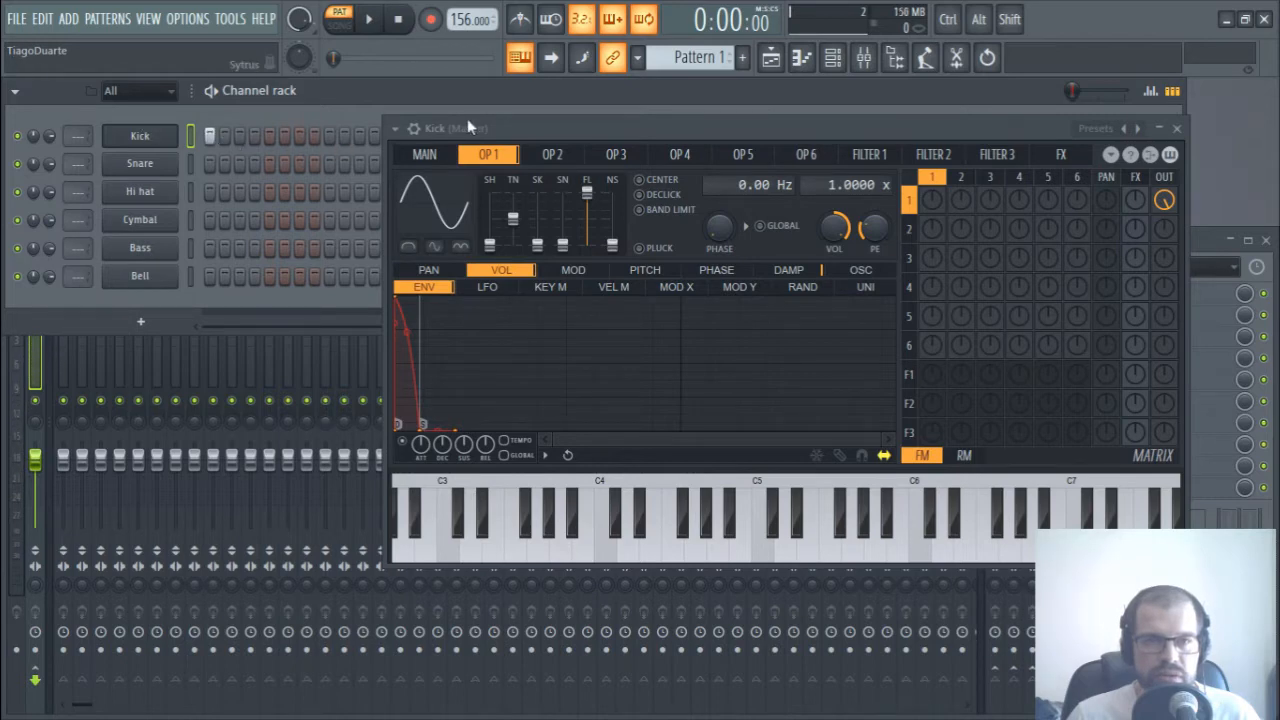
{"action": "left_click_drag", "start_coordinate": [467, 122], "coordinate": [388, 240]}
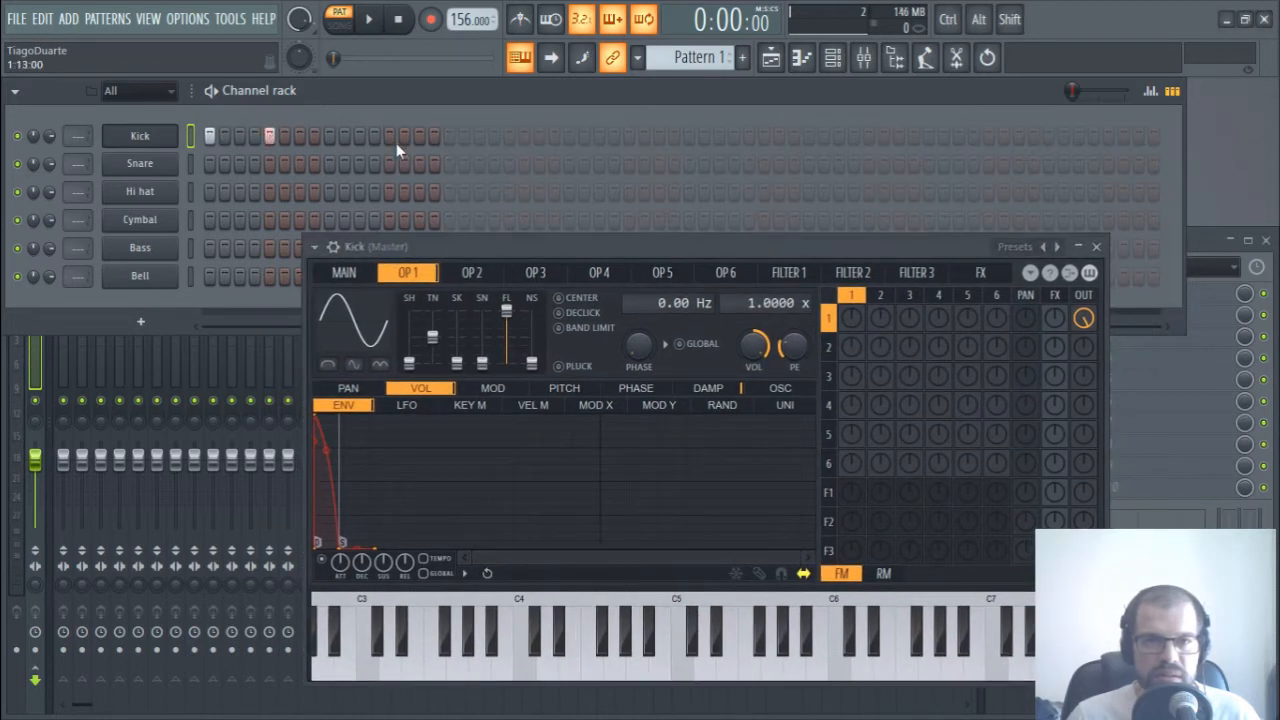
{"action": "key", "text": "space"}
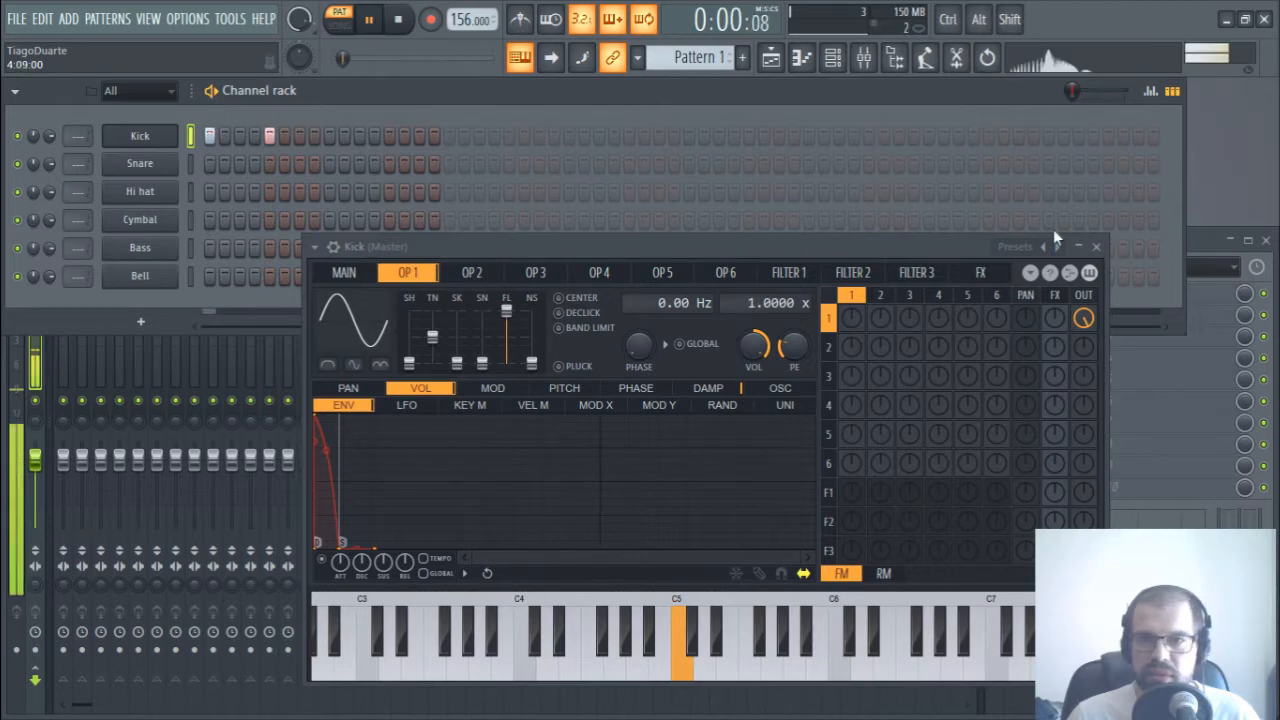
{"action": "left_click", "coordinate": [1096, 246]}
- Lower the Kick notes on steps 1 and 5 to C4 in the channel rack's note pitch graph
{"action": "left_click", "coordinate": [1150, 90]}
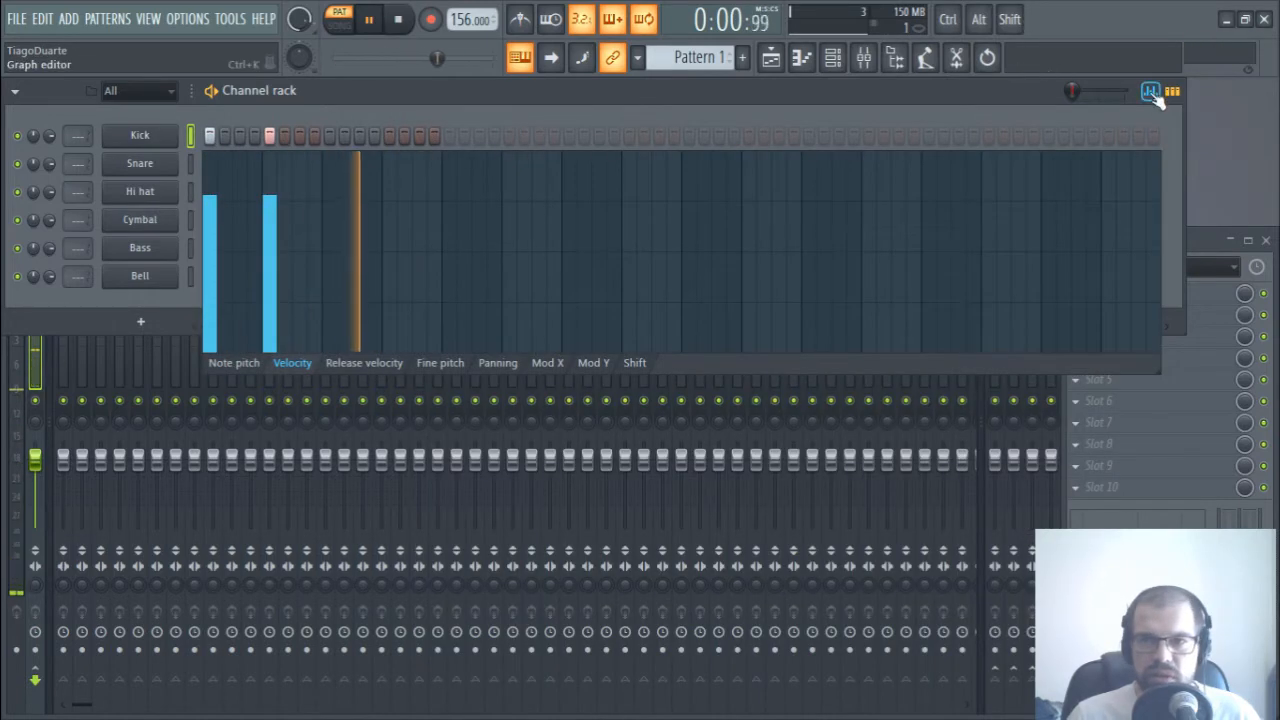
{"action": "left_click", "coordinate": [240, 366]}
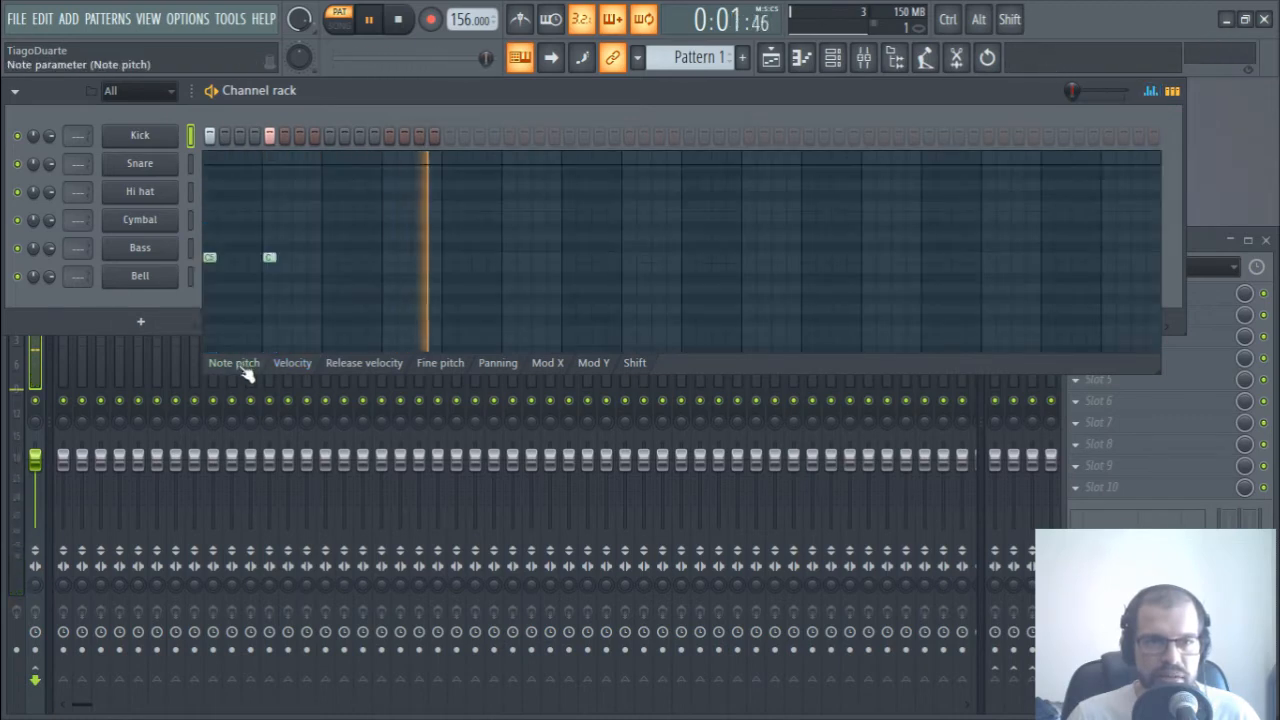
{"action": "left_click_drag", "start_coordinate": [214, 265], "coordinate": [220, 305]}
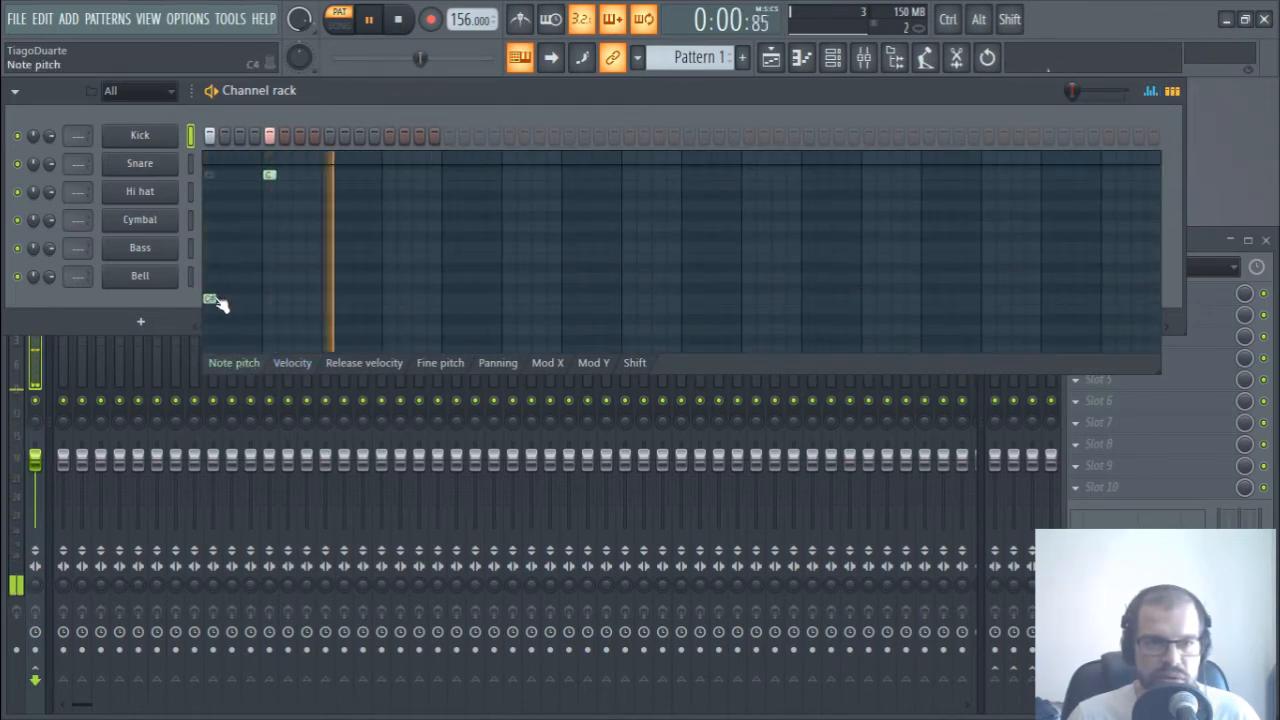
{"action": "left_click_drag", "start_coordinate": [271, 176], "coordinate": [277, 297]}
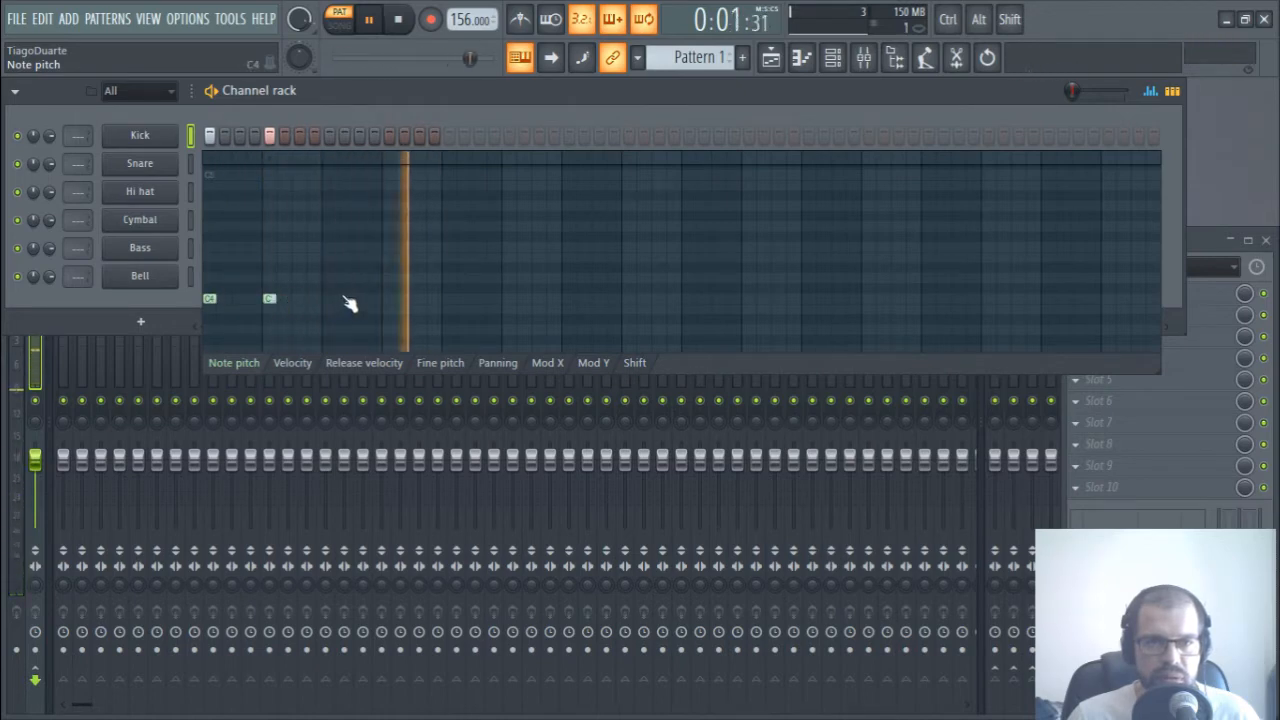
- Add C4 Kick hits on steps 15, 16, 17 and 23, checking the timing against the metronome
{"action": "left_click", "coordinate": [390, 300]}
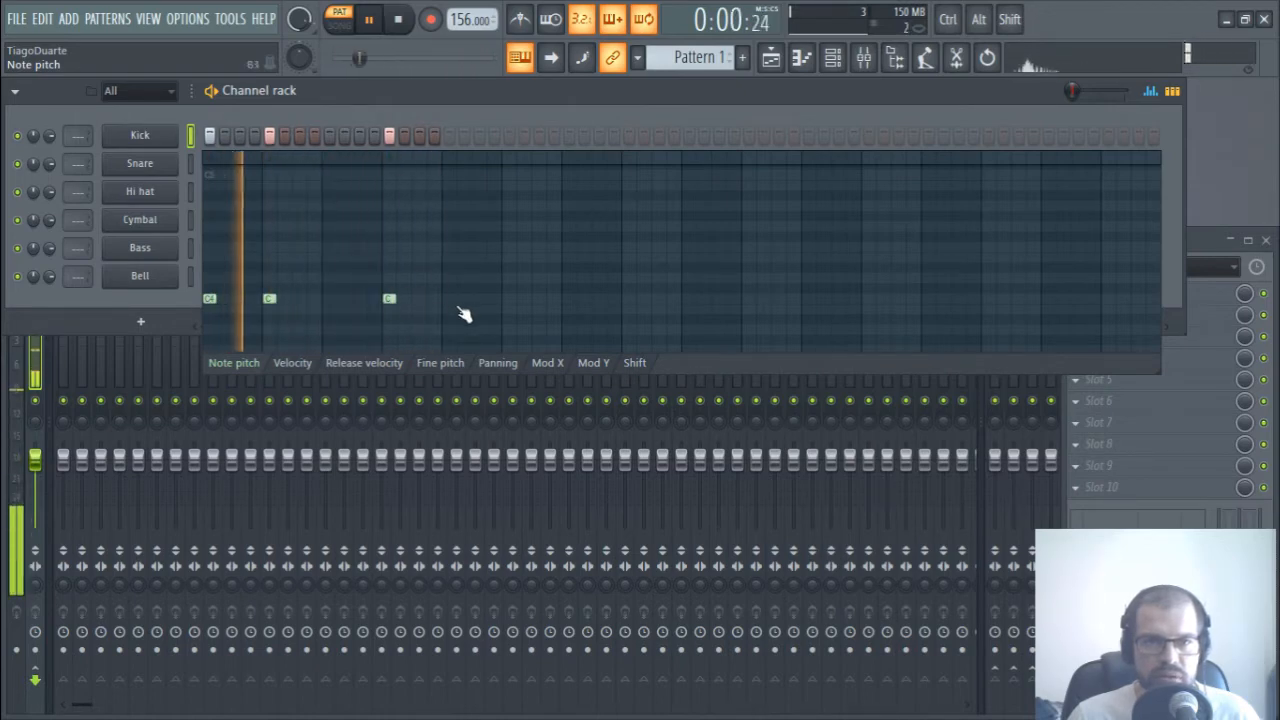
{"action": "right_click", "coordinate": [396, 302]}
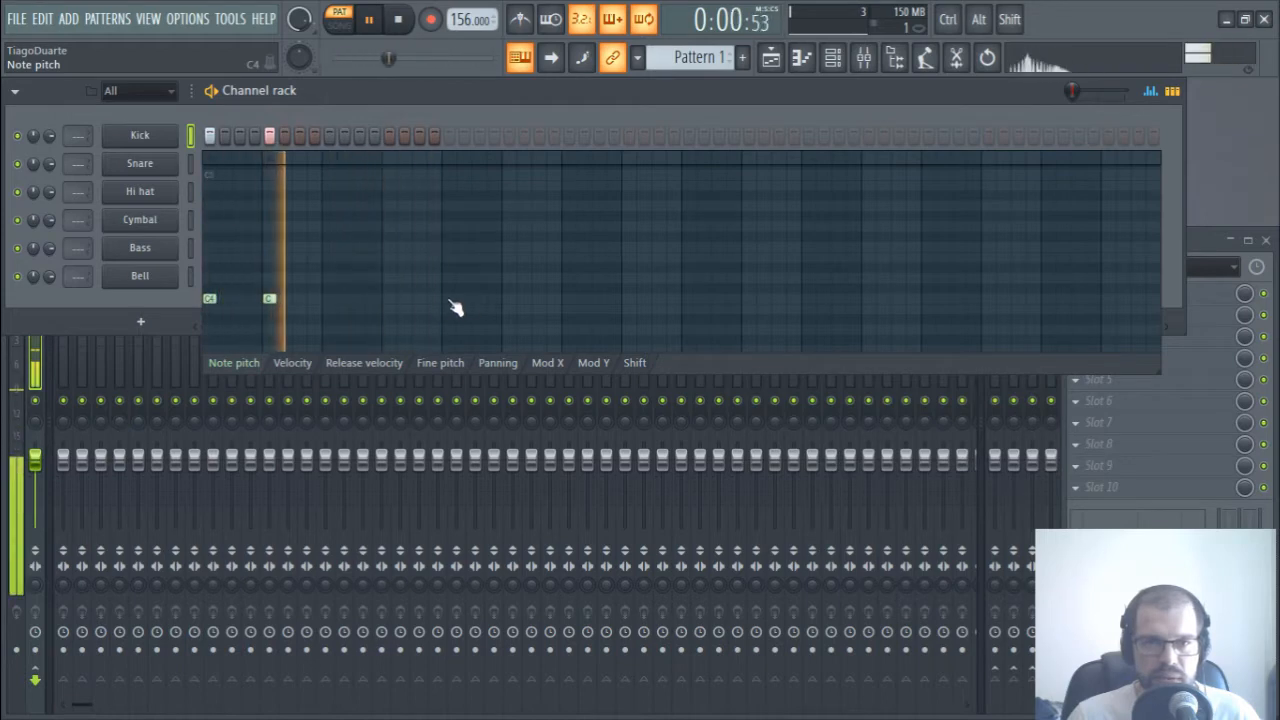
{"action": "left_click", "coordinate": [450, 137]}
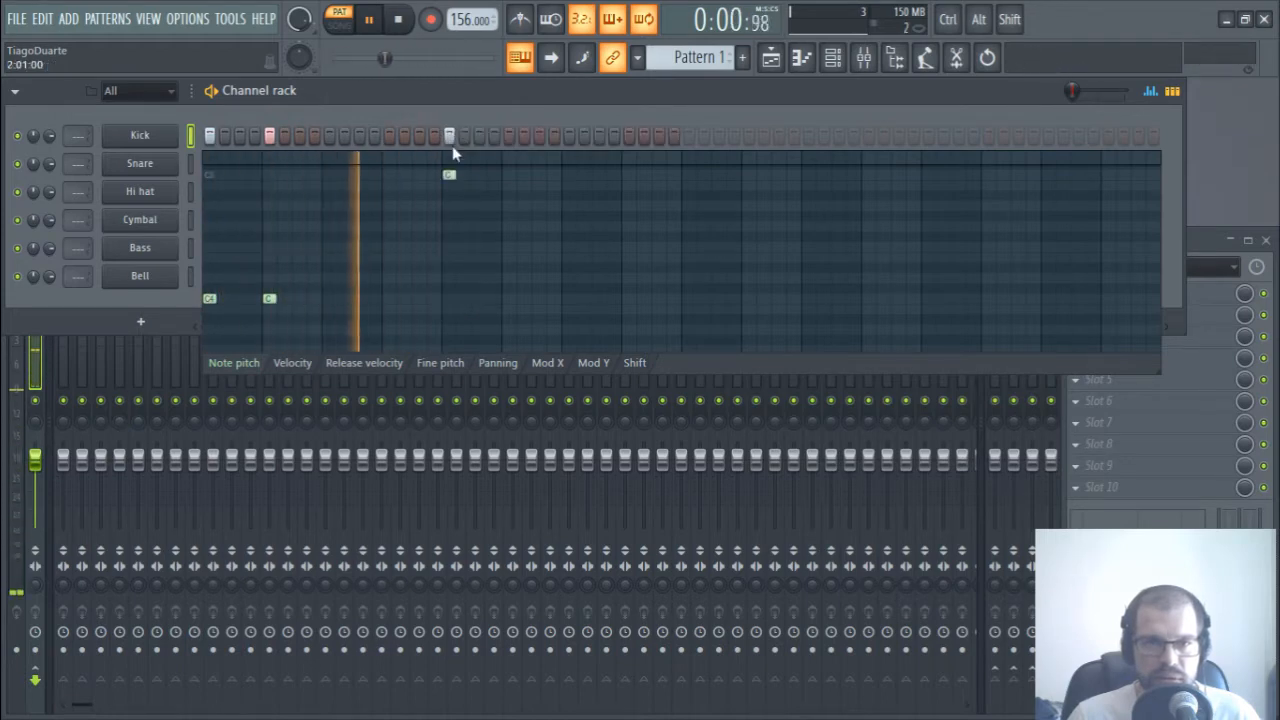
{"action": "left_click_drag", "start_coordinate": [452, 175], "coordinate": [447, 298]}
{"action": "left_click", "coordinate": [431, 299]}
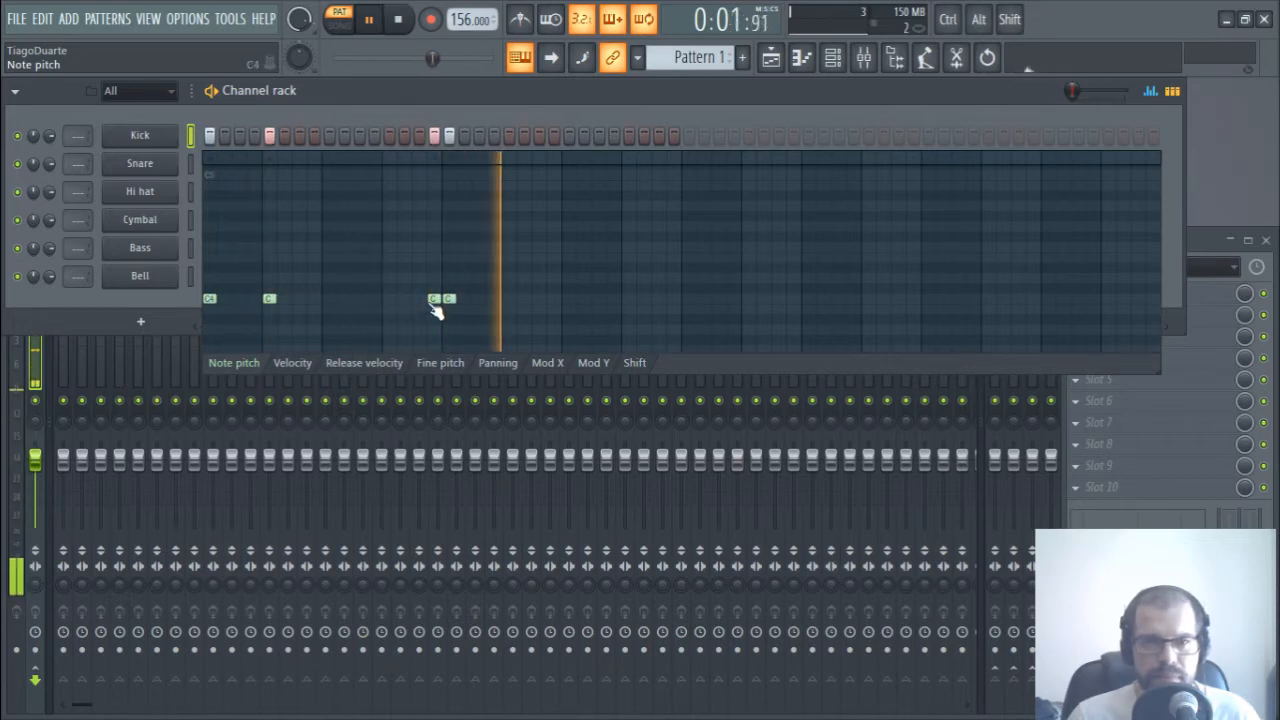
{"action": "left_click", "coordinate": [420, 299]}
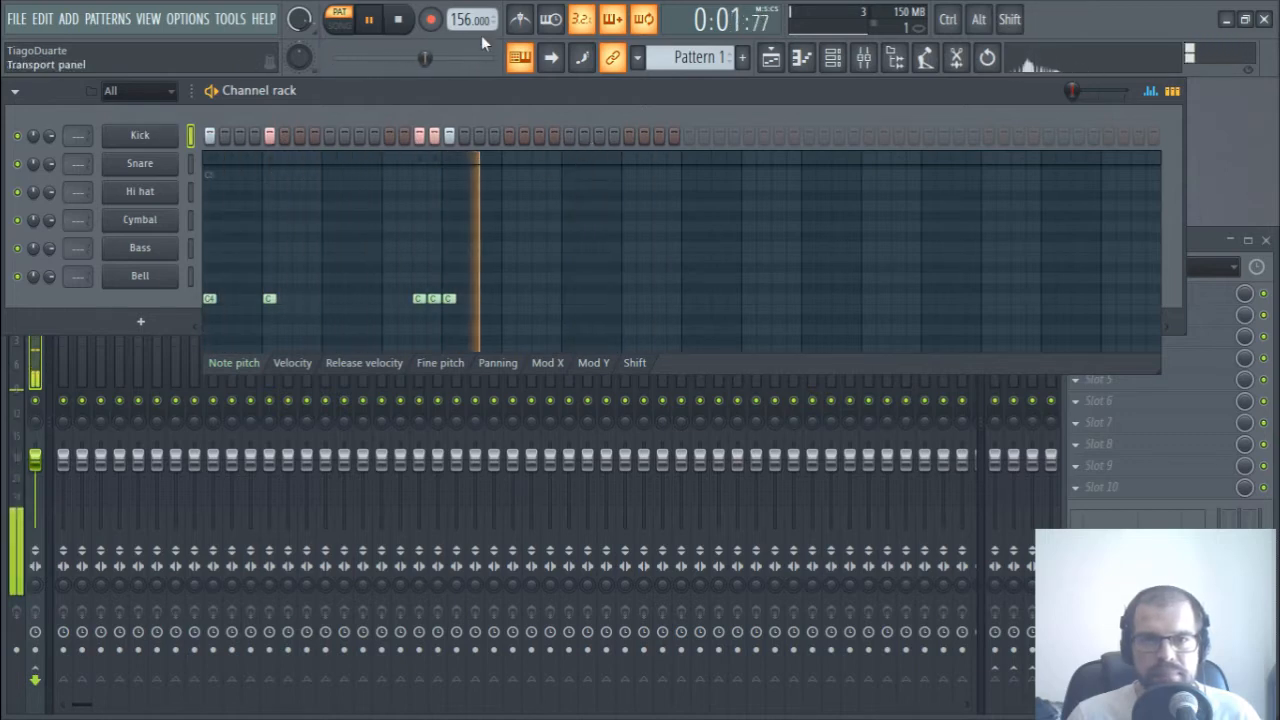
{"action": "left_click", "coordinate": [519, 19]}
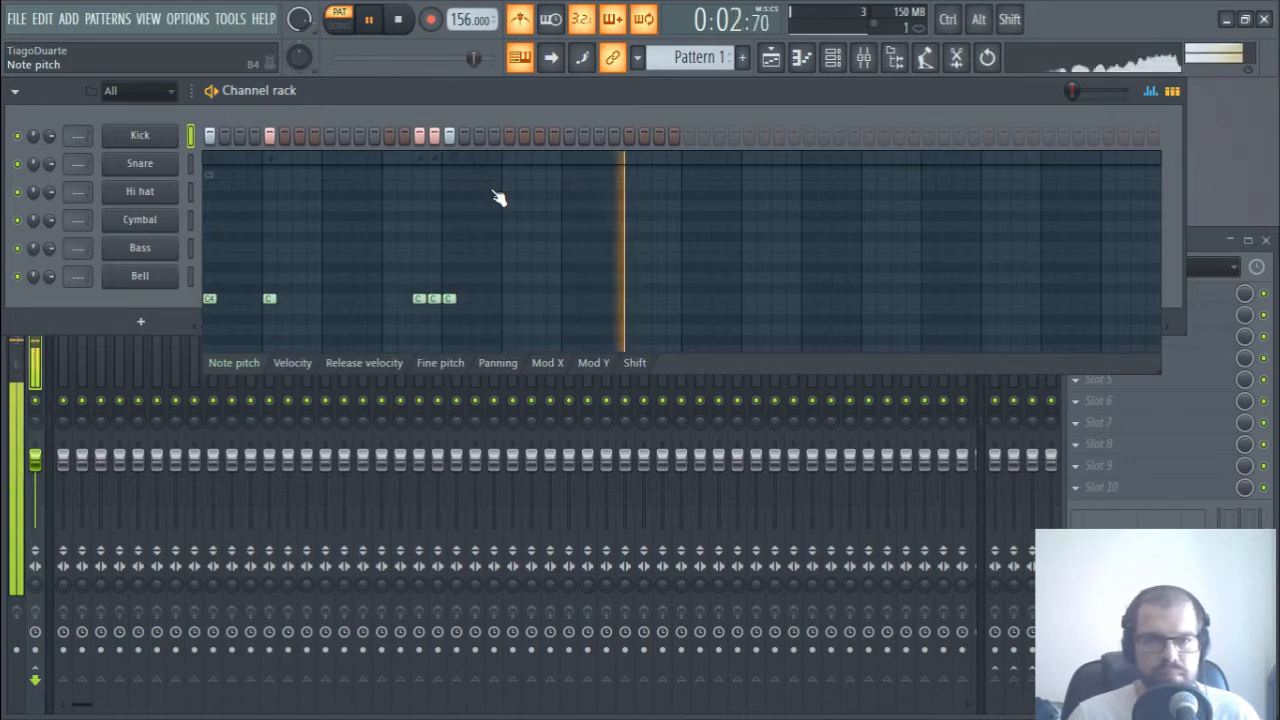
{"action": "left_click", "coordinate": [539, 299]}
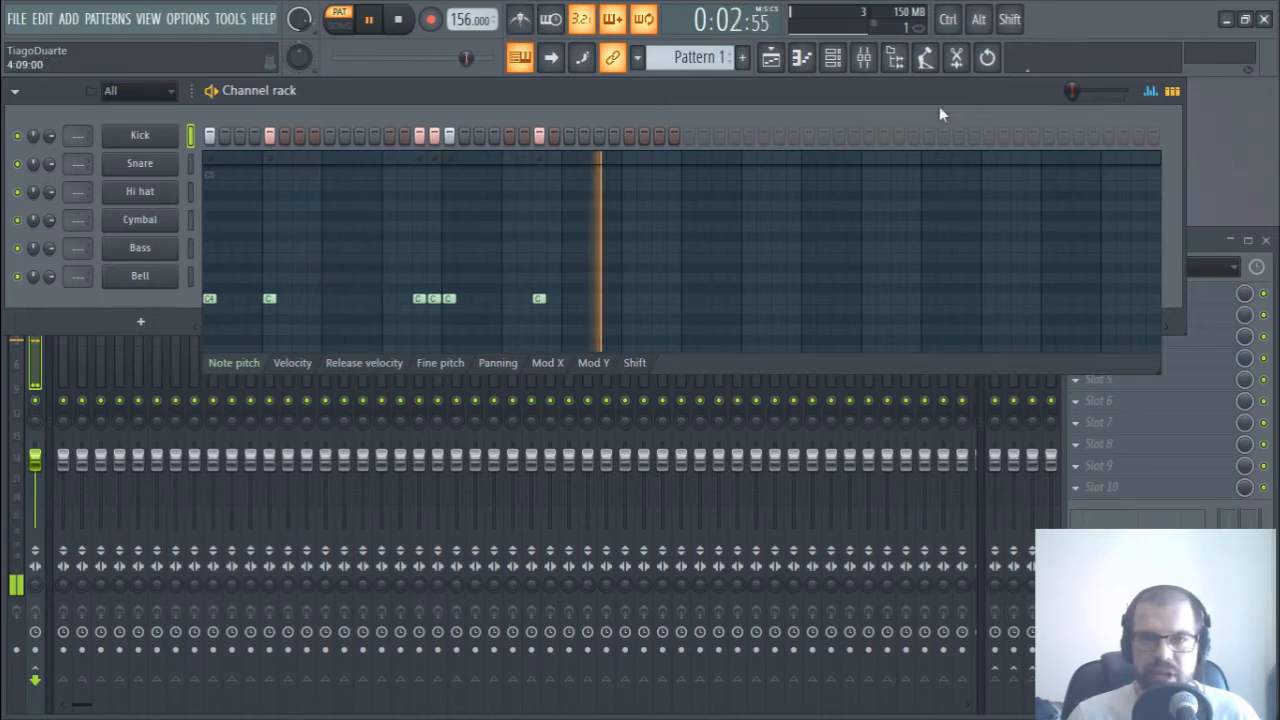
- Reopen the Kick synth and try the Even option and other wave shape variations on operator 1 during playback
{"action": "left_click", "coordinate": [136, 135]}
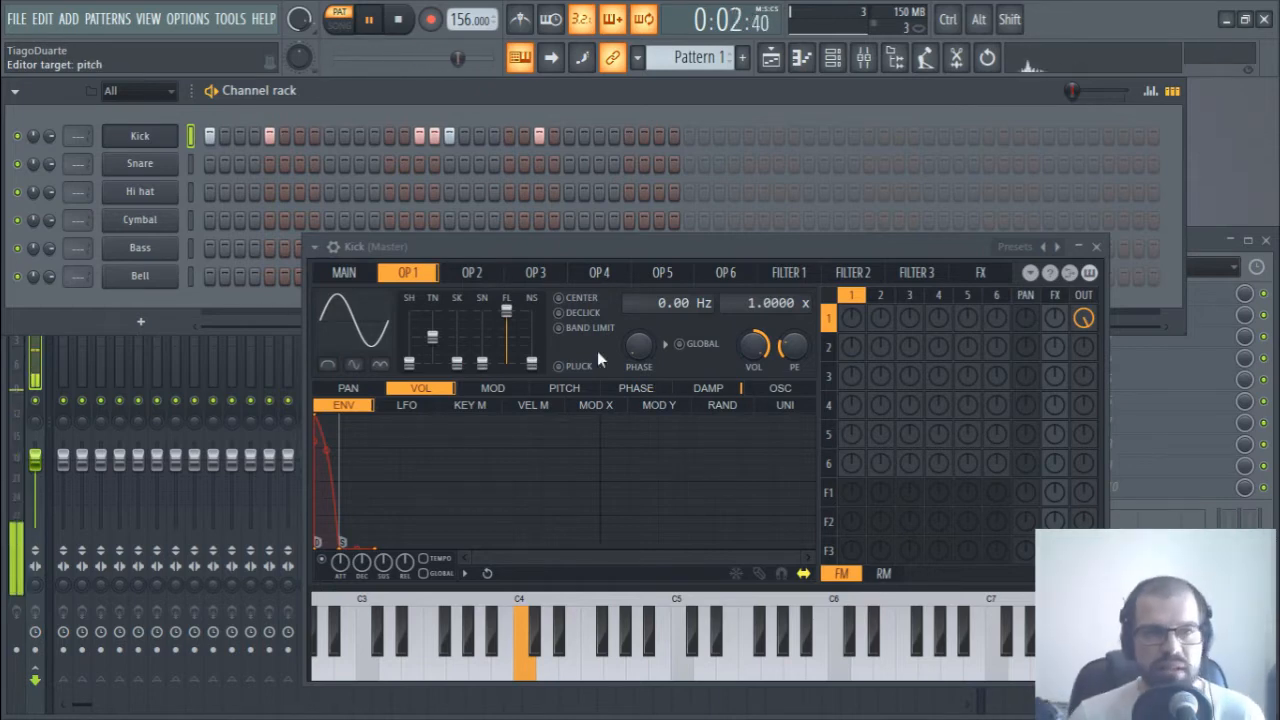
{"action": "left_click_drag", "start_coordinate": [658, 248], "coordinate": [561, 149]}
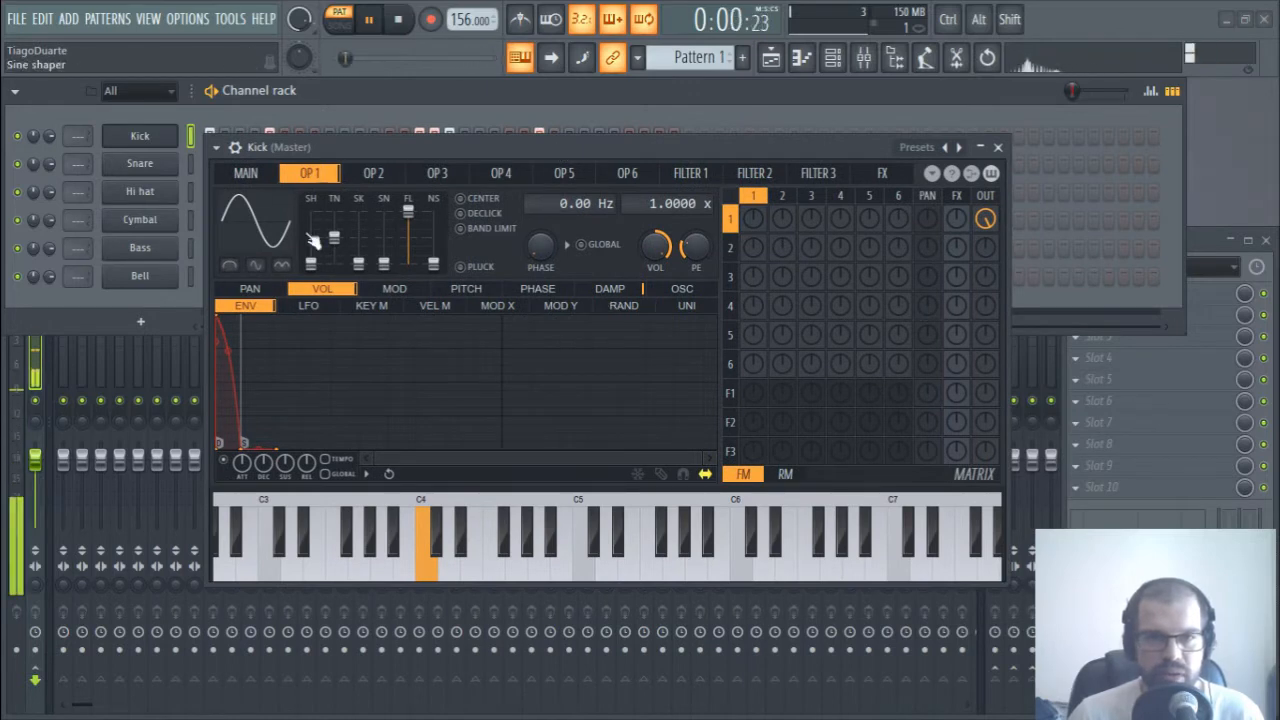
{"action": "left_click", "coordinate": [256, 266]}
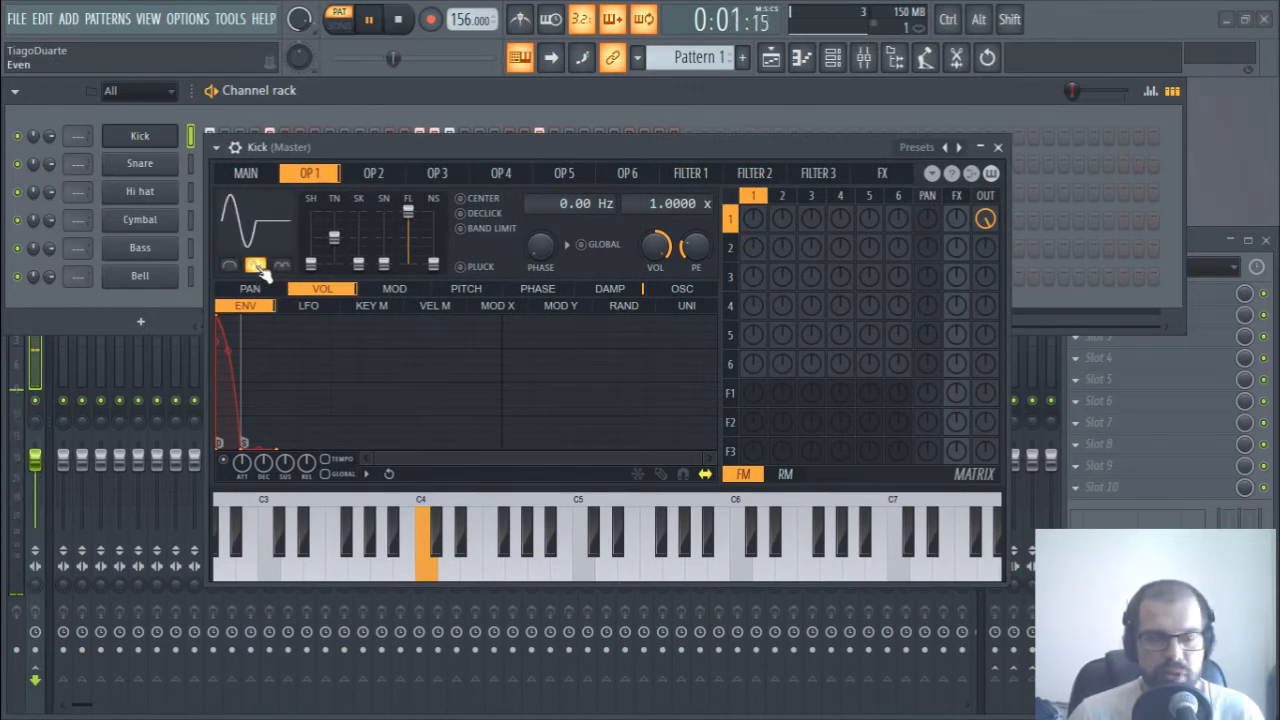
{"action": "left_click", "coordinate": [283, 266]}
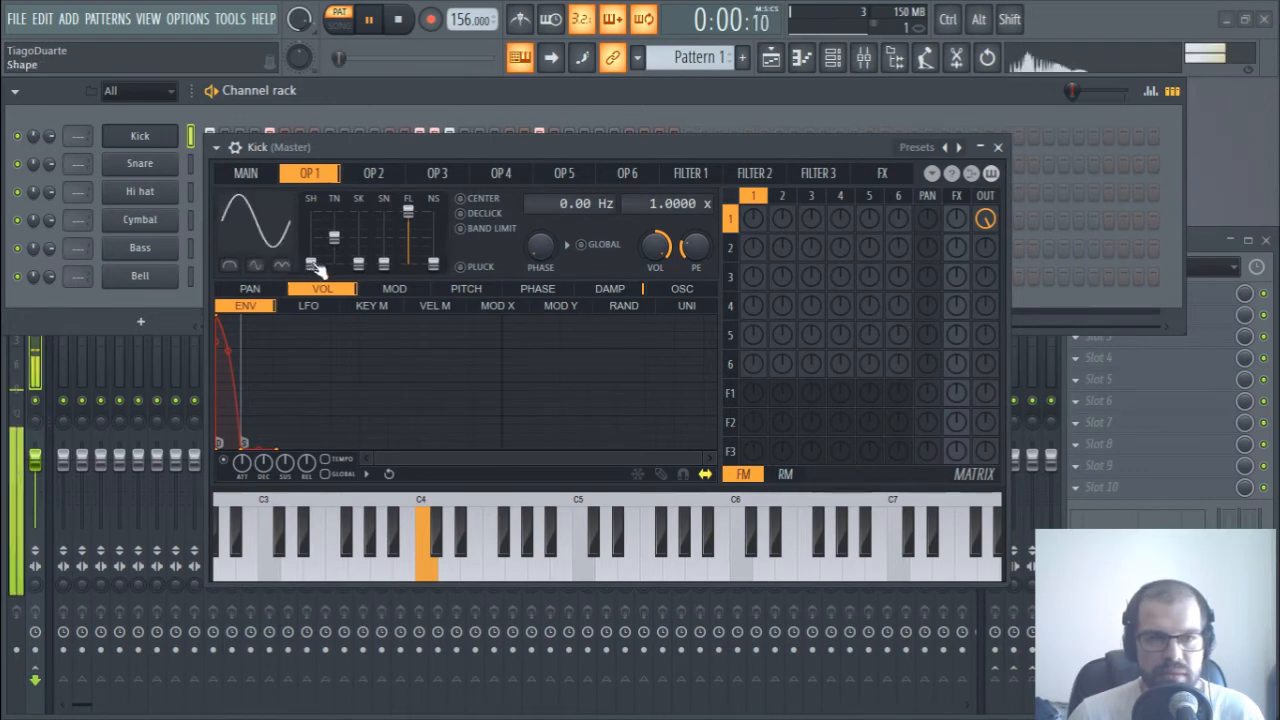
{"action": "mouse_move", "coordinate": [310, 241]}
{"action": "left_mouse_down"}
{"action": "mouse_move", "coordinate": [310, 218]}
{"action": "mouse_move", "coordinate": [310, 256]}
{"action": "left_mouse_up"}
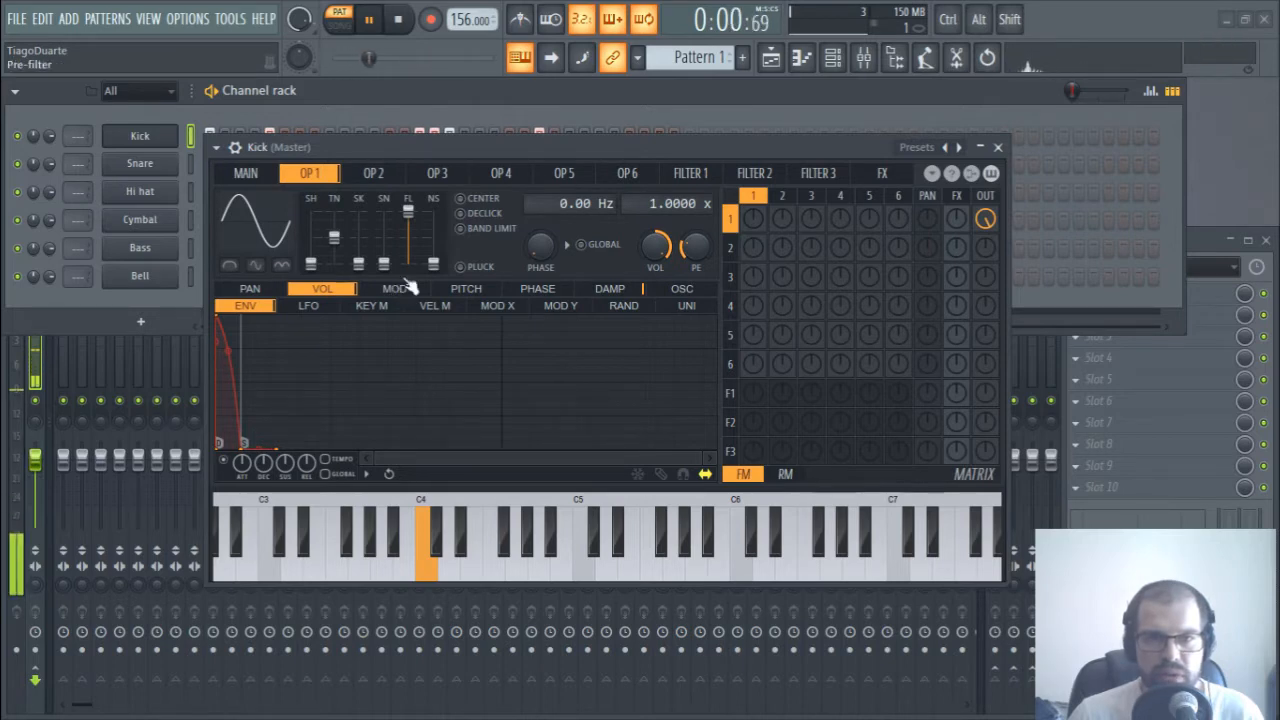
- Route operator 2 to the output and give its volume envelope a zero attack and a very short decay
{"action": "left_click", "coordinate": [370, 176]}
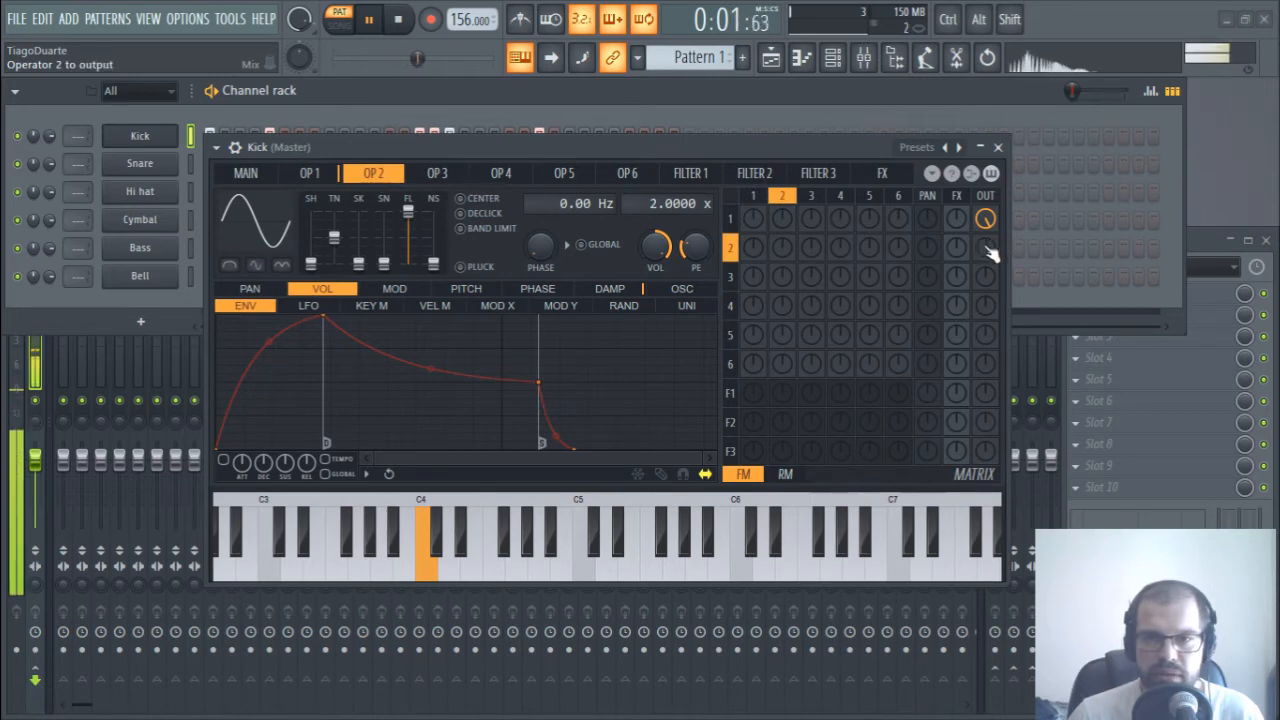
{"action": "left_click_drag", "start_coordinate": [985, 247], "coordinate": [985, 236]}
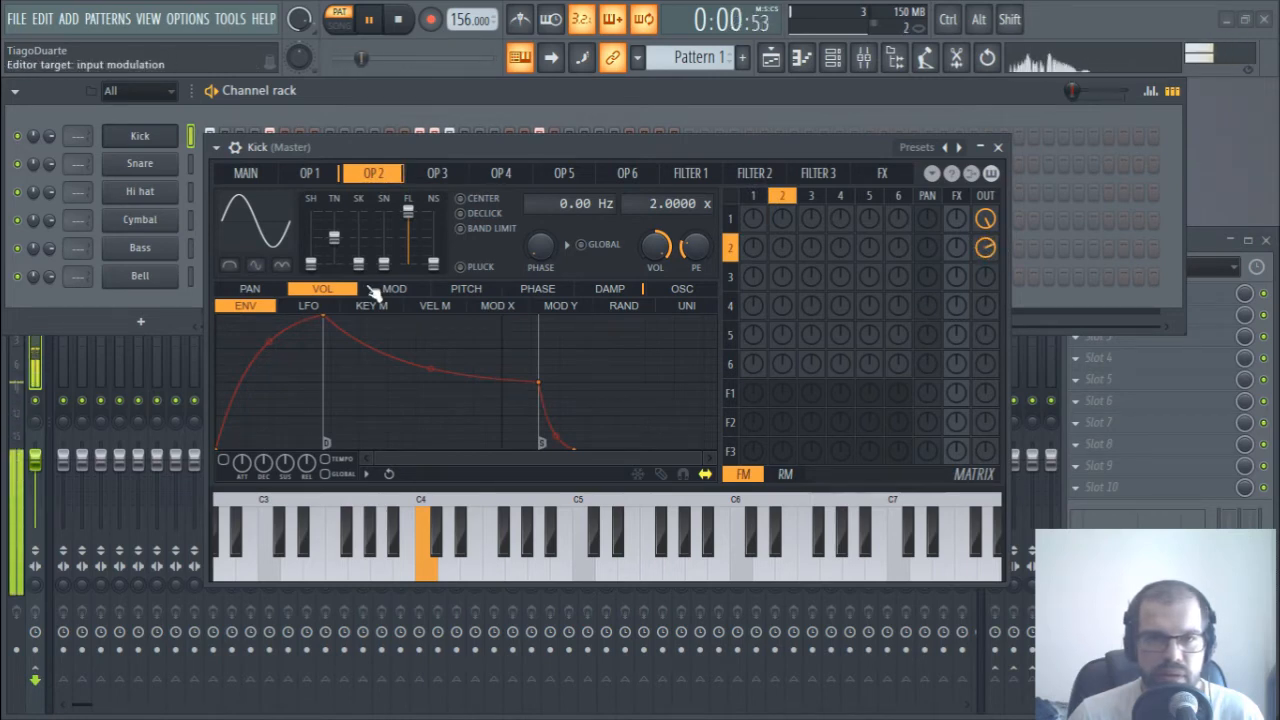
{"action": "left_click_drag", "start_coordinate": [327, 316], "coordinate": [213, 287]}
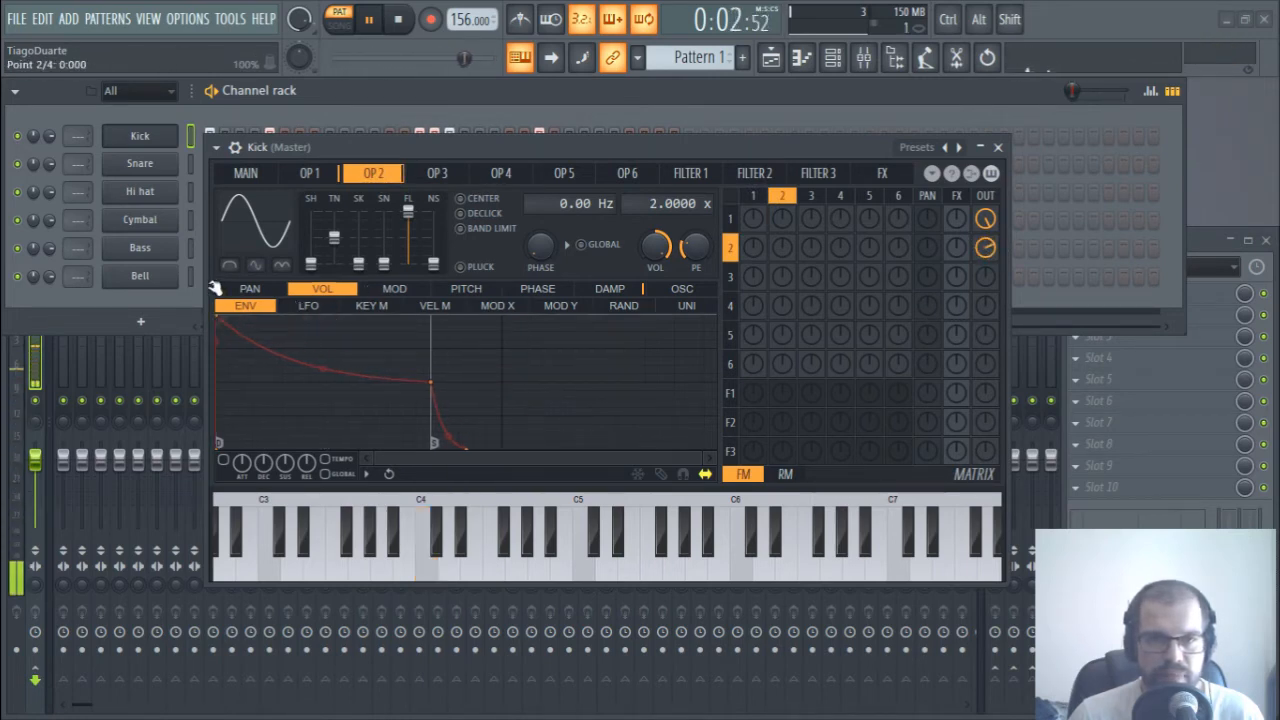
{"action": "left_click_drag", "start_coordinate": [430, 428], "coordinate": [225, 360]}
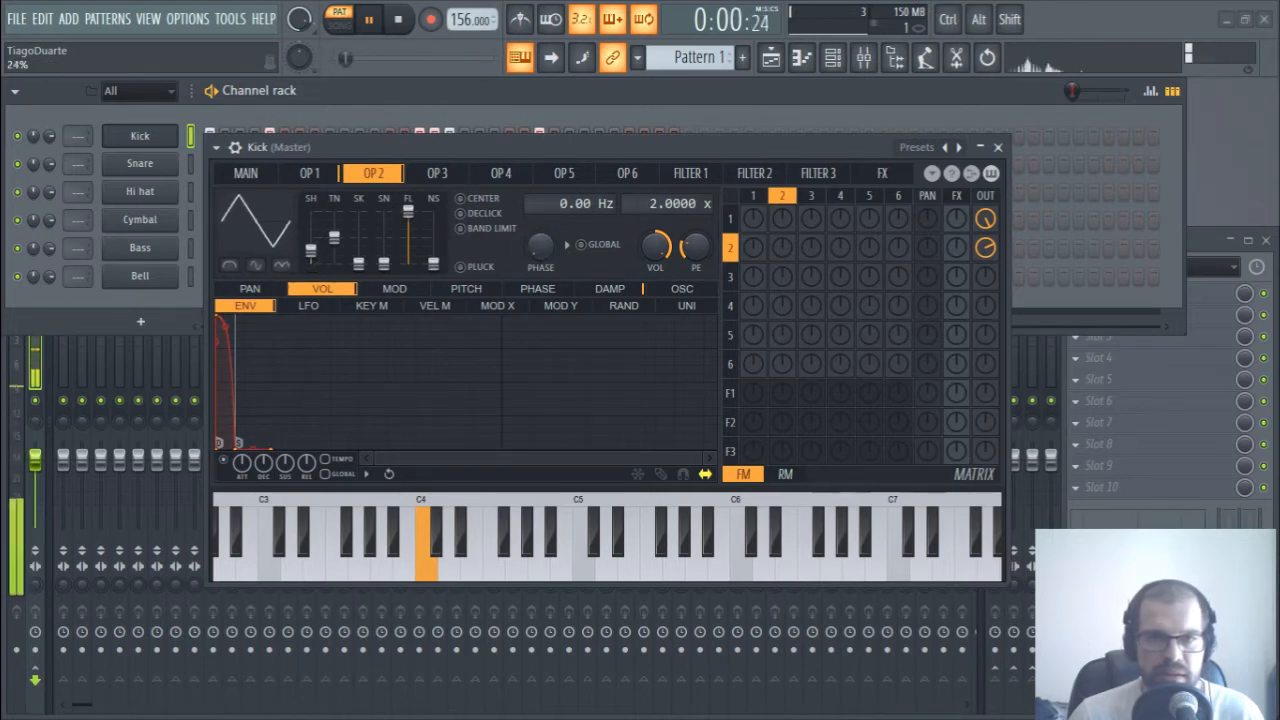
- Shape operator 2 into a sawtooth and send operators 1 and 2 through Filter 1 to the output, with the filter's settings open
{"action": "mouse_move", "coordinate": [310, 250]}
{"action": "left_mouse_down"}
{"action": "mouse_move", "coordinate": [310, 213]}
{"action": "mouse_move", "coordinate": [310, 238]}
{"action": "left_mouse_up"}
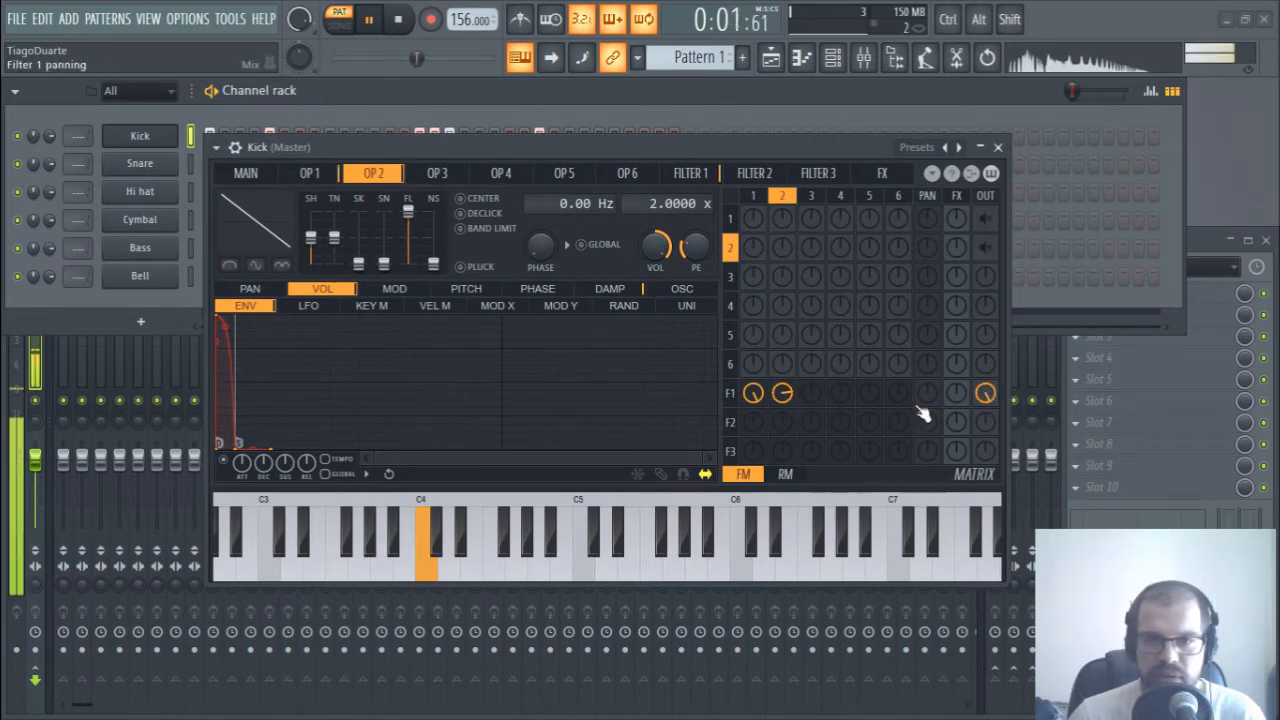
{"action": "left_click", "coordinate": [730, 393]}
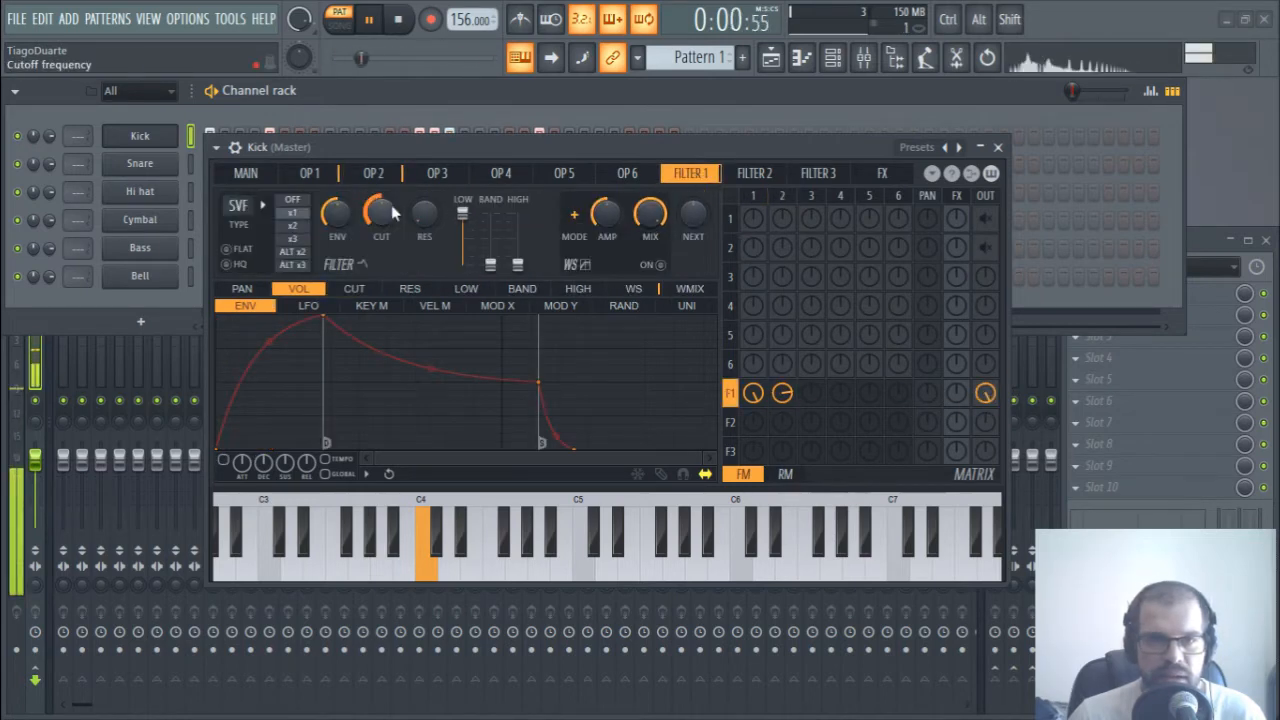
- Adjust Filter 1's cutoff, switch on its waveshaper in the alternate mode, tune the pre-amp and raise the curve's lower tension point slightly
{"action": "left_click_drag", "start_coordinate": [376, 220], "coordinate": [376, 205]}
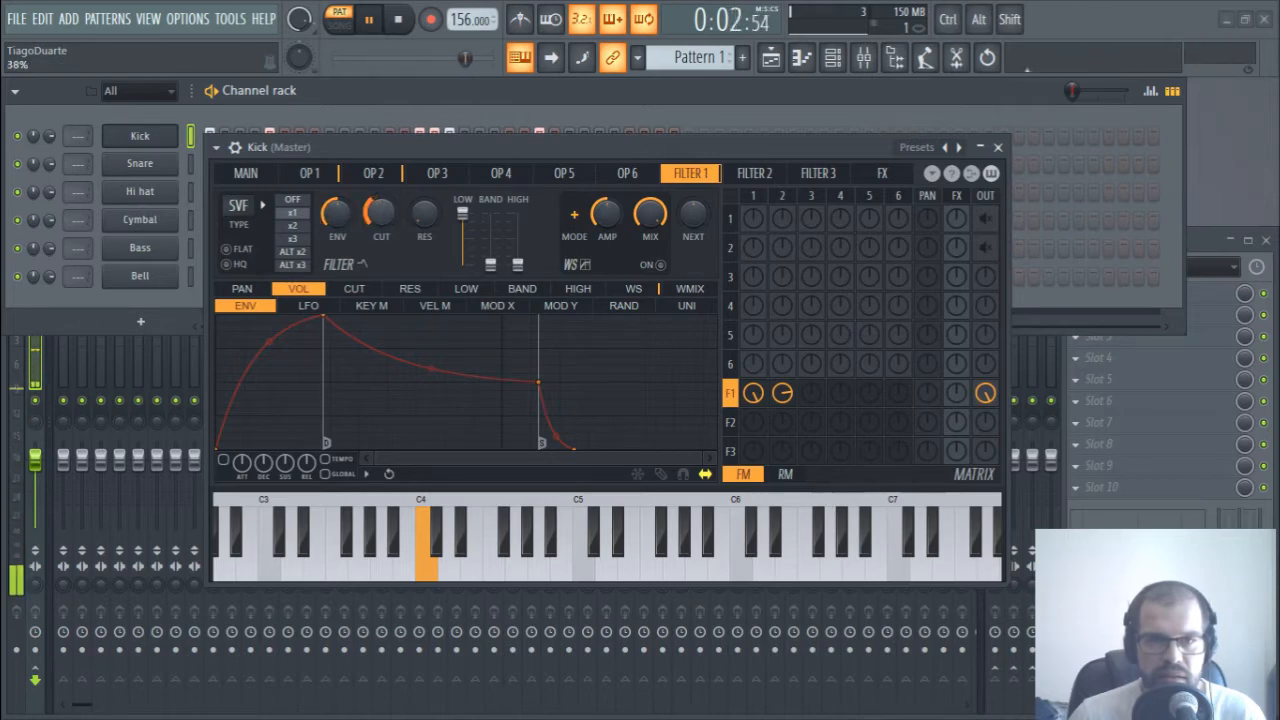
{"action": "left_click", "coordinate": [575, 215]}
{"action": "left_click", "coordinate": [660, 265]}
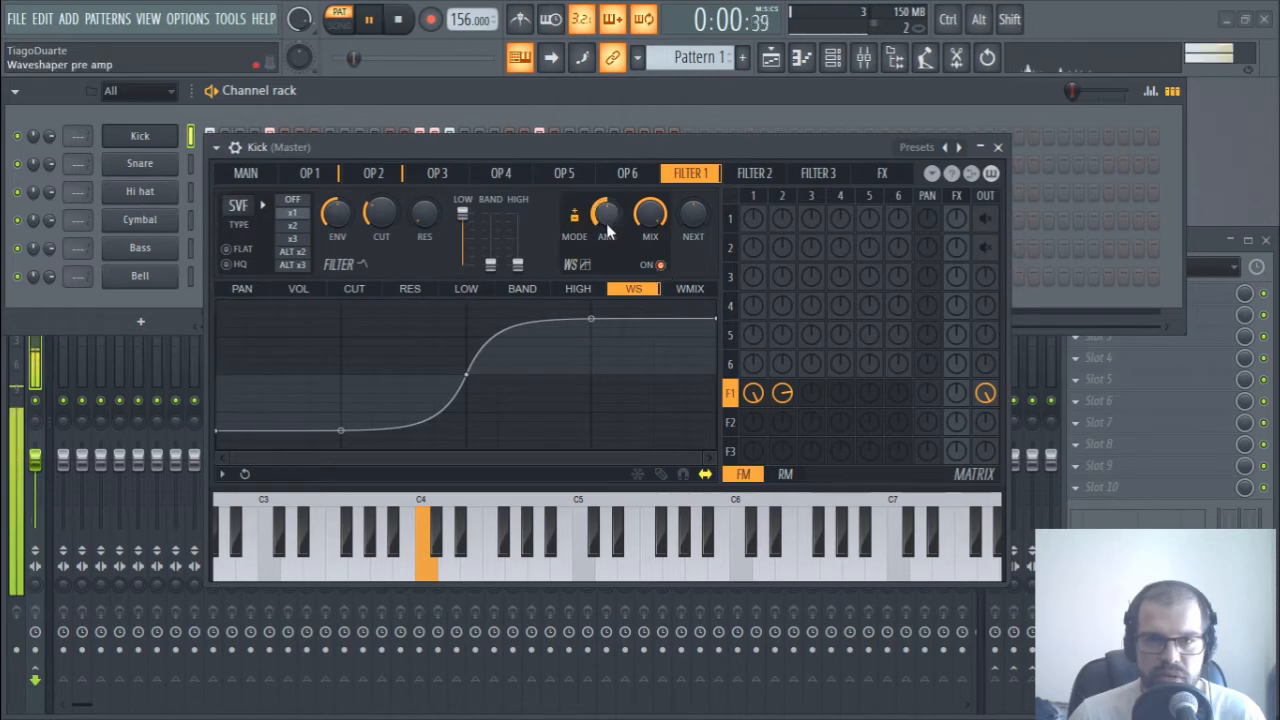
{"action": "left_click_drag", "start_coordinate": [606, 223], "coordinate": [606, 213]}
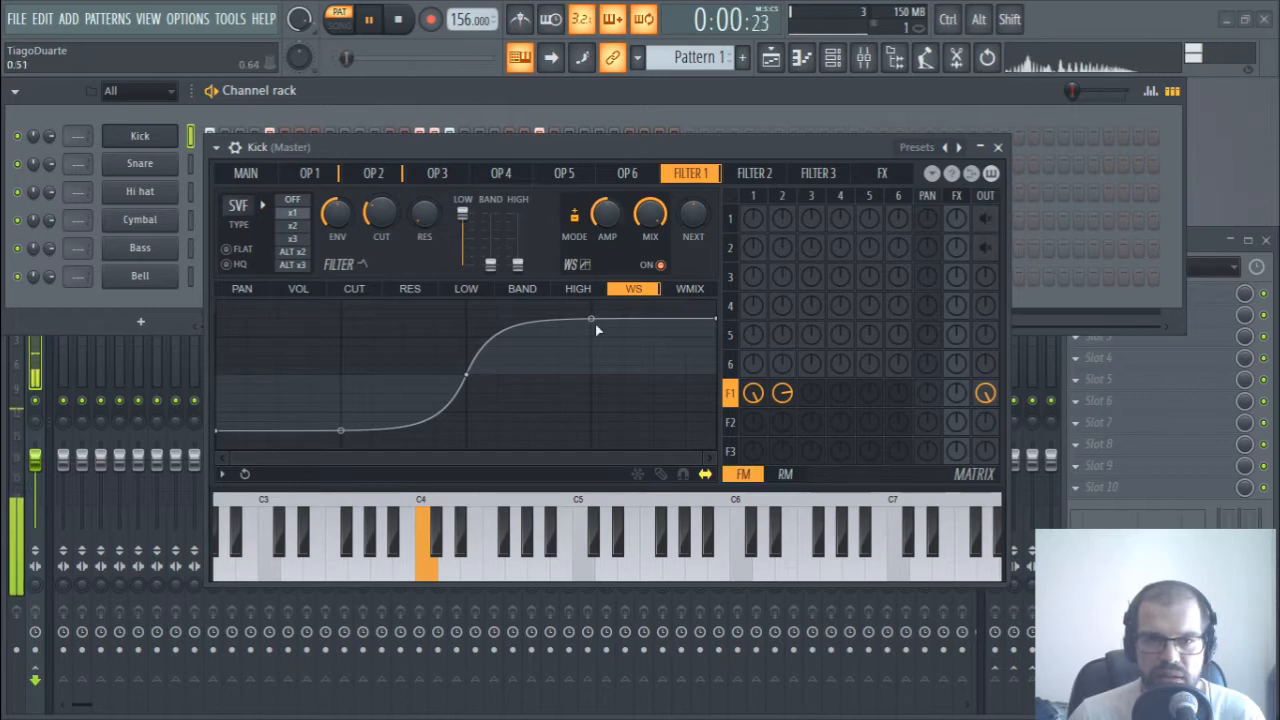
{"action": "mouse_move", "coordinate": [592, 320]}
{"action": "left_mouse_down"}
{"action": "mouse_move", "coordinate": [592, 375]}
{"action": "mouse_move", "coordinate": [592, 318]}
{"action": "left_mouse_up"}
{"action": "mouse_move", "coordinate": [340, 430]}
{"action": "left_mouse_down"}
{"action": "mouse_move", "coordinate": [340, 372]}
{"action": "mouse_move", "coordinate": [341, 424]}
{"action": "left_mouse_up"}
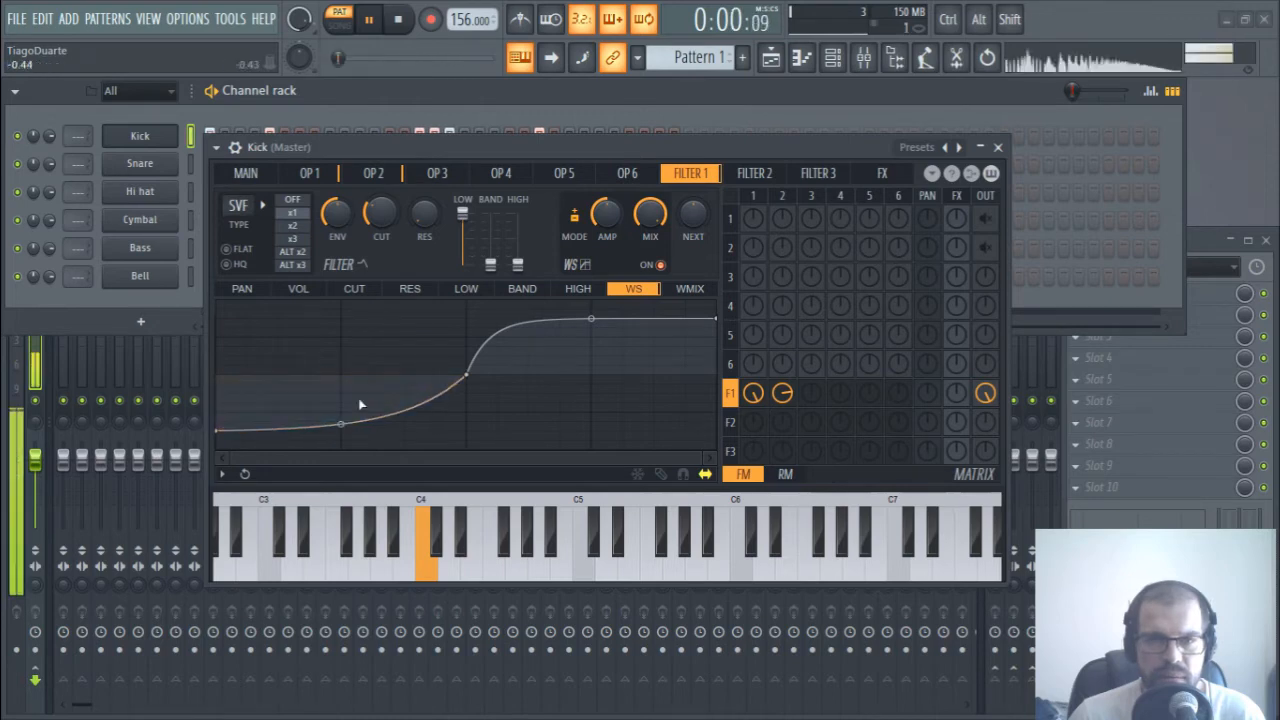
- Shorten the volume envelope decays of operators 1 and 2, with operator 2's decay cut to about 0:022
{"action": "left_click", "coordinate": [312, 173]}
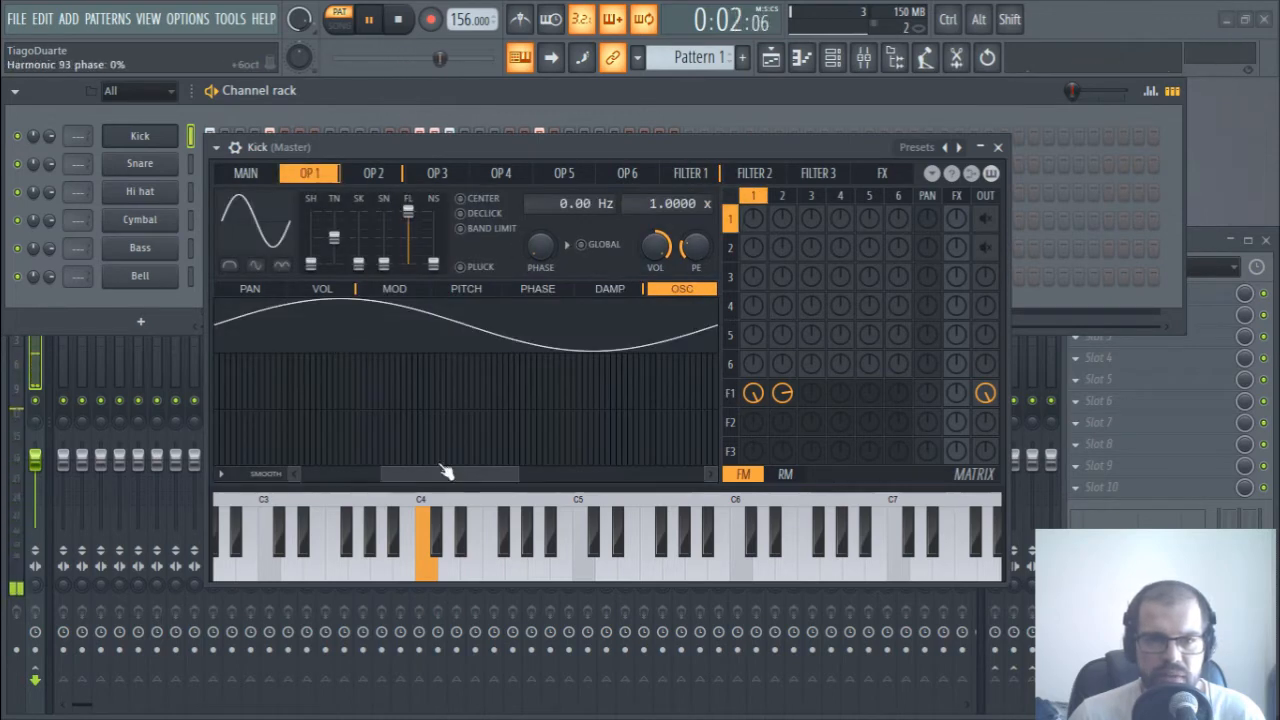
{"action": "left_click", "coordinate": [337, 289]}
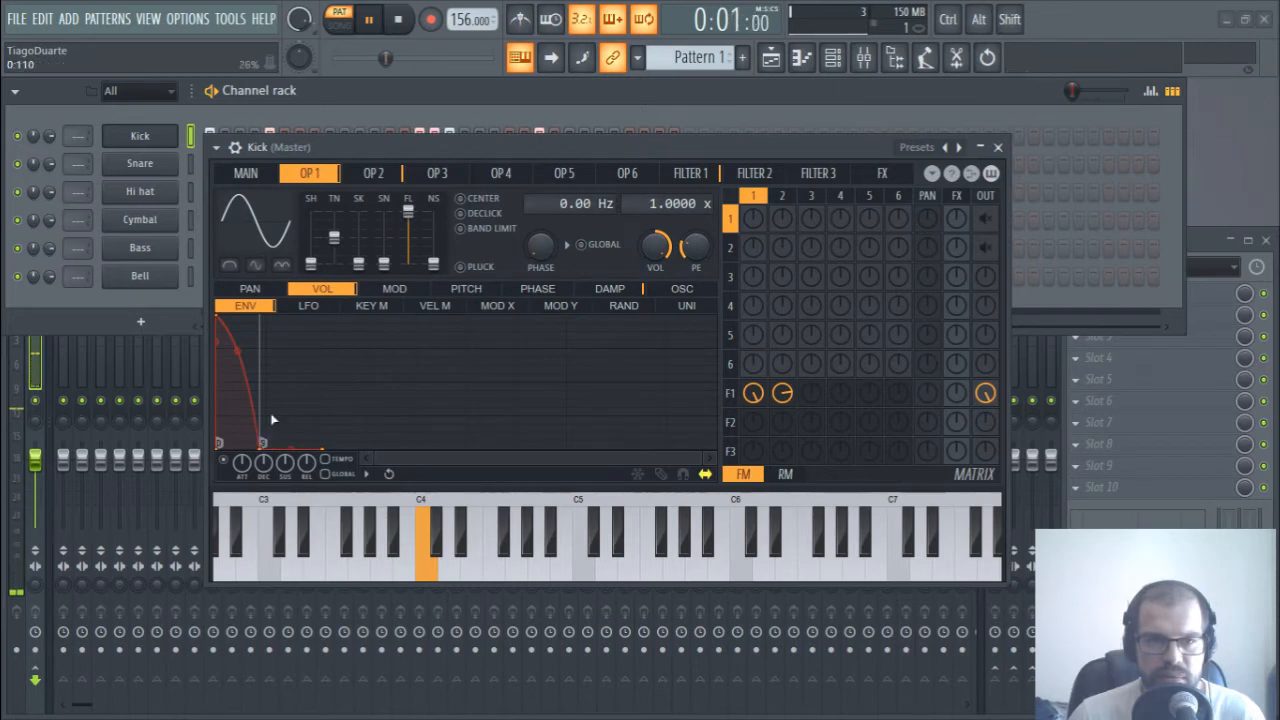
{"action": "left_click_drag", "start_coordinate": [263, 460], "coordinate": [241, 462]}
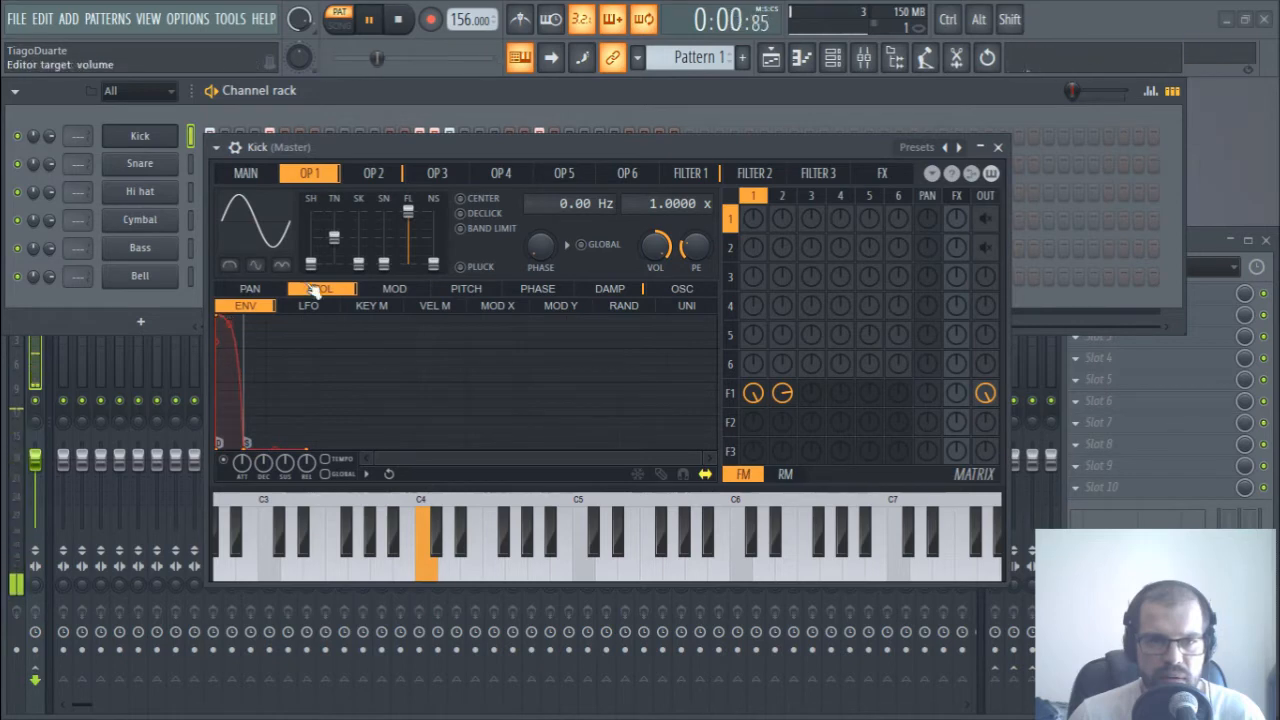
{"action": "left_click", "coordinate": [372, 174]}
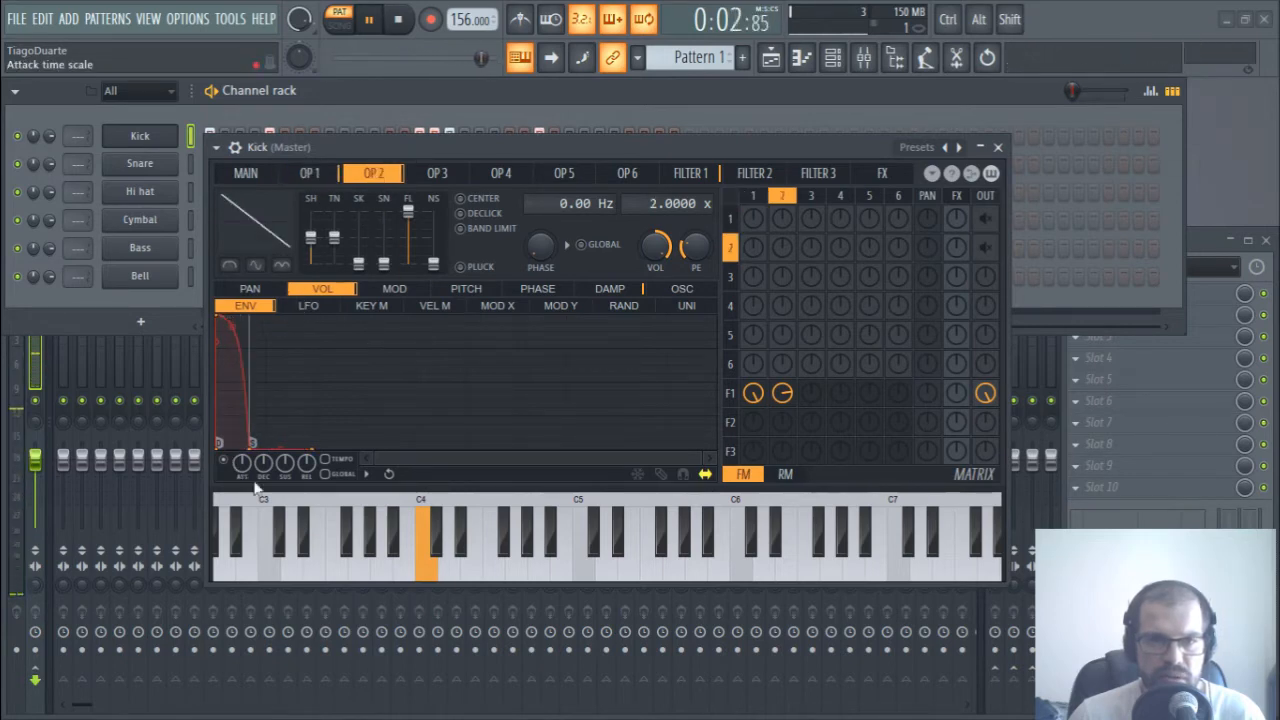
{"action": "left_click_drag", "start_coordinate": [251, 444], "coordinate": [231, 452]}
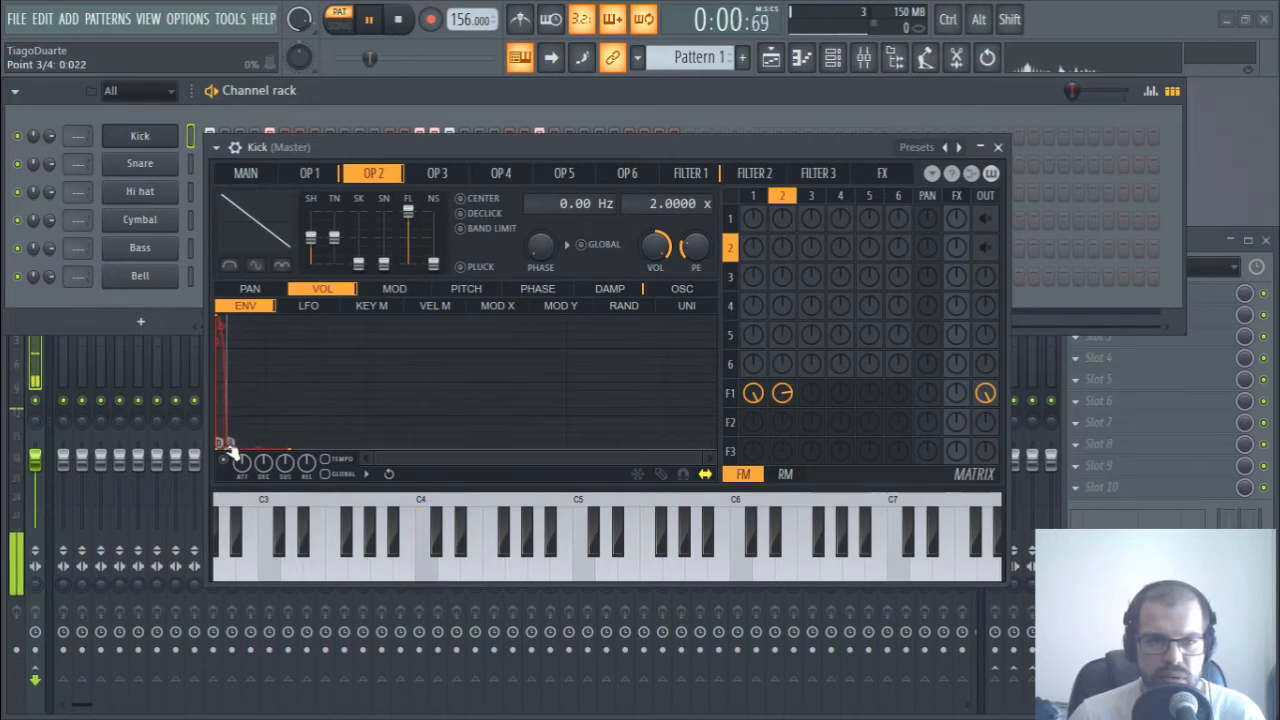
- Give operator 1's pitch envelope zero attack and a very short decay to the minimum, and lower Filter 1's cutoff
{"action": "left_click", "coordinate": [310, 173]}
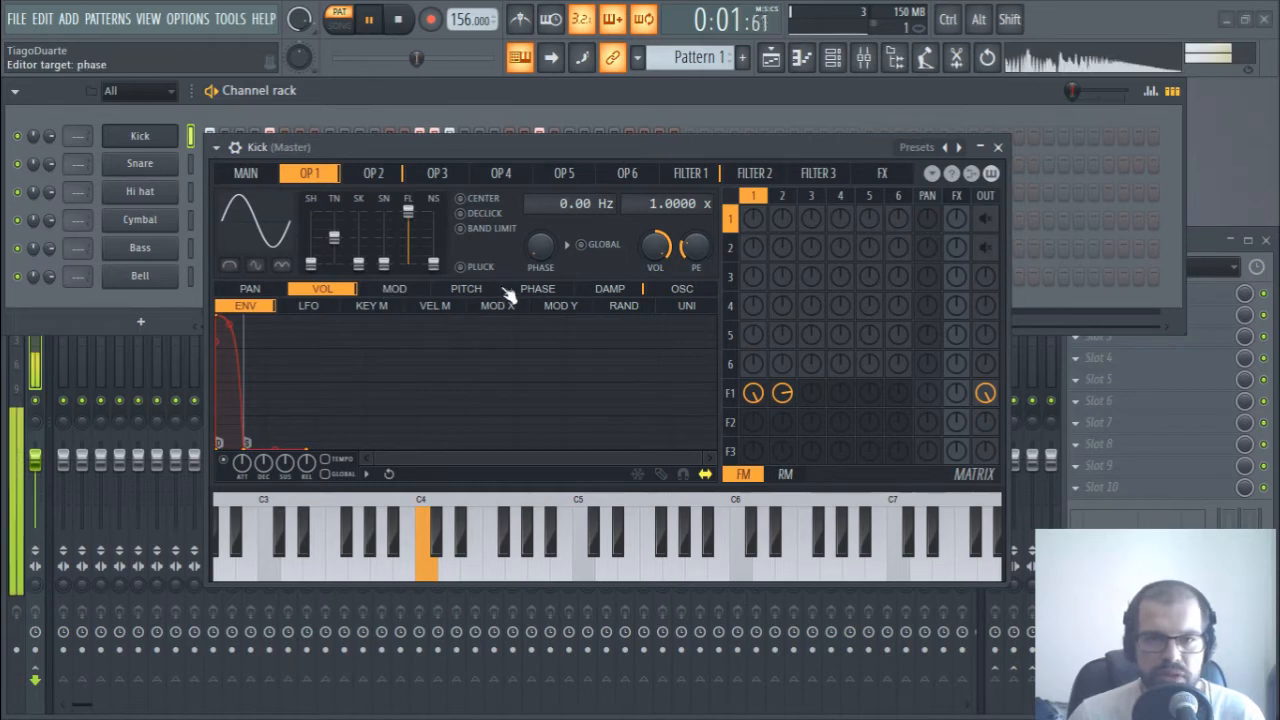
{"action": "left_click", "coordinate": [466, 288]}
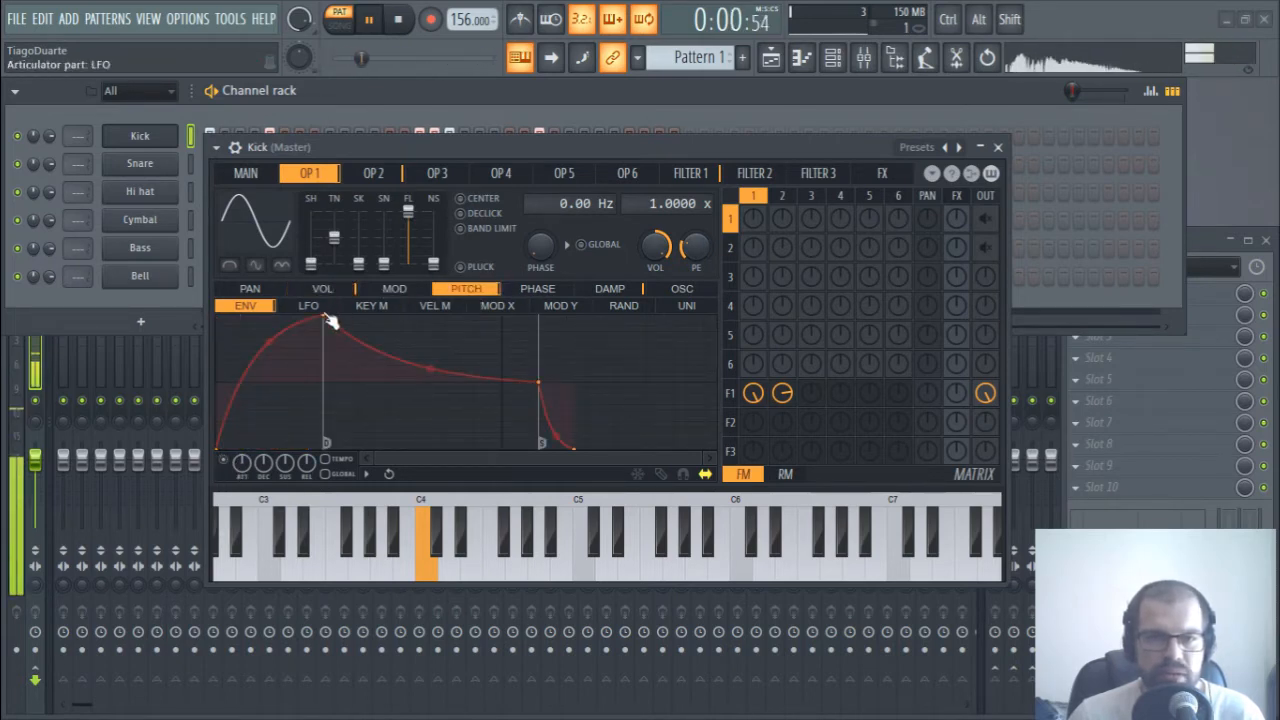
{"action": "left_click_drag", "start_coordinate": [326, 320], "coordinate": [214, 300]}
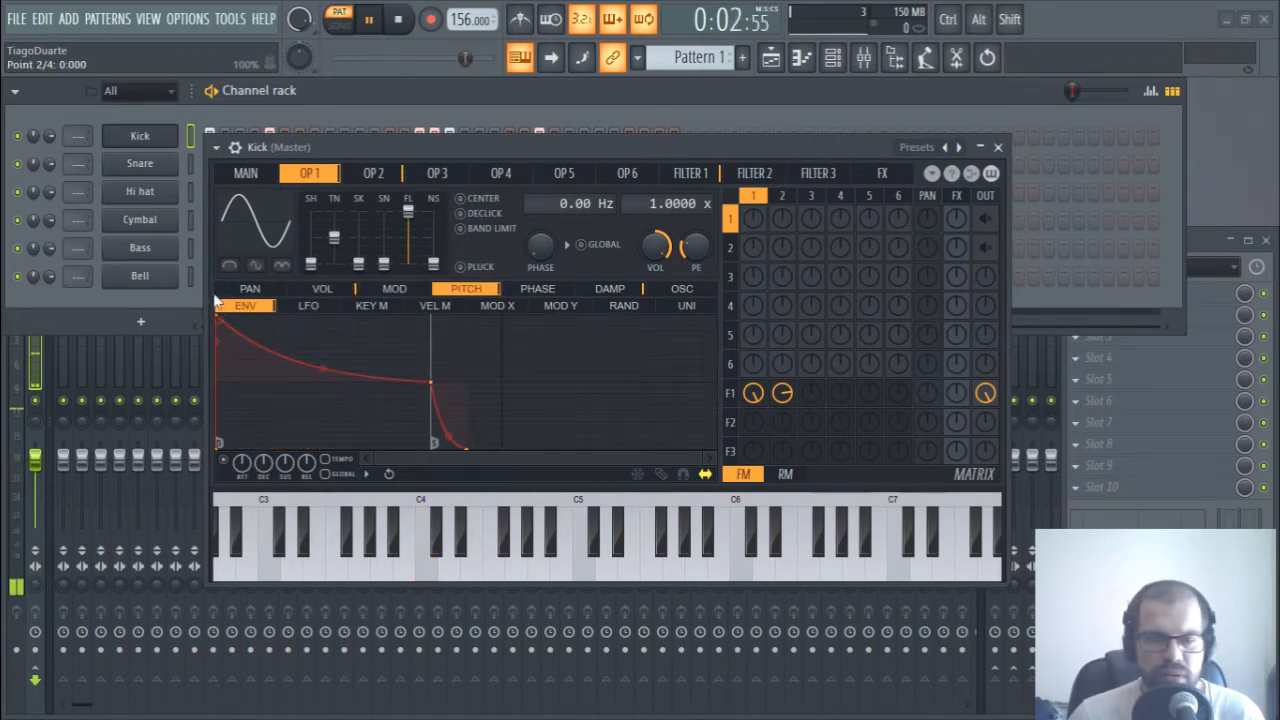
{"action": "left_click_drag", "start_coordinate": [432, 388], "coordinate": [232, 459]}
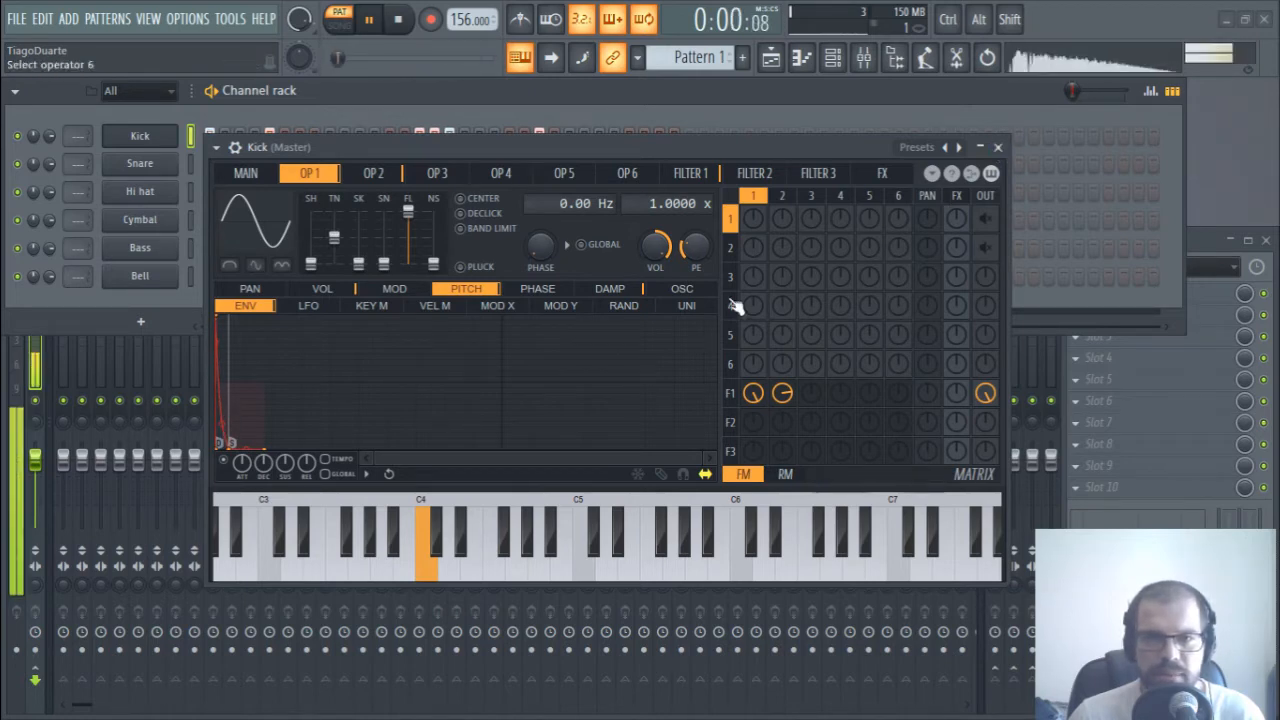
{"action": "left_click", "coordinate": [696, 170]}
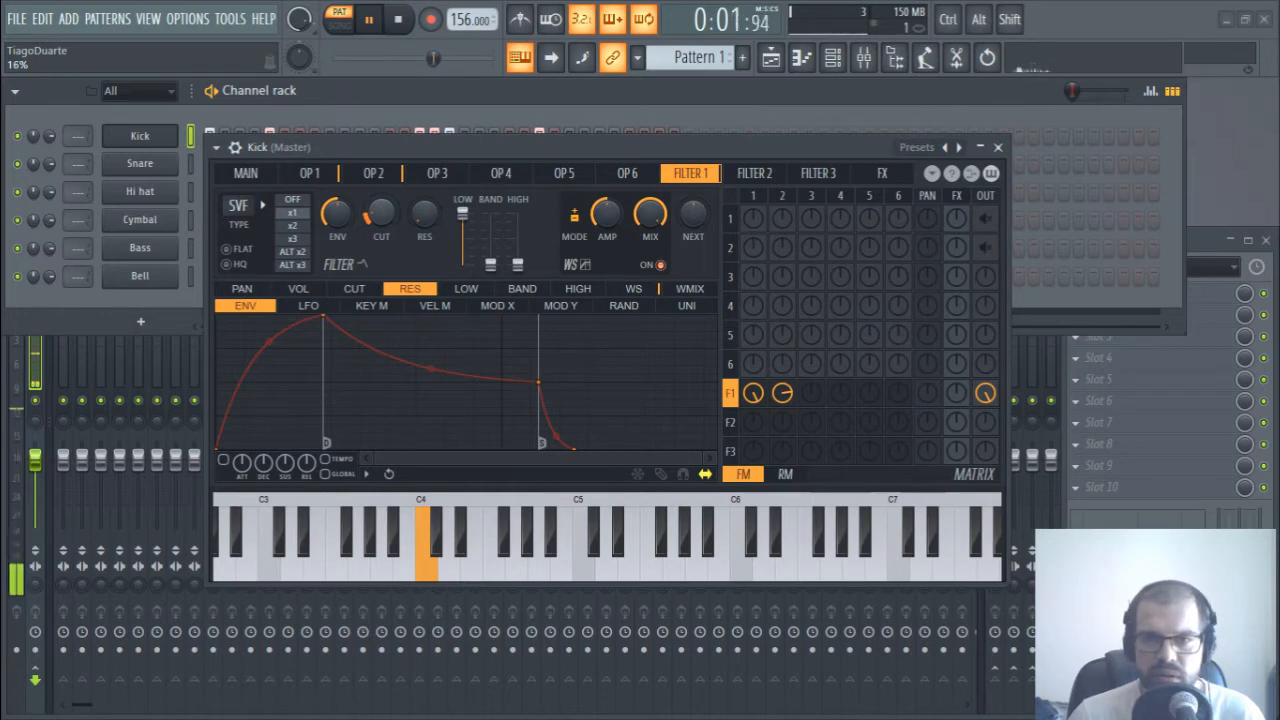
{"action": "left_click", "coordinate": [997, 147]}
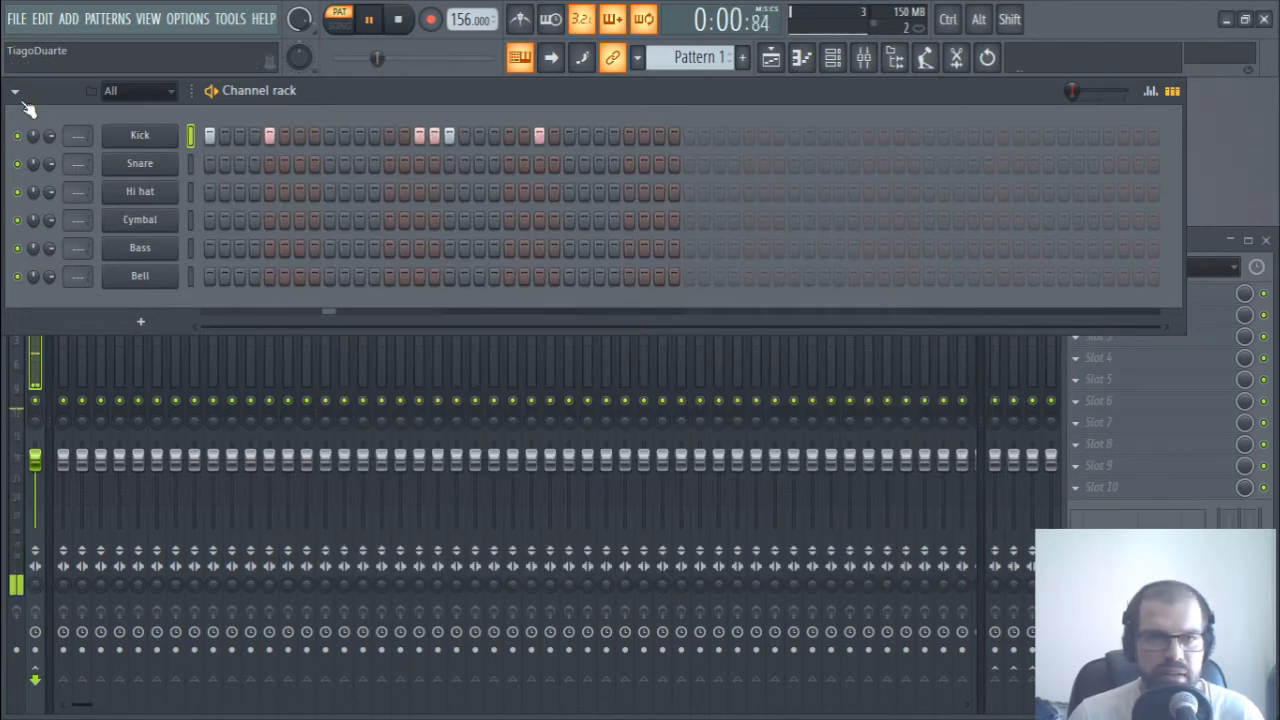
- Route Kick, Snare, Hi hat, Cymbal, Bass and Bell to mixer tracks 2, 3, 4, 5, 6 and 7 respectively
{"action": "scroll", "coordinate": [85, 136], "scroll_direction": "up", "scroll_amount": 2}
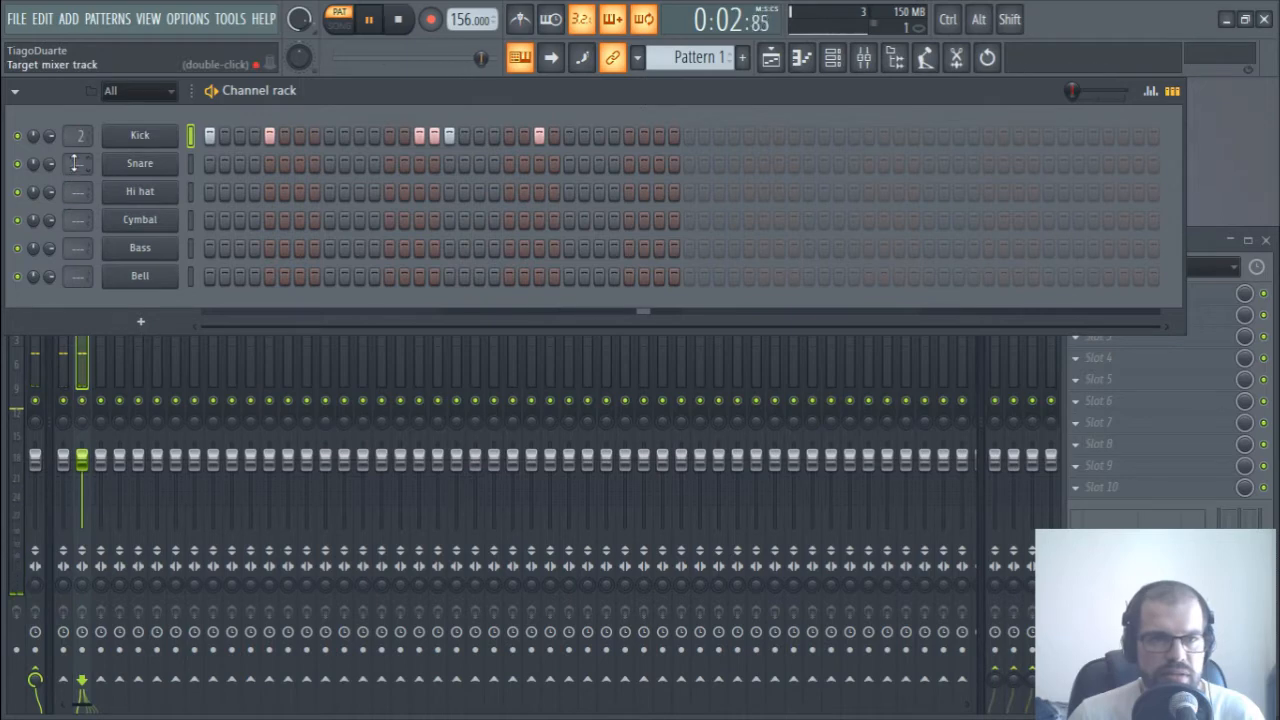
{"action": "scroll", "coordinate": [75, 164], "scroll_direction": "up", "scroll_amount": 4}
{"action": "scroll", "coordinate": [75, 164], "scroll_direction": "down", "scroll_amount": 1}
{"action": "scroll", "coordinate": [68, 192], "scroll_direction": "up", "scroll_amount": 4}
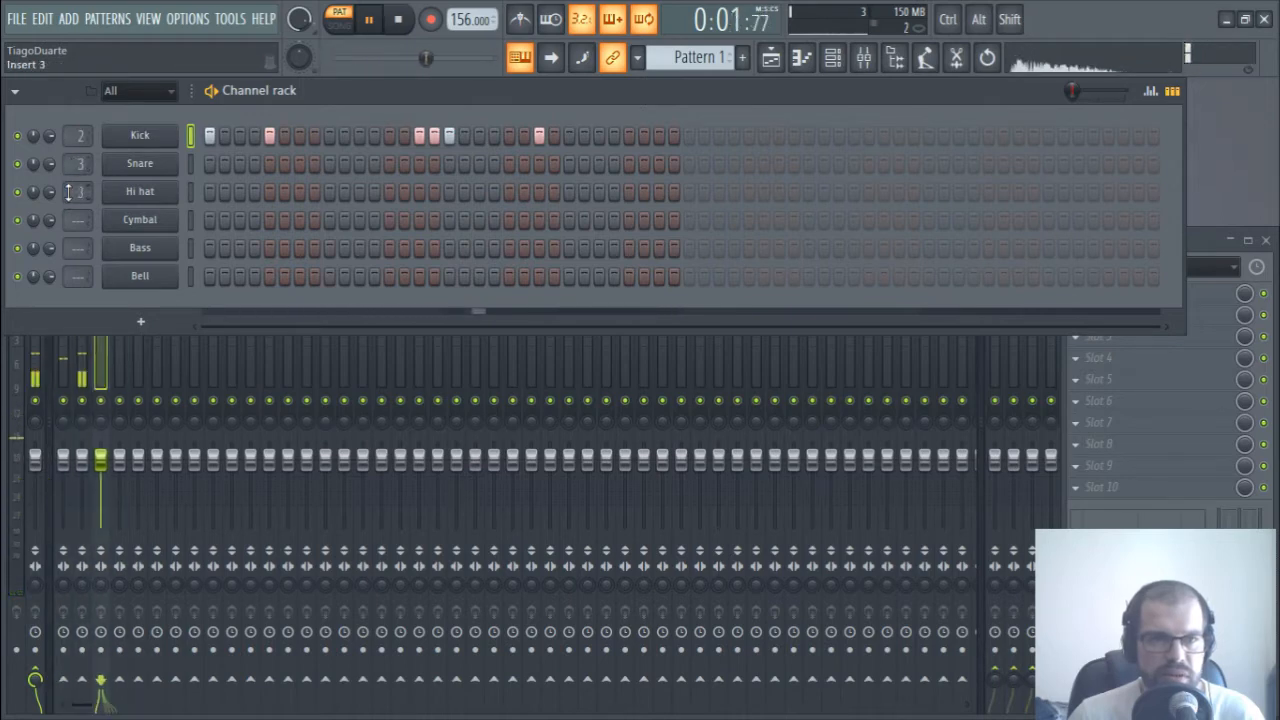
{"action": "scroll", "coordinate": [75, 220], "scroll_direction": "up", "scroll_amount": 3}
{"action": "scroll", "coordinate": [75, 220], "scroll_direction": "up", "scroll_amount": 2}
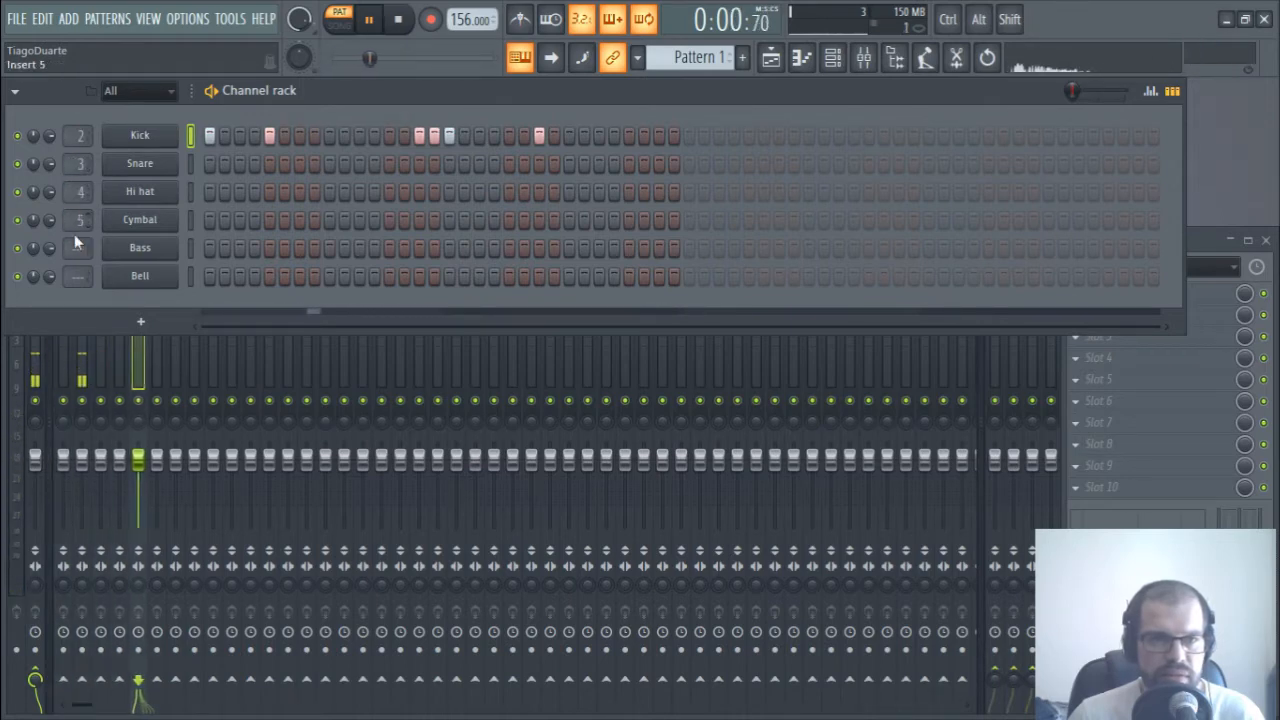
{"action": "scroll", "coordinate": [77, 248], "scroll_direction": "up", "scroll_amount": 5}
{"action": "scroll", "coordinate": [77, 248], "scroll_direction": "up", "scroll_amount": 1}
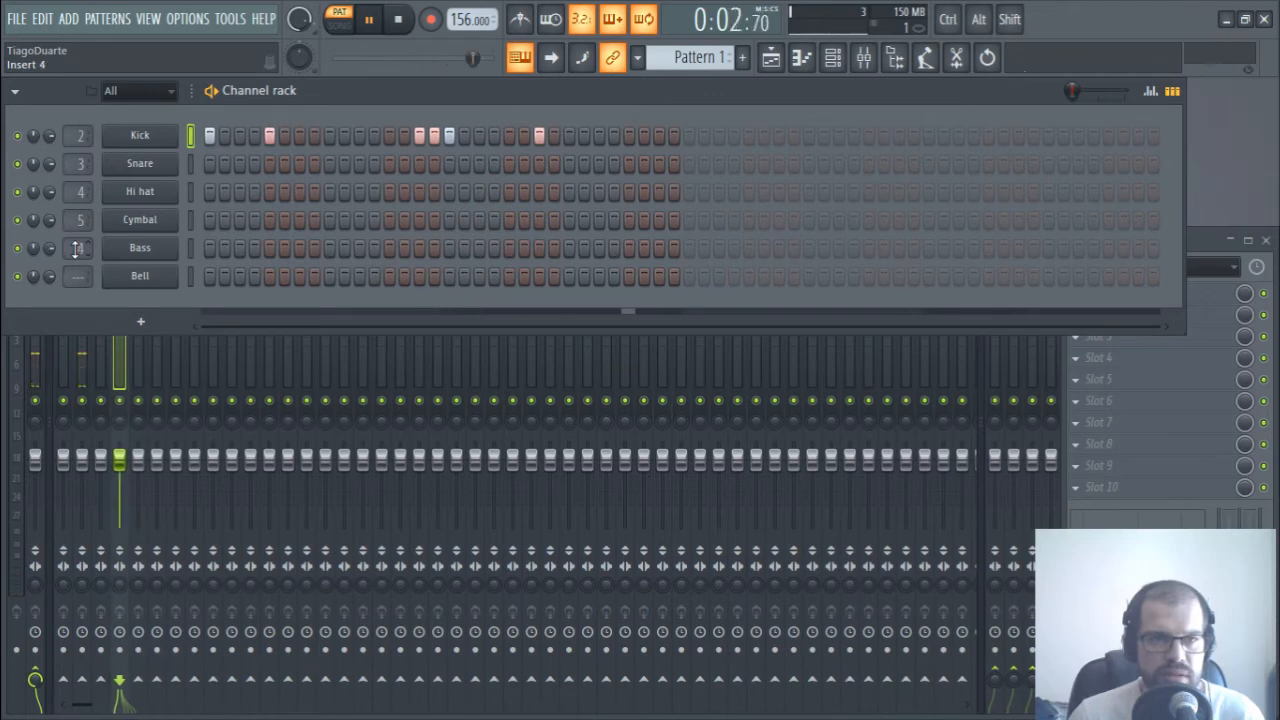
{"action": "scroll", "coordinate": [74, 275], "scroll_direction": "up", "scroll_amount": 3}
{"action": "scroll", "coordinate": [73, 275], "scroll_direction": "up", "scroll_amount": 3}
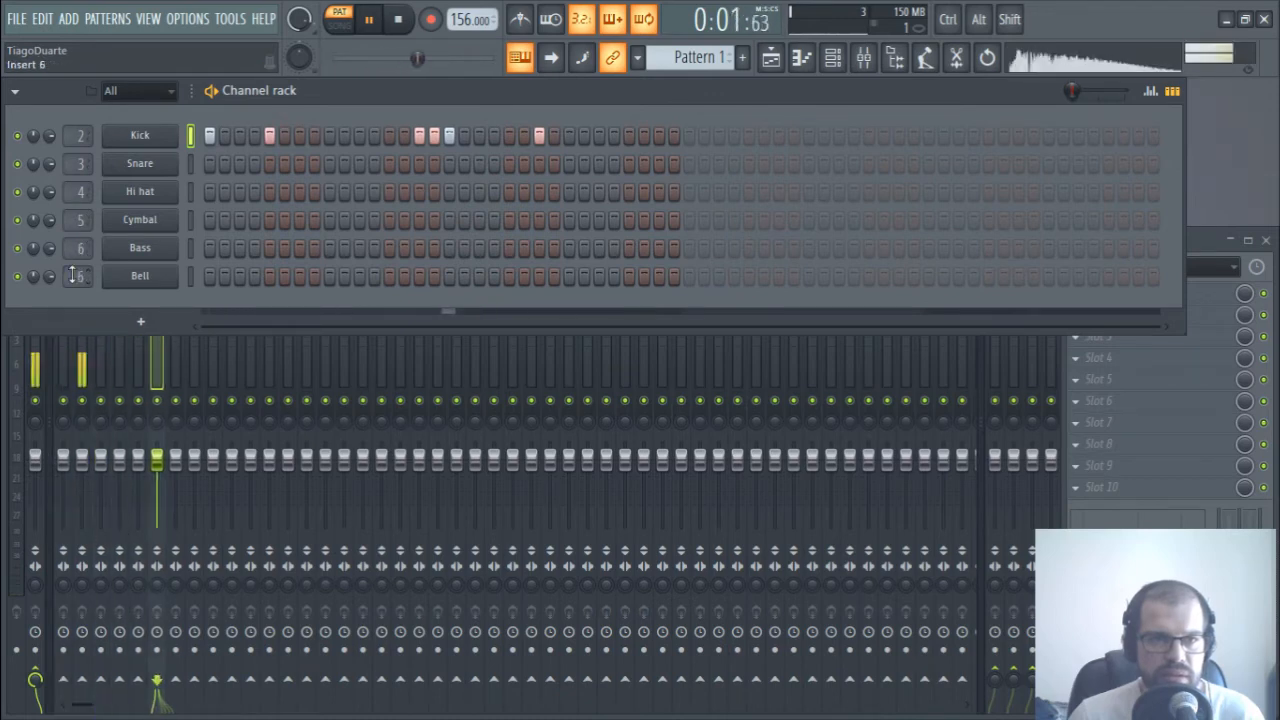
{"action": "scroll", "coordinate": [73, 275], "scroll_direction": "up", "scroll_amount": 1}
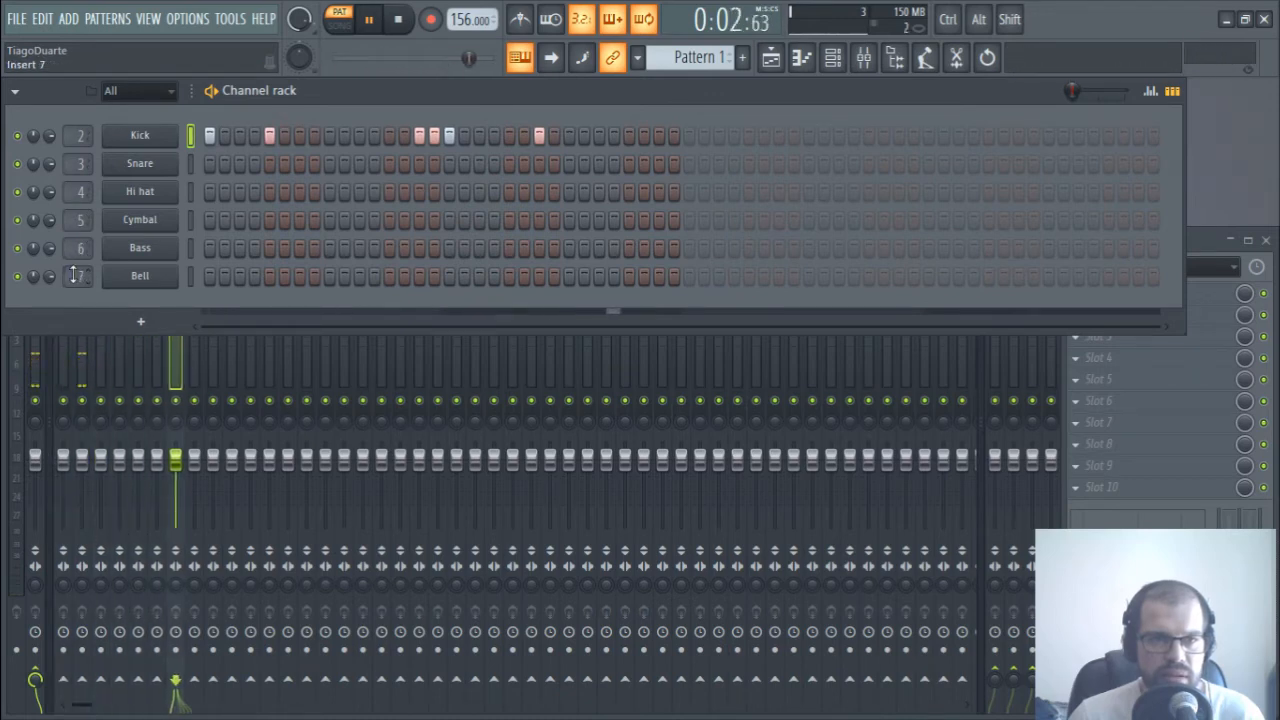
- Rename mixer track Insert 2 as Kick
{"action": "left_click", "coordinate": [1205, 242]}
{"action": "left_click", "coordinate": [81, 299]}
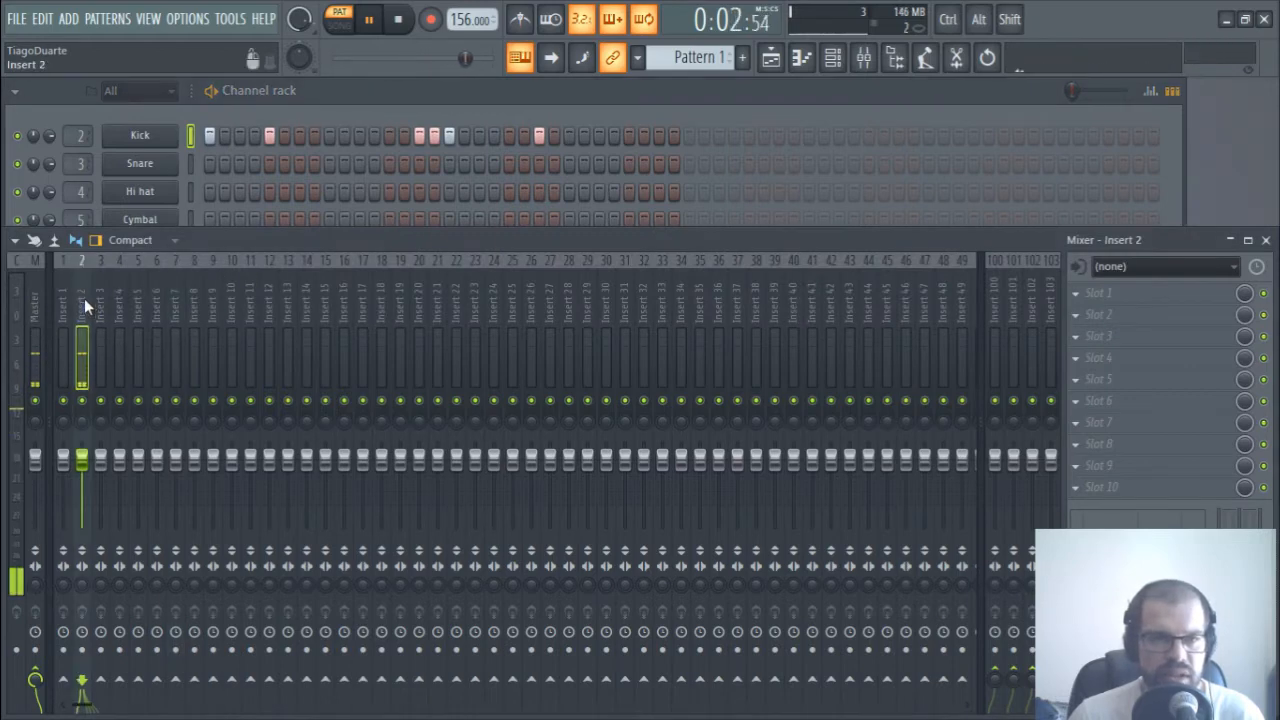
{"action": "double_click", "coordinate": [84, 299]}
{"action": "type", "text": "Kick"}
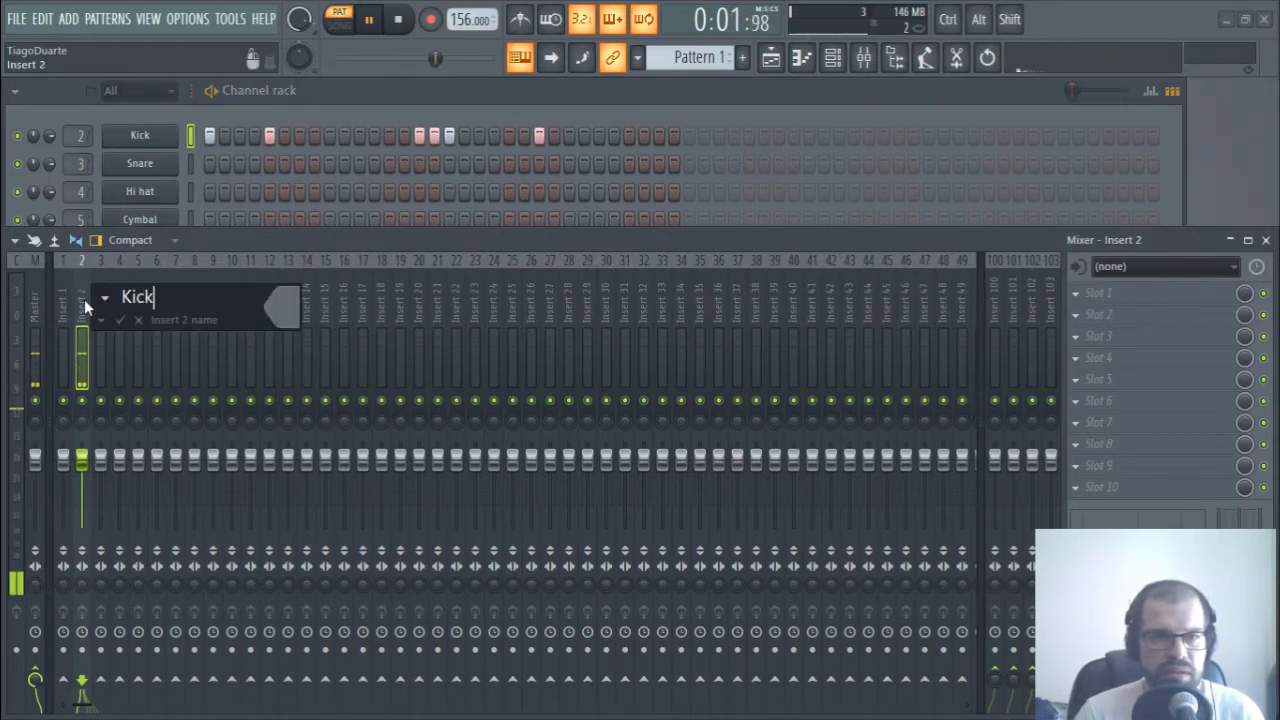
{"action": "key", "text": "Return"}
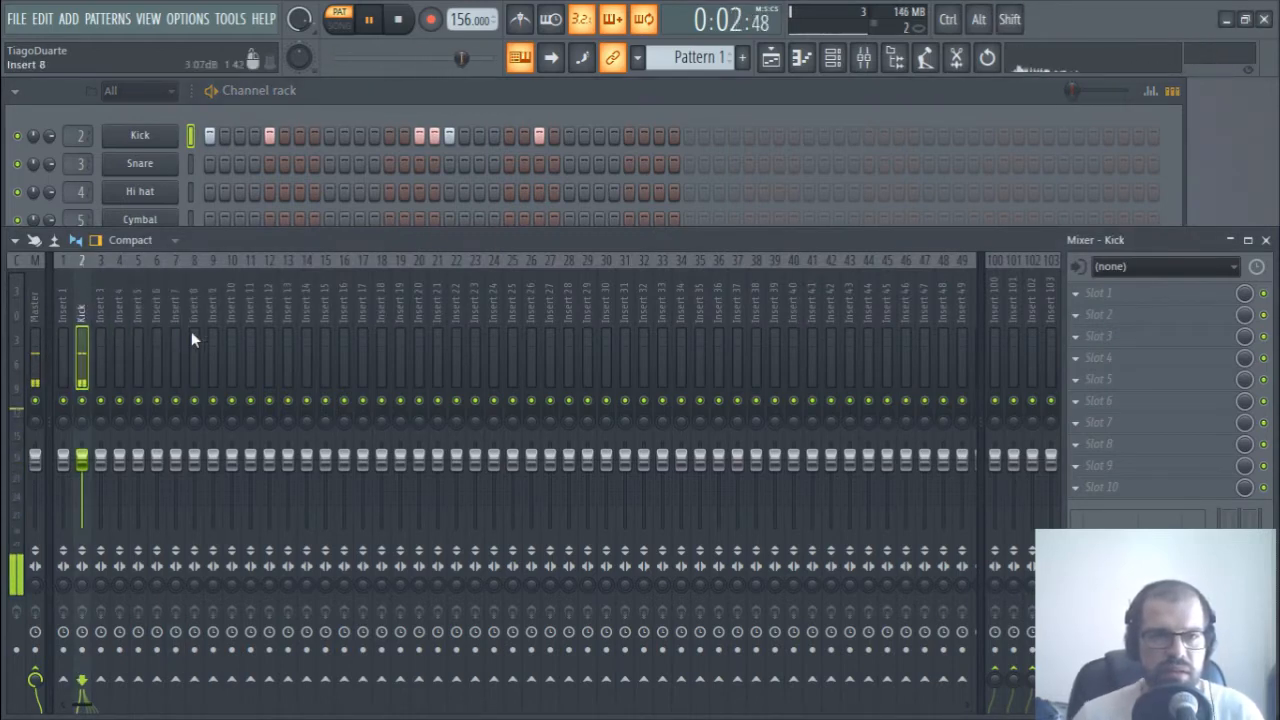
- Load FidelityEQ into the Kick track's first effect slot, enable its low-pass band and lower that band's frequency substantially
{"action": "left_click", "coordinate": [1114, 294]}
{"action": "mouse_move", "coordinate": [990, 393]}
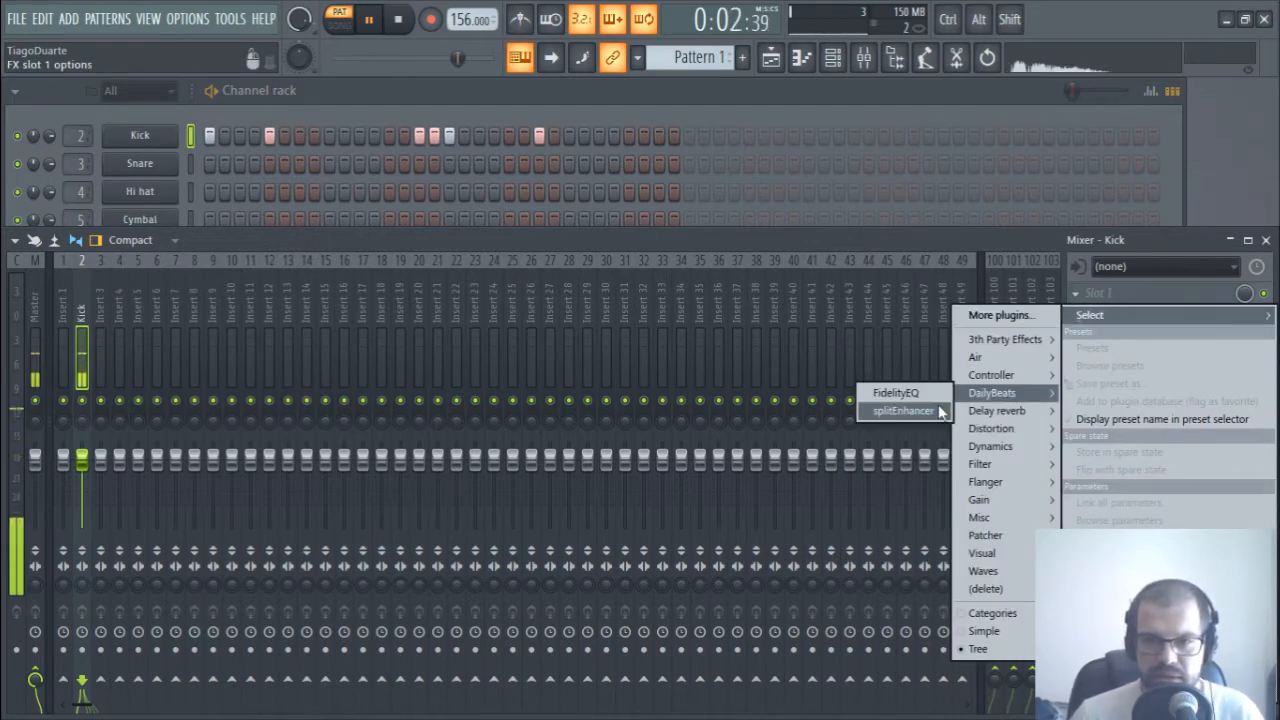
{"action": "left_click", "coordinate": [866, 397]}
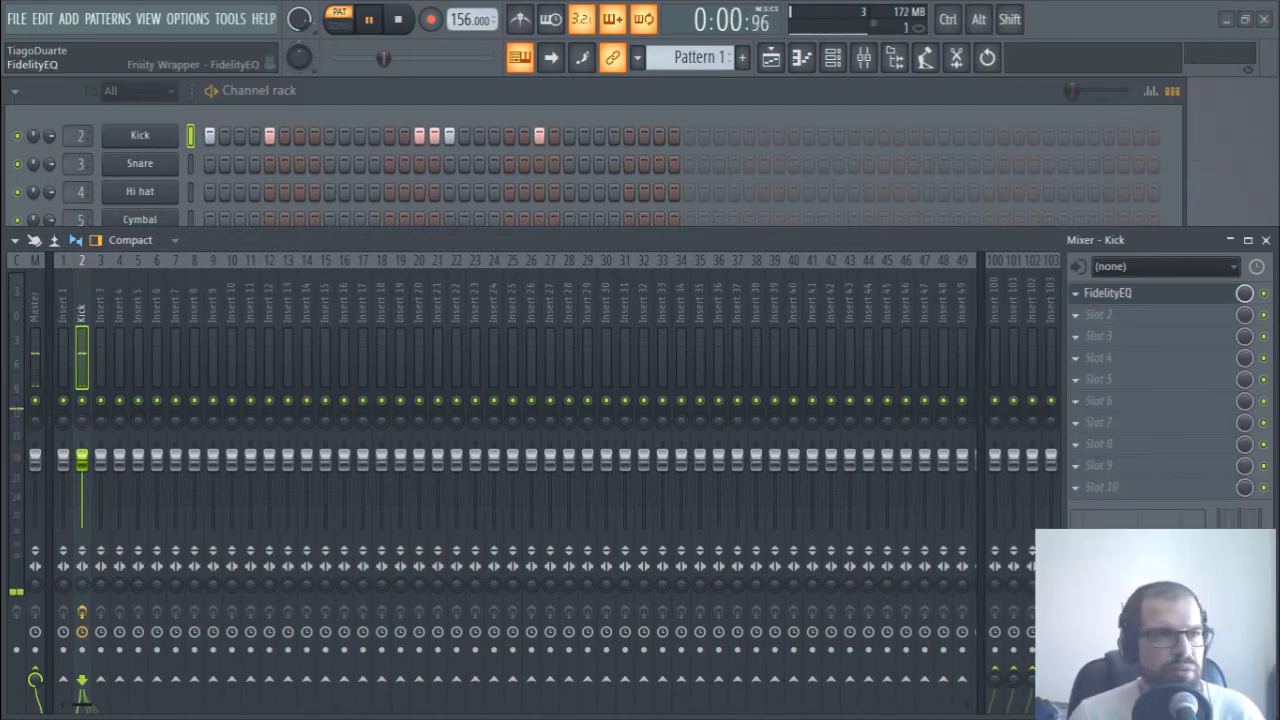
{"action": "left_click", "coordinate": [929, 287]}
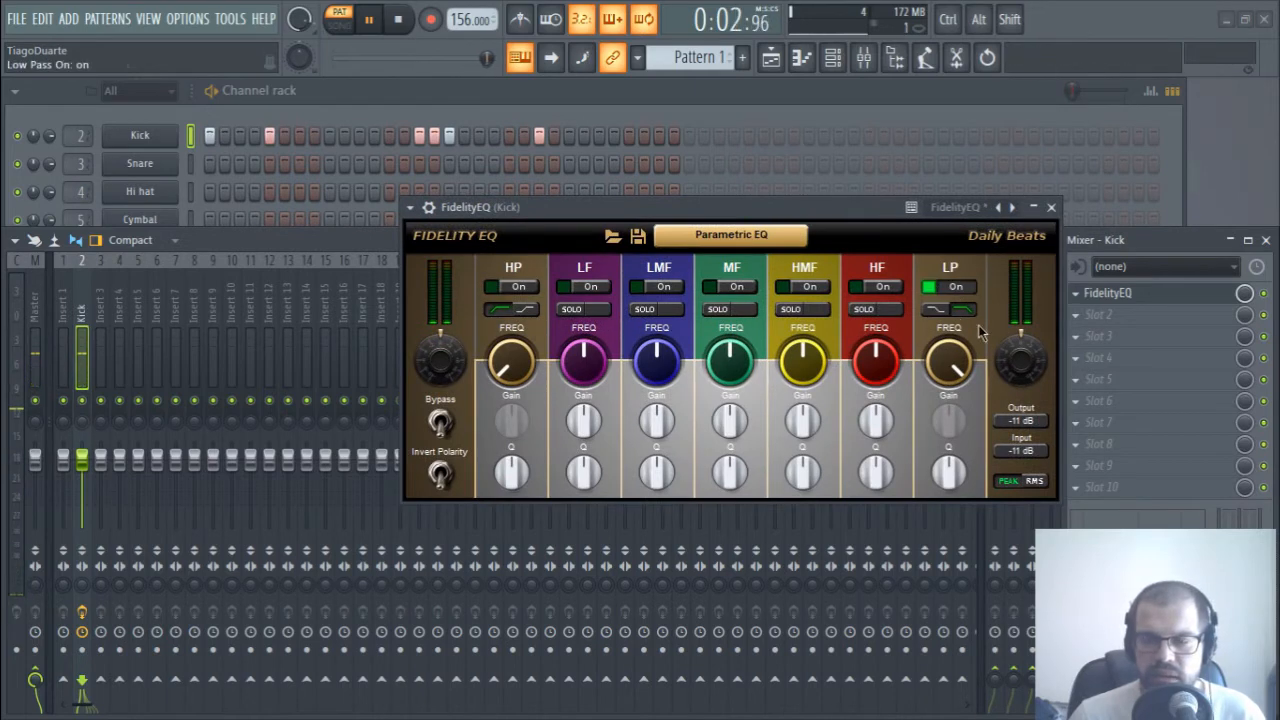
{"action": "left_click_drag", "start_coordinate": [953, 392], "coordinate": [978, 525]}
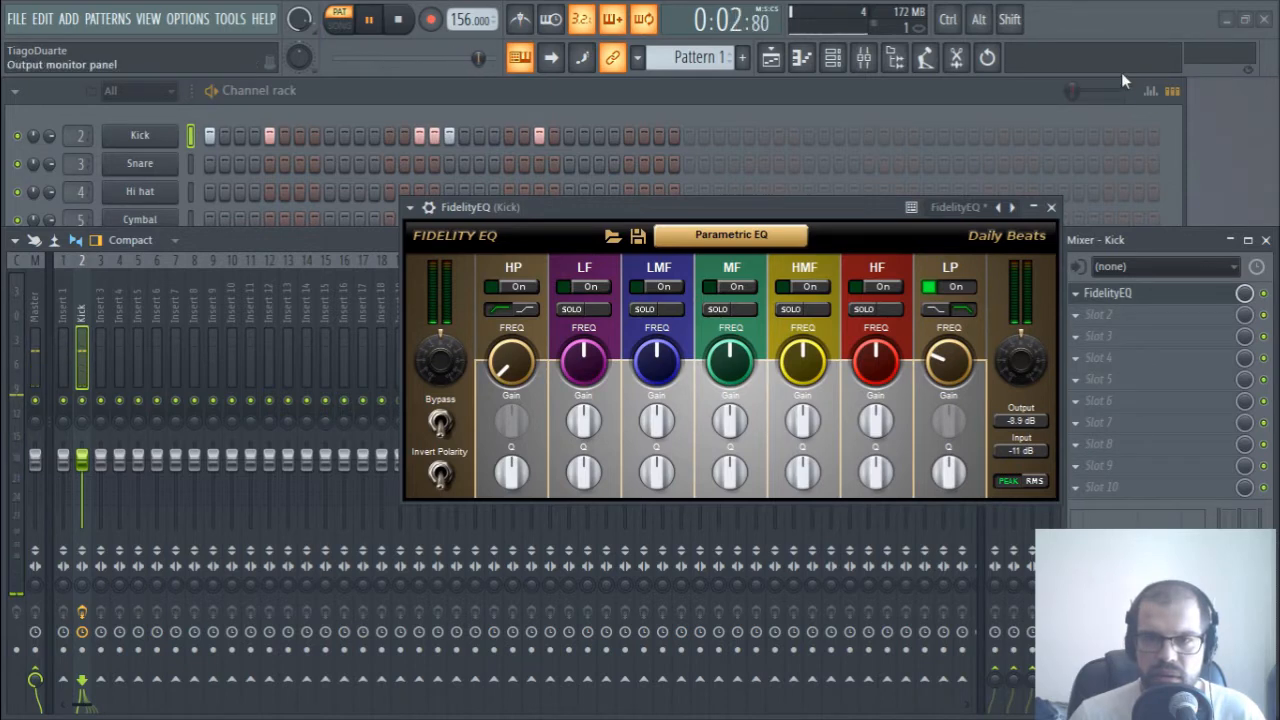
{"action": "left_click", "coordinate": [1051, 207]}
- Load splitEnhancer into the Kick track's second effect slot, lower its crossover frequency and set the mix to 51
{"action": "left_click", "coordinate": [1100, 313]}
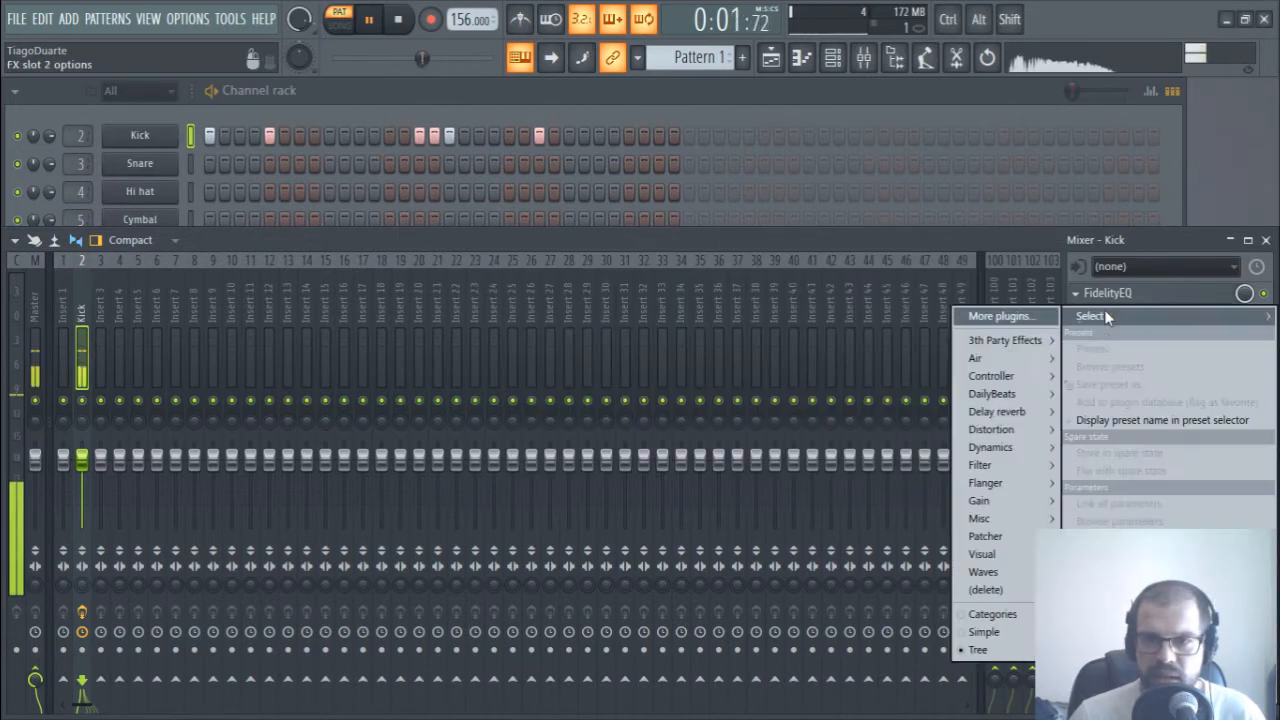
{"action": "mouse_move", "coordinate": [1000, 400]}
{"action": "left_click", "coordinate": [903, 411]}
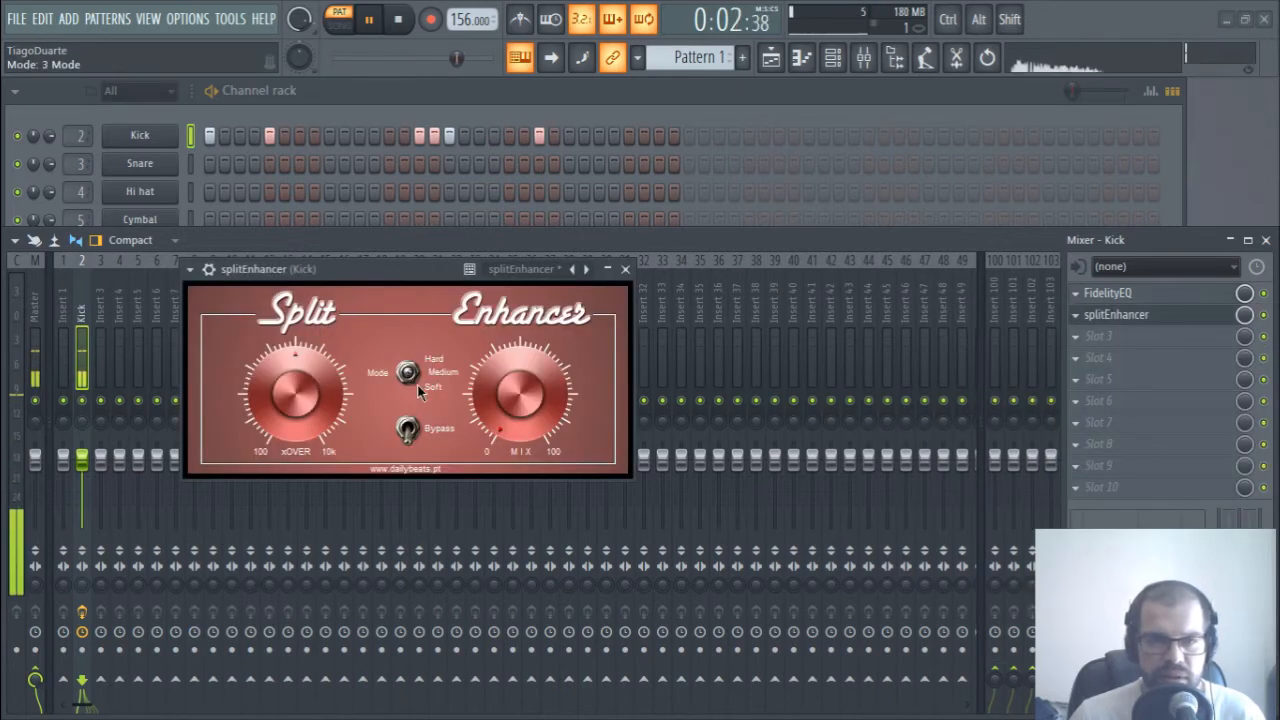
{"action": "left_click_drag", "start_coordinate": [489, 408], "coordinate": [491, 391]}
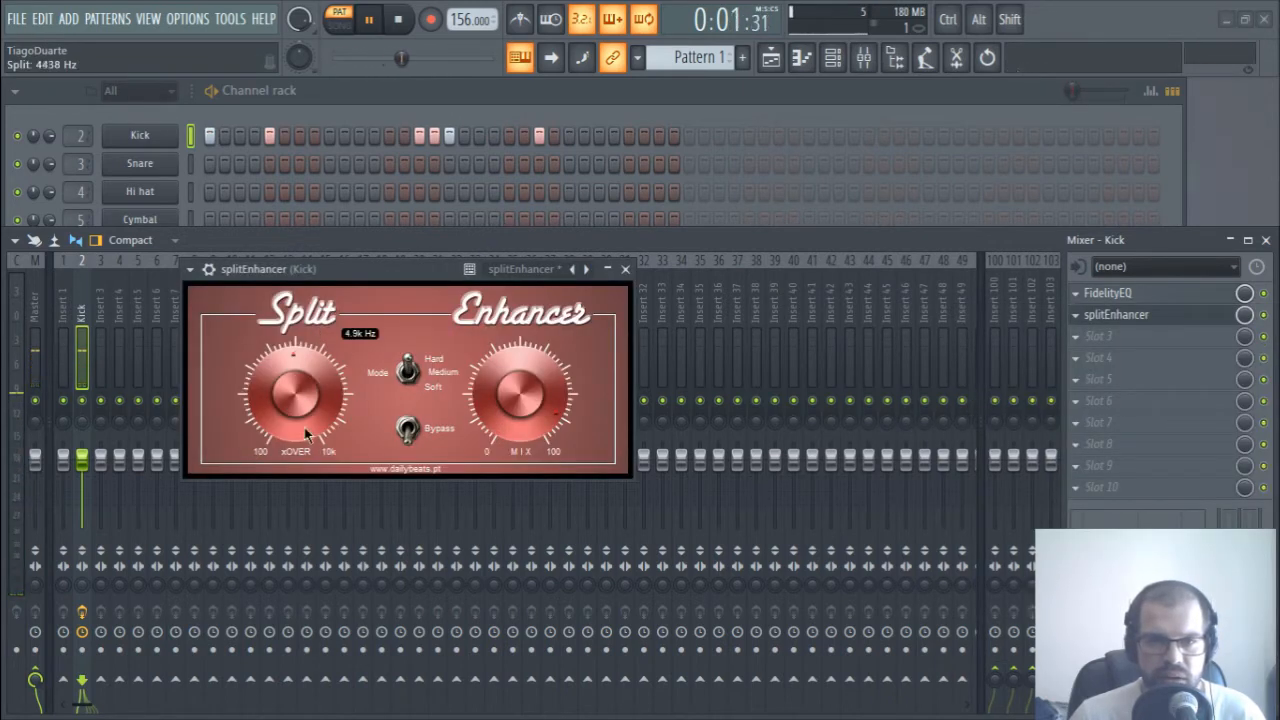
{"action": "left_click_drag", "start_coordinate": [306, 432], "coordinate": [333, 530]}
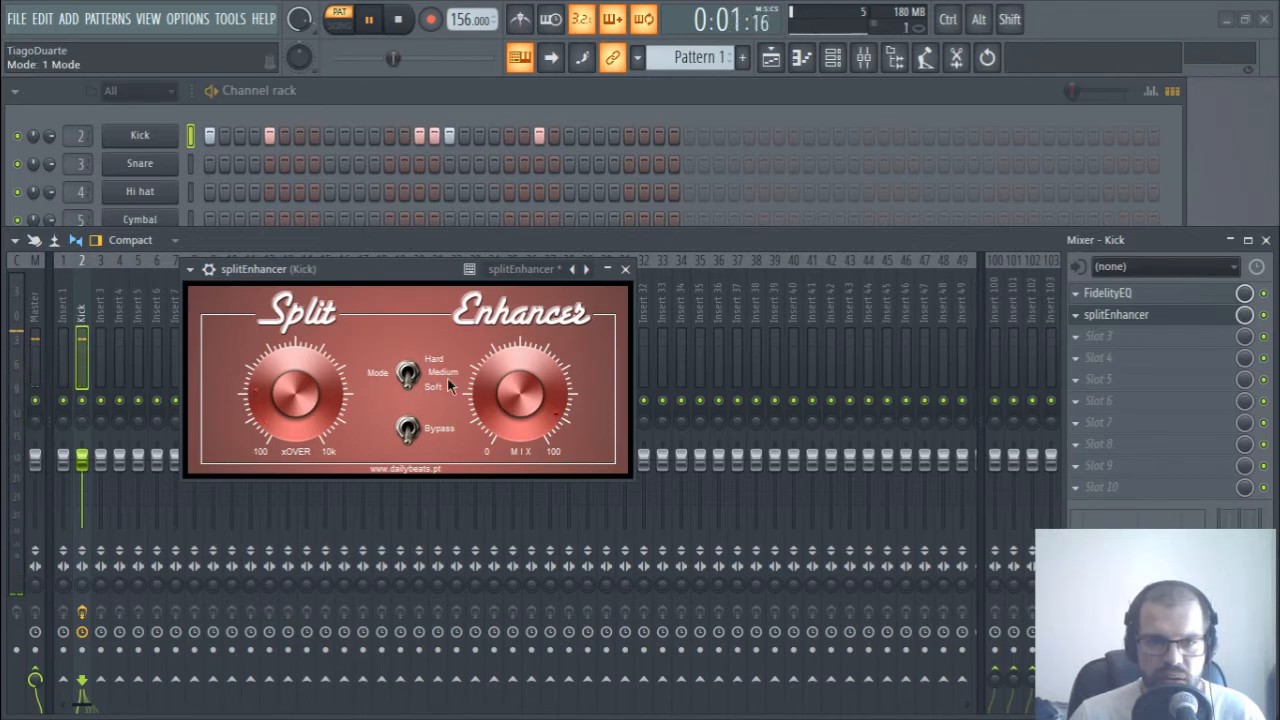
{"action": "left_click_drag", "start_coordinate": [520, 395], "coordinate": [545, 540]}
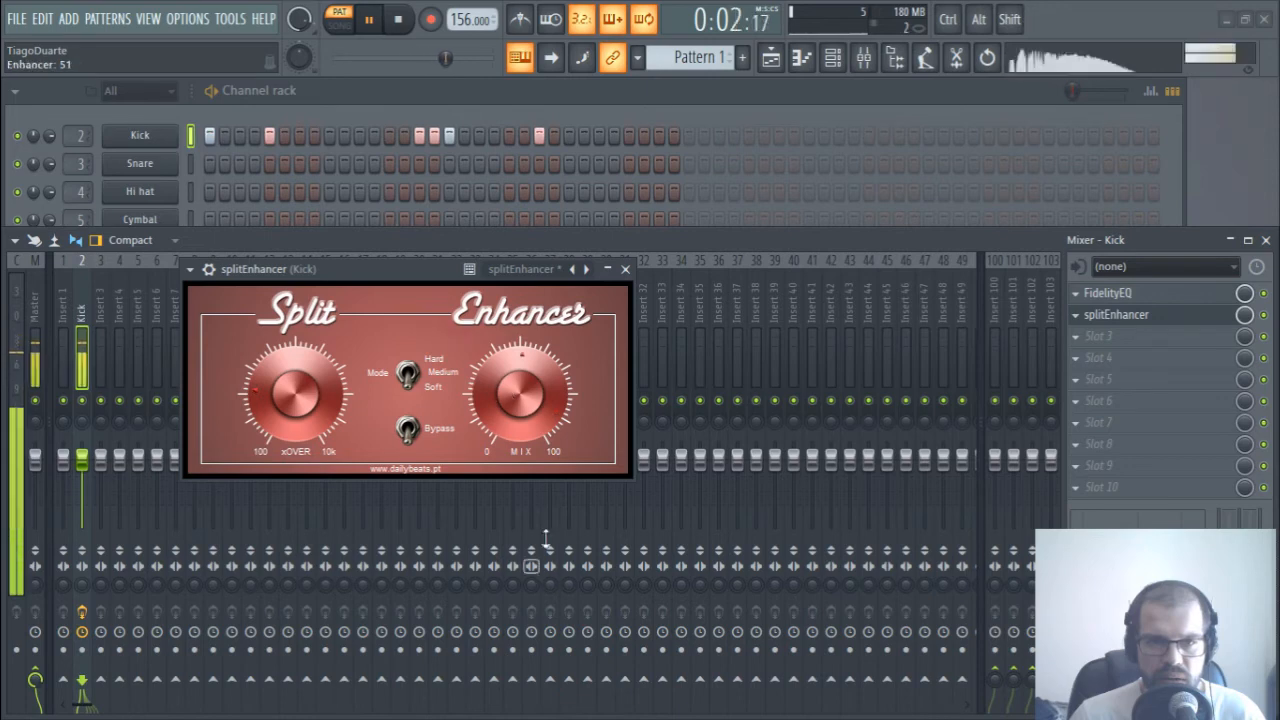
{"action": "left_click", "coordinate": [625, 269]}
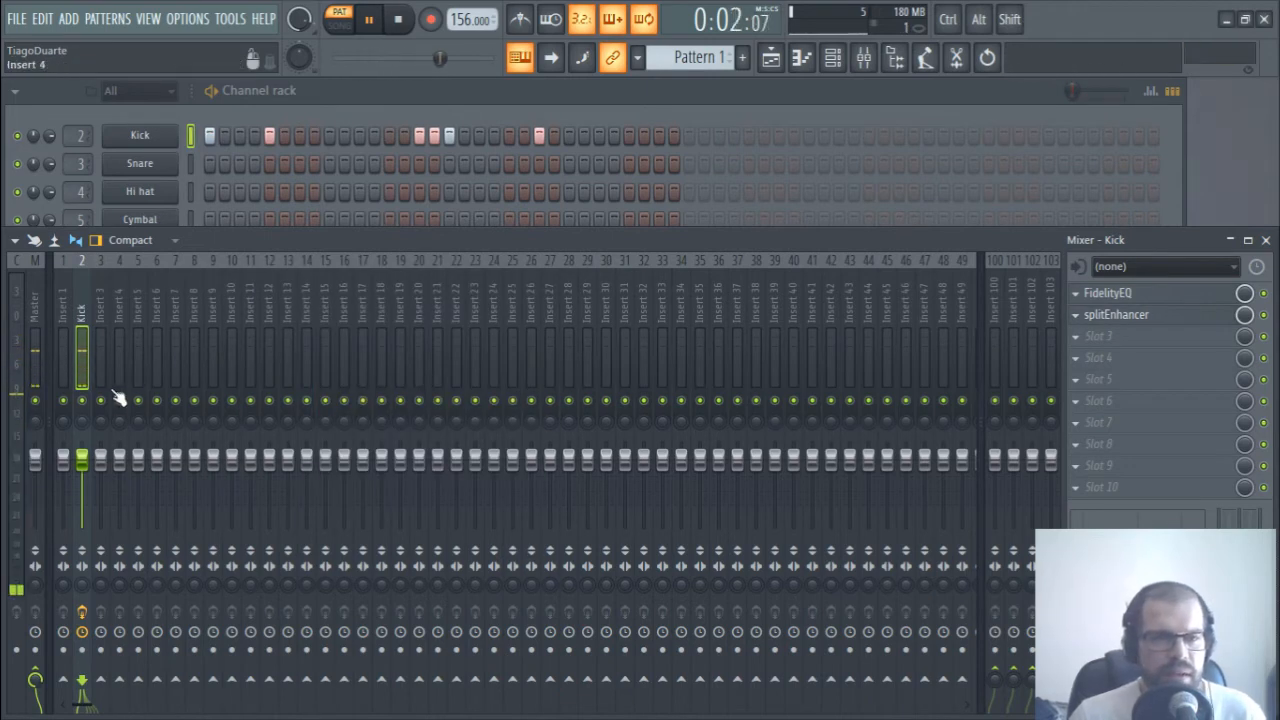
- Raise operator 1's noise fully in the Snare's Sytrus, audition a few notes and lower the level of mixer track 3
{"action": "left_click", "coordinate": [197, 157]}
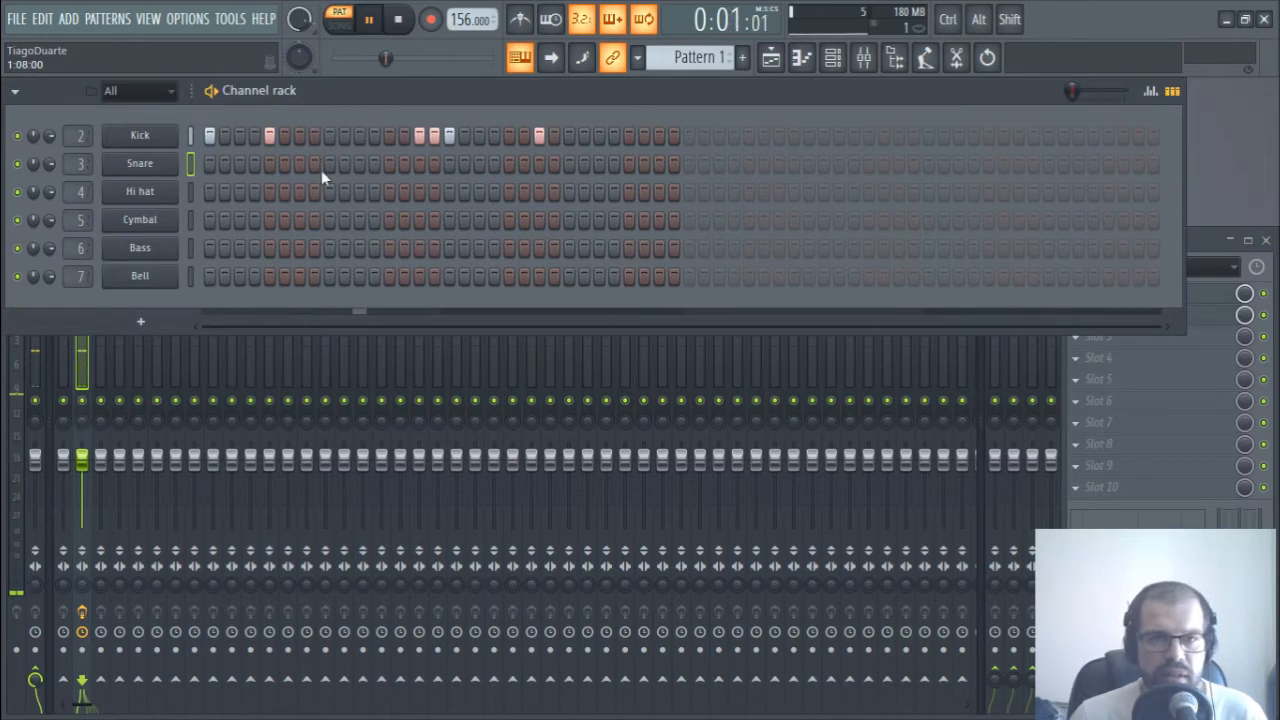
{"action": "left_click", "coordinate": [158, 170]}
{"action": "left_click_drag", "start_coordinate": [510, 238], "coordinate": [401, 173]}
{"action": "left_click", "coordinate": [220, 195]}
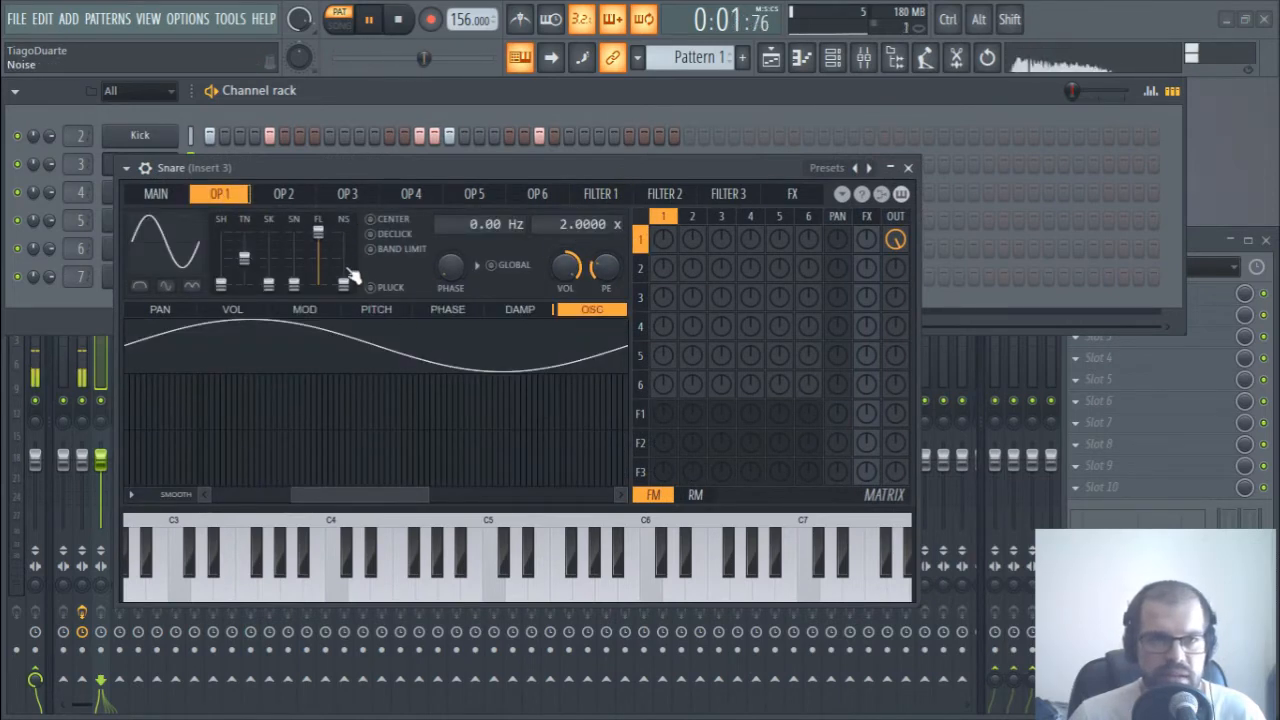
{"action": "left_click", "coordinate": [492, 590]}
{"action": "left_click", "coordinate": [400, 595]}
{"action": "left_click", "coordinate": [334, 590]}
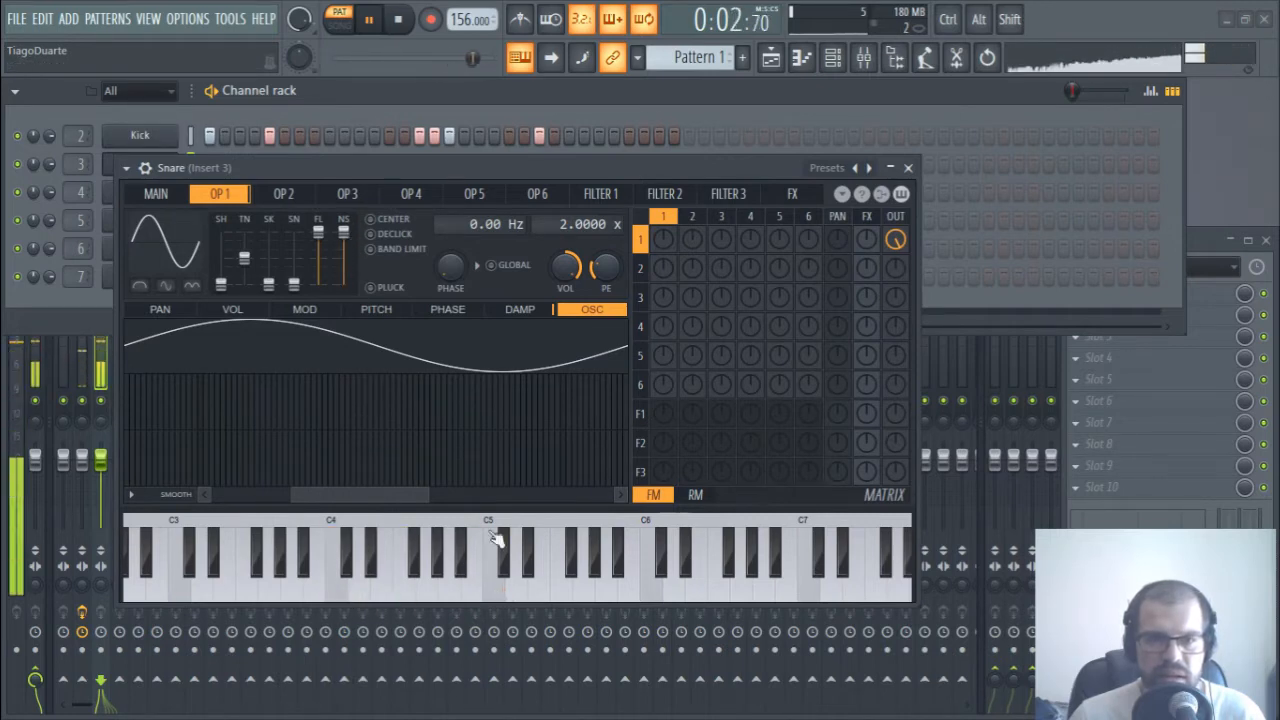
{"action": "left_click_drag", "start_coordinate": [528, 168], "coordinate": [783, 147]}
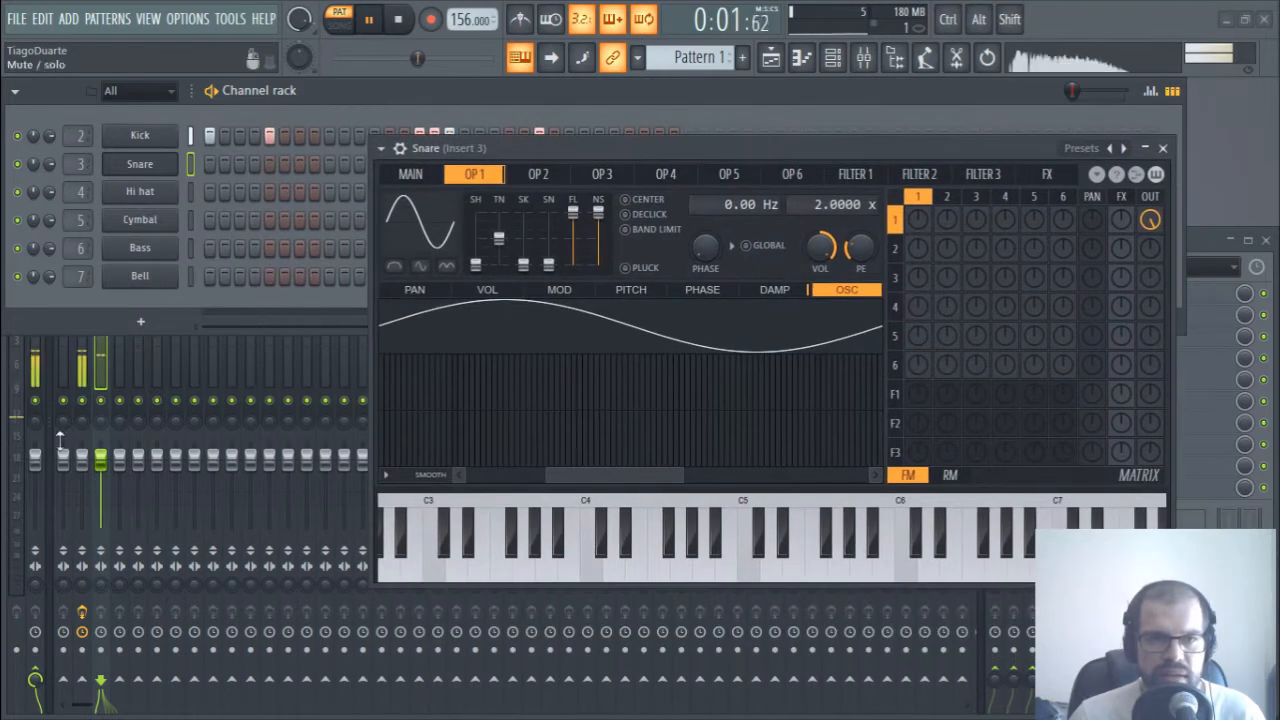
{"action": "left_click_drag", "start_coordinate": [100, 460], "coordinate": [100, 490]}
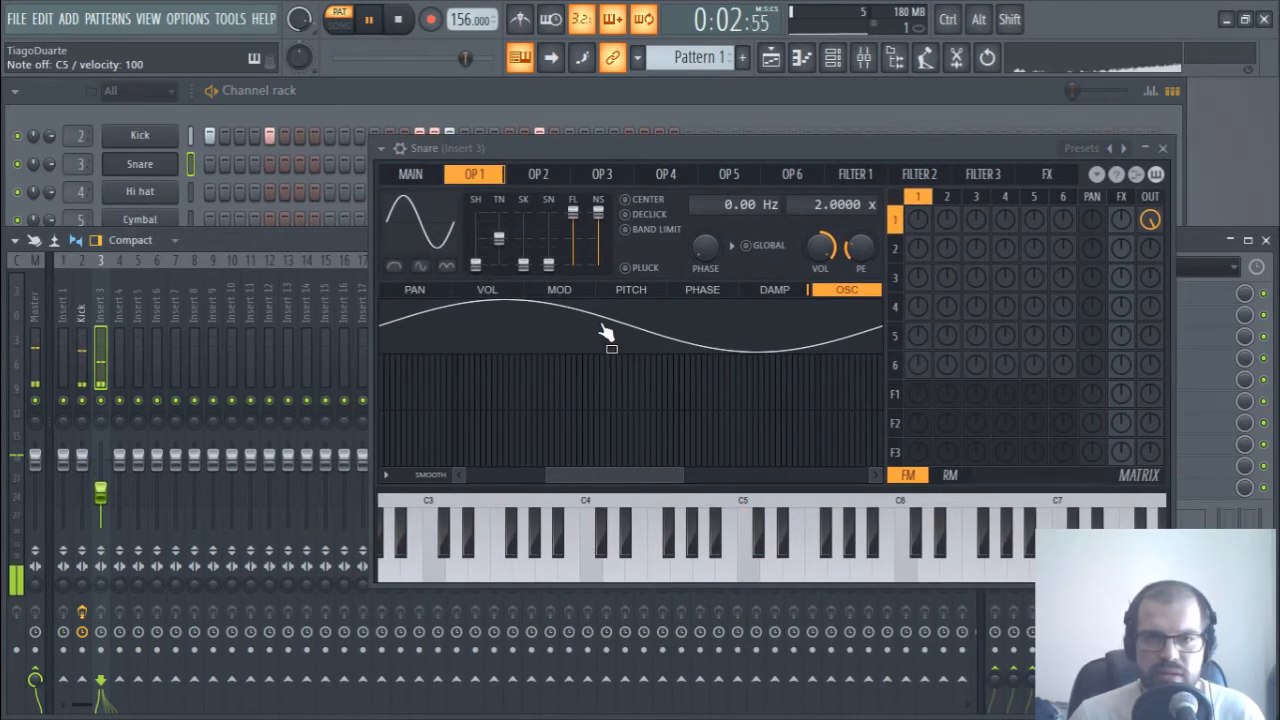
- Shape the Snare's operator 1 volume envelope with an instant attack and a very short decay to silence
{"action": "left_click", "coordinate": [510, 293]}
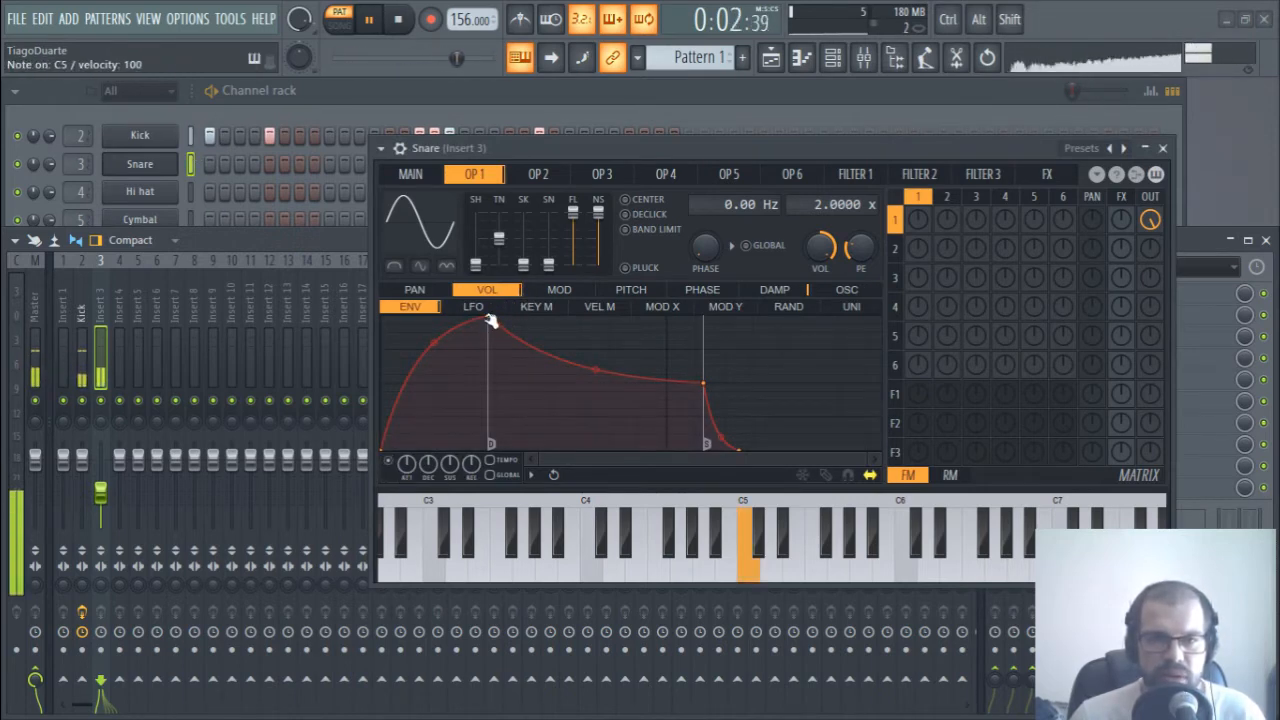
{"action": "left_click_drag", "start_coordinate": [488, 320], "coordinate": [384, 321]}
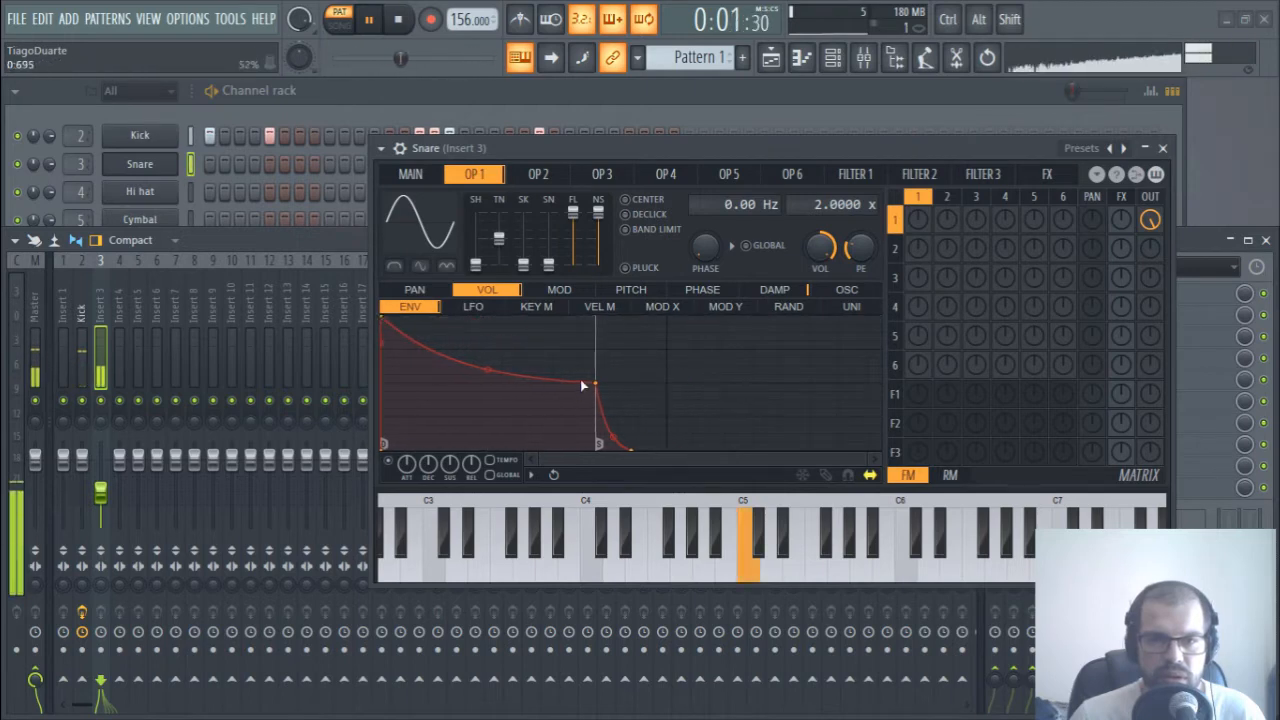
{"action": "left_click_drag", "start_coordinate": [600, 385], "coordinate": [395, 440]}
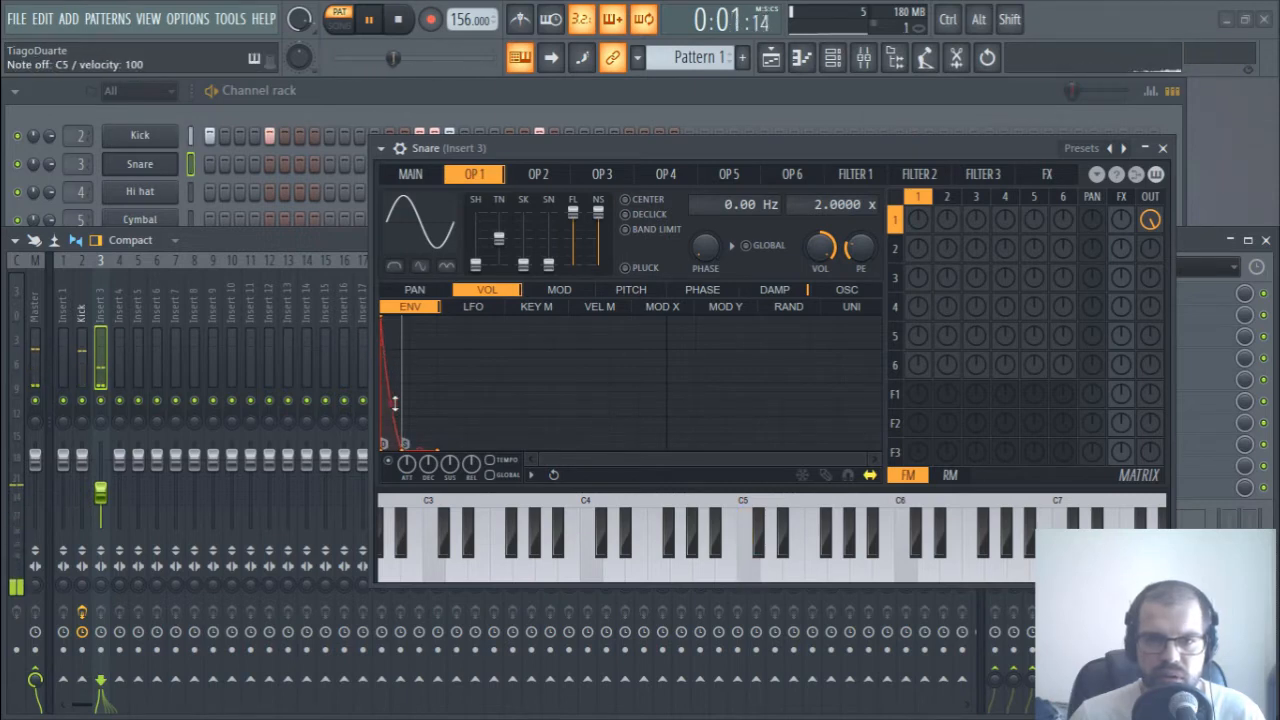
- Place Snare hits on steps 9 and 25 of Pattern 1, removing the misplaced ones
{"action": "left_click", "coordinate": [328, 163]}
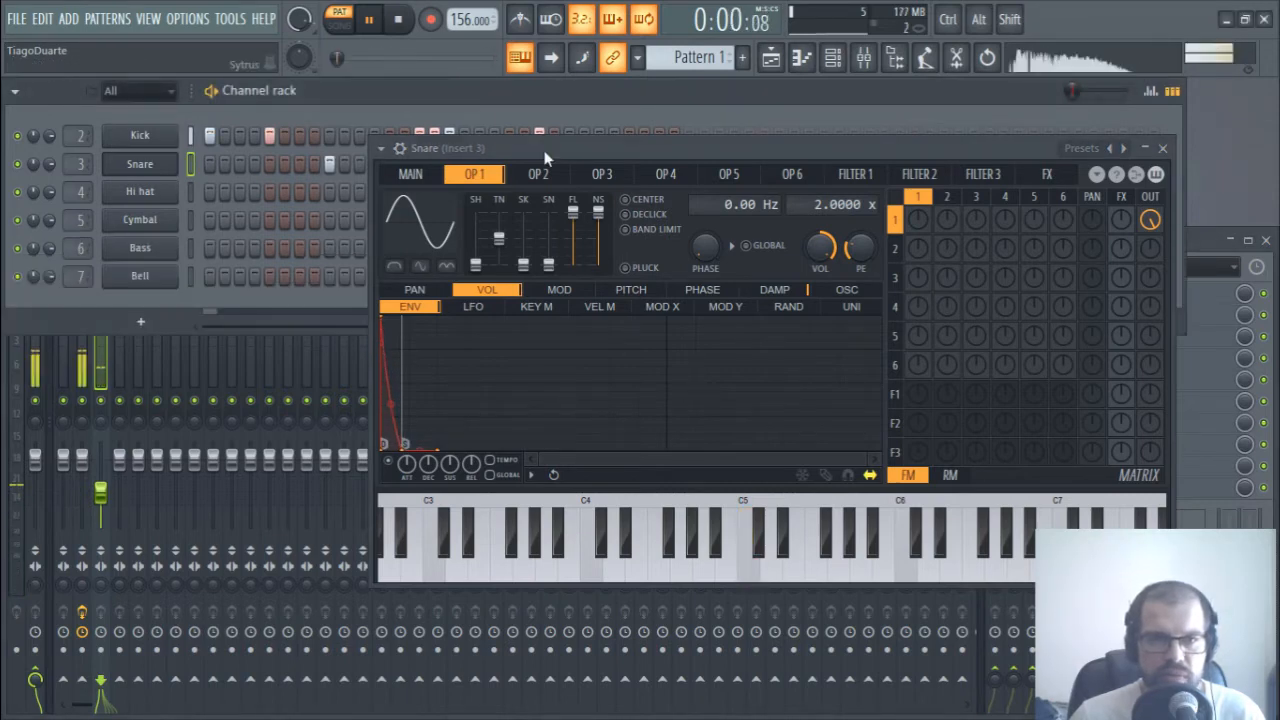
{"action": "left_click_drag", "start_coordinate": [567, 156], "coordinate": [445, 348]}
{"action": "left_click", "coordinate": [628, 163]}
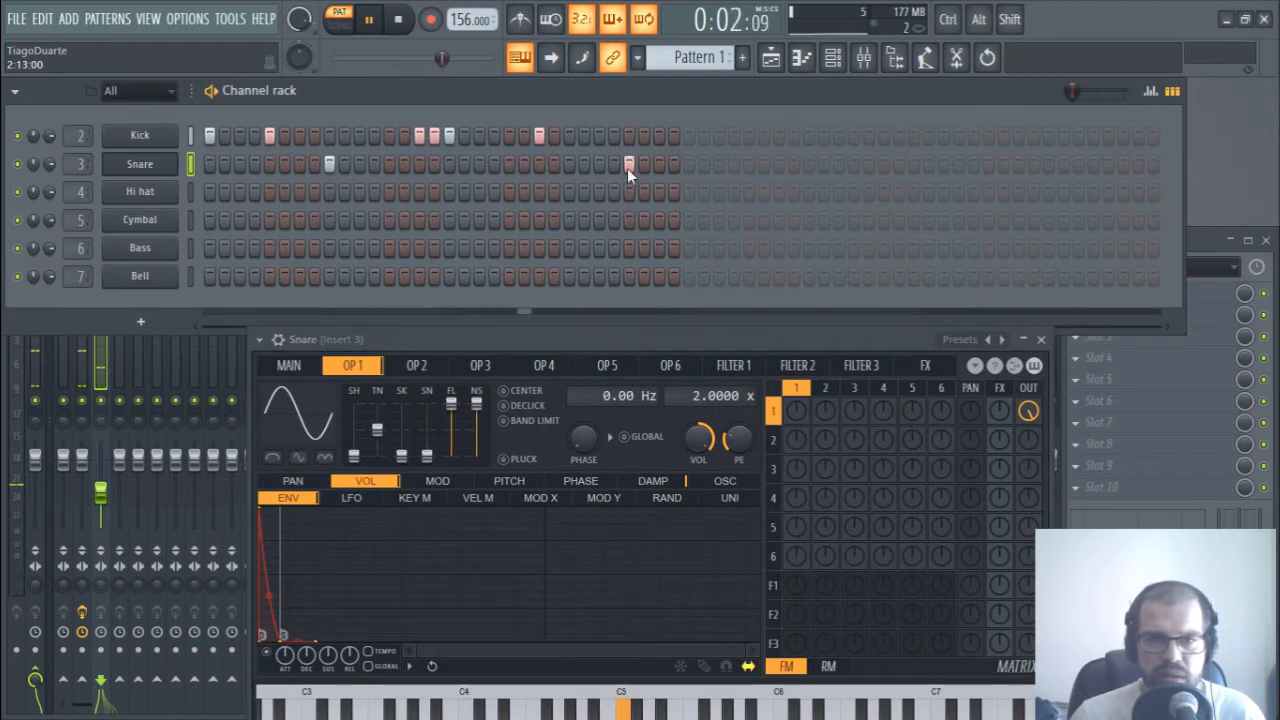
{"action": "right_click", "coordinate": [329, 164]}
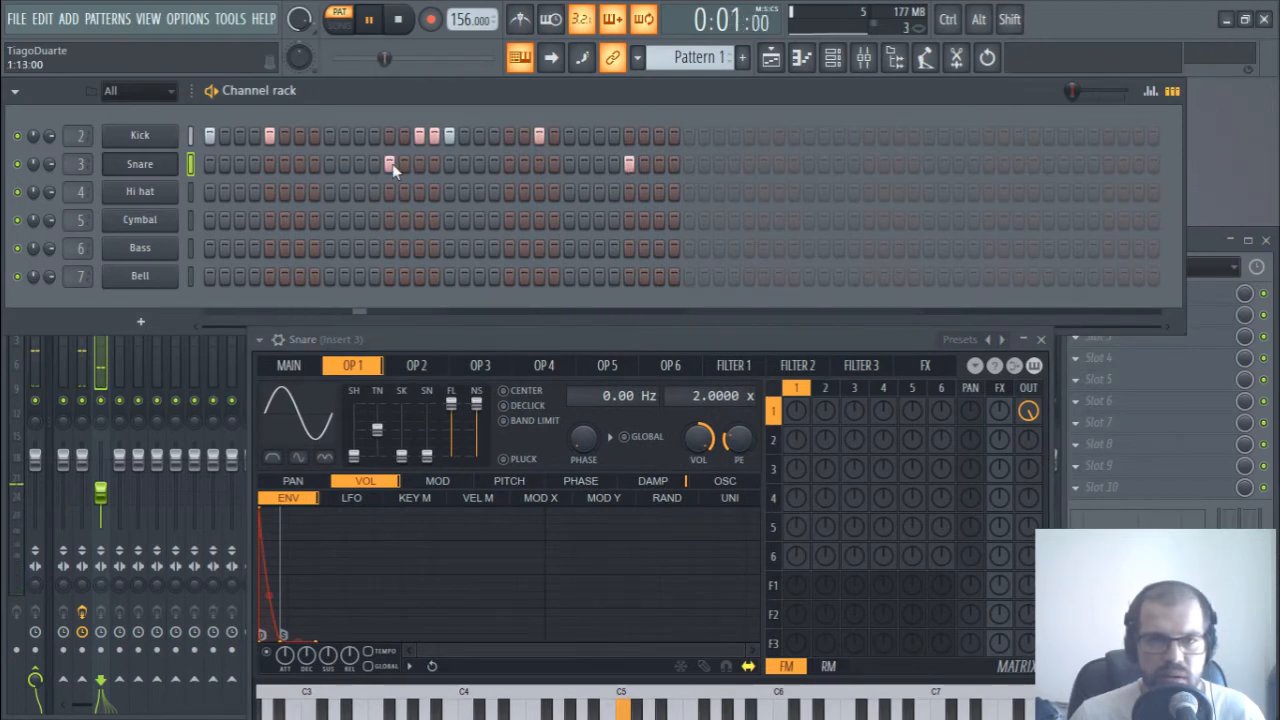
{"action": "key", "text": "space"}
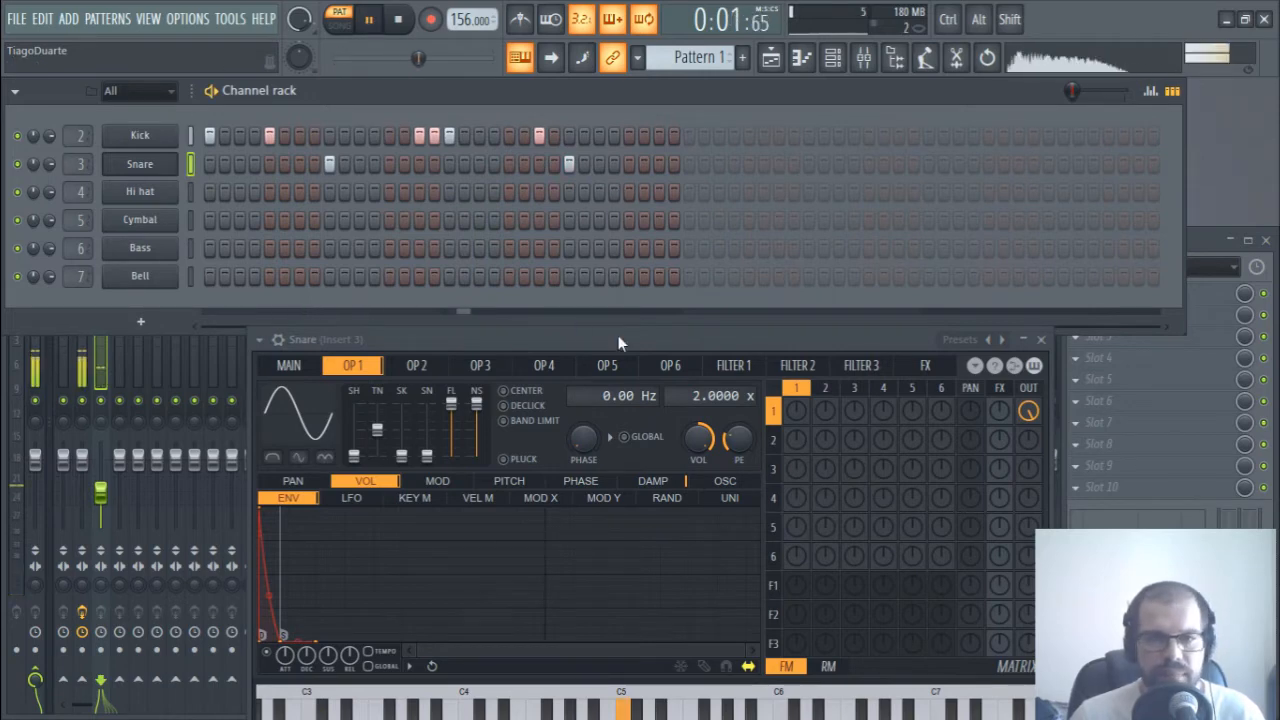
- Raise mixer track 3 to just below its default level and soften the tension of operator 1's volume decay slightly
{"action": "left_click_drag", "start_coordinate": [618, 337], "coordinate": [675, 193]}
{"action": "left_click_drag", "start_coordinate": [101, 493], "coordinate": [101, 479]}
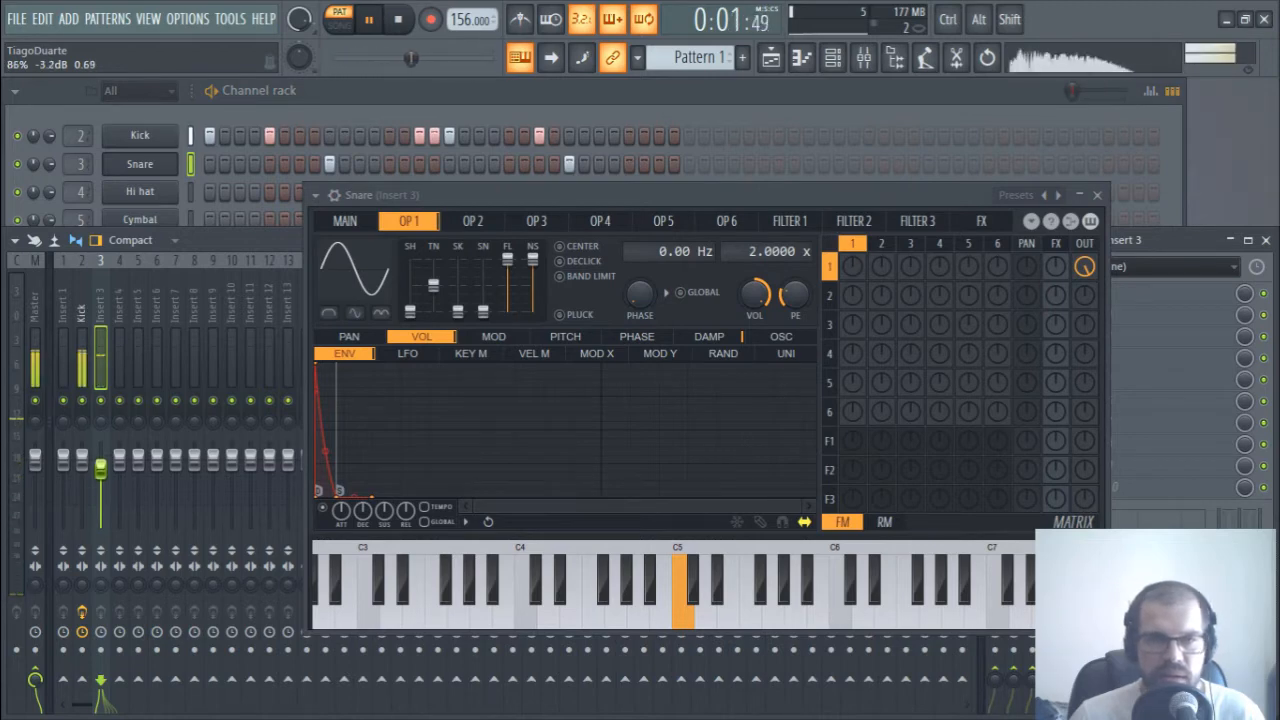
{"action": "left_click_drag", "start_coordinate": [100, 467], "coordinate": [100, 465]}
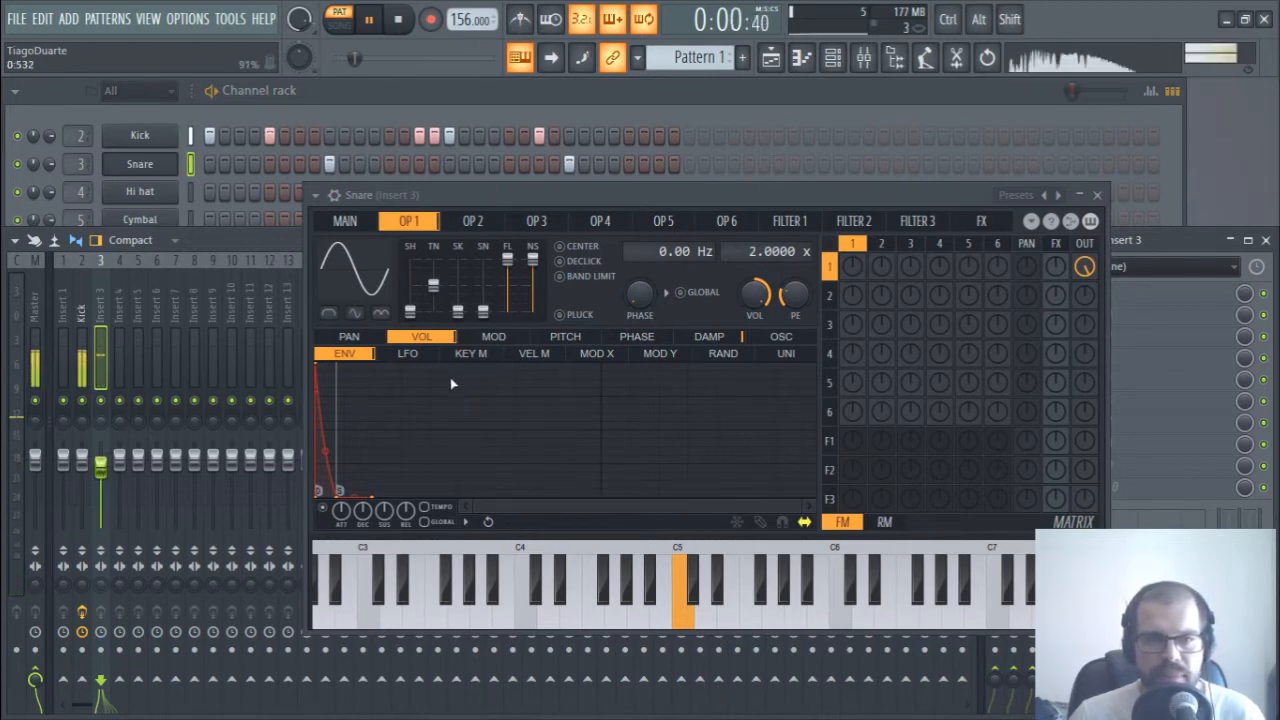
{"action": "left_click_drag", "start_coordinate": [325, 451], "coordinate": [325, 412]}
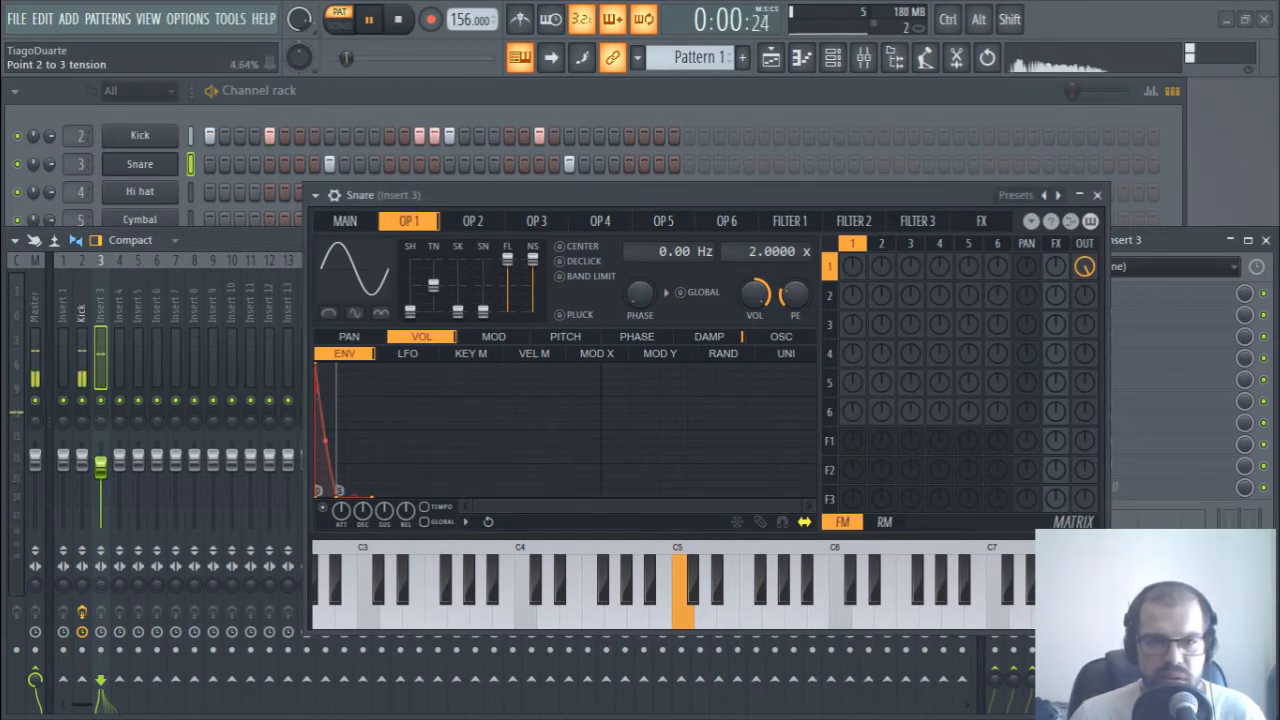
- Route the Snare's operator 1 to the output only through filter 1 and raise that filter's resonance
{"action": "left_click", "coordinate": [829, 294]}
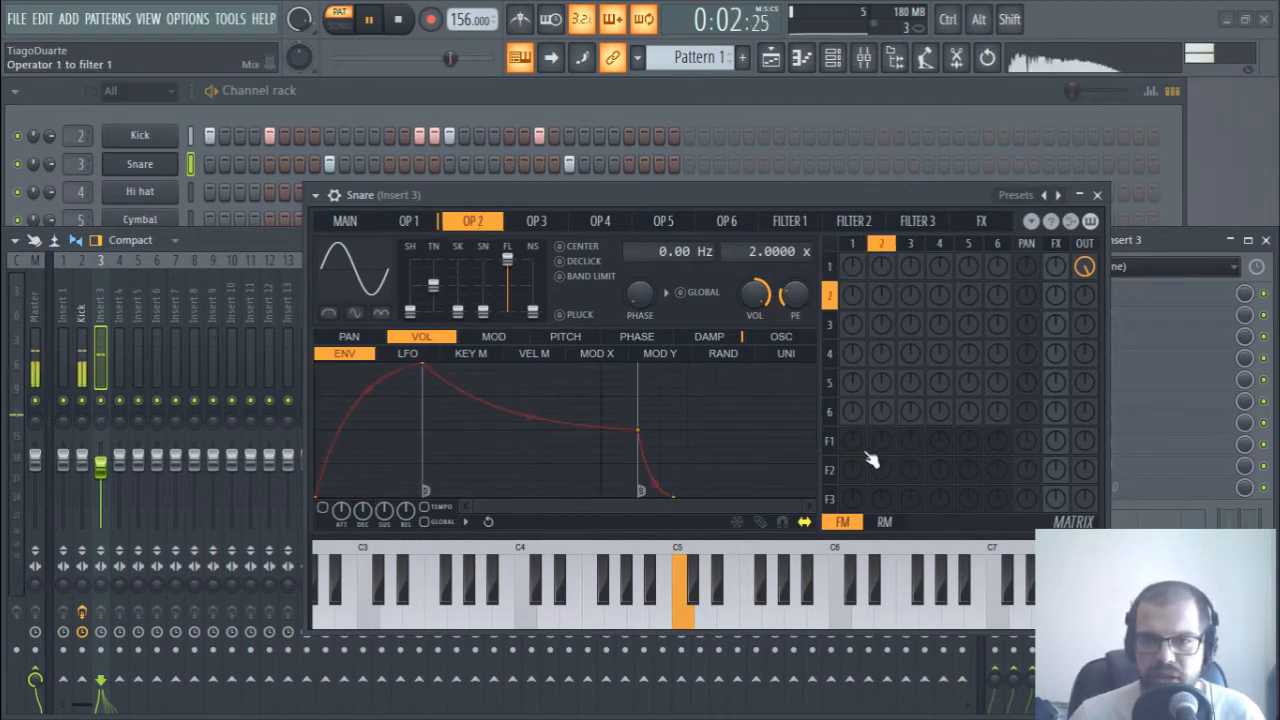
{"action": "left_click_drag", "start_coordinate": [867, 452], "coordinate": [867, 420]}
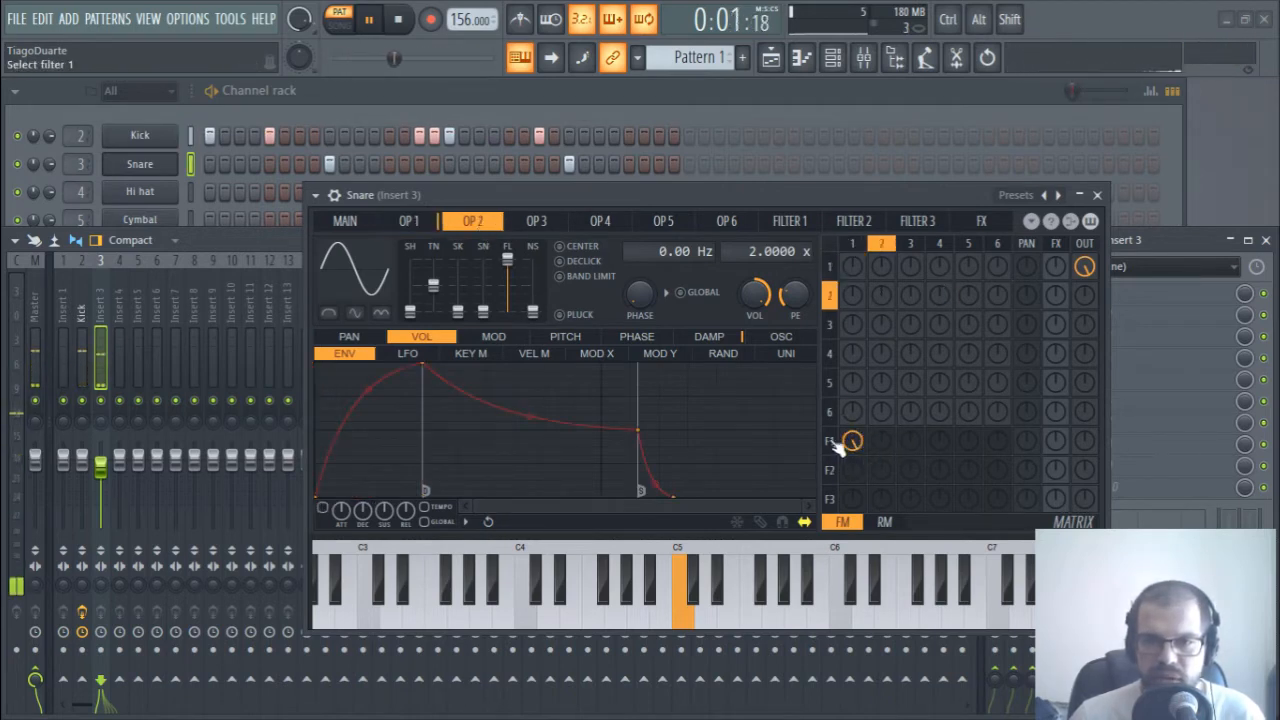
{"action": "left_click_drag", "start_coordinate": [1084, 266], "coordinate": [1084, 300]}
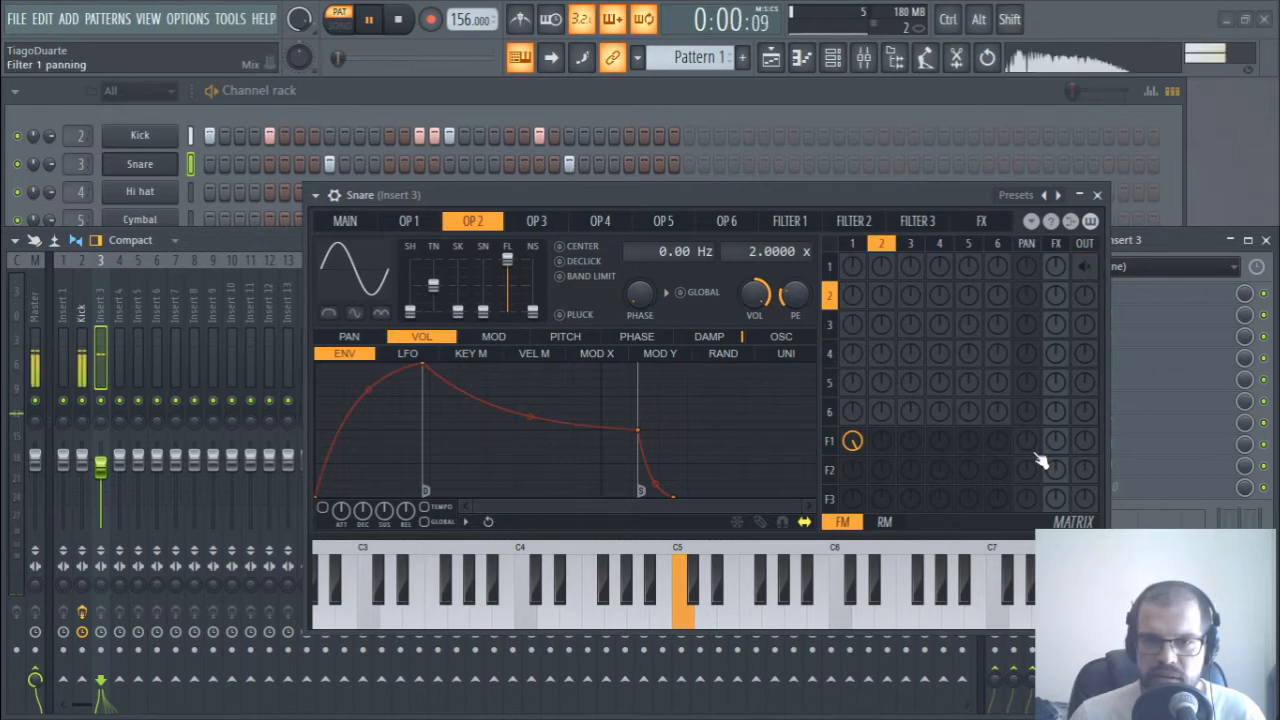
{"action": "left_click_drag", "start_coordinate": [1085, 445], "coordinate": [1085, 420]}
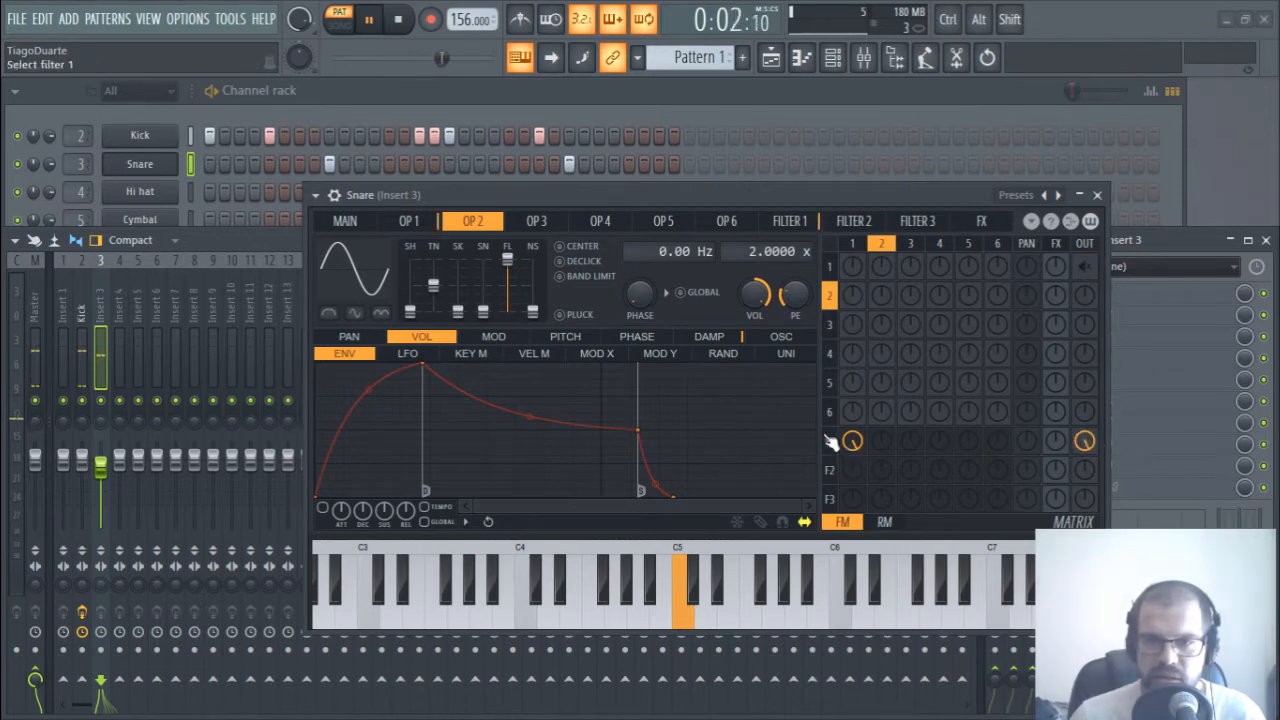
{"action": "left_click", "coordinate": [790, 221]}
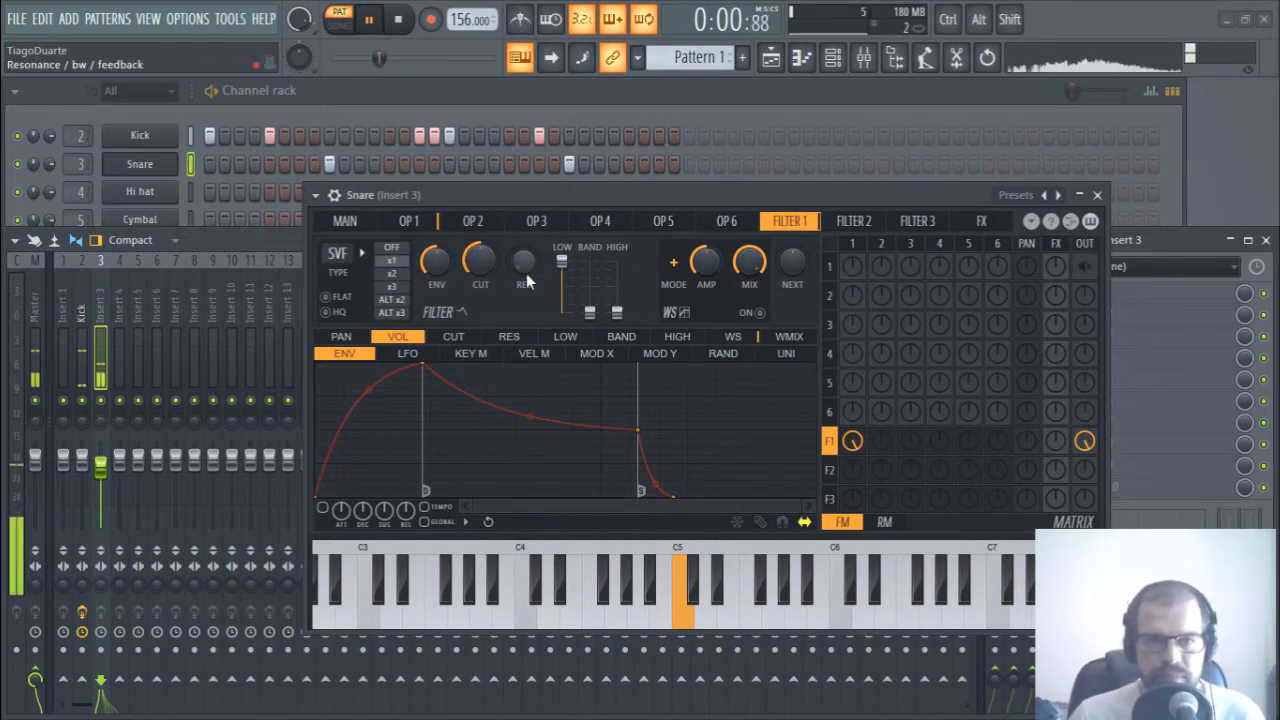
{"action": "left_click_drag", "start_coordinate": [526, 273], "coordinate": [526, 245]}
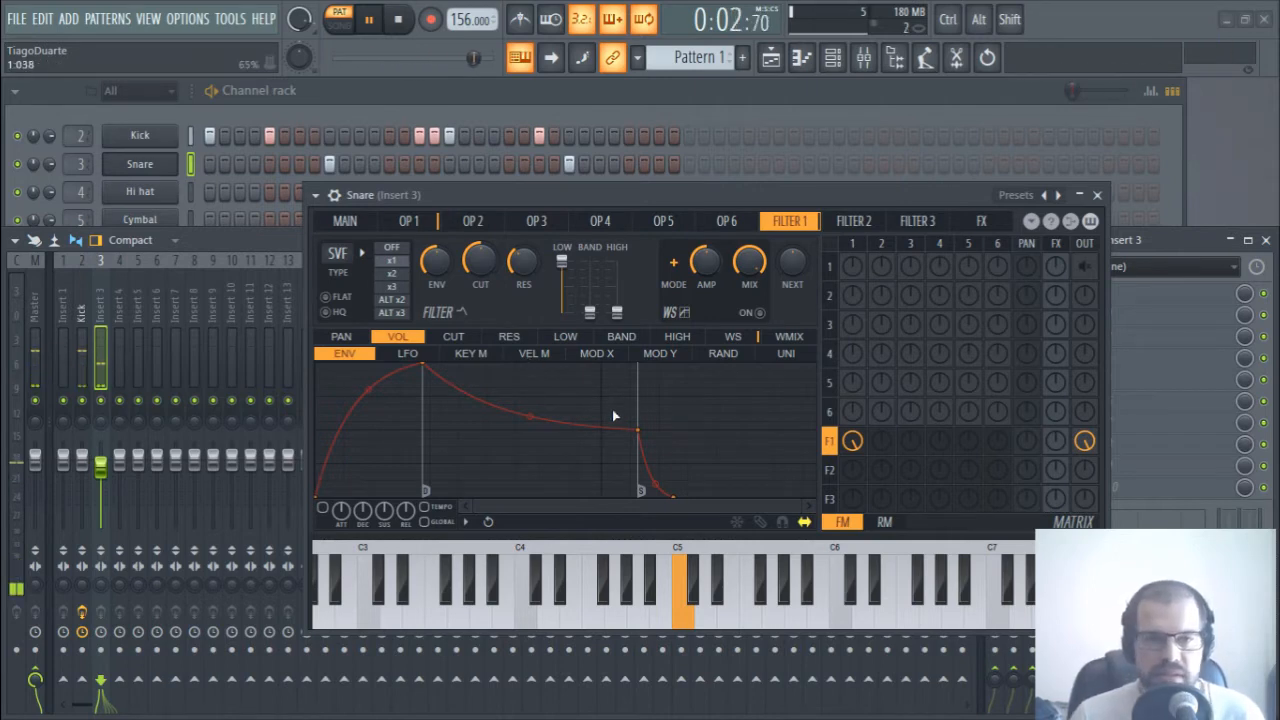
- Route the Snare's operator 2 into filter 2 and send filter 2 to the output
{"action": "left_click", "coordinate": [495, 224]}
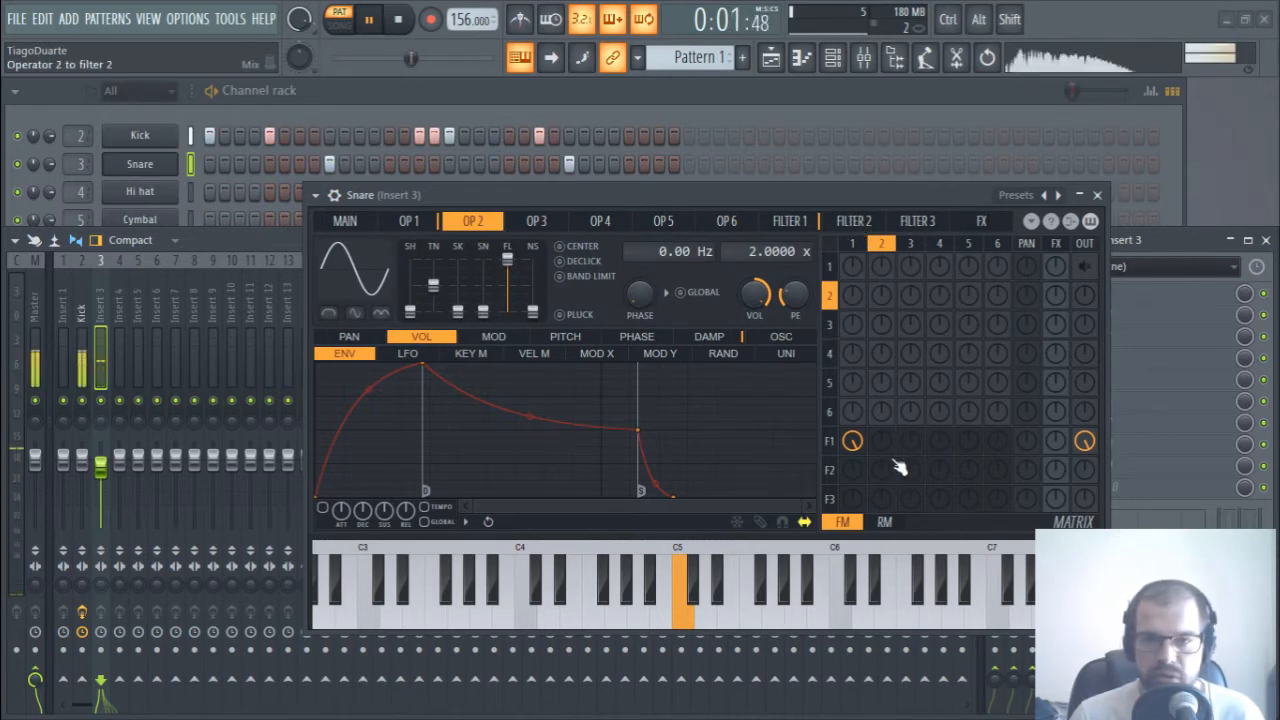
{"action": "left_click_drag", "start_coordinate": [1082, 476], "coordinate": [1082, 430]}
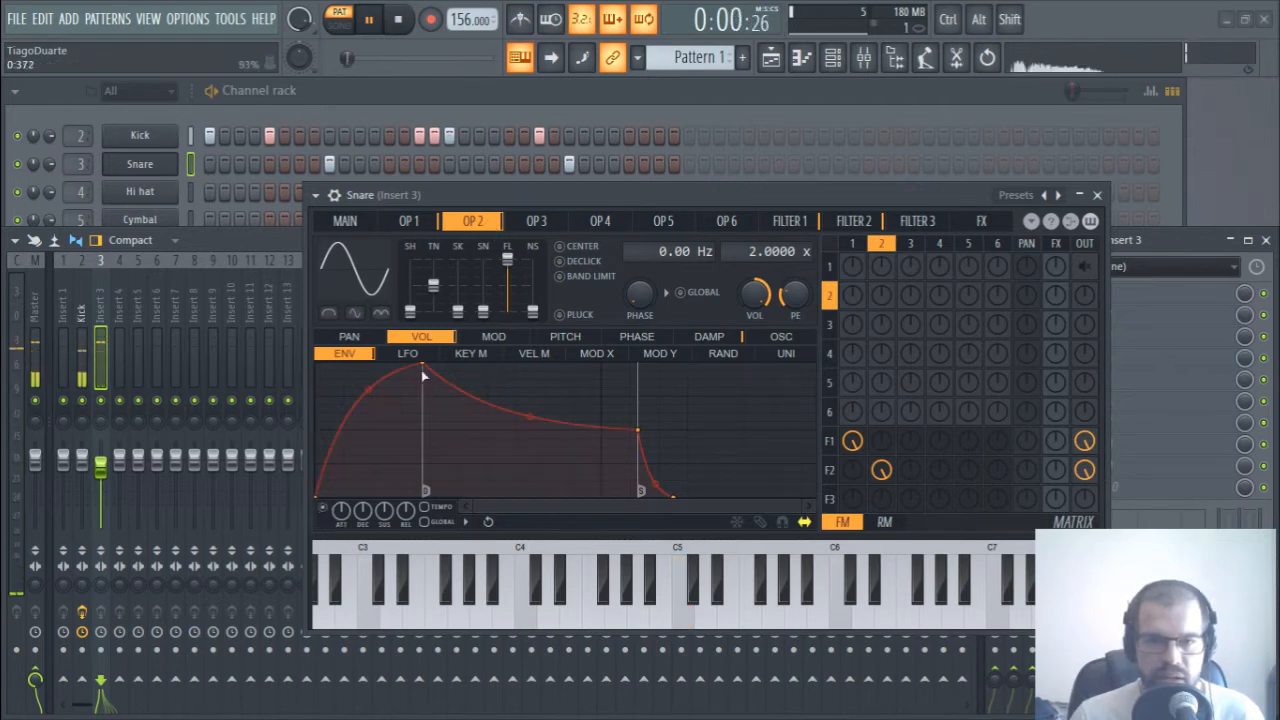
- Give operator 2 full noise and a volume envelope with an instant attack and a very short, outward-curved decay
{"action": "left_click_drag", "start_coordinate": [422, 368], "coordinate": [318, 366]}
{"action": "left_click_drag", "start_coordinate": [529, 431], "coordinate": [344, 531]}
{"action": "left_click_drag", "start_coordinate": [533, 311], "coordinate": [533, 288]}
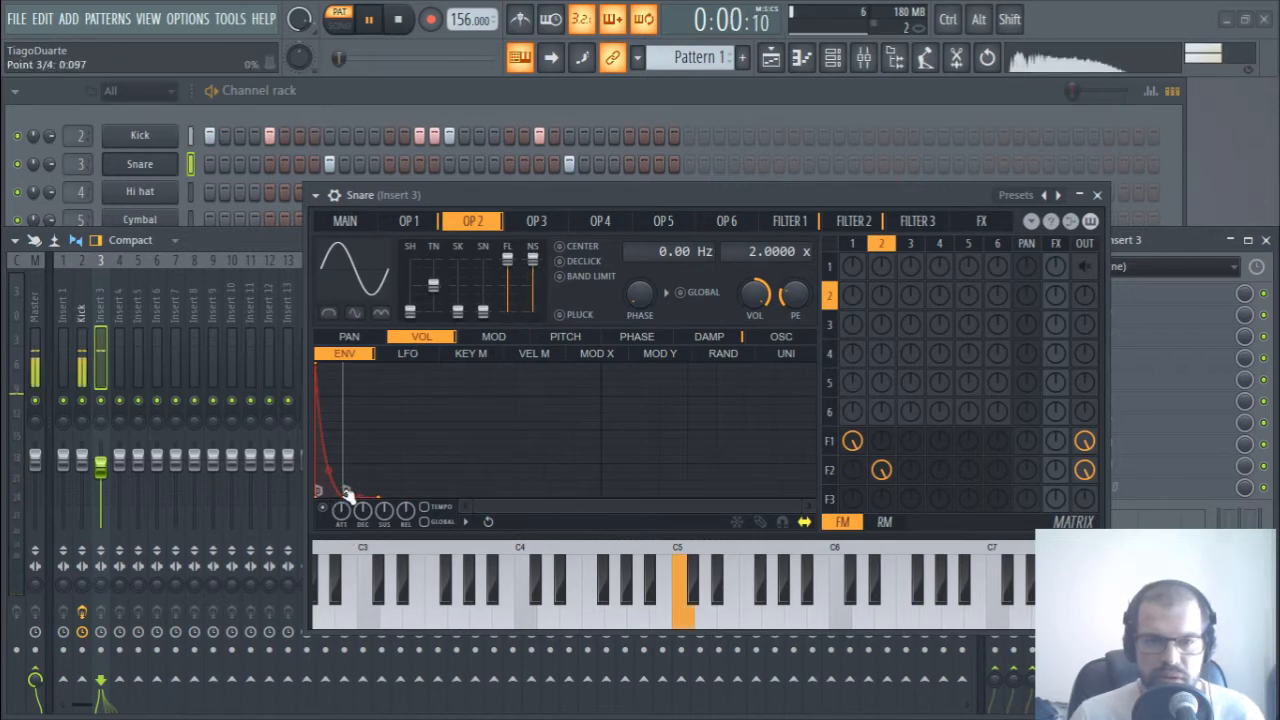
{"action": "left_click_drag", "start_coordinate": [344, 497], "coordinate": [324, 393]}
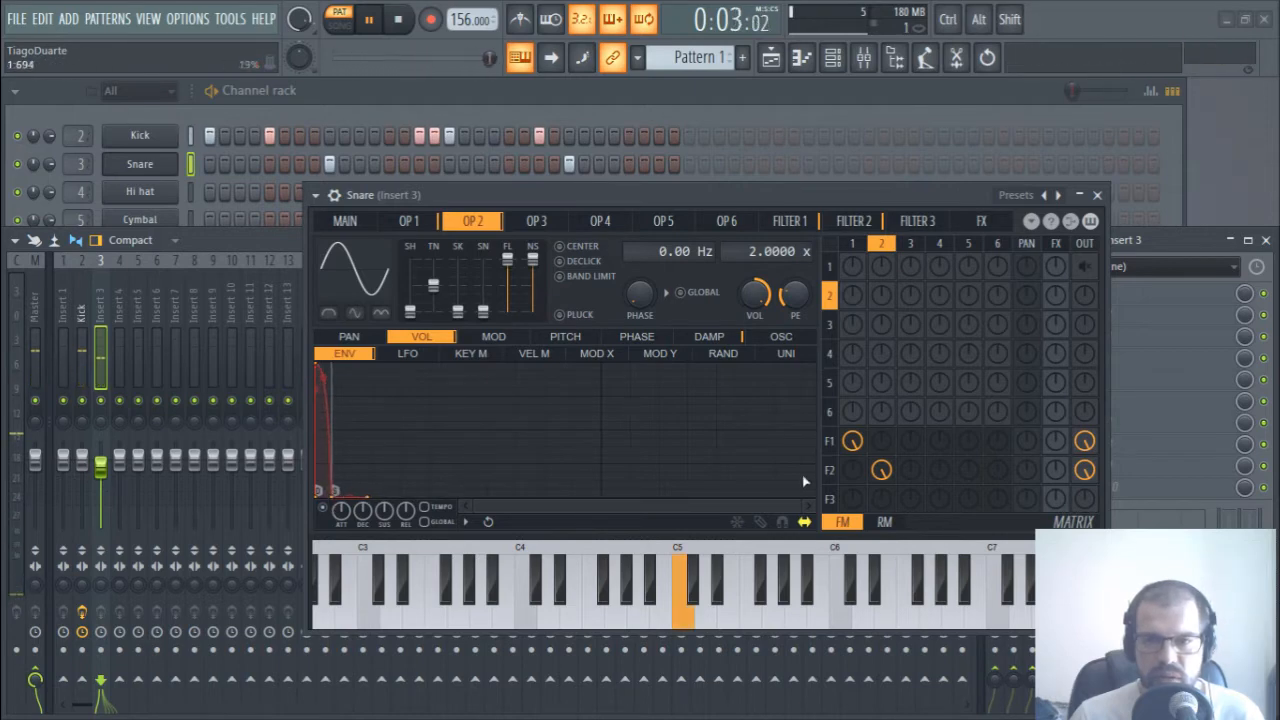
- Set filter 2 to type LP with its cutoff at about 70% and enable its waveshaper
{"action": "left_click", "coordinate": [845, 224]}
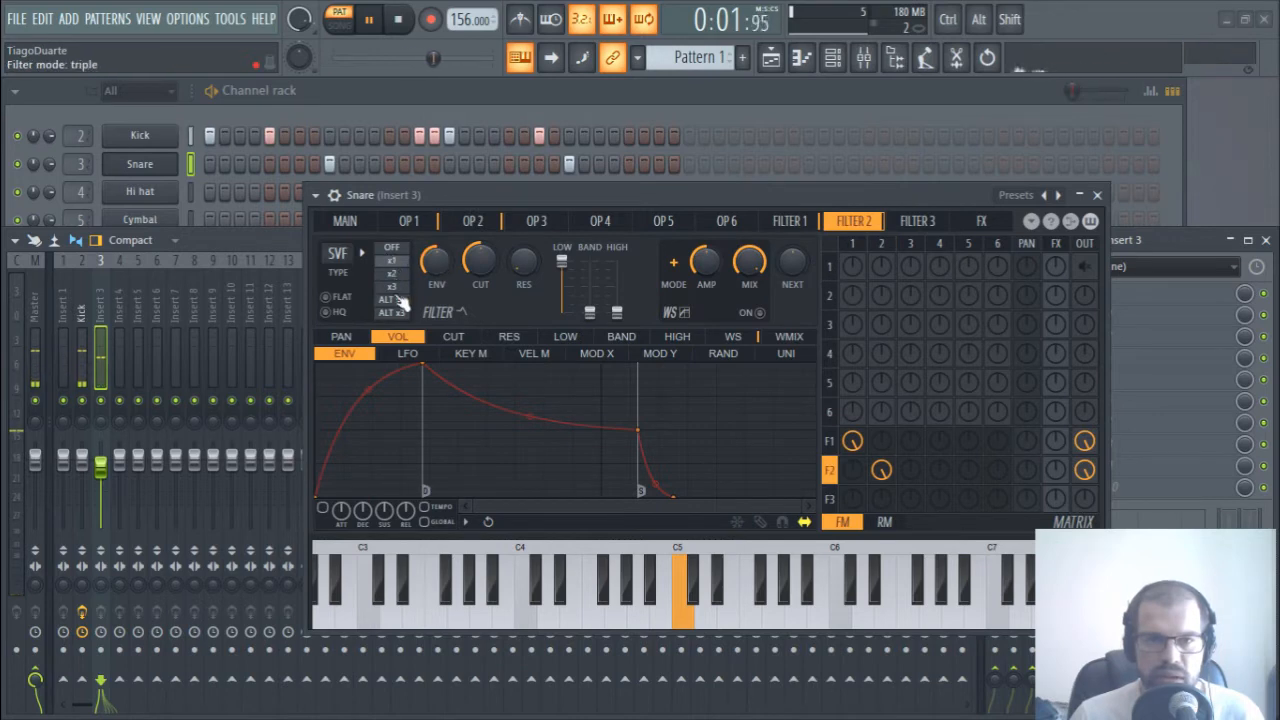
{"action": "left_click_drag", "start_coordinate": [337, 253], "coordinate": [337, 220]}
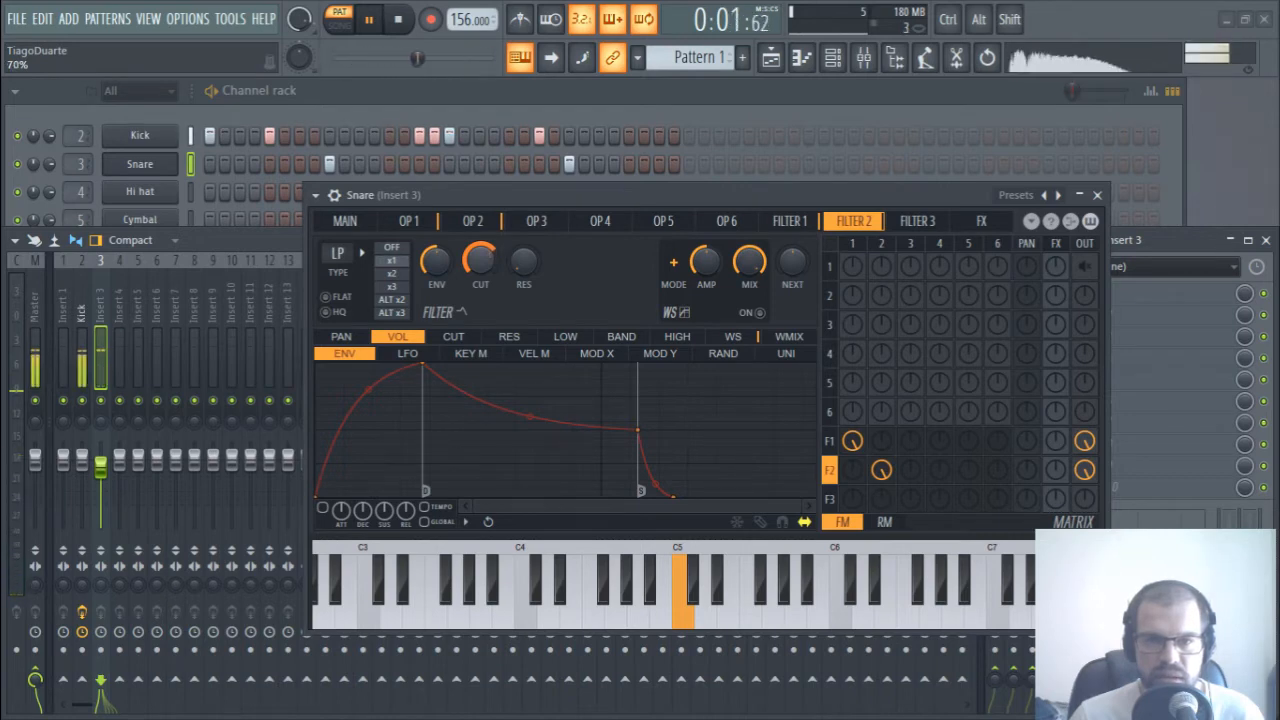
{"action": "left_click", "coordinate": [748, 313]}
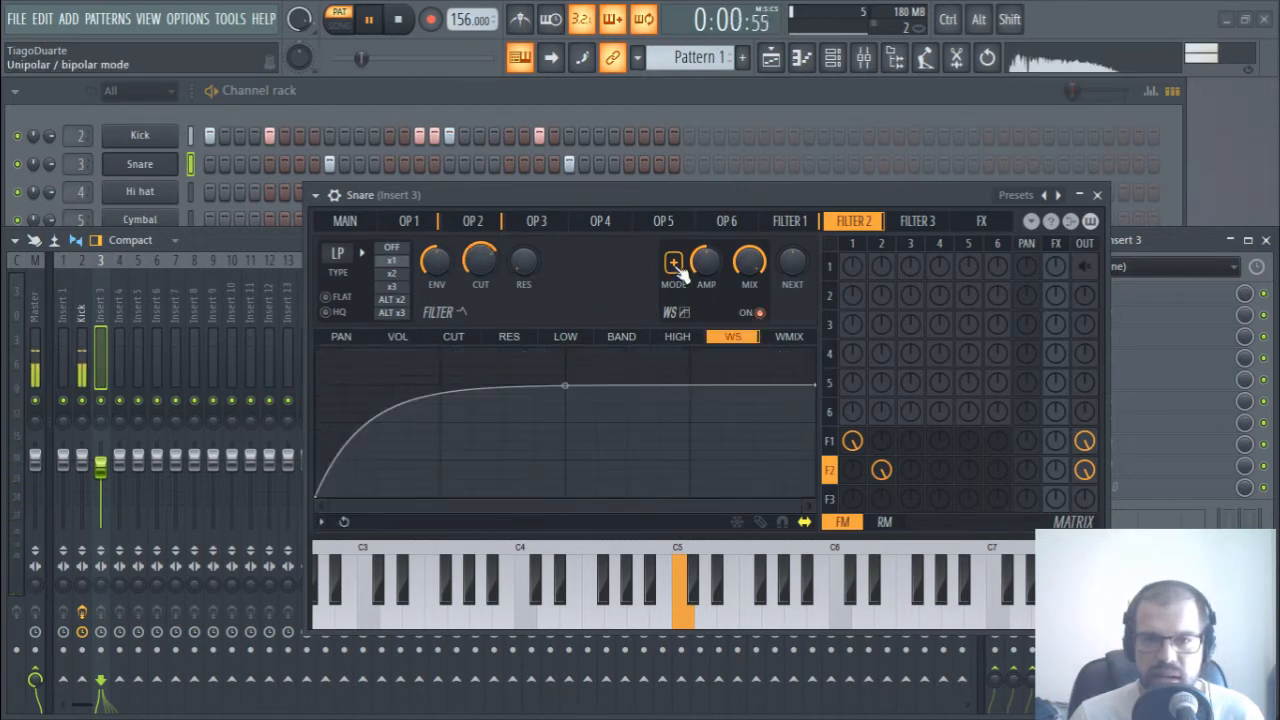
{"action": "left_click_drag", "start_coordinate": [563, 385], "coordinate": [565, 385]}
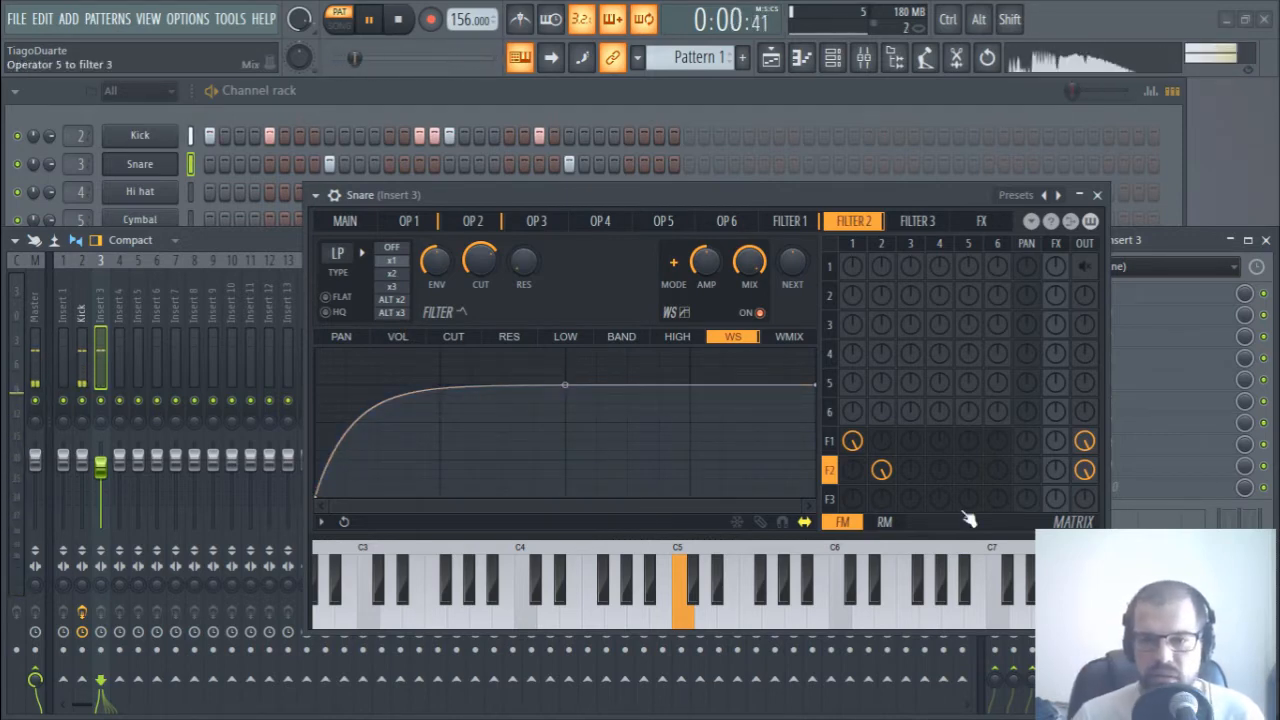
- Send part of filter 2 to the effects section, reduce its direct output slightly and enable the reverb
{"action": "left_click_drag", "start_coordinate": [1085, 470], "coordinate": [1058, 454]}
{"action": "left_click", "coordinate": [981, 221]}
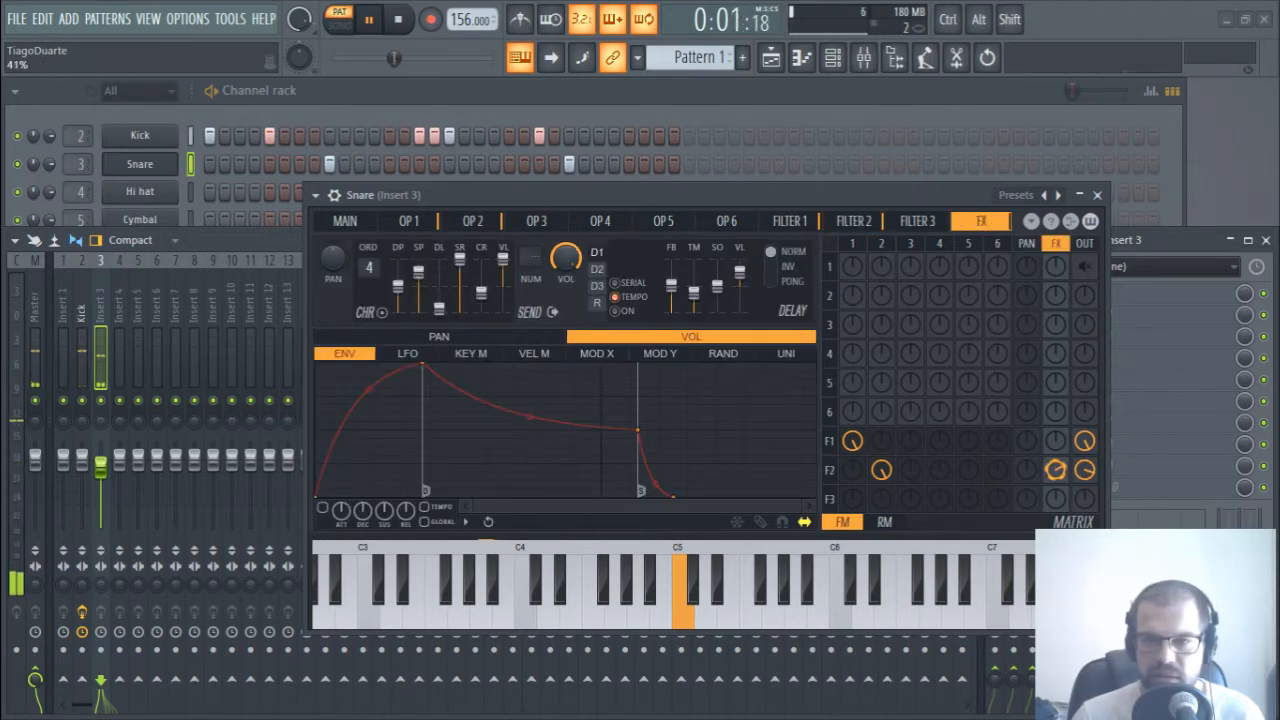
{"action": "left_click", "coordinate": [597, 302]}
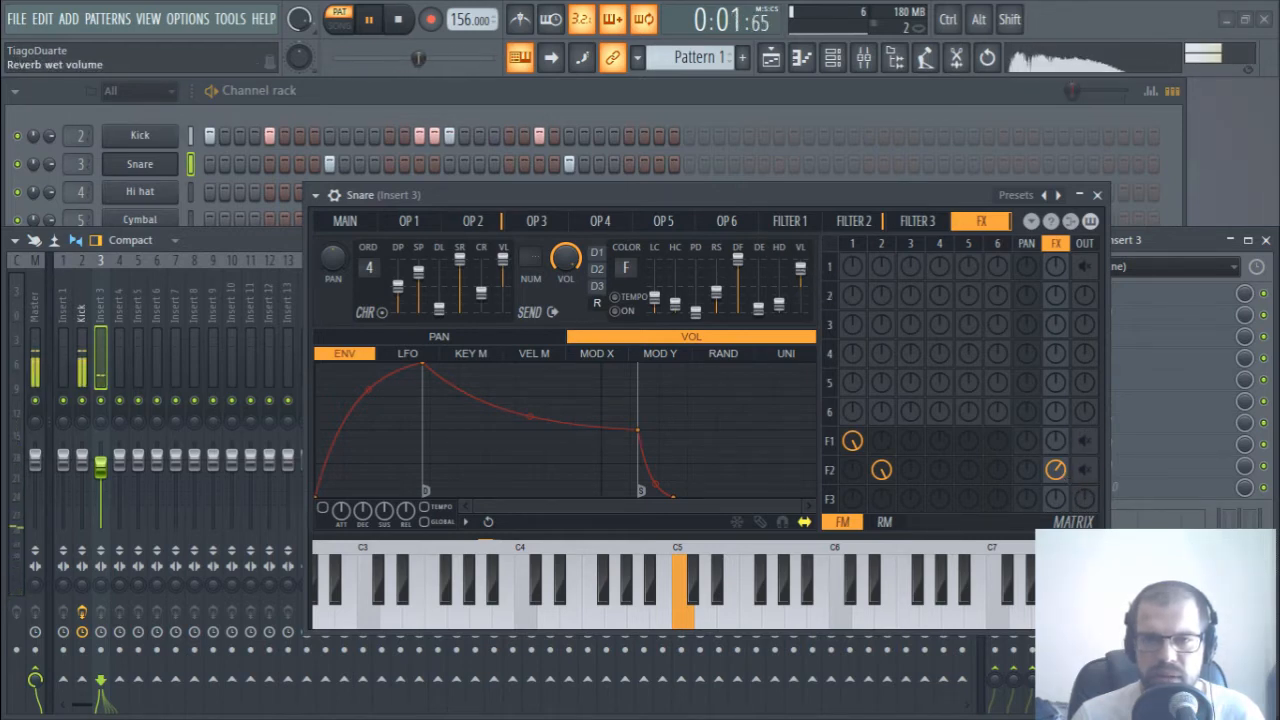
{"action": "left_click", "coordinate": [616, 311]}
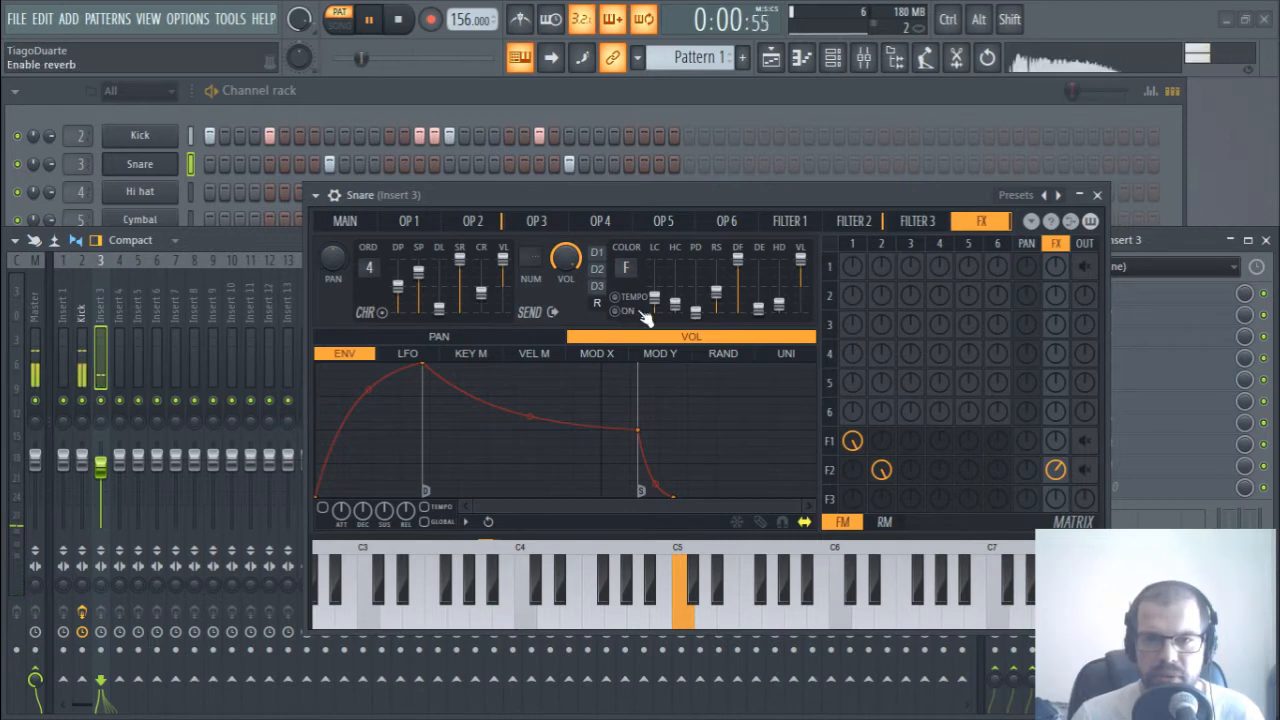
- Lower the reverb's wet volume and unmute the direct outputs of filters 1 and 2
{"action": "left_click_drag", "start_coordinate": [800, 260], "coordinate": [800, 272]}
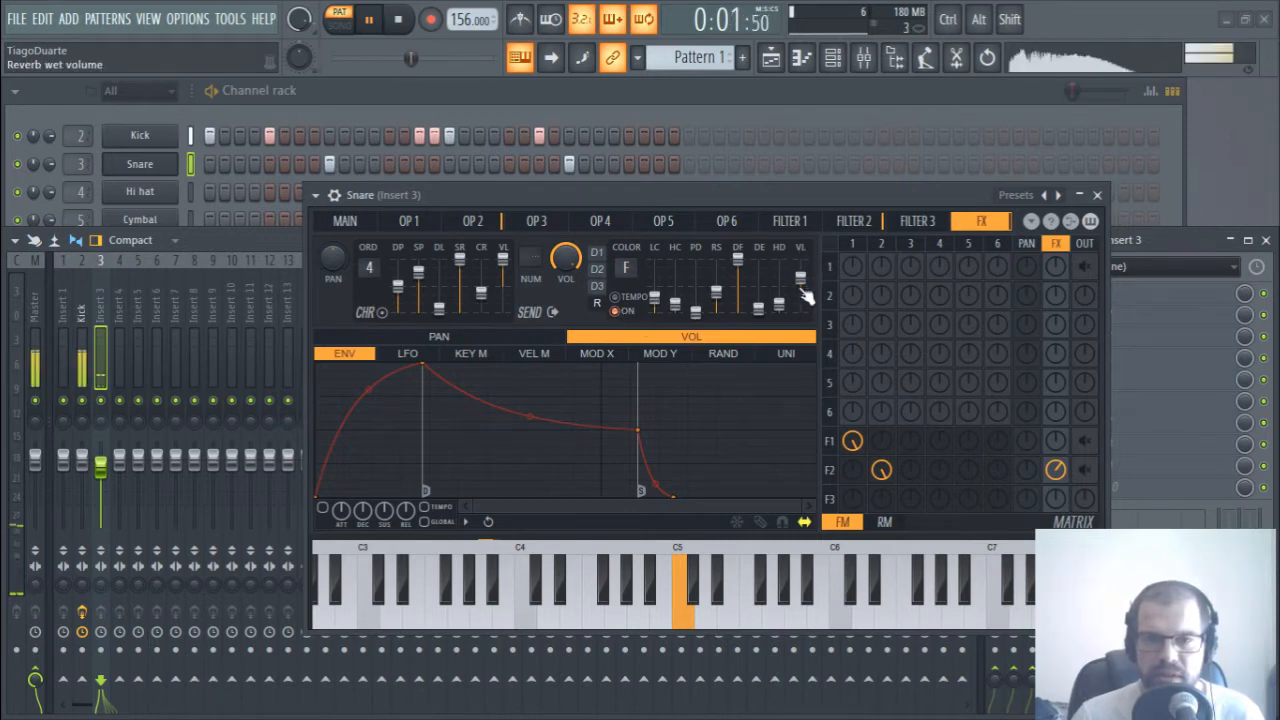
{"action": "left_click_drag", "start_coordinate": [805, 284], "coordinate": [805, 285]}
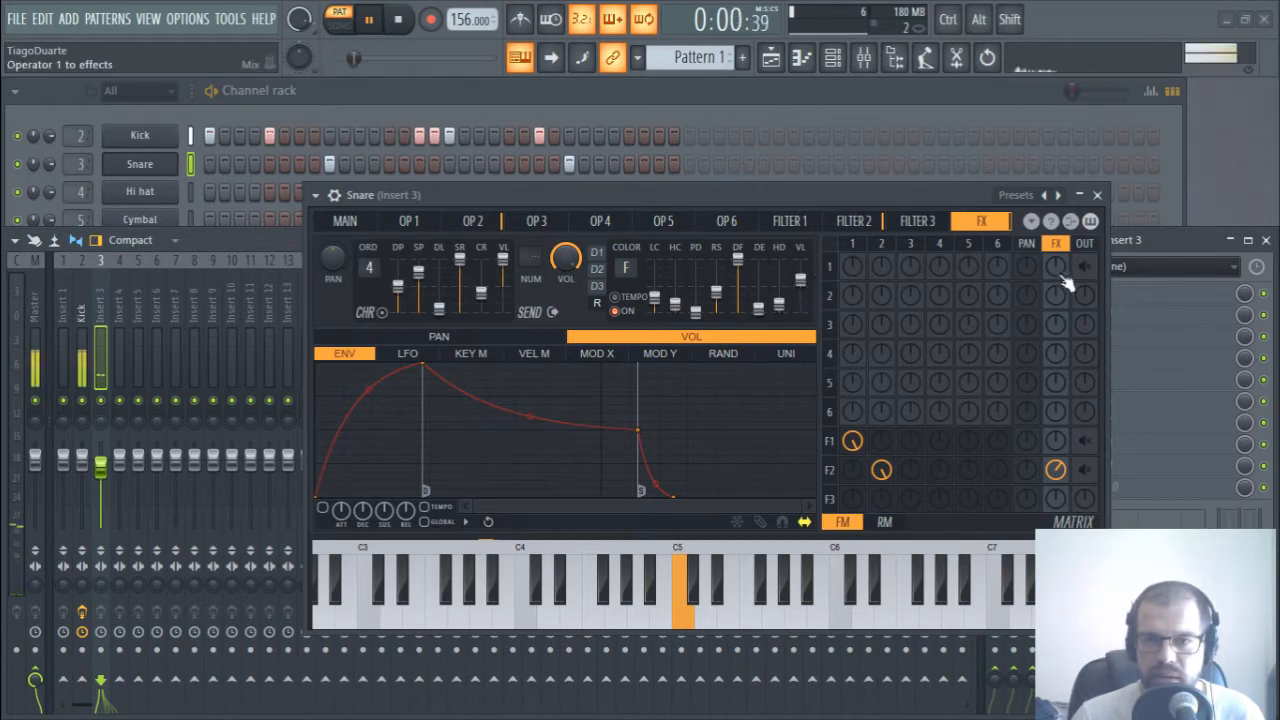
{"action": "right_click", "coordinate": [1090, 471]}
{"action": "right_click", "coordinate": [1084, 440]}
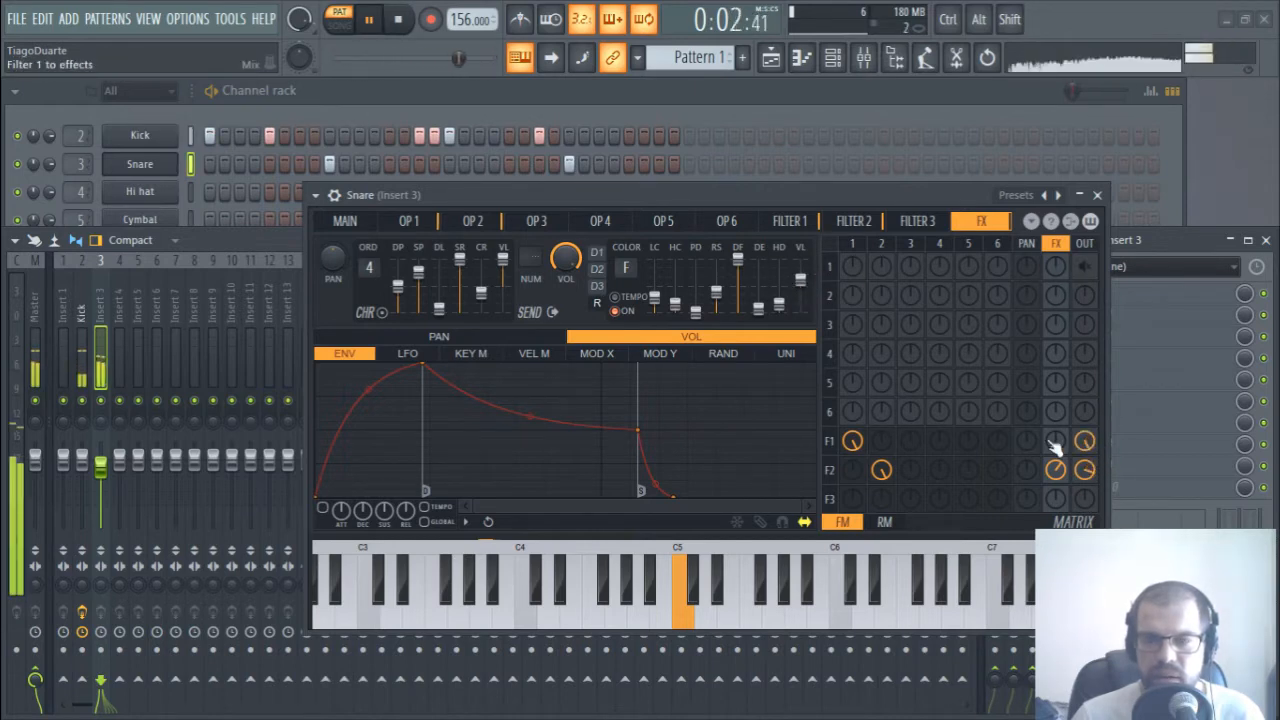
- Reduce the snare's filter 2 direct output to about 69% and rename mixer track 3 as Snare
{"action": "left_click_drag", "start_coordinate": [1086, 471], "coordinate": [1088, 489]}
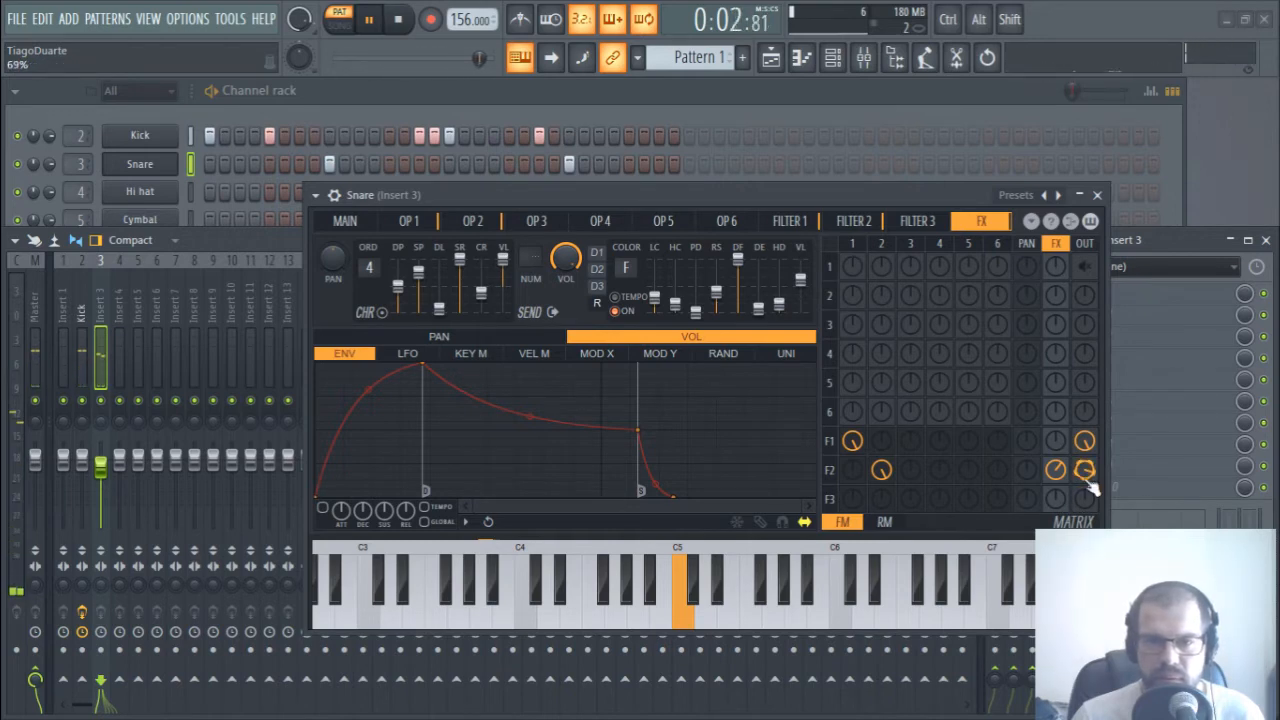
{"action": "left_click", "coordinate": [1097, 195]}
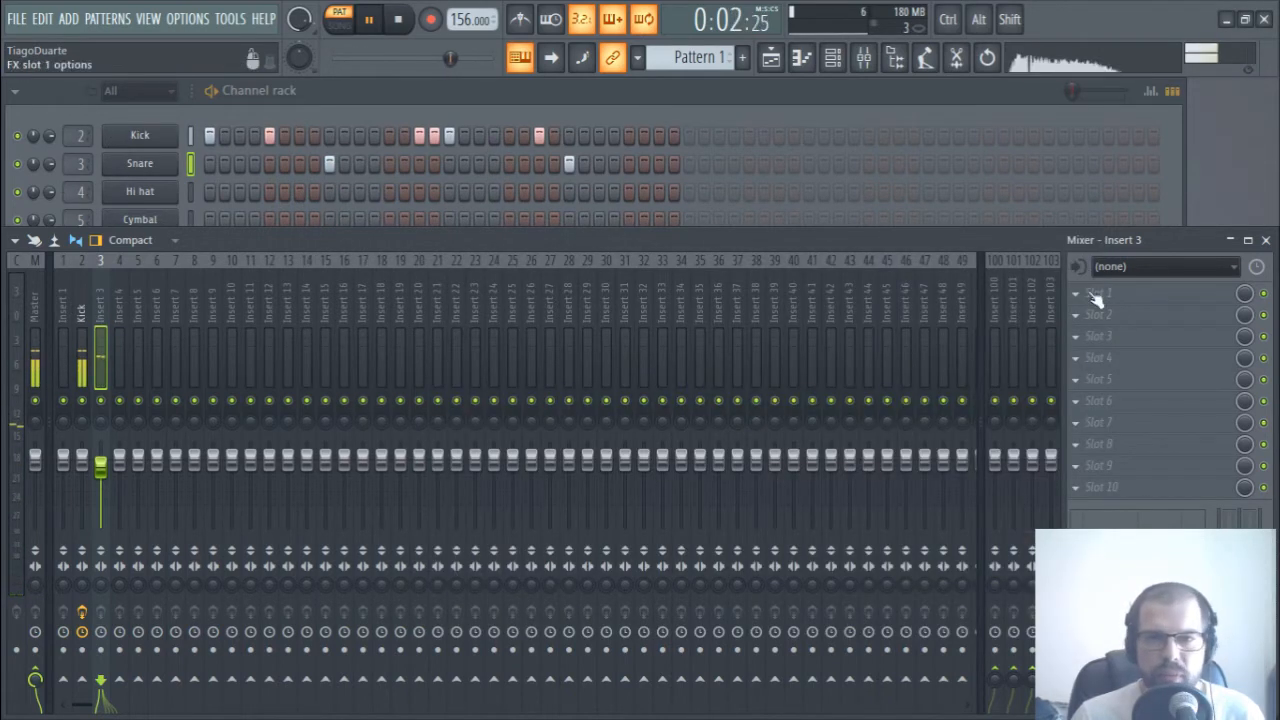
{"action": "double_click", "coordinate": [101, 304]}
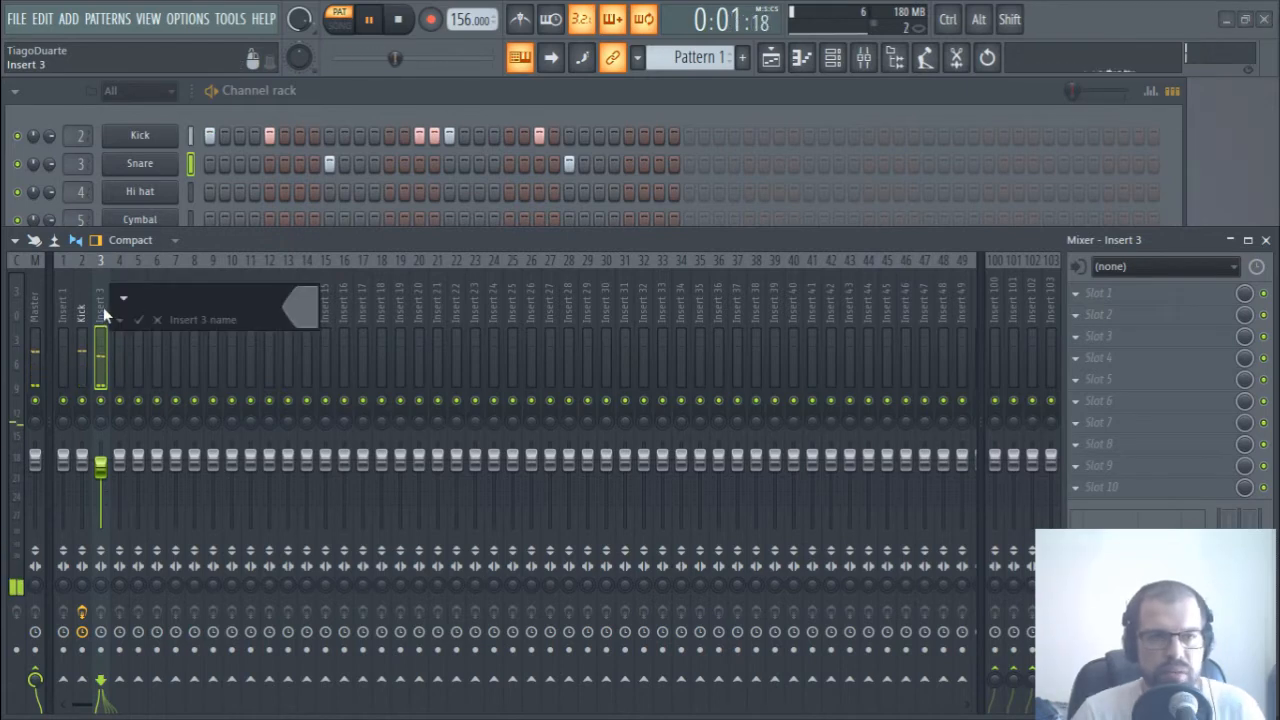
{"action": "type", "text": "Snare"}
{"action": "key", "text": "Return"}
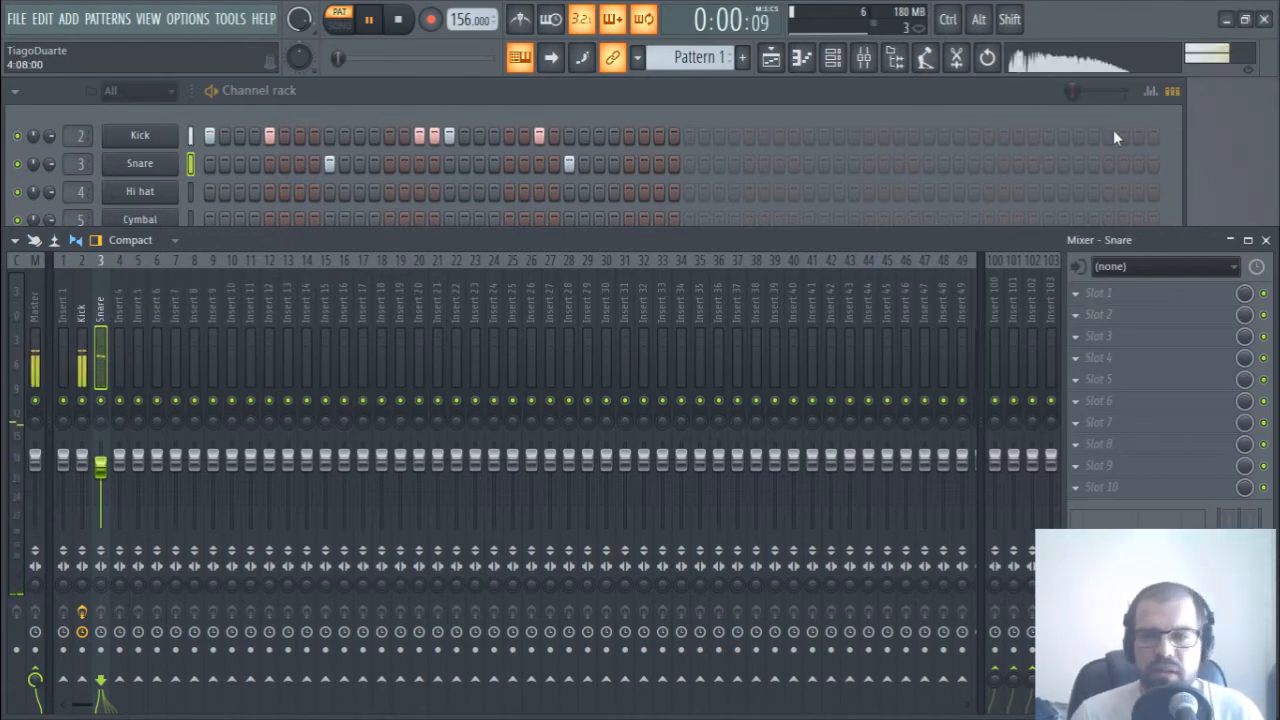
- Load the FidelityEQ effect into the first slot of the Snare mixer track
{"action": "left_click", "coordinate": [1113, 300]}
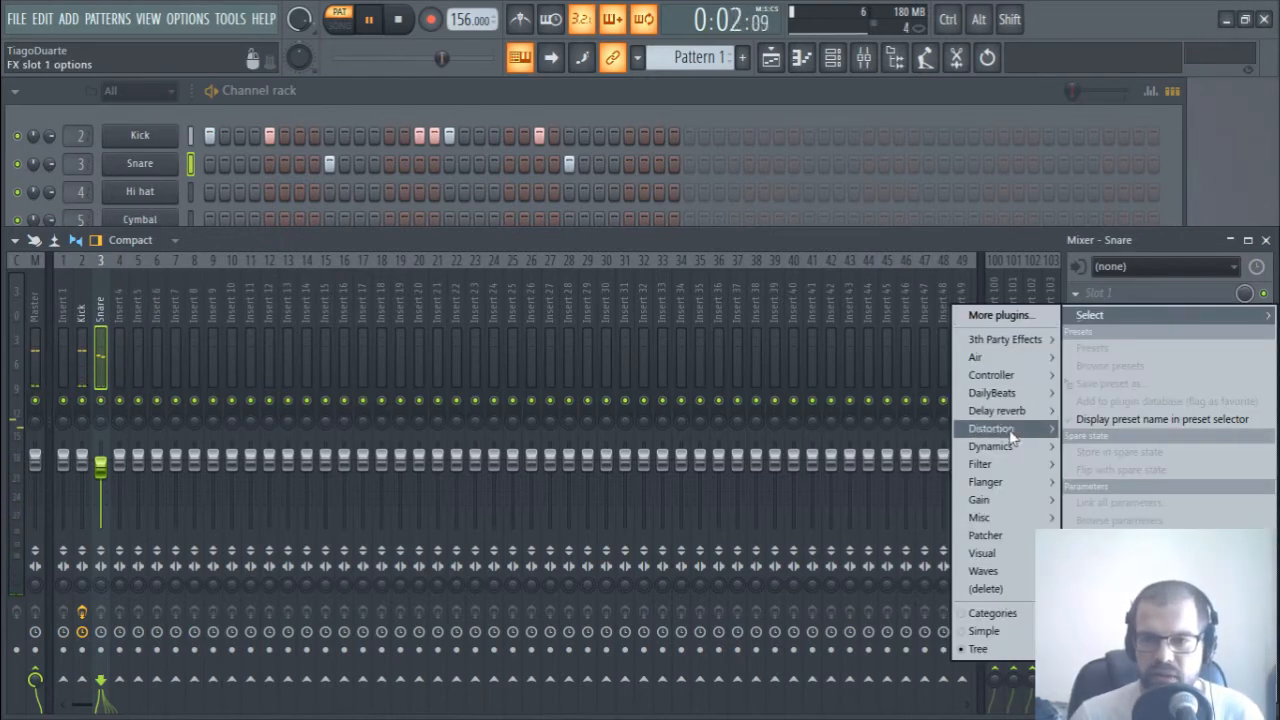
{"action": "mouse_move", "coordinate": [990, 393]}
{"action": "left_click", "coordinate": [896, 394]}
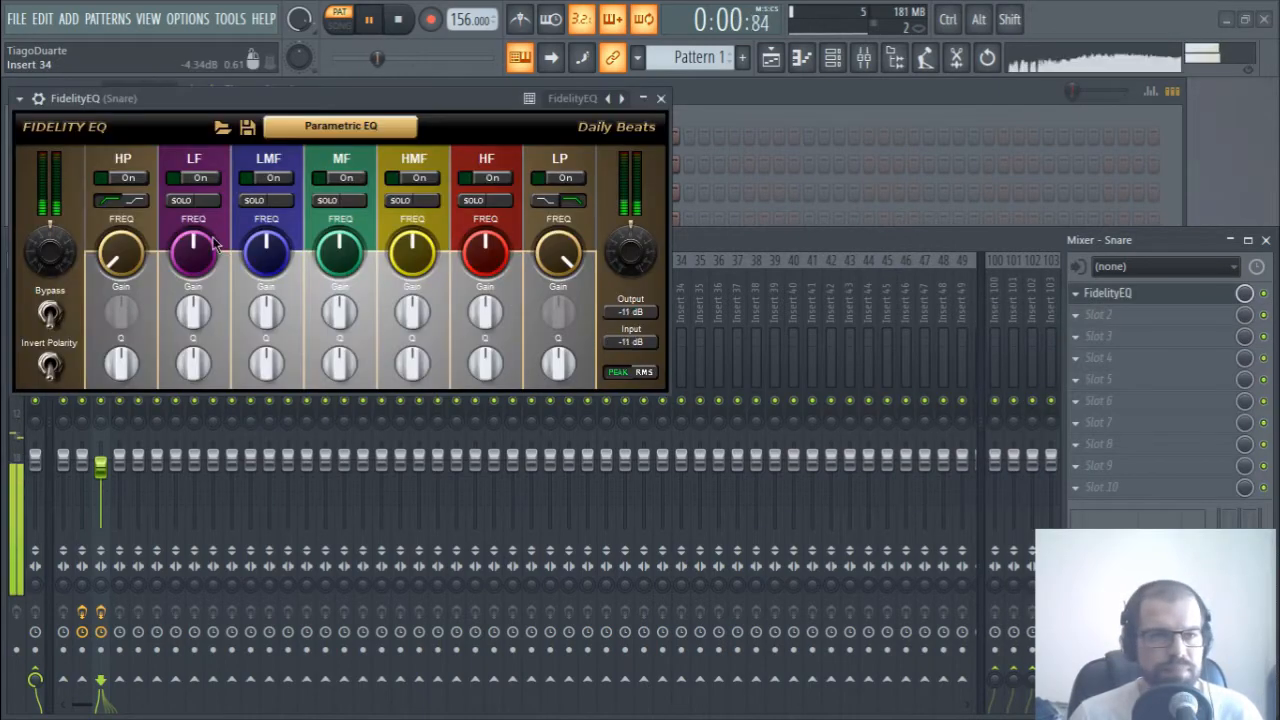
{"action": "left_click_drag", "start_coordinate": [288, 91], "coordinate": [520, 185]}
- Enable the EQ's LMF band, tune it by soloing to about 877 Hz and boost its gain by 4 dB
{"action": "left_click", "coordinate": [483, 281]}
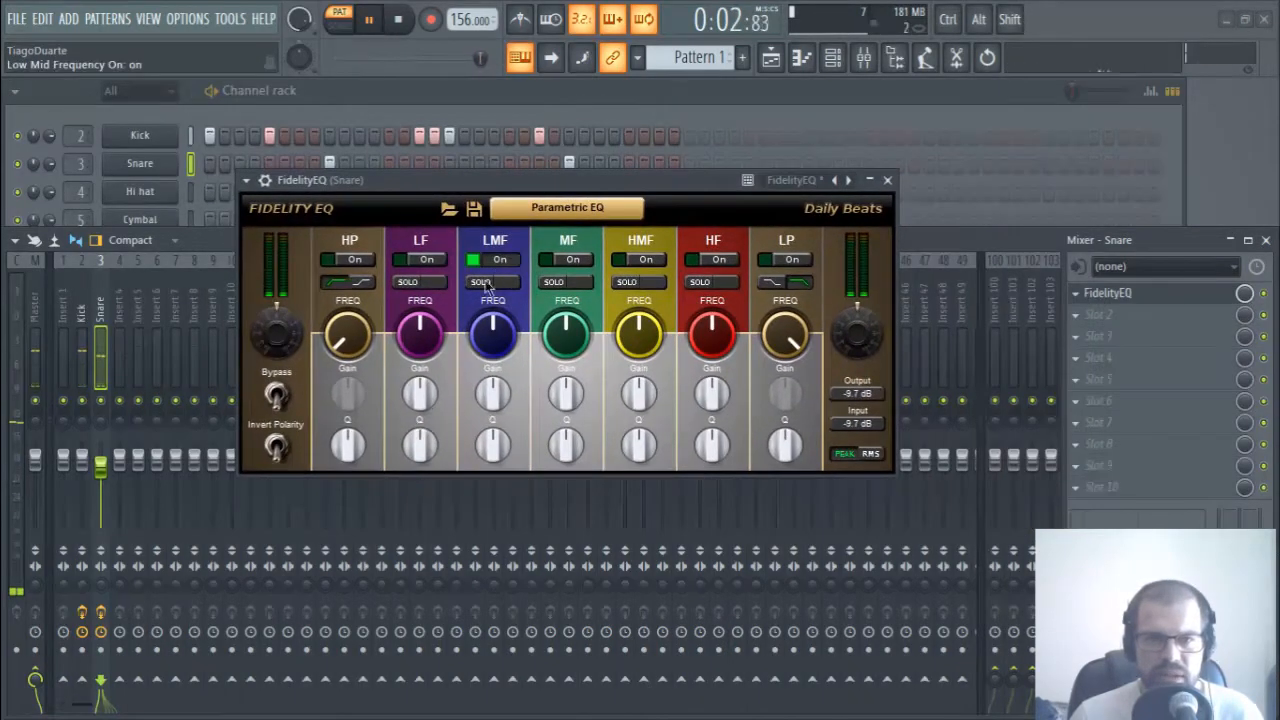
{"action": "left_click_drag", "start_coordinate": [495, 350], "coordinate": [494, 259]}
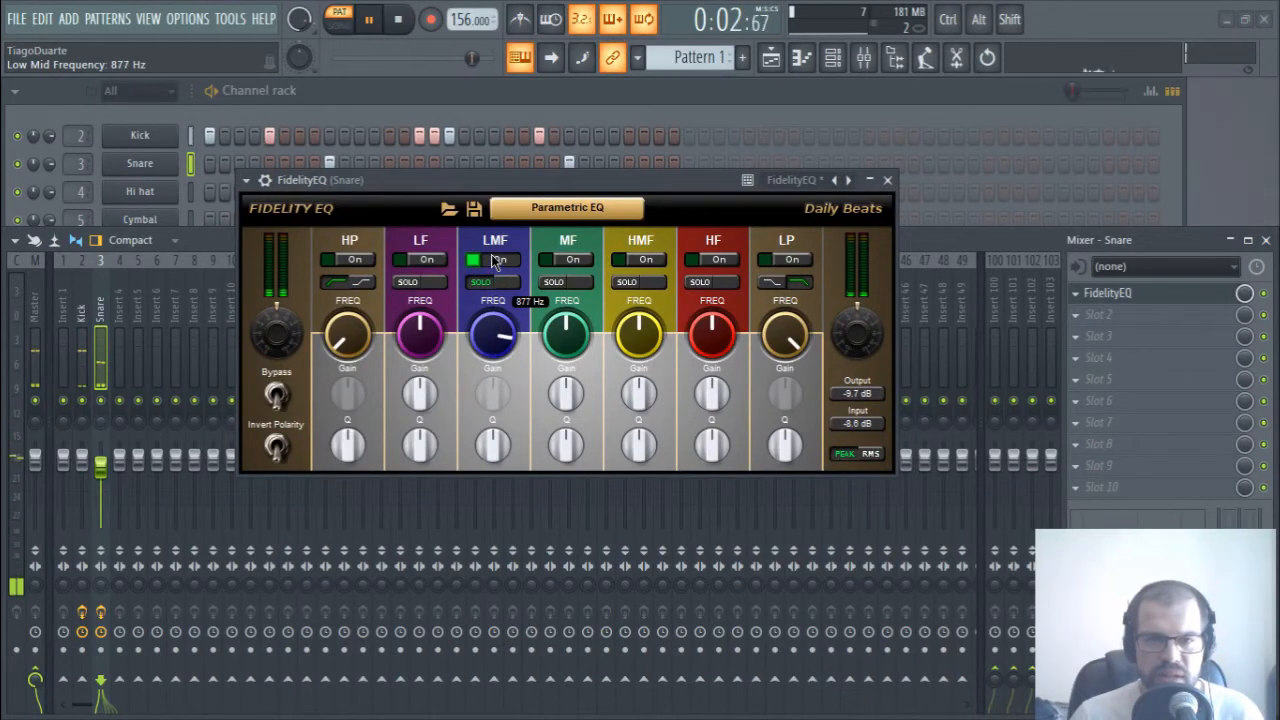
{"action": "left_click_drag", "start_coordinate": [490, 400], "coordinate": [491, 381]}
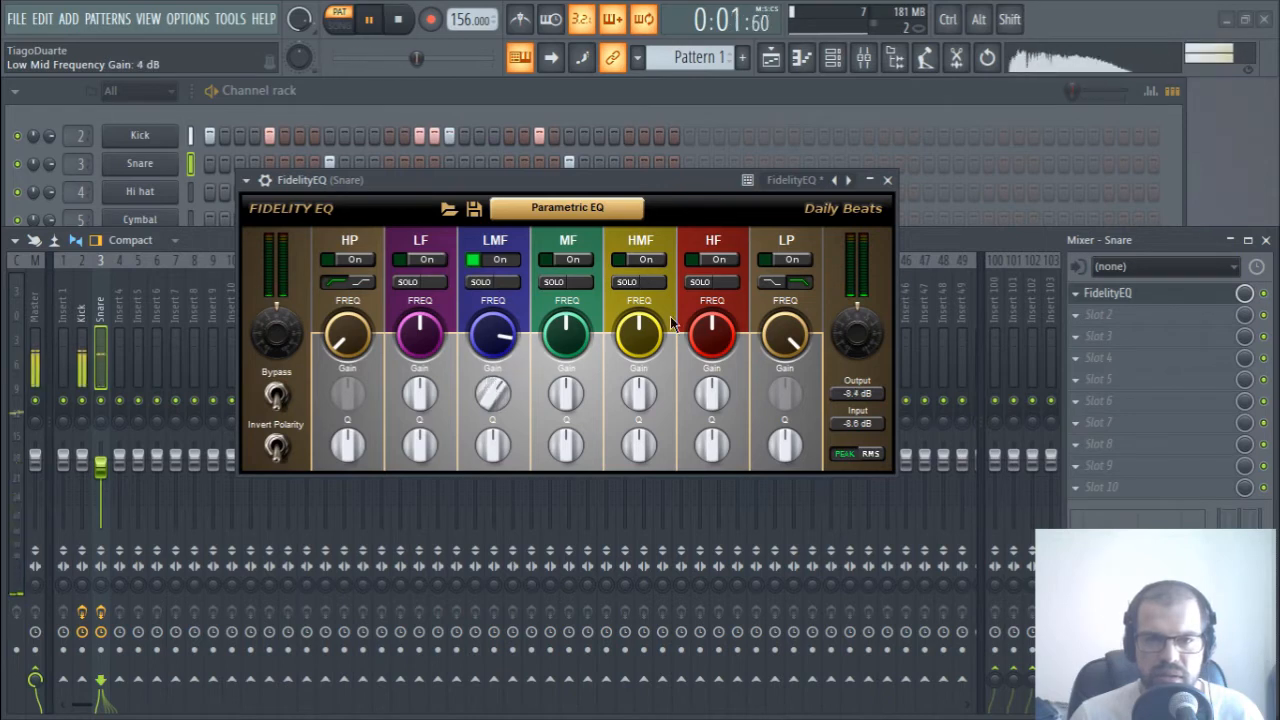
- Enable the EQ's MF band, tune it by soloing to about 2.9 kHz and boost its gain
{"action": "left_click", "coordinate": [553, 281]}
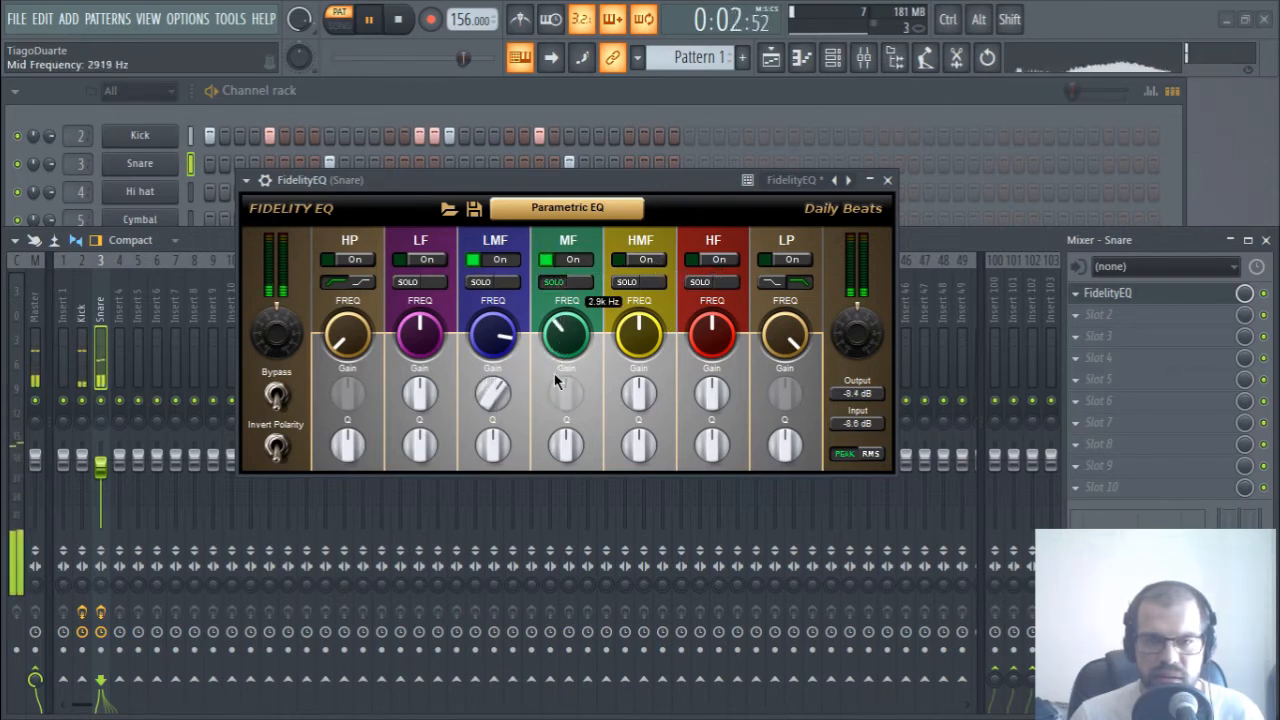
{"action": "left_click", "coordinate": [553, 281]}
{"action": "left_click_drag", "start_coordinate": [564, 400], "coordinate": [561, 375]}
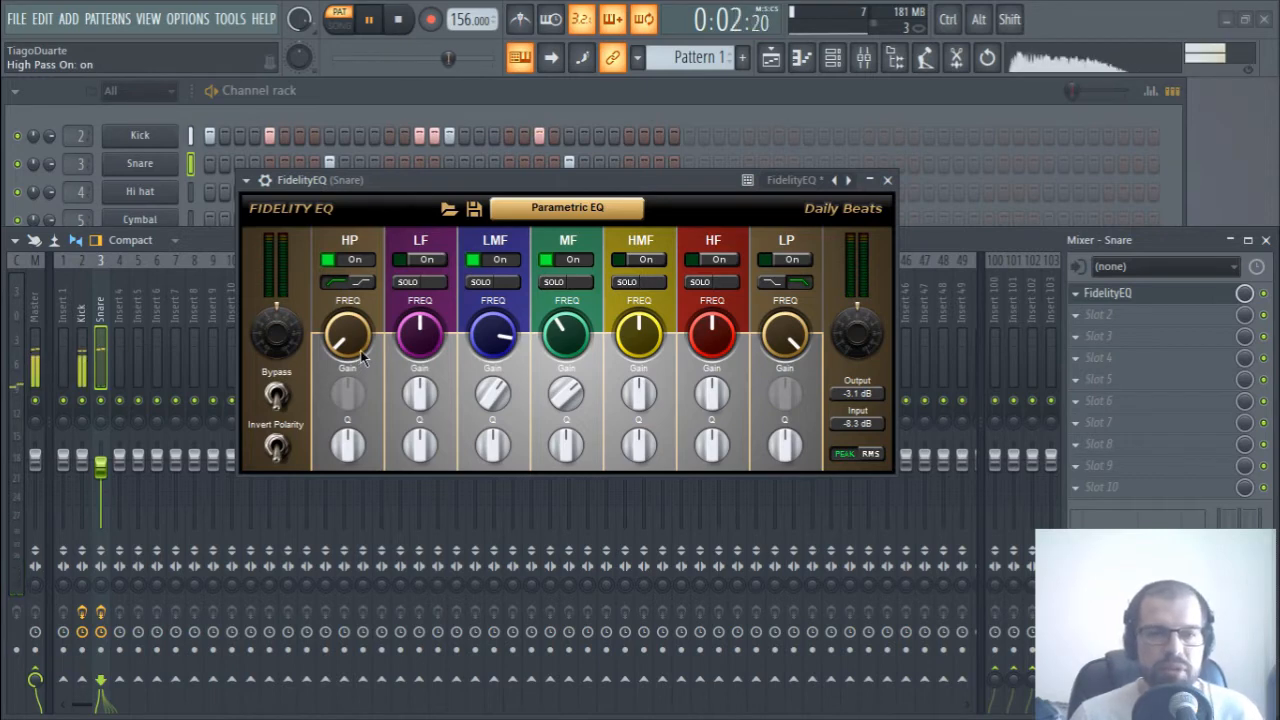
- Enable the EQ's high-pass filter at roughly 500 Hz and its low-pass filter at about 10.2 kHz
{"action": "left_click_drag", "start_coordinate": [358, 346], "coordinate": [356, 325]}
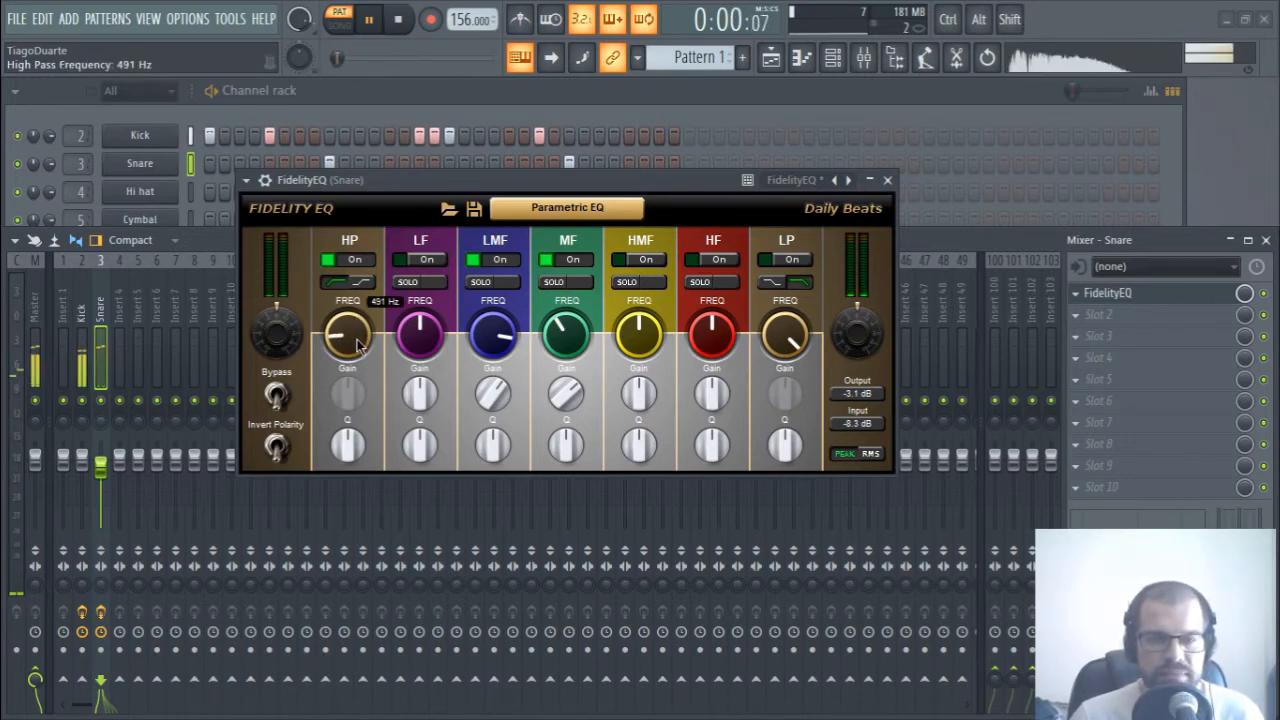
{"action": "left_click_drag", "start_coordinate": [357, 343], "coordinate": [357, 340]}
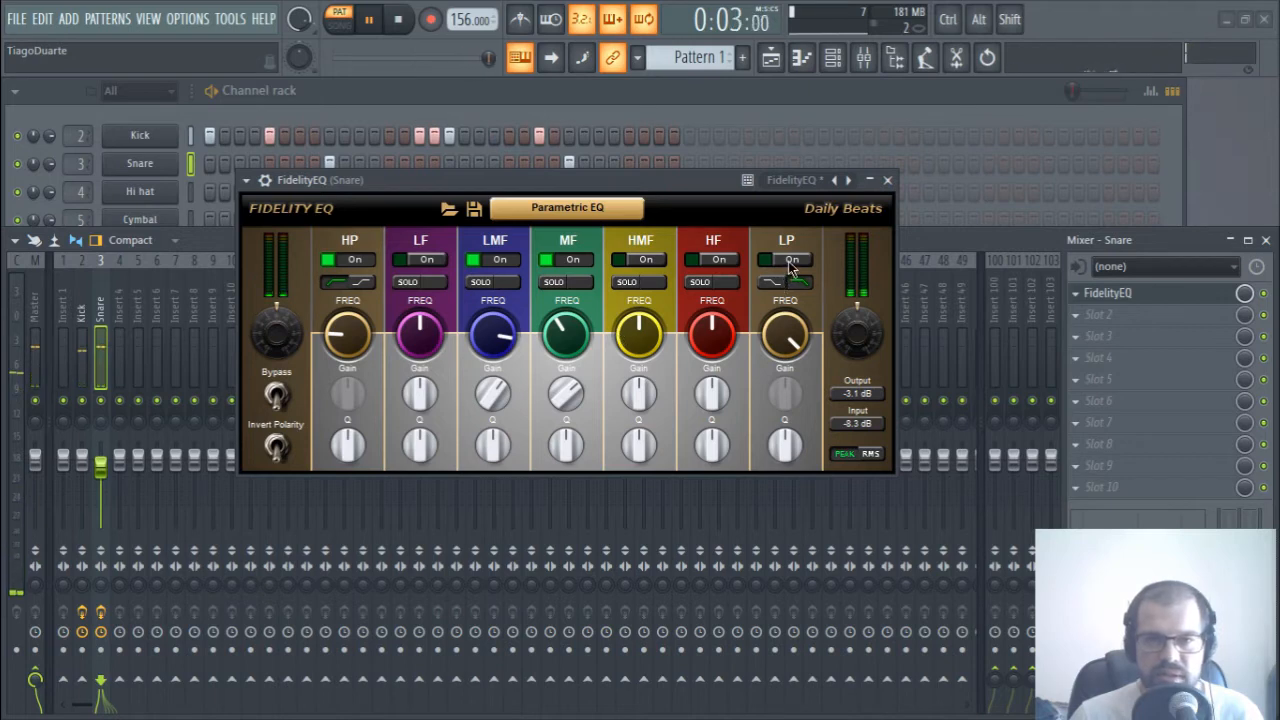
{"action": "left_click_drag", "start_coordinate": [791, 337], "coordinate": [798, 393]}
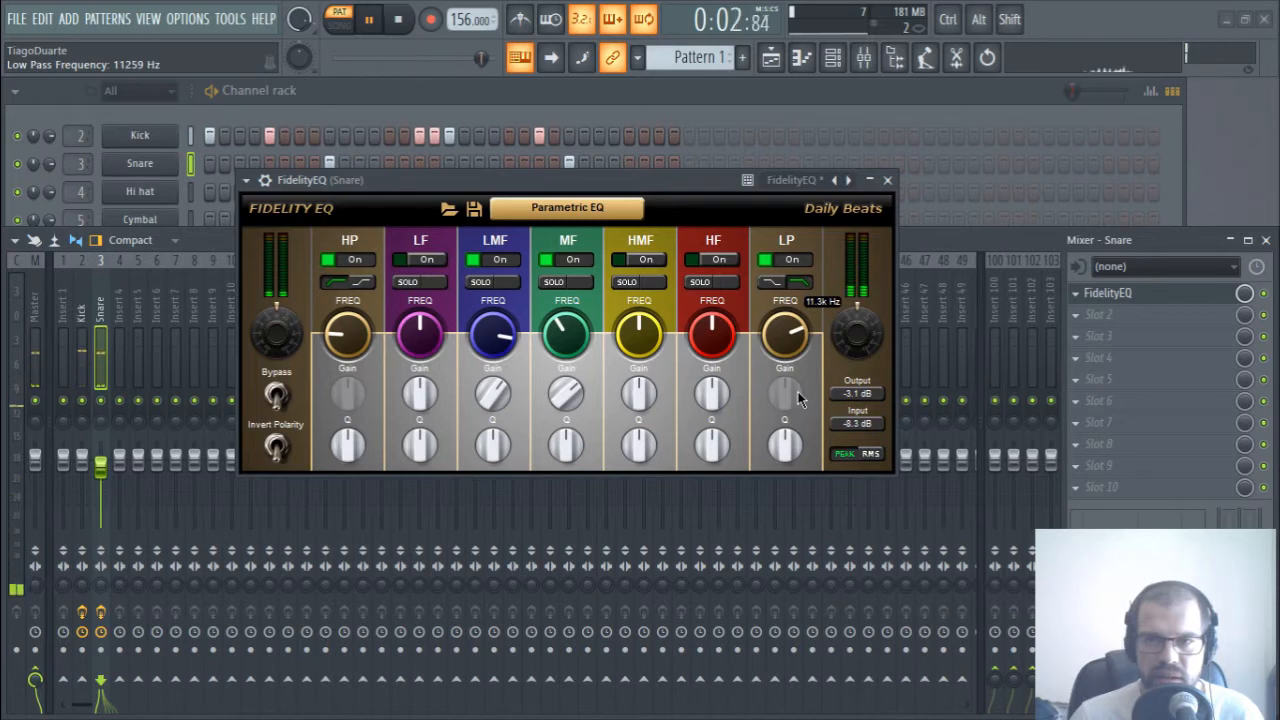
{"action": "scroll", "coordinate": [800, 362], "scroll_direction": "down", "scroll_amount": 1}
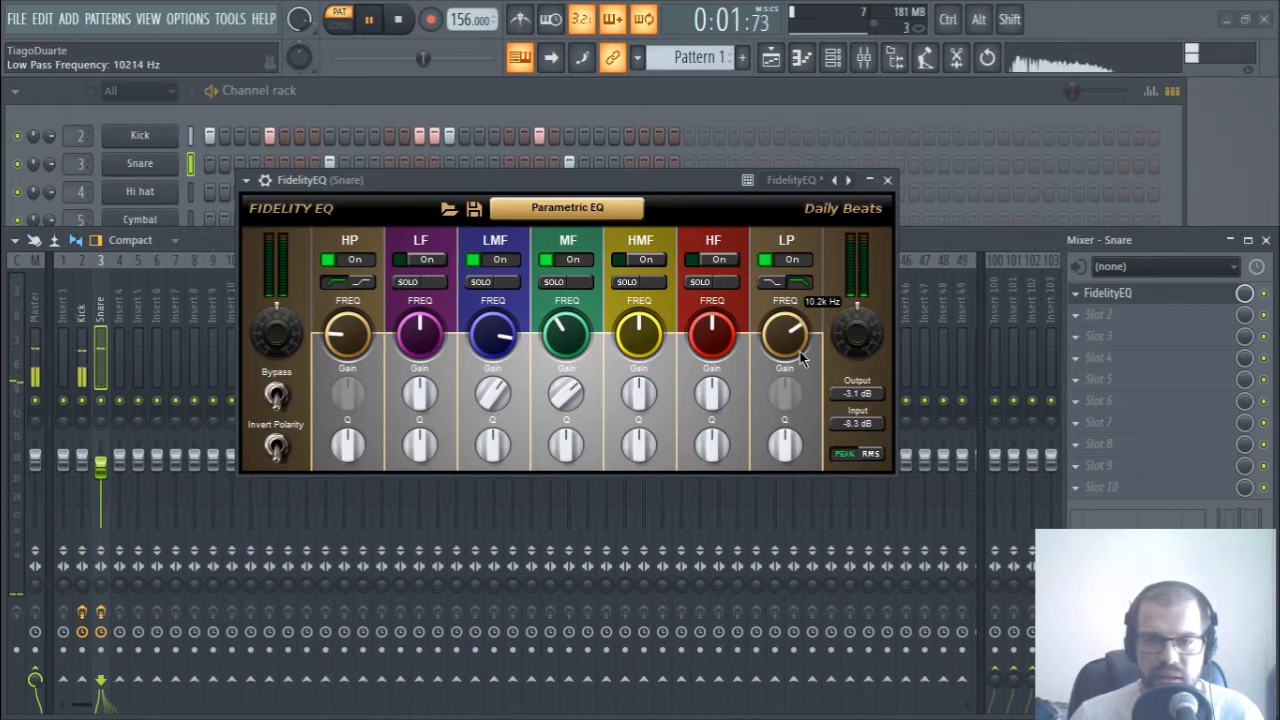
- Lower the Snare mixer track's volume to about 80%
{"action": "left_click", "coordinate": [887, 180]}
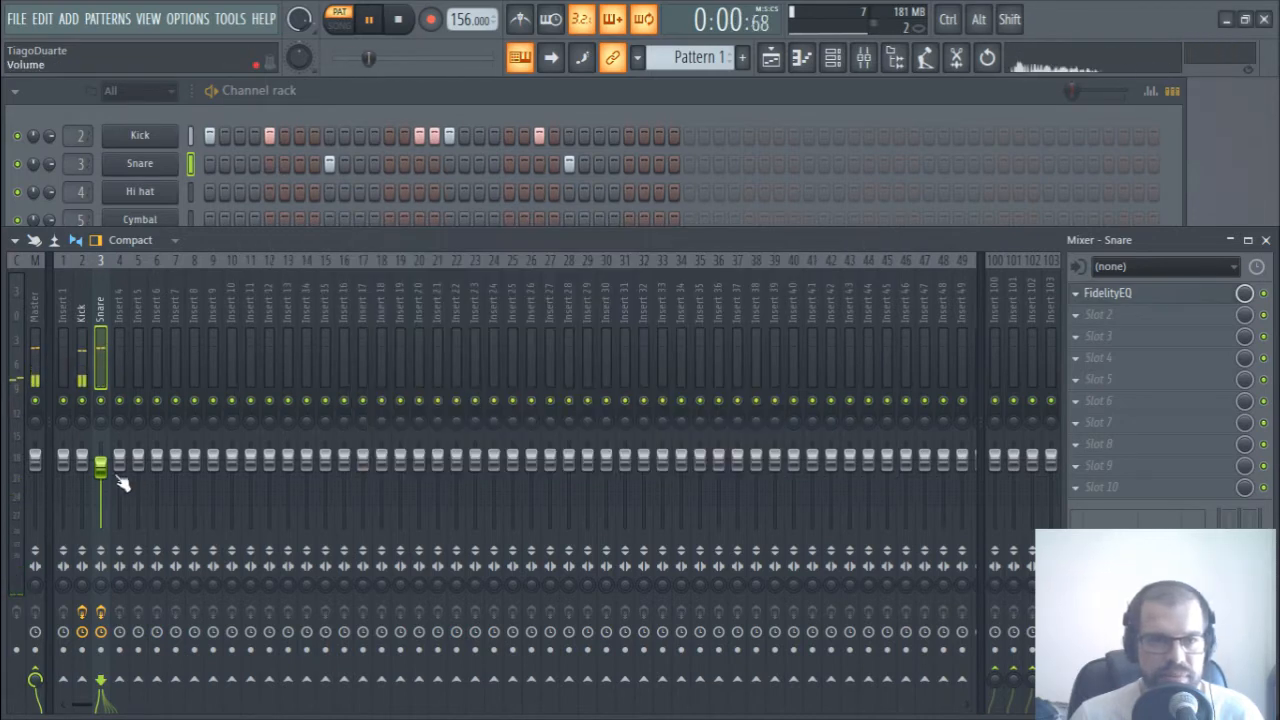
{"action": "left_click_drag", "start_coordinate": [103, 468], "coordinate": [103, 472]}
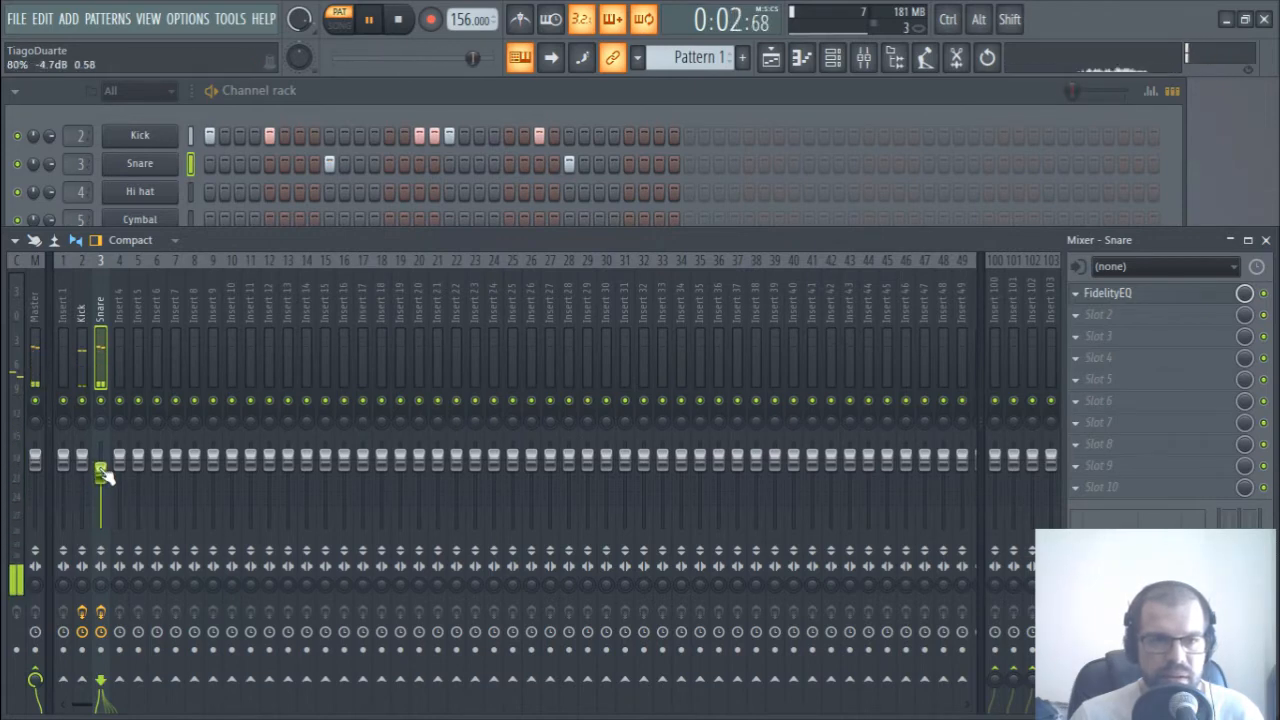
- Give the Hi hat's operator 1 full noise and a volume envelope with an instant attack and a very short decay to silence
{"action": "left_click", "coordinate": [330, 100]}
{"action": "left_click", "coordinate": [140, 191]}
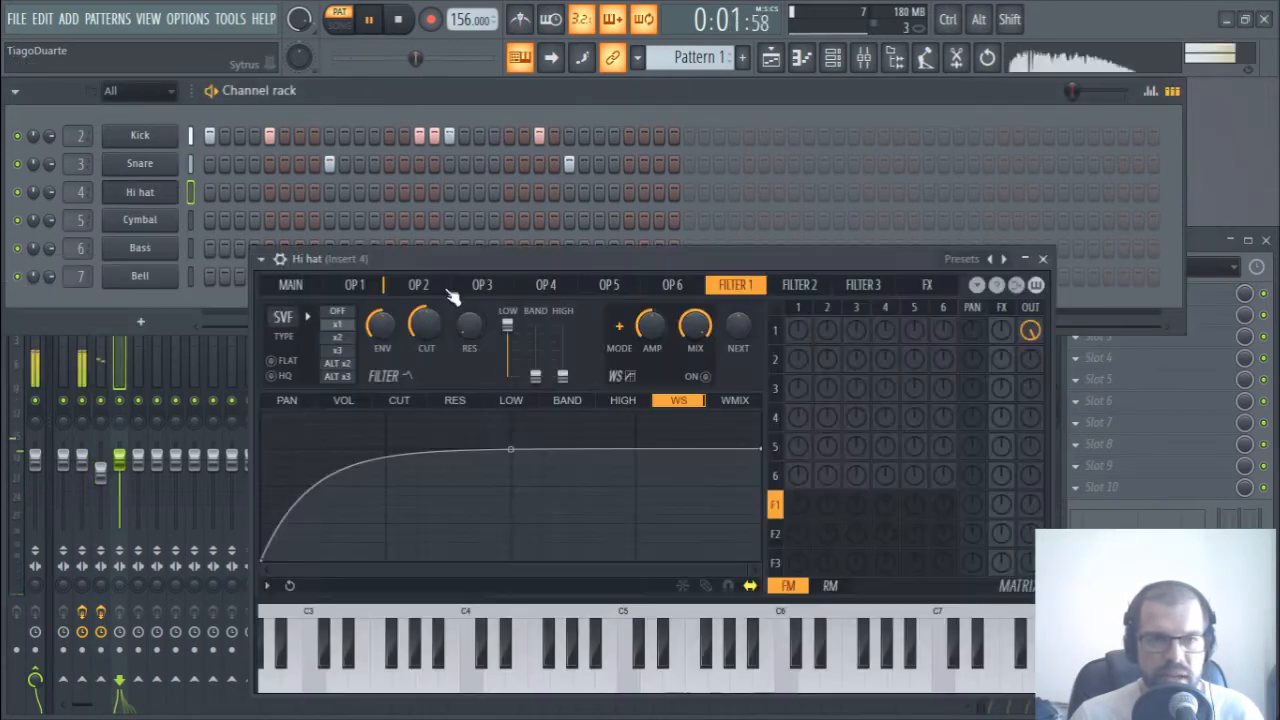
{"action": "left_click", "coordinate": [355, 285]}
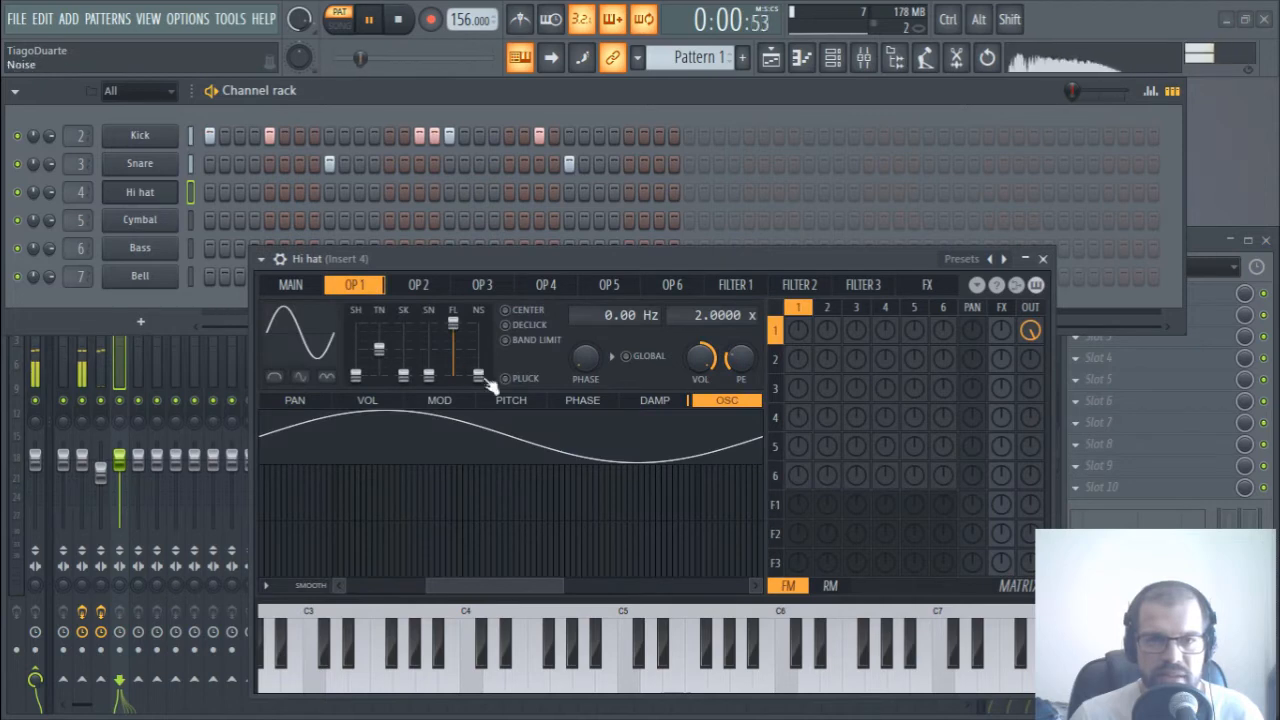
{"action": "left_click", "coordinate": [367, 402]}
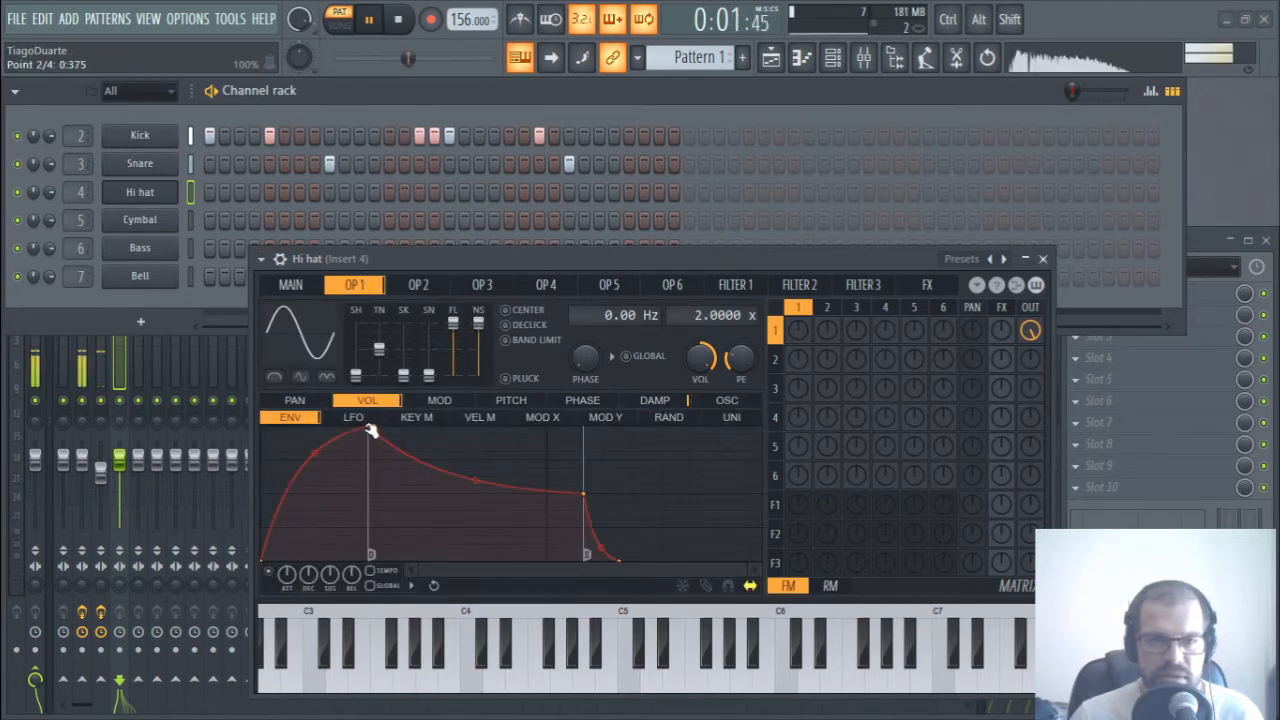
{"action": "left_click_drag", "start_coordinate": [370, 430], "coordinate": [251, 411]}
{"action": "left_click_drag", "start_coordinate": [479, 491], "coordinate": [287, 586]}
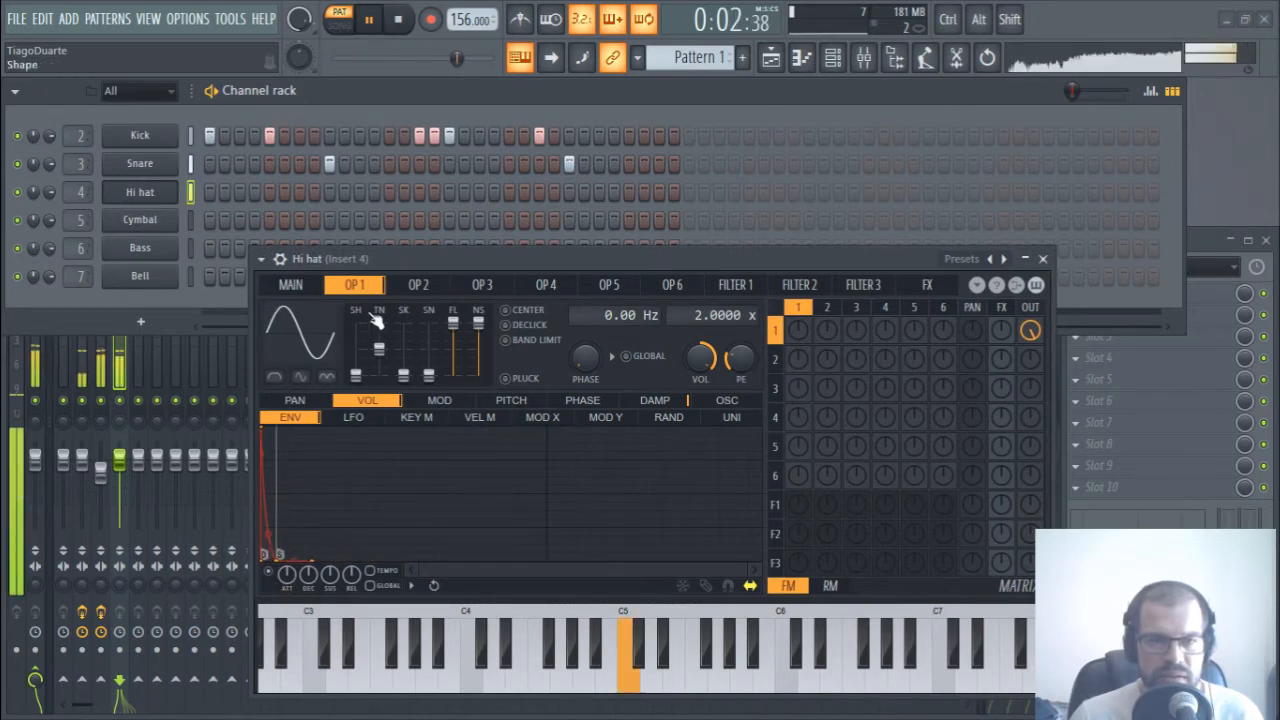
- Fill every second step of the Hi hat channel and lower its mixer track volume to about 44%
{"action": "right_click", "coordinate": [139, 197]}
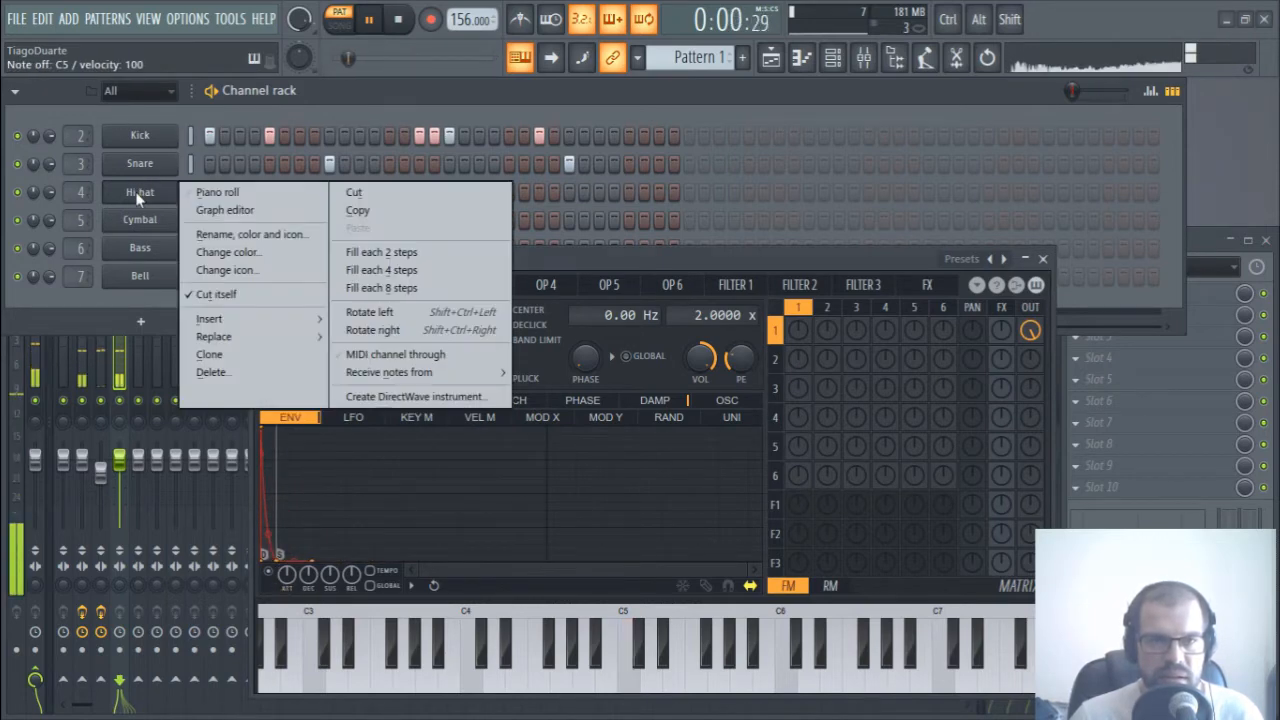
{"action": "left_click", "coordinate": [410, 252]}
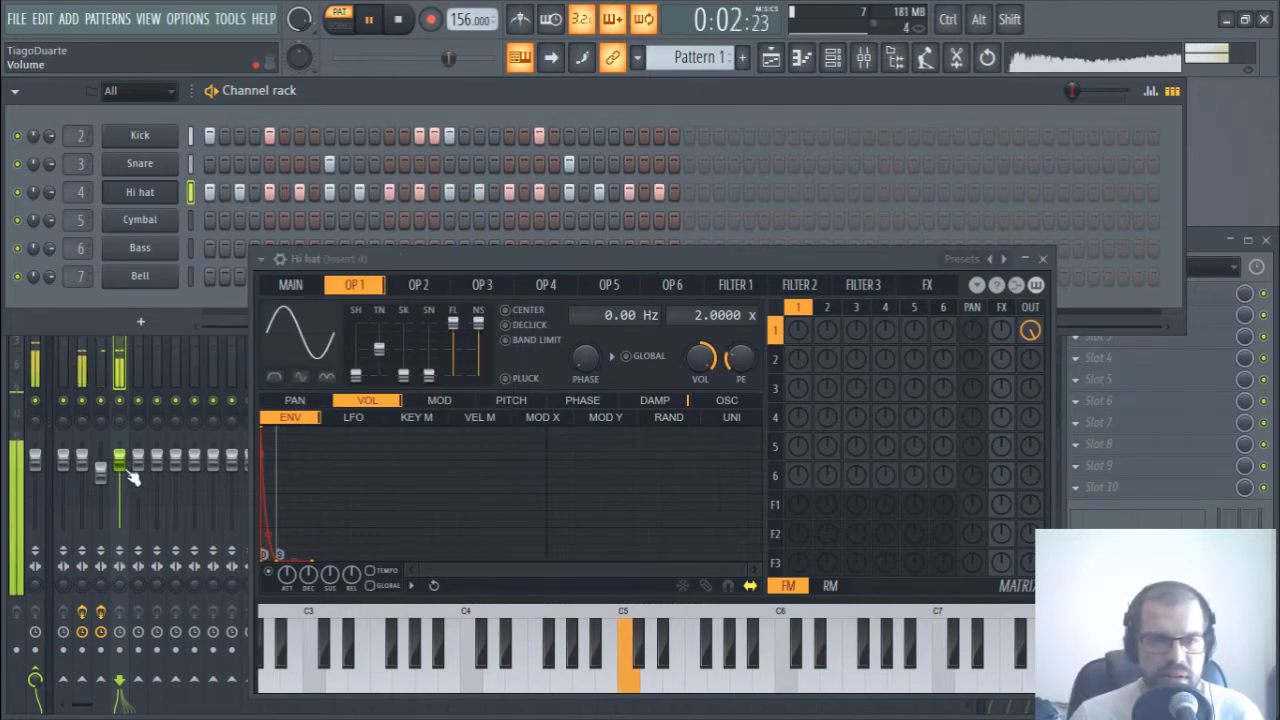
{"action": "left_click_drag", "start_coordinate": [119, 460], "coordinate": [119, 485]}
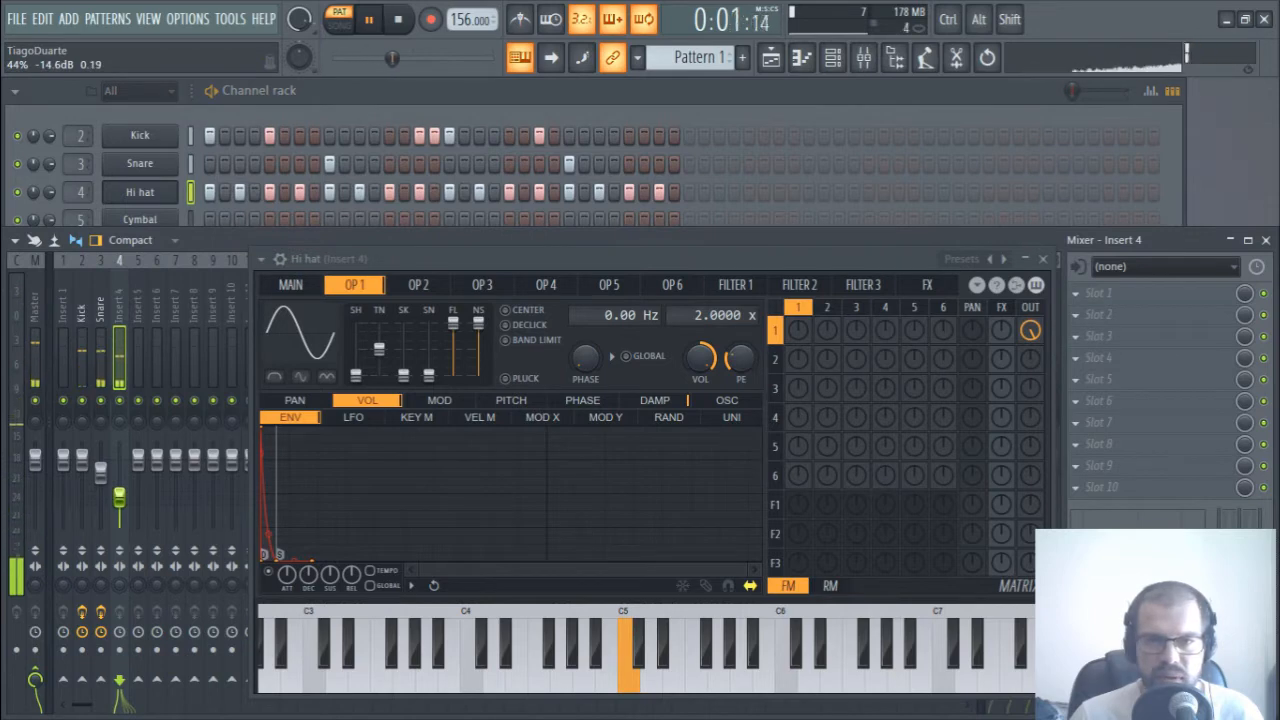
- Route the Hi hat's operator 1 only through filter 1 to the output and set that filter to Lime high pass
{"action": "left_click_drag", "start_coordinate": [1030, 330], "coordinate": [1033, 340]}
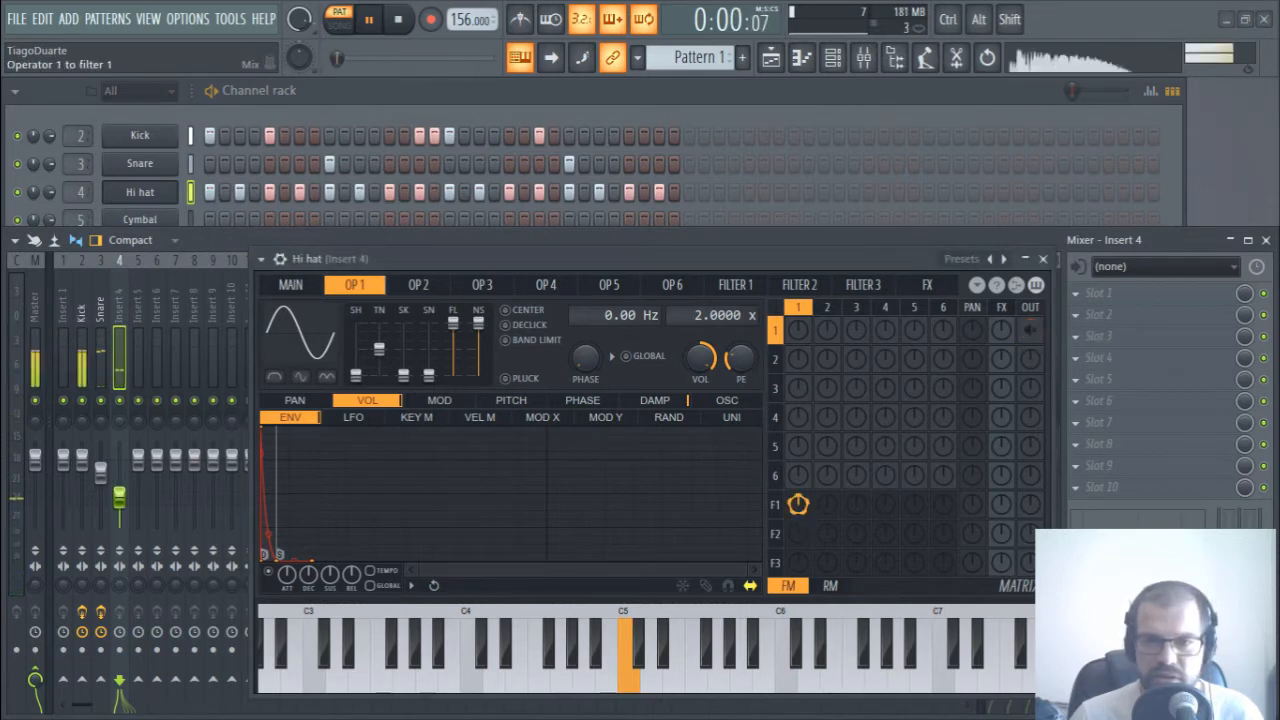
{"action": "left_click_drag", "start_coordinate": [1030, 504], "coordinate": [1030, 490]}
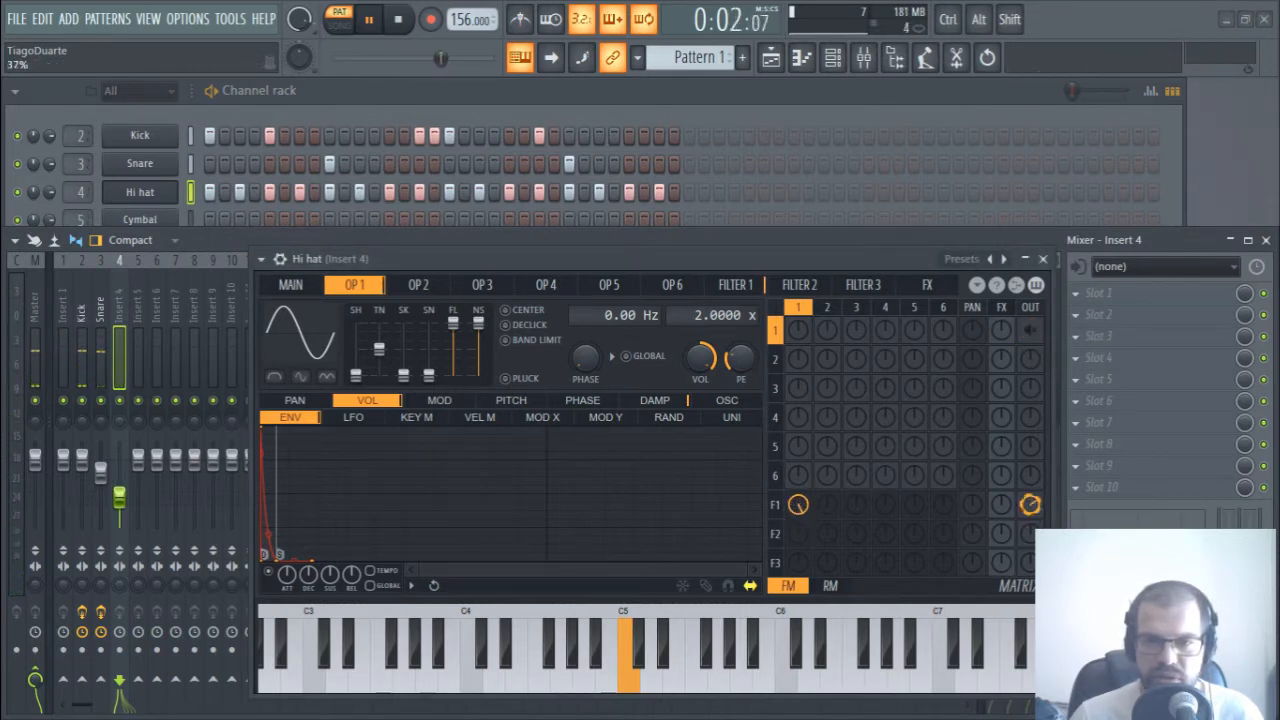
{"action": "left_click", "coordinate": [735, 285]}
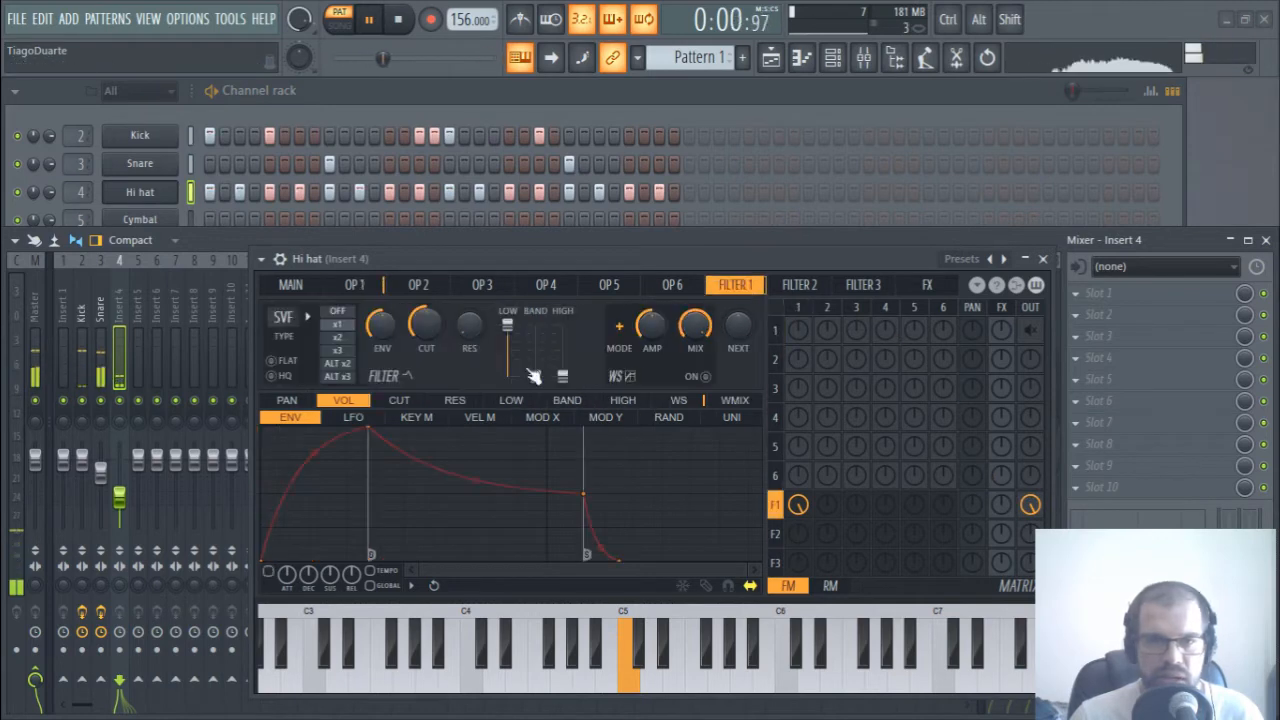
{"action": "left_click", "coordinate": [286, 320]}
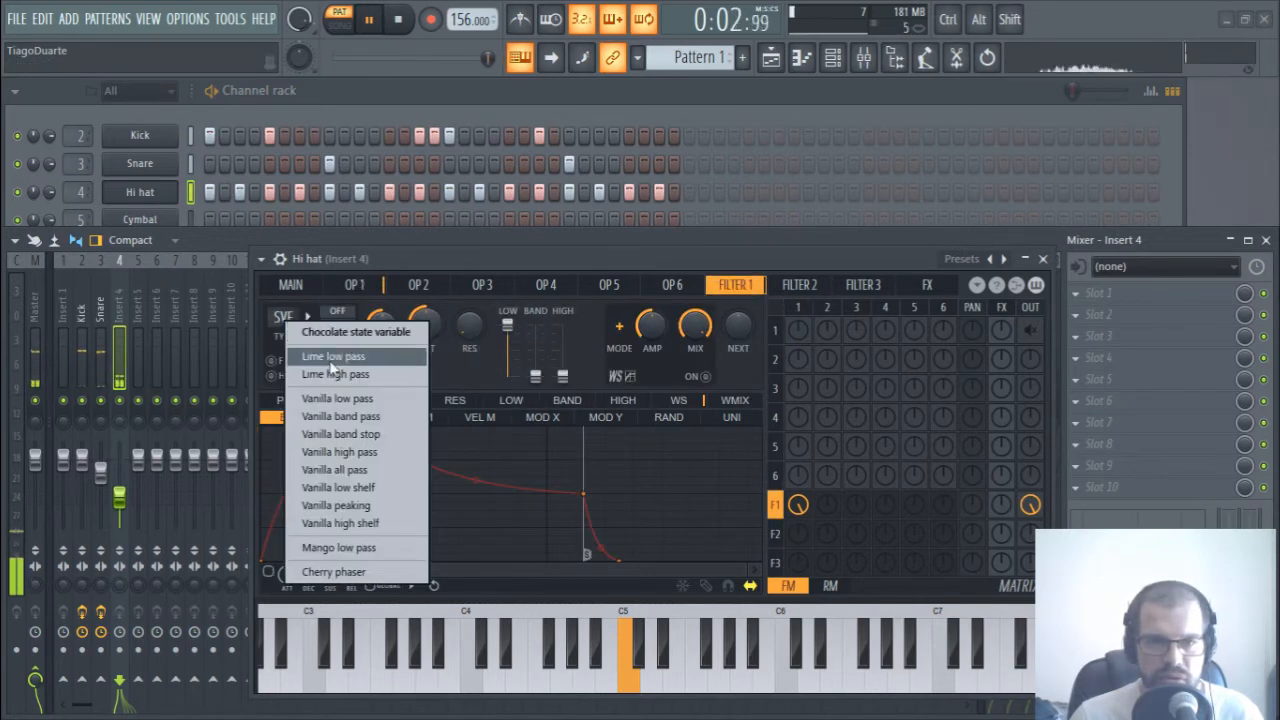
{"action": "left_click", "coordinate": [369, 379]}
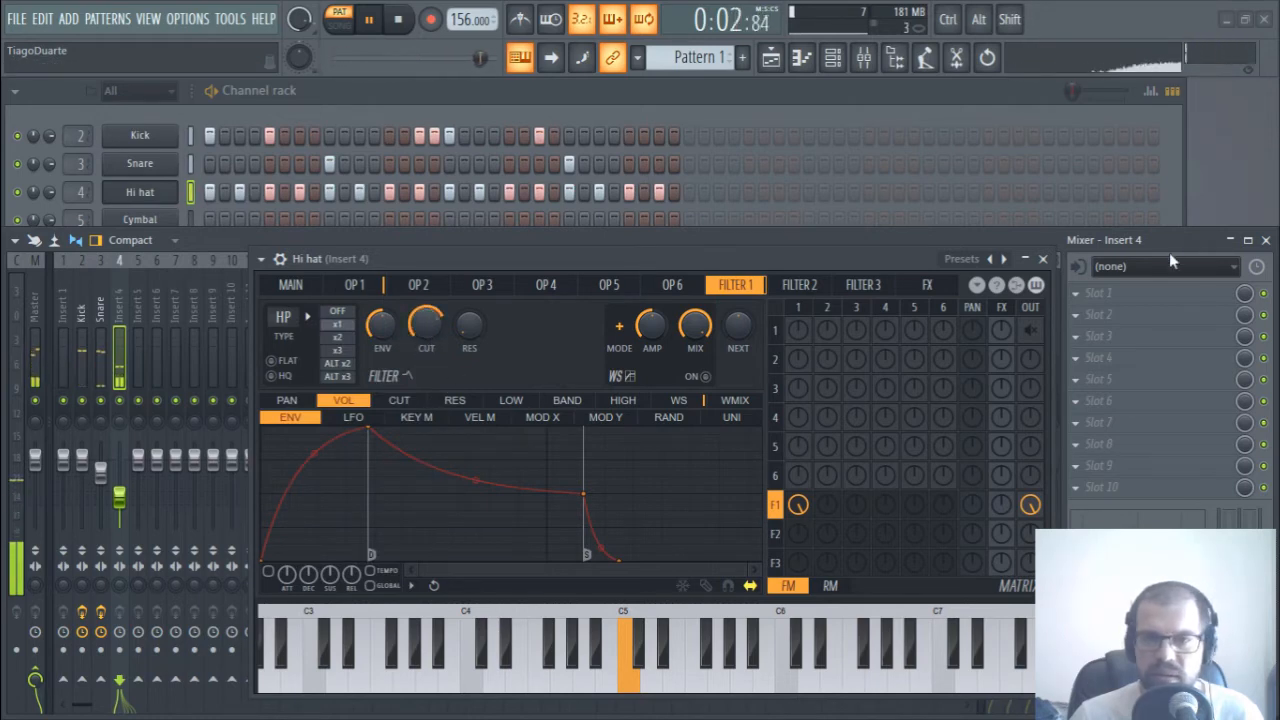
- Lower the Hi hat's mixer volume slightly more and rename mixer track 4 as Hi hat
{"action": "left_click", "coordinate": [1043, 258]}
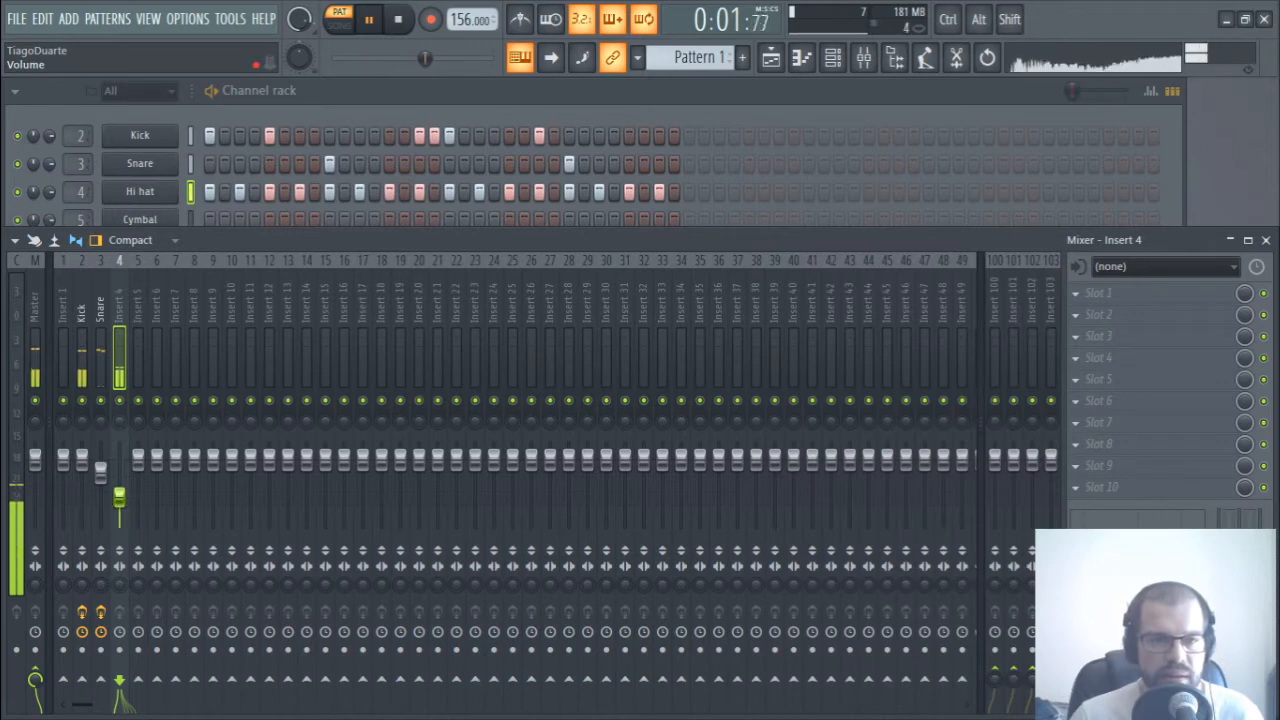
{"action": "double_click", "coordinate": [119, 305]}
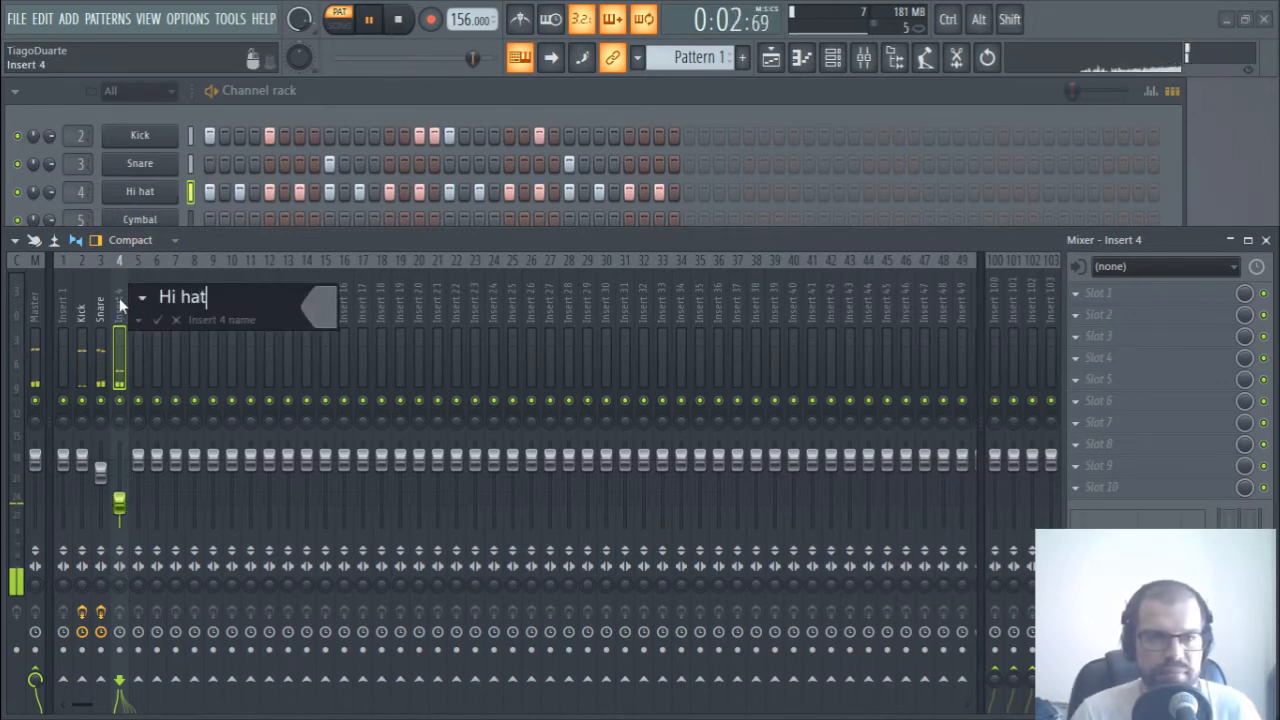
{"action": "type", "text": "Hi hat"}
{"action": "key", "text": "Return"}
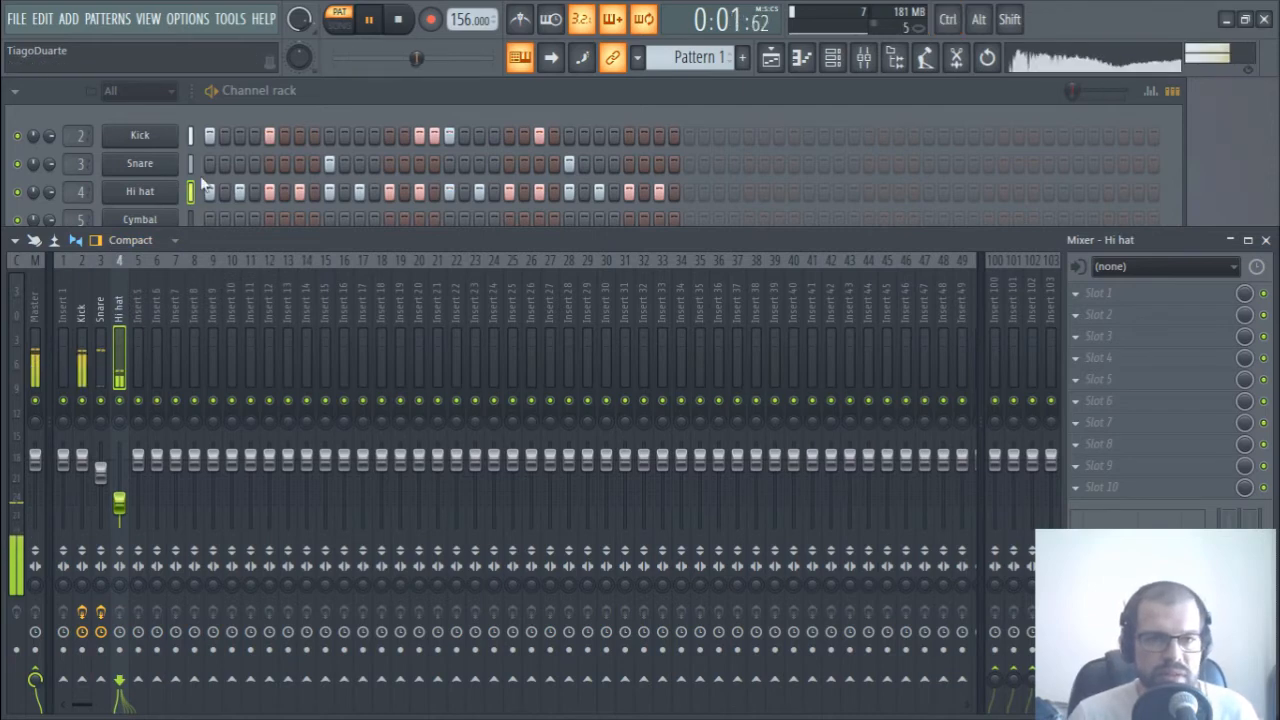
- Rename mixer track 5 as Cymbal
{"action": "left_click", "coordinate": [342, 92]}
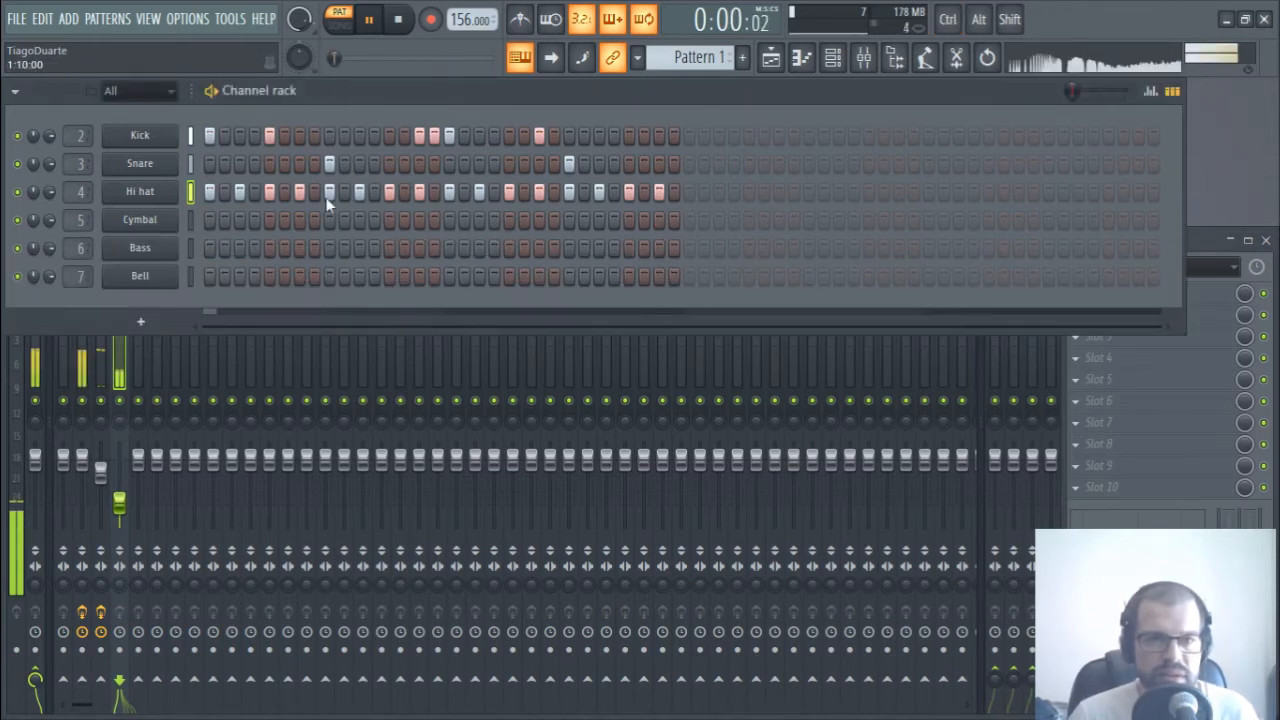
{"action": "left_click", "coordinate": [1213, 240]}
{"action": "double_click", "coordinate": [137, 305]}
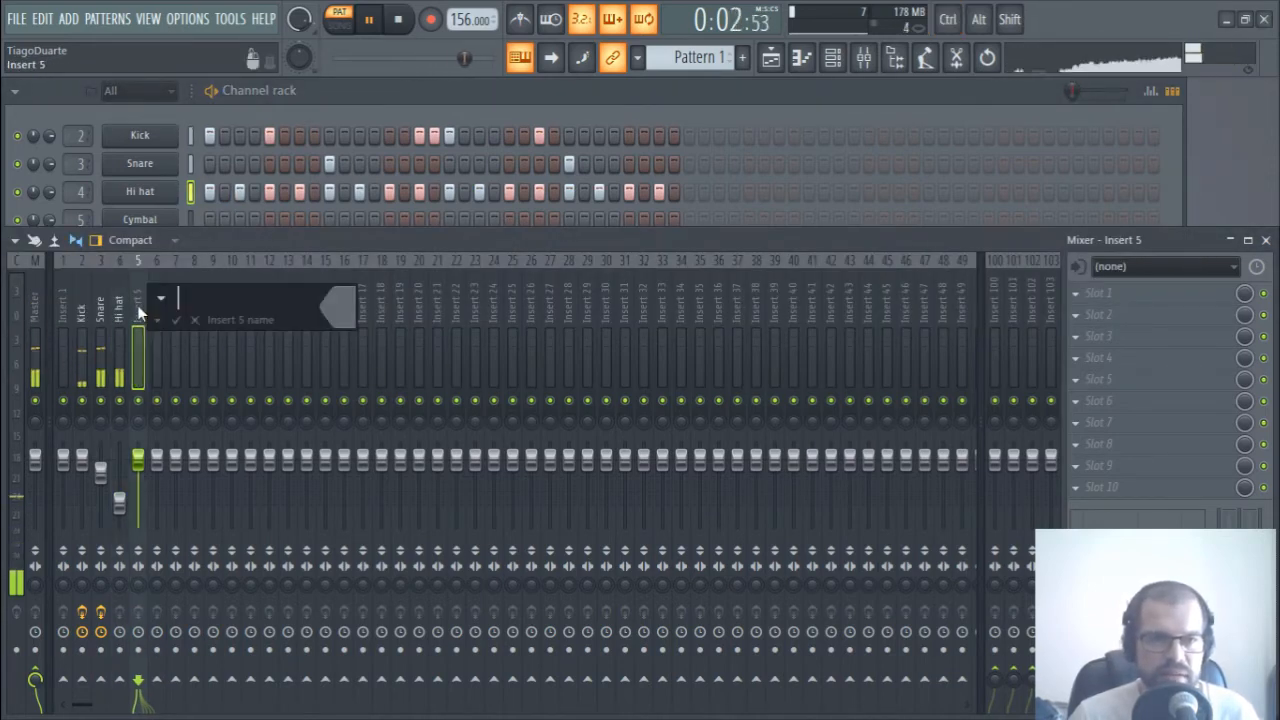
{"action": "type", "text": "Cum"}
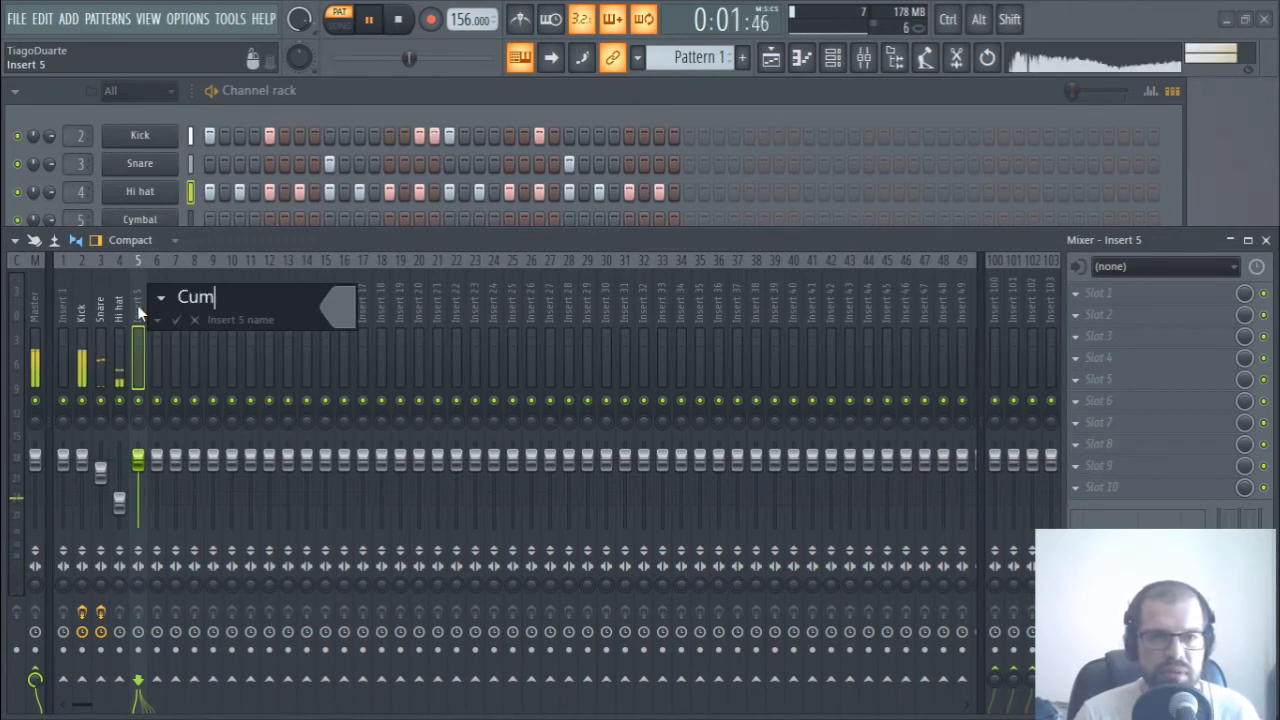
{"action": "key", "text": "BackSpace"}
{"action": "key", "text": "BackSpace"}
{"action": "type", "text": "u"}
{"action": "key", "text": "BackSpace"}
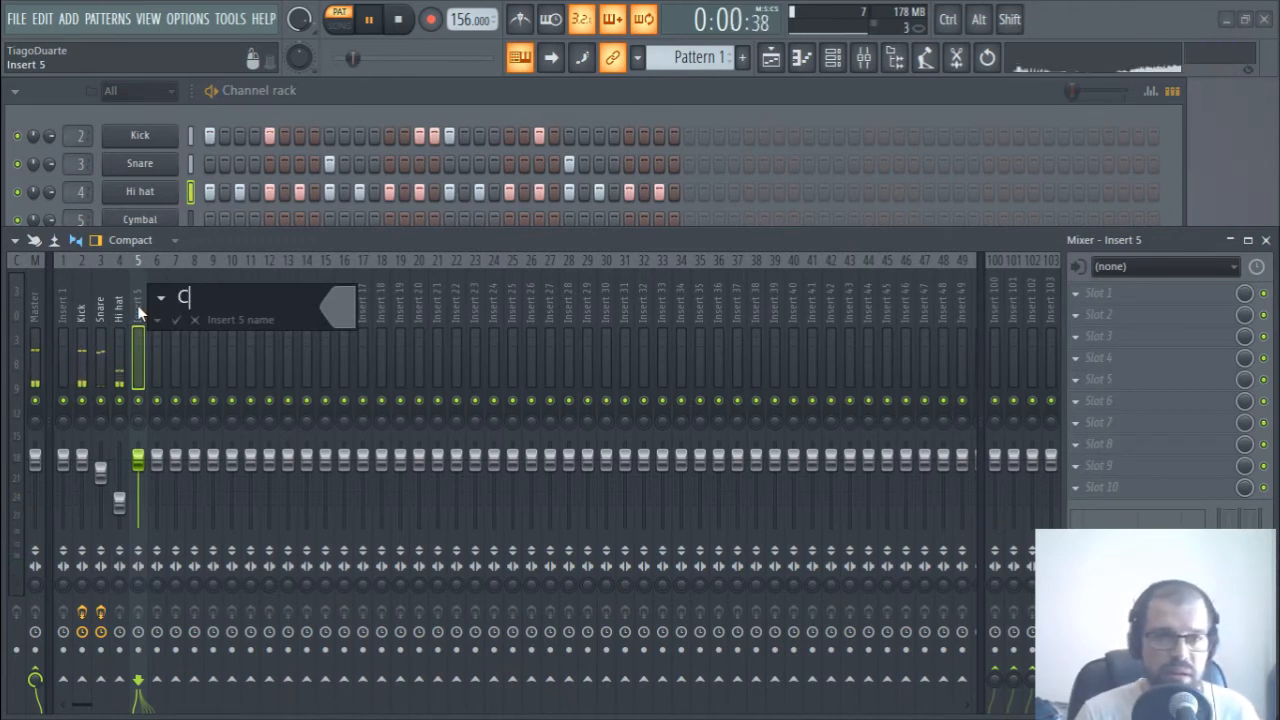
{"action": "type", "text": "ymbal"}
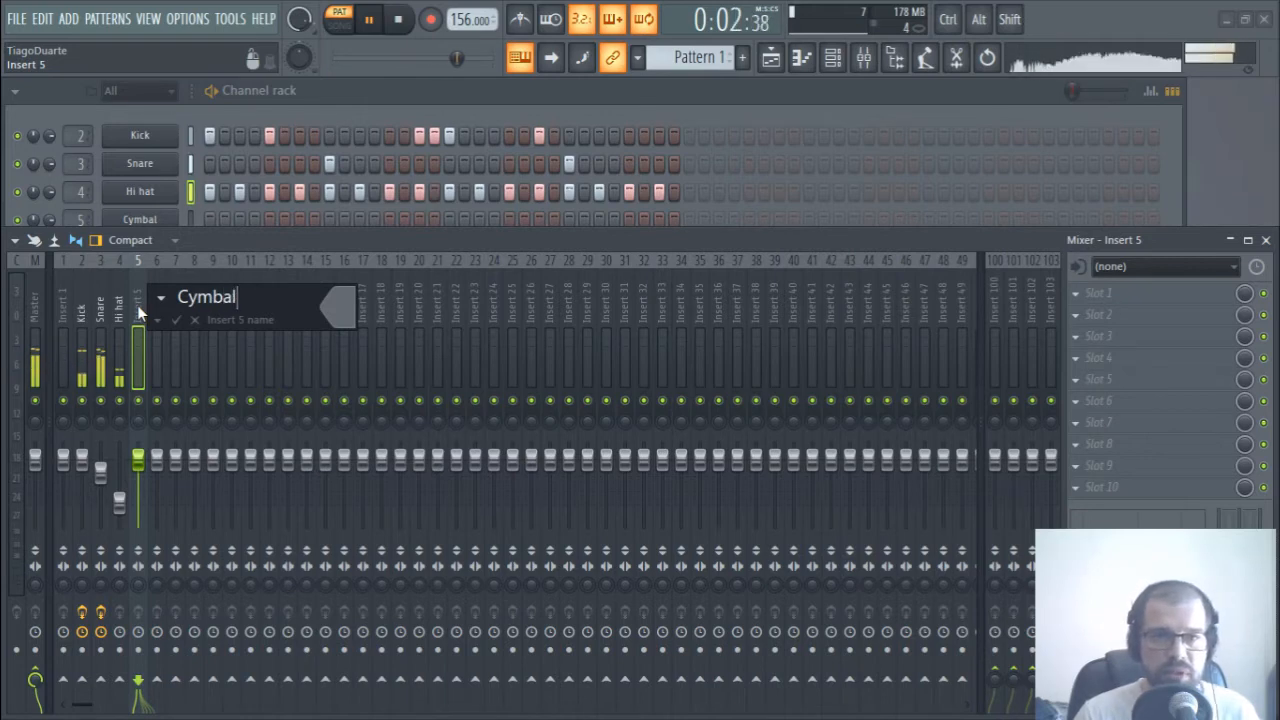
{"action": "key", "text": "Tab"}
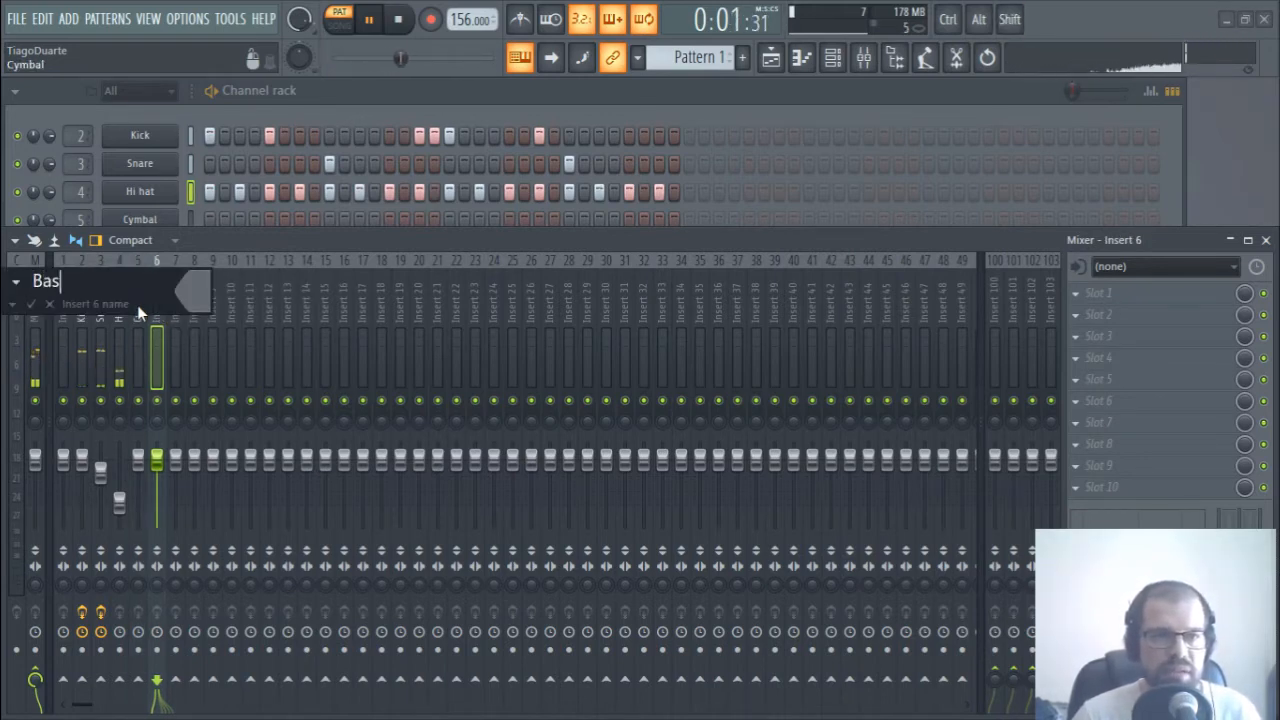
- Name mixer track 6 Bass and mixer track 7 Bell
{"action": "type", "text": "Bas"}
{"action": "key", "text": "Tab"}
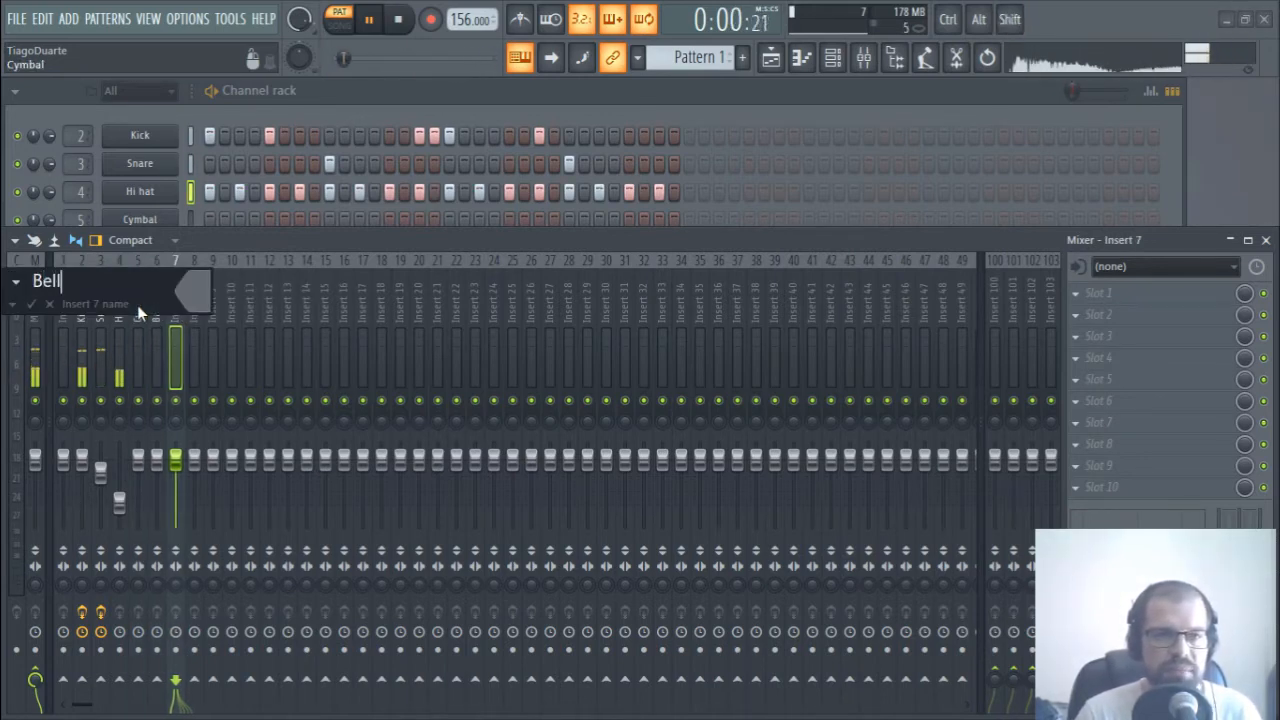
{"action": "type", "text": "Bell"}
{"action": "key", "text": "Return"}
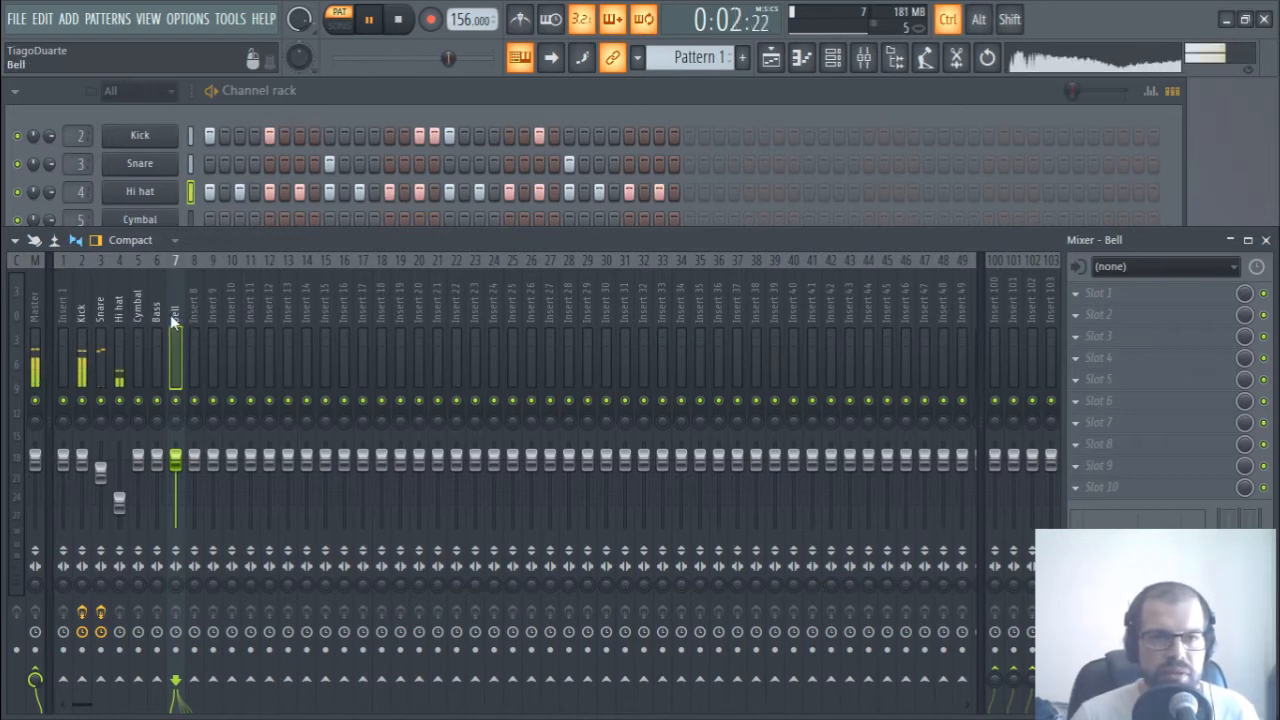
- Route the Kick through Bell mixer tracks only to track 1 and name that track Mix
{"action": "left_click_drag", "start_coordinate": [170, 314], "coordinate": [79, 320]}
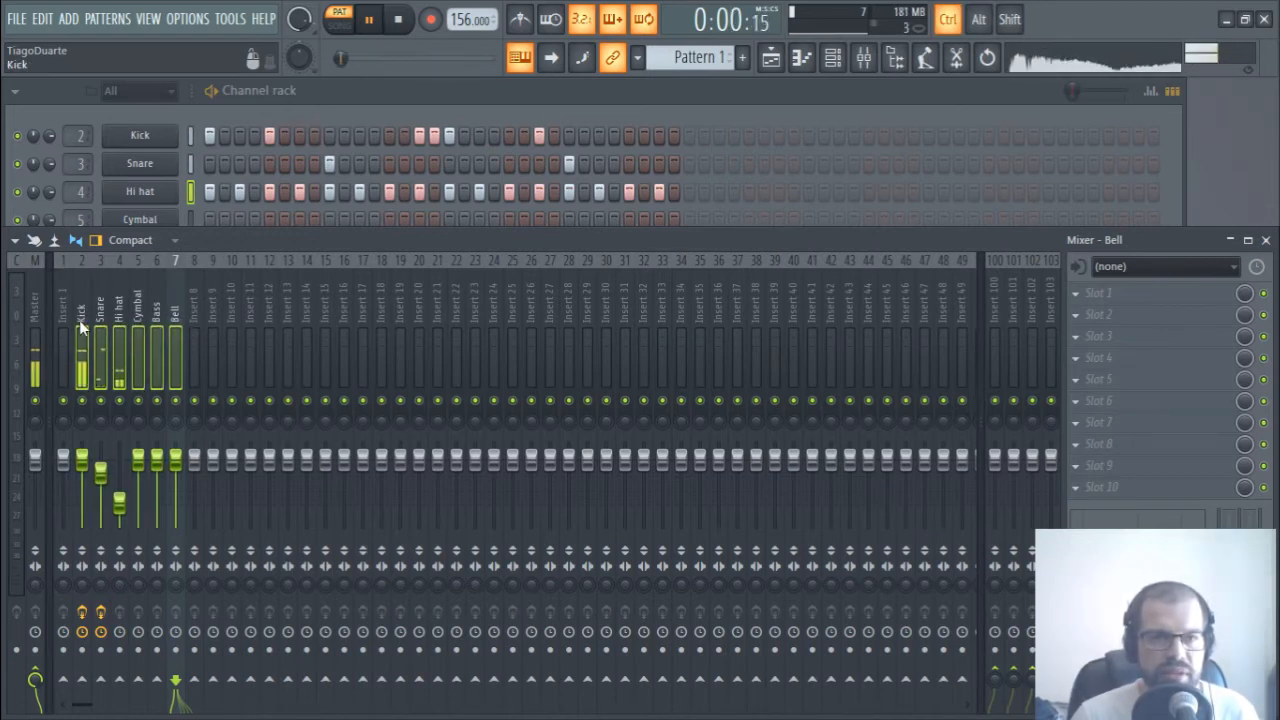
{"action": "right_click", "coordinate": [62, 680]}
{"action": "left_click", "coordinate": [115, 650]}
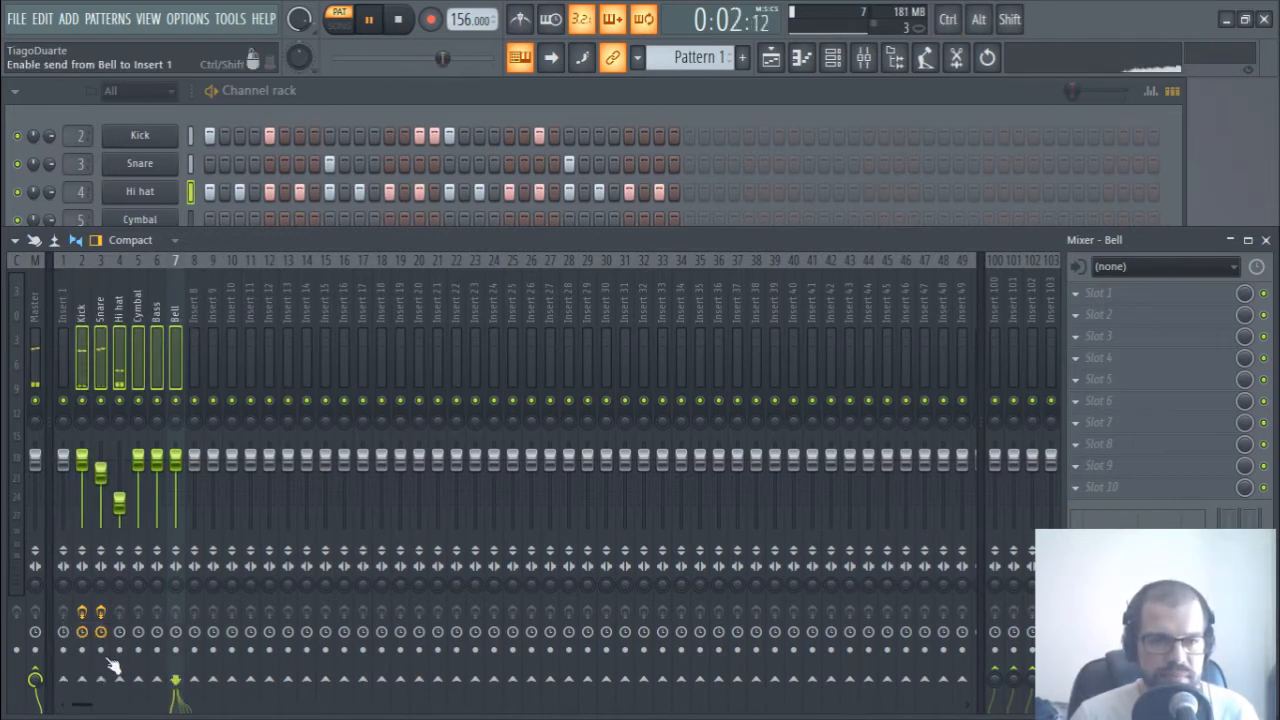
{"action": "double_click", "coordinate": [62, 305]}
{"action": "type", "text": "Mix"}
{"action": "key", "text": "Return"}
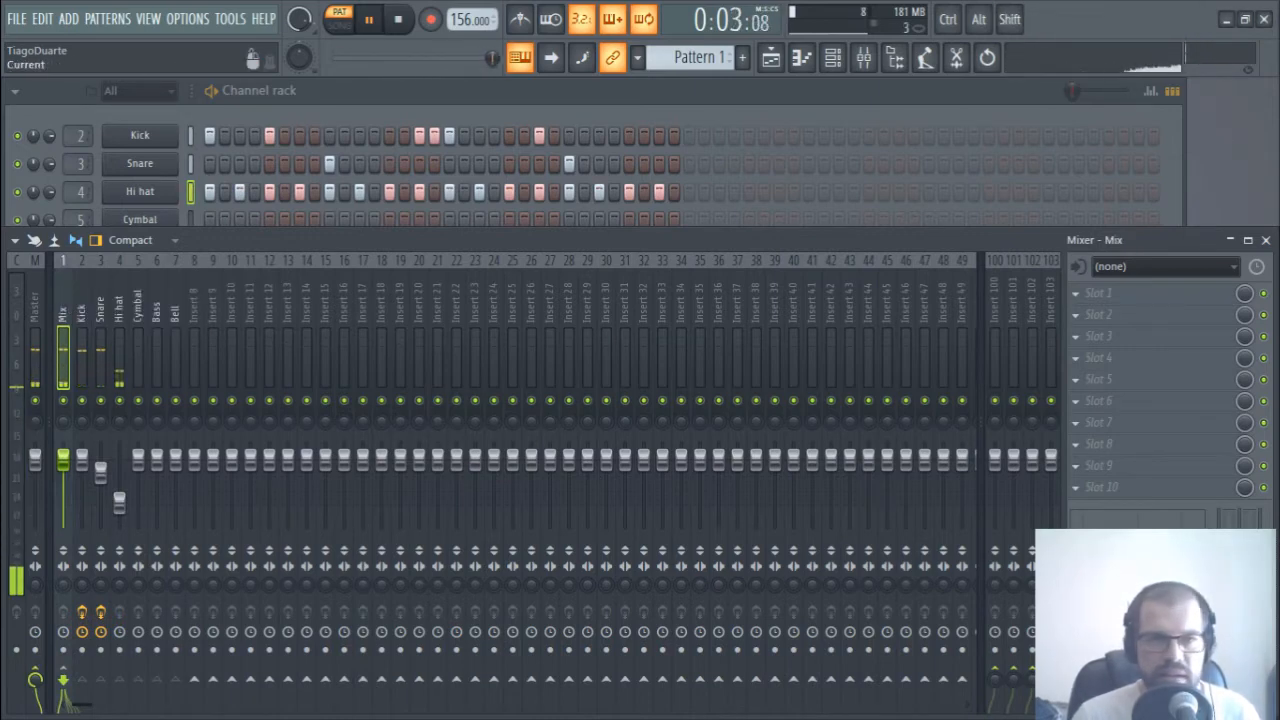
- Load AIR Maximizer into the last effect slot of the Master track
{"action": "left_click", "coordinate": [38, 303]}
{"action": "left_click", "coordinate": [1098, 293]}
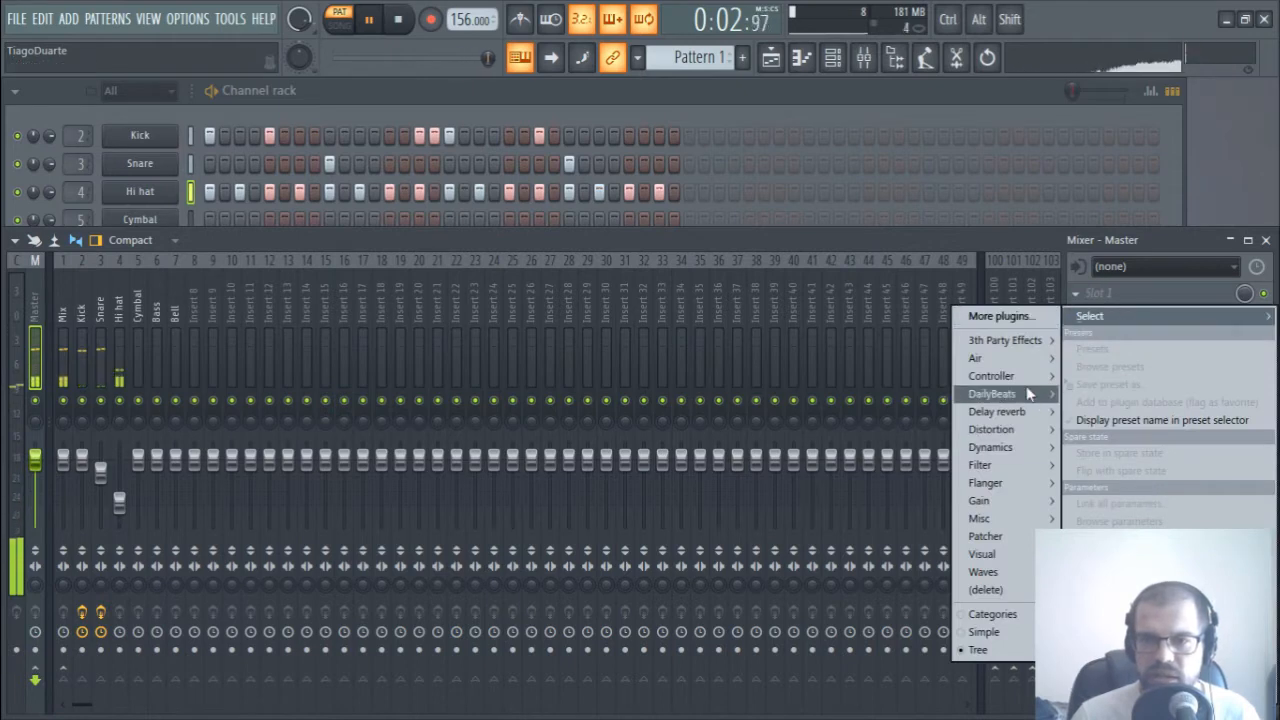
{"action": "mouse_move", "coordinate": [975, 358]}
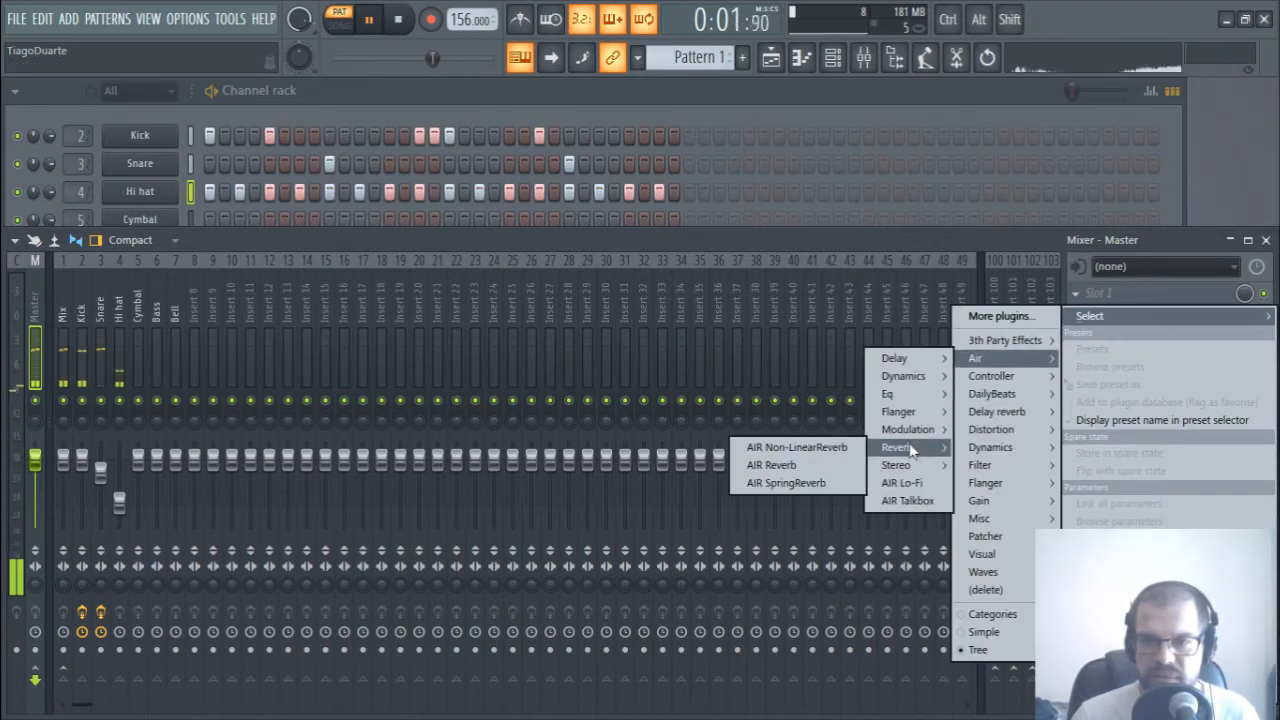
{"action": "mouse_move", "coordinate": [926, 387]}
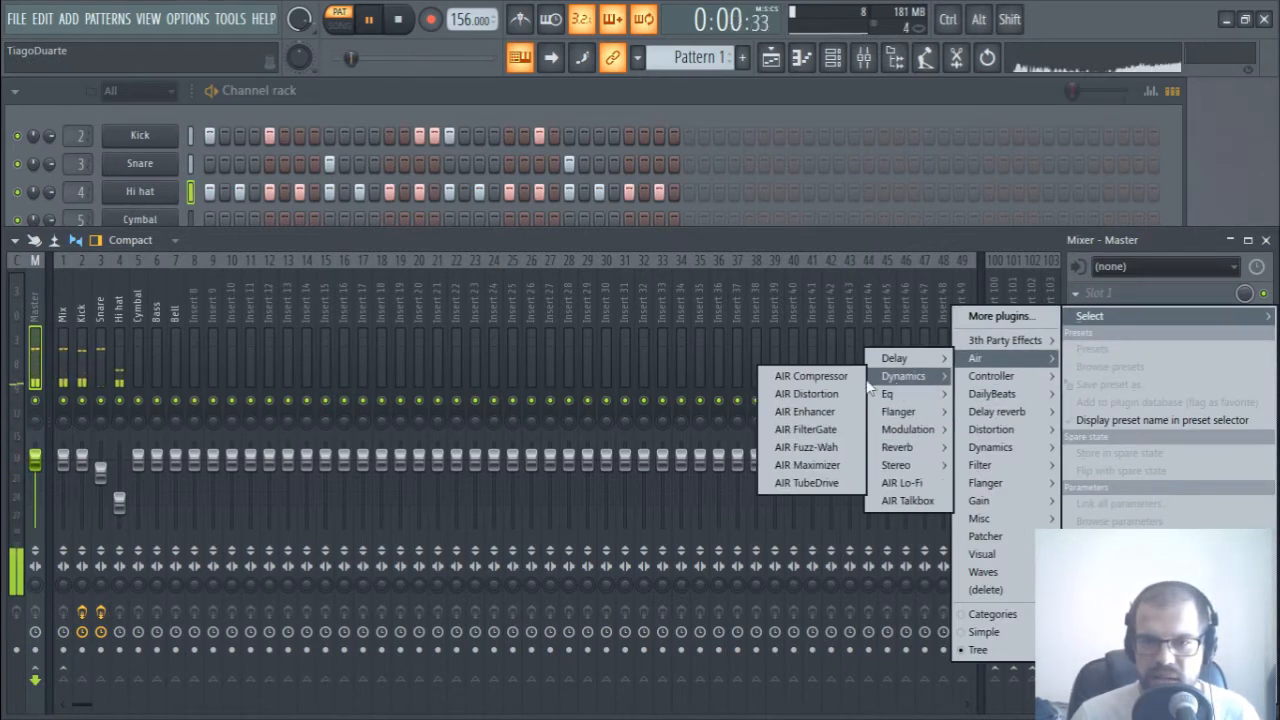
{"action": "left_click", "coordinate": [818, 467]}
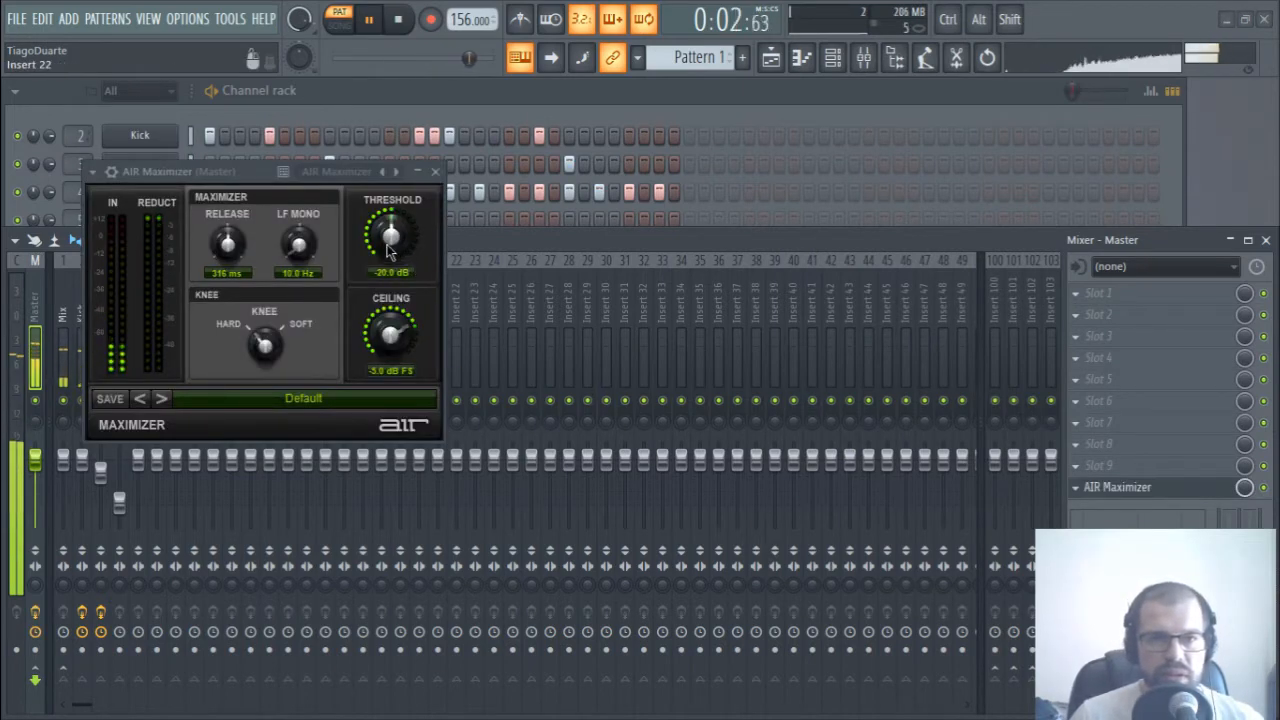
- Set the Maximizer's ceiling to 0.0 dB and its threshold to -3.2 dB, closing the plugin when done
{"action": "left_click_drag", "start_coordinate": [393, 205], "coordinate": [400, 141]}
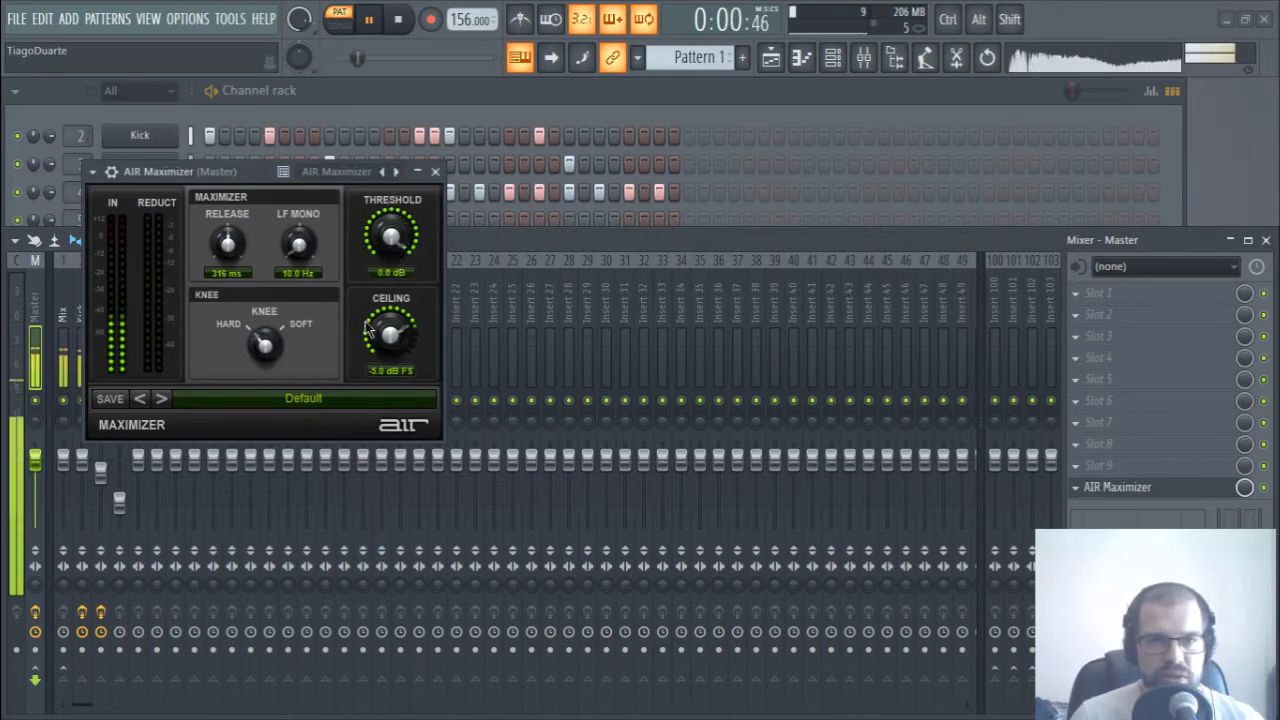
{"action": "left_click_drag", "start_coordinate": [388, 348], "coordinate": [392, 285]}
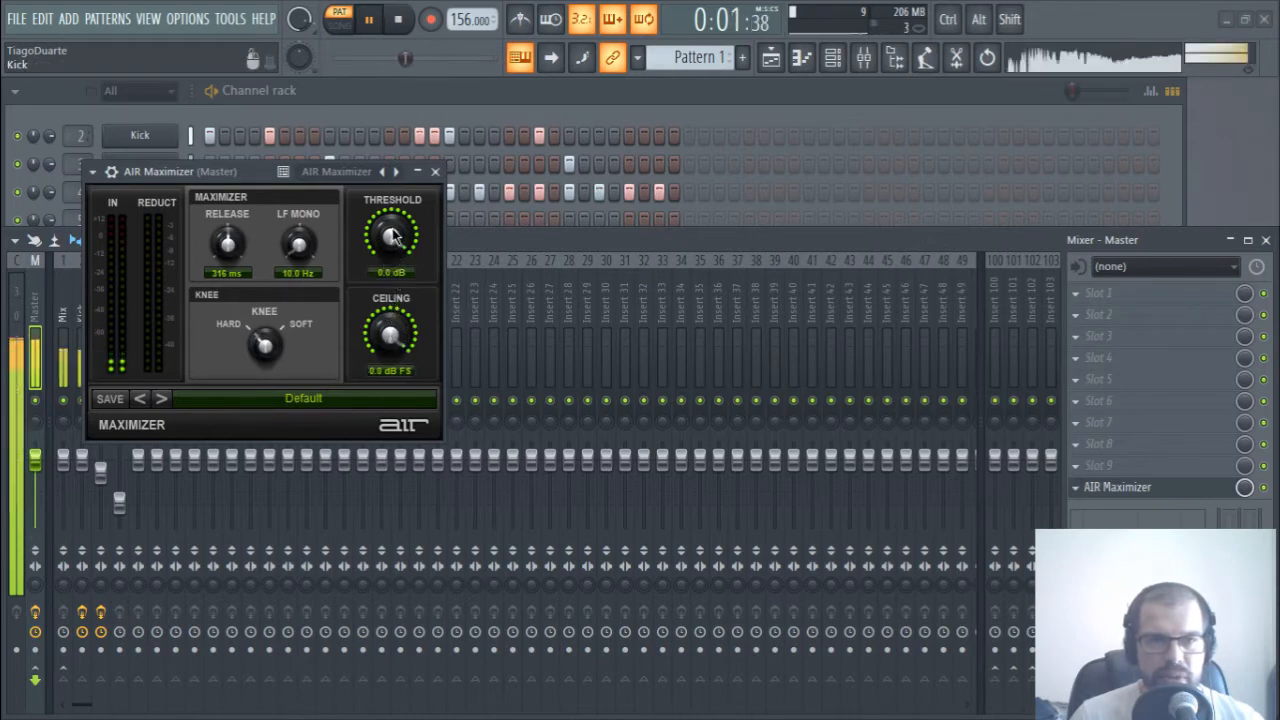
{"action": "left_click_drag", "start_coordinate": [396, 235], "coordinate": [397, 248]}
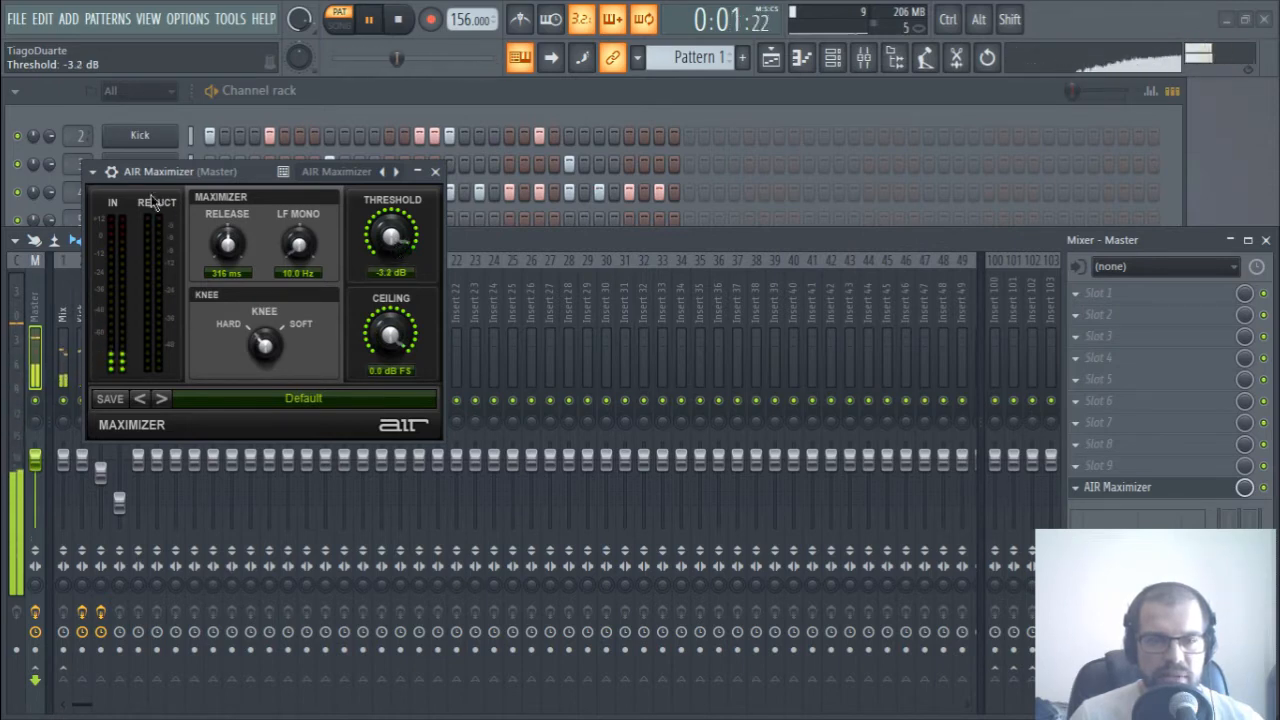
{"action": "left_click", "coordinate": [435, 171]}
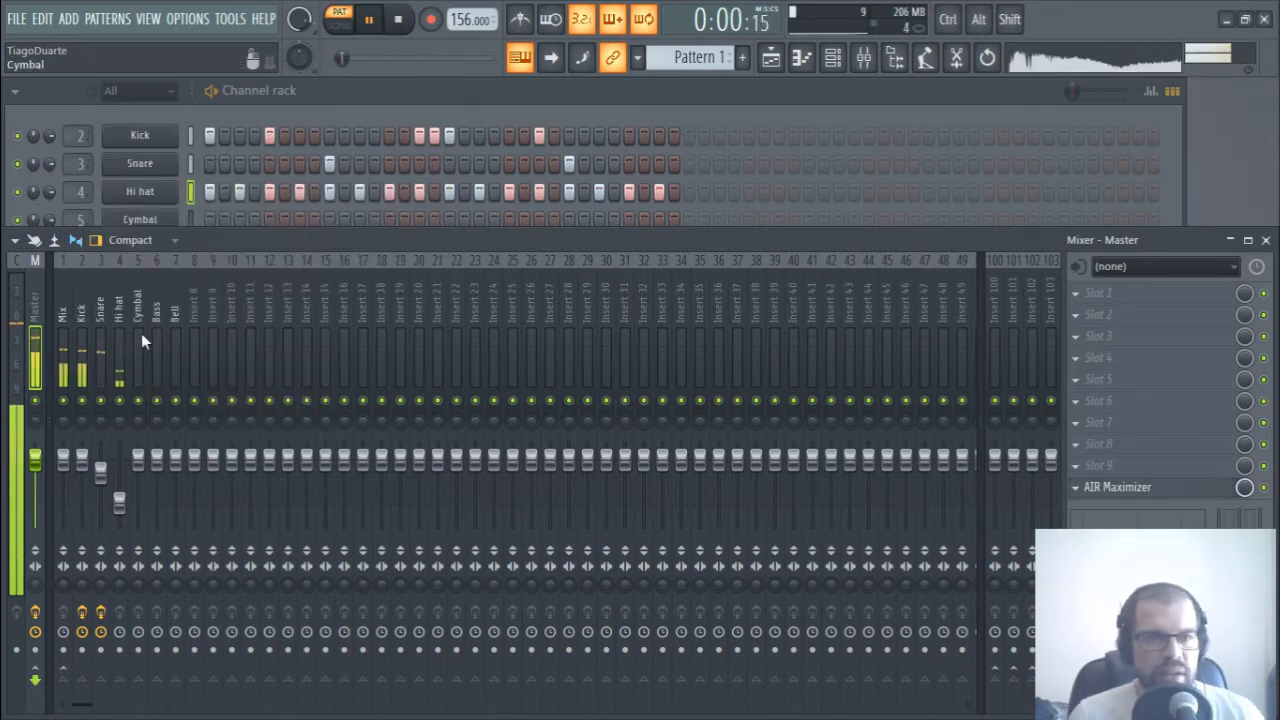
- Isolate the Kick track and cut its FidelityEQ low-mid band by 3 dB at about 558 Hz
{"action": "left_click", "coordinate": [80, 320]}
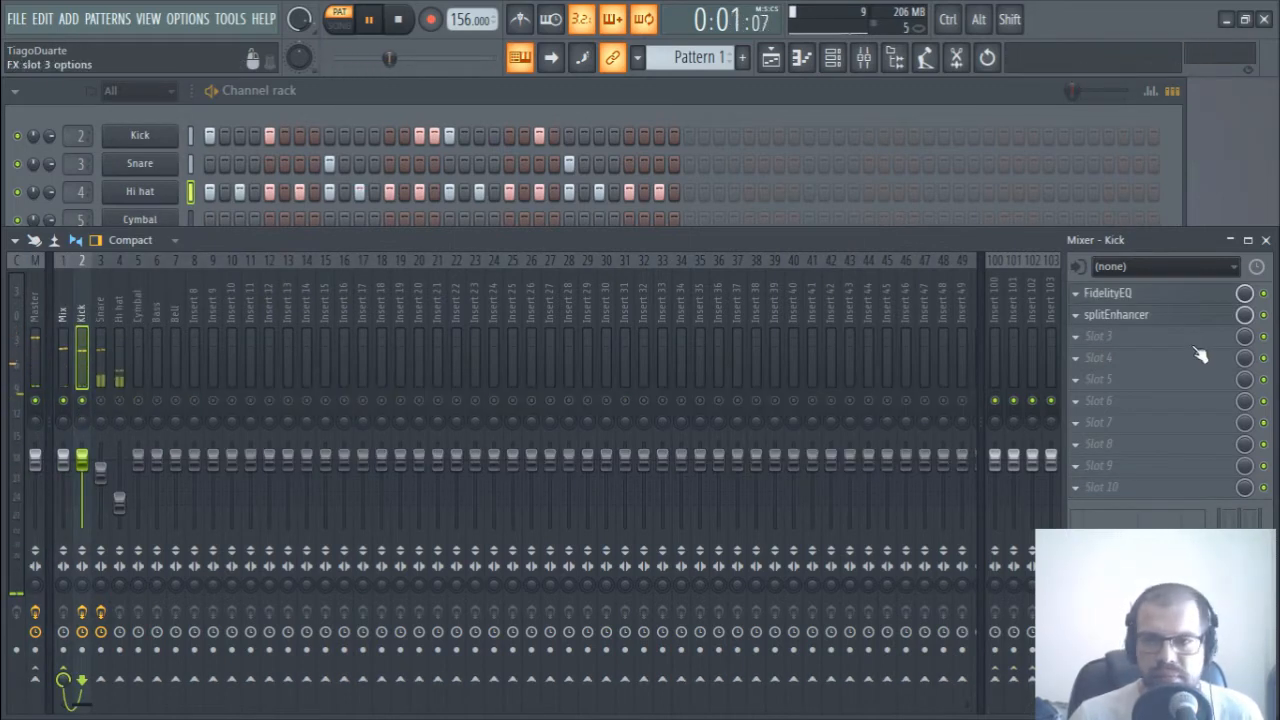
{"action": "left_click", "coordinate": [1136, 295]}
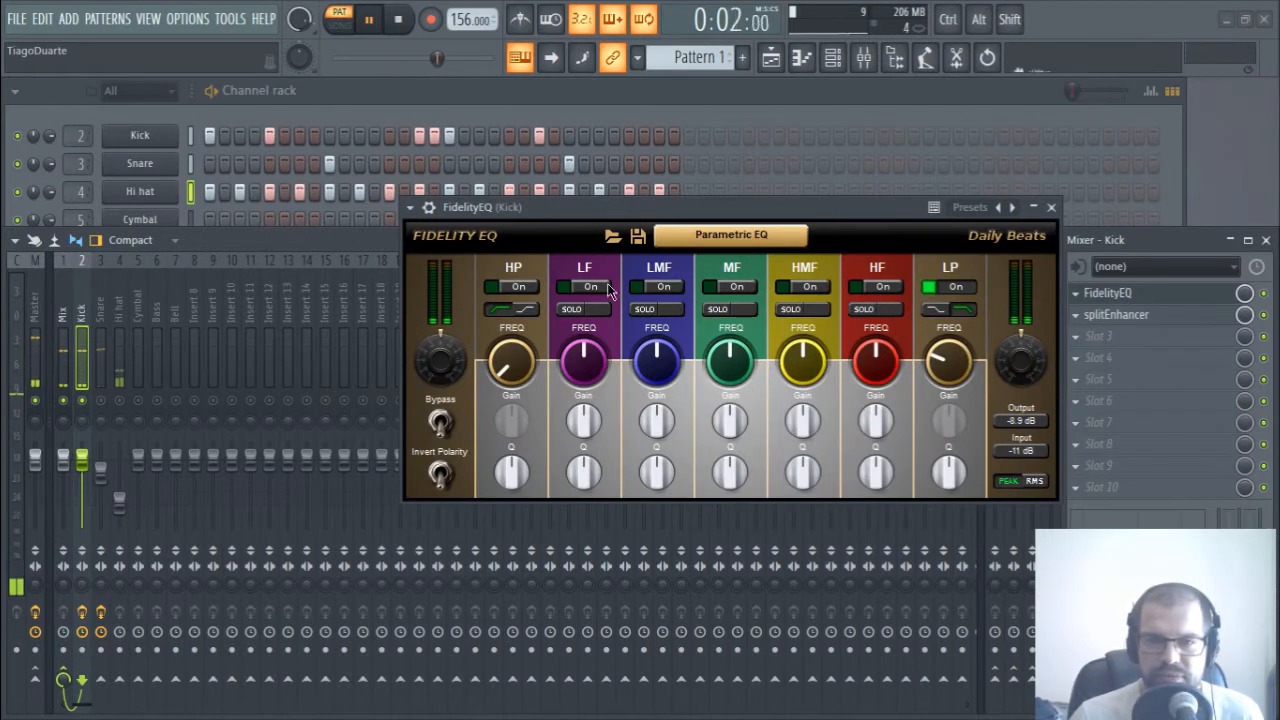
{"action": "left_click", "coordinate": [644, 309]}
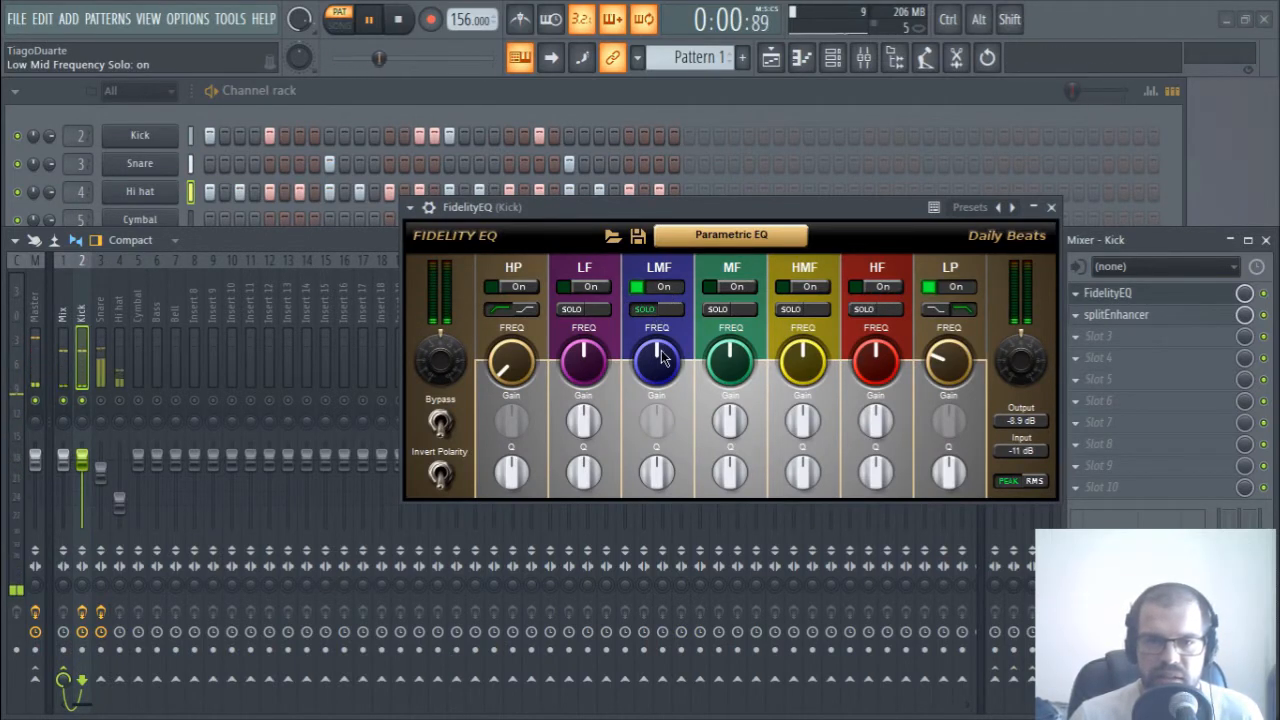
{"action": "left_click_drag", "start_coordinate": [660, 360], "coordinate": [673, 342]}
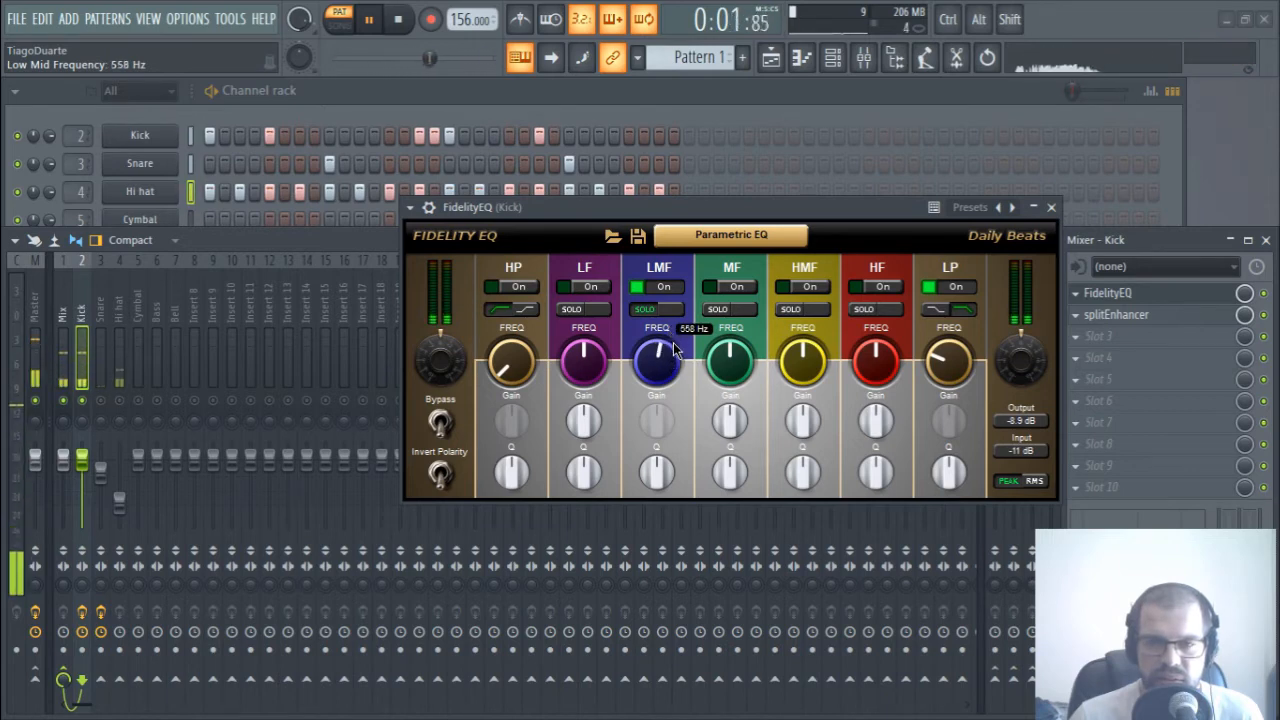
{"action": "left_click_drag", "start_coordinate": [651, 414], "coordinate": [668, 441]}
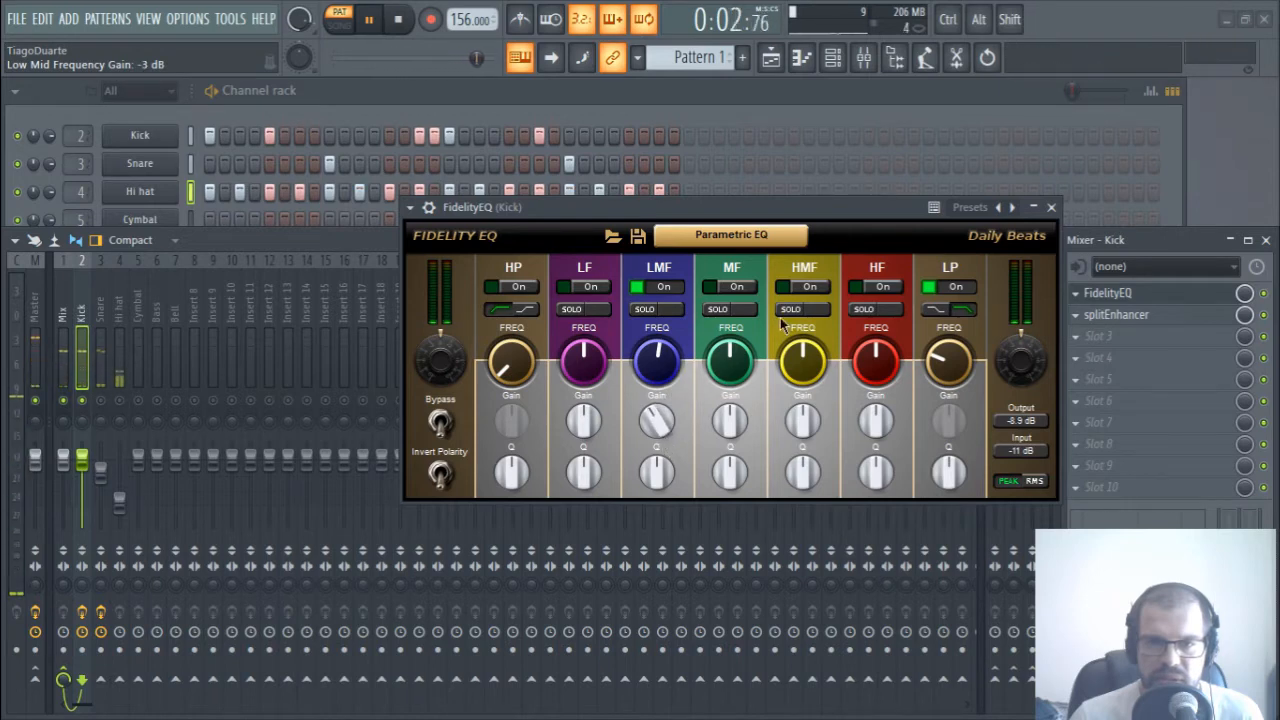
- Enable the Kick EQ's high-mid band, lower its frequency, set its Q to 0.6 and reduce its gain
{"action": "left_click", "coordinate": [806, 292]}
{"action": "left_click", "coordinate": [806, 308]}
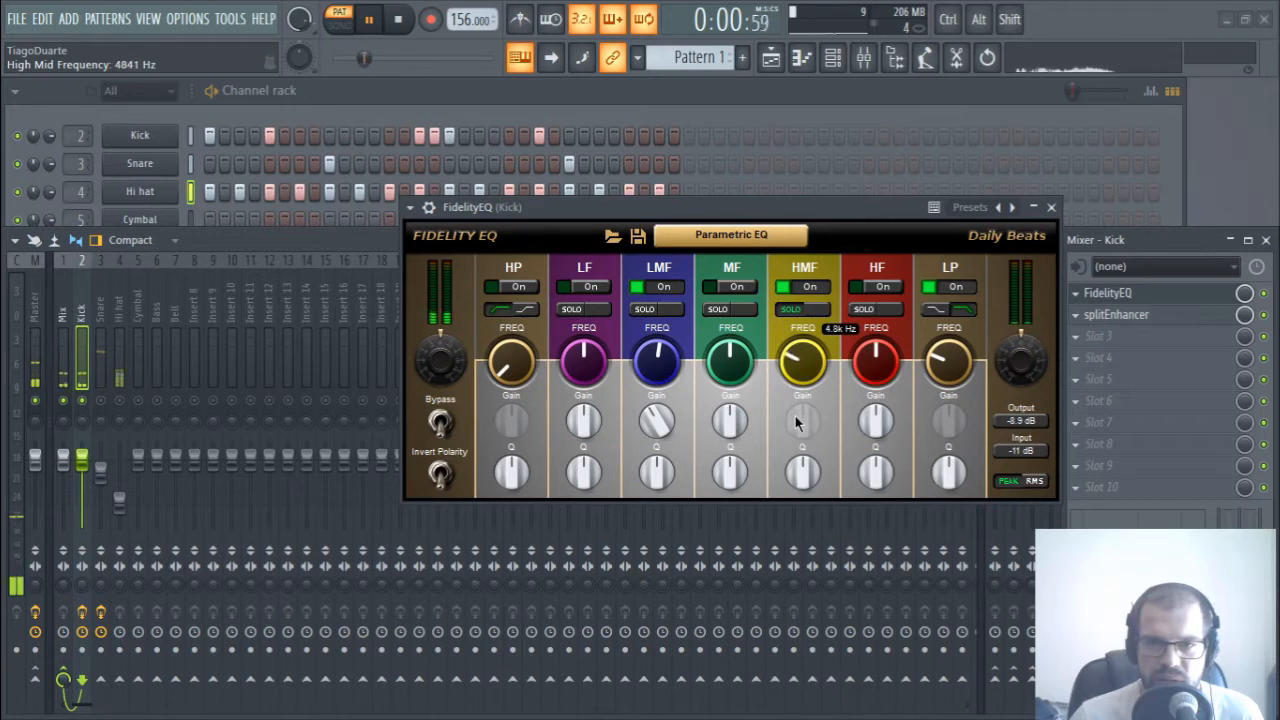
{"action": "left_click_drag", "start_coordinate": [800, 436], "coordinate": [806, 490]}
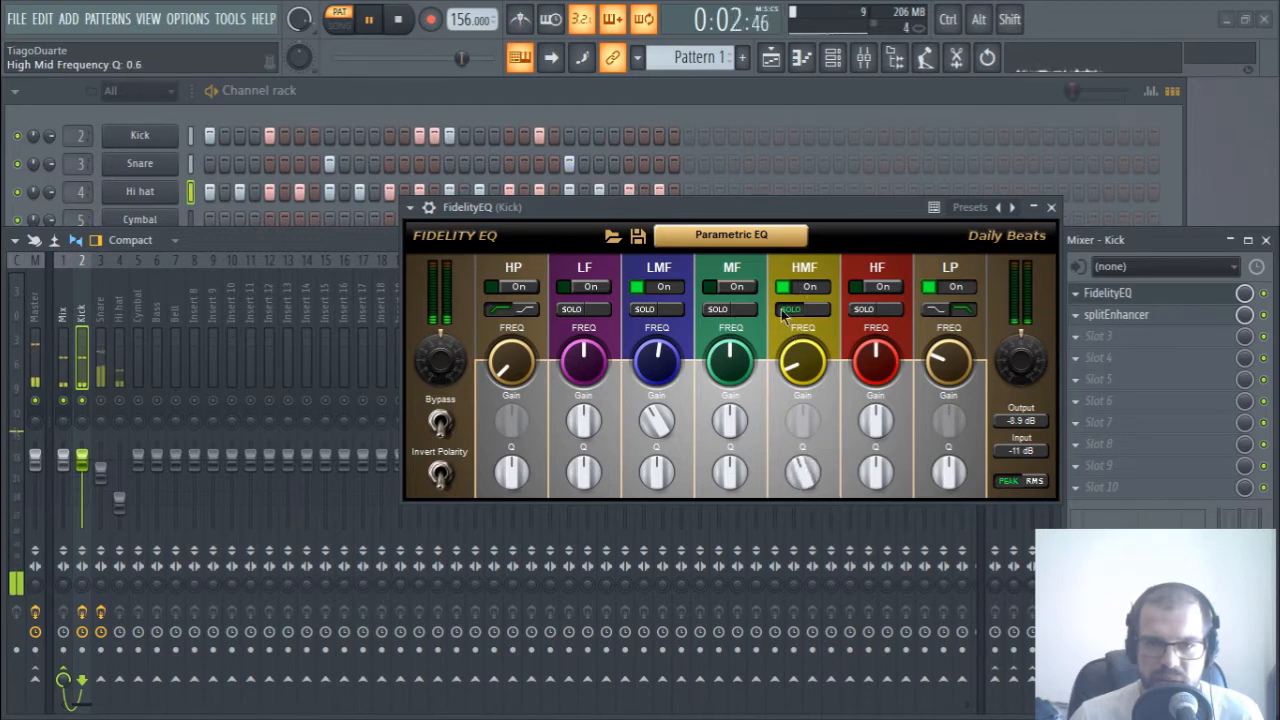
{"action": "left_click_drag", "start_coordinate": [802, 423], "coordinate": [793, 481]}
{"action": "left_click", "coordinate": [1054, 210]}
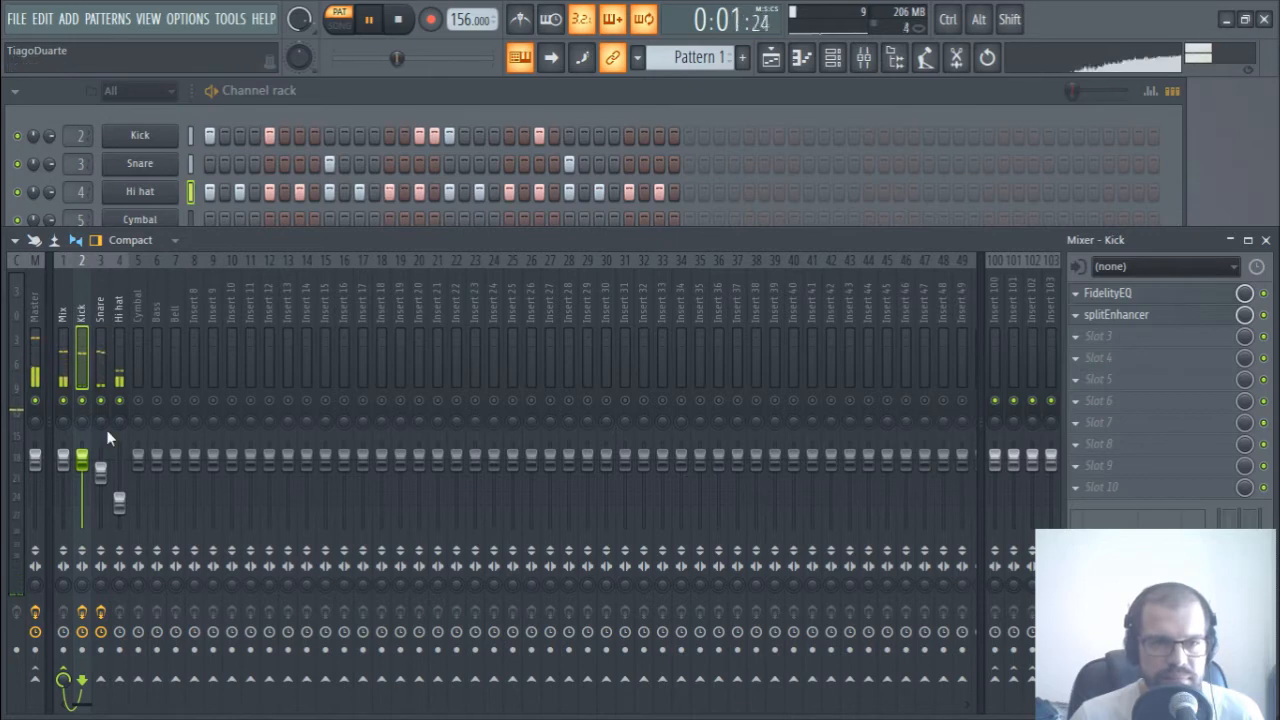
- Compare the Kick and Snare with their effects bypassed, re-enable the effects and unmute all mixer tracks
{"action": "left_click", "coordinate": [83, 614]}
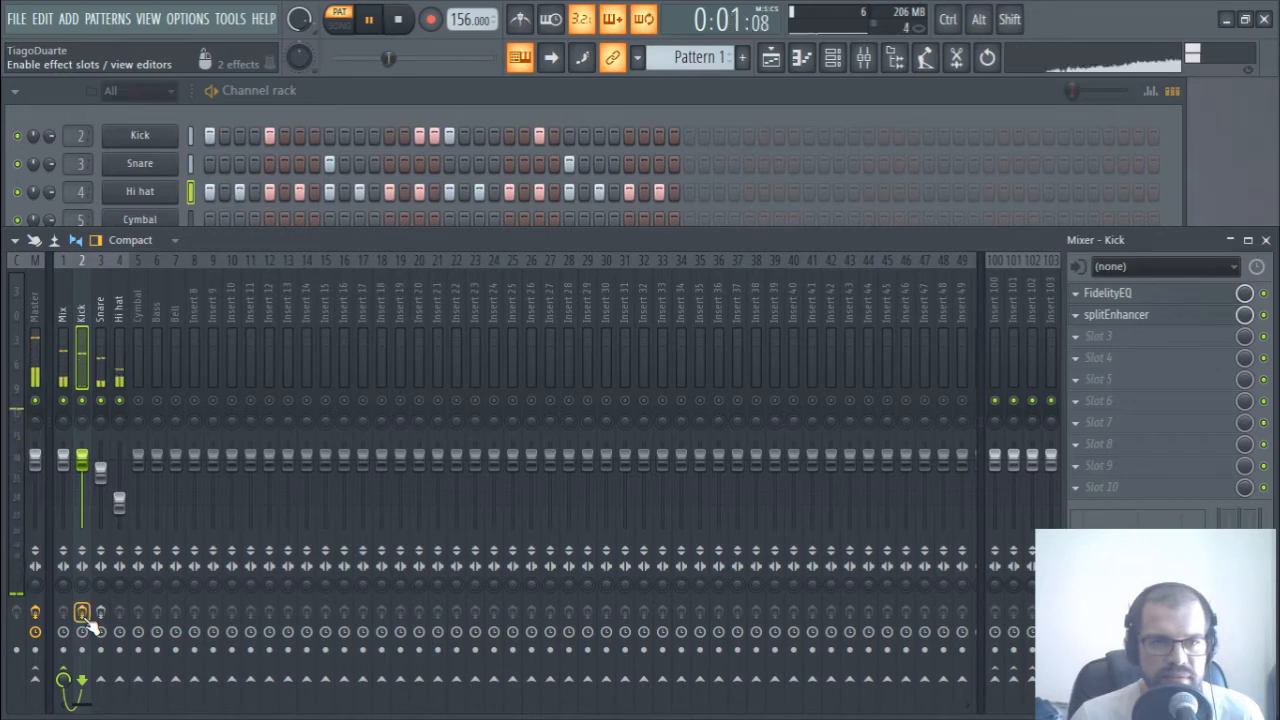
{"action": "left_click", "coordinate": [102, 614]}
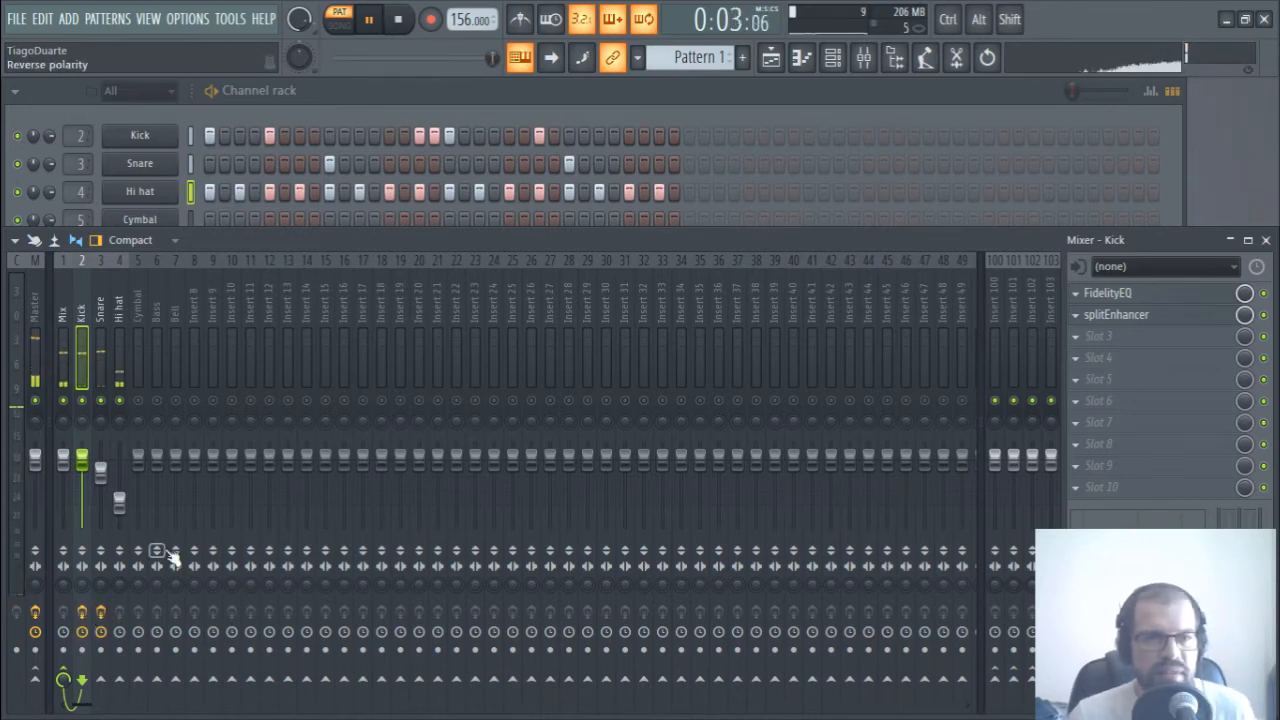
{"action": "right_click", "coordinate": [121, 401]}
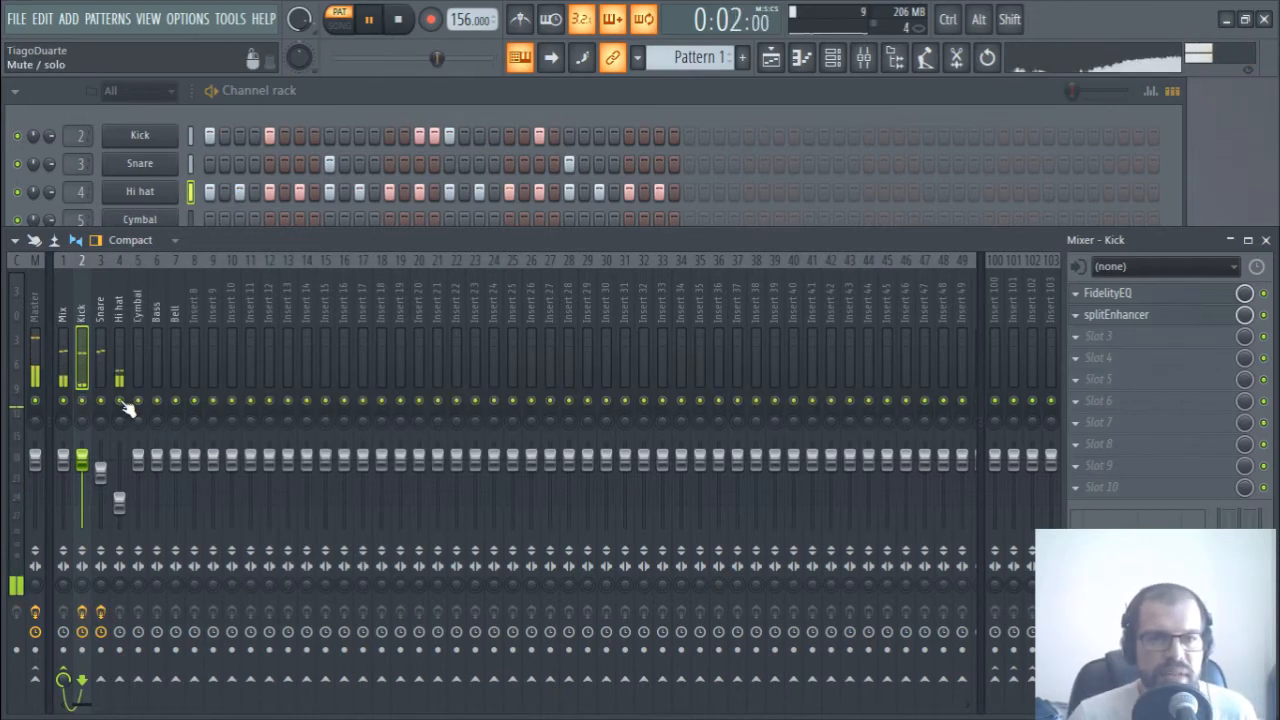
- Lower the Hi hat's mixer track volume to about 32% and add a hit on its last step, 32
{"action": "left_click", "coordinate": [119, 502]}
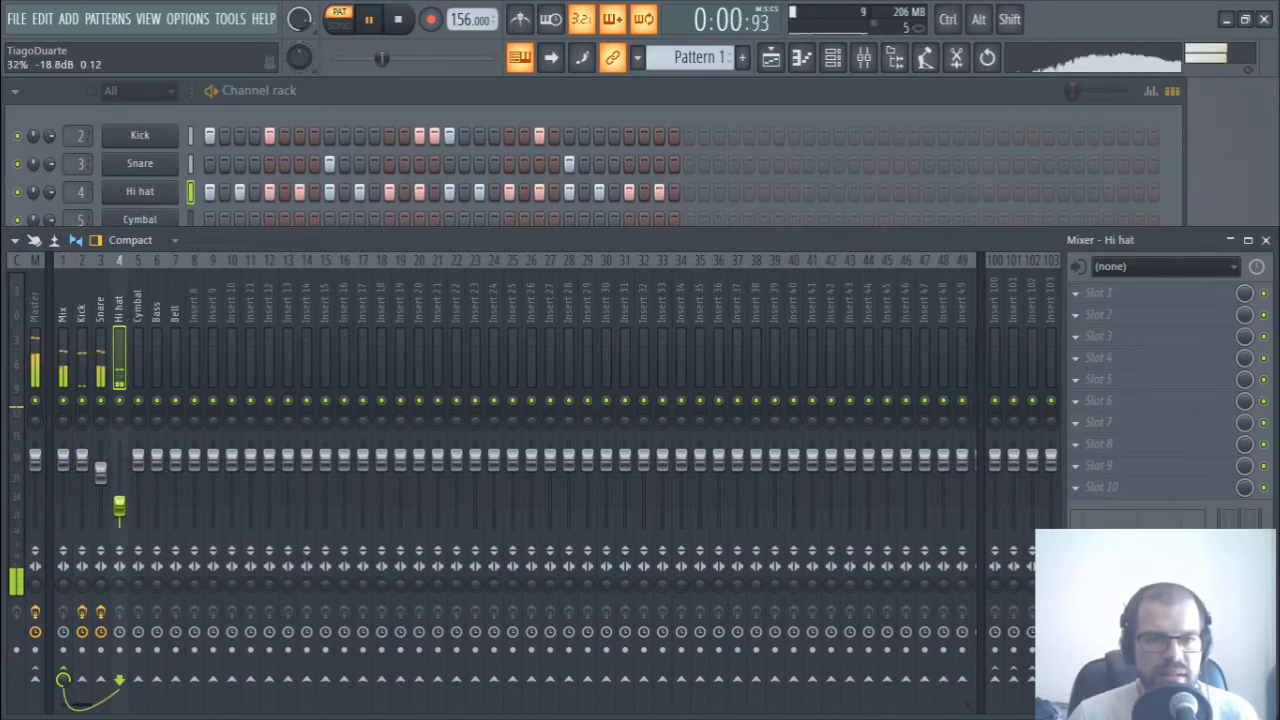
{"action": "left_click", "coordinate": [676, 178]}
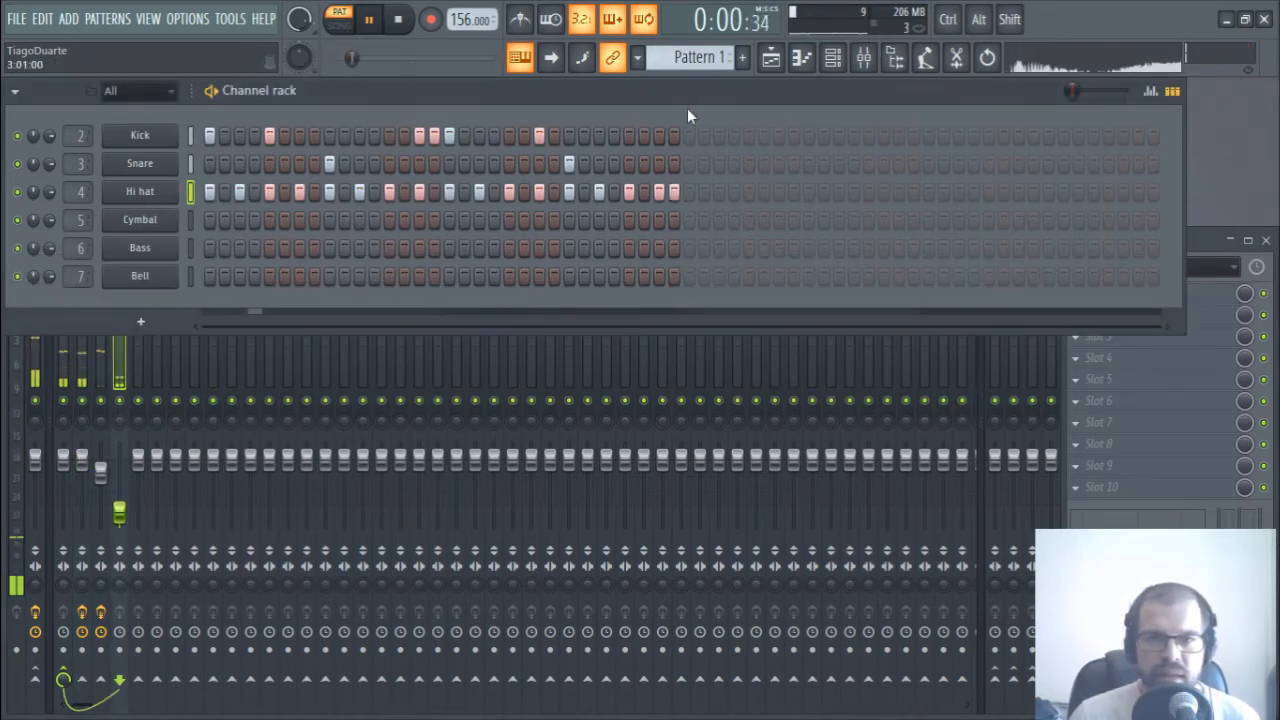
{"action": "left_click", "coordinate": [1215, 242]}
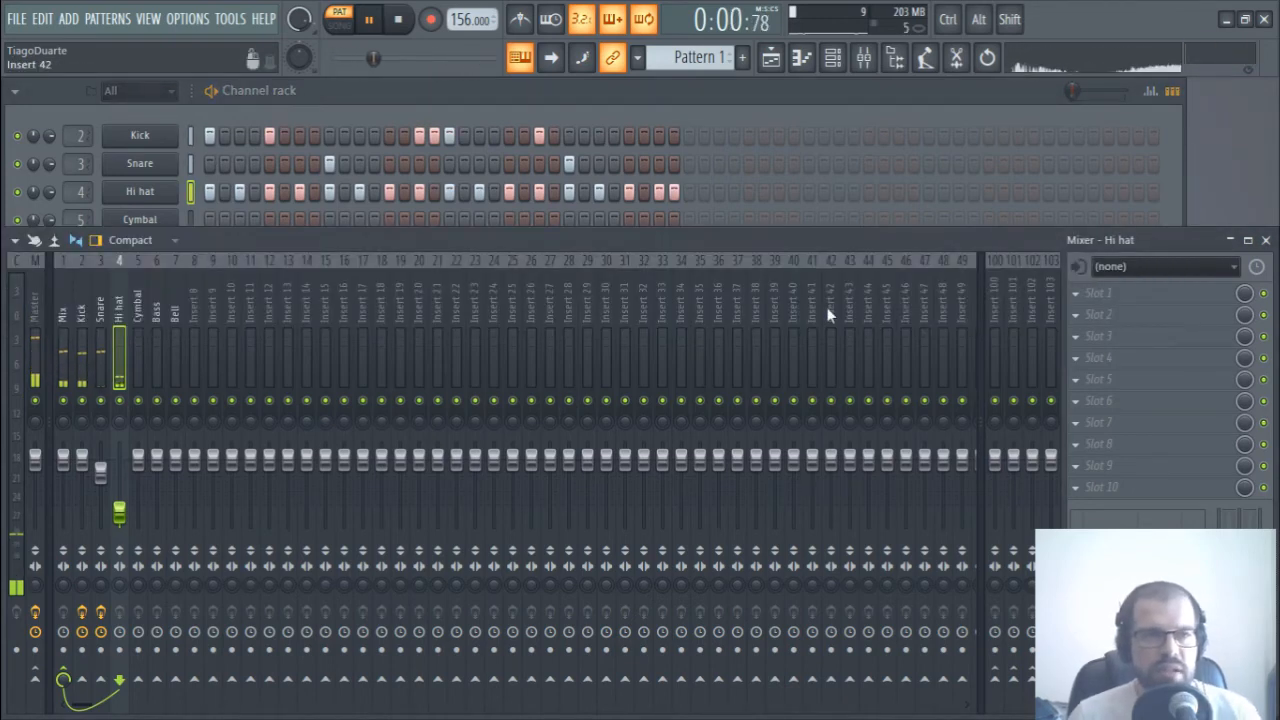
- In the Hi hat's piano roll, snap to half steps and add C5 hits half a step after steps 31 and 32
{"action": "left_click", "coordinate": [646, 190]}
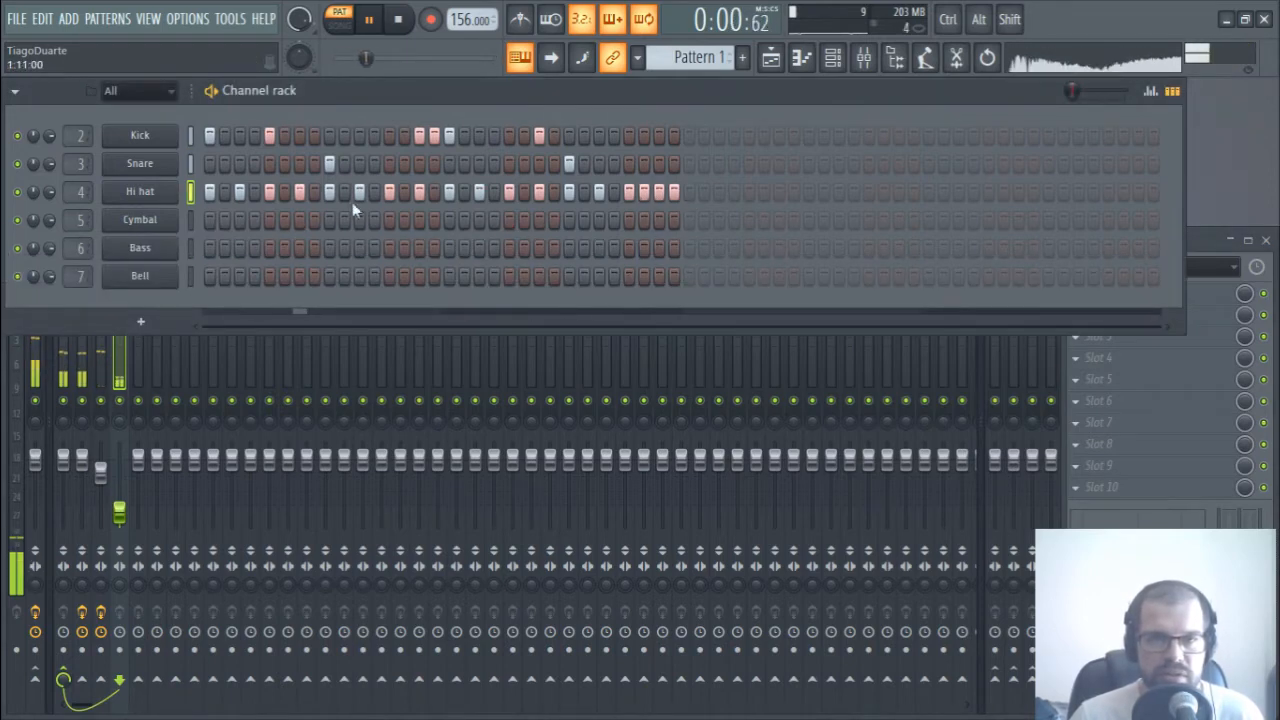
{"action": "right_click", "coordinate": [167, 196]}
{"action": "left_click", "coordinate": [285, 194]}
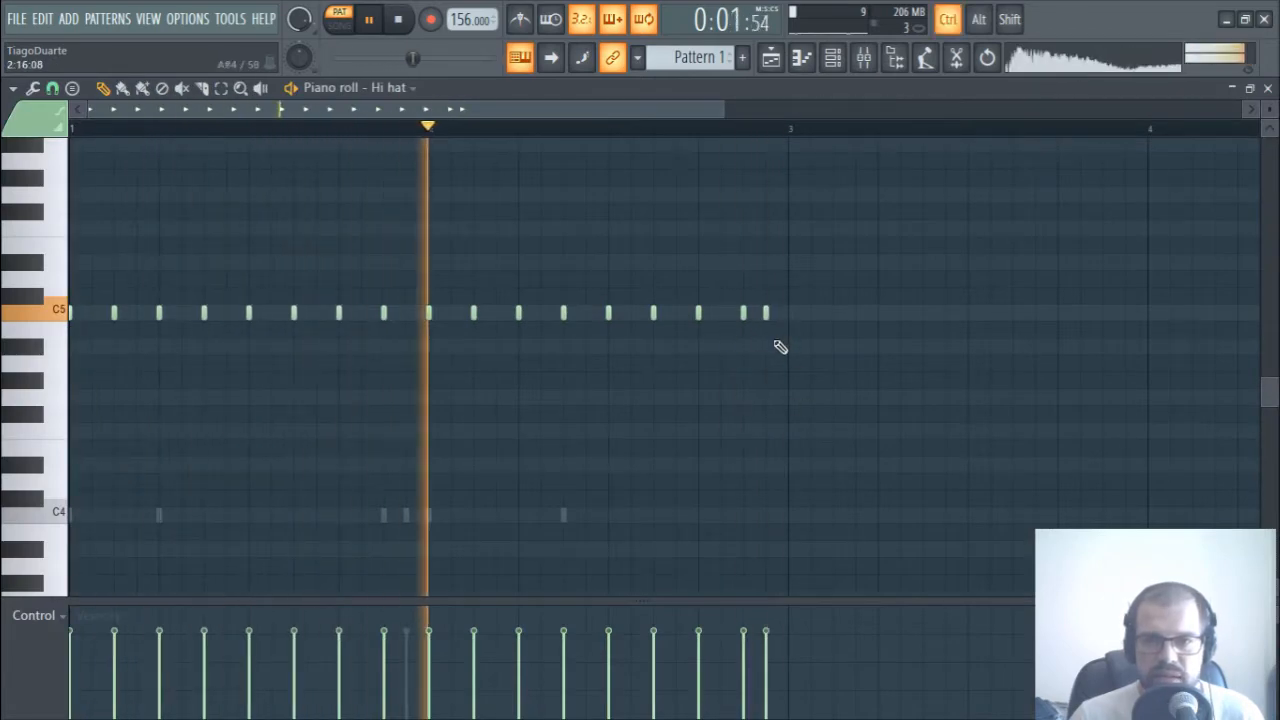
{"action": "scroll", "coordinate": [778, 348], "scroll_direction": "up", "scroll_amount": 5}
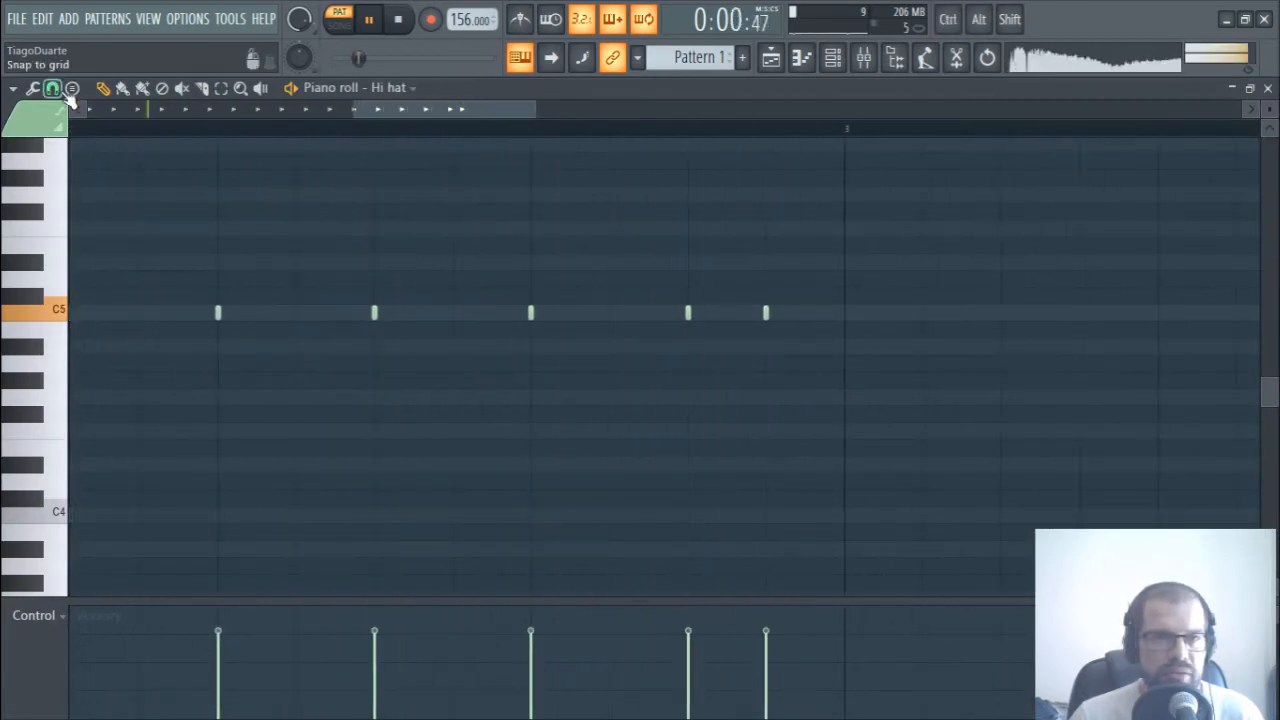
{"action": "left_click", "coordinate": [67, 91]}
{"action": "left_click", "coordinate": [92, 252]}
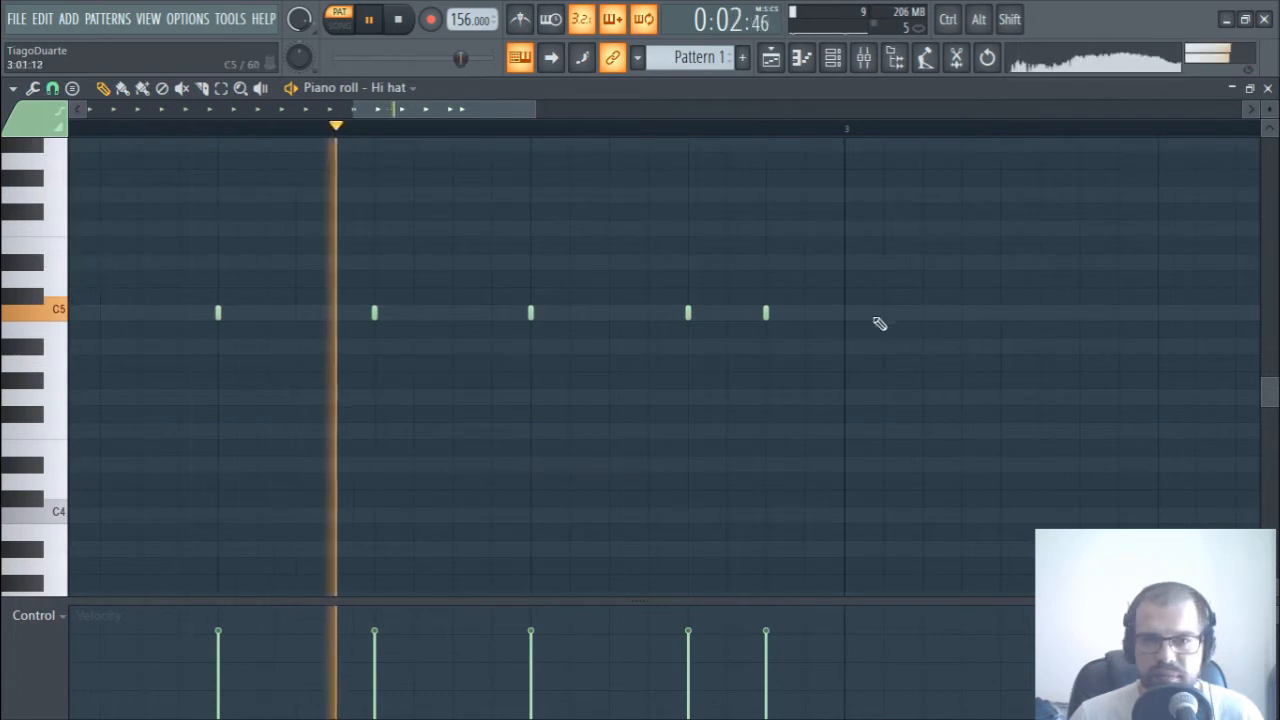
{"action": "left_click", "coordinate": [729, 320]}
{"action": "right_click", "coordinate": [733, 320]}
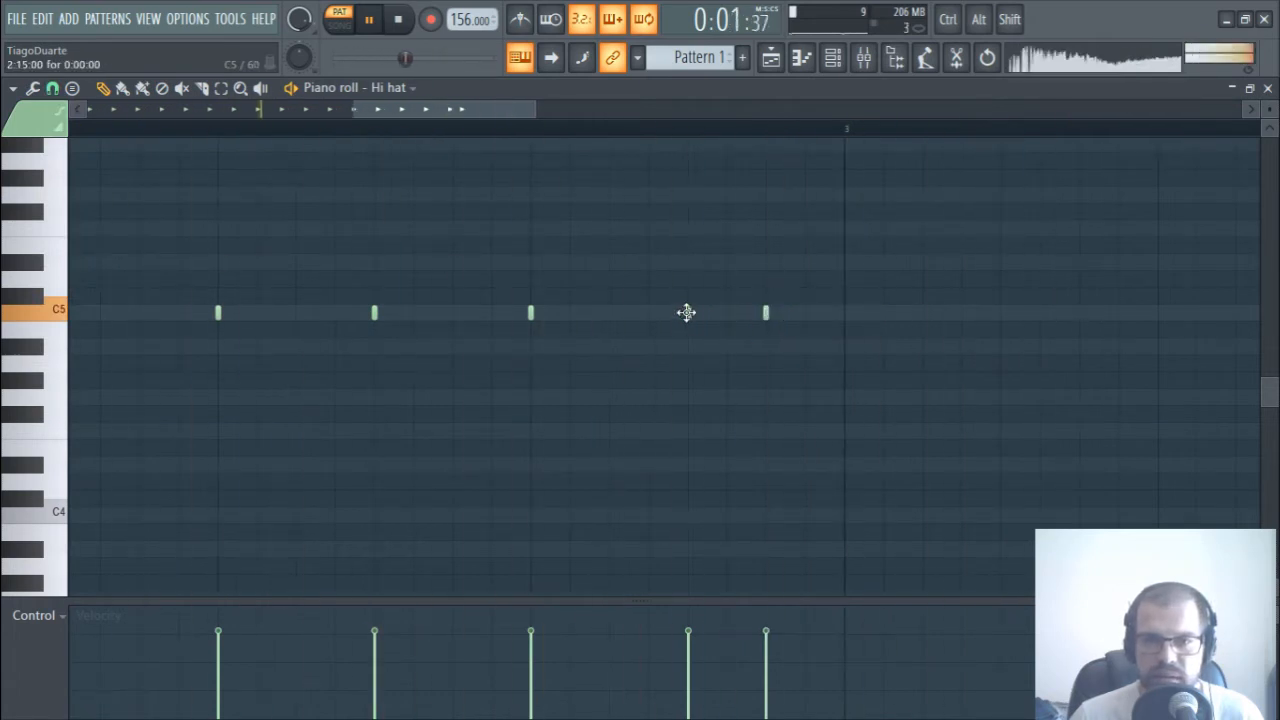
{"action": "left_click", "coordinate": [735, 318]}
{"action": "left_click", "coordinate": [806, 318]}
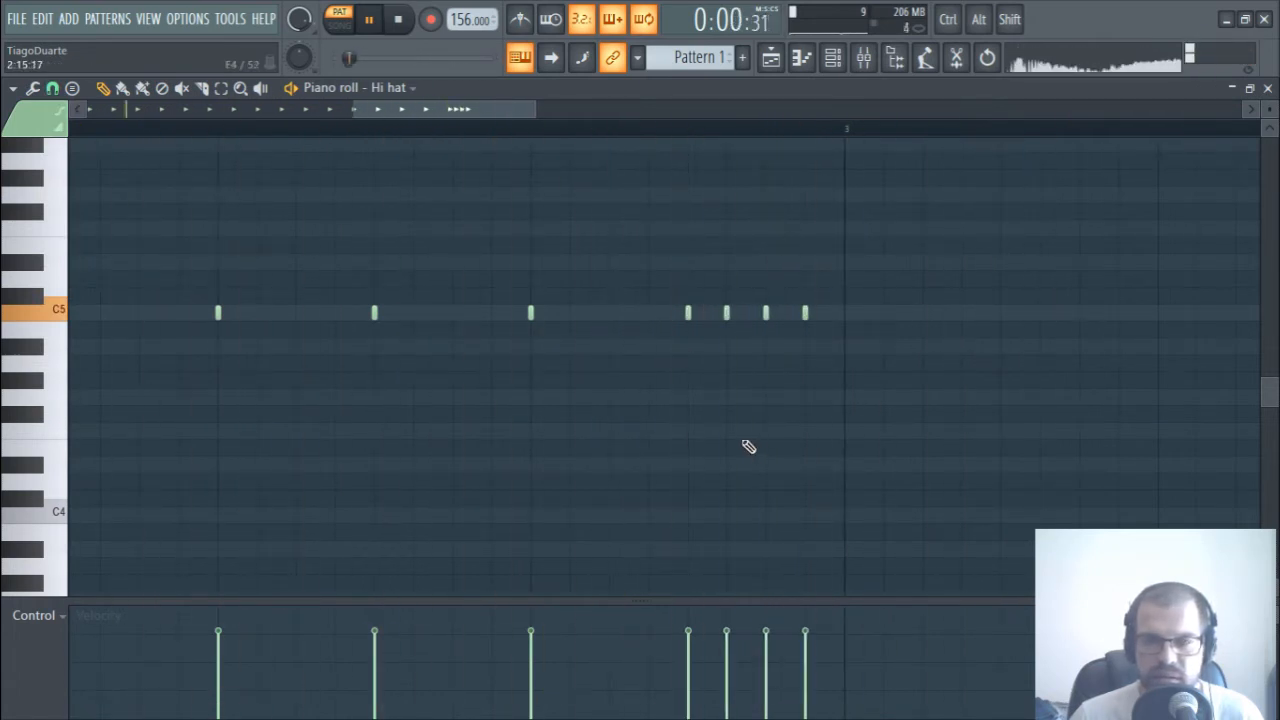
- Stop playback and duplicate the Hi hat's two bars of notes into bars 3 and 4
{"action": "scroll", "coordinate": [742, 443], "scroll_direction": "down", "scroll_amount": 4}
{"action": "scroll", "coordinate": [397, 264], "scroll_direction": "down", "scroll_amount": 3}
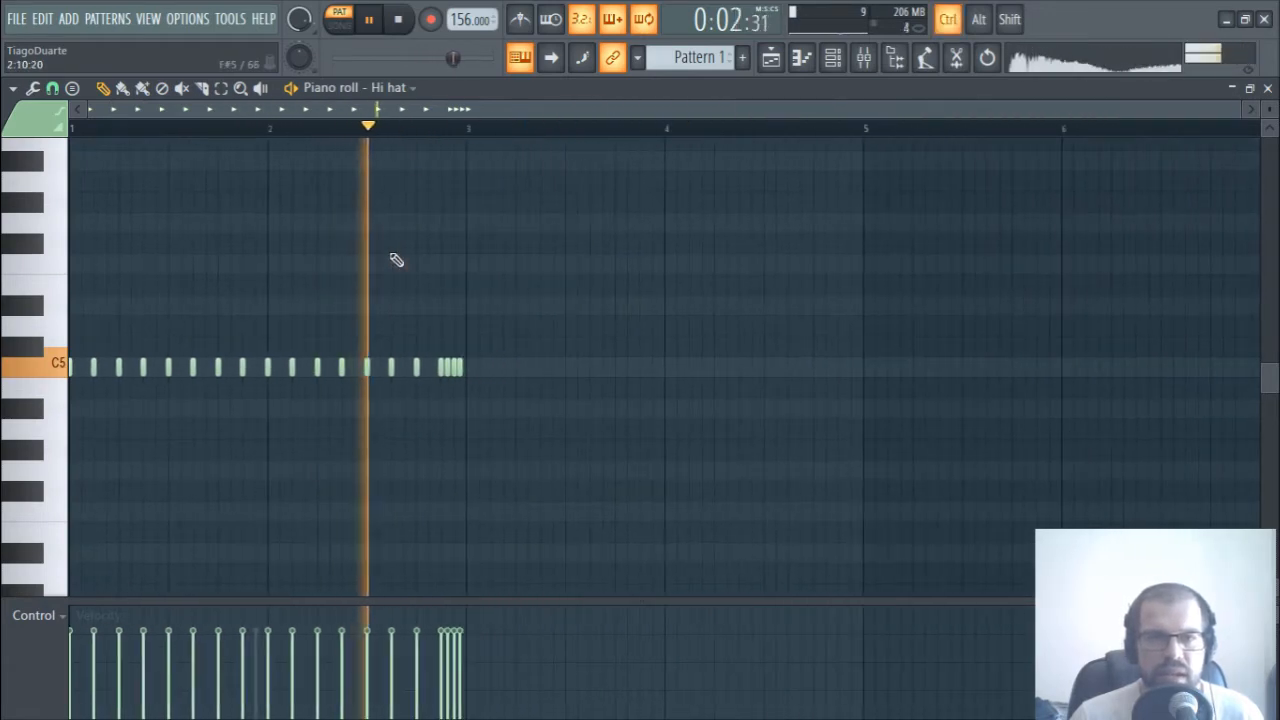
{"action": "key", "text": "space"}
{"action": "left_click_drag", "start_coordinate": [508, 320], "coordinate": [466, 365]}
{"action": "left_click", "coordinate": [530, 410]}
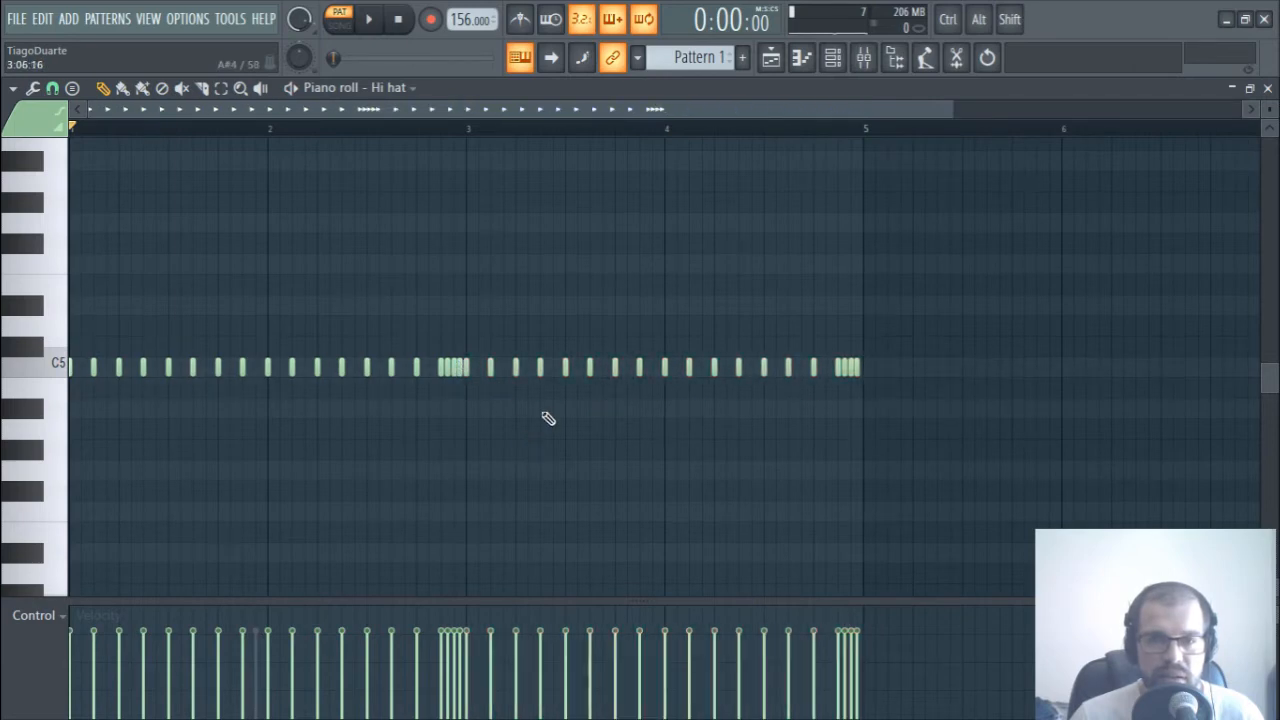
- Replace the Hi hat note between beats 2 and 3 of bar 3 with a five-note triplet roll and audition it
{"action": "scroll", "coordinate": [660, 412], "scroll_direction": "up", "scroll_amount": 2, "text": "ctrl"}
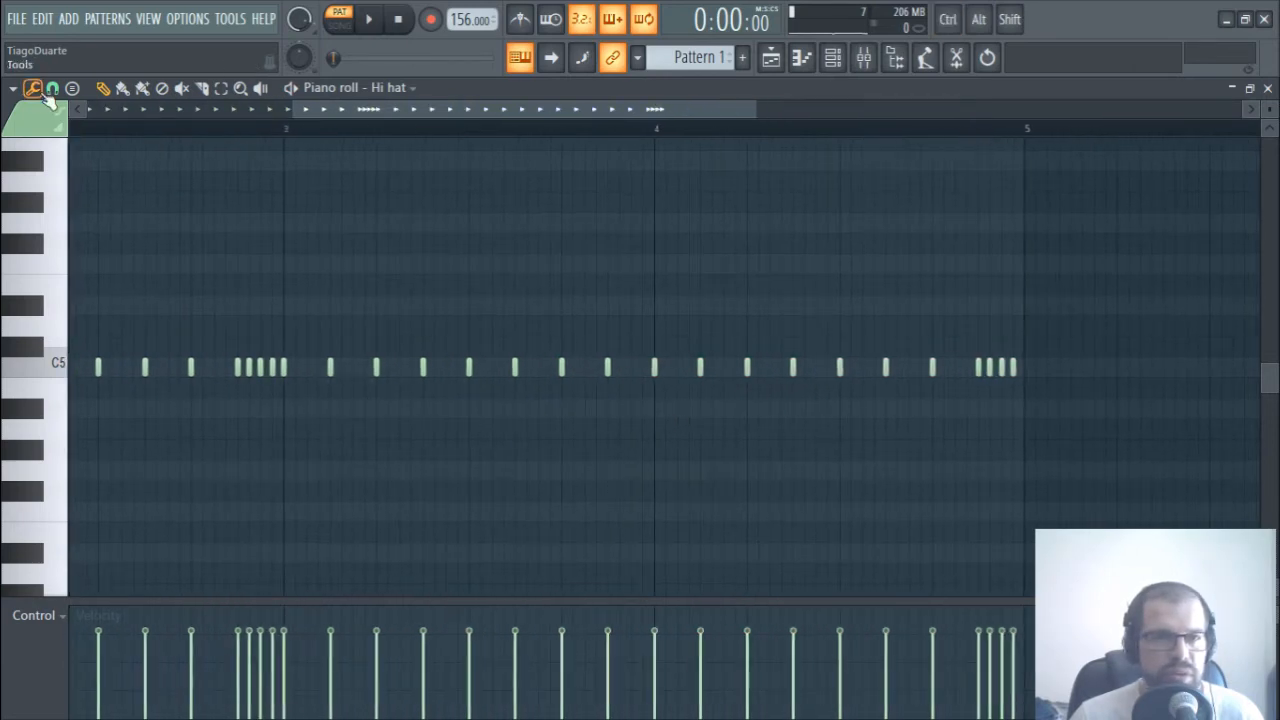
{"action": "left_click", "coordinate": [50, 91]}
{"action": "left_click", "coordinate": [90, 298]}
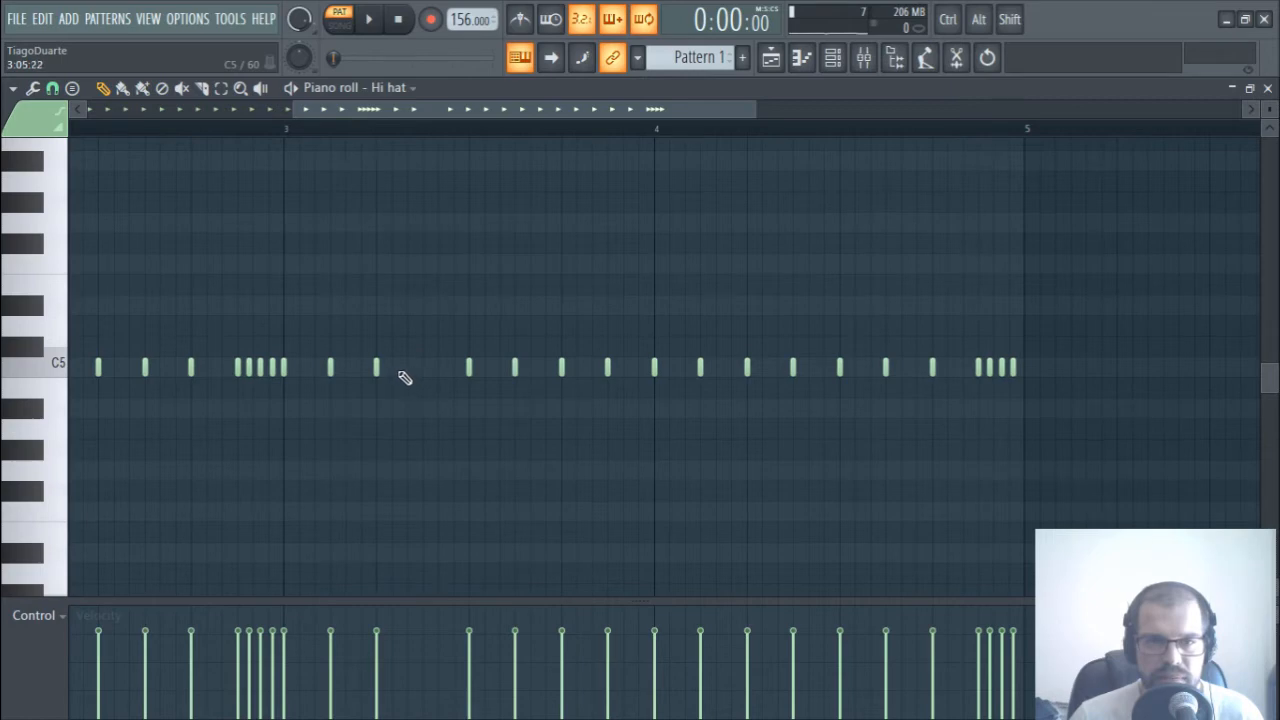
{"action": "left_click_drag", "start_coordinate": [396, 370], "coordinate": [457, 376]}
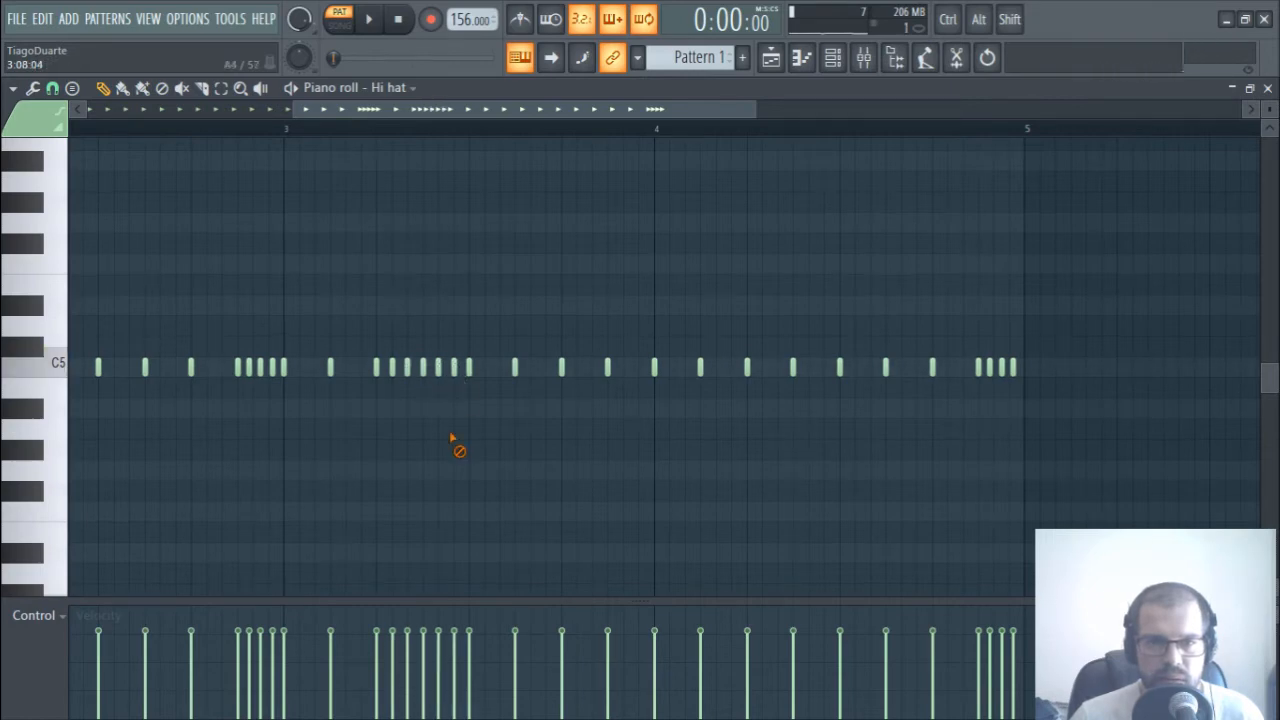
{"action": "key", "text": "space"}
{"action": "scroll", "coordinate": [389, 440], "scroll_direction": "down", "scroll_amount": 3}
{"action": "left_click_drag", "start_coordinate": [377, 457], "coordinate": [520, 490]}
{"action": "key", "text": "space"}
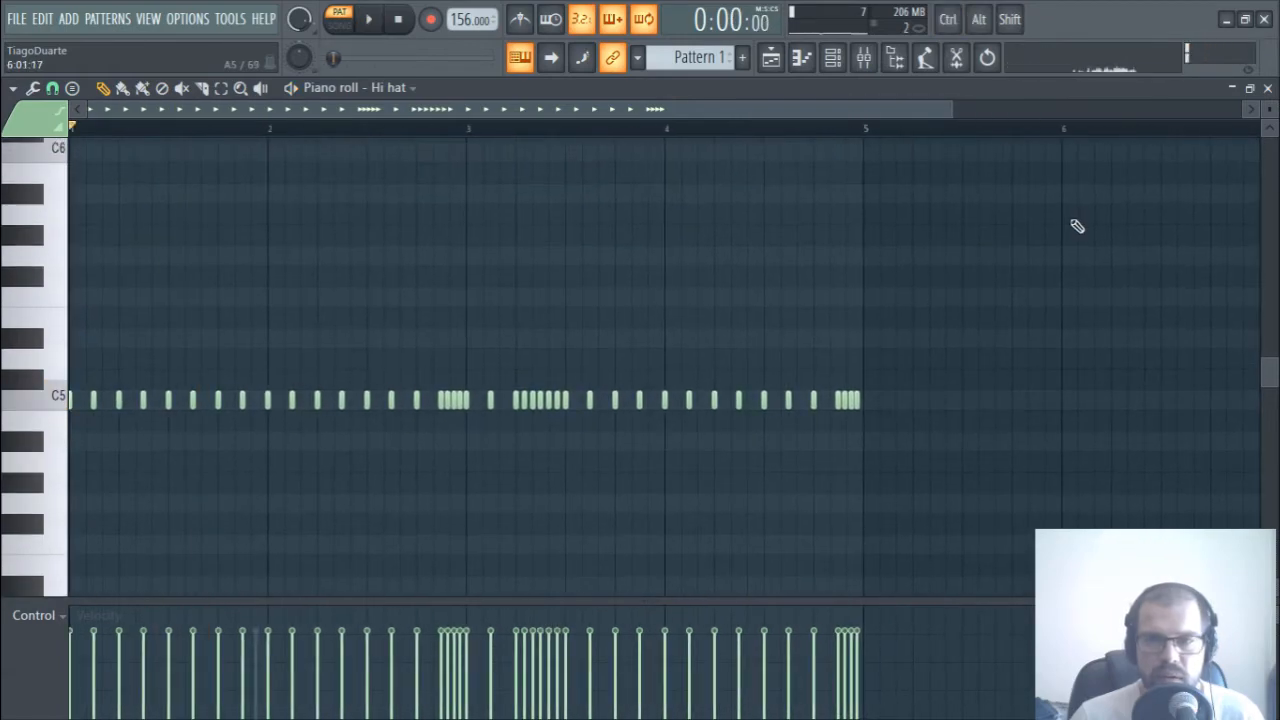
{"action": "left_click", "coordinate": [1267, 87]}
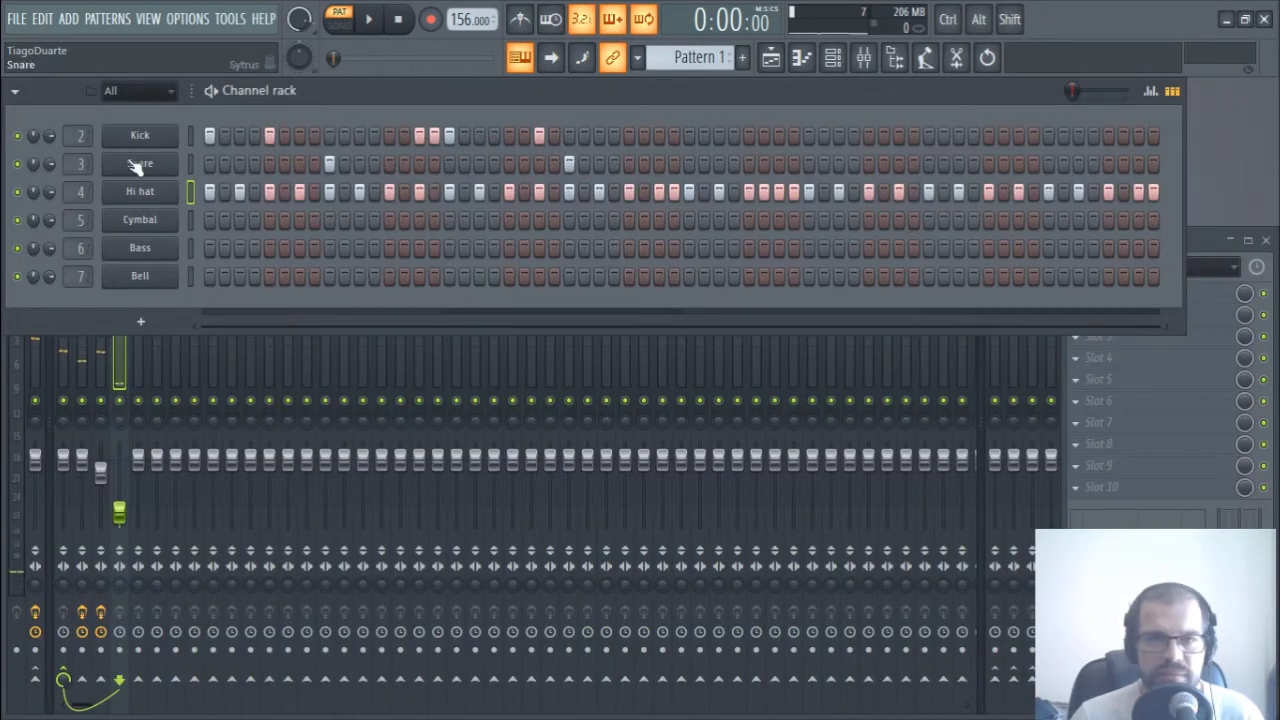
- Duplicate the Kick's notes from bars 1 and 2 into bars 3 and 4 in its piano roll
{"action": "right_click", "coordinate": [160, 135]}
{"action": "left_click", "coordinate": [225, 134]}
{"action": "scroll", "coordinate": [347, 434], "scroll_direction": "down", "scroll_amount": 6}
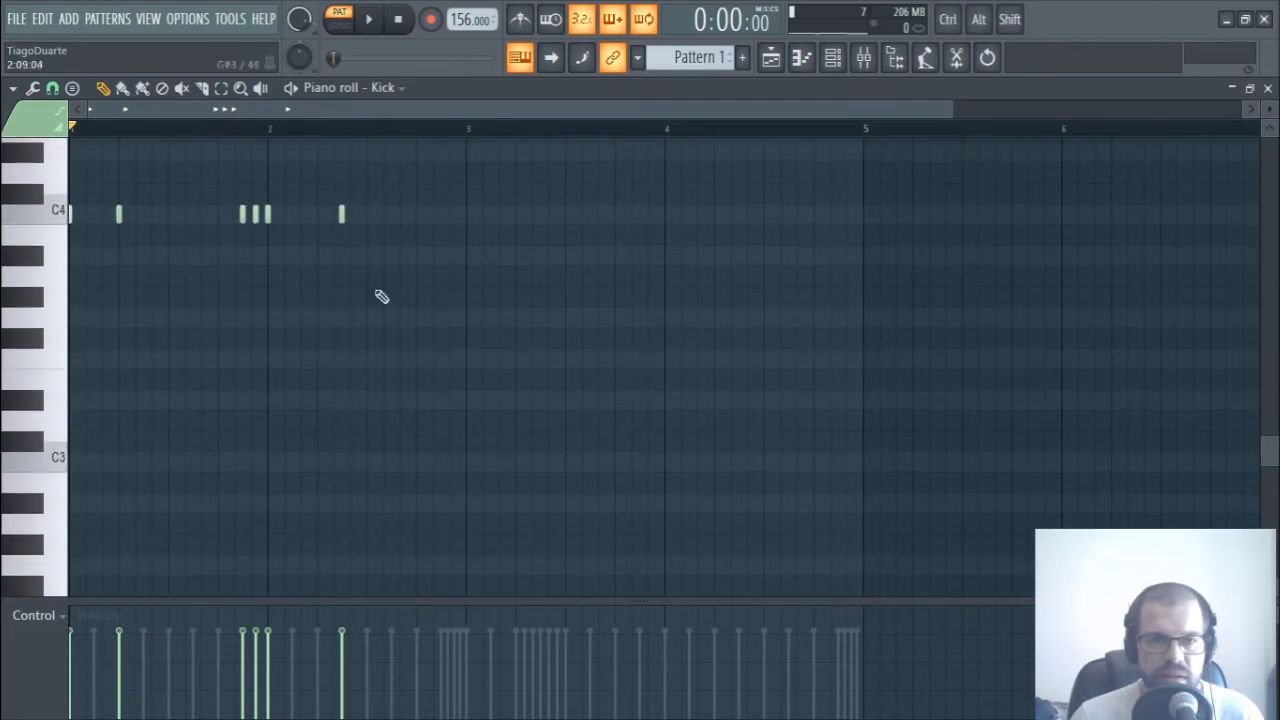
{"action": "left_click_drag", "start_coordinate": [409, 165], "coordinate": [69, 312]}
{"action": "scroll", "coordinate": [260, 383], "scroll_direction": "up", "scroll_amount": 3}
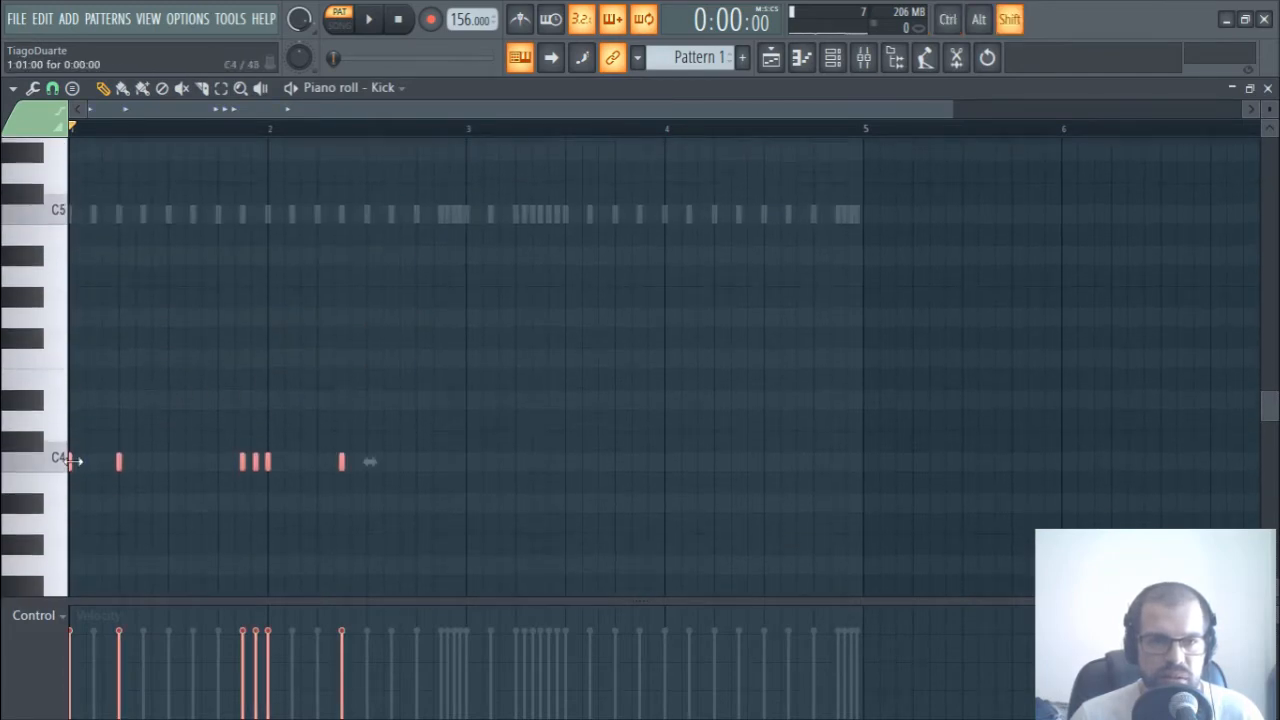
{"action": "left_click_drag", "start_coordinate": [70, 463], "coordinate": [468, 487]}
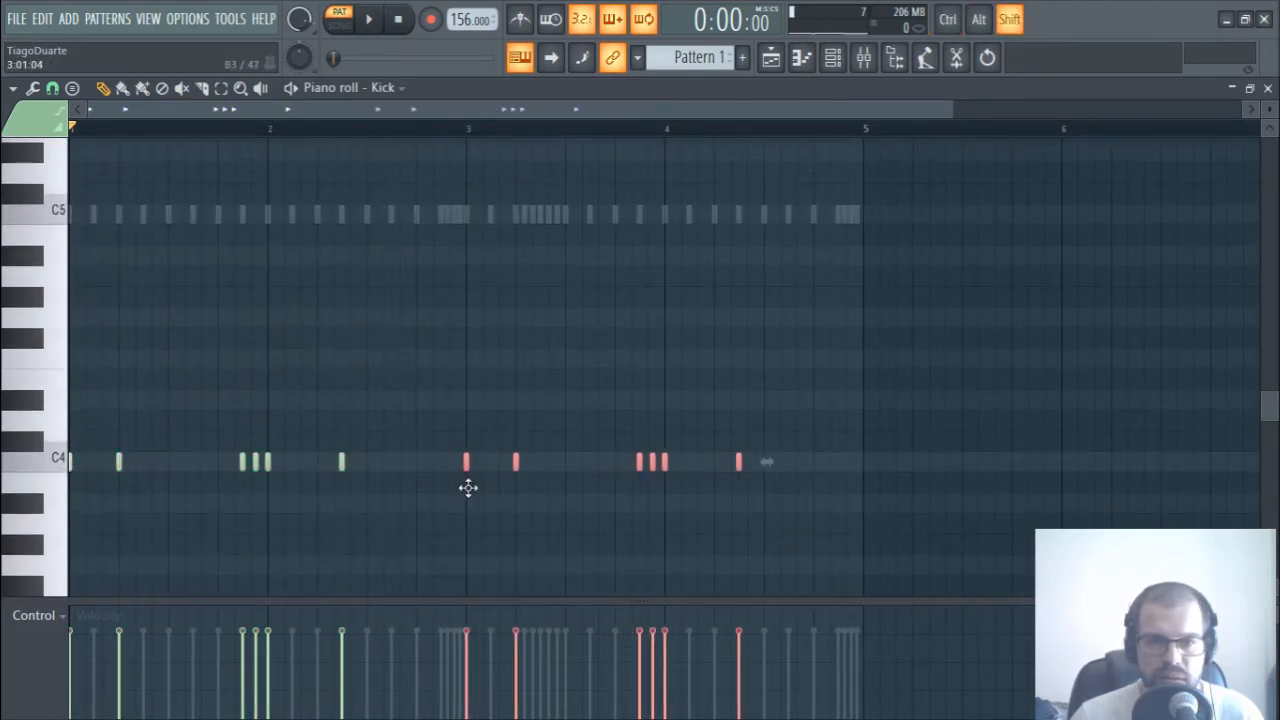
{"action": "left_click", "coordinate": [596, 553]}
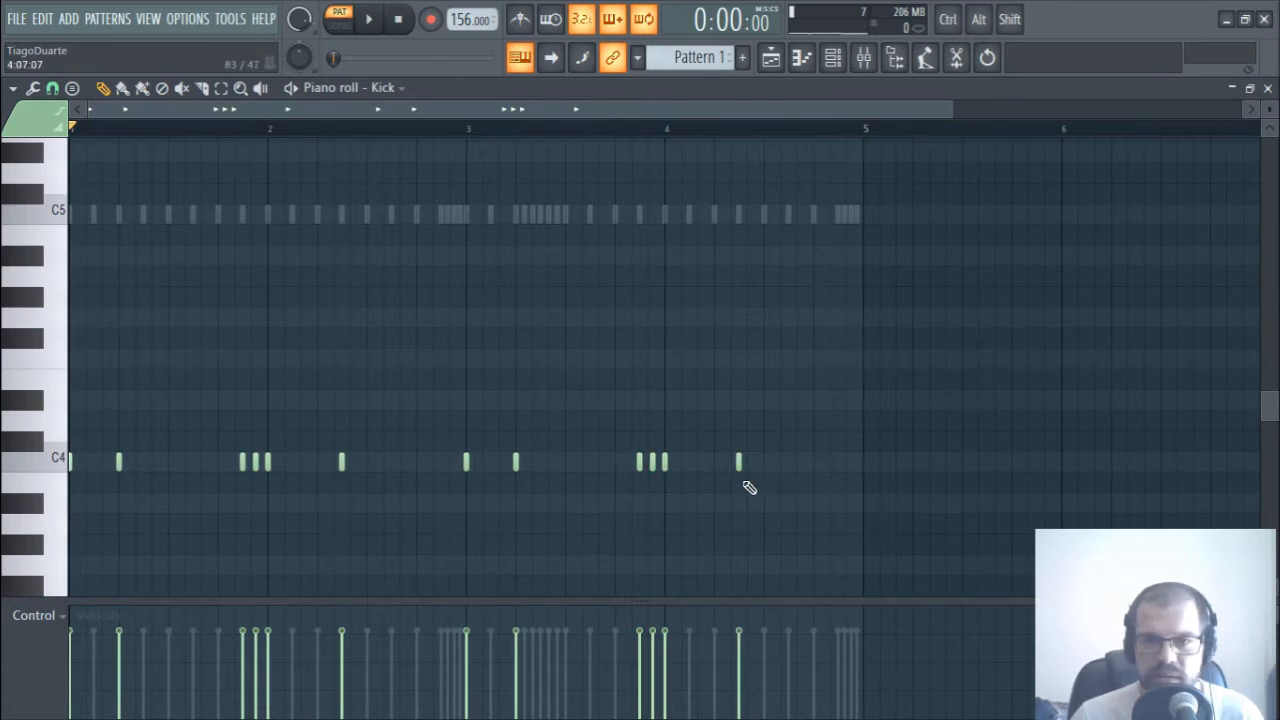
- Add three C4 Kick hits in bar 4: one midway through beat 3 and two close together at the bar's end
{"action": "scroll", "coordinate": [797, 492], "scroll_direction": "up", "scroll_amount": 4}
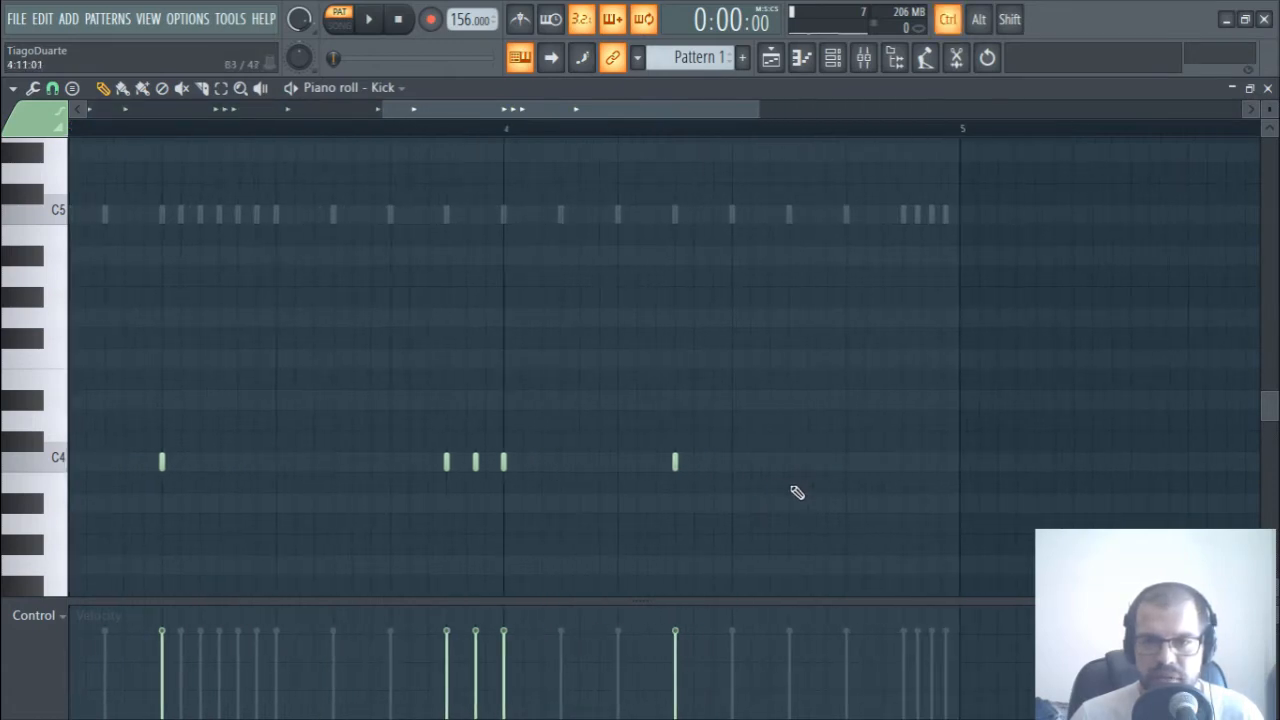
{"action": "left_click", "coordinate": [790, 461]}
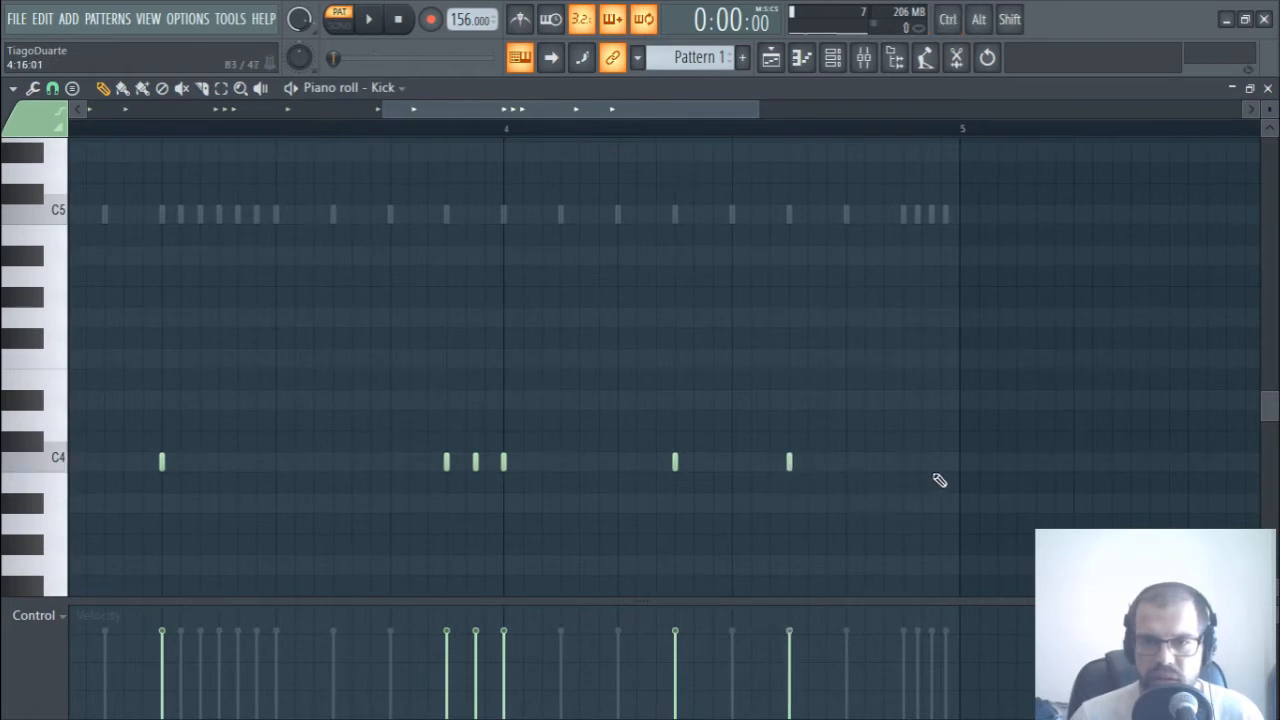
{"action": "left_click", "coordinate": [922, 461]}
{"action": "left_click", "coordinate": [941, 461]}
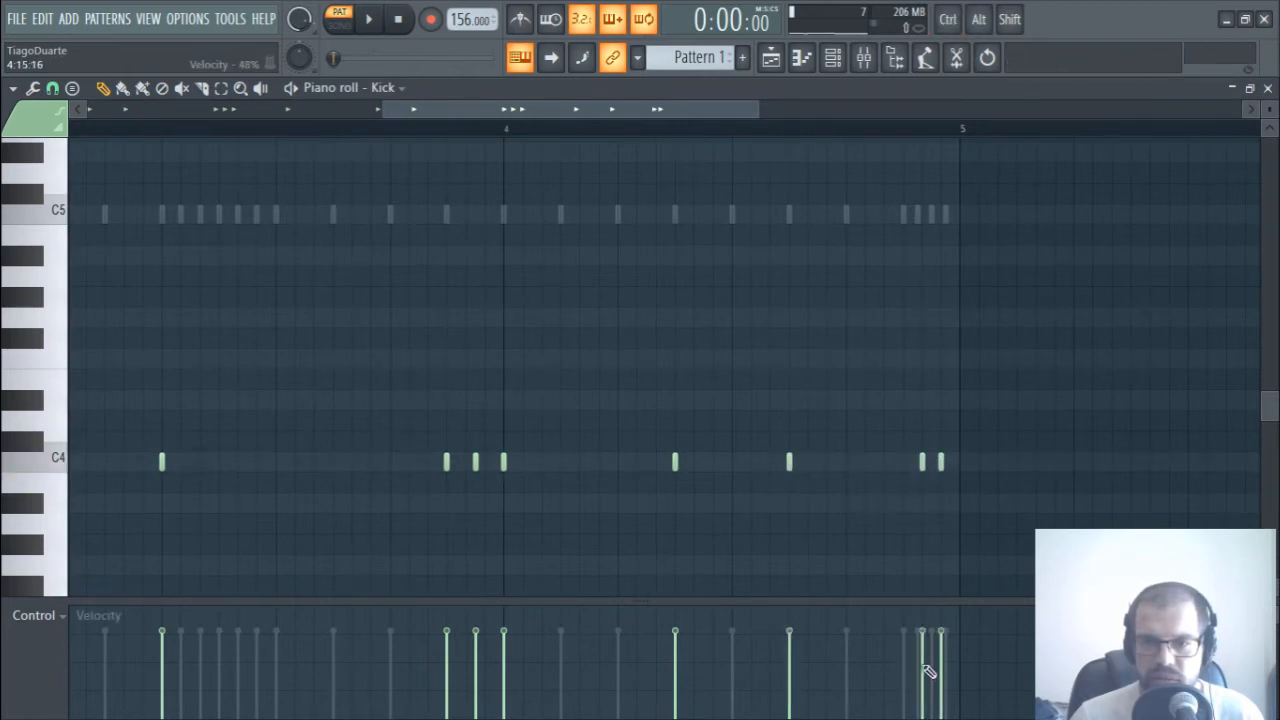
{"action": "right_click", "coordinate": [855, 531], "text": "ctrl"}
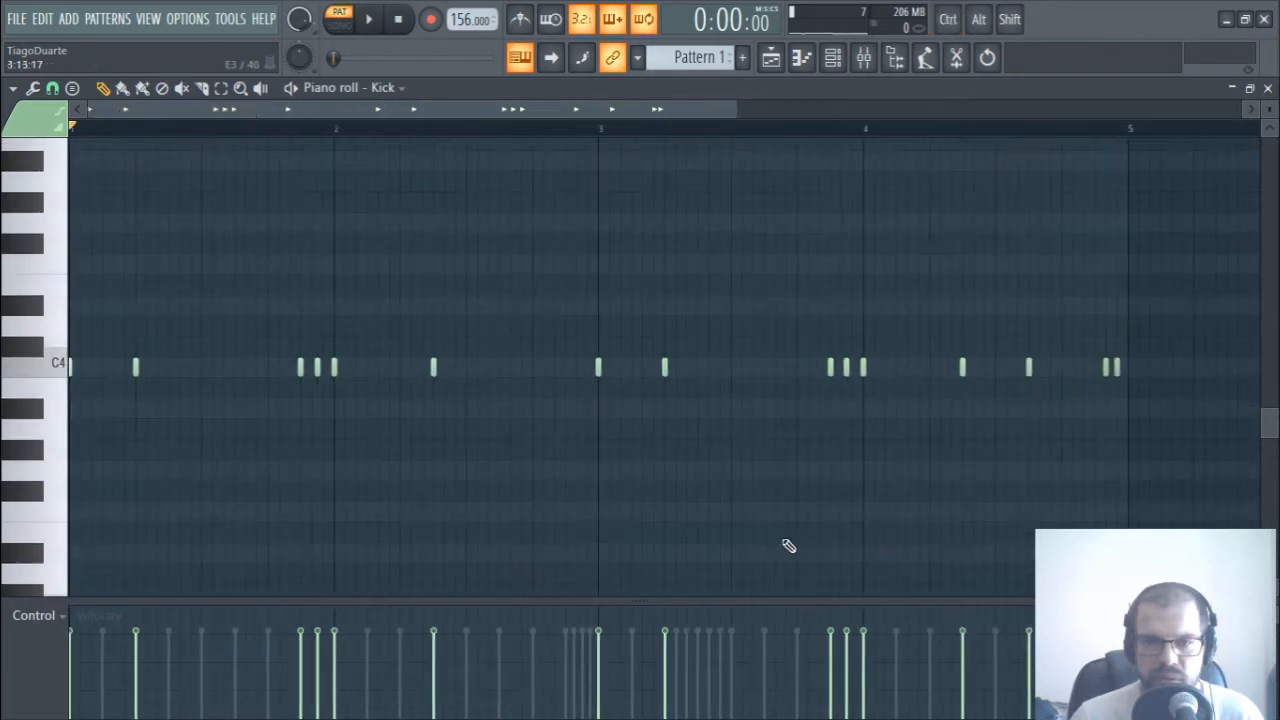
- Lower the velocity of the two Kick hits just before bar 2, making the first one softer
{"action": "scroll", "coordinate": [322, 655], "scroll_direction": "up", "scroll_amount": 4}
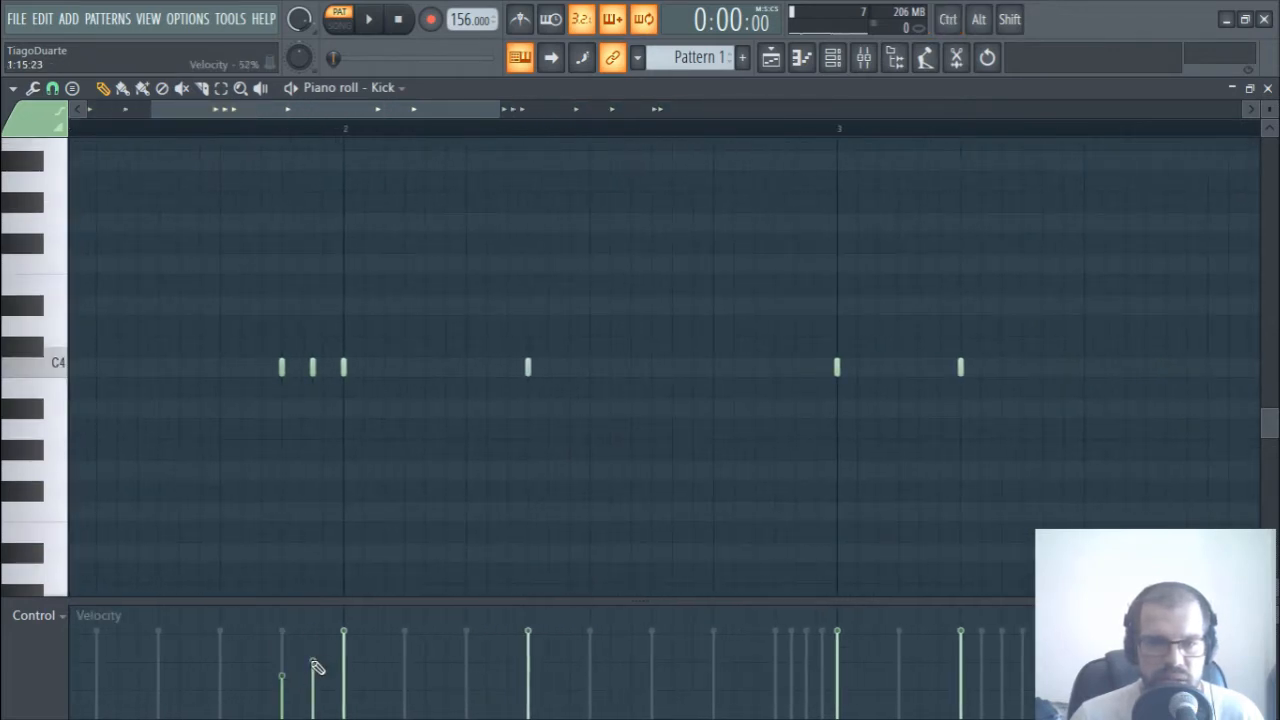
{"action": "scroll", "coordinate": [417, 531], "scroll_direction": "down", "scroll_amount": 3}
{"action": "right_click", "coordinate": [417, 531], "text": "ctrl"}
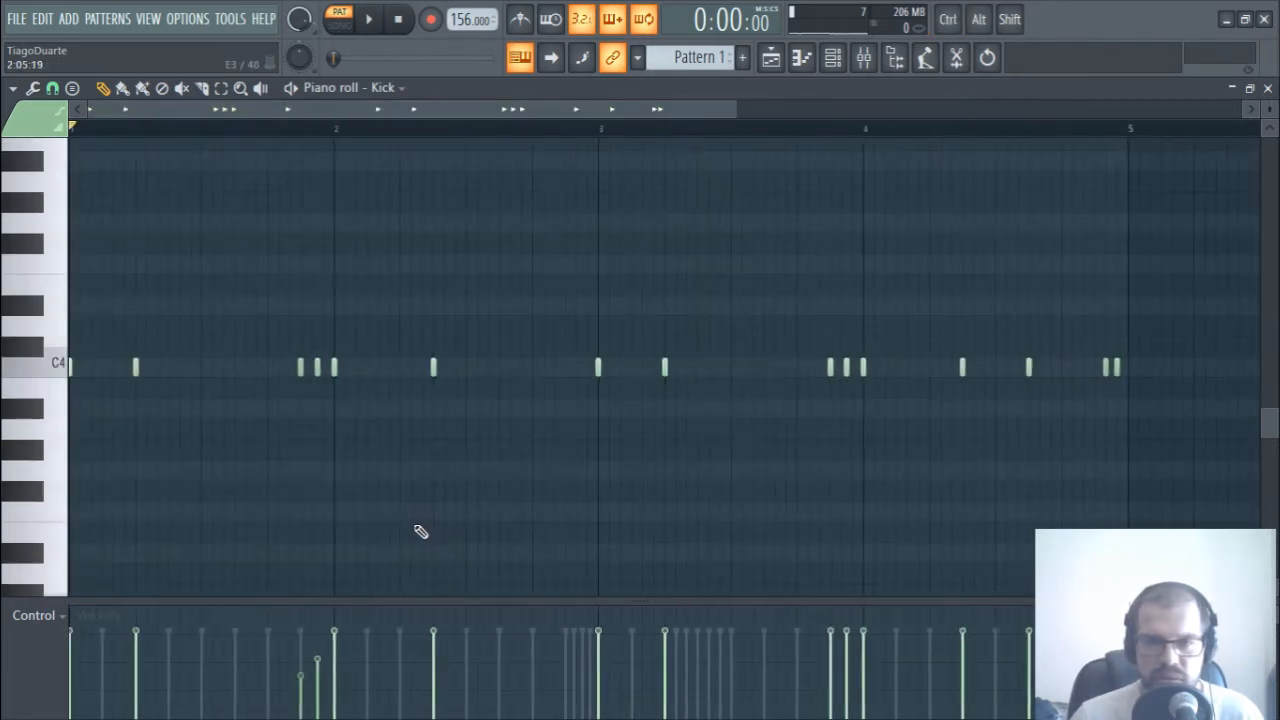
- Play the pattern and add Snare hits on steps 41 and 57
{"action": "key", "text": "space"}
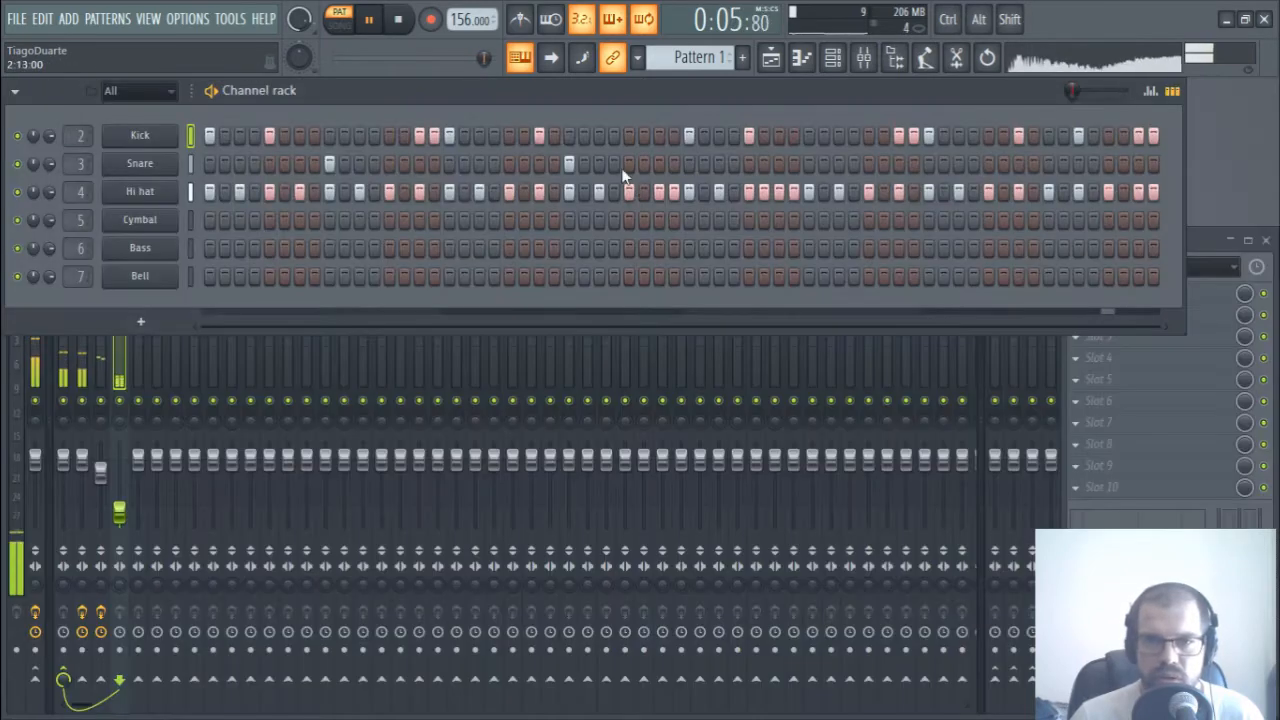
{"action": "left_click", "coordinate": [808, 163]}
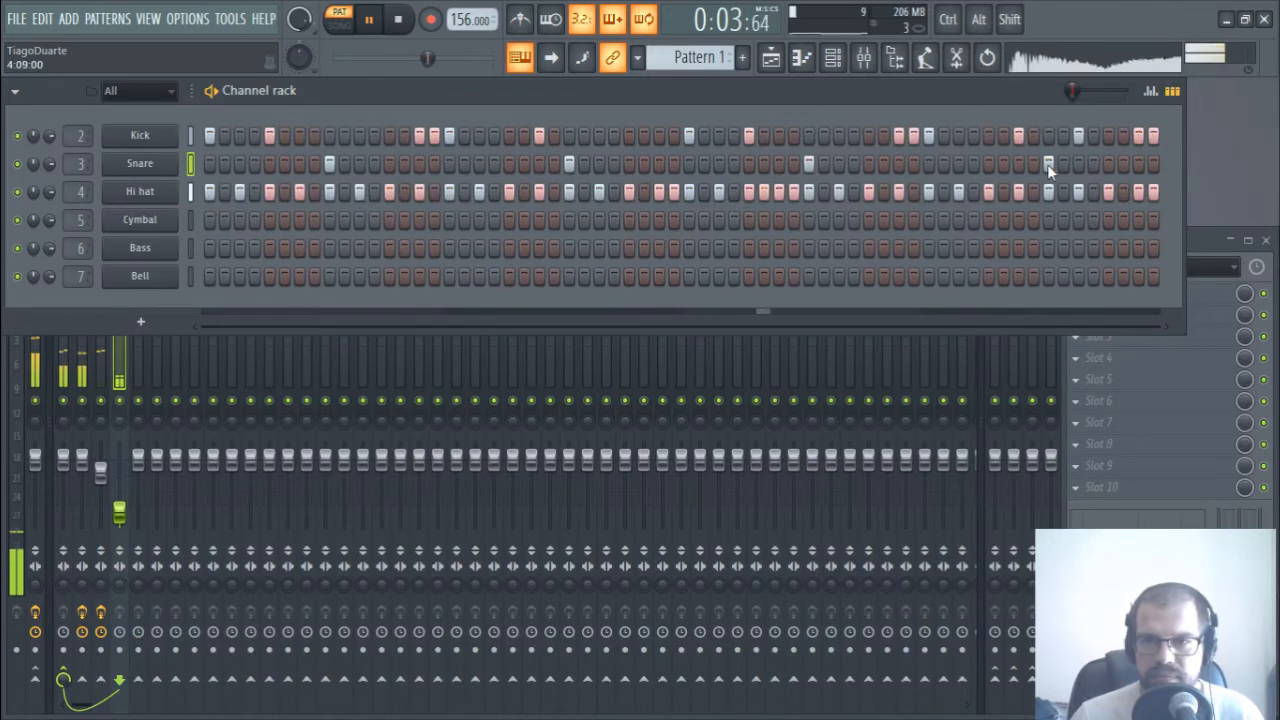
{"action": "left_click", "coordinate": [1047, 164]}
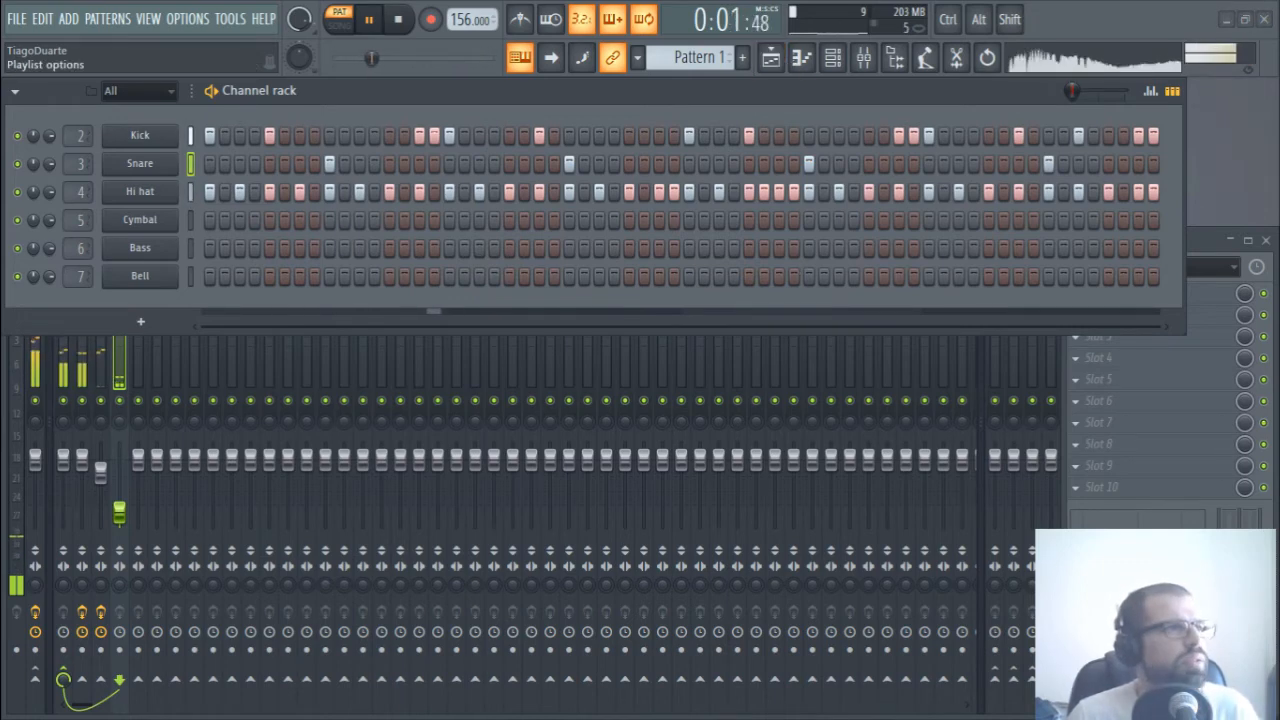
- Place Pattern 1 at bar 1 of Track 1 in the playlist and stop playback
{"action": "key", "text": "F5"}
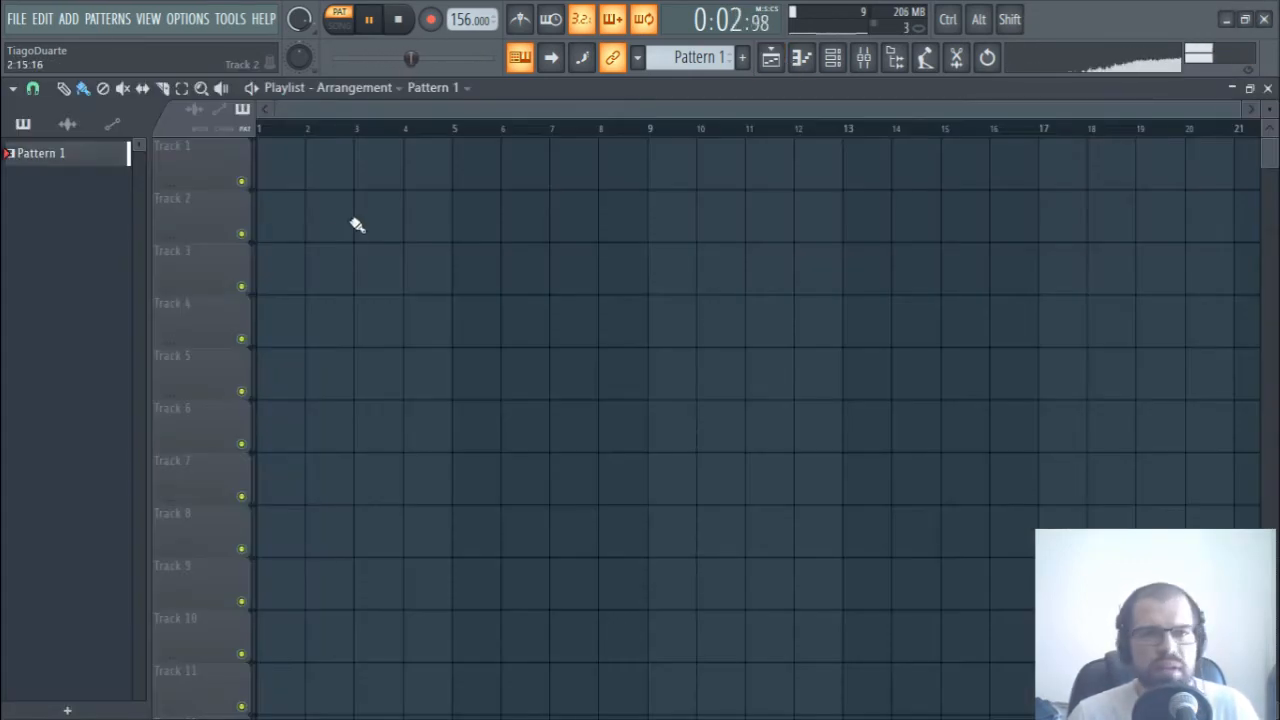
{"action": "left_click", "coordinate": [316, 180]}
{"action": "left_click_drag", "start_coordinate": [345, 168], "coordinate": [168, 171]}
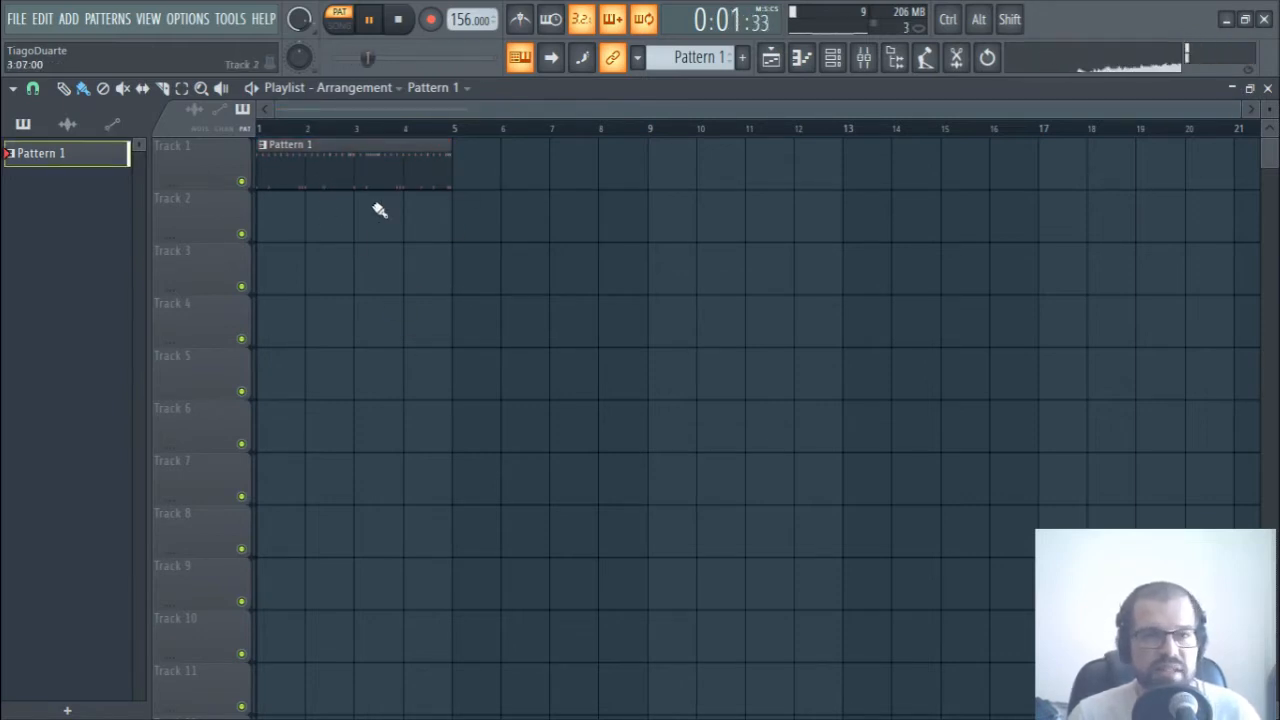
{"action": "key", "text": "space"}
{"action": "left_click", "coordinate": [1268, 89]}
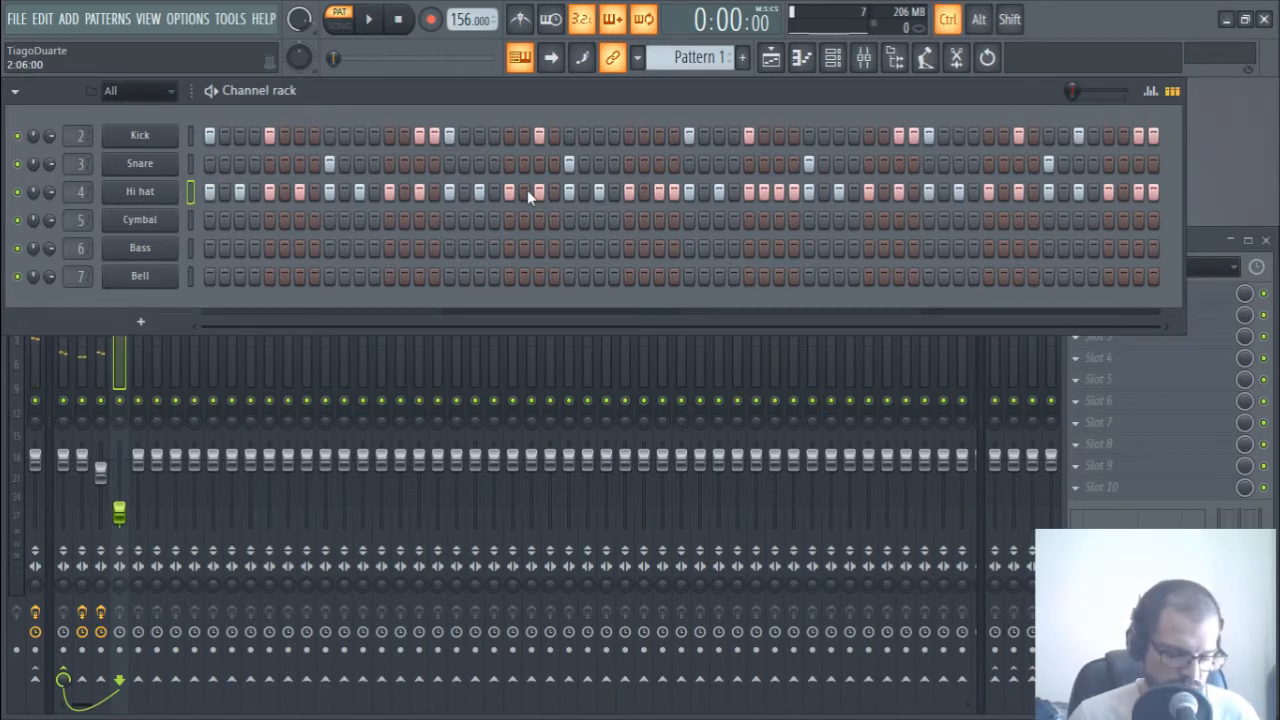
- Cut the Hi hat's notes out of Pattern 1 and rename the pattern Drums
{"action": "key", "text": "ctrl+x"}
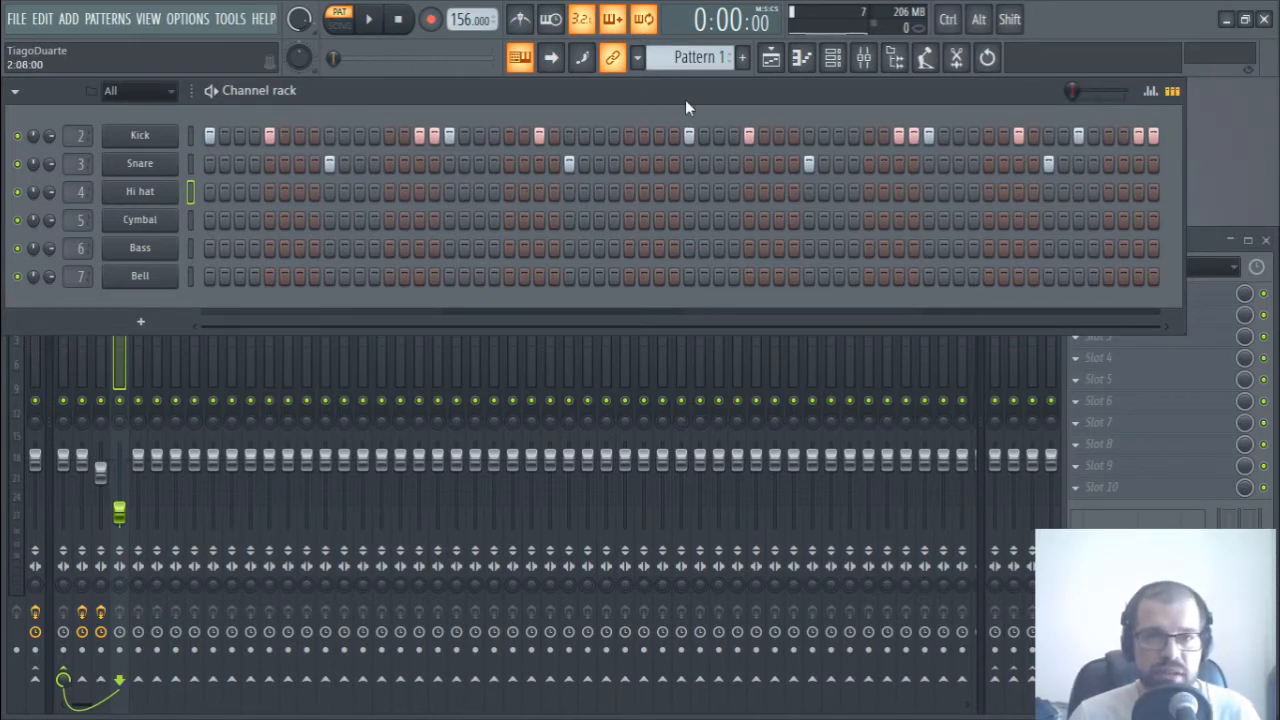
{"action": "middle_click", "coordinate": [692, 57]}
{"action": "type", "text": "Dru"}
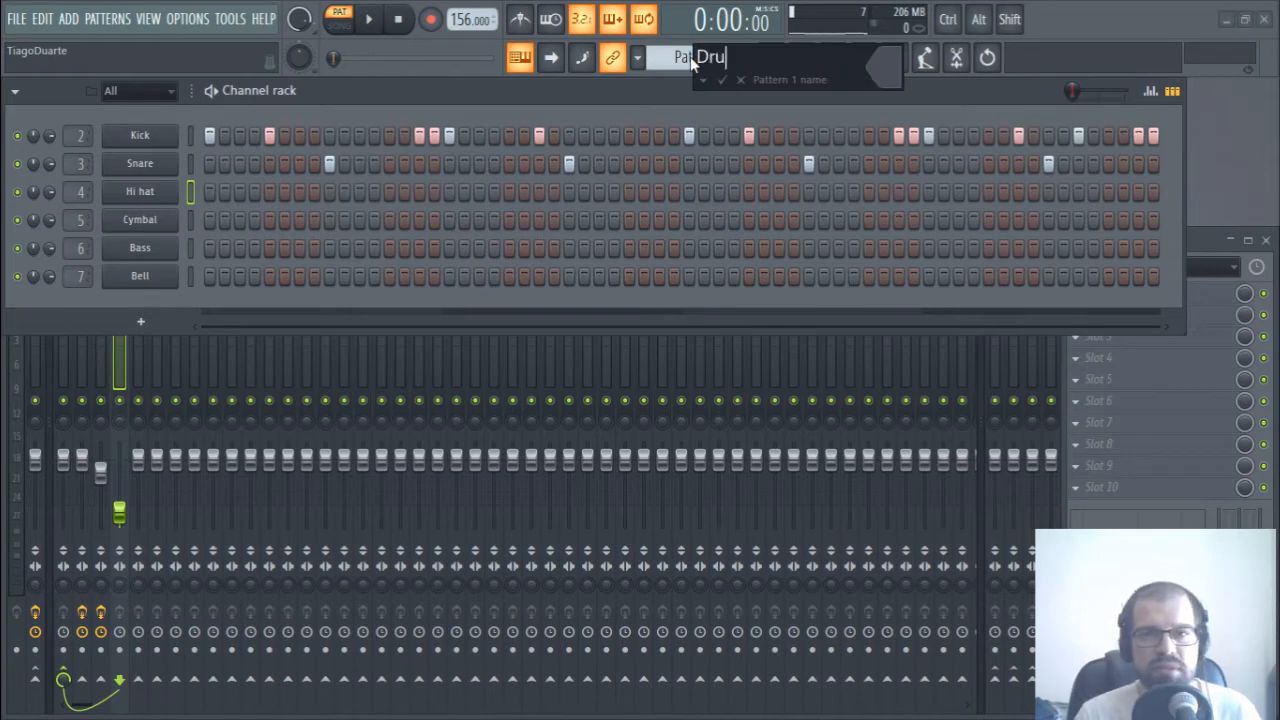
{"action": "type", "text": "ms"}
{"action": "key", "text": "Return"}
- Create a pattern named Hi hats from the cut hi-hat notes and place it at bar 1 of playlist Track 2
{"action": "key", "text": "F4"}
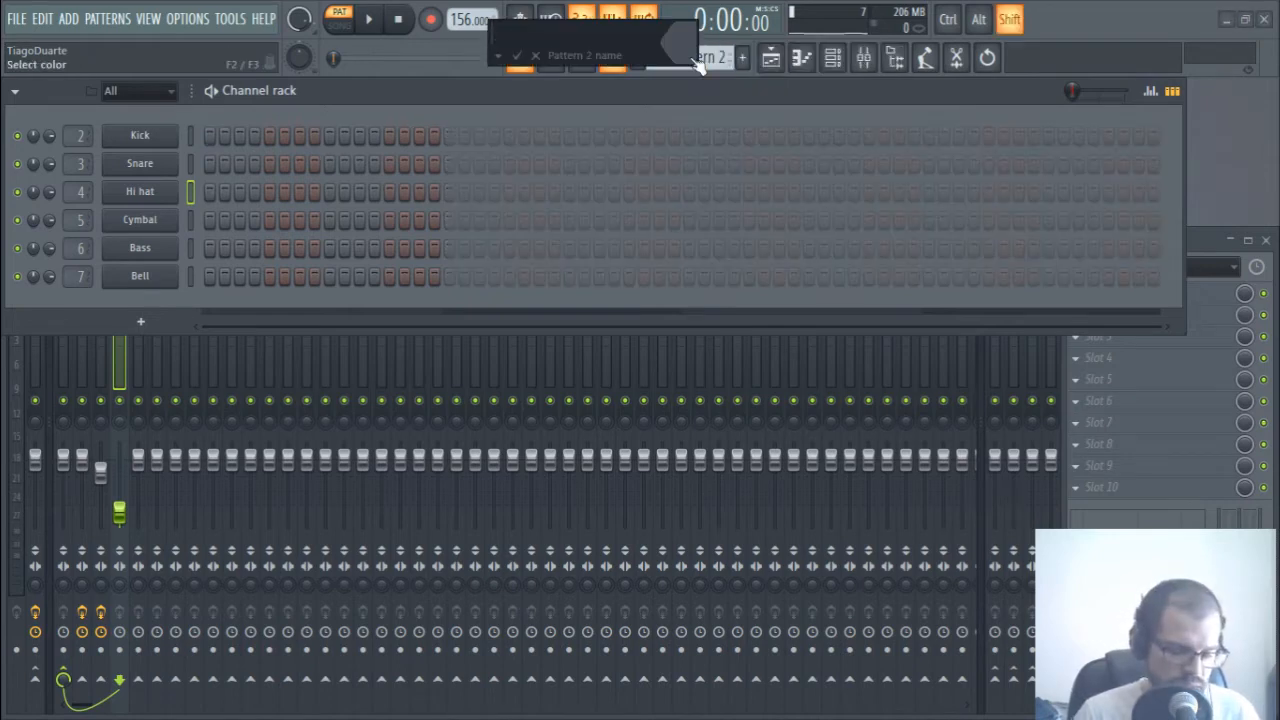
{"action": "key", "text": "Return"}
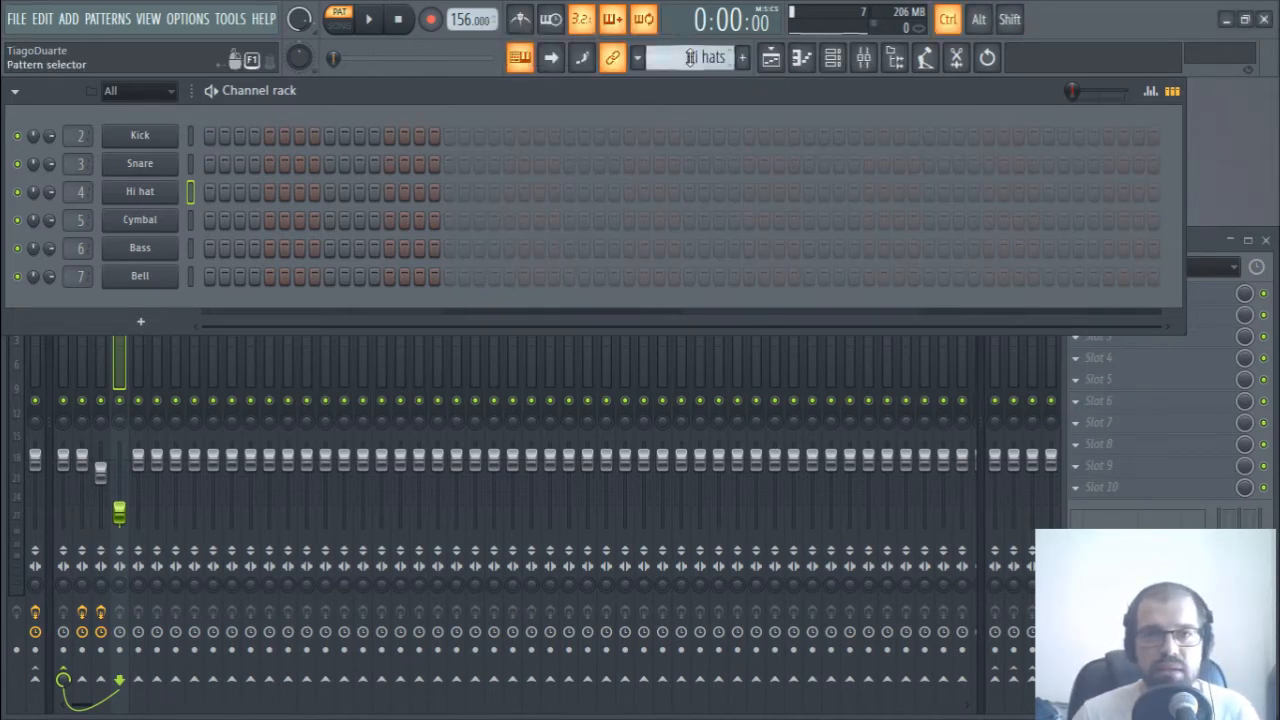
{"action": "key", "text": "ctrl+v"}
{"action": "left_click", "coordinate": [769, 58]}
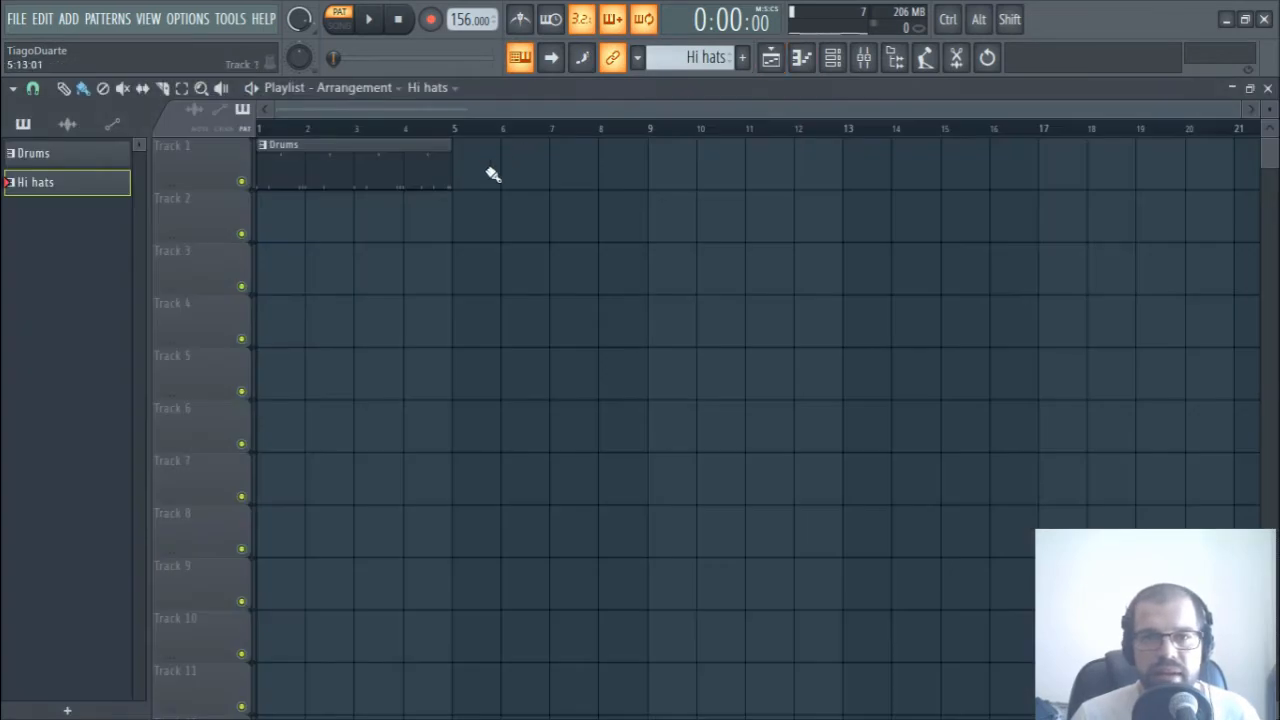
{"action": "left_click", "coordinate": [300, 224]}
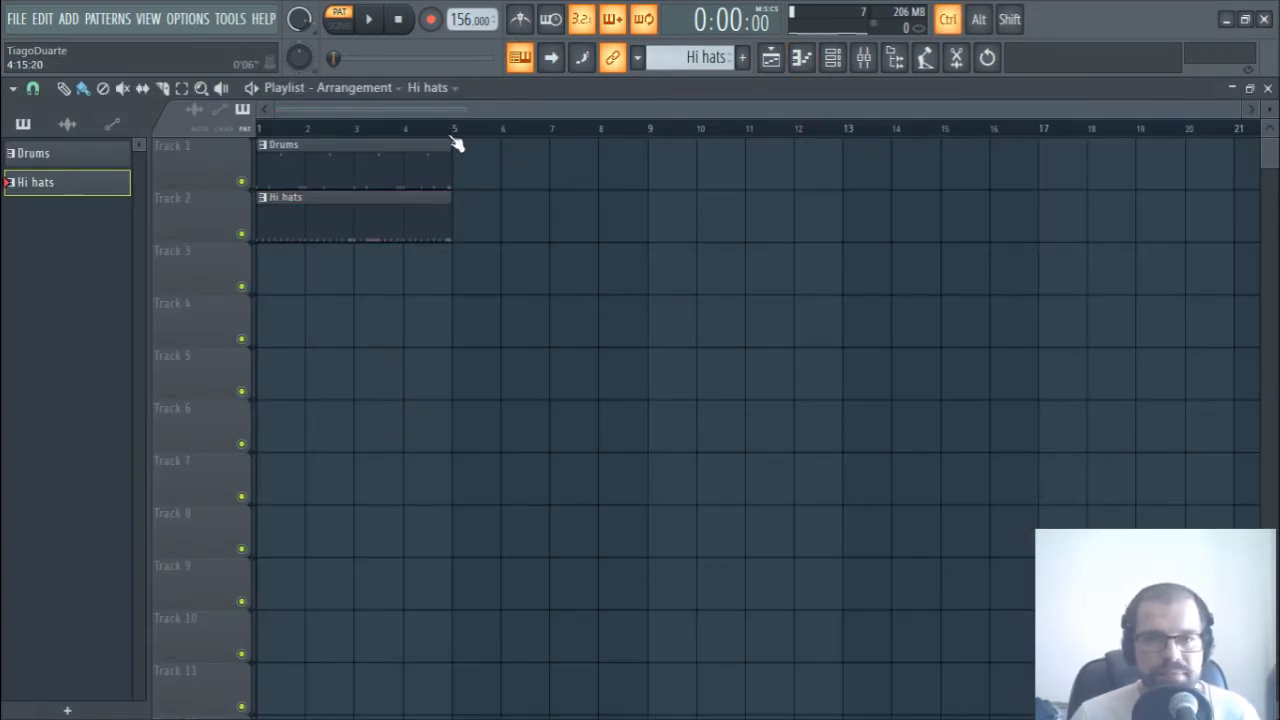
- Select bars 1 to 4 in the playlist and place a new Pattern 3 across them on Track 3
{"action": "left_click_drag", "start_coordinate": [453, 133], "coordinate": [49, 122], "text": "ctrl"}
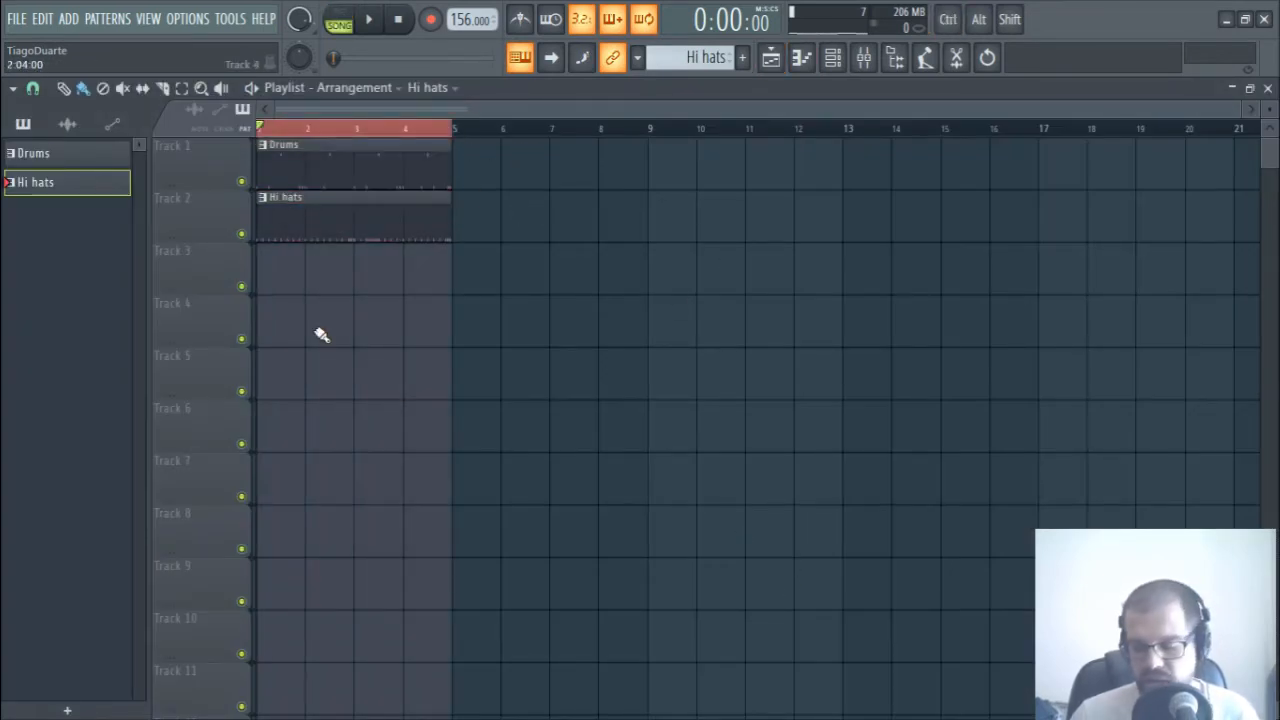
{"action": "key", "text": "F4"}
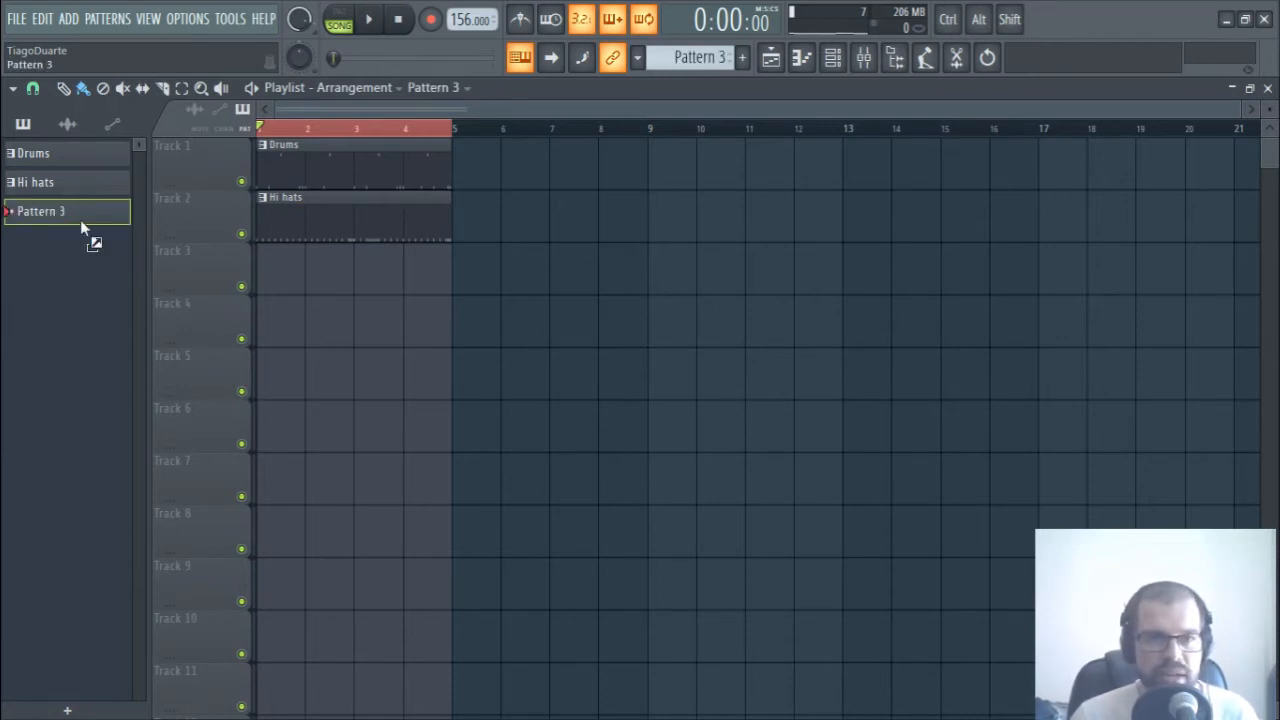
{"action": "left_click_drag", "start_coordinate": [302, 270], "coordinate": [452, 282]}
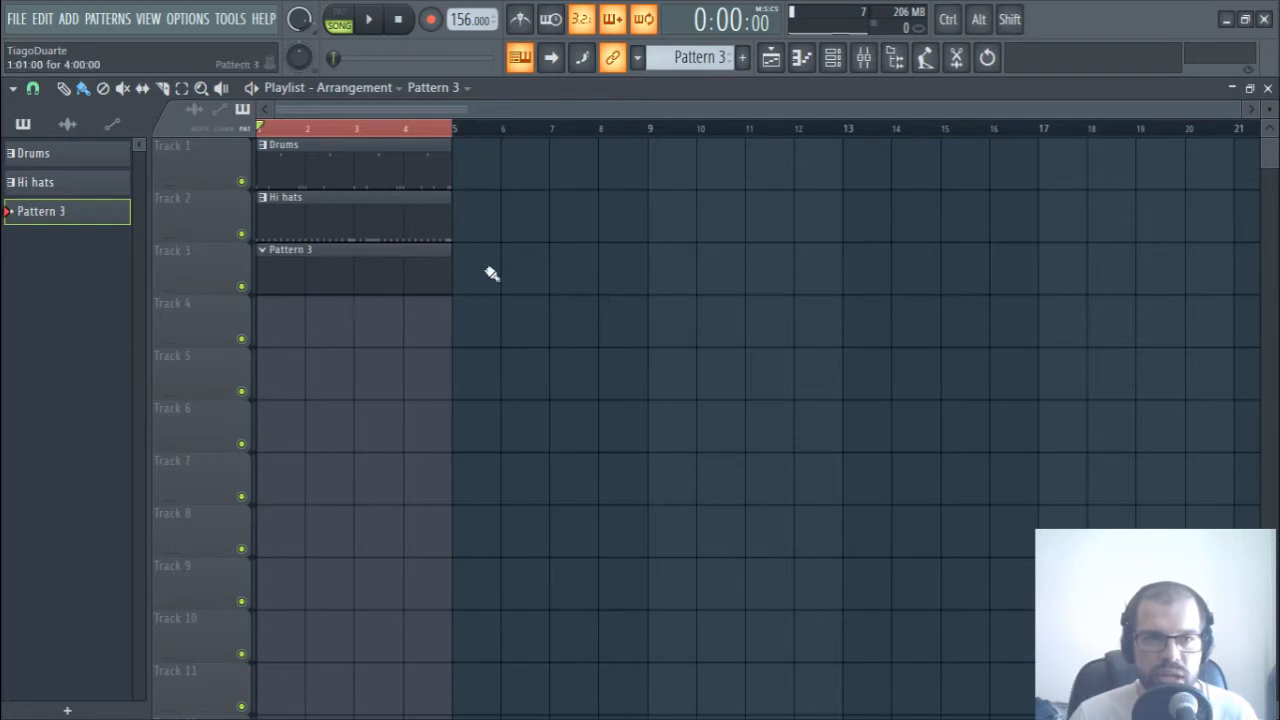
{"action": "left_click", "coordinate": [1267, 88]}
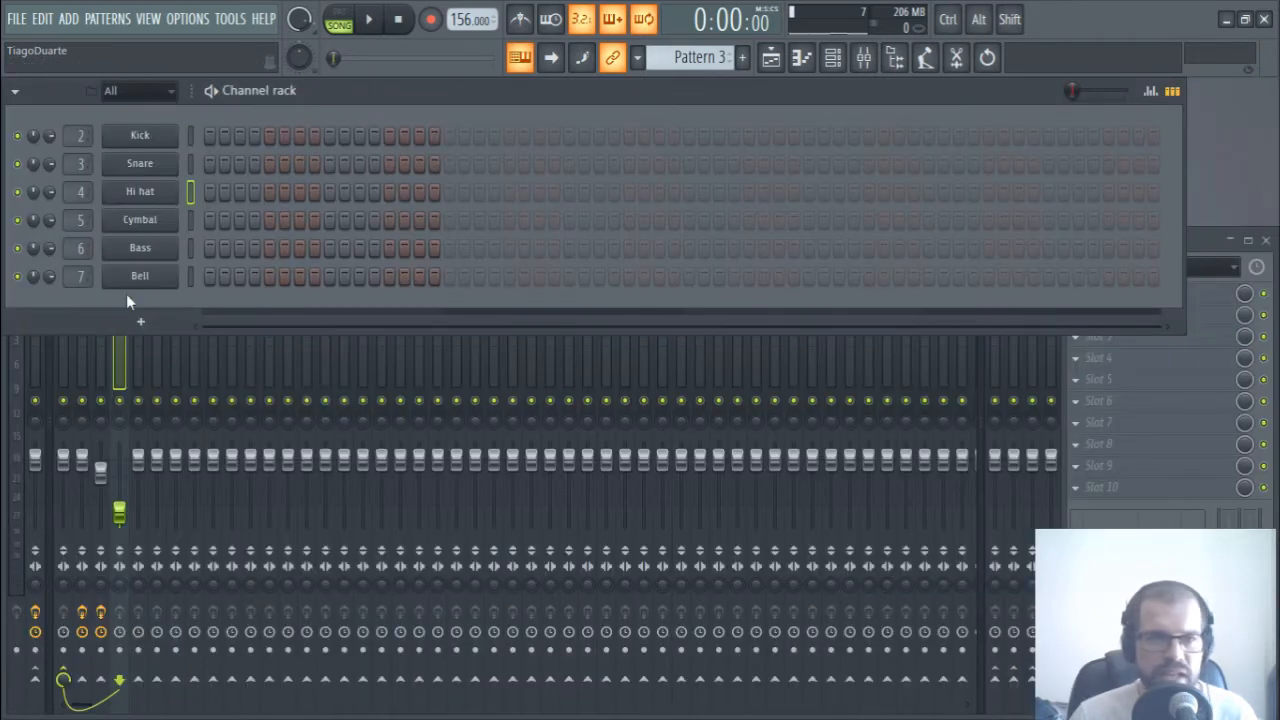
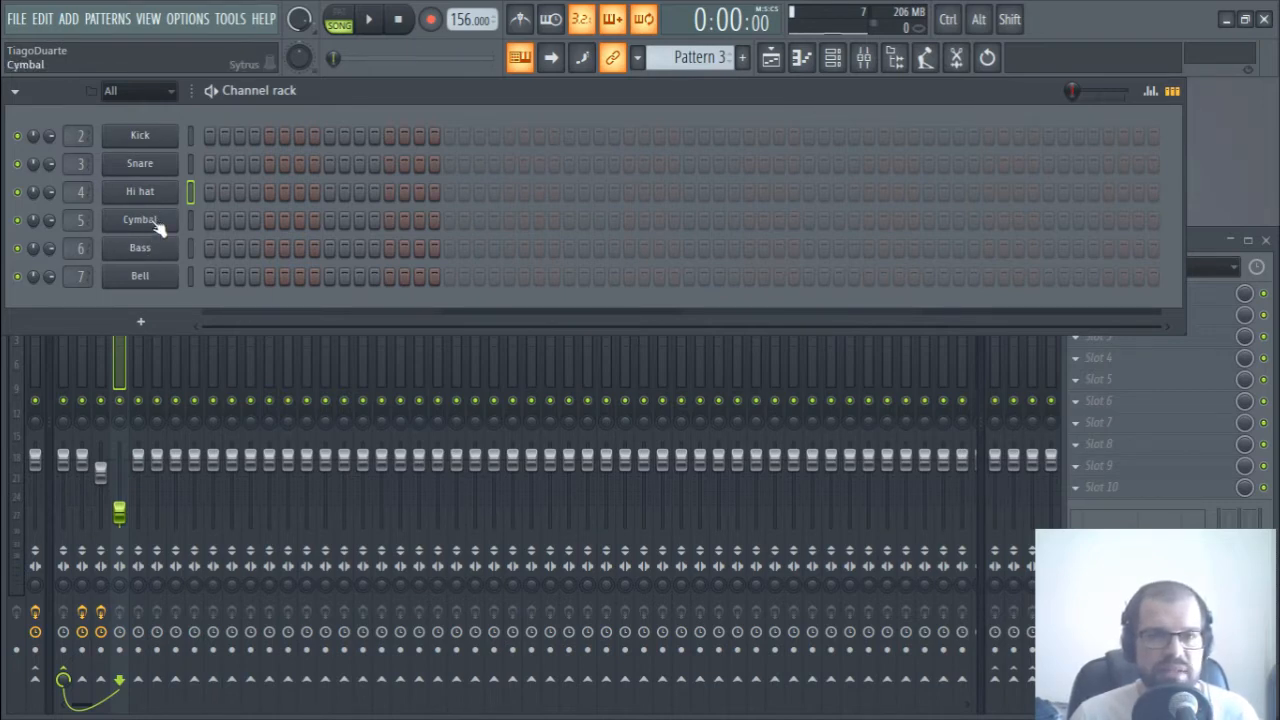
- Open the Bass channel's Sytrus and audition its sound with C4, D#4, F4 and G4
{"action": "left_click", "coordinate": [145, 254]}
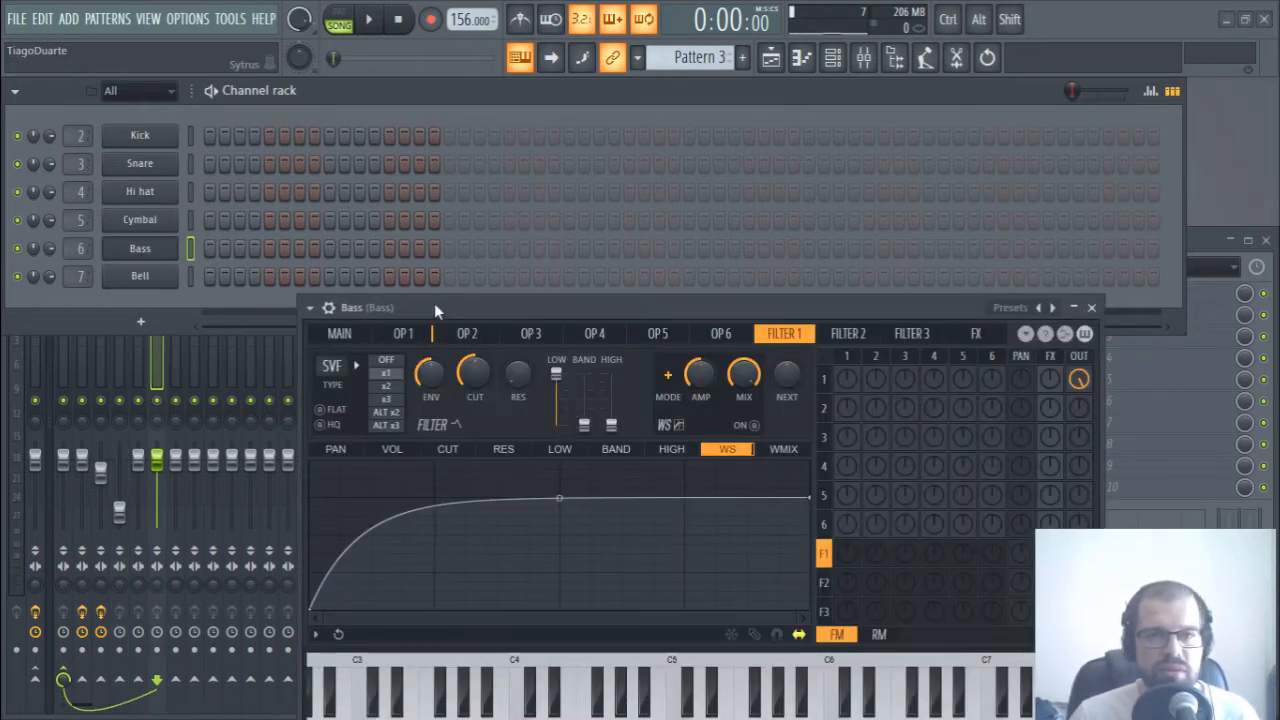
{"action": "left_click_drag", "start_coordinate": [435, 305], "coordinate": [300, 135]}
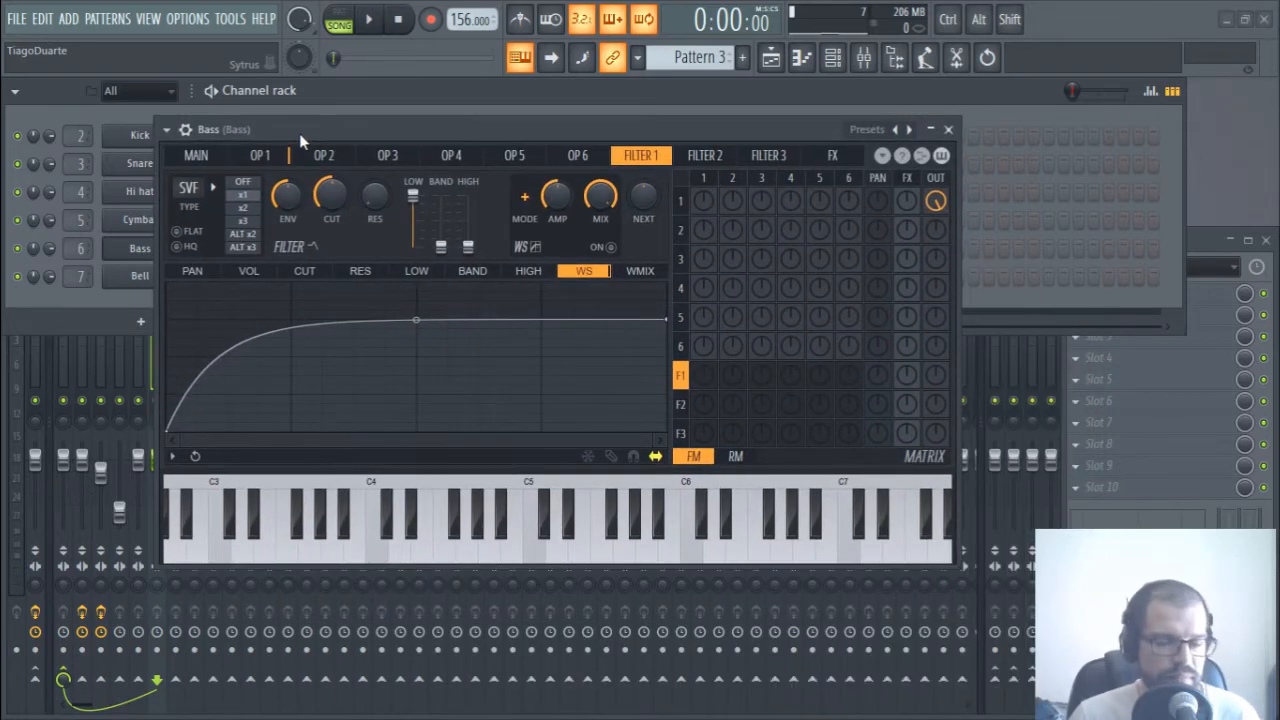
{"action": "key", "text": "q"}
{"action": "key", "text": "z"}
{"action": "key", "text": "b"}
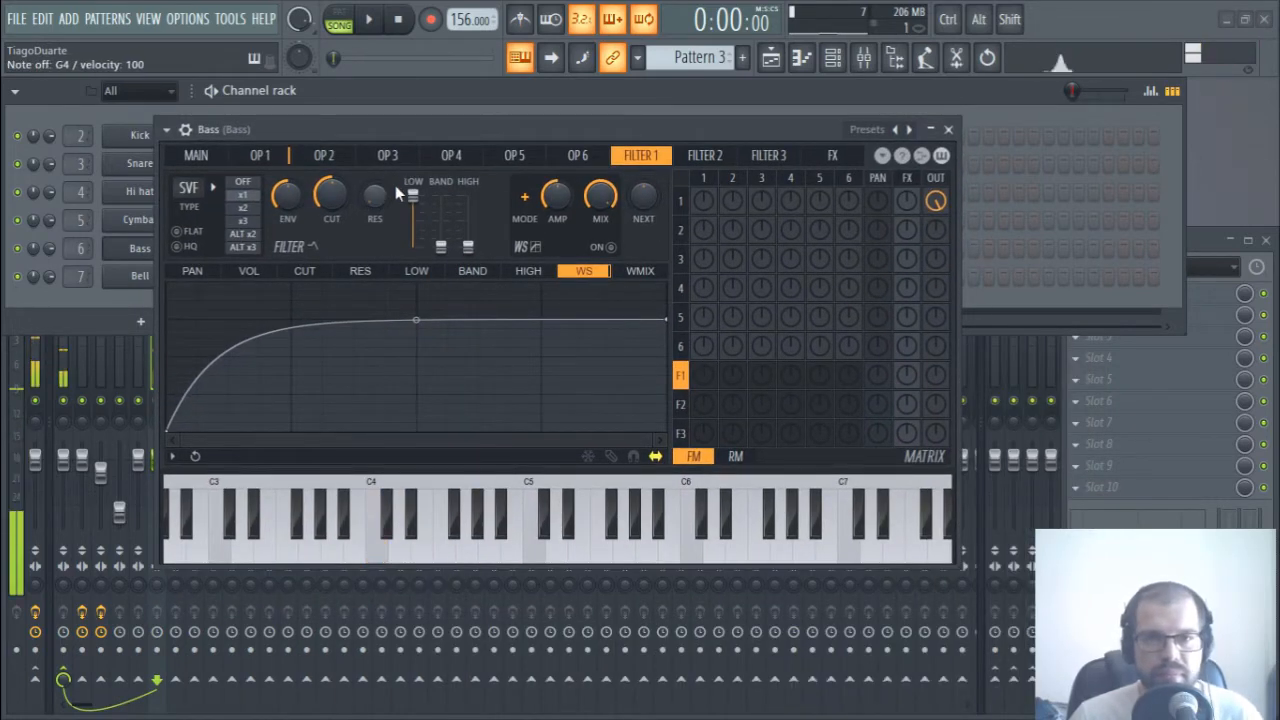
{"action": "key", "text": "v"}
{"action": "key", "text": "d"}
{"action": "key", "text": "z"}
{"action": "key", "text": "d"}
{"action": "key", "text": "b"}
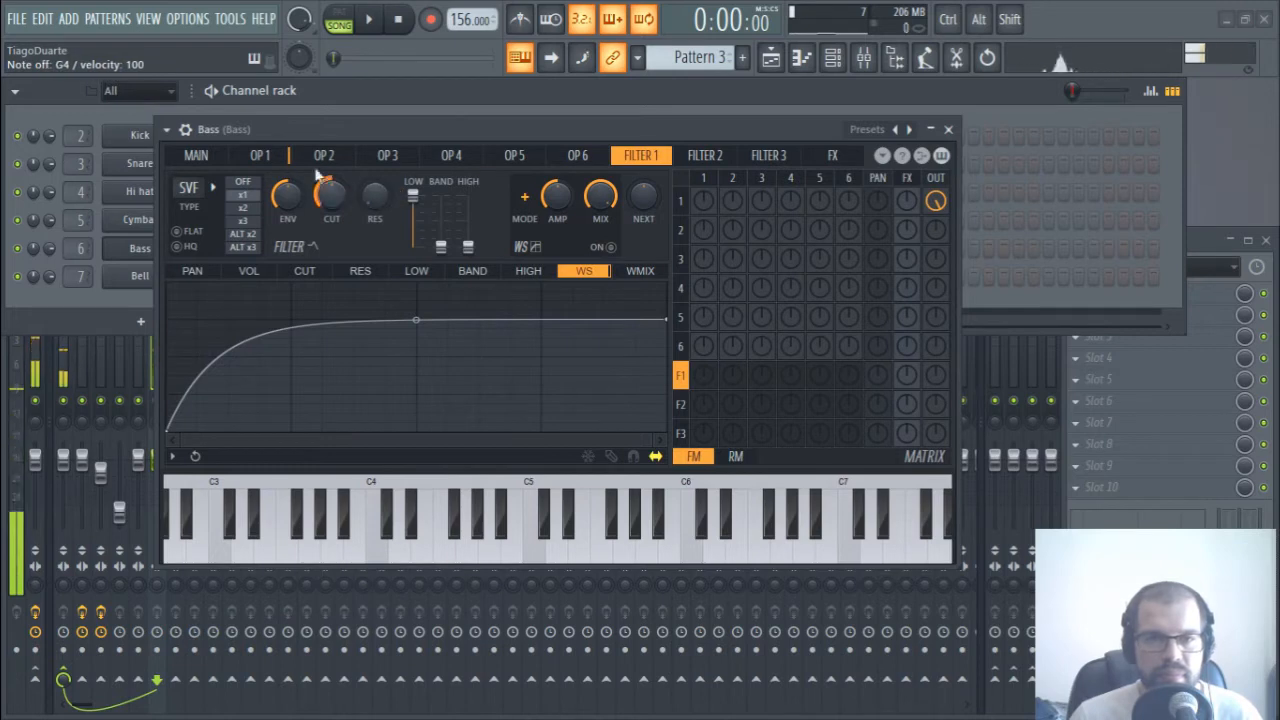
{"action": "key", "text": "z"}
{"action": "key", "text": "z"}
- Set the Bass operator 1 frequency ratio to 1.0000x and audition the lower pitch
{"action": "left_click", "coordinate": [260, 155]}
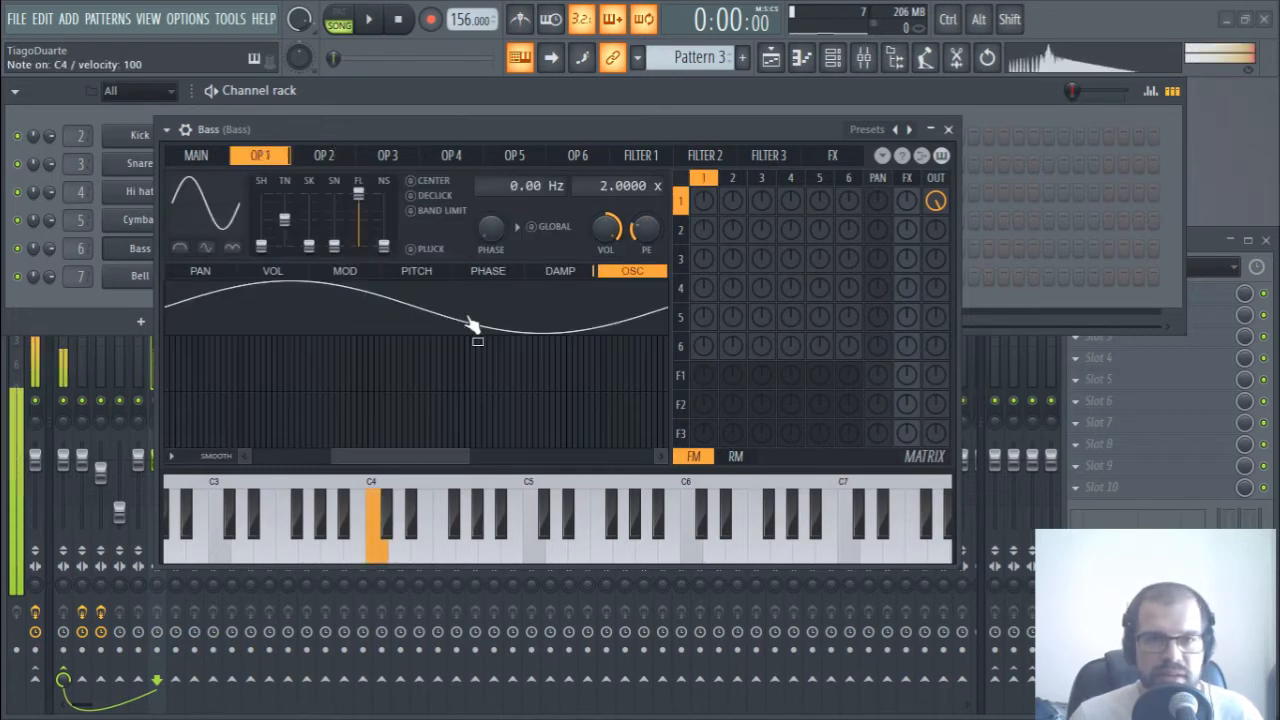
{"action": "left_click", "coordinate": [272, 271]}
{"action": "key", "text": "z"}
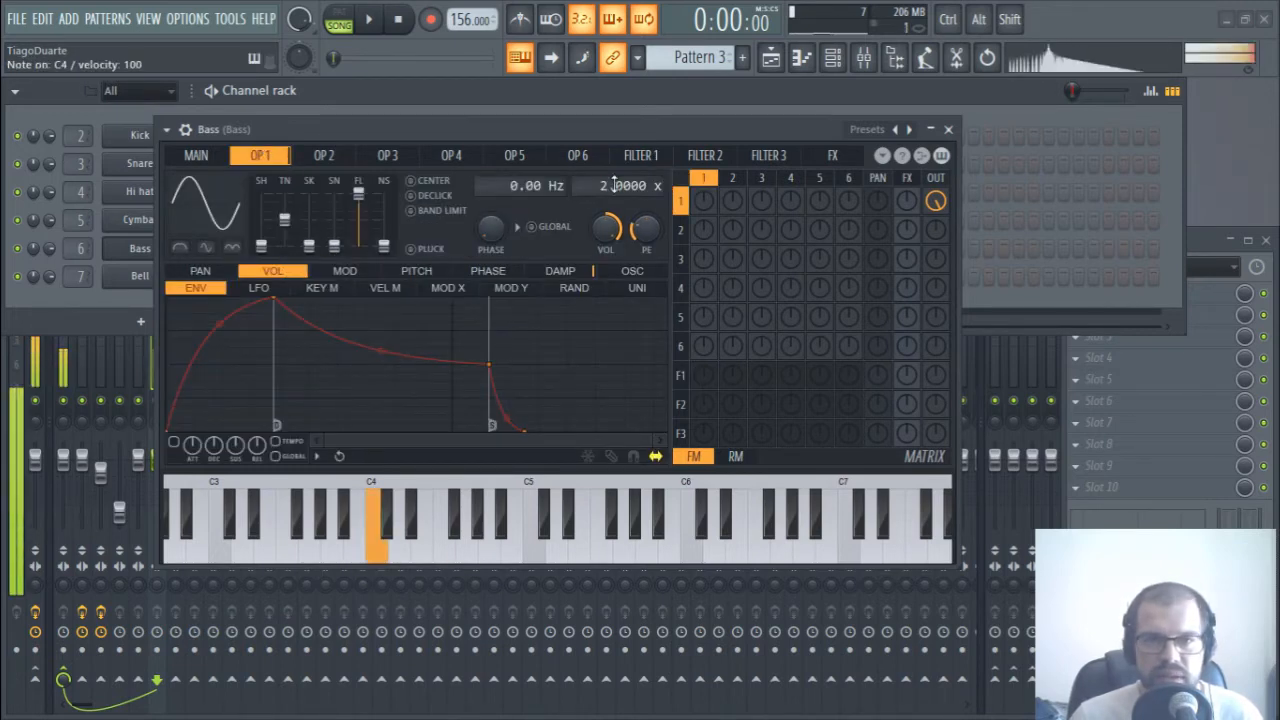
{"action": "left_click_drag", "start_coordinate": [604, 185], "coordinate": [604, 197]}
{"action": "key", "text": "z"}
{"action": "key", "text": "d"}
{"action": "key", "text": "b"}
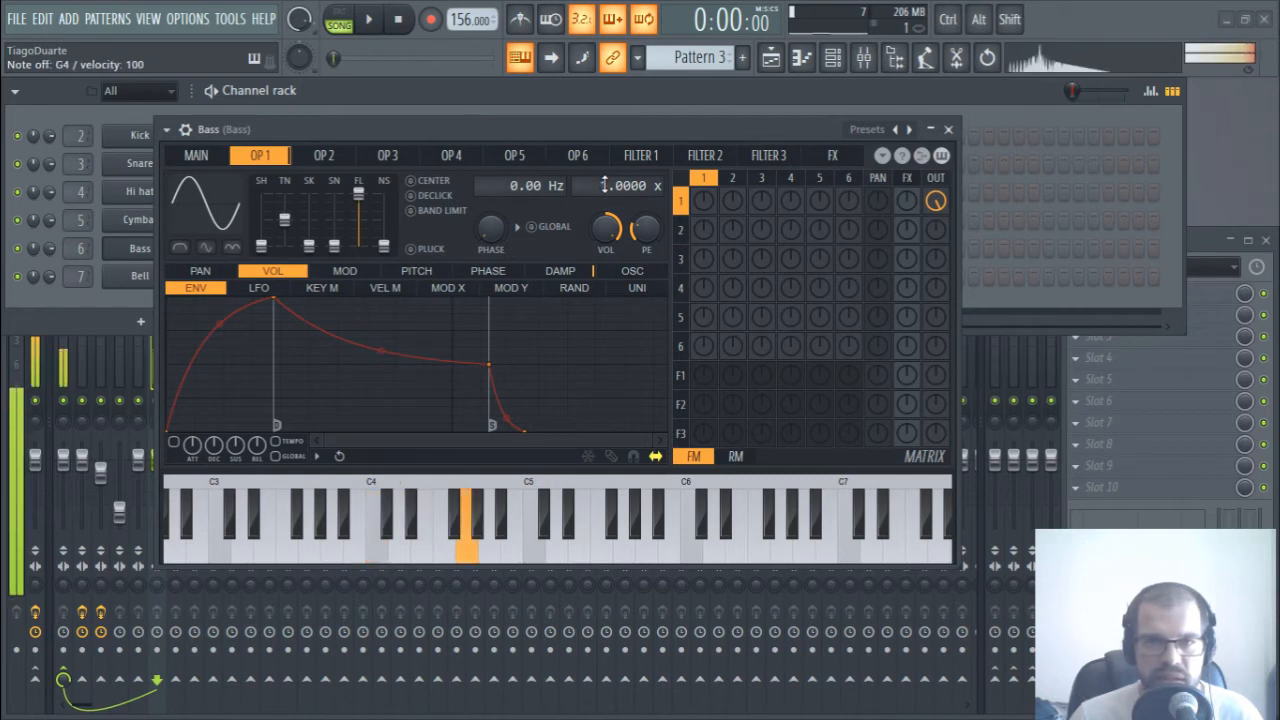
{"action": "key", "text": "v"}
{"action": "key", "text": "d"}
{"action": "key", "text": "b"}
{"action": "key", "text": "v"}
{"action": "key", "text": "d"}
{"action": "key", "text": "z"}
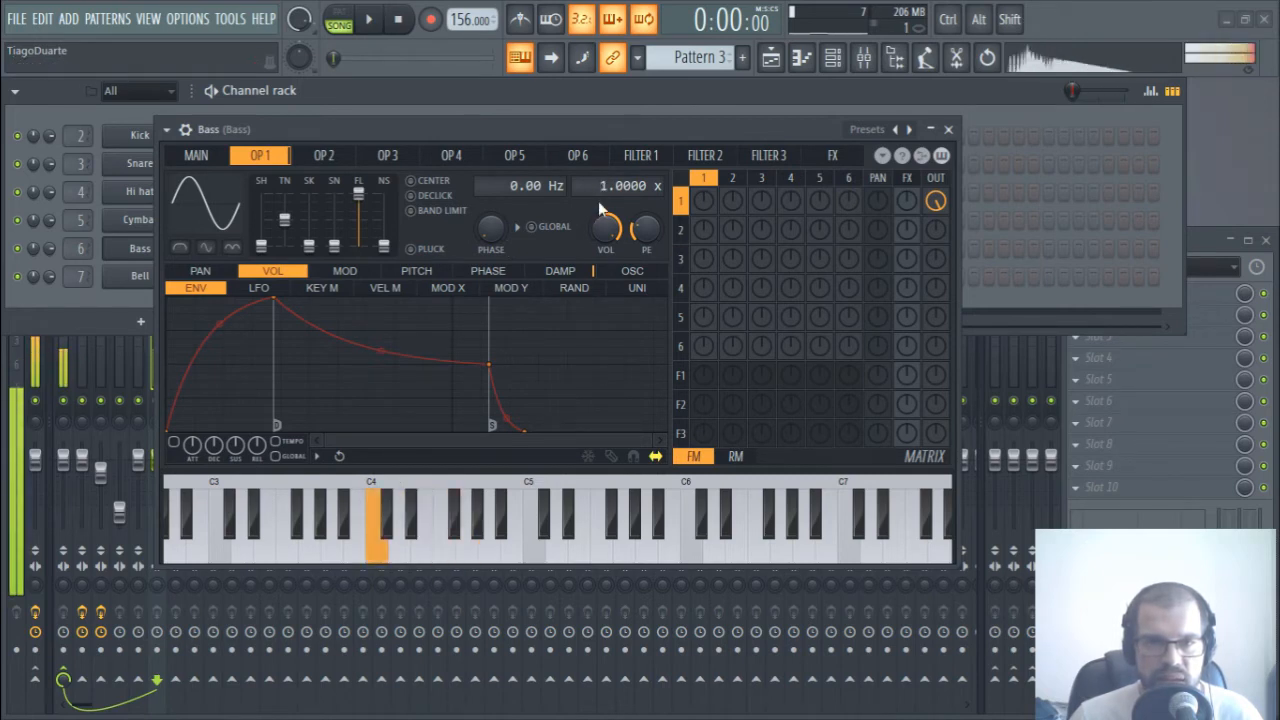
{"action": "key", "text": "z"}
- Remove the attack from operator 1's volume envelope and lower its sustain point to zero
{"action": "left_click_drag", "start_coordinate": [276, 300], "coordinate": [169, 302]}
{"action": "key", "text": "z"}
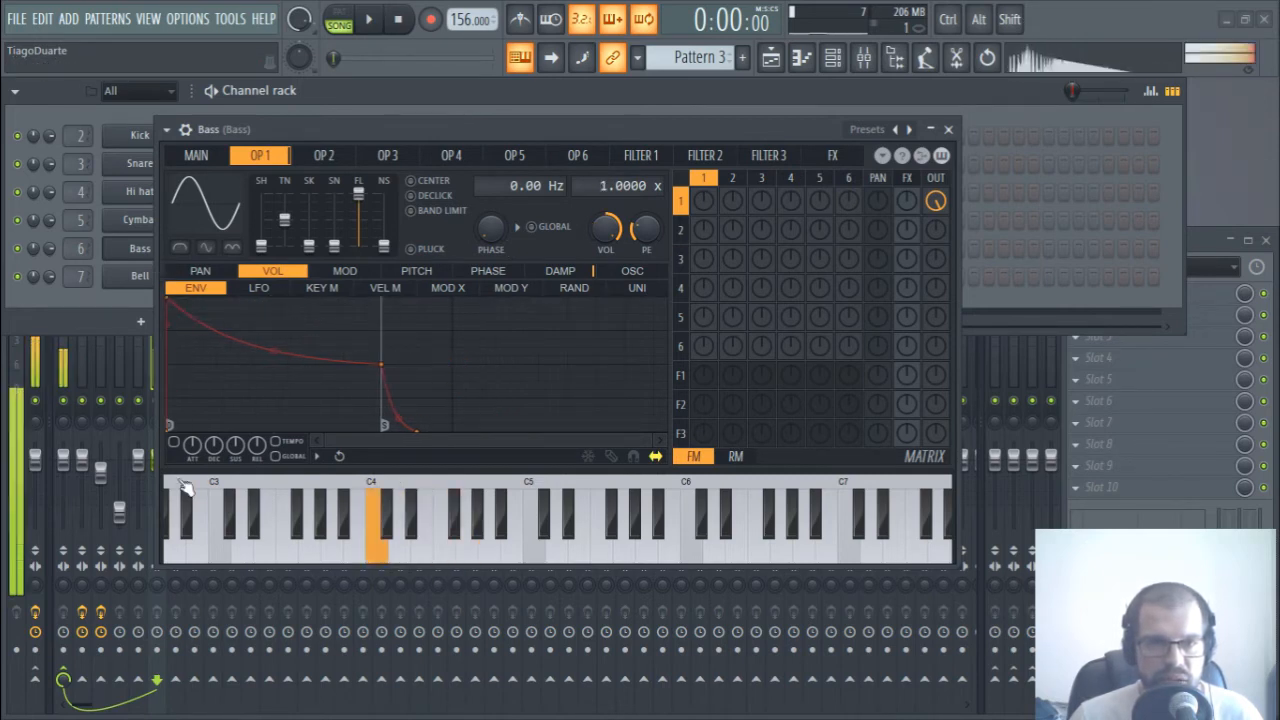
{"action": "key", "text": "z"}
{"action": "left_click_drag", "start_coordinate": [370, 370], "coordinate": [371, 428]}
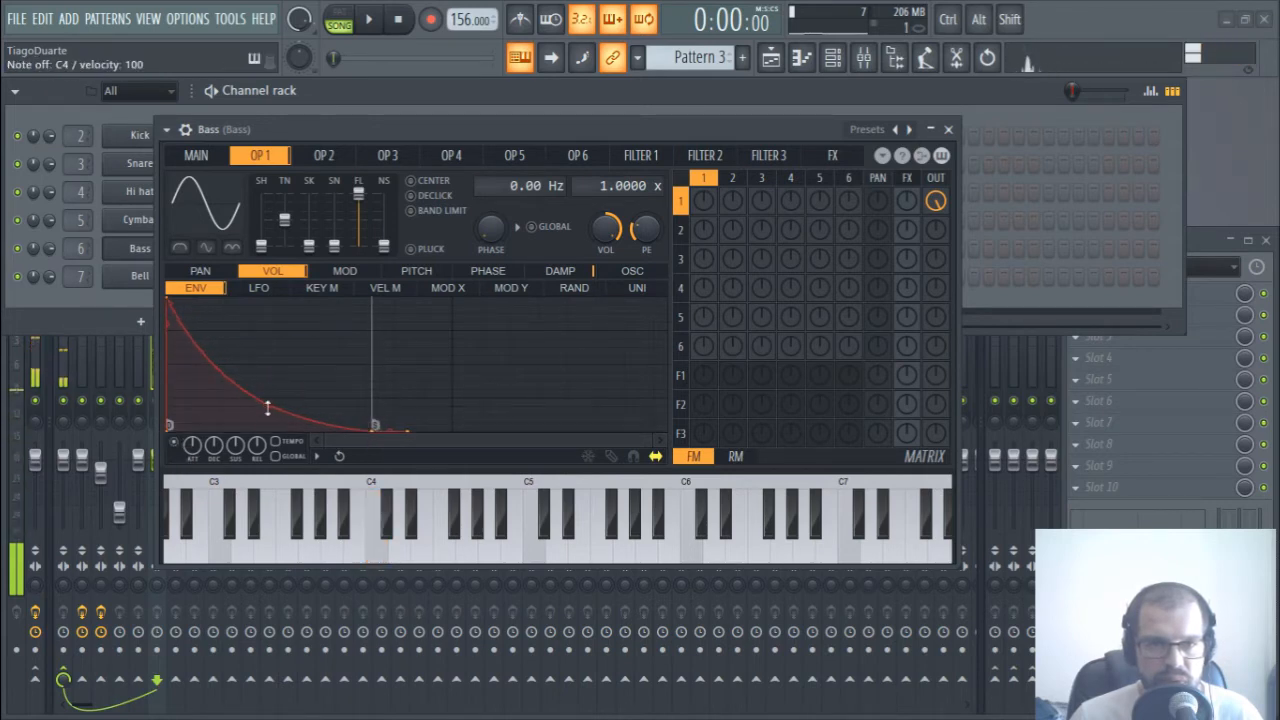
{"action": "key", "text": "z"}
{"action": "key", "text": "d"}
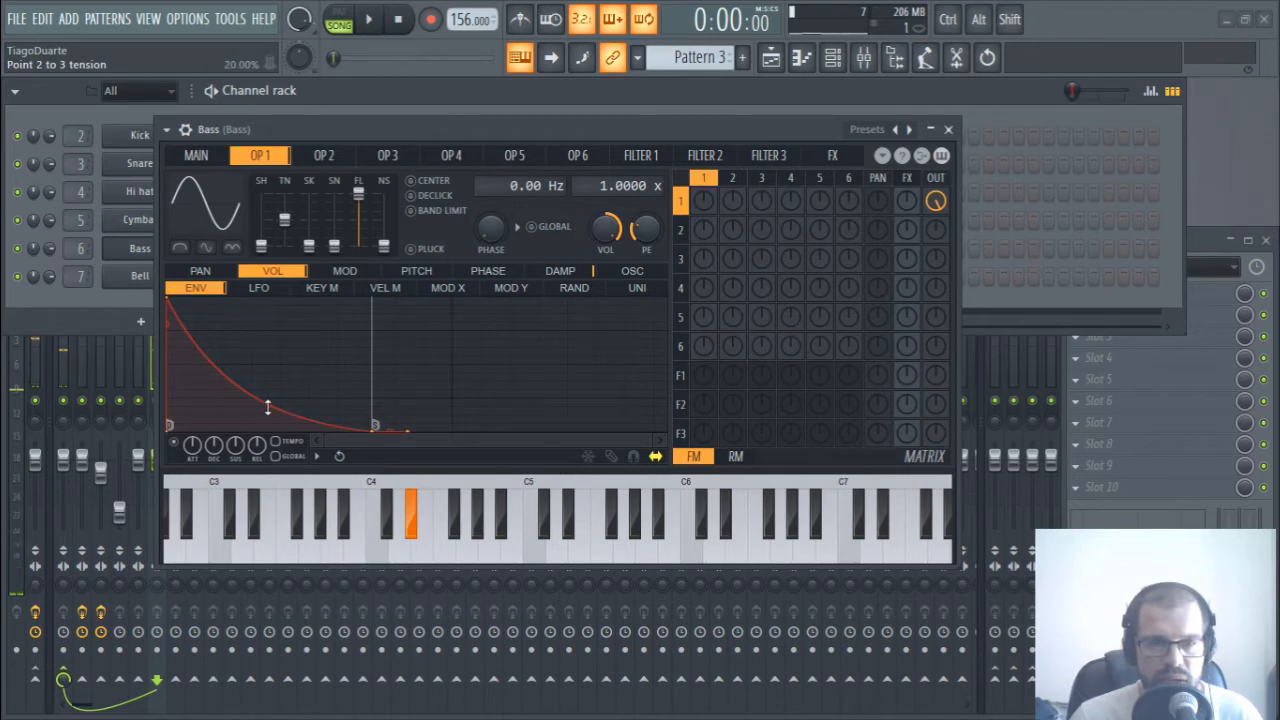
- Steepen the decay curve of operator 1's volume envelope and audition it with C4, D#4, F4 and G4
{"action": "left_click_drag", "start_coordinate": [267, 407], "coordinate": [269, 418]}
{"action": "key", "text": "v"}
{"action": "key", "text": "v"}
{"action": "key", "text": "d"}
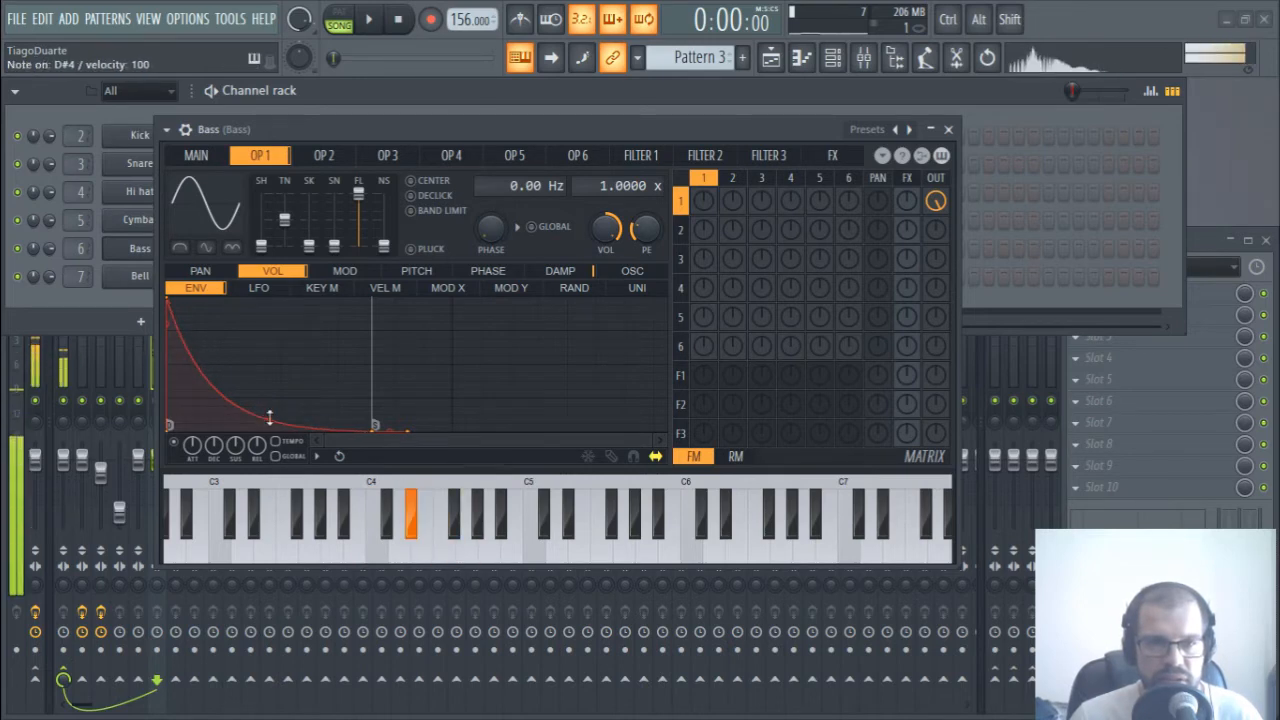
{"action": "key", "text": "z"}
{"action": "key", "text": "d"}
{"action": "key", "text": "v"}
{"action": "key", "text": "d"}
{"action": "key", "text": "z"}
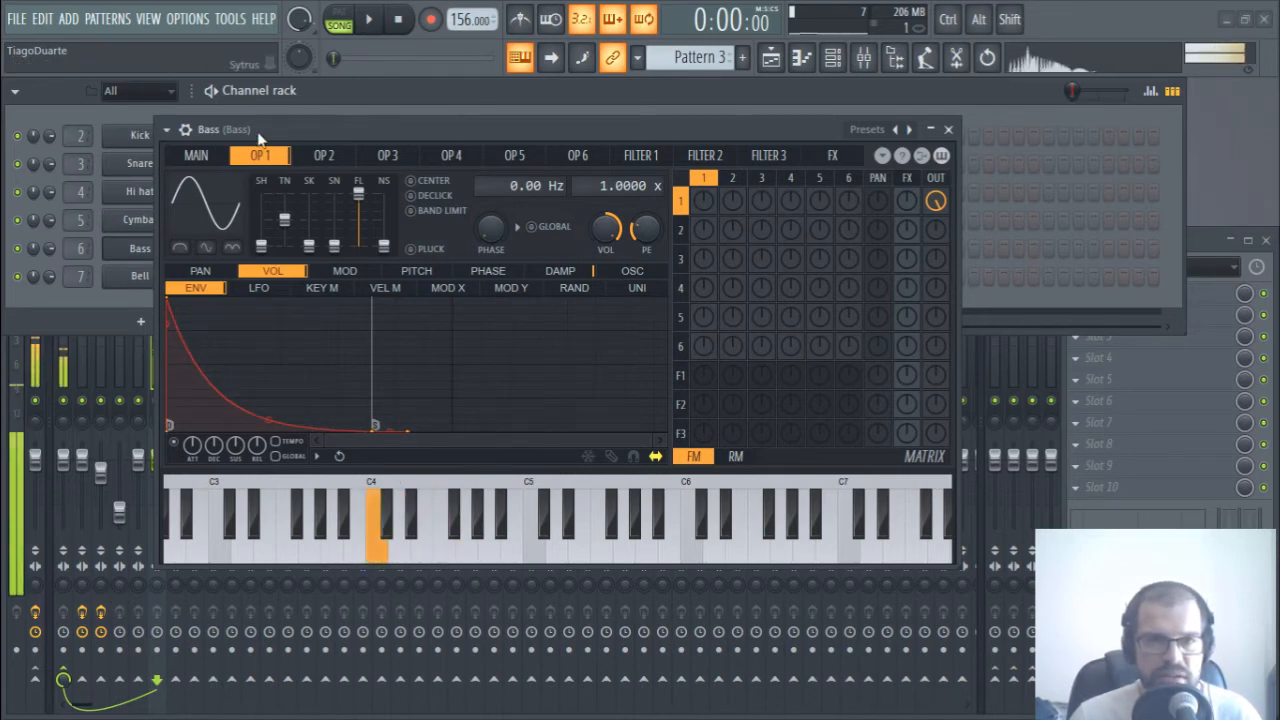
{"action": "key", "text": "b"}
{"action": "key", "text": "b"}
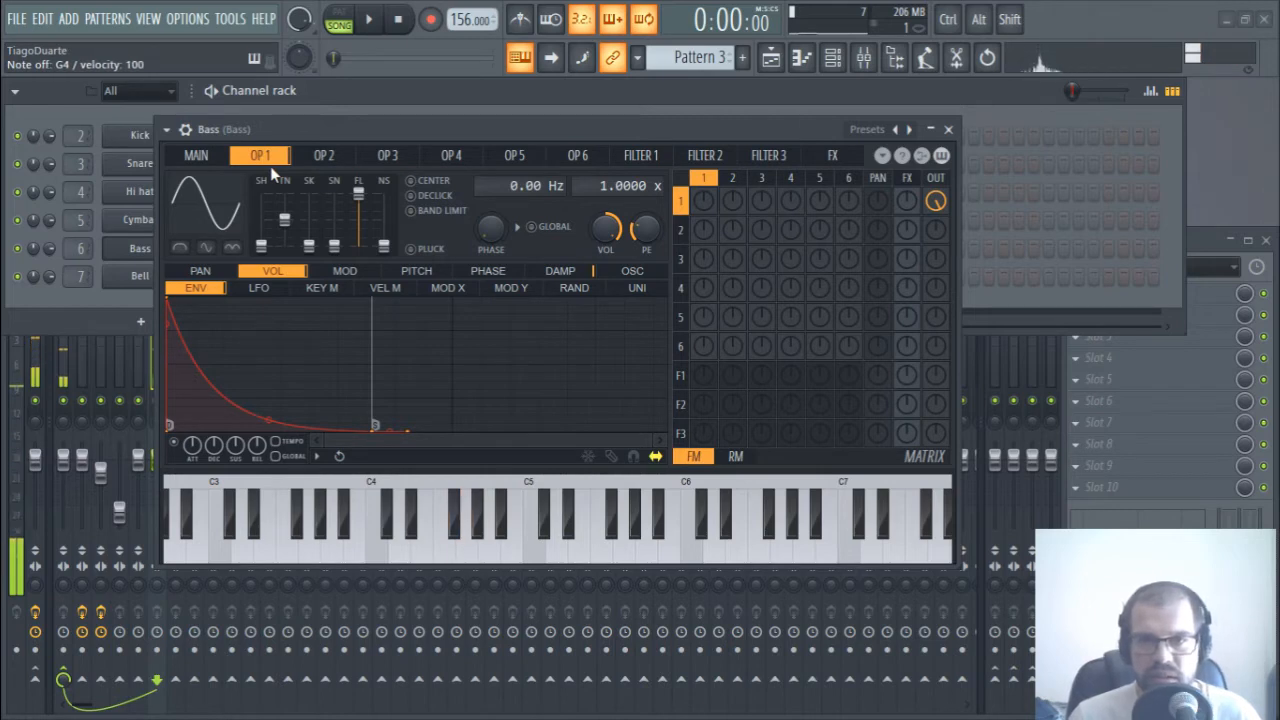
{"action": "key", "text": "v"}
- Mute operator 1's direct output in the matrix and route it through Filter 1 to the output
{"action": "right_click", "coordinate": [936, 202]}
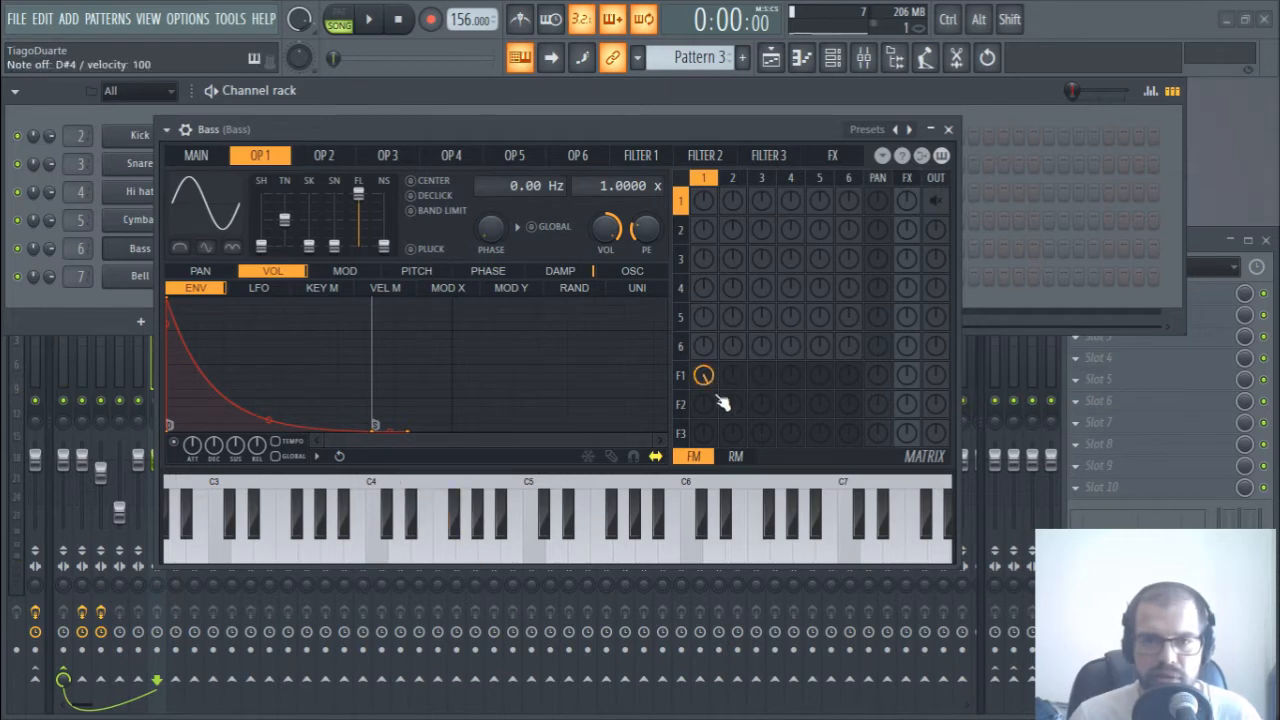
{"action": "key", "text": "z"}
{"action": "left_click_drag", "start_coordinate": [937, 378], "coordinate": [937, 290]}
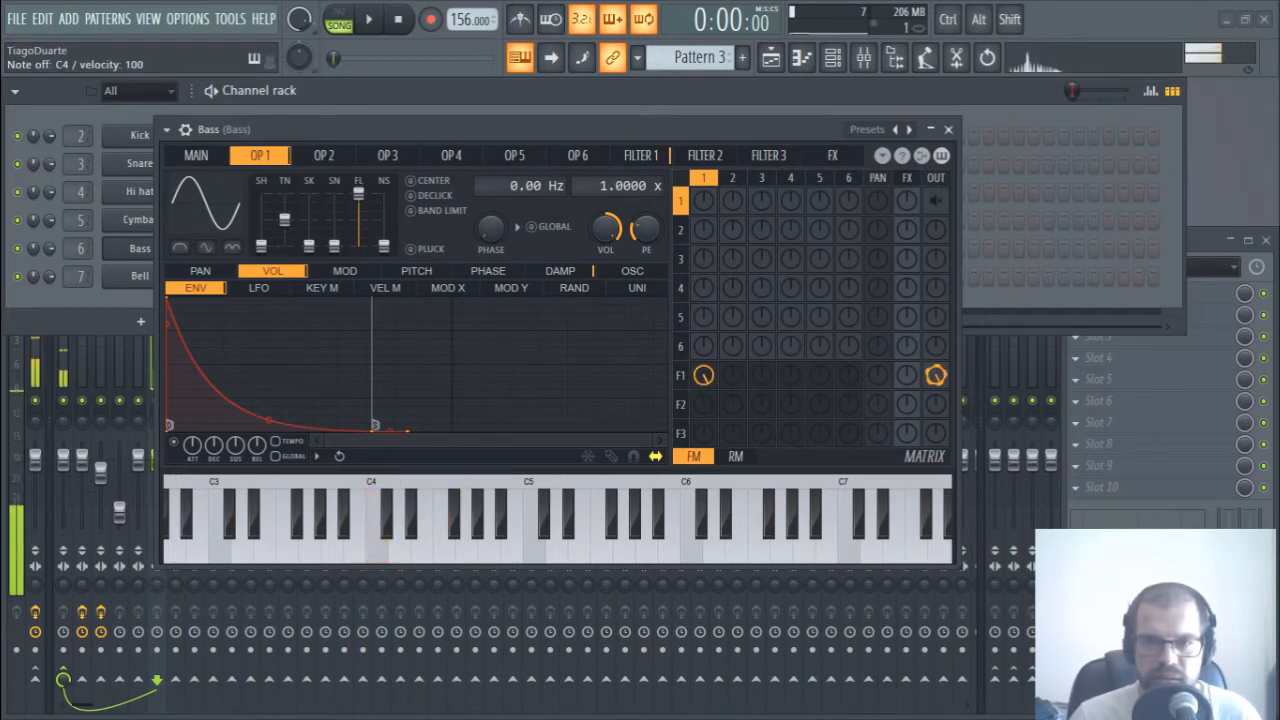
{"action": "key", "text": "z"}
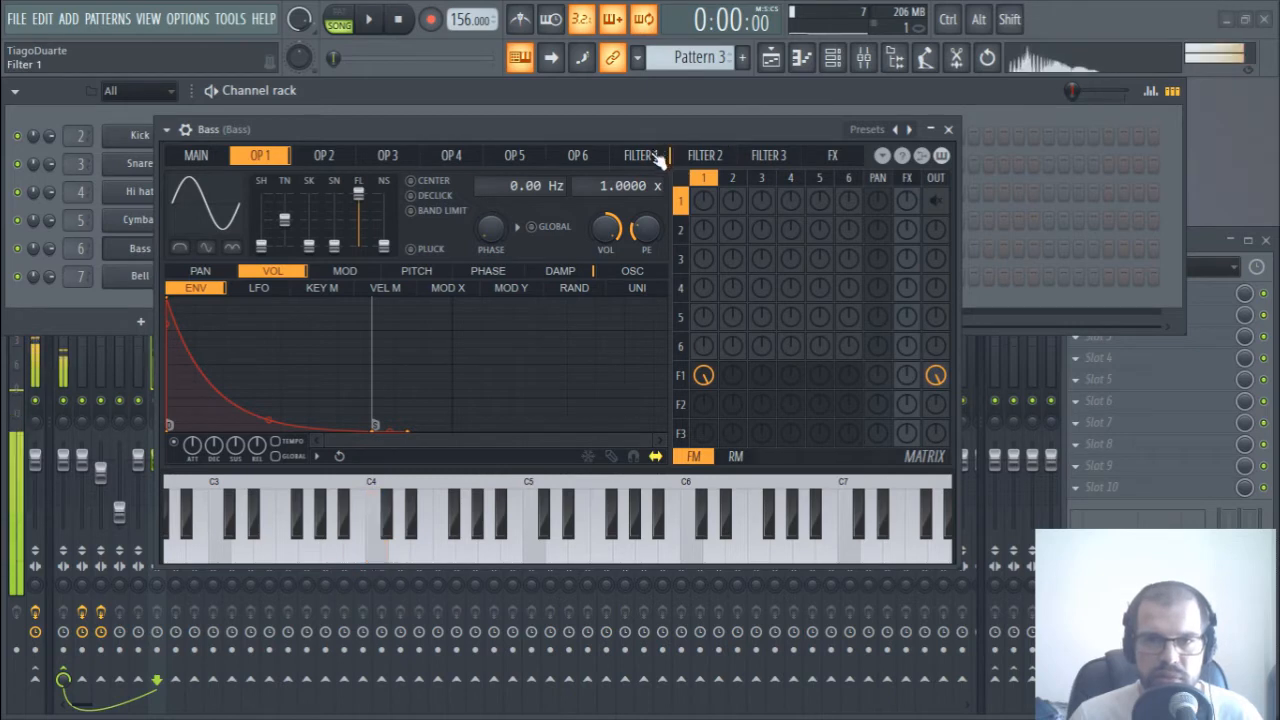
- Lower the cutoff of Filter 1 on the Bass, keeping its SVF type, and audition it with C4
{"action": "left_click", "coordinate": [650, 155]}
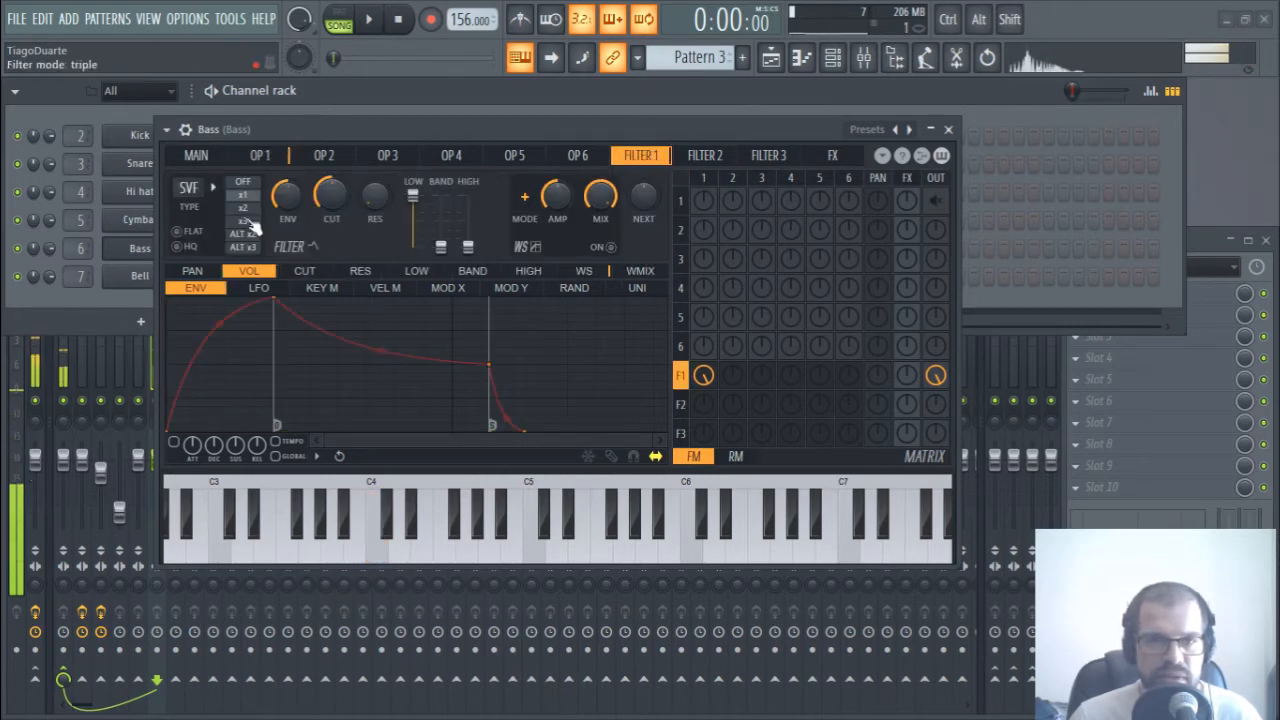
{"action": "key", "text": "z"}
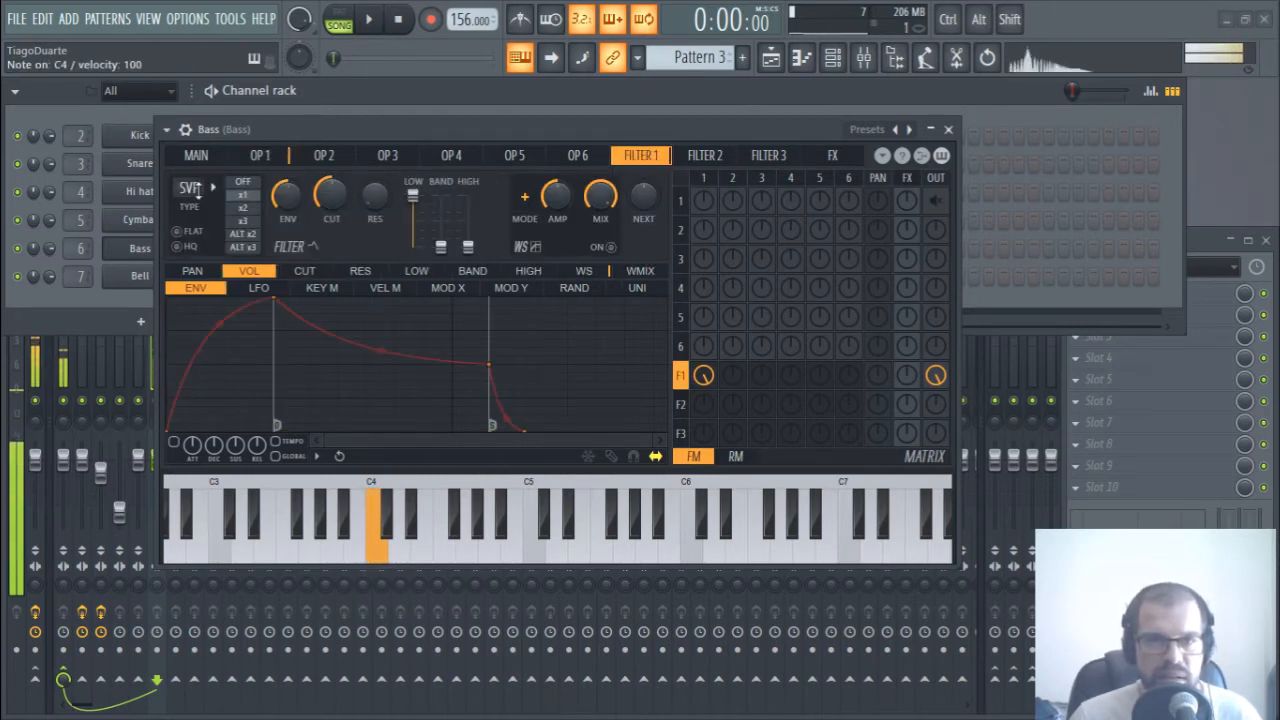
{"action": "left_click", "coordinate": [190, 189]}
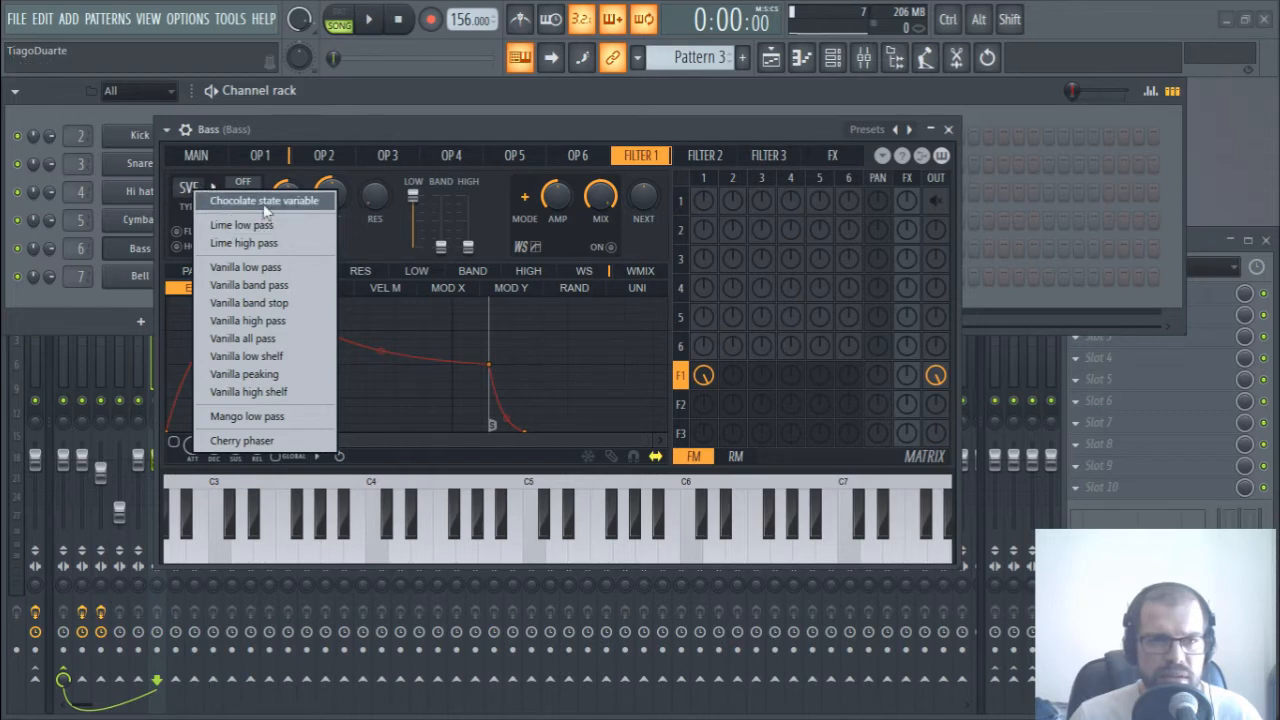
{"action": "left_click", "coordinate": [346, 136]}
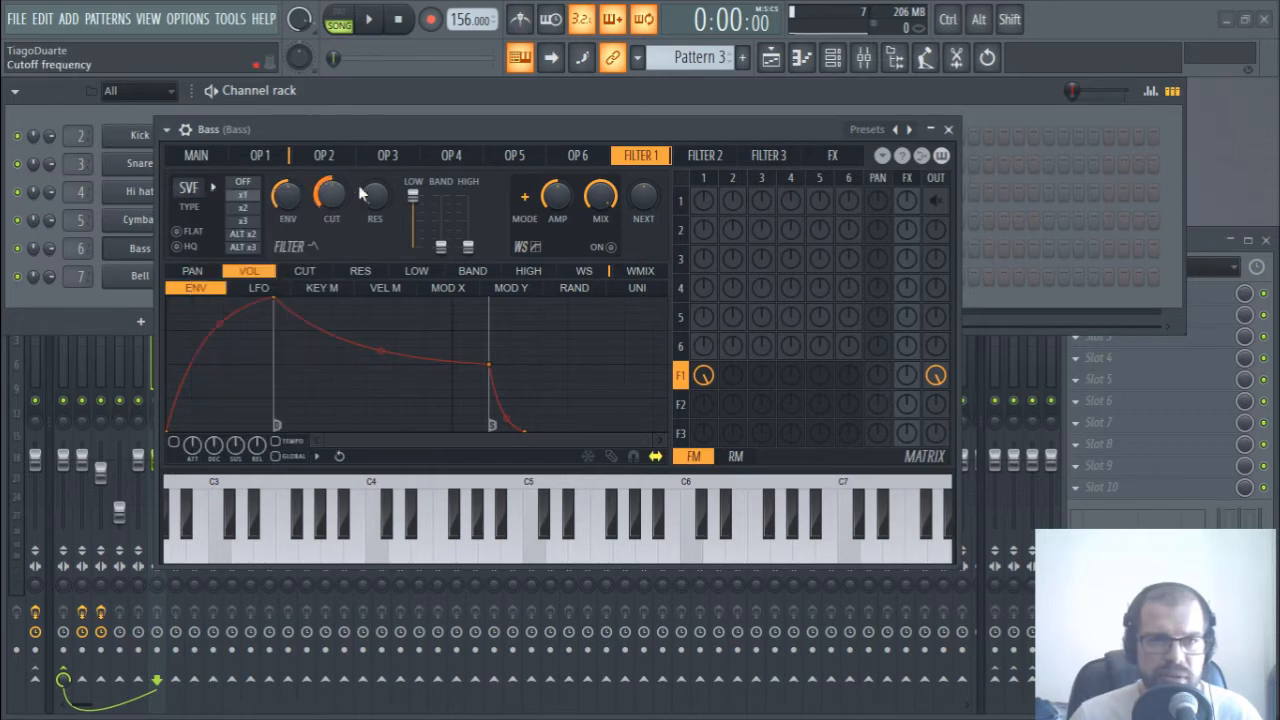
{"action": "left_click_drag", "start_coordinate": [328, 200], "coordinate": [328, 240]}
{"action": "key", "text": "z"}
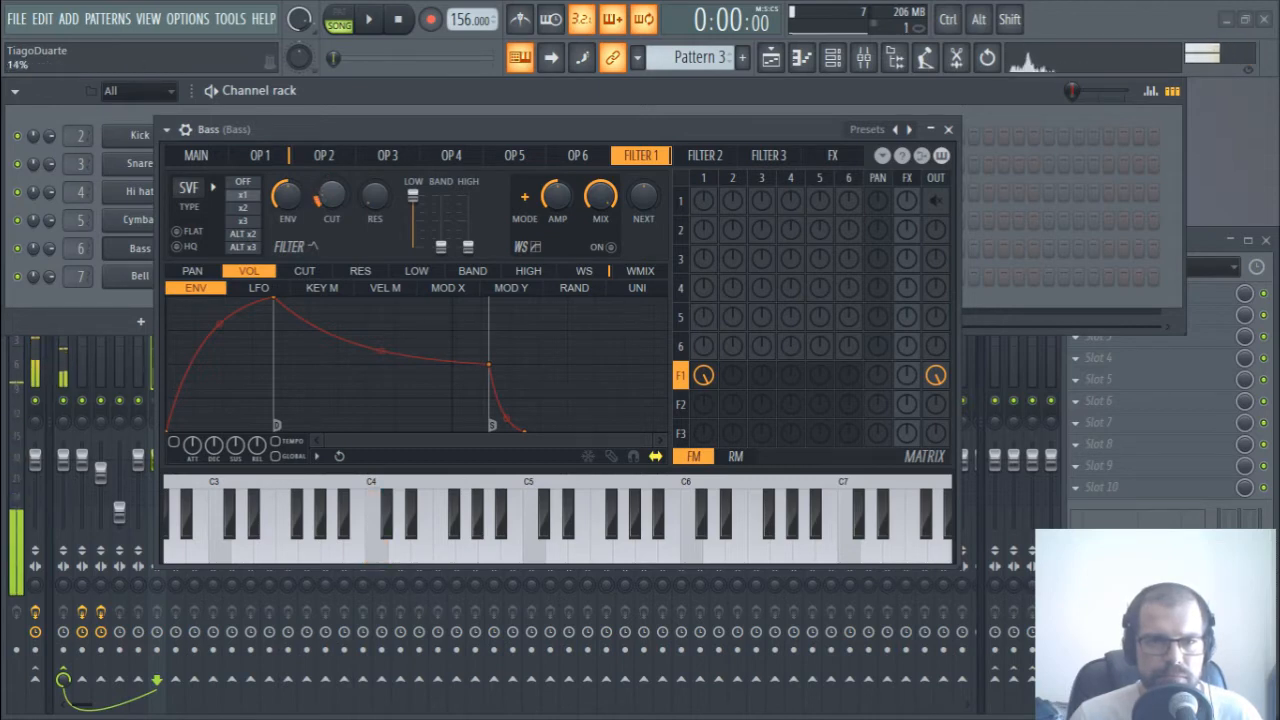
{"action": "key", "text": "z"}
{"action": "key", "text": "z"}
{"action": "key", "text": "z"}
{"action": "left_click_drag", "start_coordinate": [441, 247], "coordinate": [468, 247]}
{"action": "key", "text": "z"}
{"action": "key", "text": "z"}
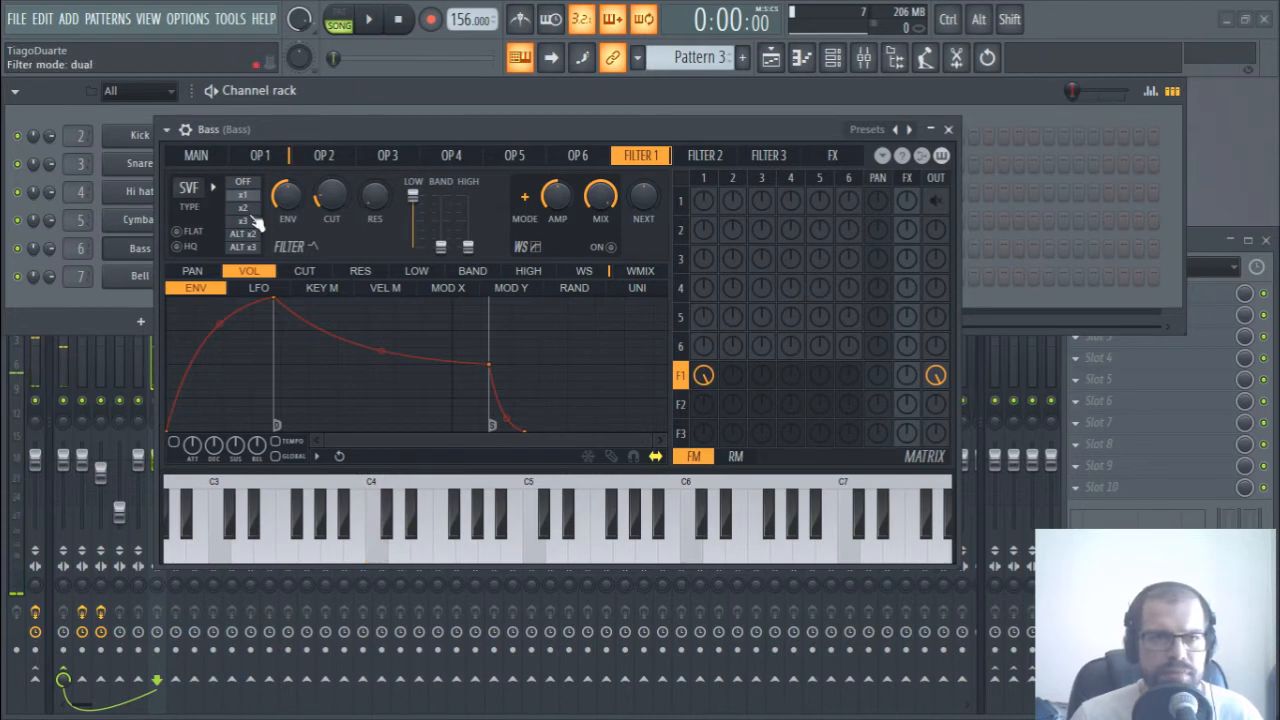
{"action": "key", "text": "z"}
- Change operator 1's waveform from sine to sawtooth with its shape setting and audition notes from C3 to G4
{"action": "left_click", "coordinate": [281, 156]}
{"action": "key", "text": "d"}
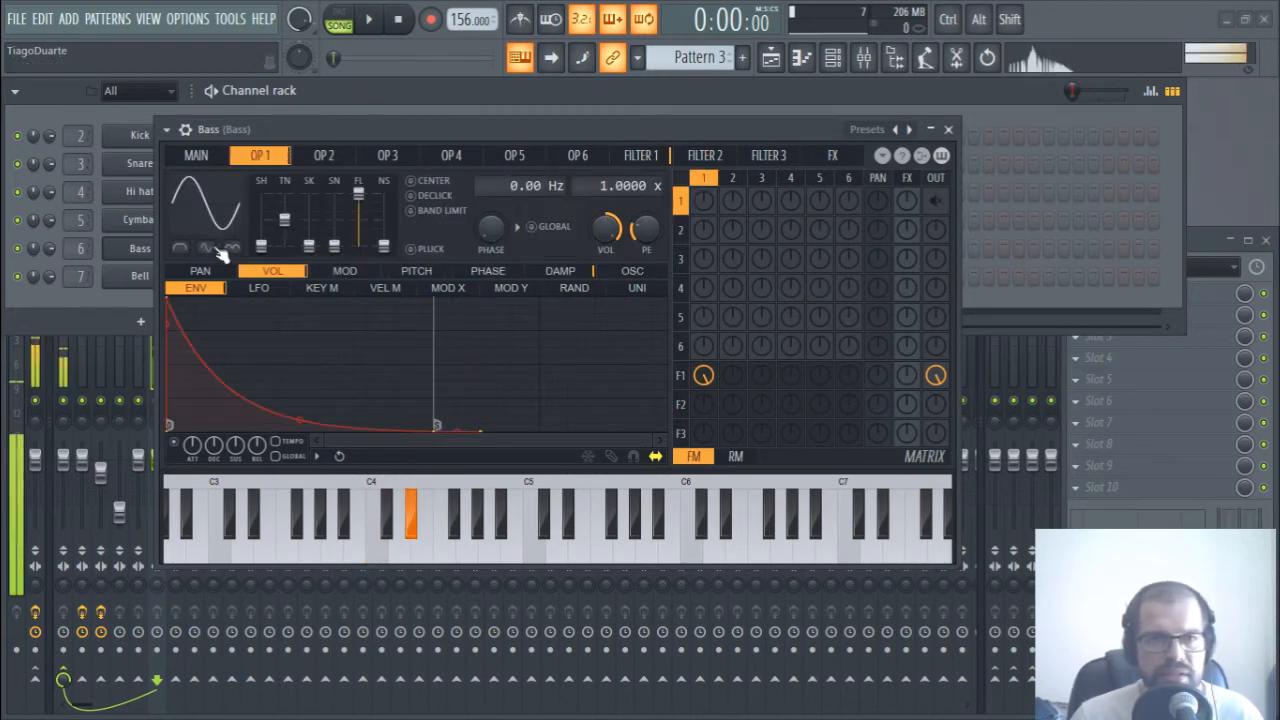
{"action": "key", "text": "b"}
{"action": "key", "text": "z"}
{"action": "key", "text": "d"}
{"action": "key", "text": "b"}
{"action": "key", "text": "z"}
{"action": "left_click_drag", "start_coordinate": [262, 247], "coordinate": [262, 222]}
{"action": "key", "text": "z"}
{"action": "key", "text": "d"}
{"action": "key", "text": "v"}
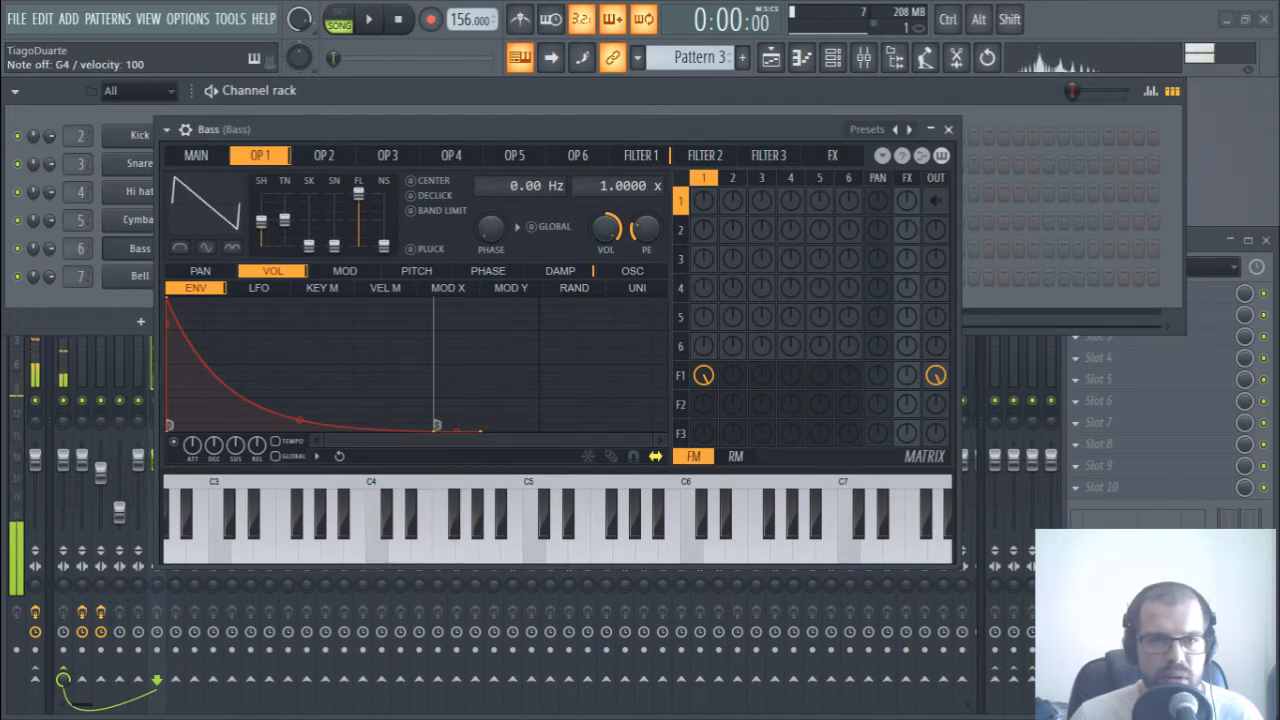
{"action": "key", "text": "v"}
{"action": "key", "text": "d"}
{"action": "key", "text": "z"}
{"action": "key", "text": "z"}
{"action": "left_click", "coordinate": [231, 548]}
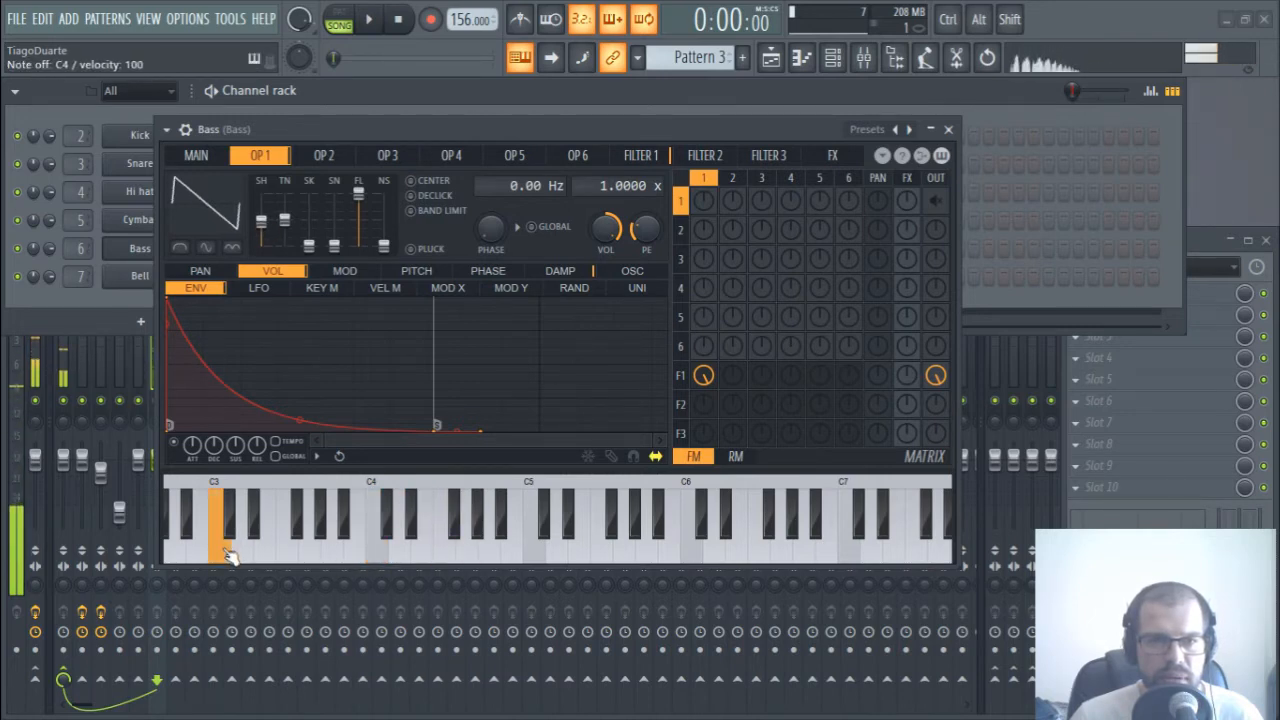
- Reposition the Bass synth window and open the Bass channel's miscellaneous settings
{"action": "left_click_drag", "start_coordinate": [432, 127], "coordinate": [531, 167]}
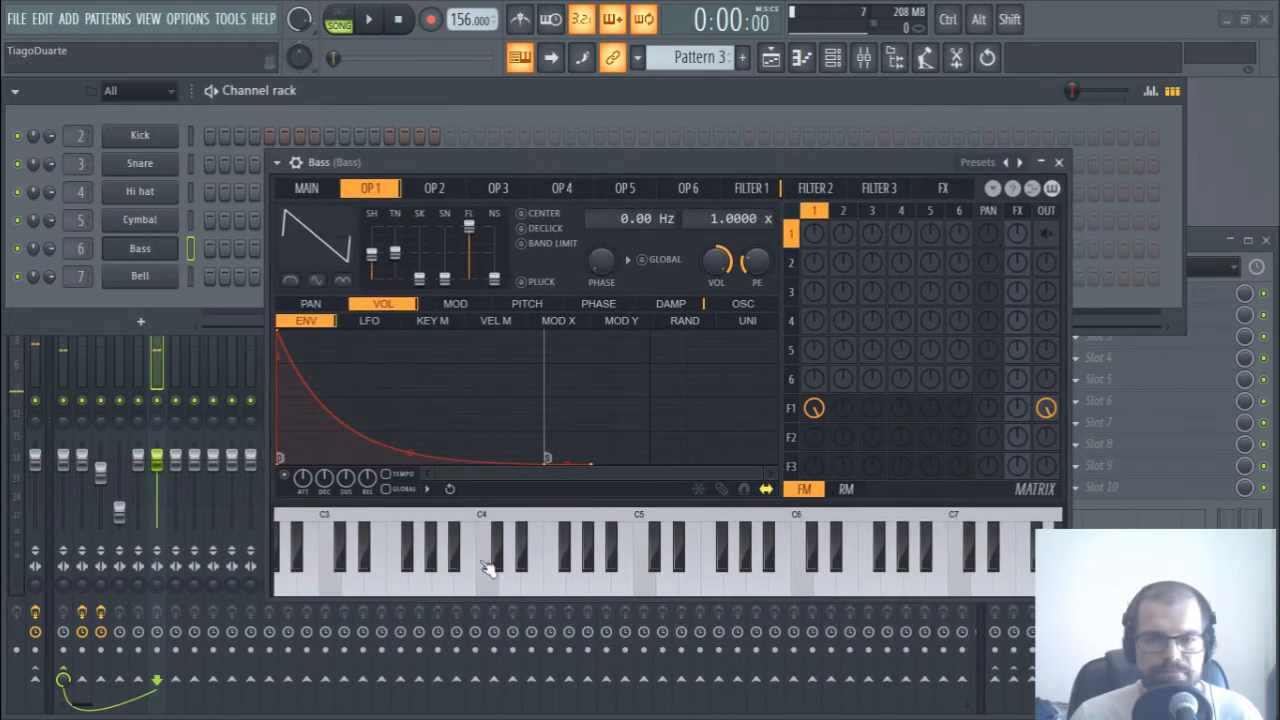
{"action": "left_click", "coordinate": [150, 250]}
{"action": "left_click", "coordinate": [150, 250]}
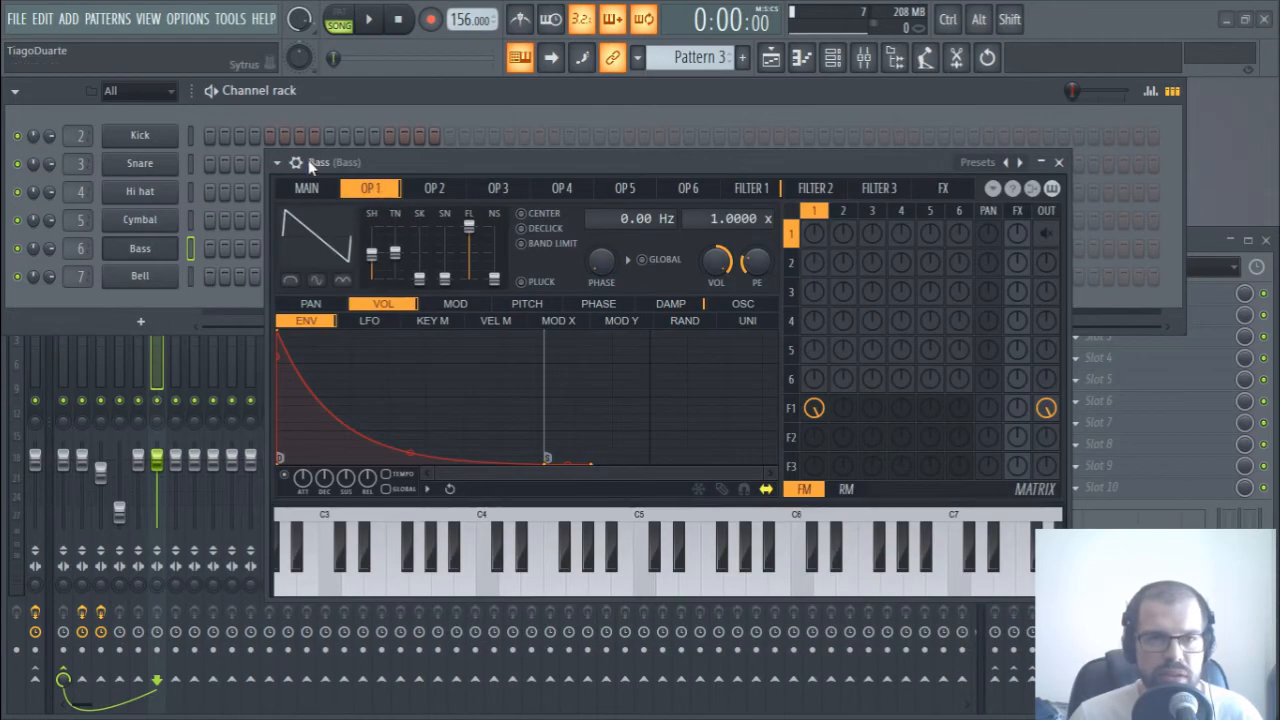
{"action": "left_click_drag", "start_coordinate": [300, 167], "coordinate": [293, 165]}
{"action": "left_click", "coordinate": [290, 162]}
{"action": "left_click", "coordinate": [327, 196]}
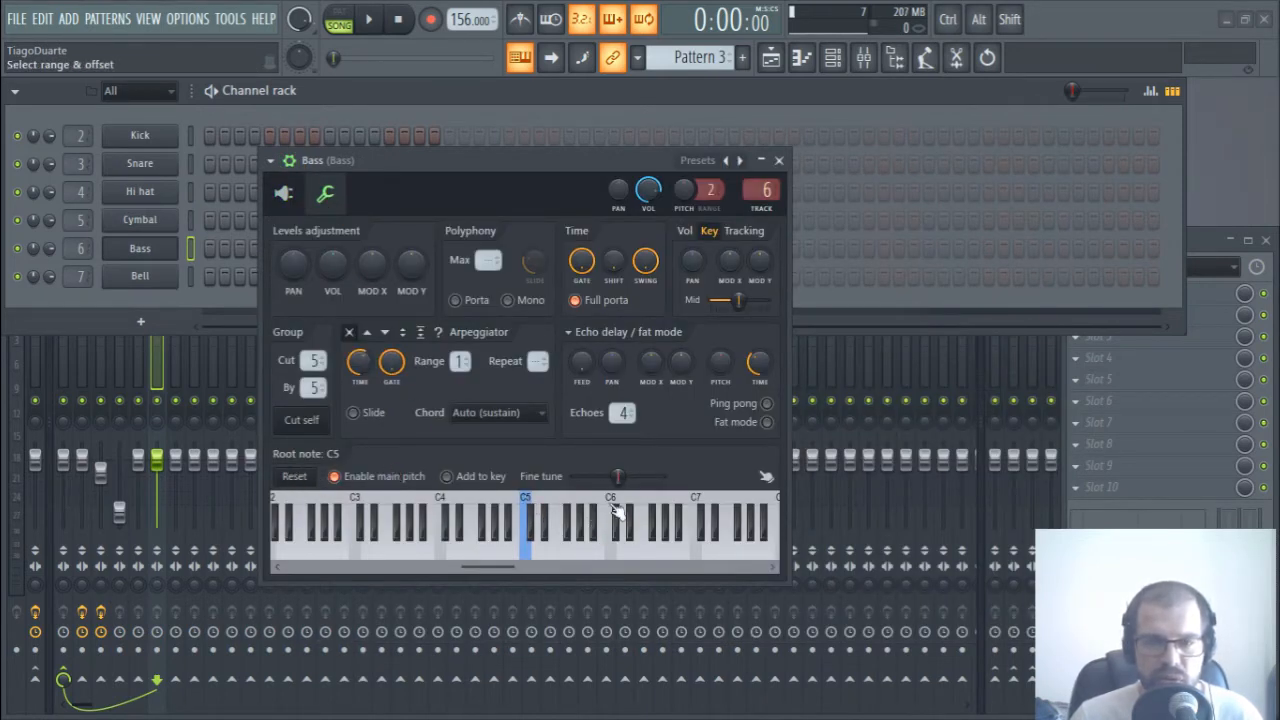
- Audition the Bass with C4, D#4 and F4 while its root note is C5
{"action": "key", "text": "z"}
{"action": "key", "text": "d"}
{"action": "key", "text": "v"}
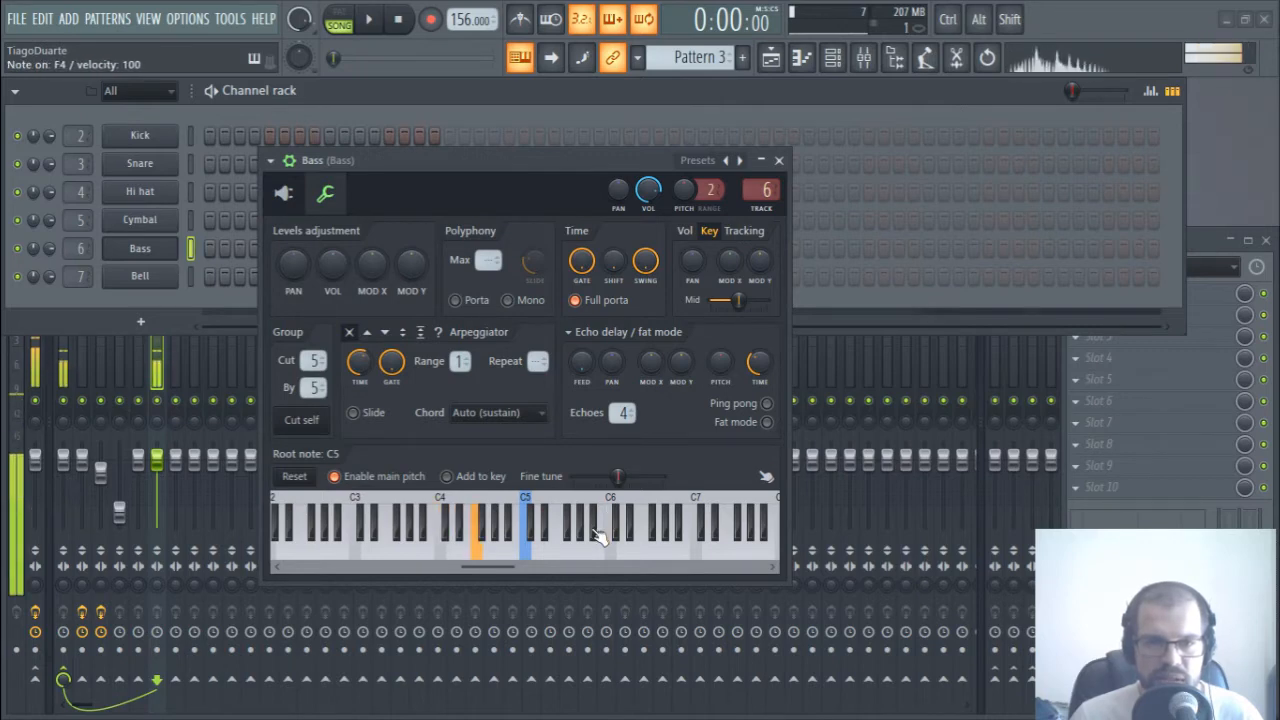
{"action": "key", "text": "z"}
{"action": "key", "text": "z"}
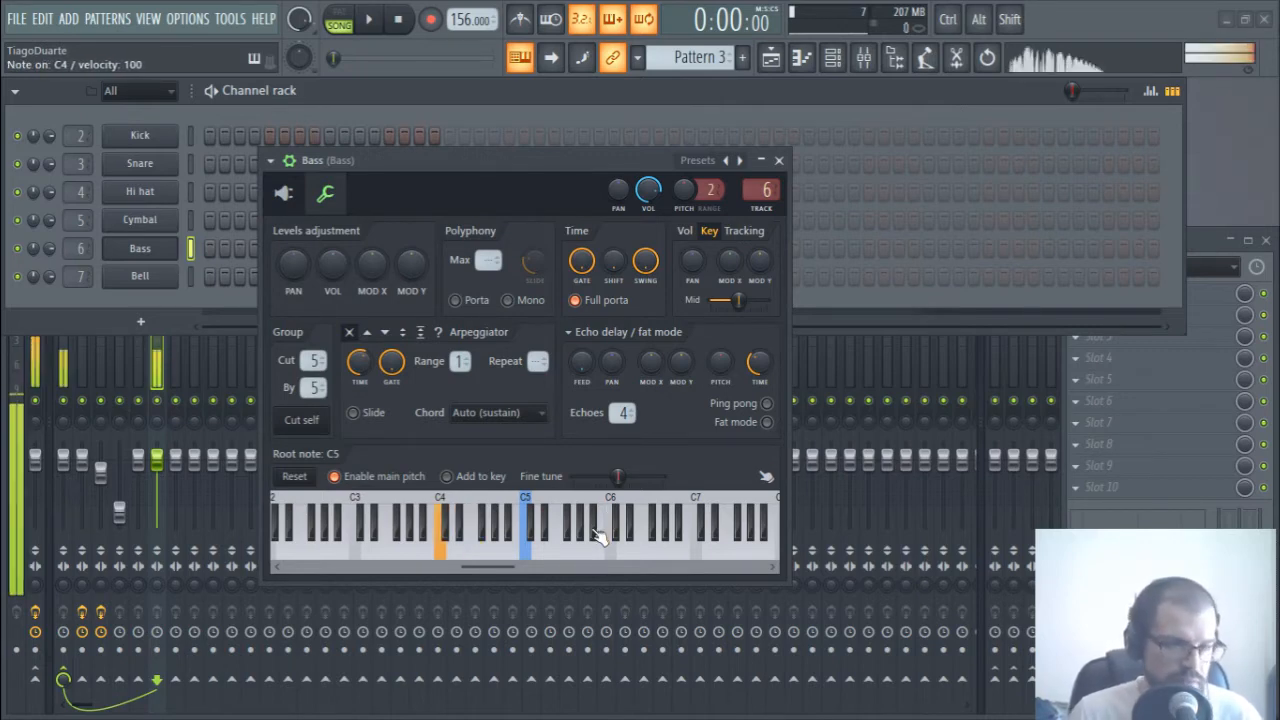
{"action": "key", "text": "z"}
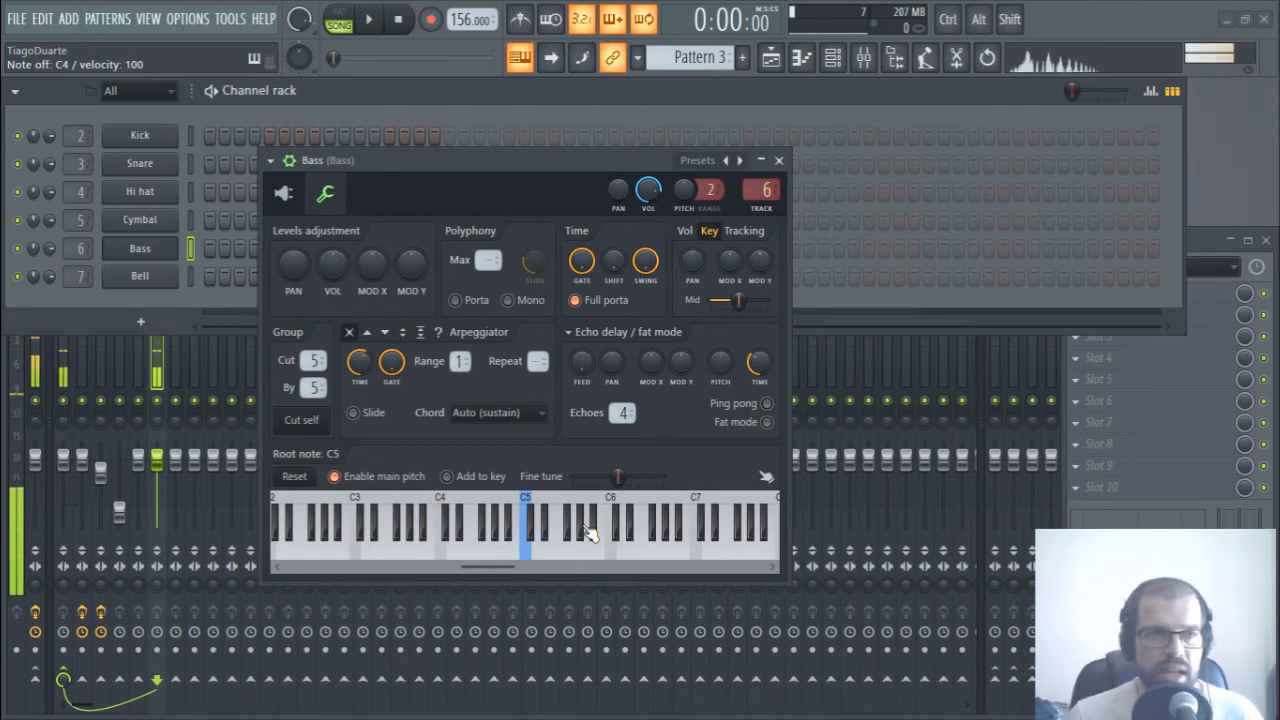
{"action": "key", "text": "z"}
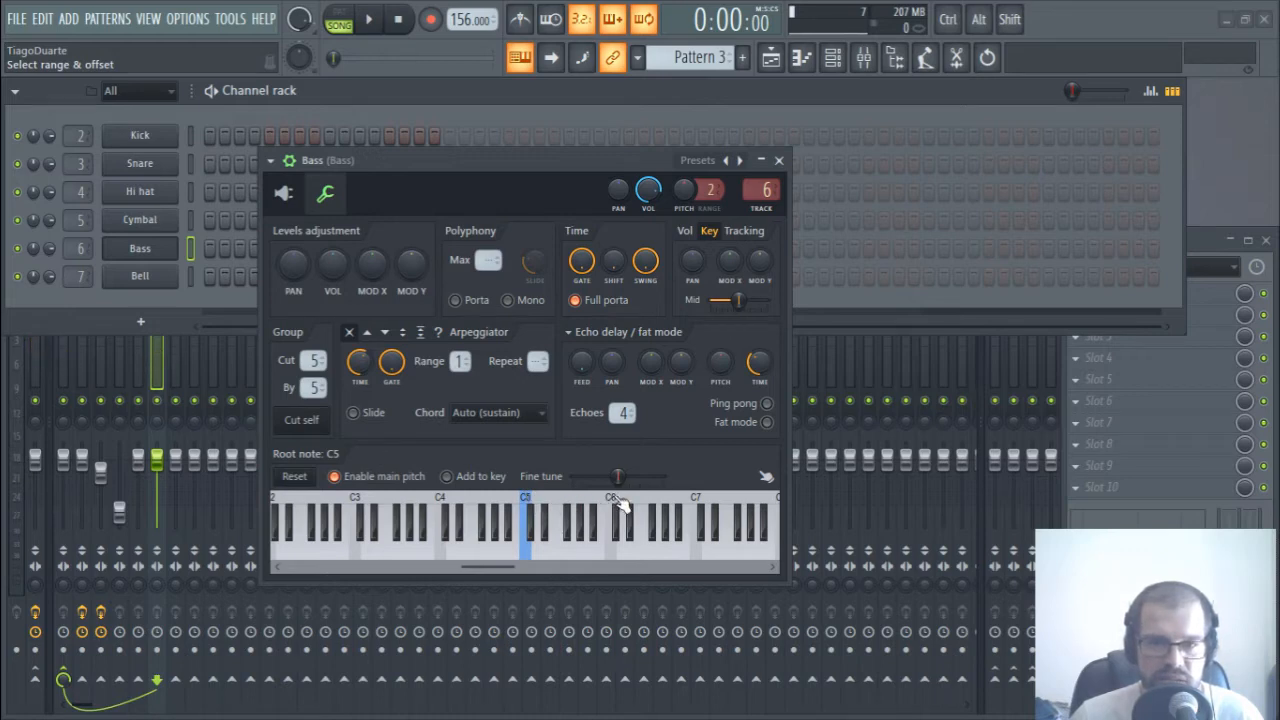
- Set the Bass channel's root note to C6, comparing it against C5 with C4 notes, and close its settings
{"action": "right_click", "coordinate": [614, 500]}
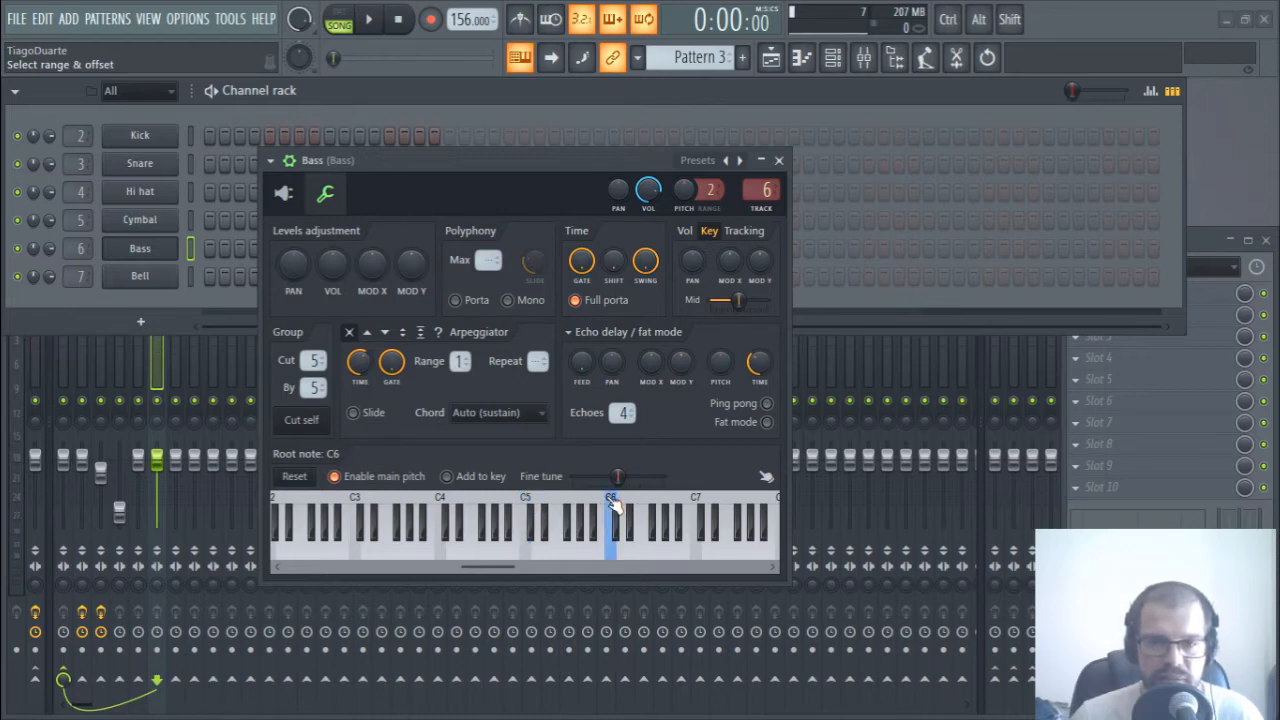
{"action": "key", "text": "z"}
{"action": "key", "text": "z"}
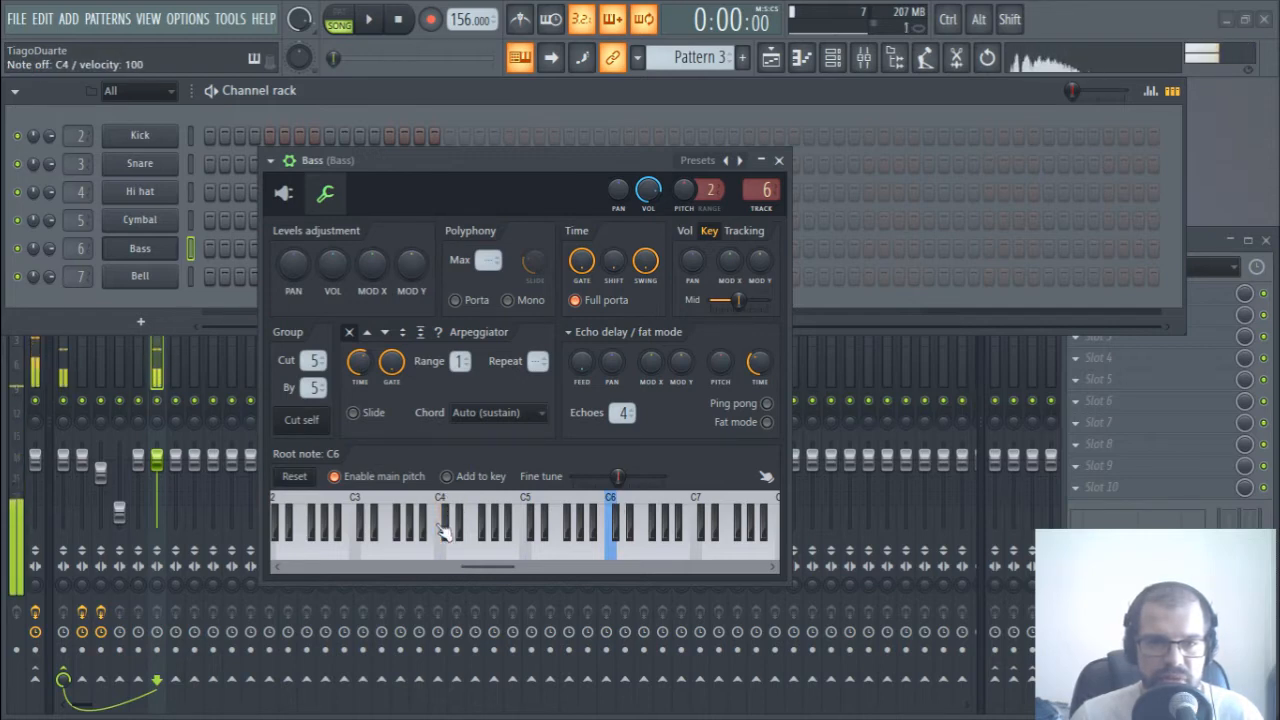
{"action": "left_click", "coordinate": [445, 530]}
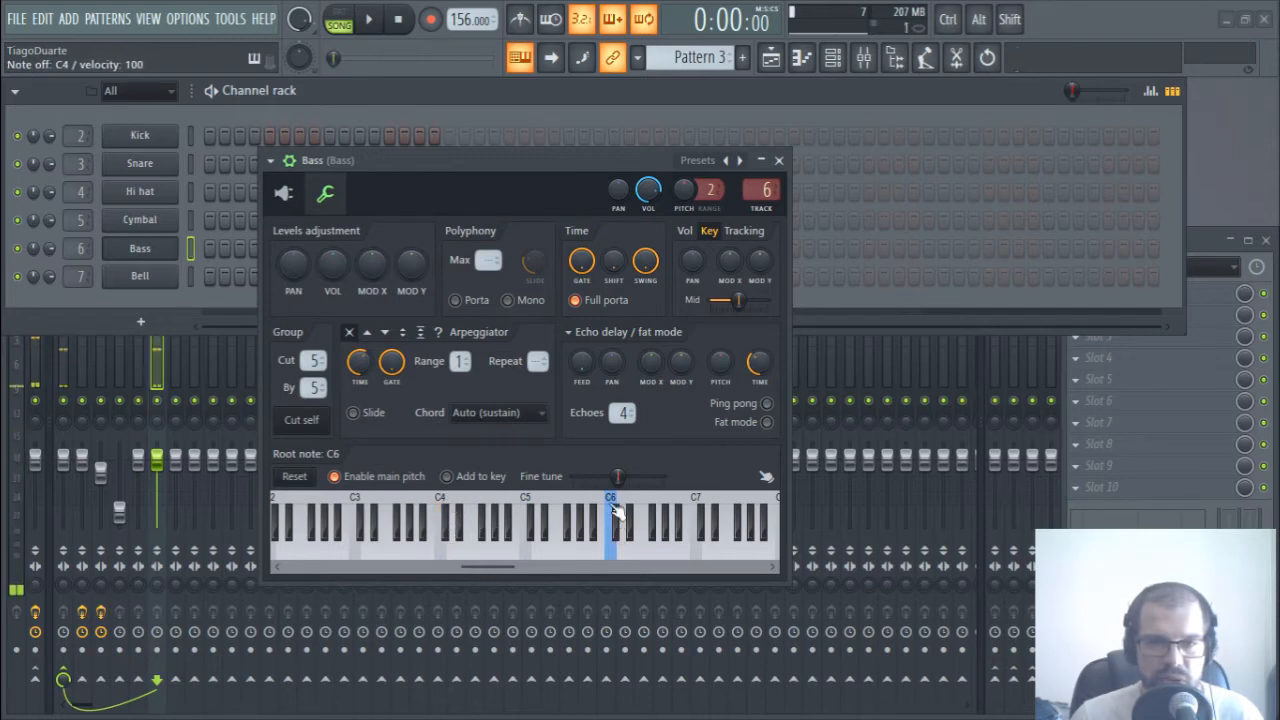
{"action": "right_click", "coordinate": [528, 500]}
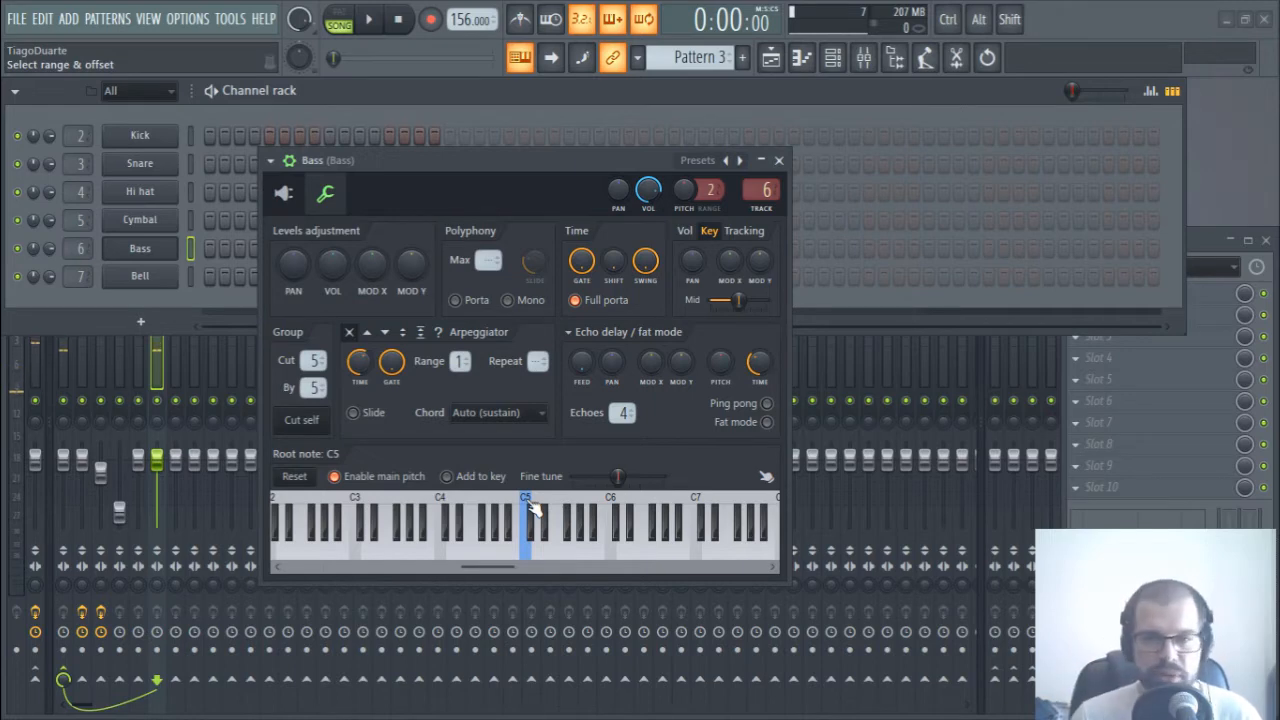
{"action": "right_click", "coordinate": [612, 508]}
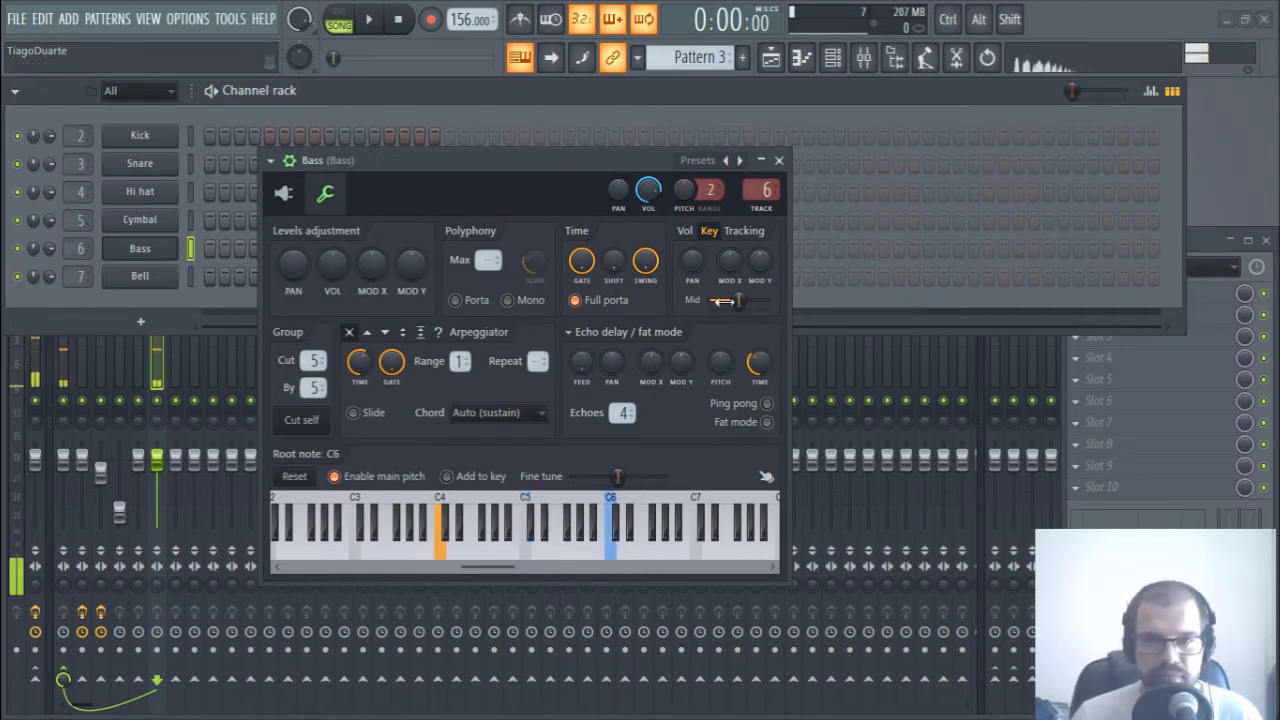
{"action": "left_click", "coordinate": [779, 160]}
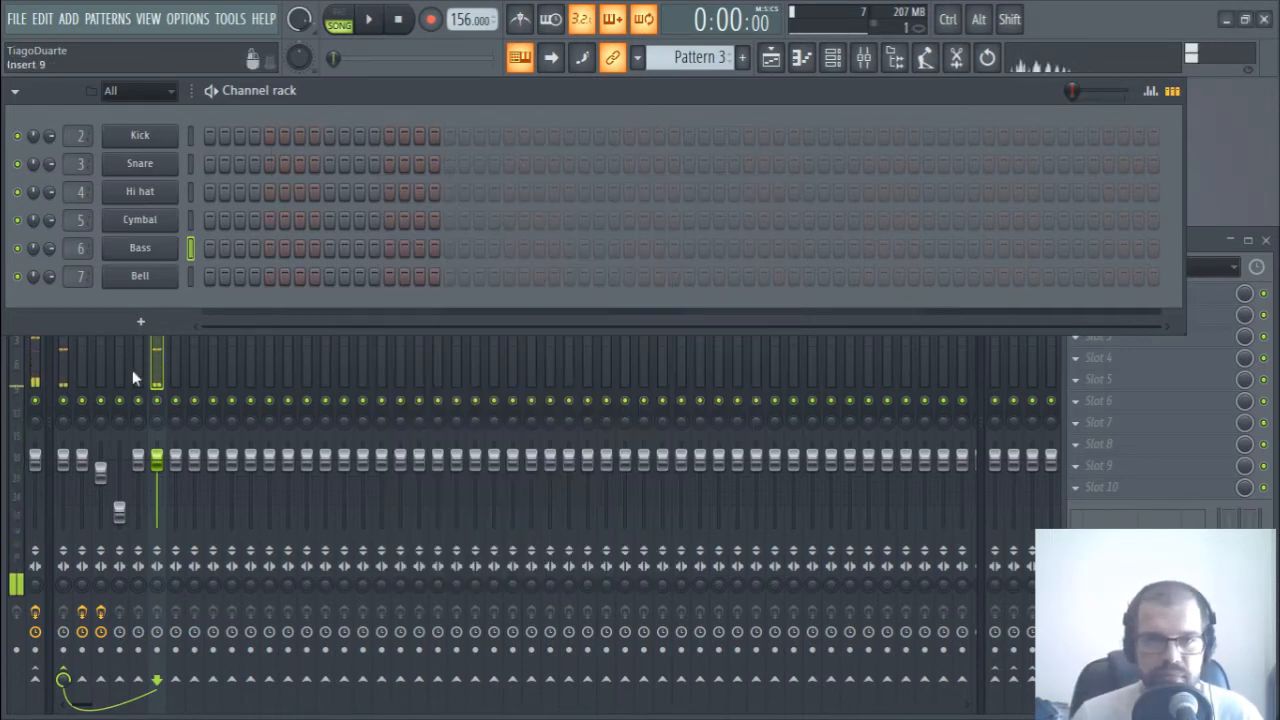
- Return to the Bass synth's operator 1, set its shape back to a sine wave, and audition C4, D#4 and G4
{"action": "left_click", "coordinate": [140, 277]}
{"action": "left_click", "coordinate": [288, 195]}
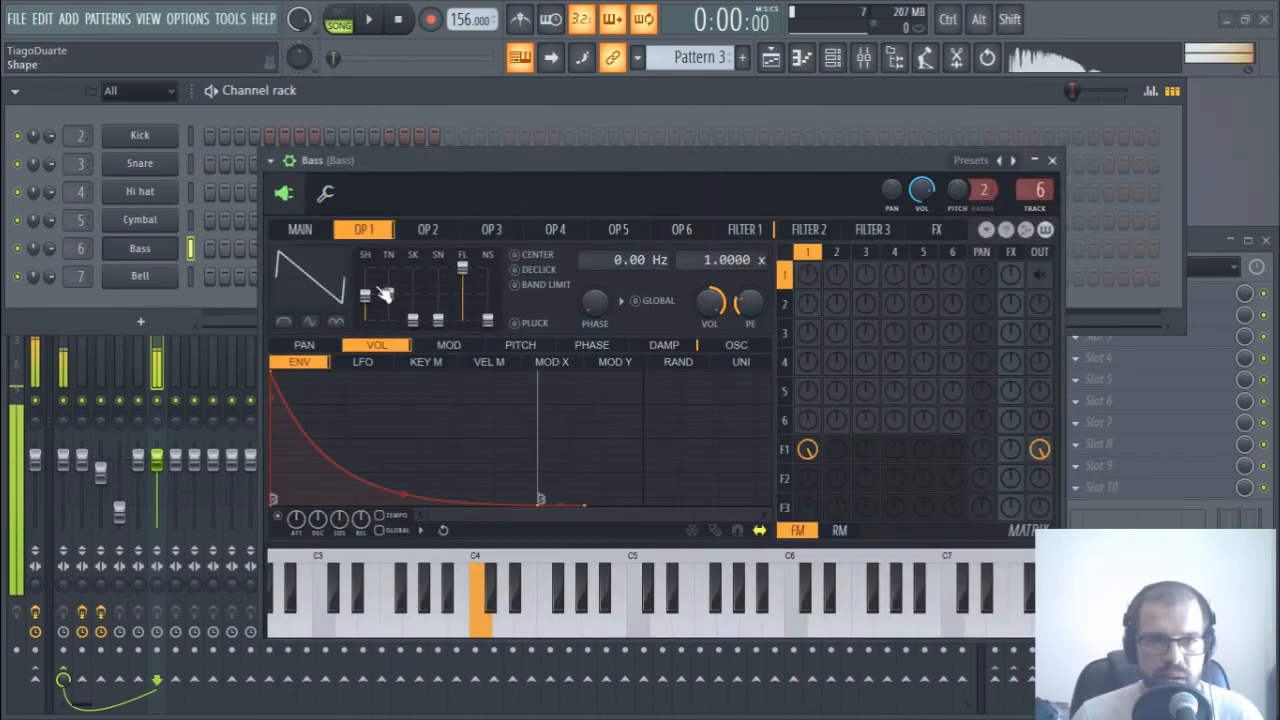
{"action": "left_click_drag", "start_coordinate": [365, 296], "coordinate": [365, 320]}
{"action": "key", "text": "z"}
{"action": "key", "text": "d"}
{"action": "key", "text": "b"}
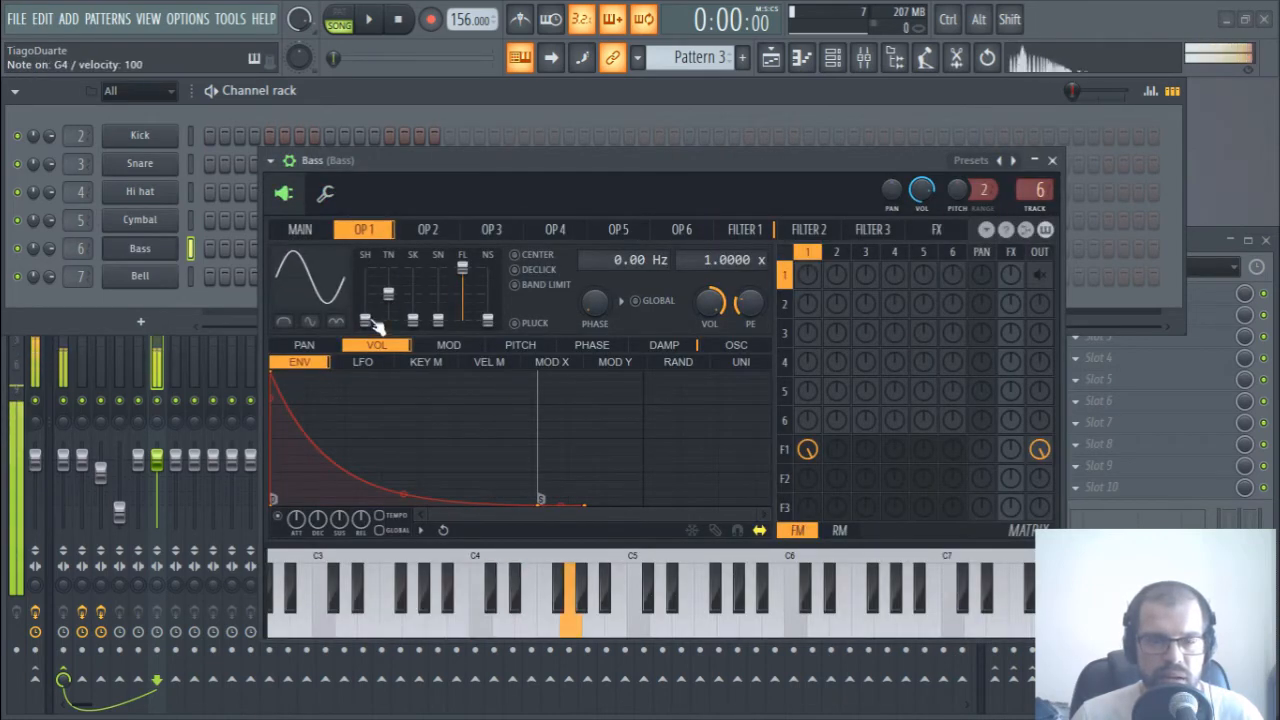
- Enable operator 1's waveform modifier that fits the full cycle into the first half, auditioning notes between C4 and G4
{"action": "left_click", "coordinate": [337, 323]}
{"action": "key", "text": "b"}
{"action": "left_click", "coordinate": [311, 323]}
{"action": "key", "text": "v"}
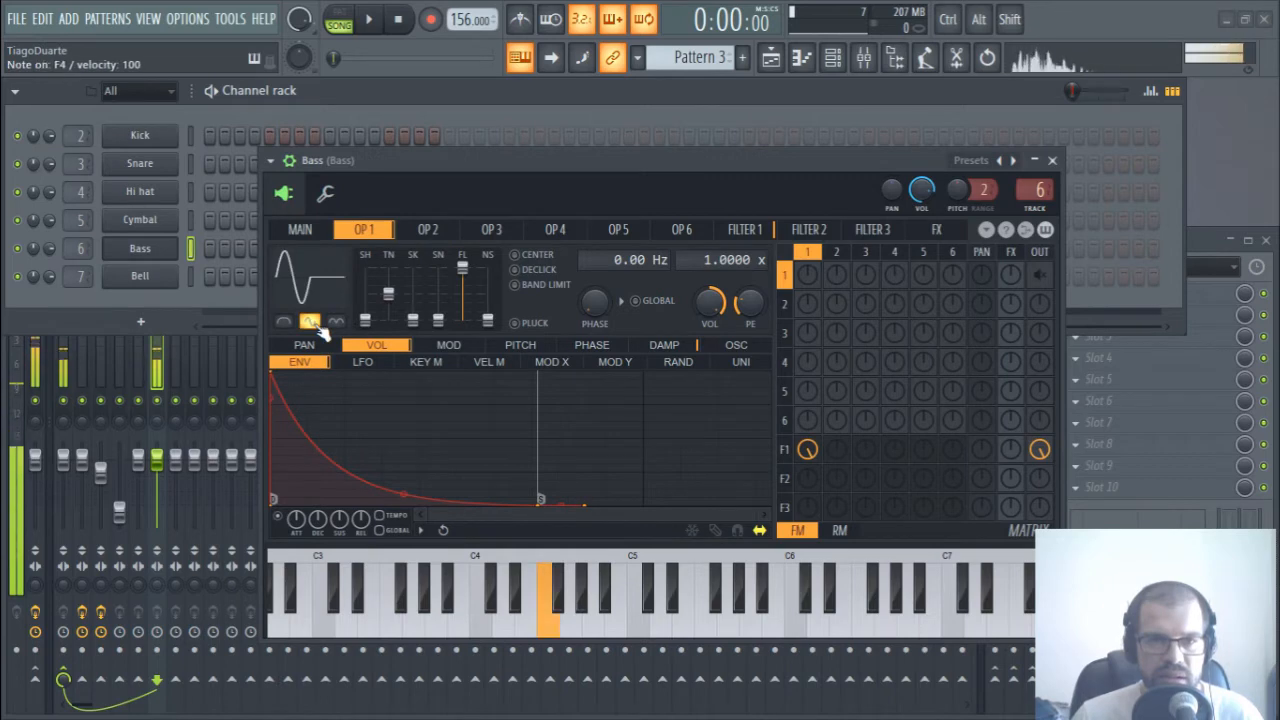
{"action": "key", "text": "d"}
{"action": "key", "text": "z"}
{"action": "key", "text": "b"}
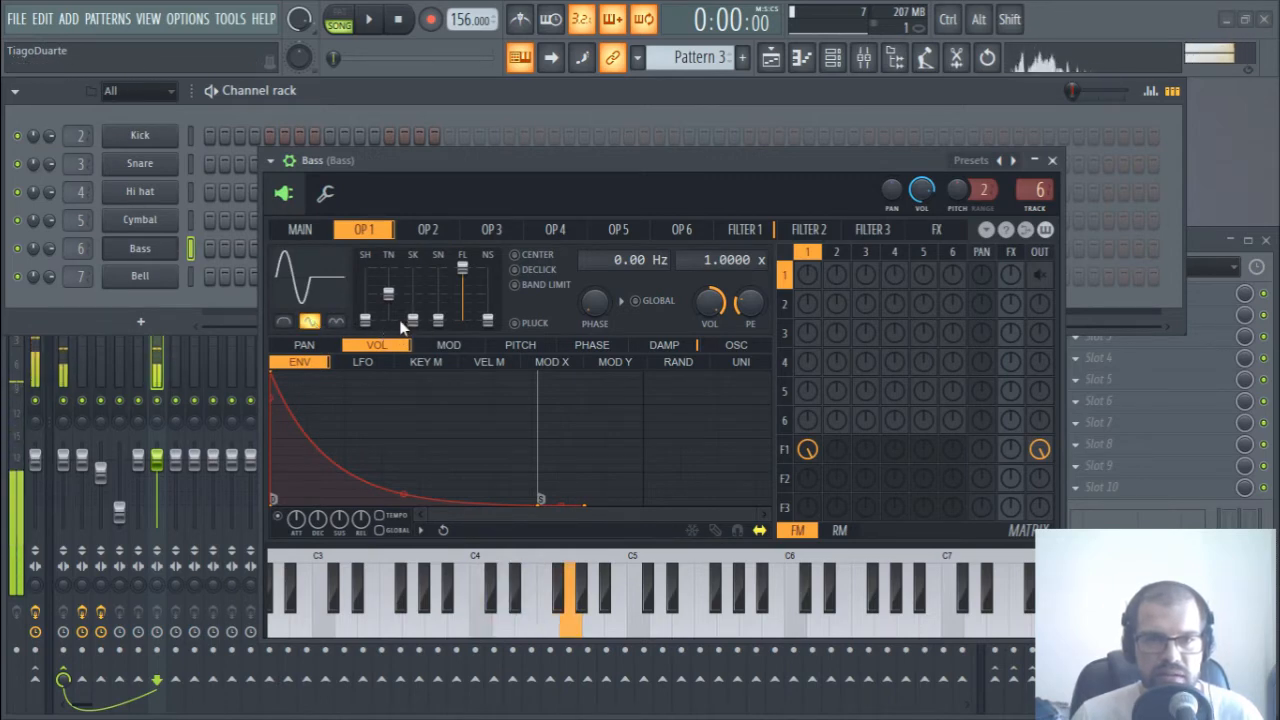
- Raise operator 1's tension to maximum for a square-like wave and audition D#4, F4 and G4
{"action": "left_click_drag", "start_coordinate": [388, 292], "coordinate": [388, 268]}
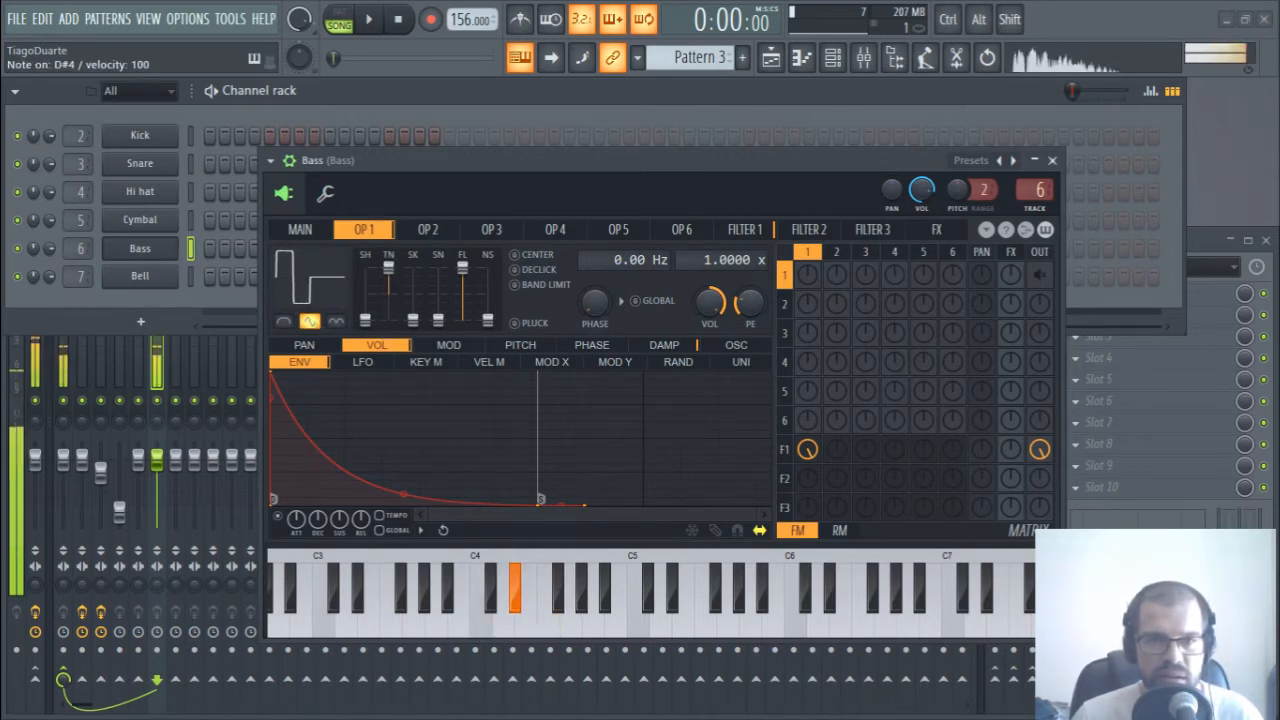
{"action": "key", "text": "v"}
{"action": "key", "text": "v"}
{"action": "key", "text": "d"}
{"action": "key", "text": "b"}
- Lower operator 1's pre-filter and audition the result with C4, D#4, F4 and G4
{"action": "left_click_drag", "start_coordinate": [412, 320], "coordinate": [487, 320]}
{"action": "key", "text": "b"}
{"action": "key", "text": "b"}
{"action": "key", "text": "b"}
{"action": "key", "text": "v"}
{"action": "key", "text": "v"}
{"action": "key", "text": "v"}
{"action": "key", "text": "v"}
{"action": "key", "text": "v"}
{"action": "key", "text": "v"}
{"action": "key", "text": "d"}
{"action": "key", "text": "d"}
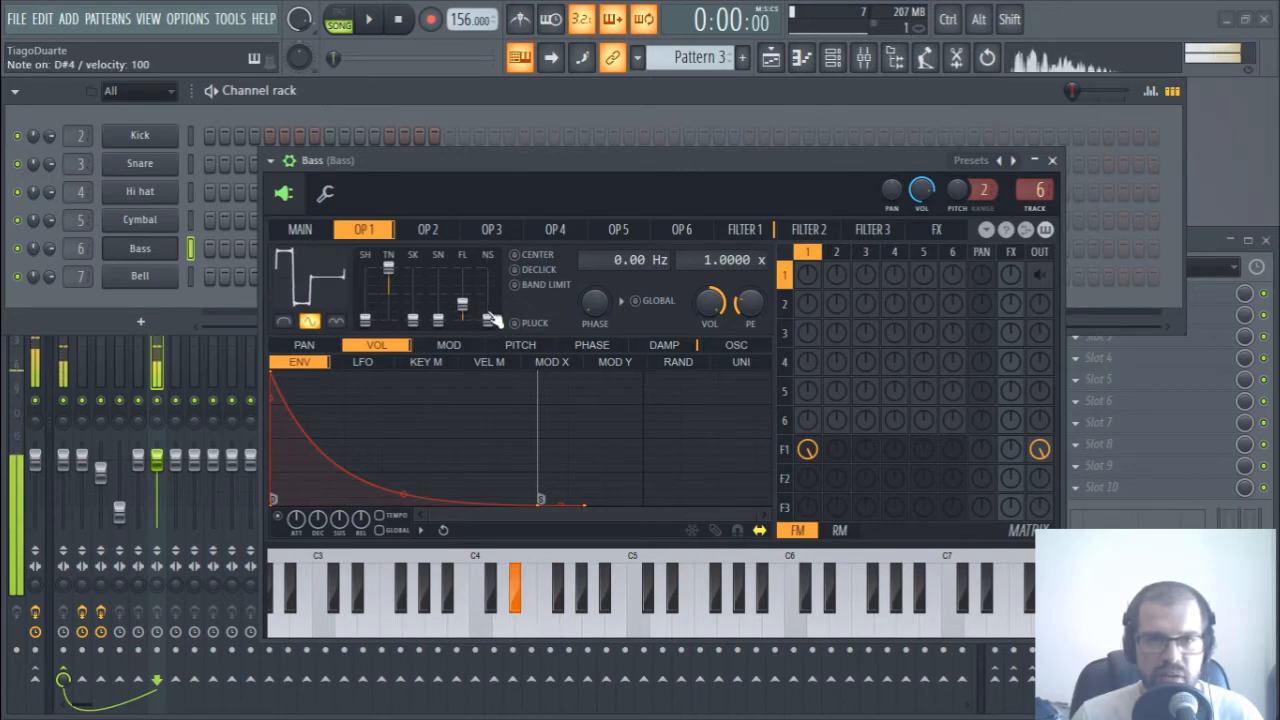
{"action": "key", "text": "z"}
{"action": "key", "text": "z"}
{"action": "key", "text": "d"}
{"action": "key", "text": "b"}
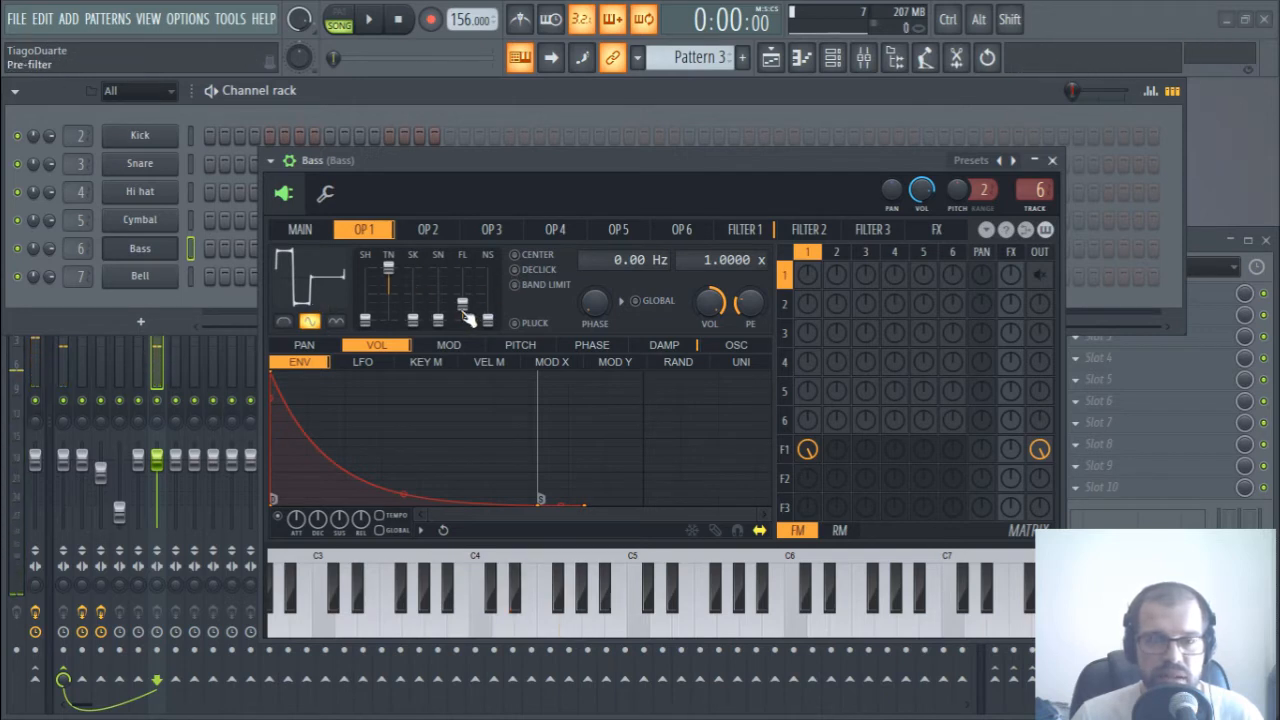
- Try operator 1's positive-half waveform modifier on and off while auditioning C4, D#4 and F4
{"action": "key", "text": "d"}
{"action": "key", "text": "c"}
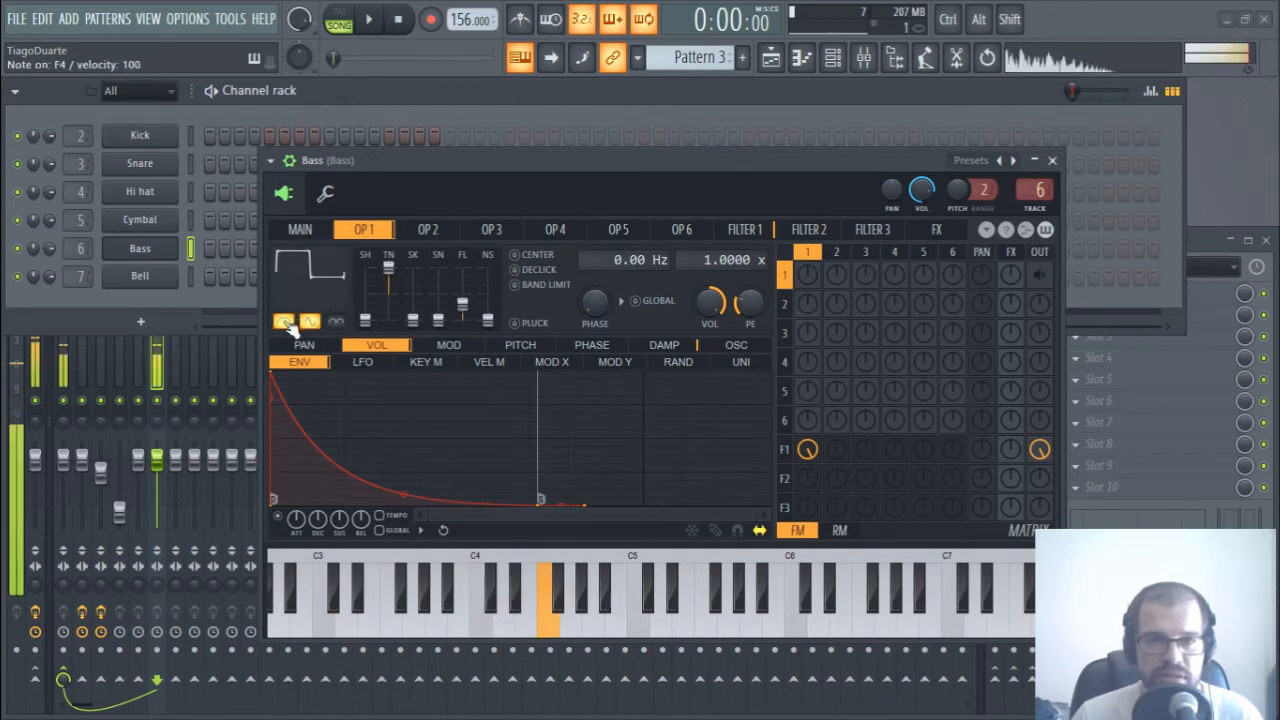
{"action": "key", "text": "d"}
{"action": "key", "text": "v"}
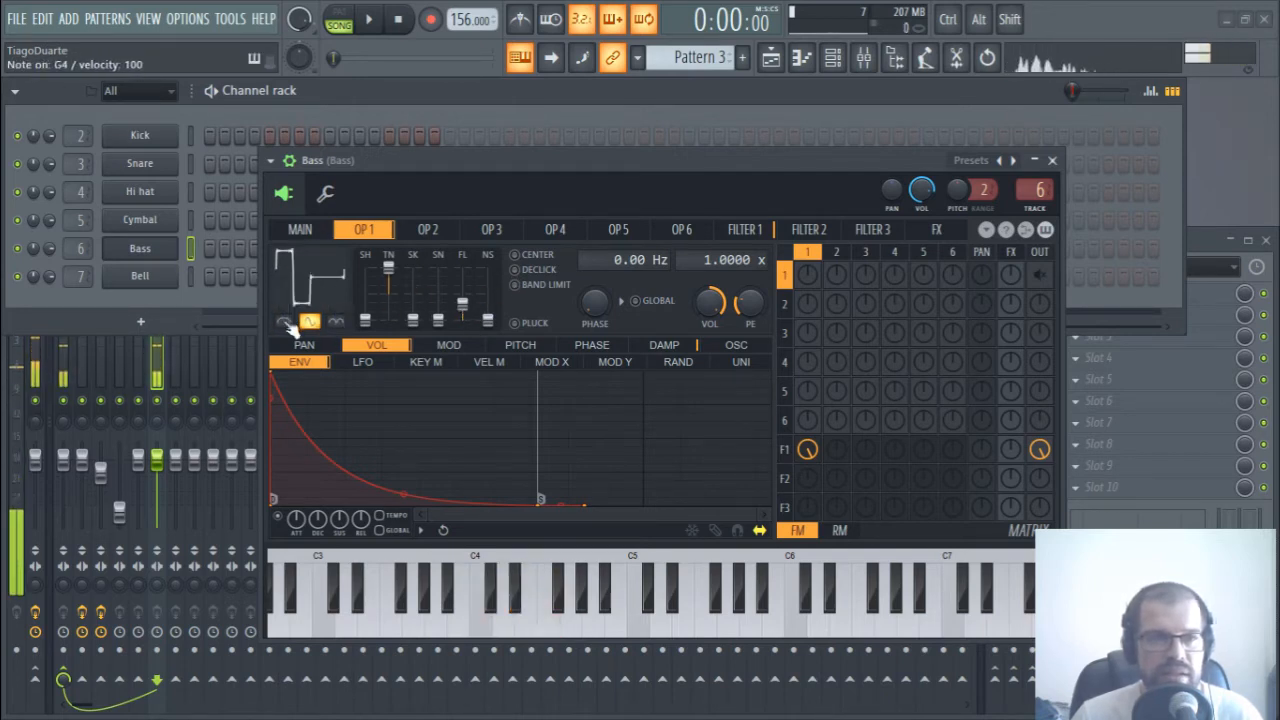
{"action": "key", "text": "v"}
{"action": "key", "text": "d"}
{"action": "key", "text": "z"}
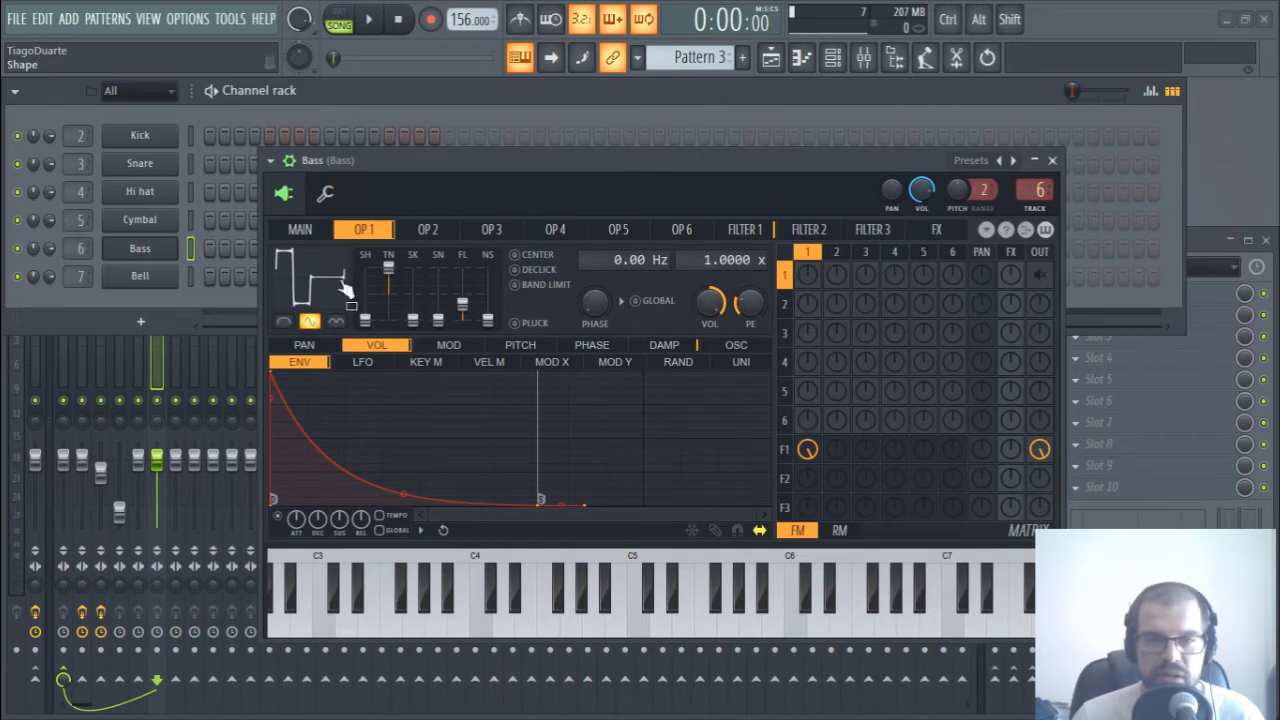
- Lower the cutoff of Filter 1 further and audition the Bass with C4, D#4, F4 and G4
{"action": "left_click", "coordinate": [745, 230]}
{"action": "key", "text": "z"}
{"action": "key", "text": "d"}
{"action": "key", "text": "v"}
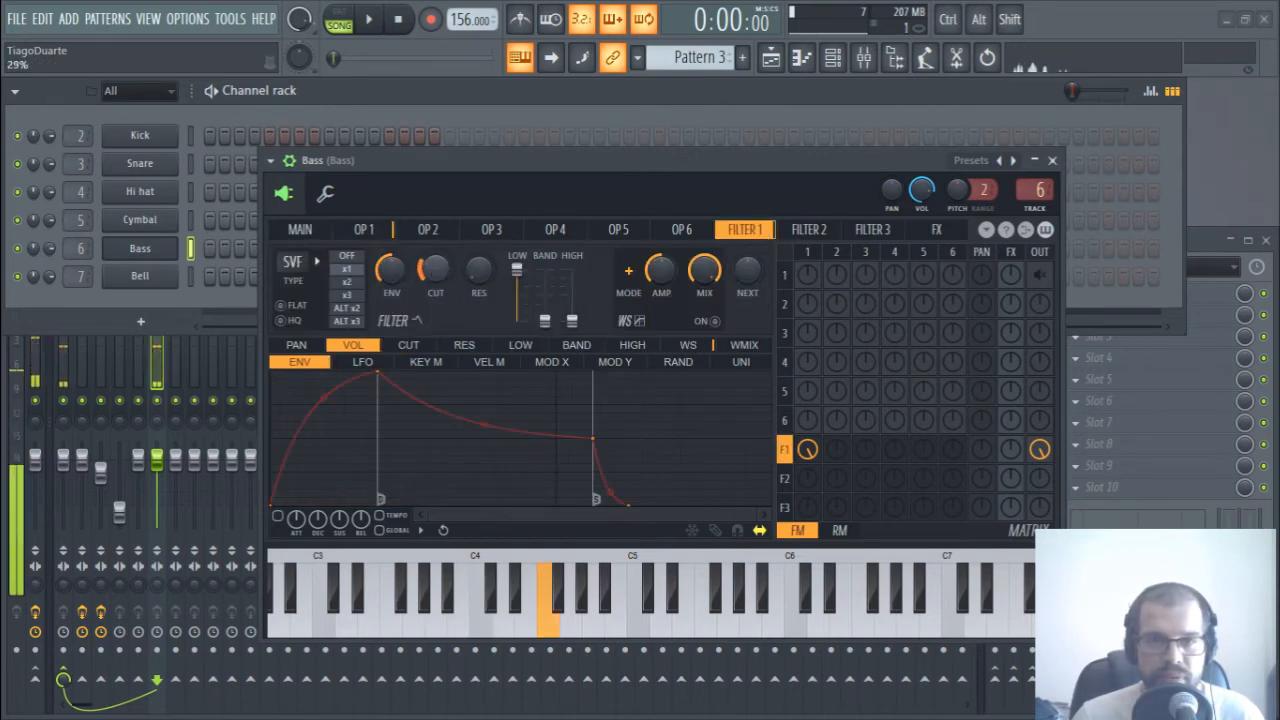
{"action": "key", "text": "b"}
{"action": "key", "text": "v"}
{"action": "key", "text": "d"}
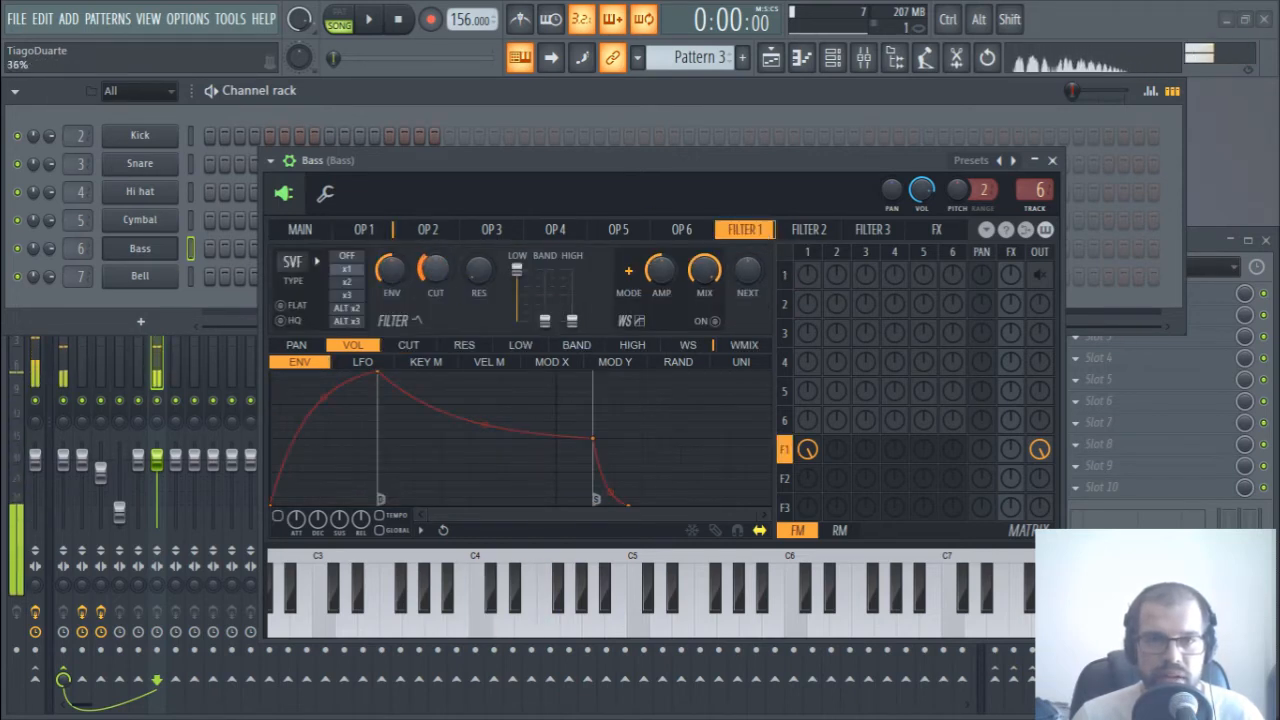
{"action": "key", "text": "z"}
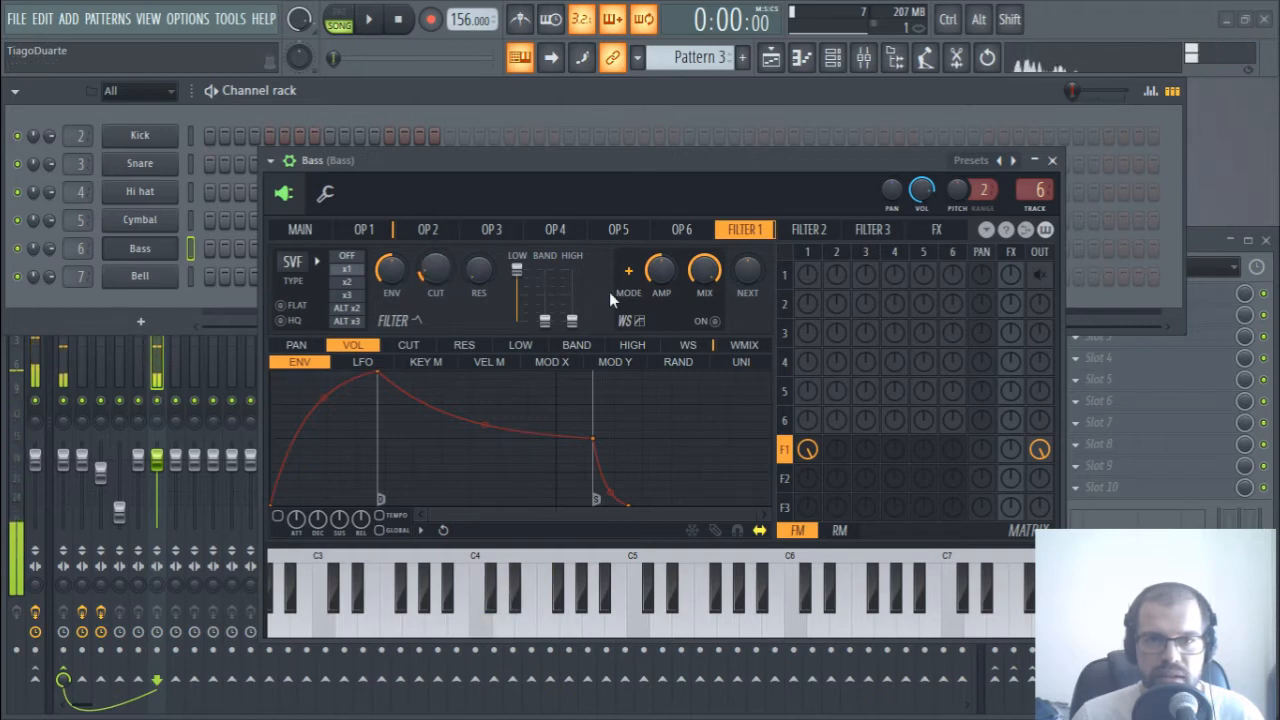
{"action": "key", "text": "d"}
{"action": "key", "text": "b"}
- Enable Filter 1's waveshaper with its curve tension at 75% and audition D#4 and C4
{"action": "left_click", "coordinate": [664, 342]}
{"action": "key", "text": "d"}
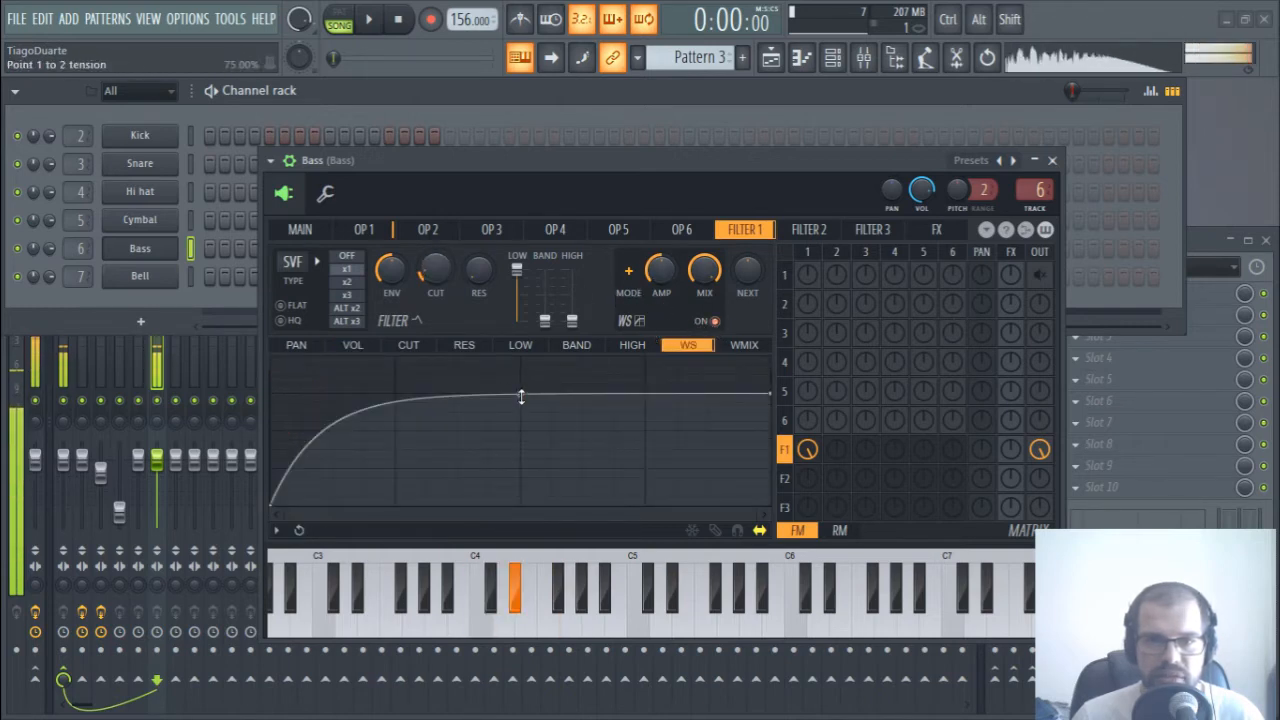
{"action": "key", "text": "z"}
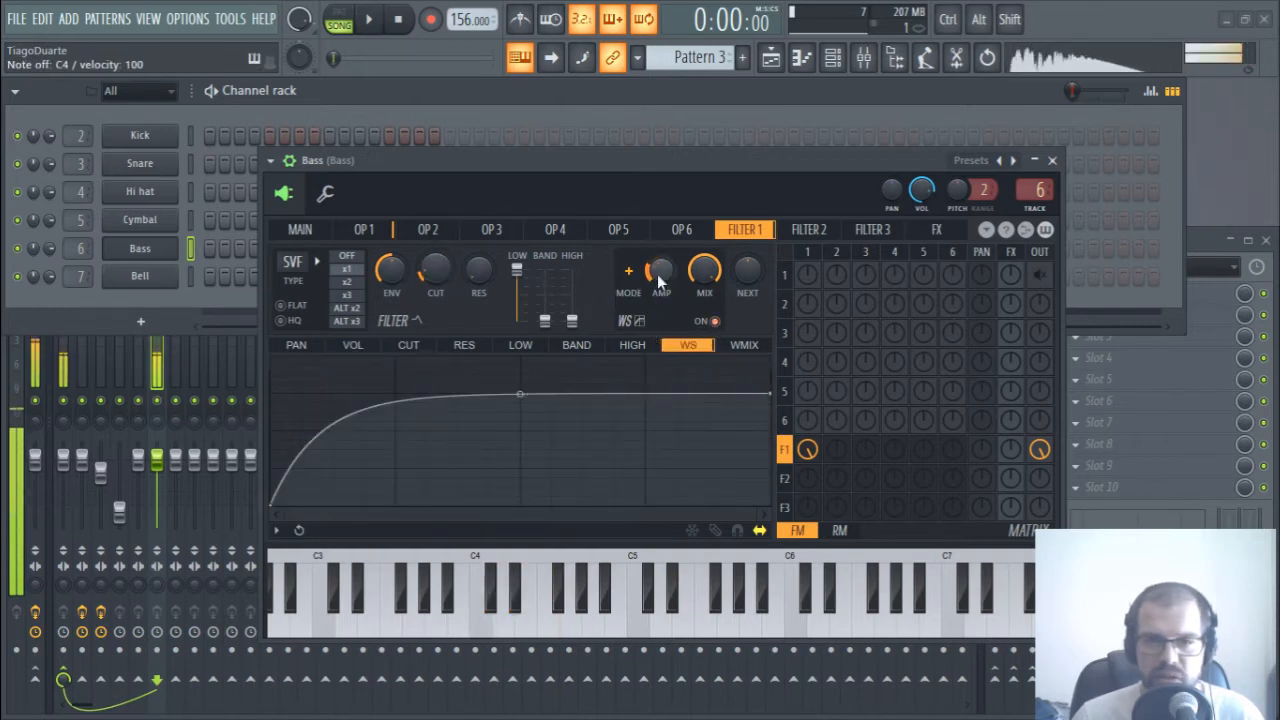
- Lower the waveshaper's amp amount on Filter 1 and audition it with C4, D#4, F4 and G4
{"action": "key", "text": "z"}
{"action": "key", "text": "z"}
{"action": "key", "text": "v"}
{"action": "key", "text": "b"}
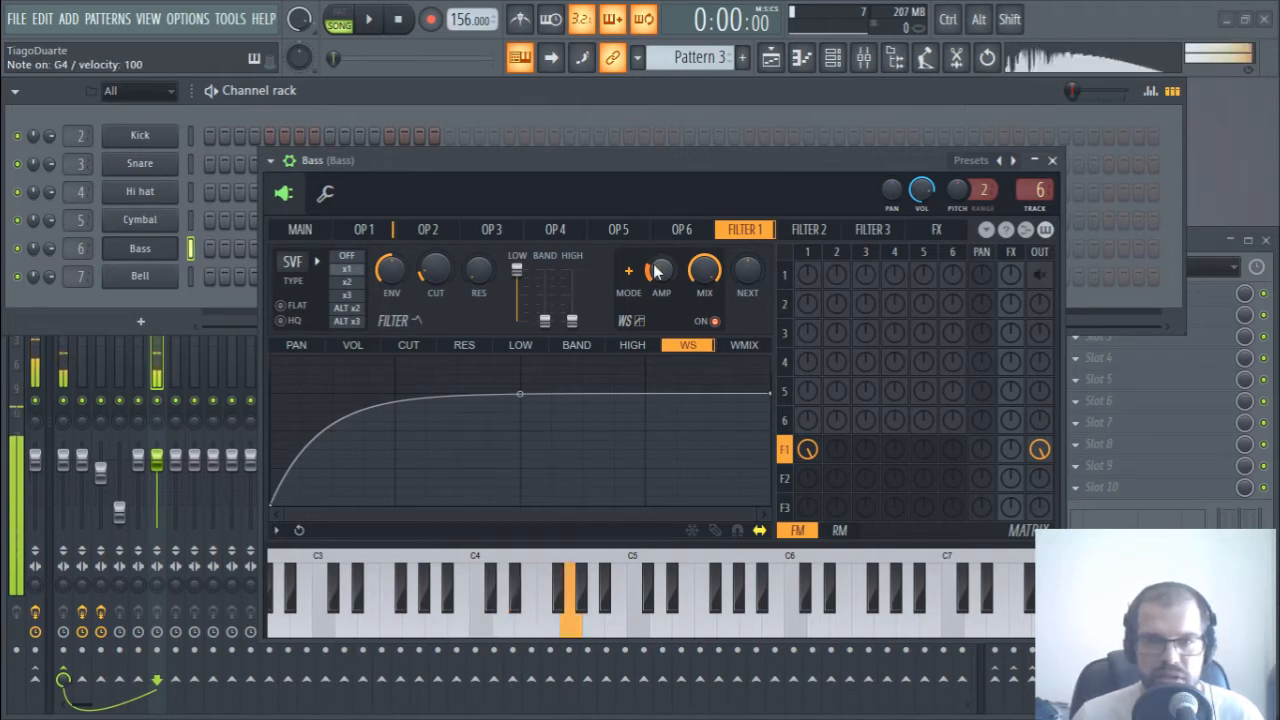
{"action": "key", "text": "b"}
{"action": "key", "text": "v"}
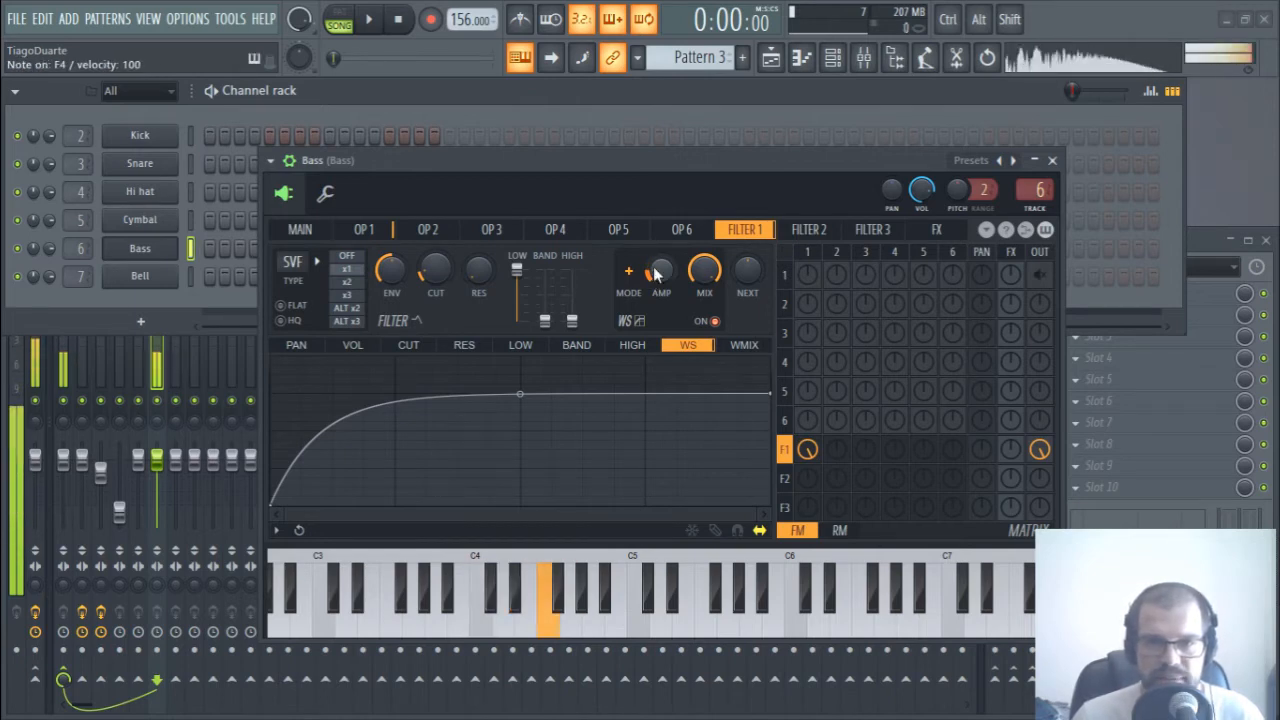
{"action": "key", "text": "z"}
{"action": "key", "text": "d"}
{"action": "key", "text": "b"}
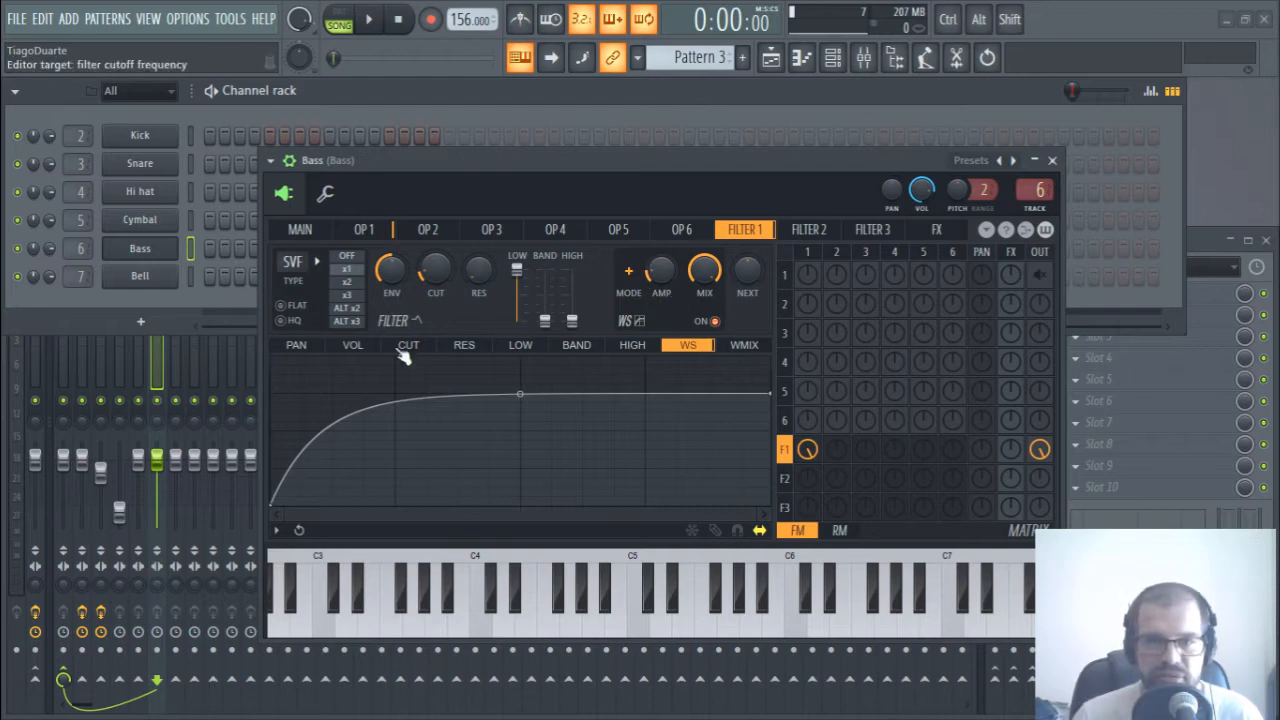
{"action": "key", "text": "z"}
{"action": "key", "text": "z"}
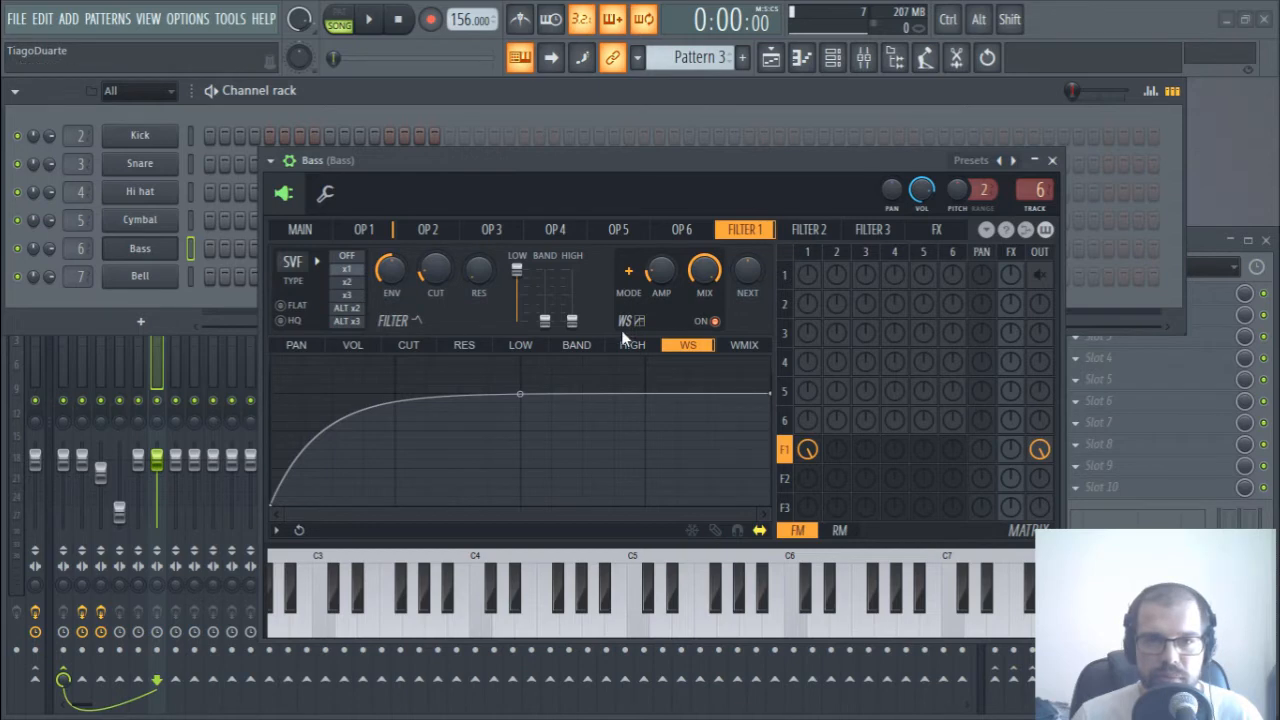
{"action": "key", "text": "v"}
{"action": "key", "text": "z"}
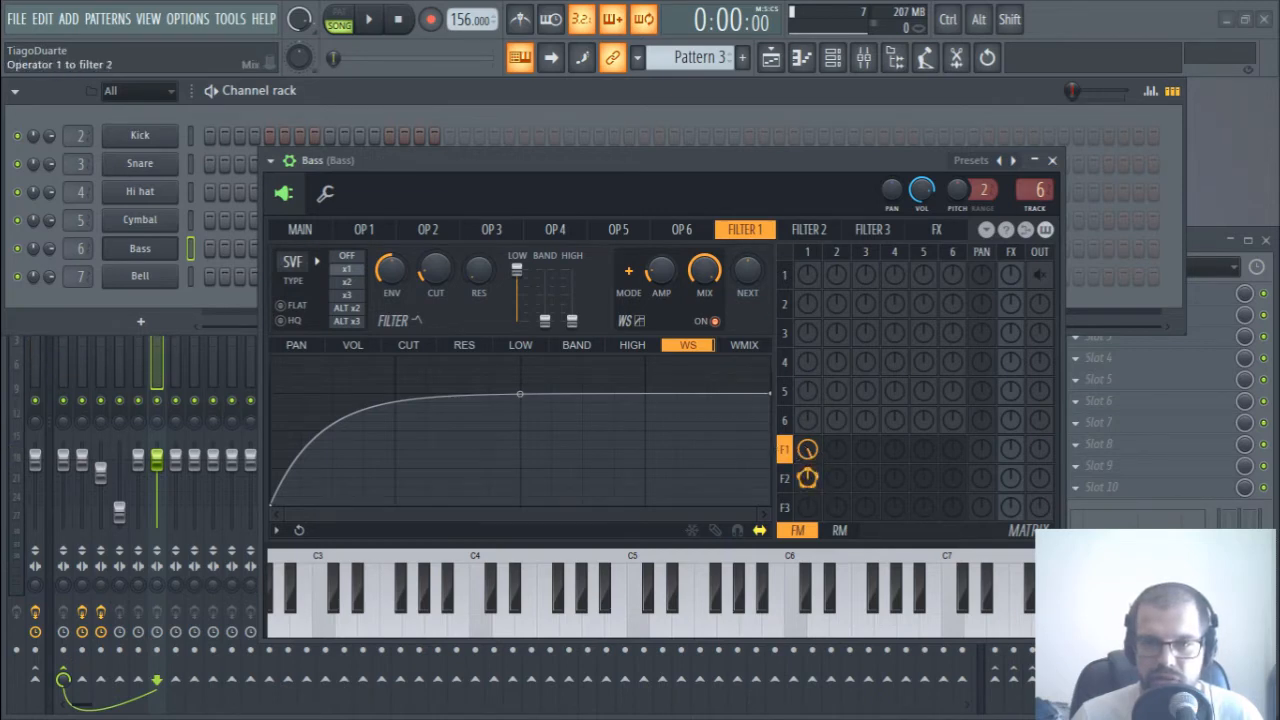
- Route operator 1 through Filter 2 to the output in place of Filter 1's output, auditioning C4, D#4 and G4
{"action": "key", "text": "z"}
{"action": "left_click_drag", "start_coordinate": [808, 478], "coordinate": [808, 390]}
{"action": "key", "text": "d"}
{"action": "key", "text": "b"}
{"action": "left_click_drag", "start_coordinate": [1040, 478], "coordinate": [1040, 460]}
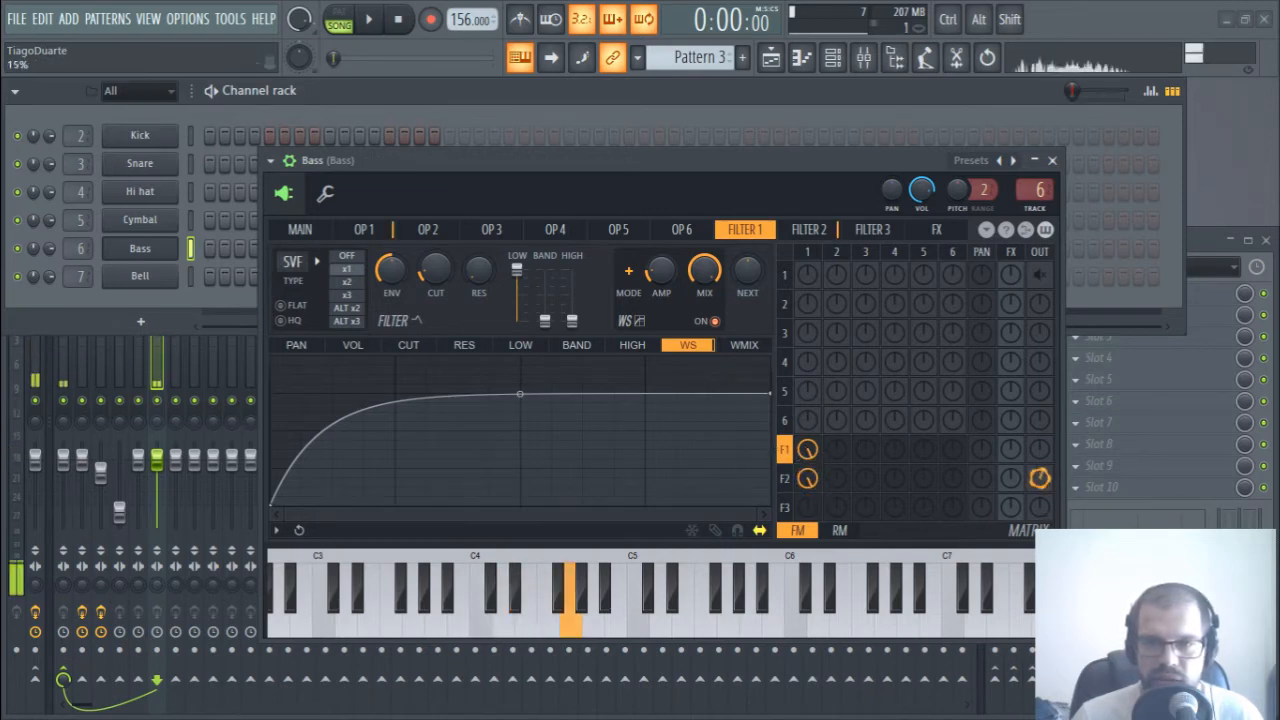
{"action": "key", "text": "z"}
{"action": "key", "text": "d"}
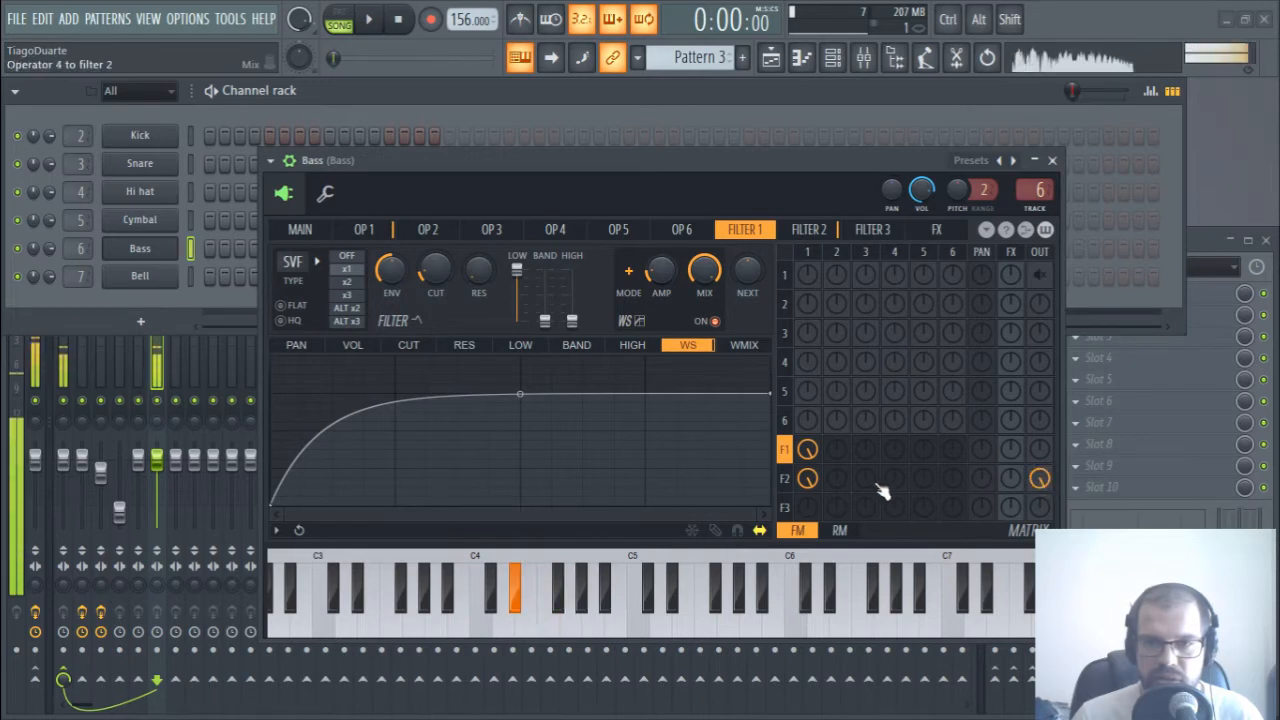
- Lower the cutoff of Filter 2 while auditioning the Bass with C4, D#4 and F4
{"action": "key", "text": "v"}
{"action": "key", "text": "z"}
{"action": "key", "text": "d"}
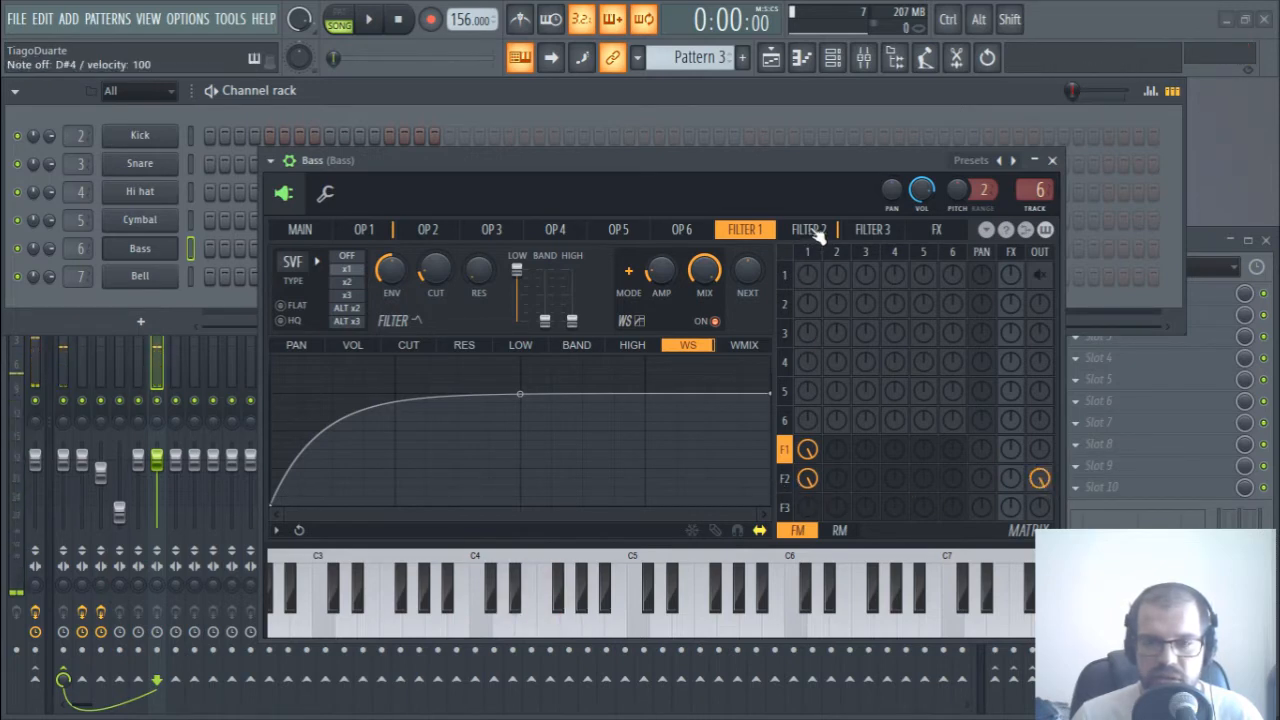
{"action": "left_click", "coordinate": [815, 229]}
{"action": "key", "text": "z"}
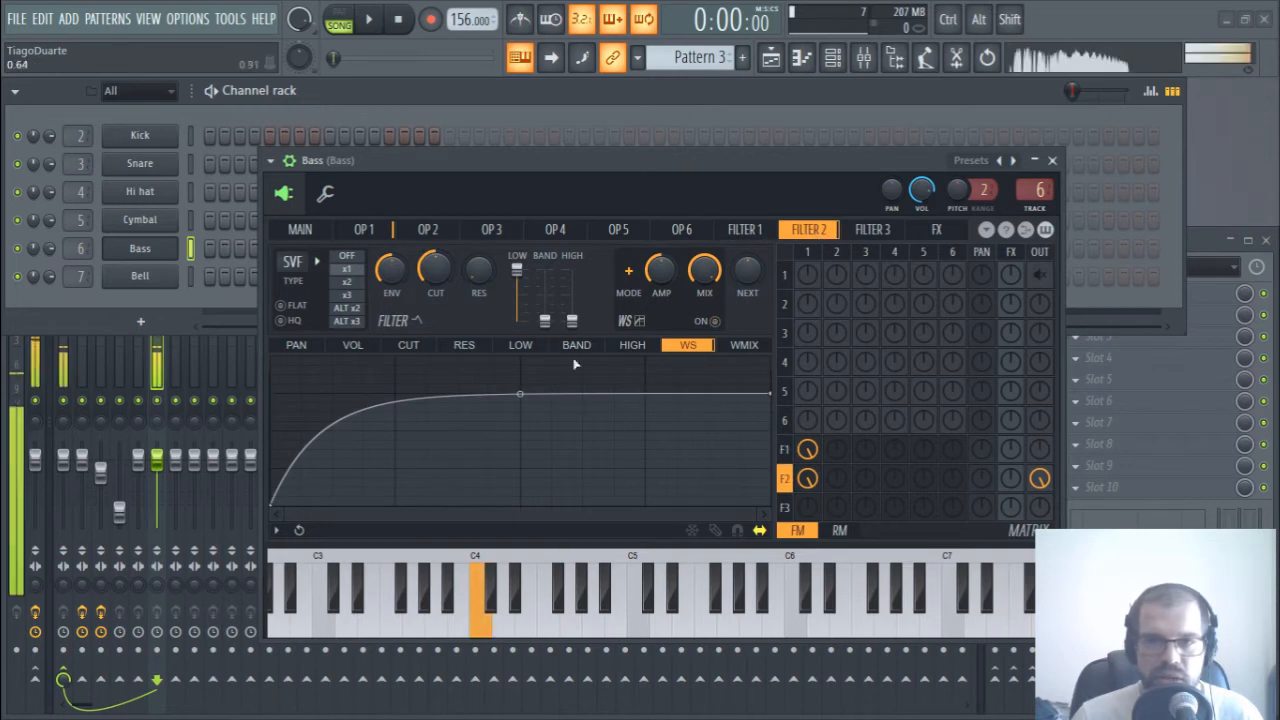
{"action": "mouse_move", "coordinate": [439, 263]}
{"action": "left_mouse_down"}
{"action": "mouse_move", "coordinate": [439, 250]}
{"action": "mouse_move", "coordinate": [445, 277]}
{"action": "left_mouse_up"}
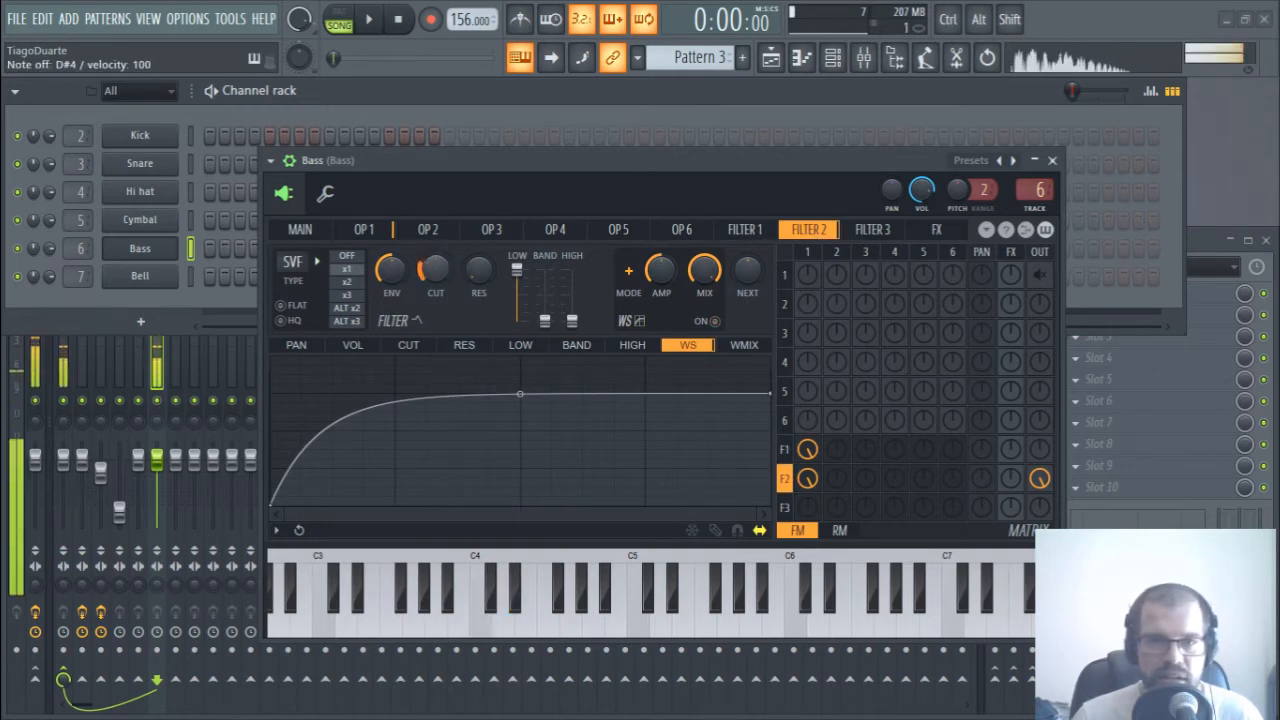
- Audition the Bass through Filter 2 with C4, D#4, F4 and G4
{"action": "key", "text": "v"}
{"action": "key", "text": "d"}
{"action": "key", "text": "z"}
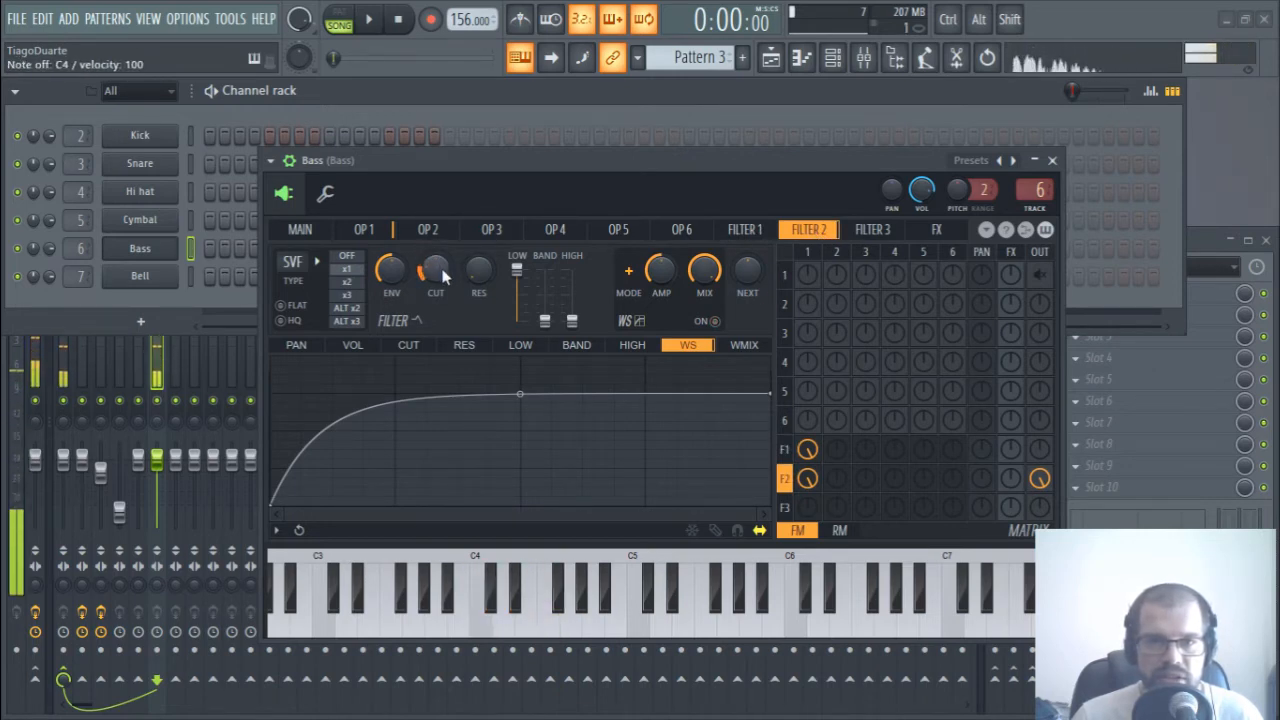
{"action": "key", "text": "d"}
{"action": "key", "text": "v"}
{"action": "key", "text": "b"}
{"action": "key", "text": "d"}
{"action": "key", "text": "v"}
- Open the volume envelope of operator 2
{"action": "left_click", "coordinate": [428, 229]}
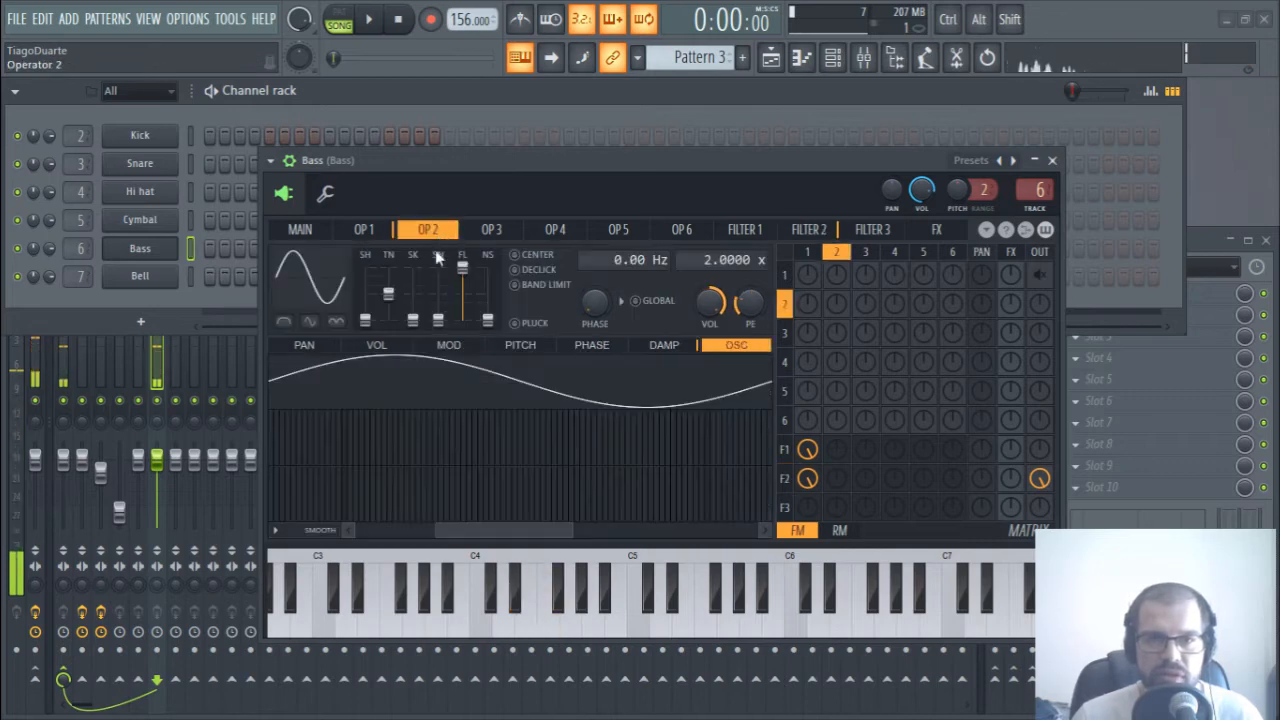
{"action": "left_click", "coordinate": [388, 347]}
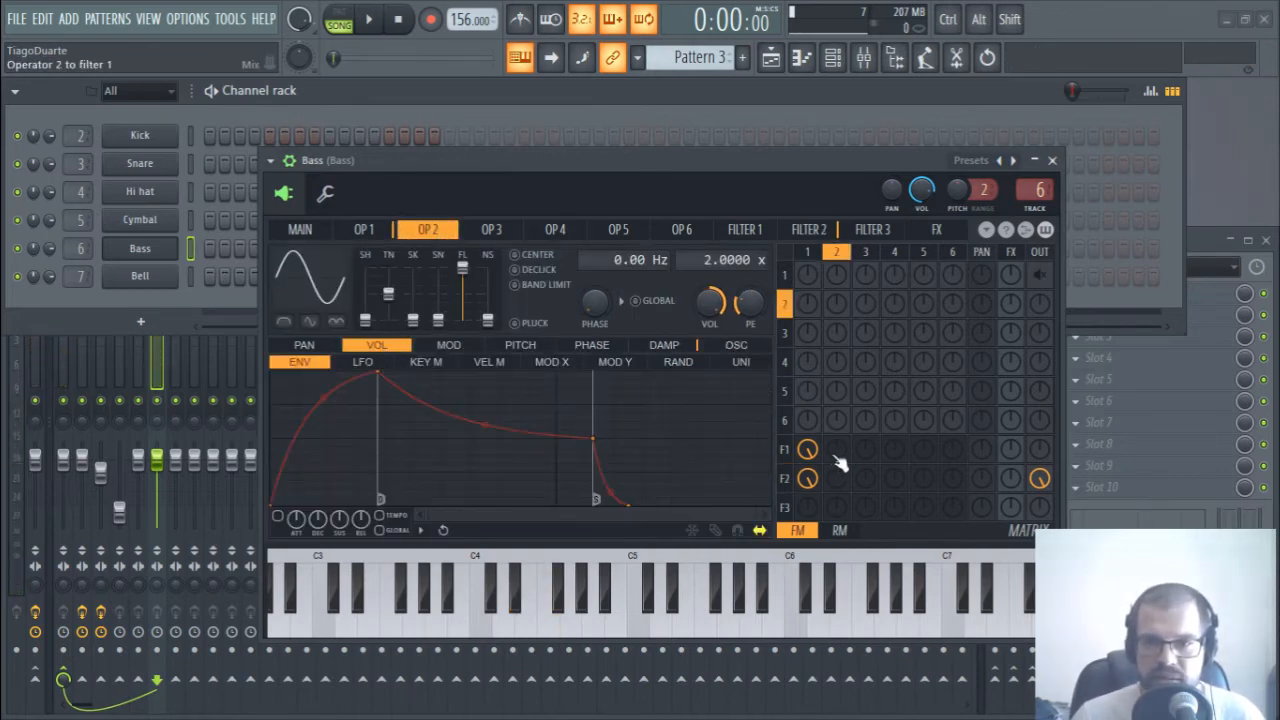
- Try sending operator 2 into Filter 1, auditioning C4 and G4
{"action": "key", "text": "z"}
{"action": "key", "text": "z"}
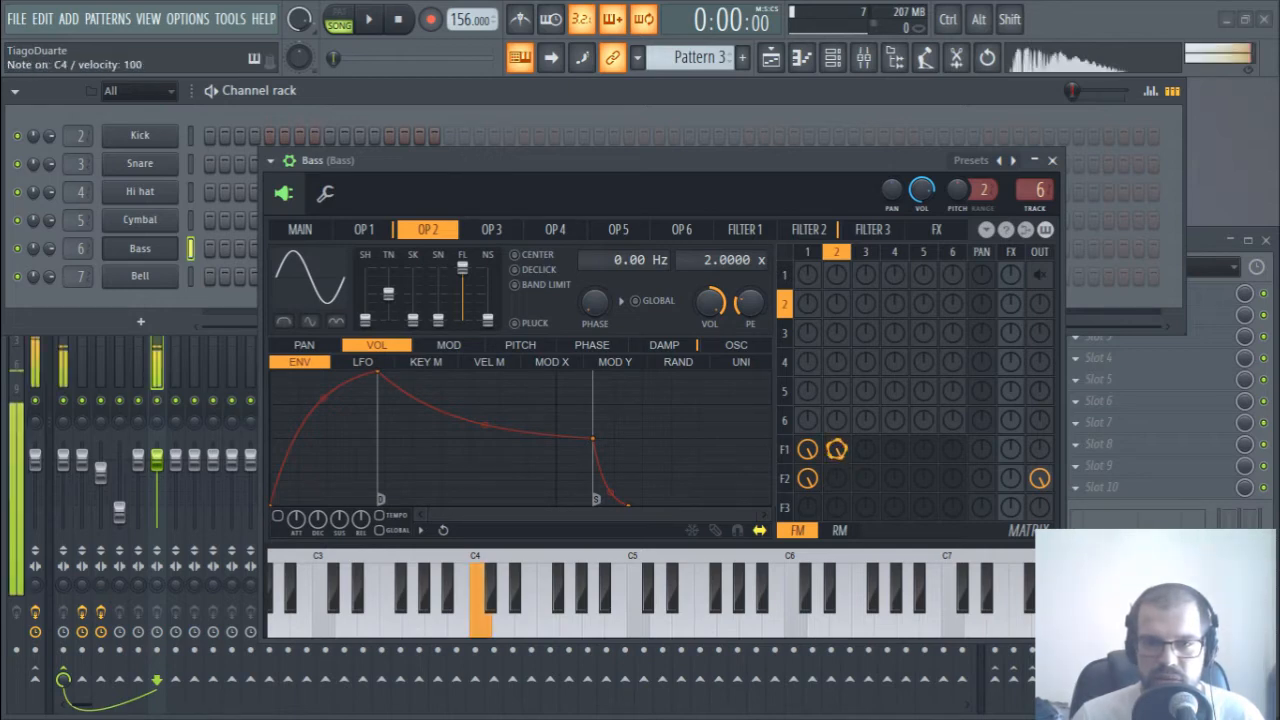
{"action": "key", "text": "b"}
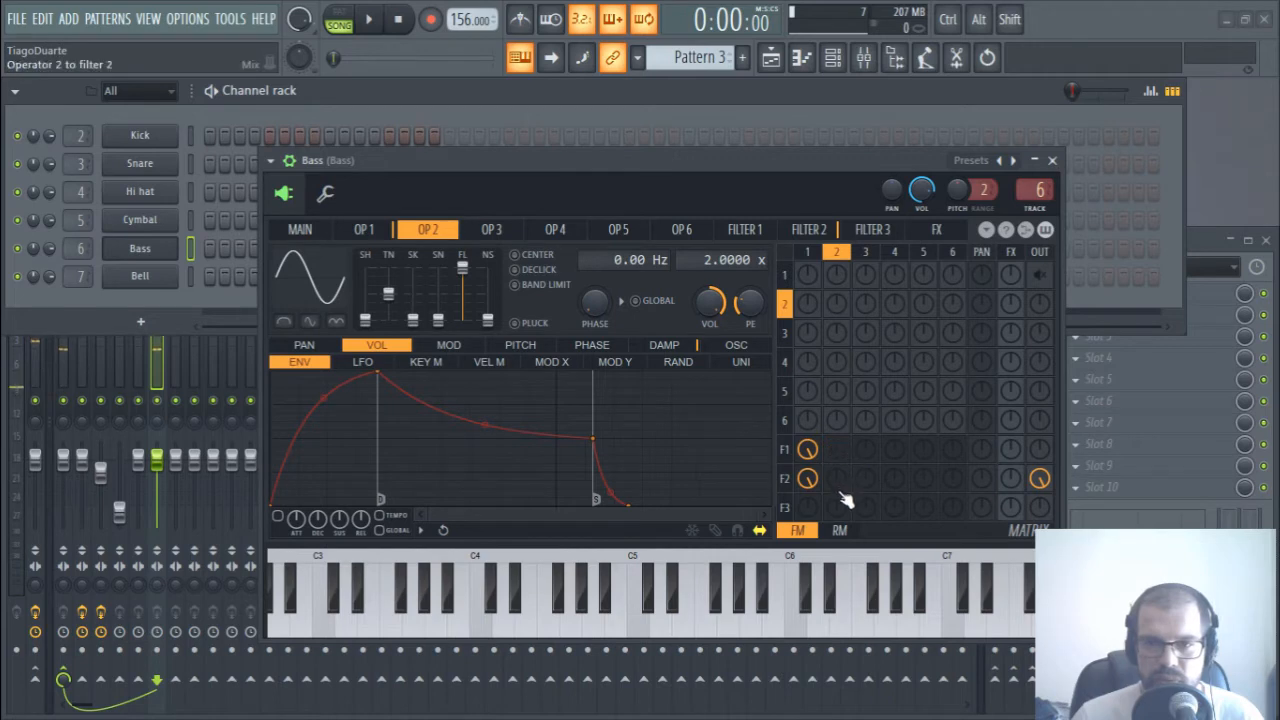
- Route operator 2 into Filter 2 at a partial mix level and audition it with C4, F4 and G4
{"action": "key", "text": "z"}
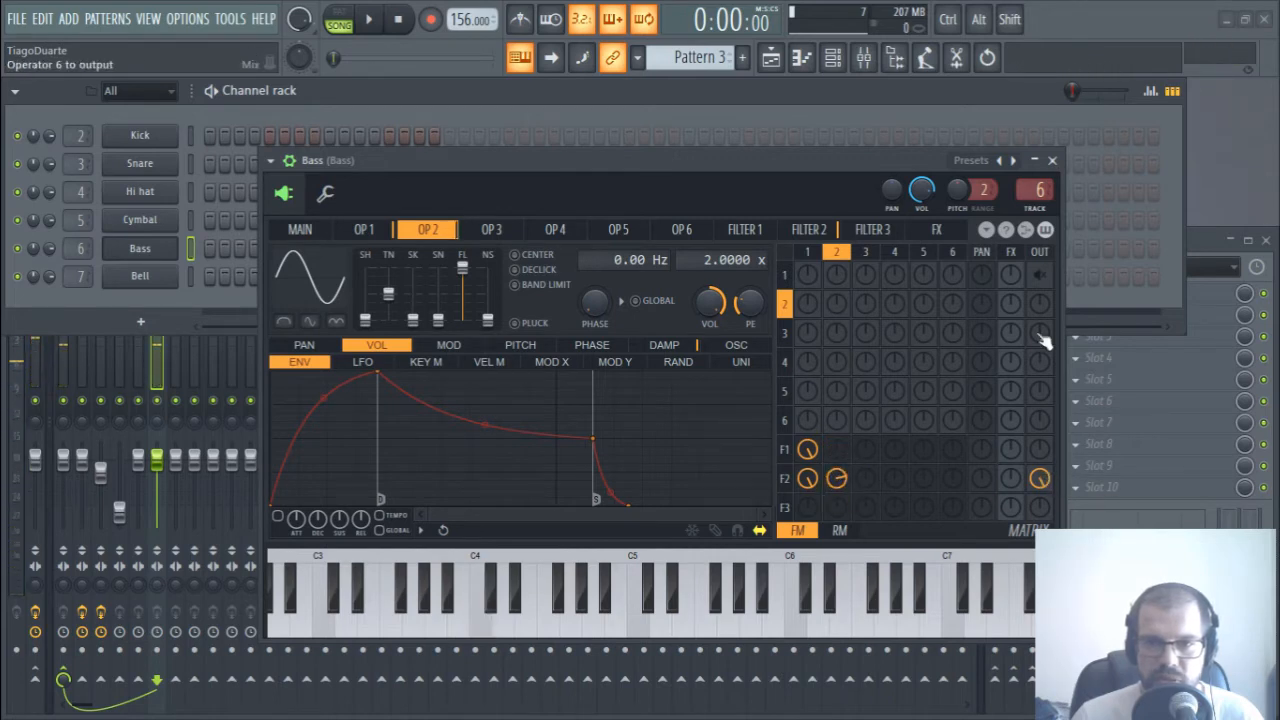
{"action": "key", "text": "z"}
{"action": "left_click_drag", "start_coordinate": [838, 480], "coordinate": [838, 415]}
{"action": "key", "text": "v"}
{"action": "key", "text": "b"}
{"action": "key", "text": "v"}
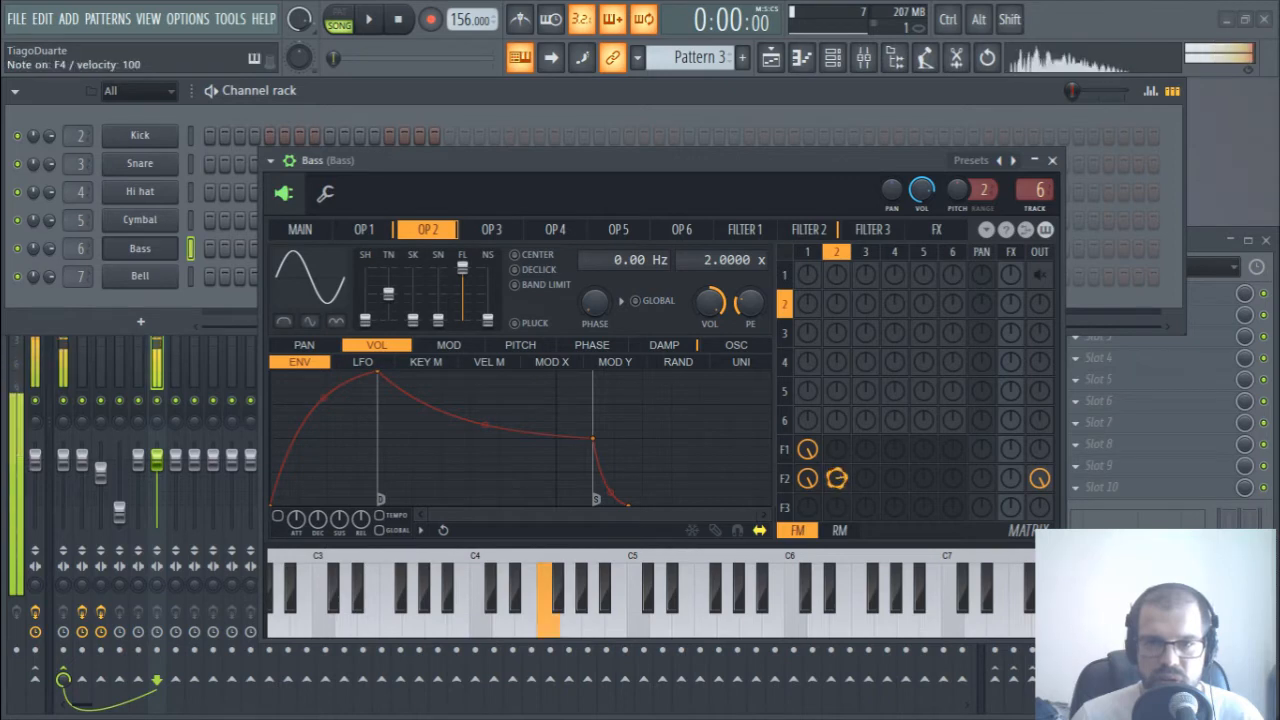
{"action": "key", "text": "z"}
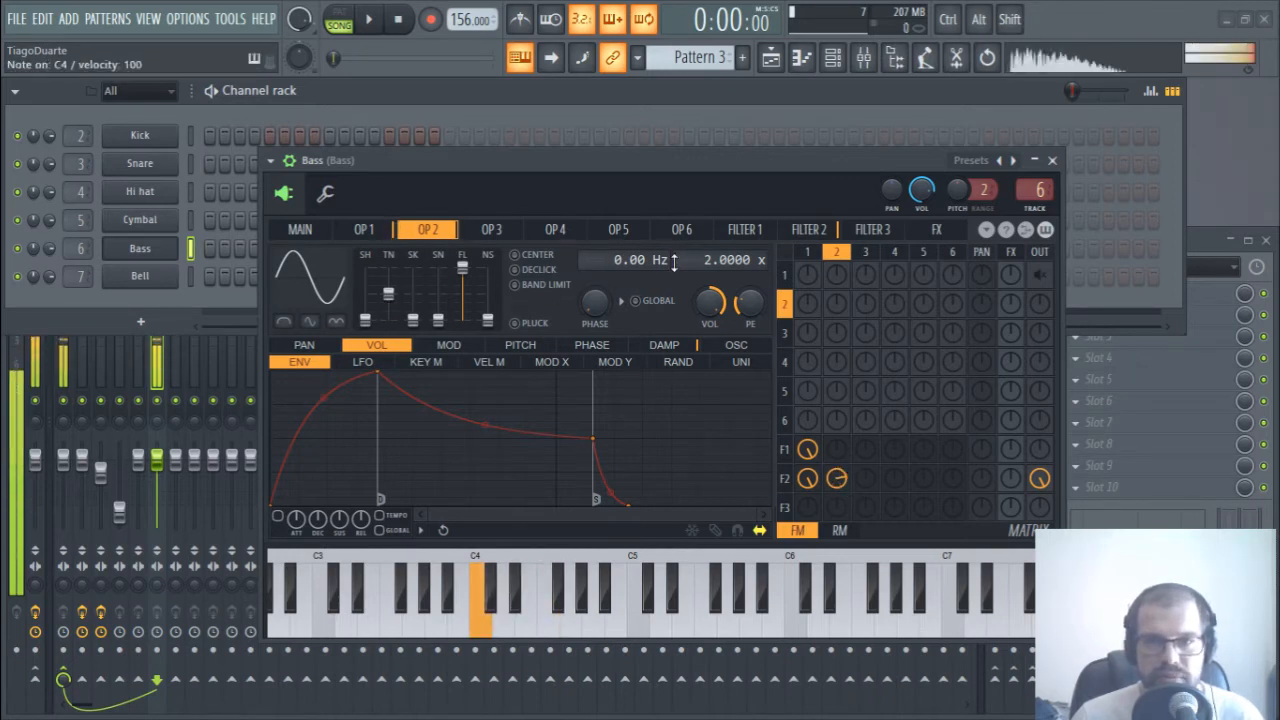
{"action": "key", "text": "z"}
- Remove the attack from operator 2's volume envelope by moving its peak to the start, auditioning C4, D#4 and F4
{"action": "left_click_drag", "start_coordinate": [381, 373], "coordinate": [274, 375]}
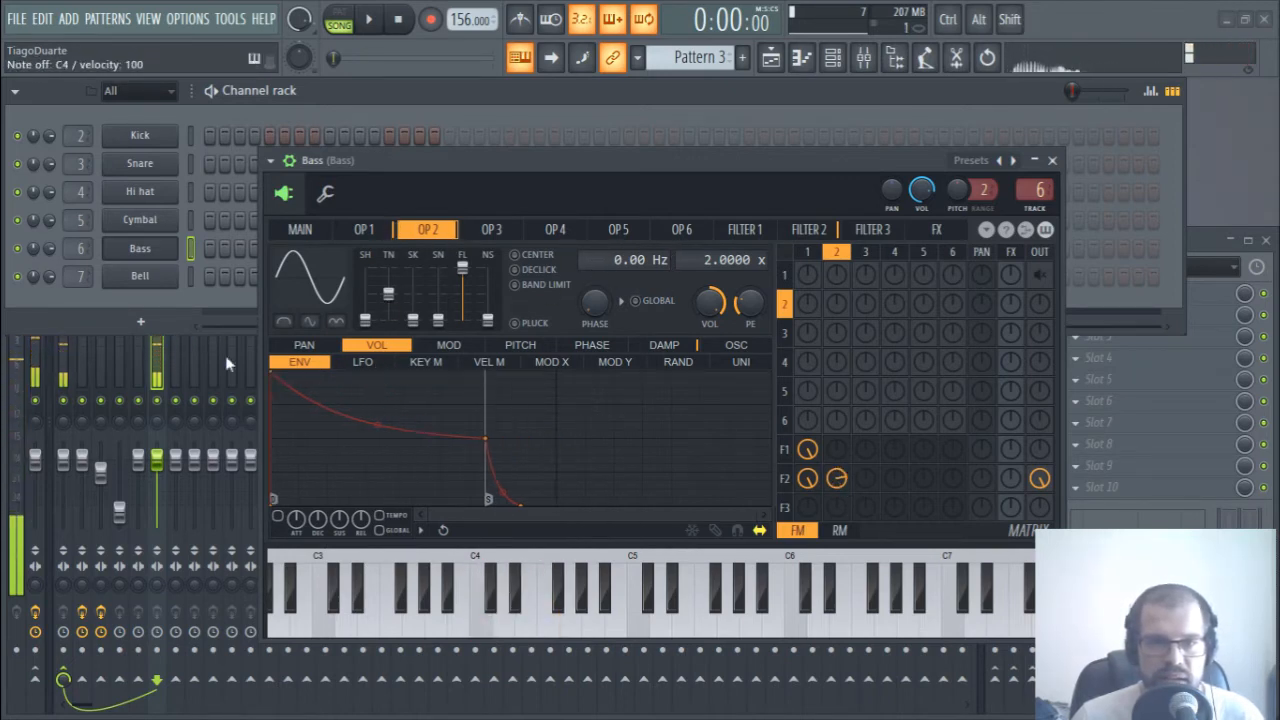
{"action": "key", "text": "z"}
{"action": "key", "text": "d"}
{"action": "key", "text": "v"}
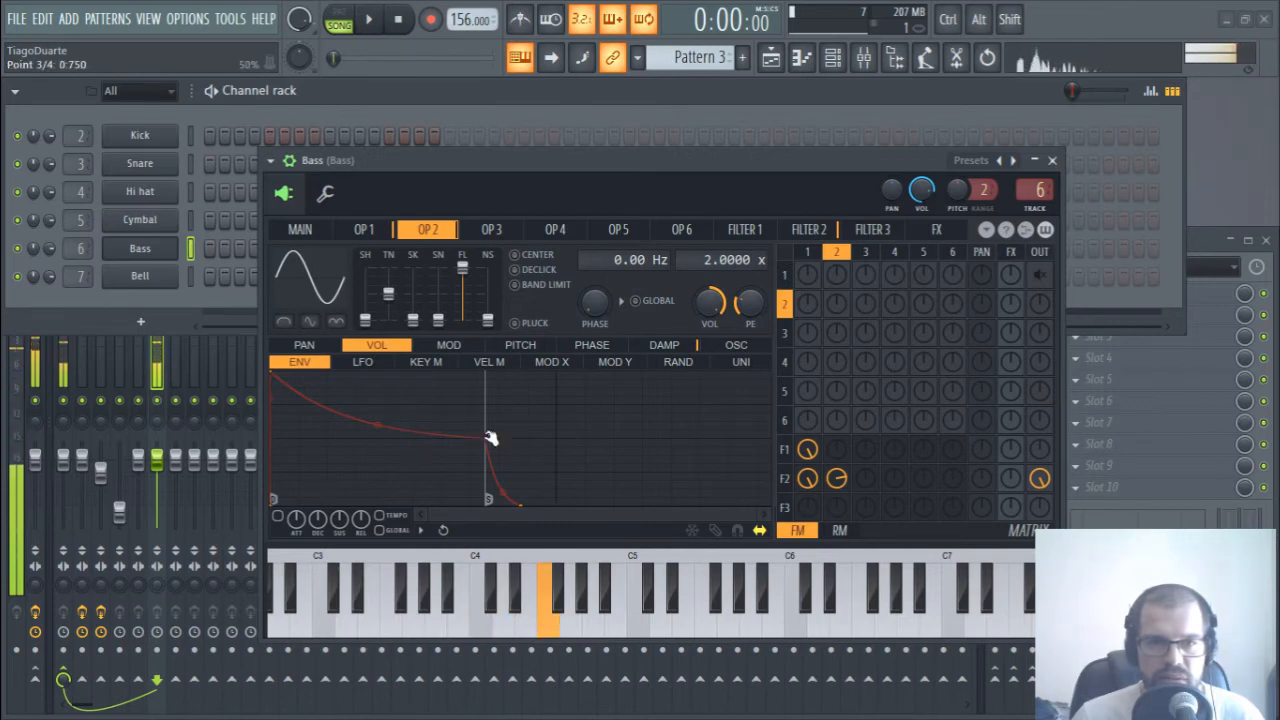
- Lower the sustain point of operator 2's volume envelope to zero and audition G4 and F4
{"action": "left_click_drag", "start_coordinate": [490, 438], "coordinate": [471, 492]}
{"action": "key", "text": "b"}
{"action": "key", "text": "b"}
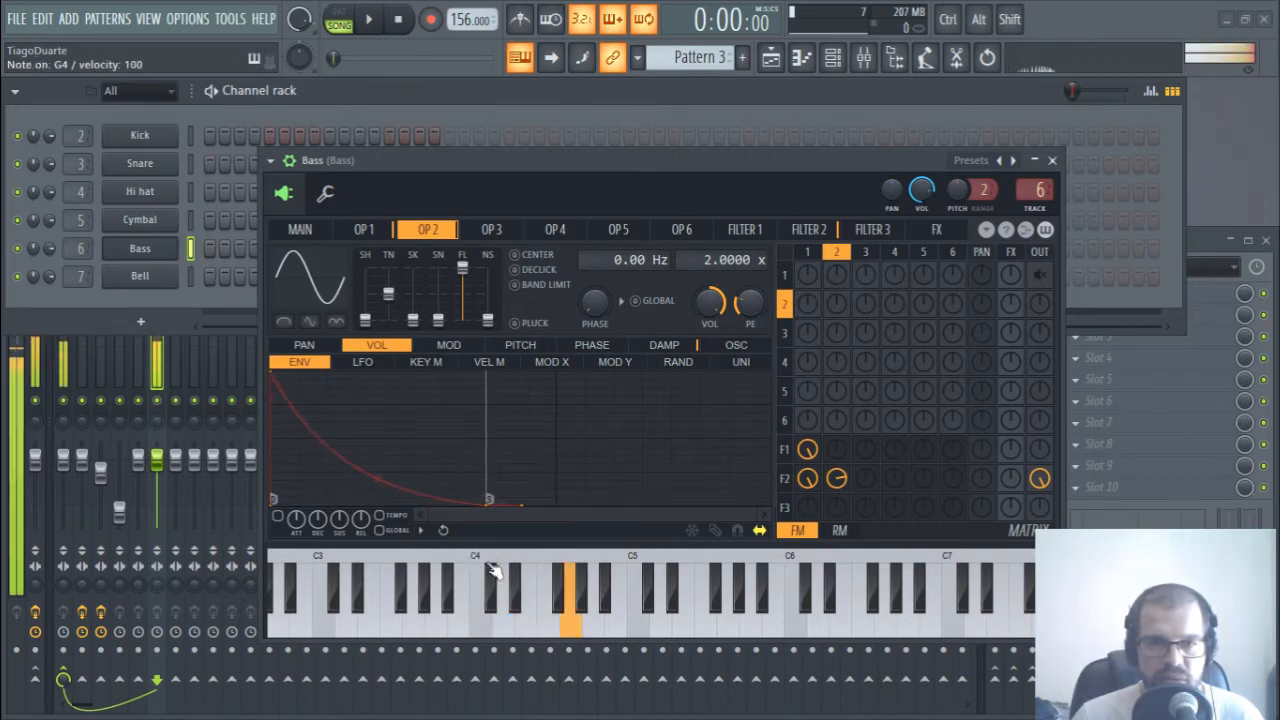
{"action": "key", "text": "v"}
- Steepen the decay curve of operator 2's volume envelope and audition it with F4 and D#4
{"action": "left_click_drag", "start_coordinate": [377, 480], "coordinate": [378, 499]}
{"action": "key", "text": "v"}
{"action": "key", "text": "v"}
{"action": "key", "text": "v"}
{"action": "key", "text": "d"}
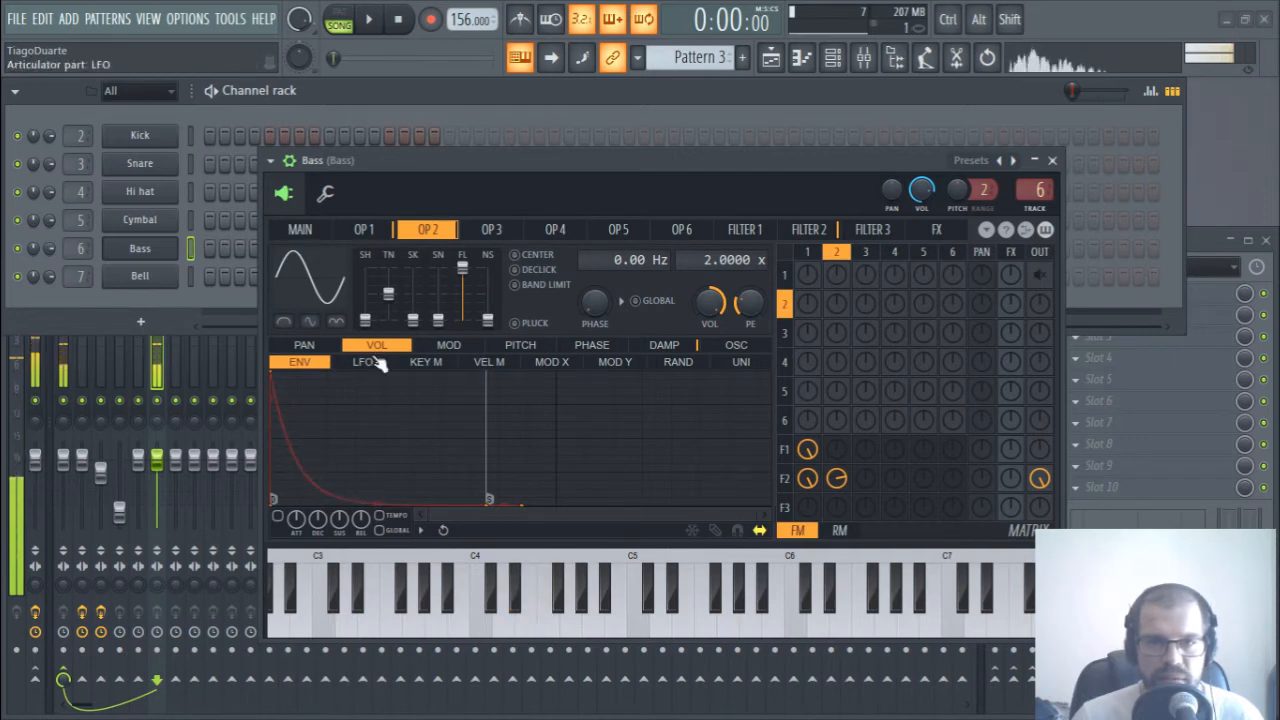
- Set operator 2's frequency ratio to 3.0000x and audition the Bass with C4, D#4, F4 and G4
{"action": "key", "text": "z"}
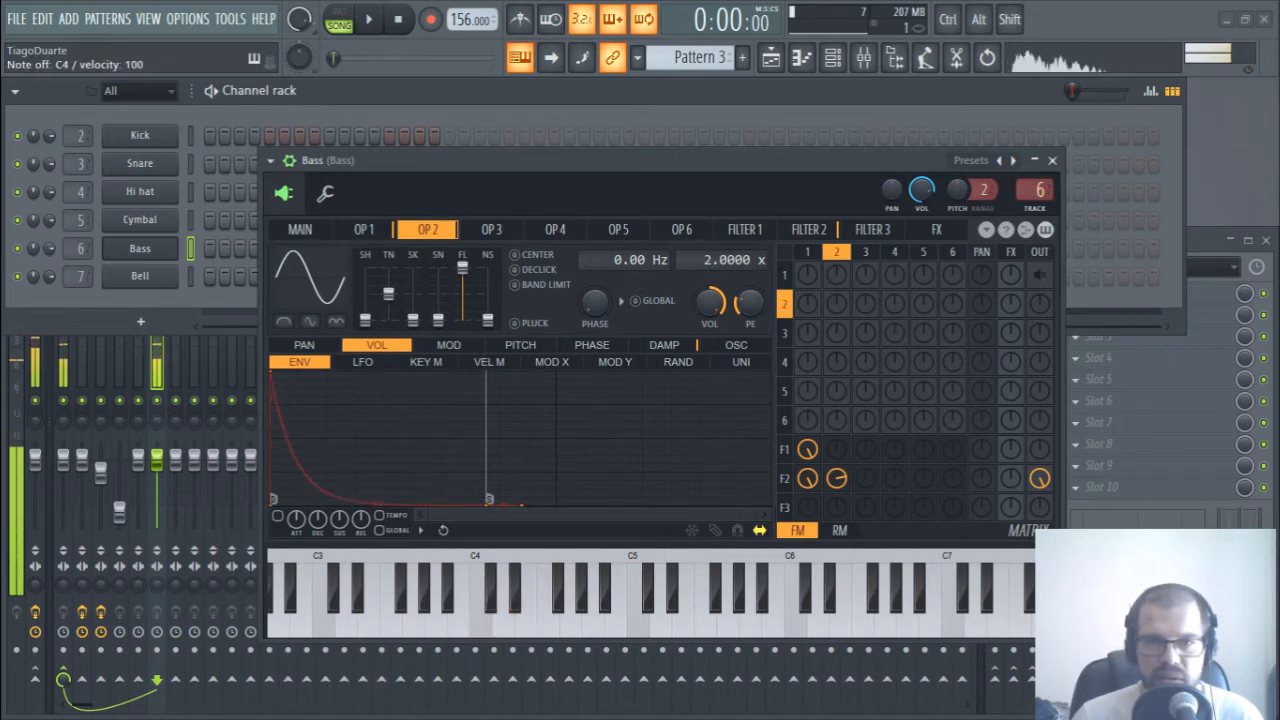
{"action": "scroll", "coordinate": [712, 259], "scroll_direction": "down", "scroll_amount": 1}
{"action": "key", "text": "z"}
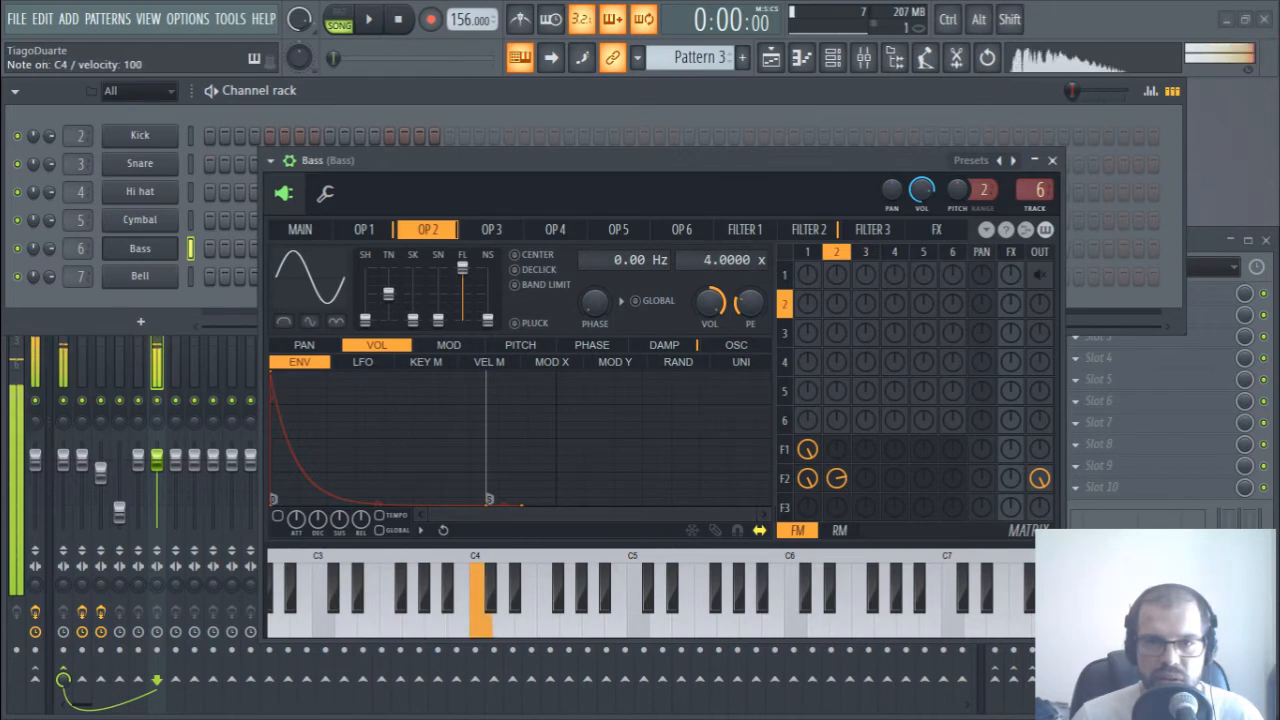
{"action": "key", "text": "z"}
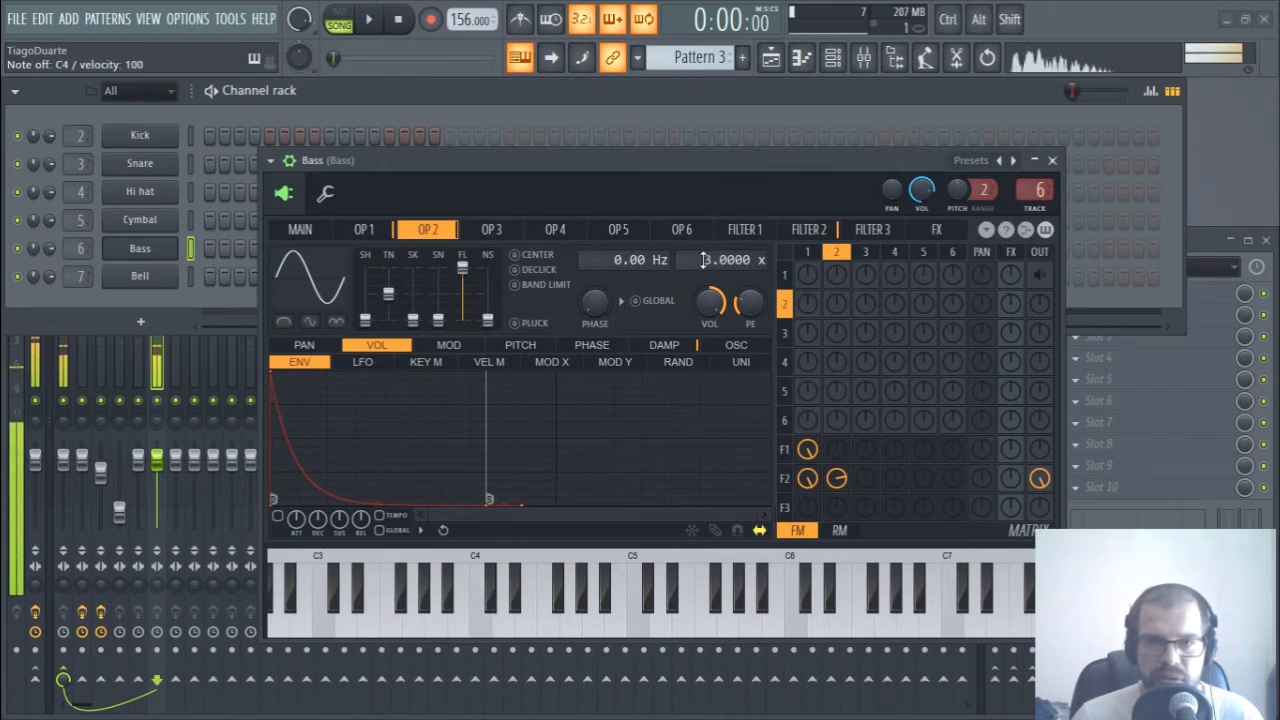
{"action": "key", "text": "z"}
{"action": "key", "text": "d"}
{"action": "key", "text": "v"}
{"action": "key", "text": "b"}
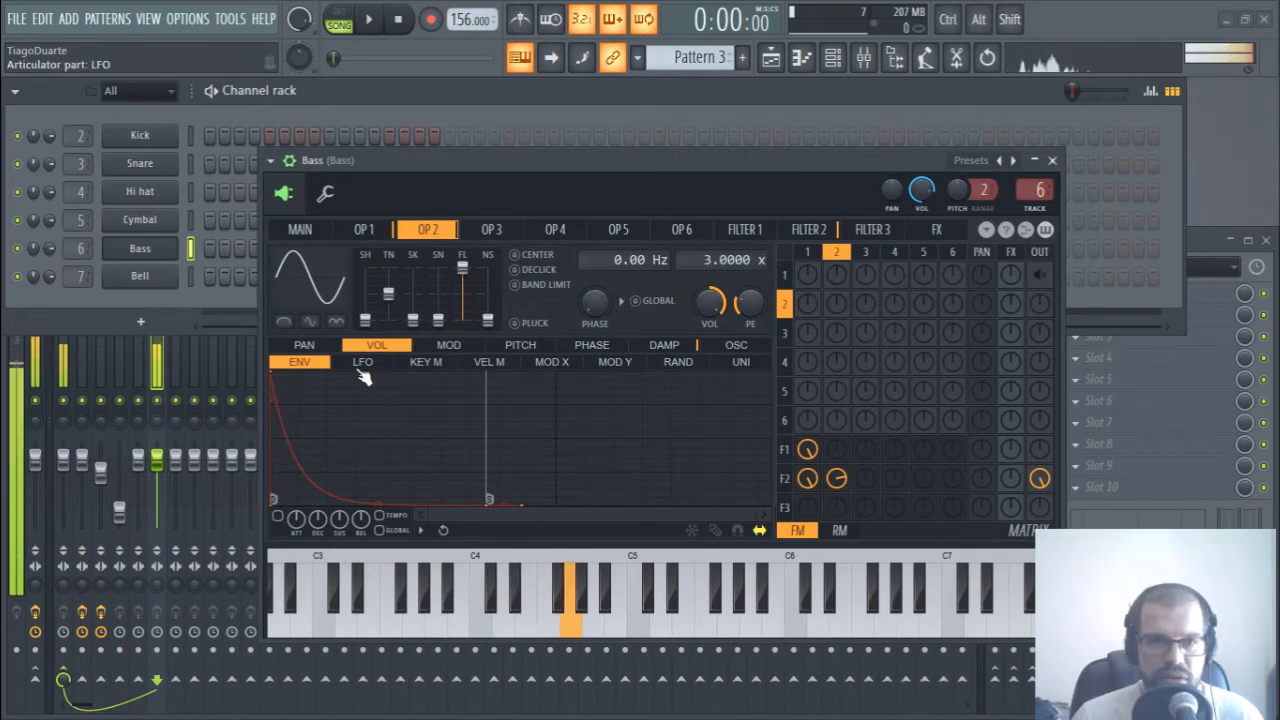
{"action": "key", "text": "v"}
{"action": "key", "text": "d"}
- Open operator 2's pitch envelope and audition F4
{"action": "left_click", "coordinate": [520, 345]}
{"action": "key", "text": "v"}
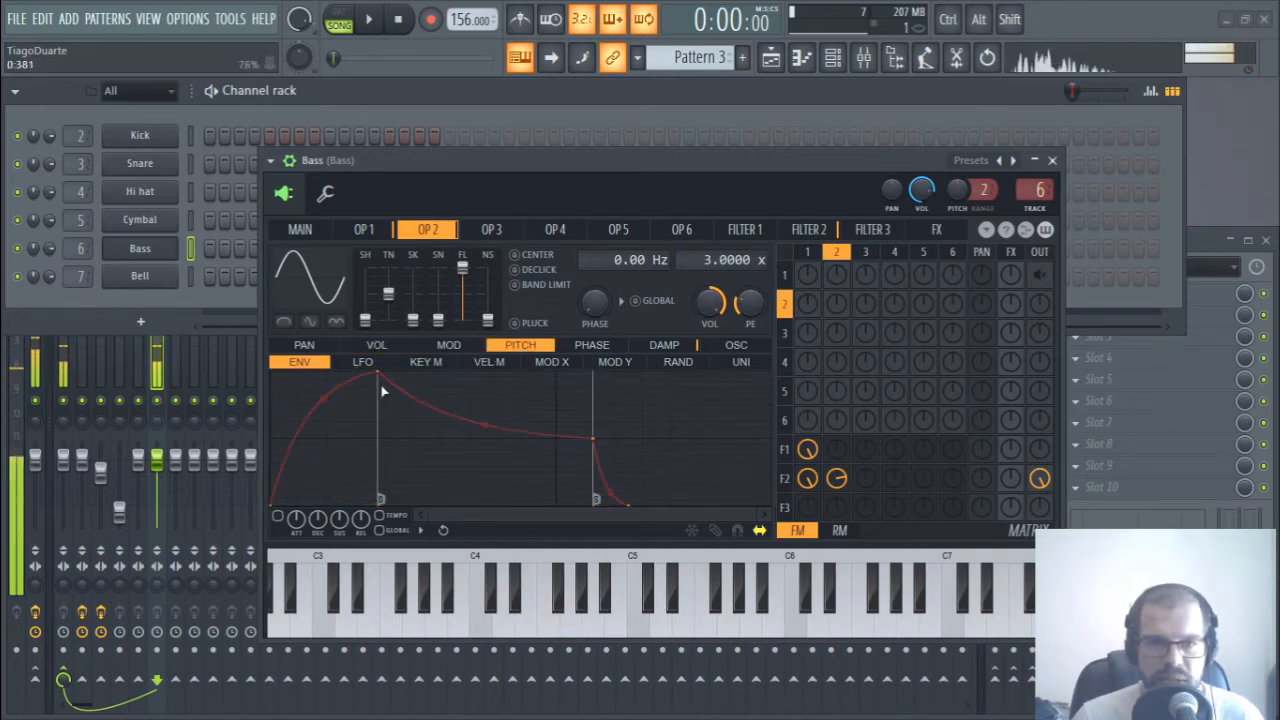
- Move the peak of Operator 2's pitch envelope to the very start, removing the attack and making the pitch fall immediately
{"action": "key", "text": "d"}
{"action": "key", "text": "v"}
{"action": "left_click_drag", "start_coordinate": [380, 374], "coordinate": [186, 321]}
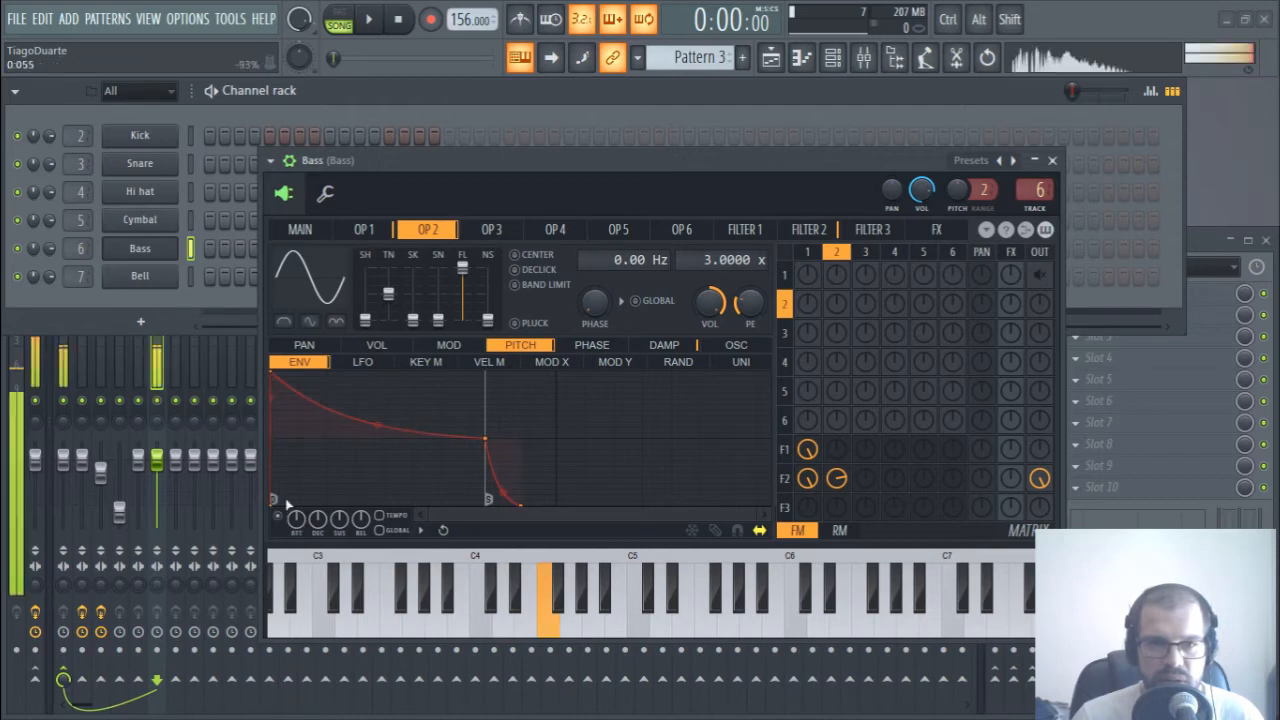
- Set the pitch envelope's decay tension to 100% for a fast drop and raise its starting point to the centre line
{"action": "left_click_drag", "start_coordinate": [375, 425], "coordinate": [377, 405]}
{"action": "key", "text": "d"}
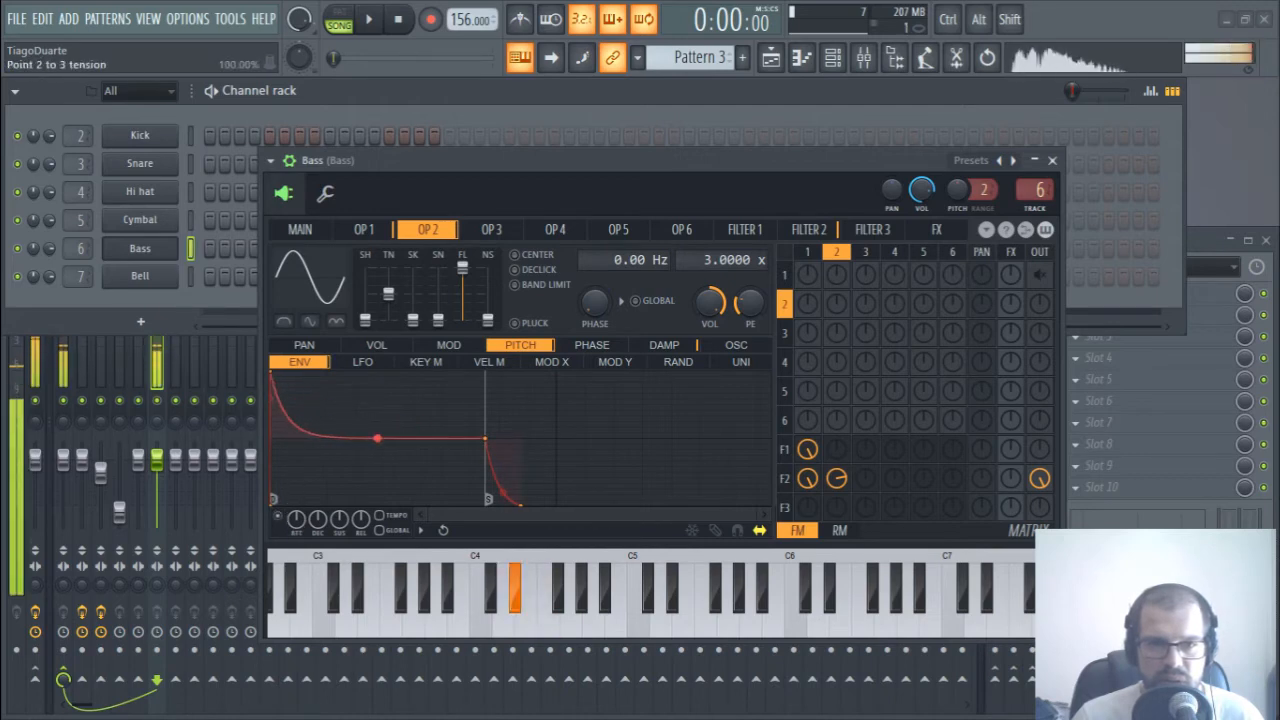
{"action": "key", "text": "b"}
{"action": "key", "text": "v"}
{"action": "key", "text": "v"}
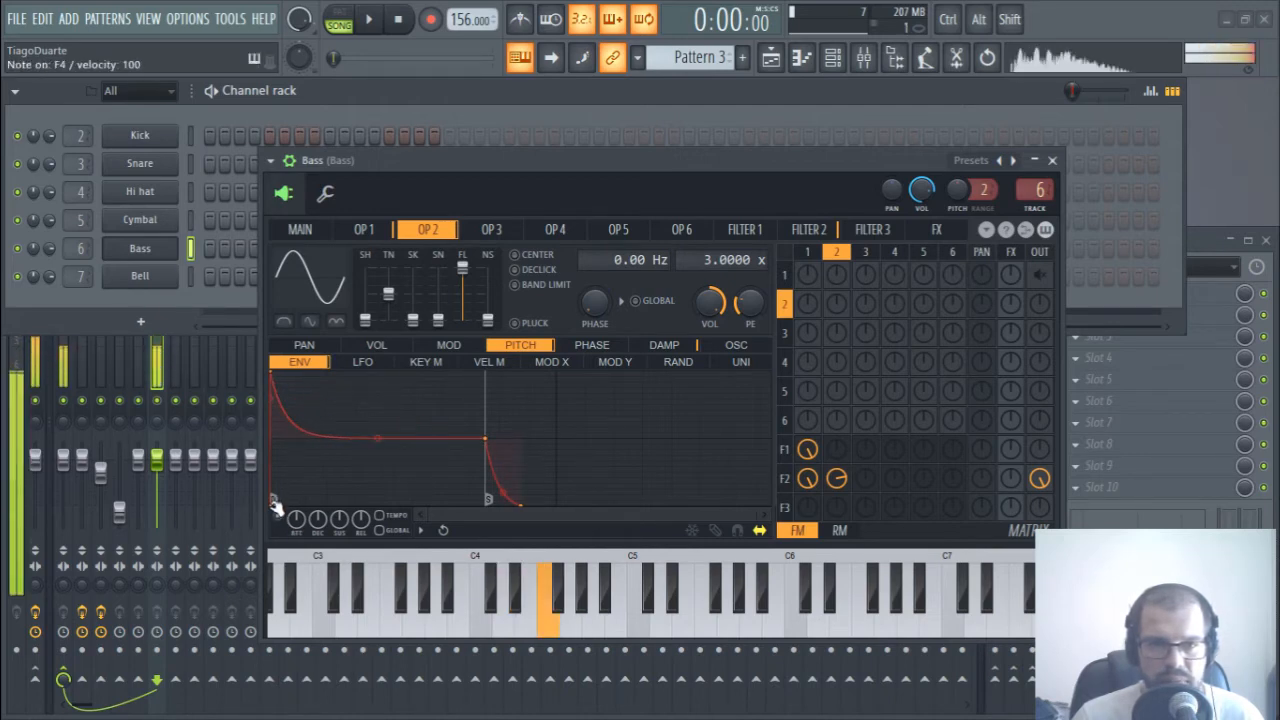
{"action": "key", "text": "v"}
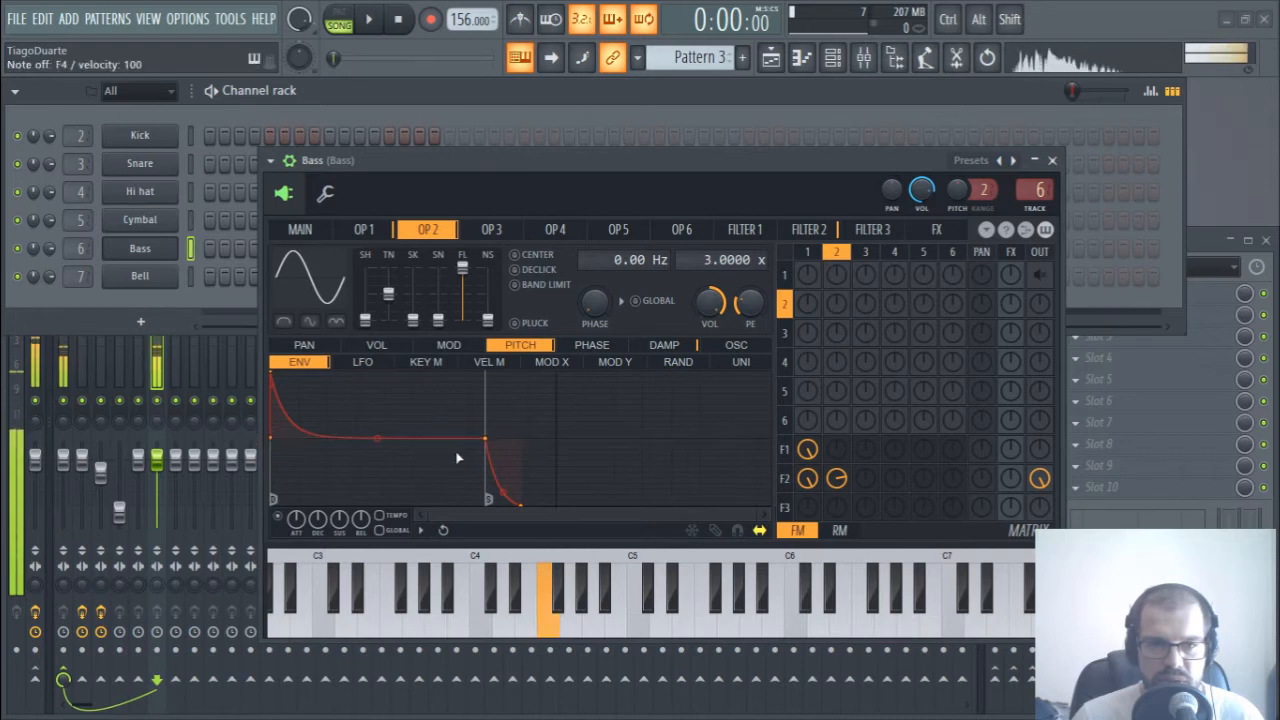
- Delete the pitch envelope's final release point and shorten the decay to end at about 0:090, auditioning some notes
{"action": "right_click", "coordinate": [527, 505]}
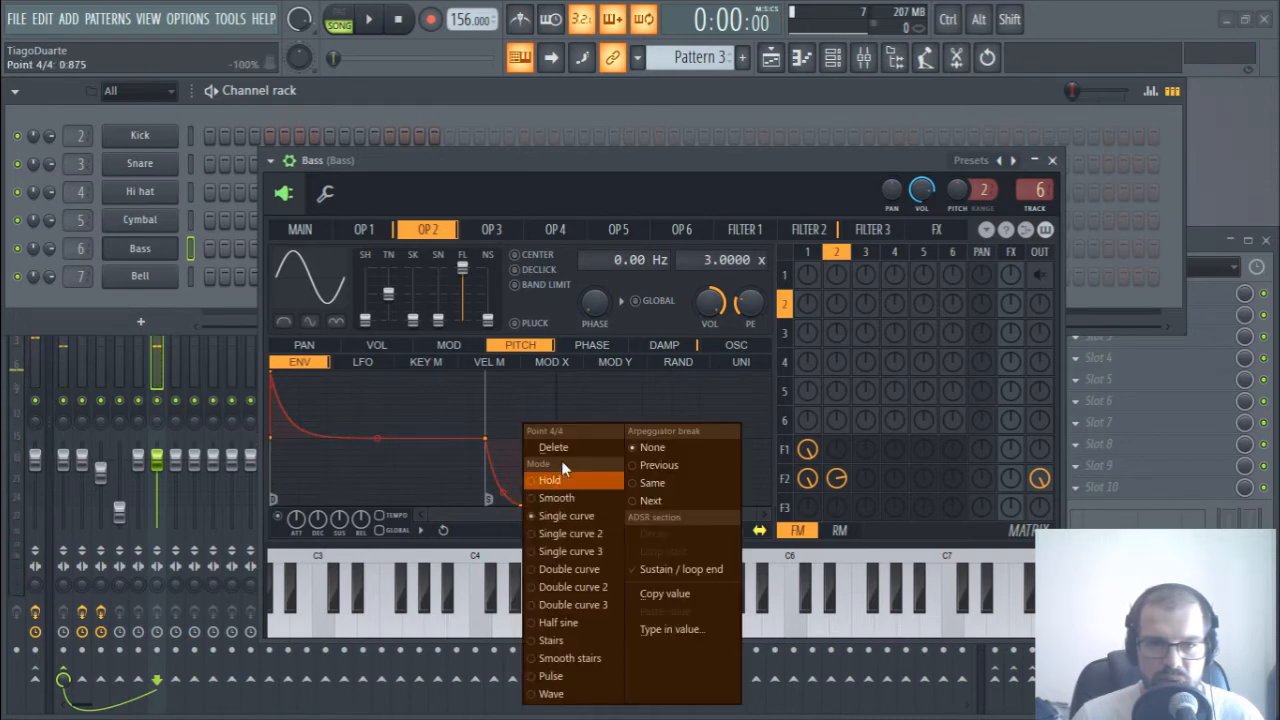
{"action": "left_click", "coordinate": [545, 448]}
{"action": "right_click", "coordinate": [487, 439]}
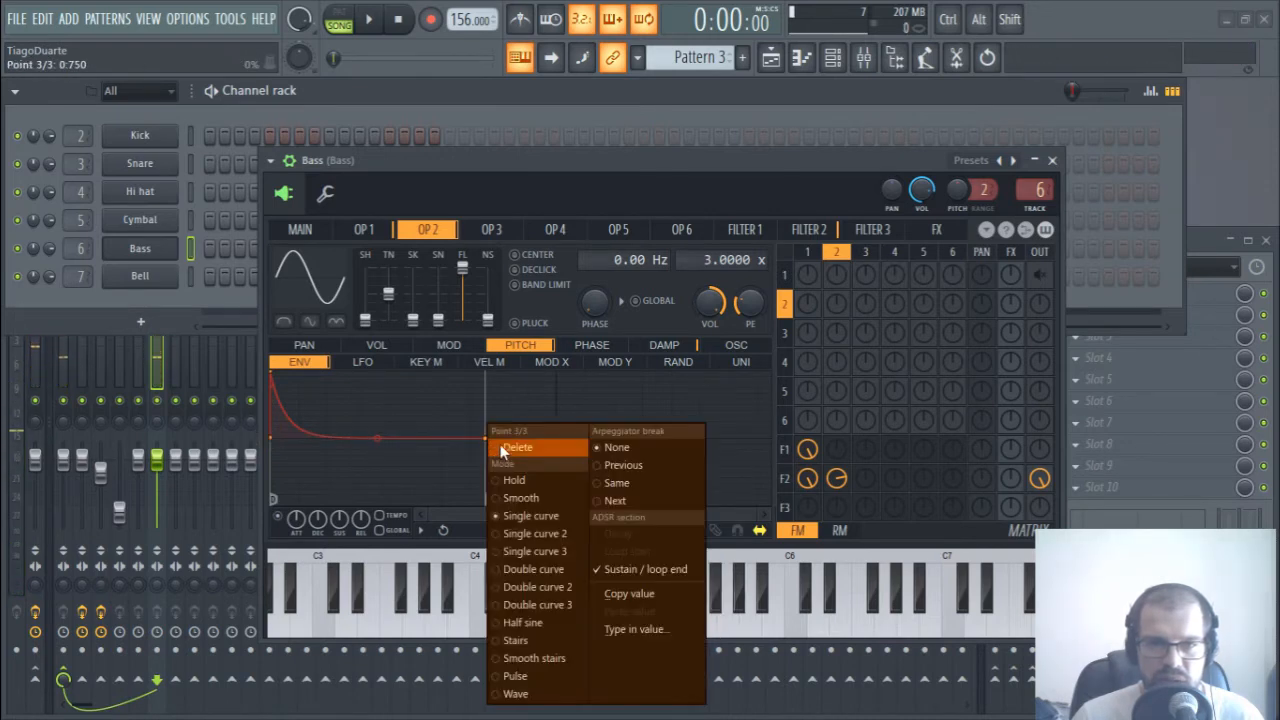
{"action": "left_click", "coordinate": [563, 185]}
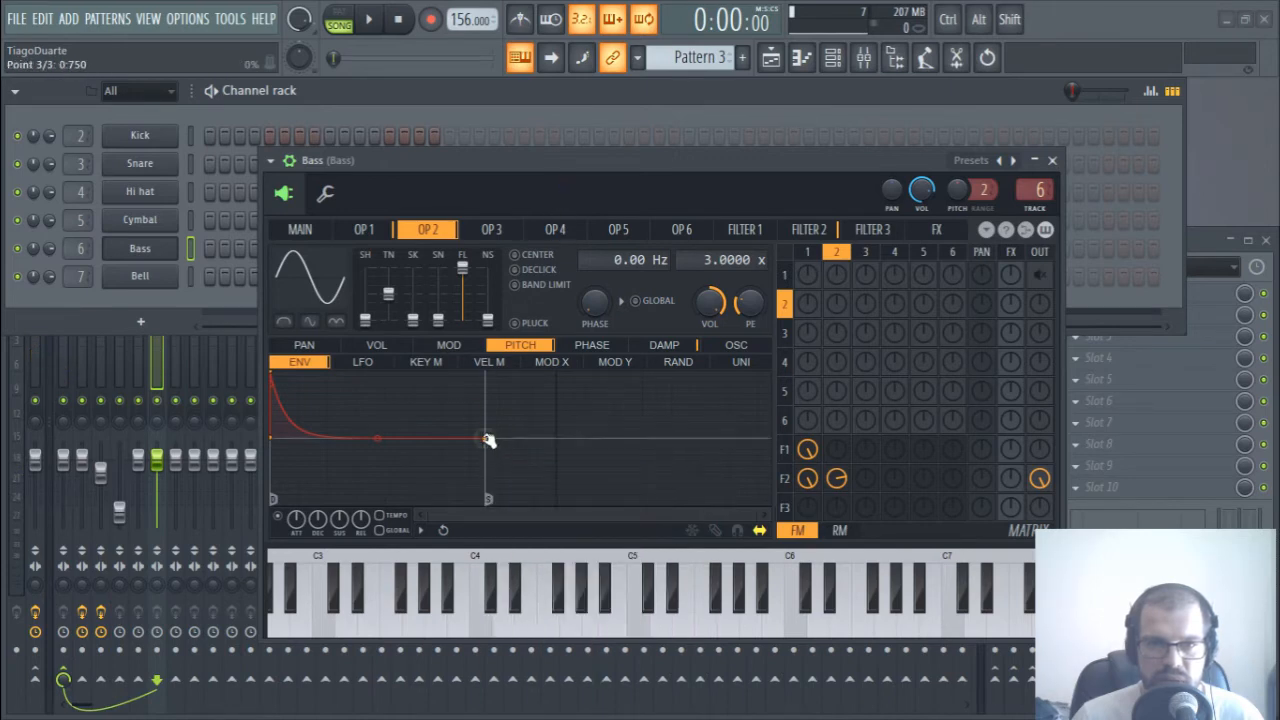
{"action": "left_click_drag", "start_coordinate": [487, 439], "coordinate": [300, 439]}
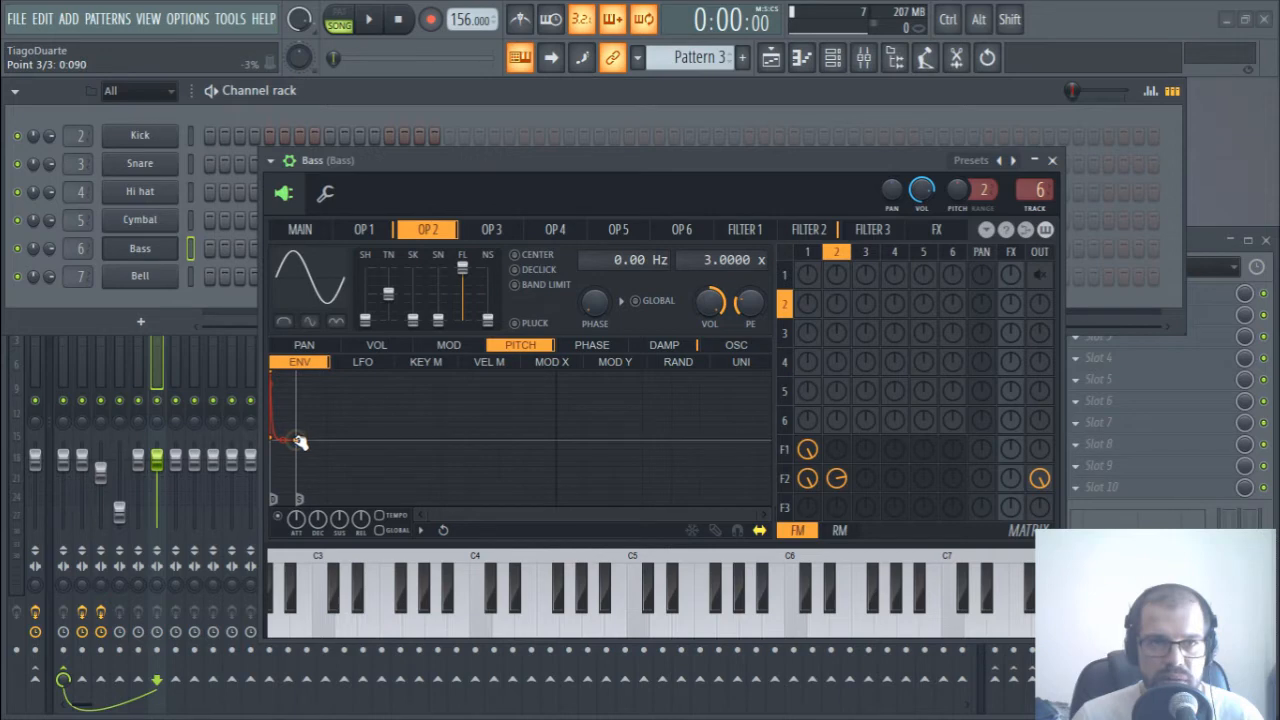
{"action": "left_click_drag", "start_coordinate": [300, 442], "coordinate": [303, 443]}
{"action": "key", "text": "d"}
{"action": "key", "text": "b"}
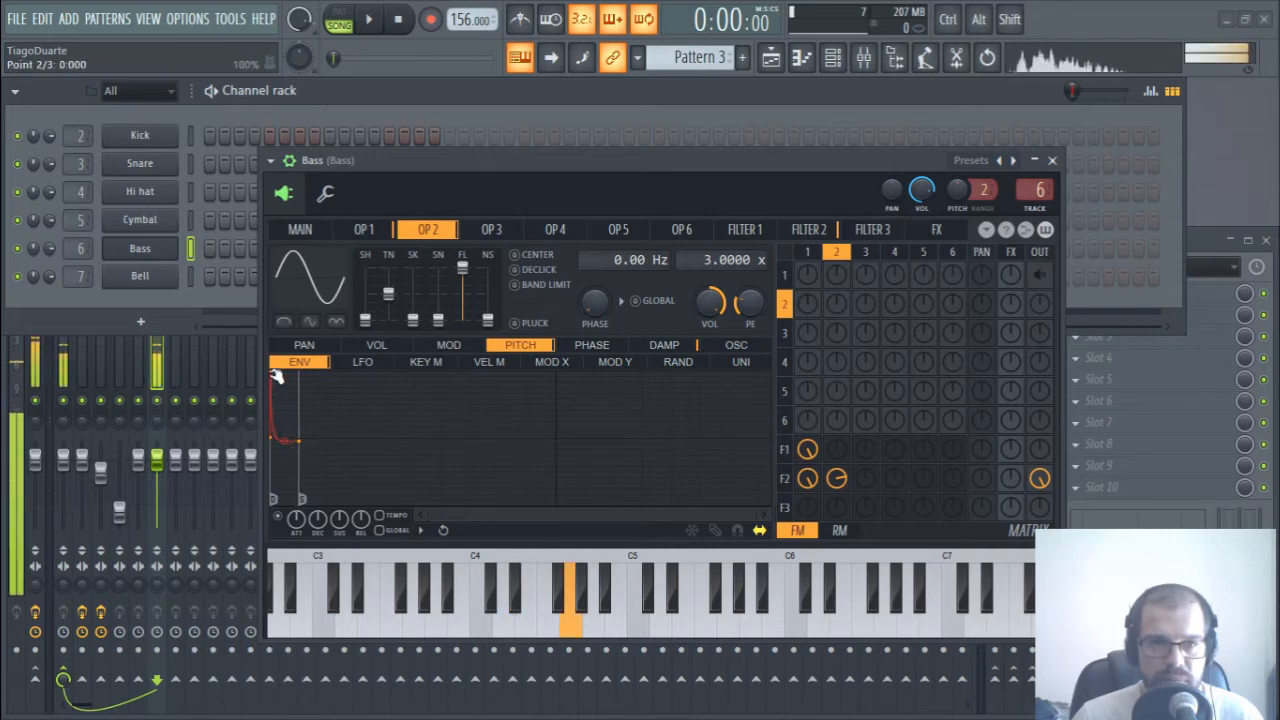
- Invert the pitch sweep by lowering the envelope's peak point to the minimum and audition it
{"action": "left_click_drag", "start_coordinate": [273, 373], "coordinate": [251, 562]}
{"action": "key", "text": "b"}
{"action": "key", "text": "v"}
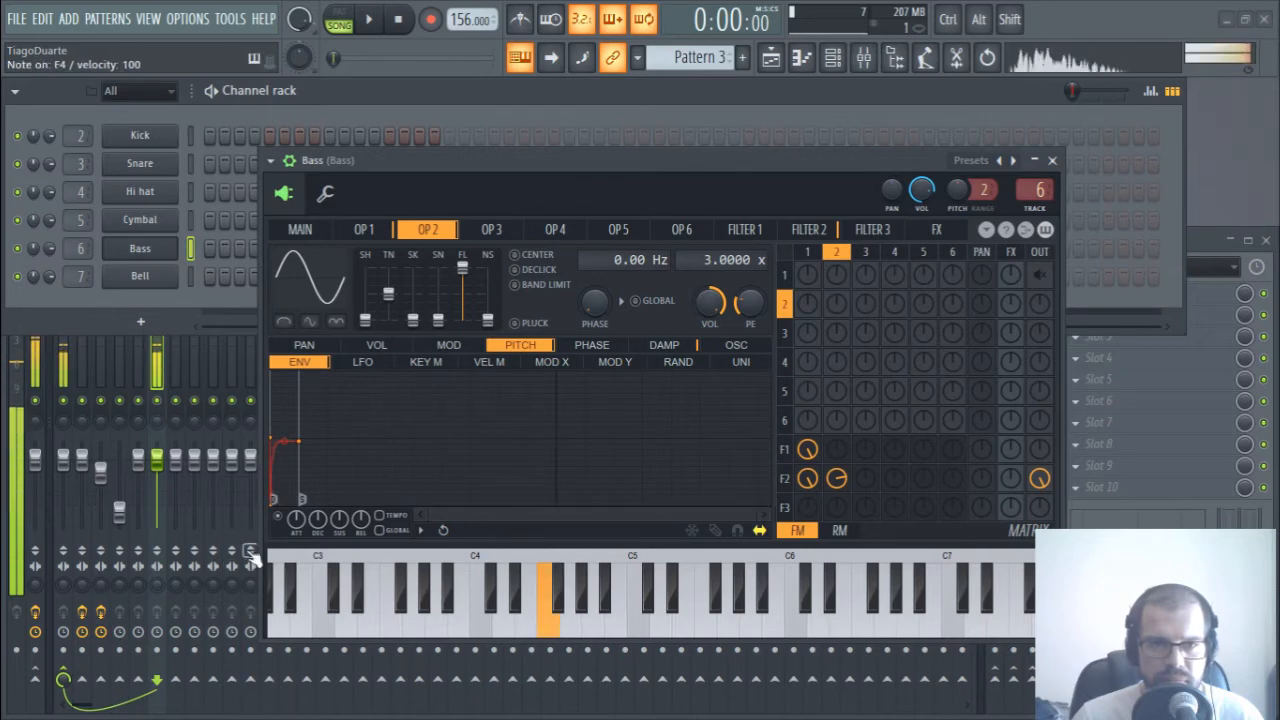
{"action": "key", "text": "d"}
- Bend the pitch envelope's decay curve downward between points 2 and 3, with about 57% tension, and audition it
{"action": "left_click_drag", "start_coordinate": [284, 441], "coordinate": [284, 502]}
{"action": "key", "text": "d"}
{"action": "key", "text": "z"}
{"action": "key", "text": "z"}
{"action": "key", "text": "z"}
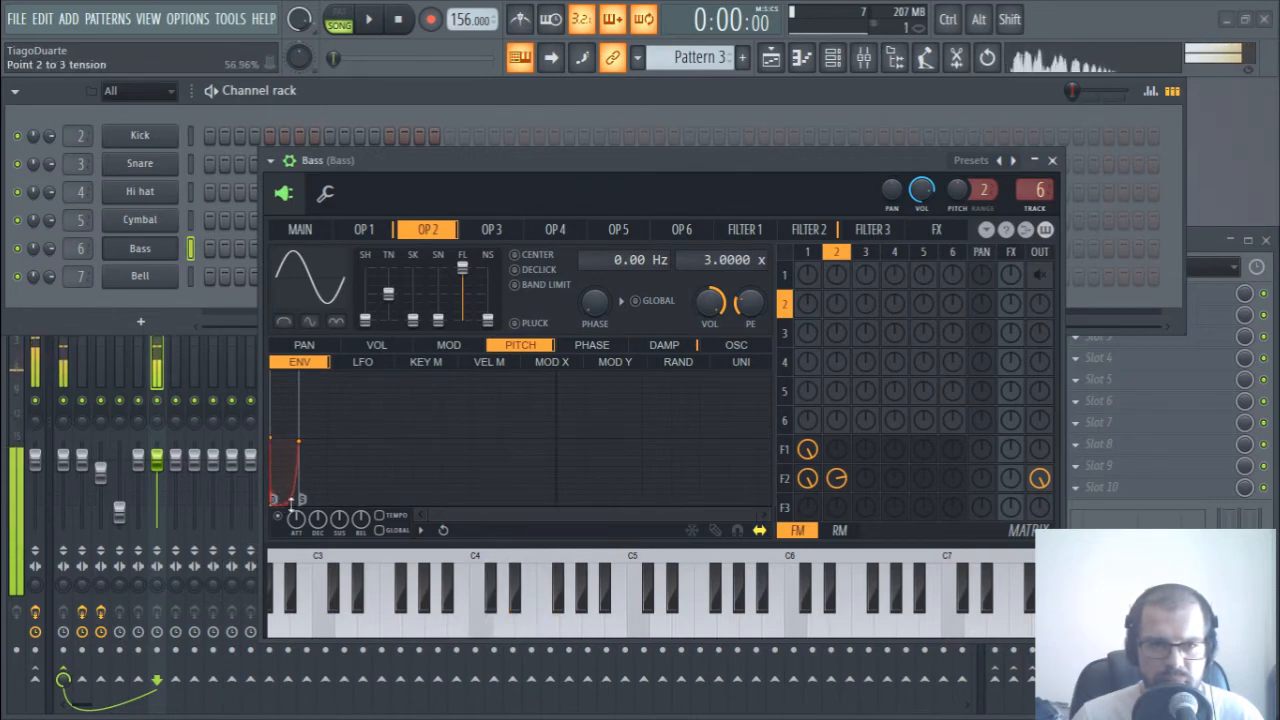
{"action": "key", "text": "d"}
{"action": "key", "text": "v"}
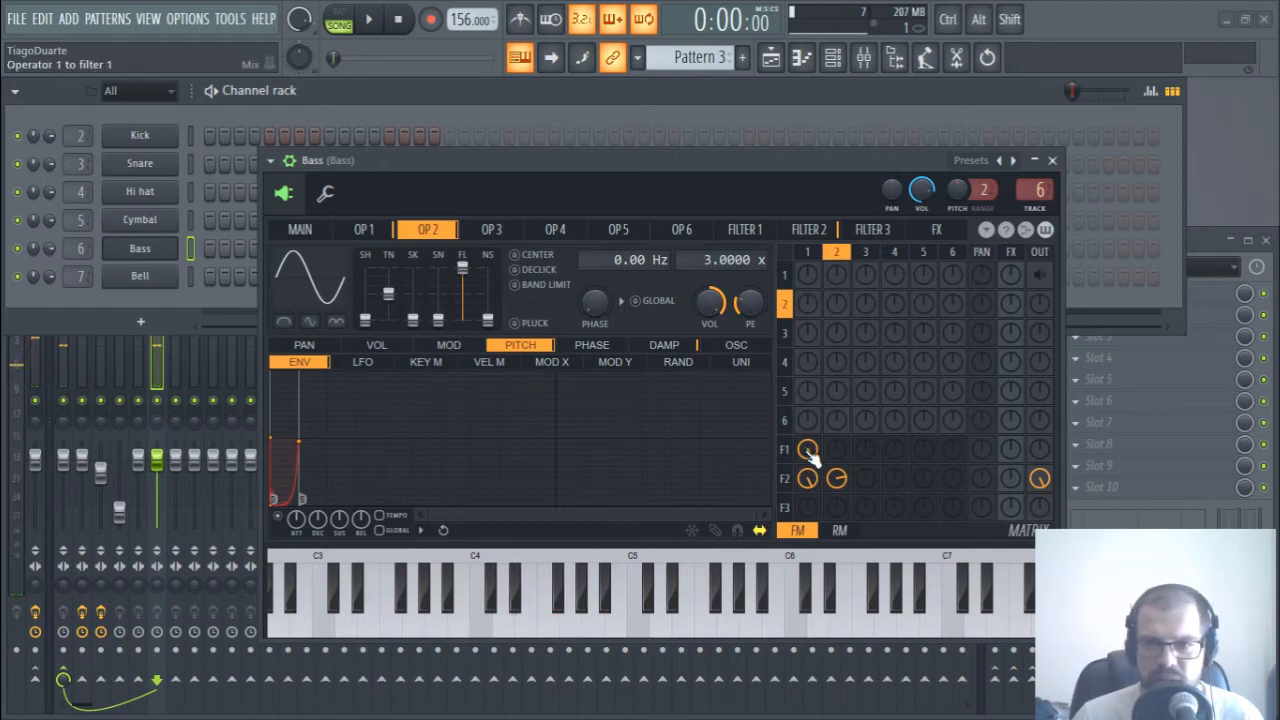
- Mute Operator 1's sends to filter 1 and filter 2 in the matrix to hear Operator 2 alone
{"action": "key", "text": "b"}
{"action": "key", "text": "v"}
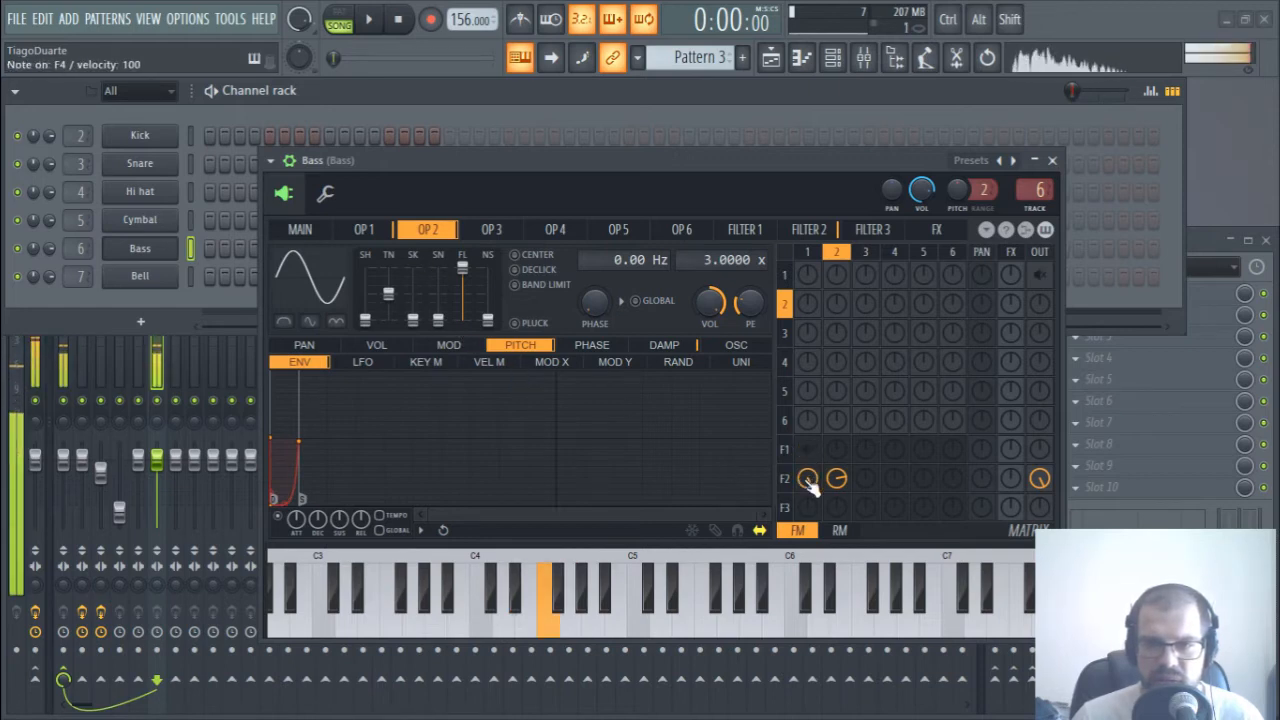
{"action": "key", "text": "b"}
{"action": "key", "text": "d"}
{"action": "key", "text": "v"}
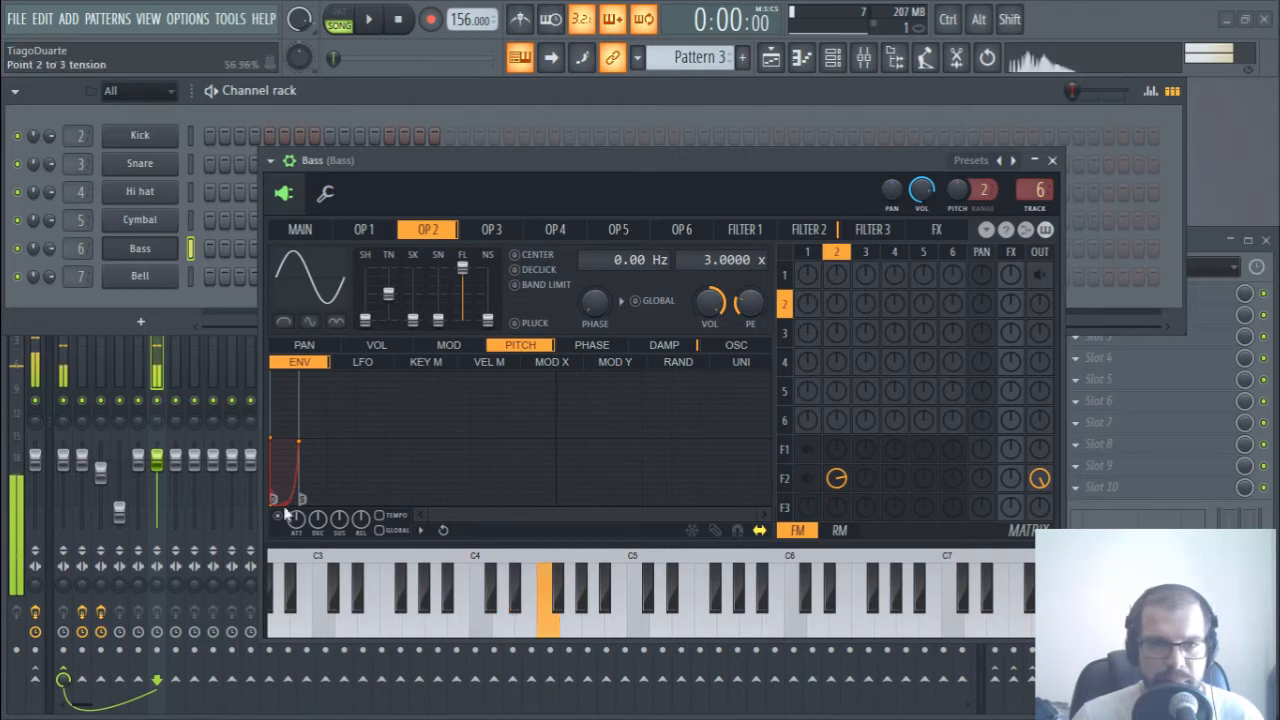
- Bend the decay curve back to a fast initial change with about 75% tension and shorten the pitch envelope further
{"action": "left_click_drag", "start_coordinate": [285, 502], "coordinate": [285, 444]}
{"action": "key", "text": "v"}
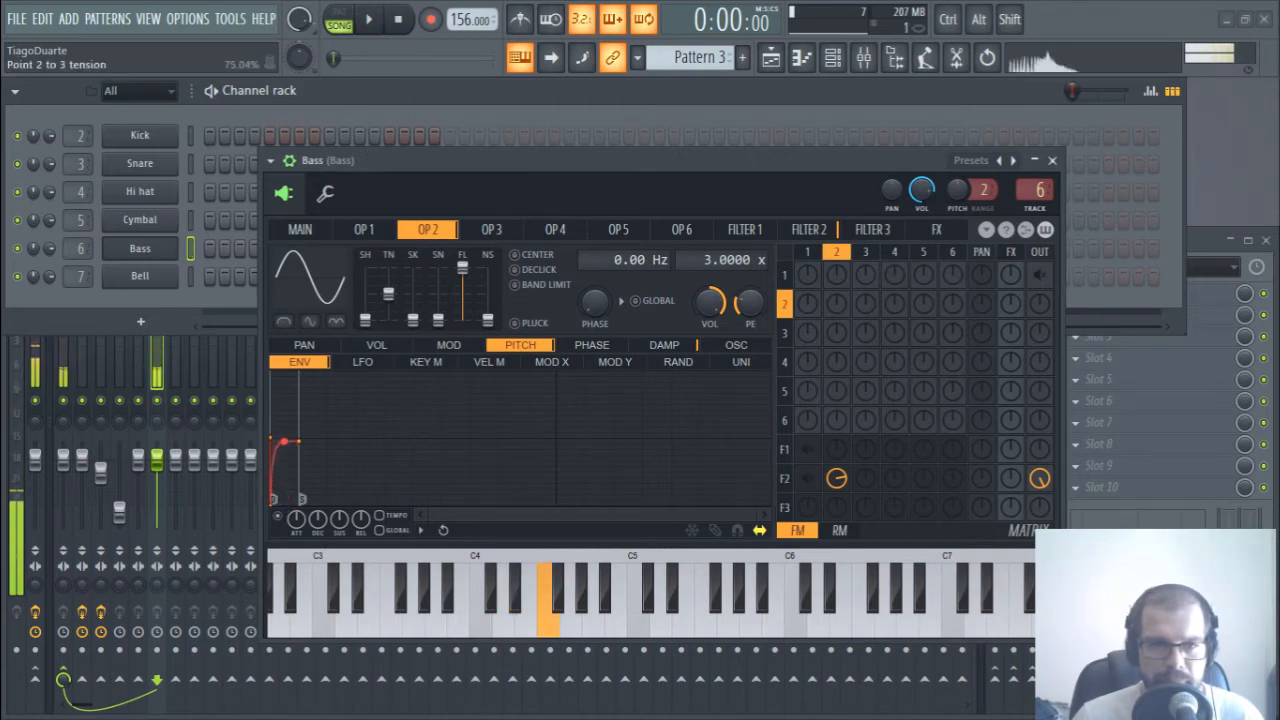
{"action": "left_click_drag", "start_coordinate": [303, 443], "coordinate": [289, 441]}
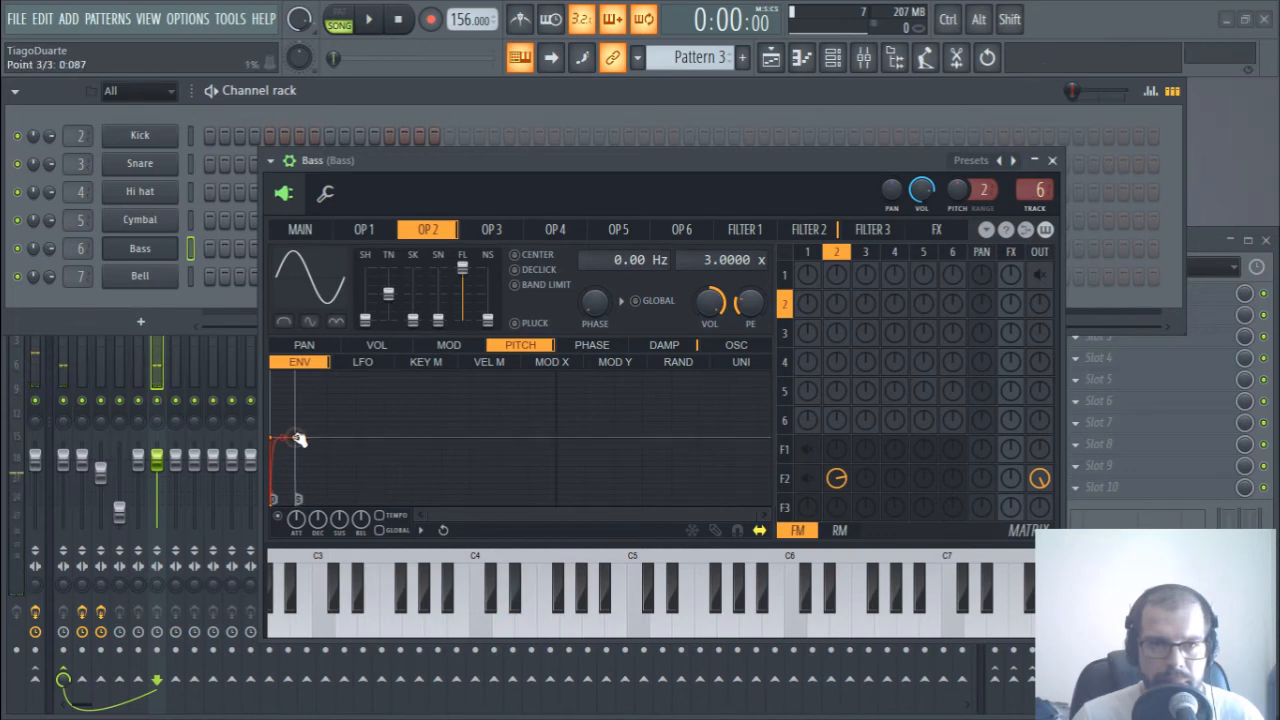
{"action": "key", "text": "z"}
{"action": "key", "text": "d"}
{"action": "key", "text": "v"}
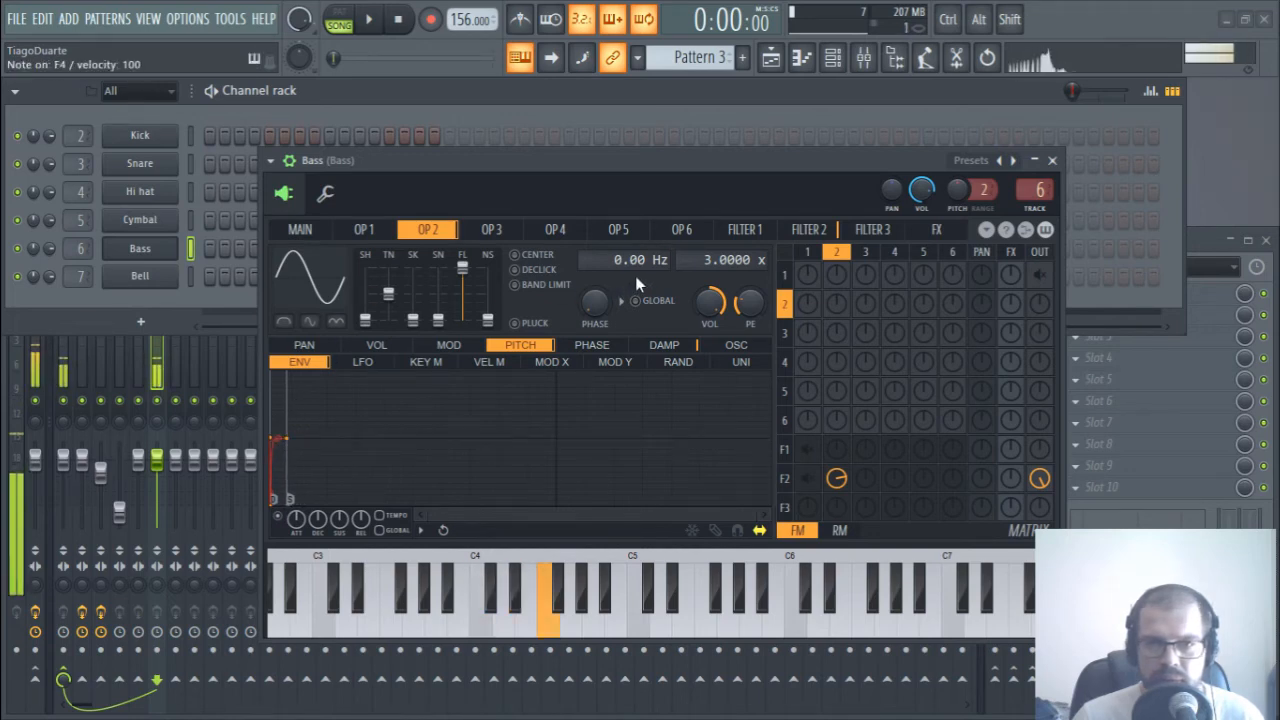
- Set Operator 2's frequency multiplier to 2.0000 x and audition the notes
{"action": "key", "text": "b"}
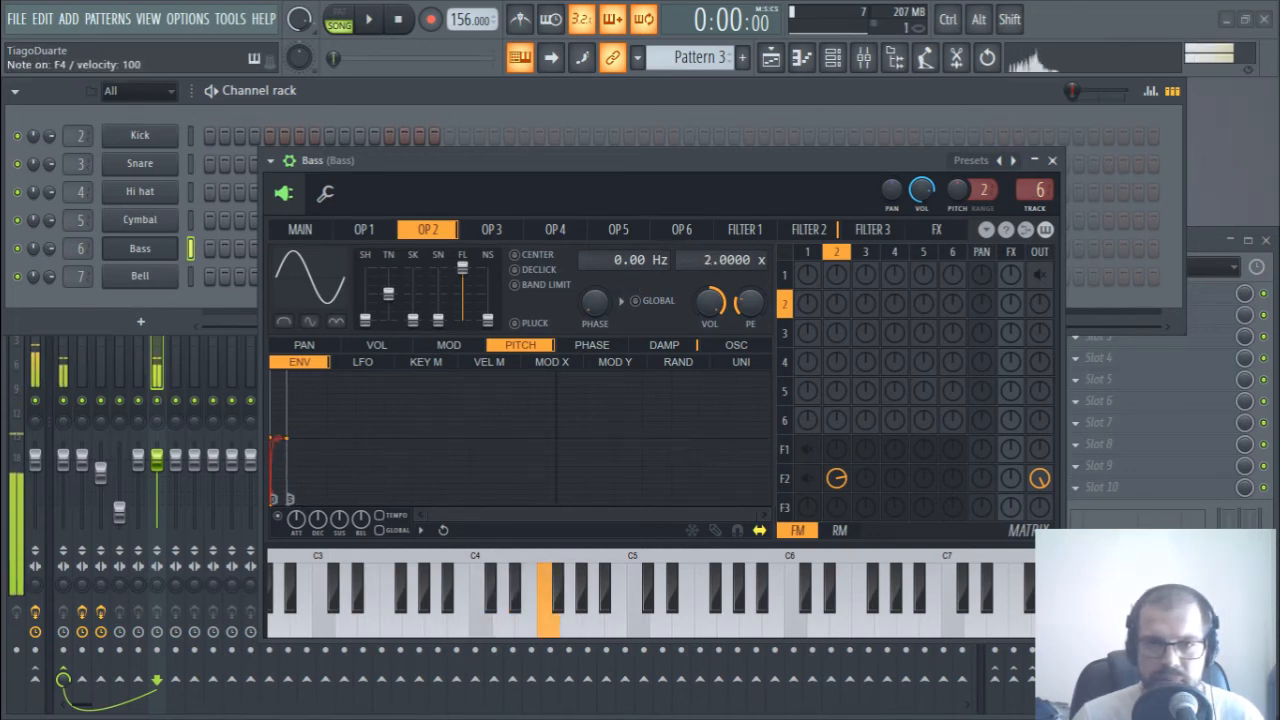
{"action": "key", "text": "b"}
{"action": "key", "text": "d"}
{"action": "key", "text": "d"}
- Raise the pitch envelope's second point to the maximum so the pitch sweeps downward, and audition it
{"action": "left_click_drag", "start_coordinate": [271, 506], "coordinate": [246, 341]}
{"action": "key", "text": "d"}
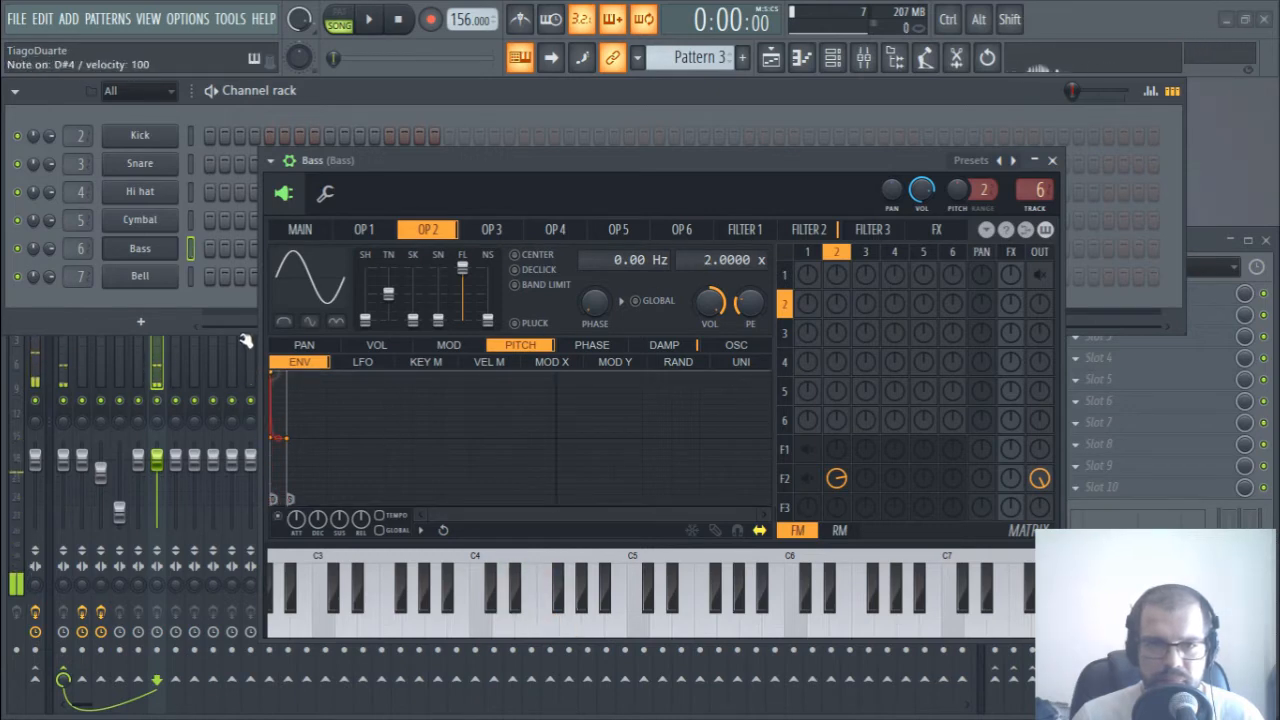
{"action": "key", "text": "d"}
{"action": "key", "text": "v"}
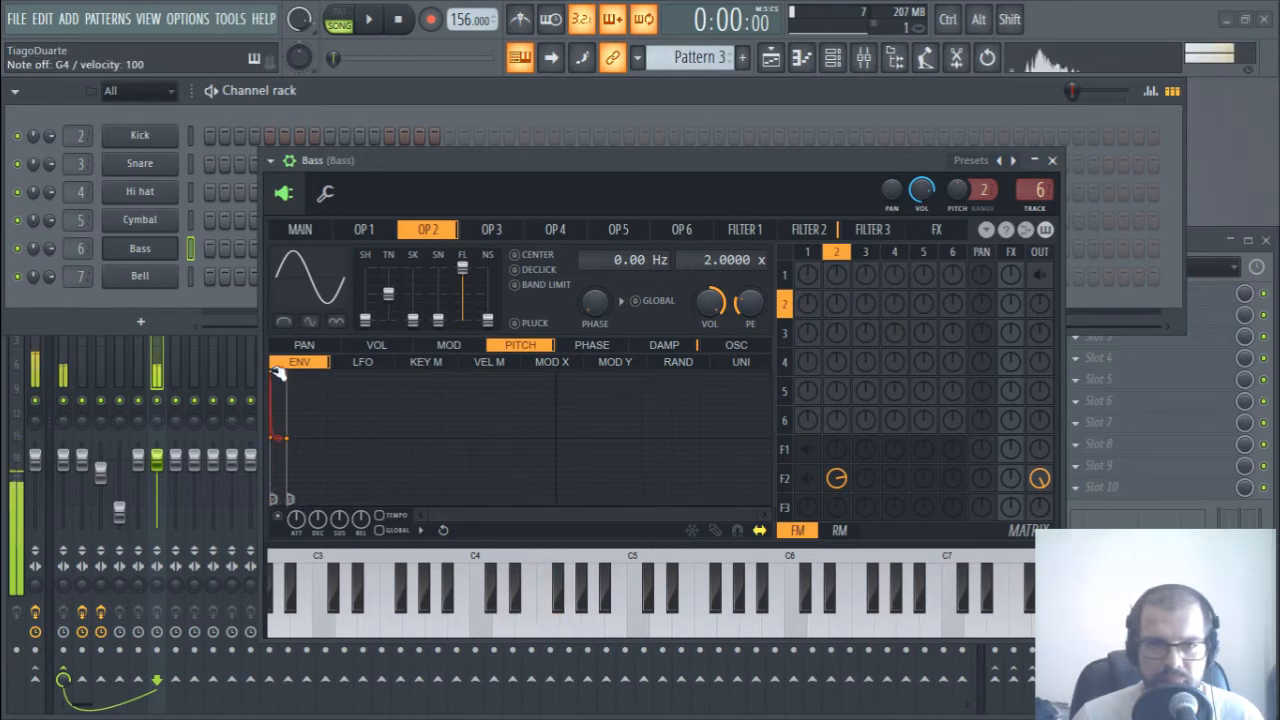
- Change Operator 2's waveform shape to a square wave while playing test notes
{"action": "key", "text": "v"}
{"action": "key", "text": "d"}
{"action": "key", "text": "z"}
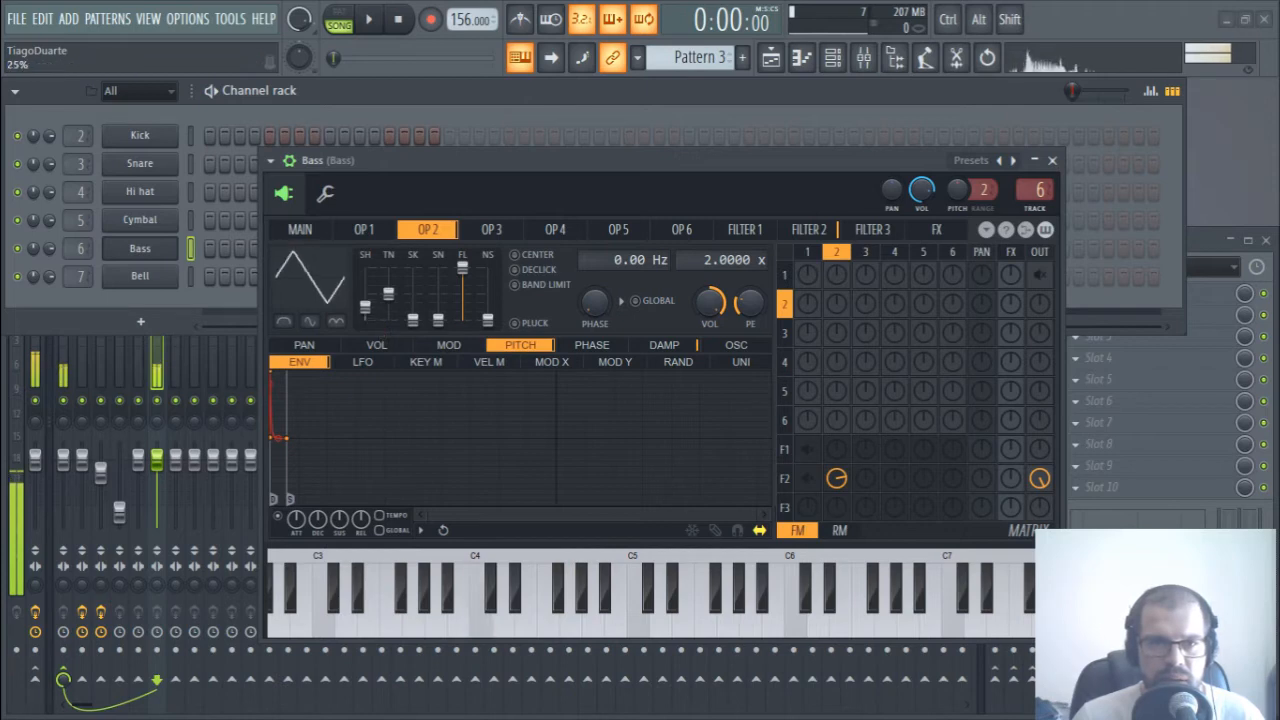
{"action": "key", "text": "z"}
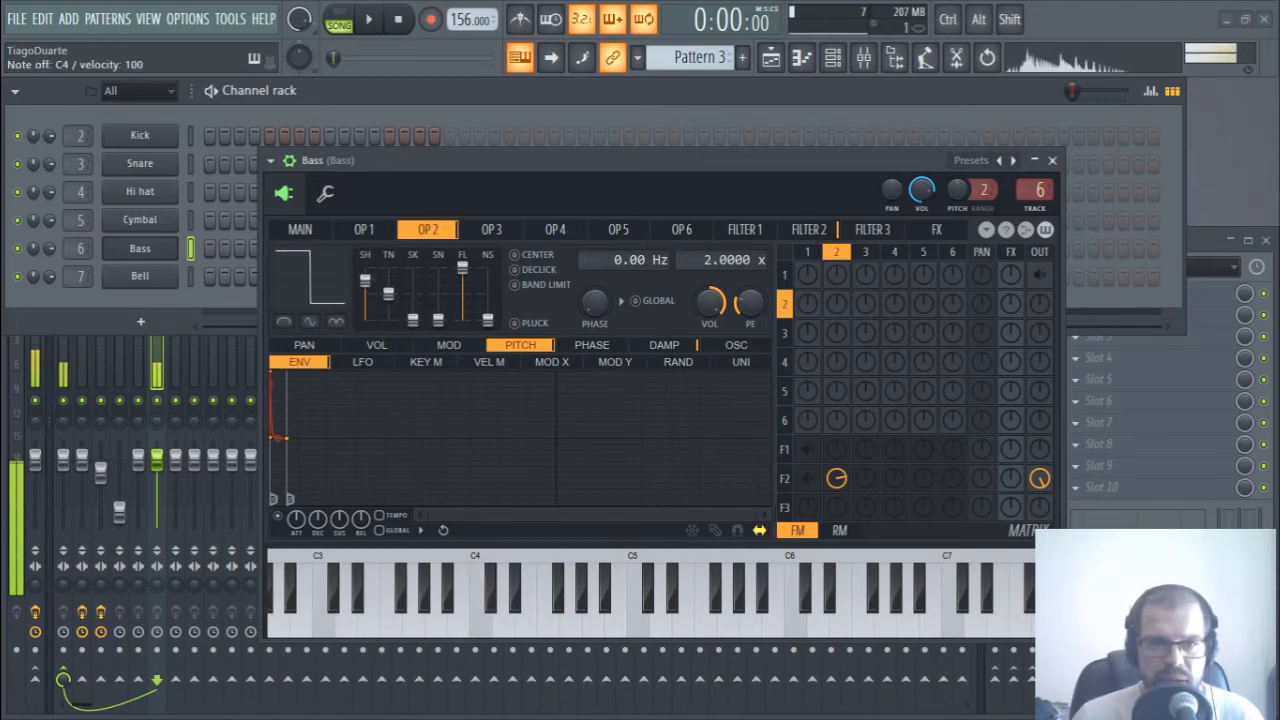
{"action": "key", "text": "d"}
{"action": "key", "text": "v"}
{"action": "key", "text": "b"}
- Restore Operator 1's sends to filter 2 and filter 1 in the matrix and audition both operators together
{"action": "right_click", "coordinate": [810, 484]}
{"action": "right_click", "coordinate": [812, 457]}
{"action": "key", "text": "b"}
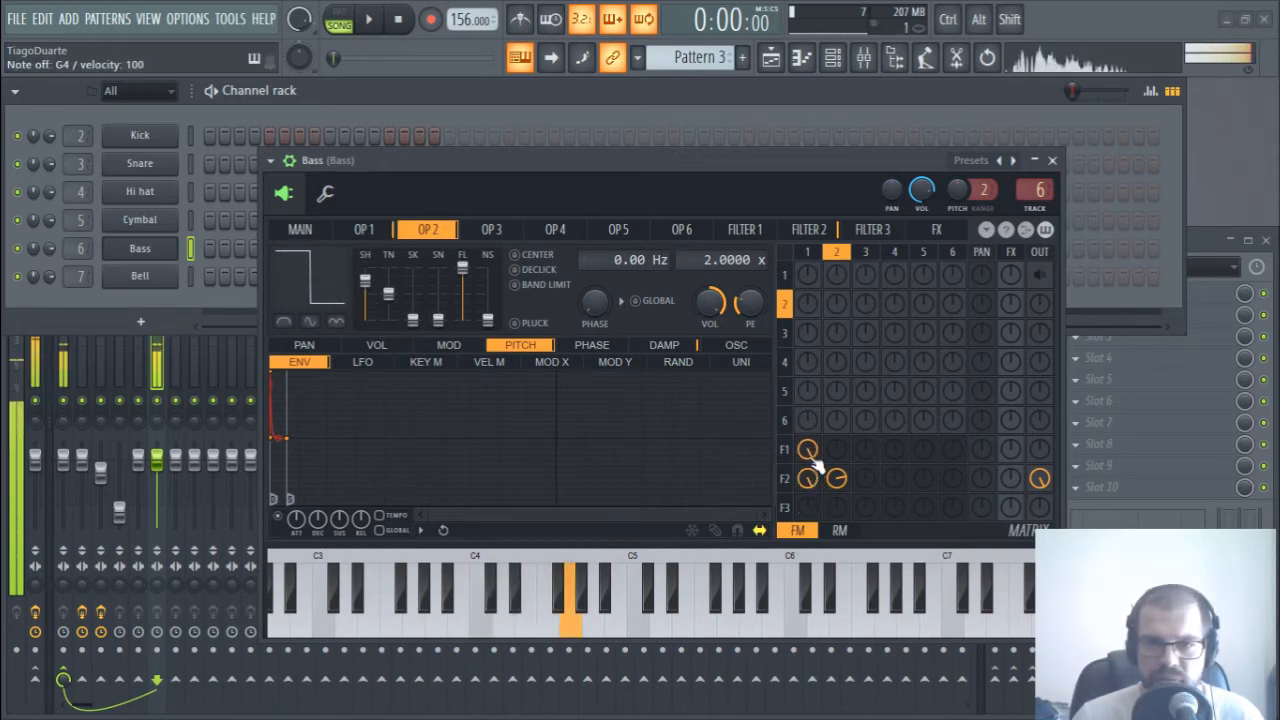
{"action": "key", "text": "v"}
{"action": "key", "text": "b"}
{"action": "key", "text": "d"}
{"action": "key", "text": "z"}
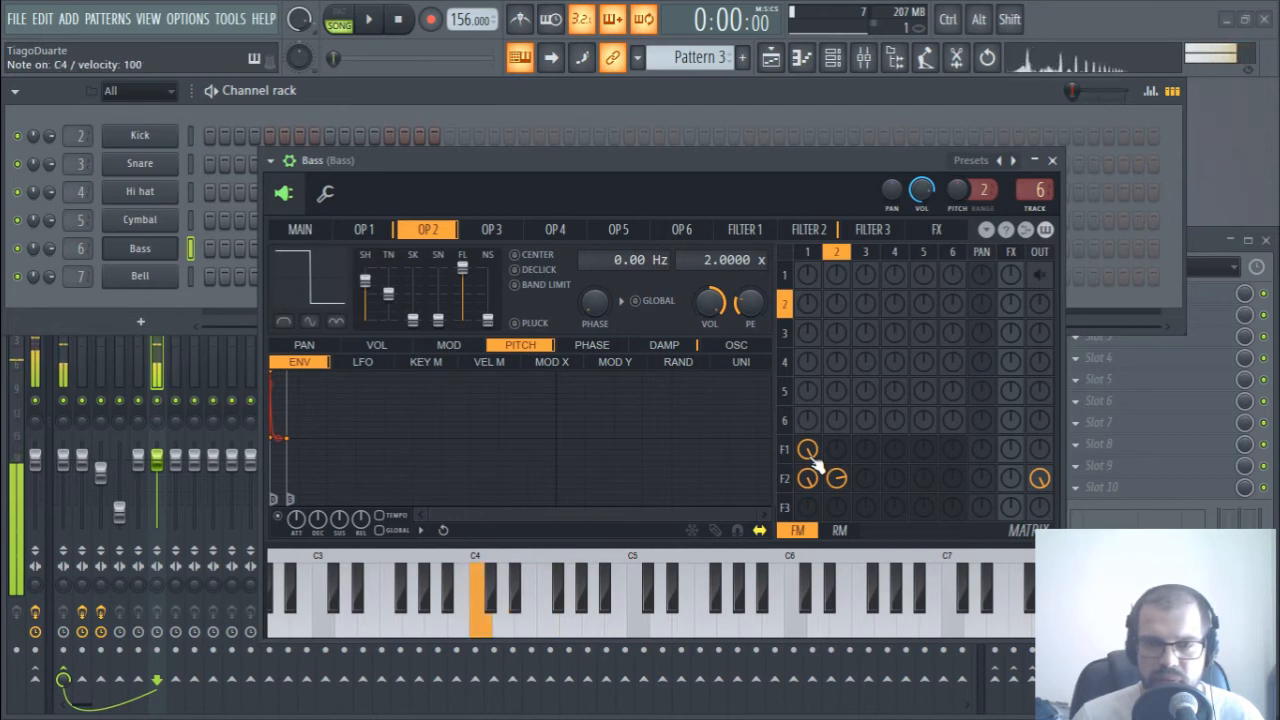
{"action": "key", "text": "d"}
{"action": "key", "text": "v"}
{"action": "key", "text": "b"}
- Route filter 1 to the output at a reduced level and slightly lower filter 2's output level
{"action": "right_click", "coordinate": [1040, 450]}
{"action": "key", "text": "b"}
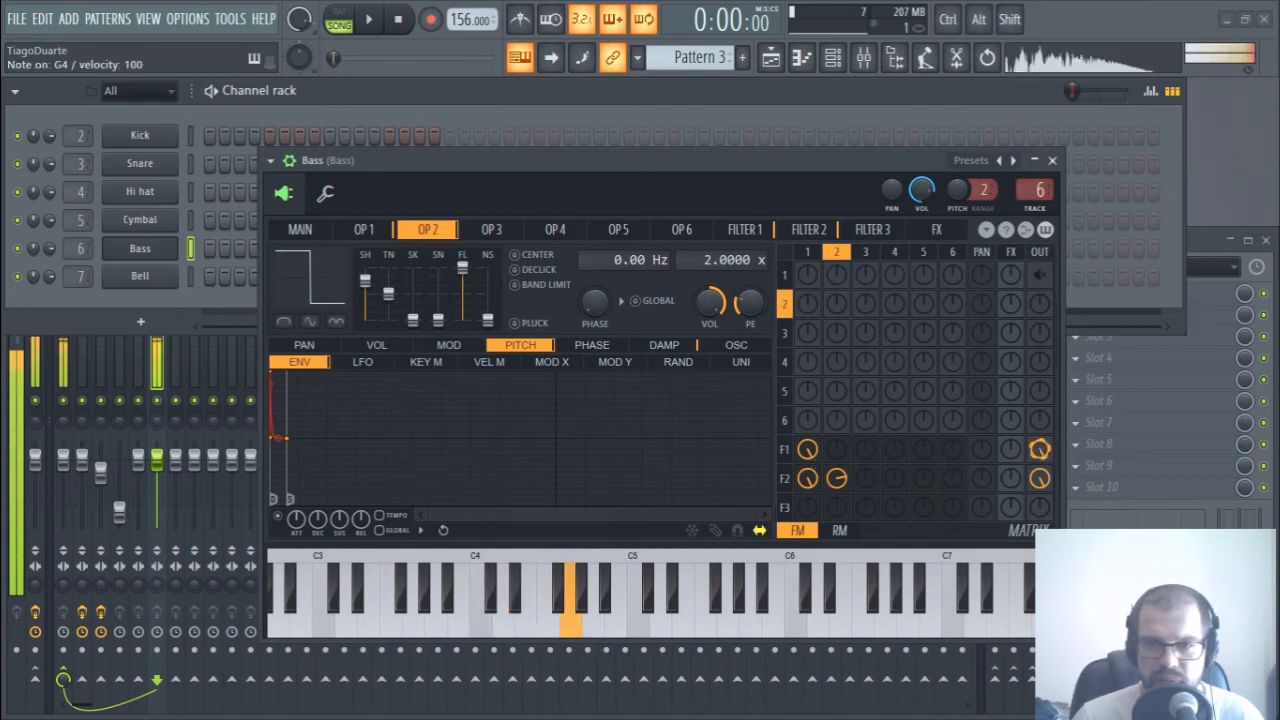
{"action": "right_click", "coordinate": [1040, 478]}
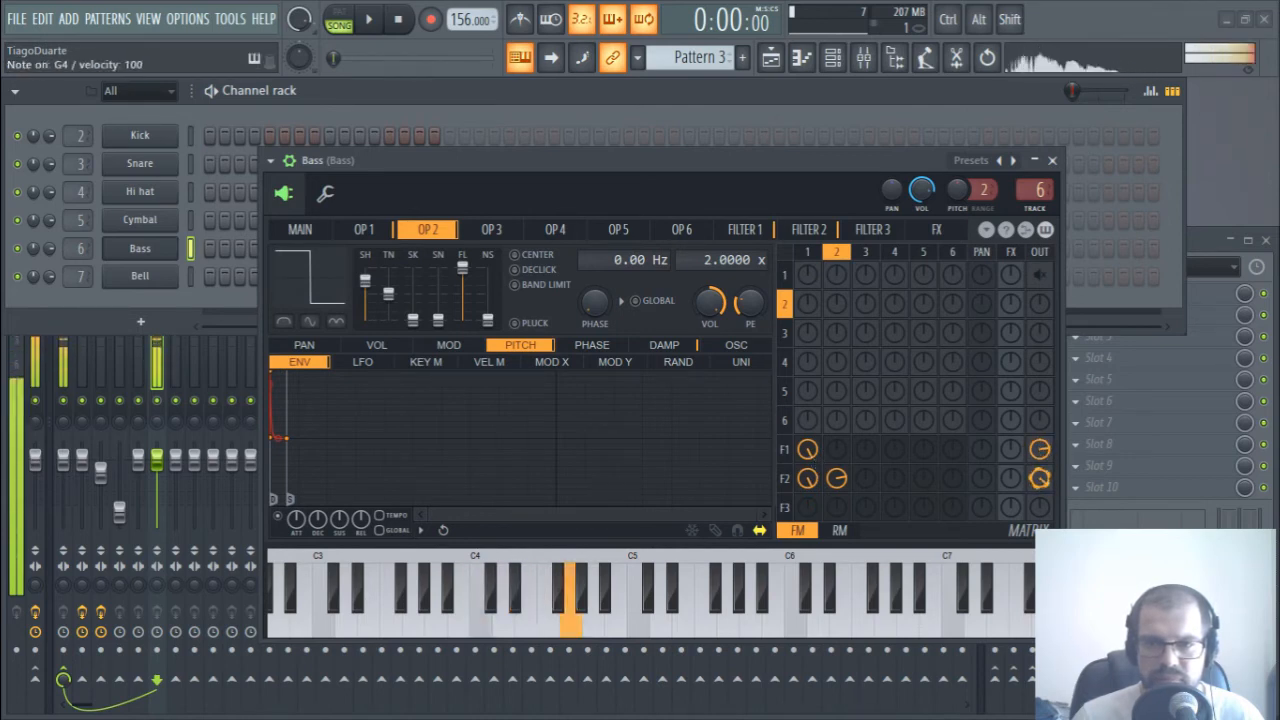
{"action": "key", "text": "v"}
{"action": "key", "text": "b"}
- Lower Operator 2's send level into filter 2 in the matrix and audition the balance
{"action": "mouse_move", "coordinate": [837, 480]}
{"action": "left_mouse_down"}
{"action": "mouse_move", "coordinate": [837, 510]}
{"action": "mouse_move", "coordinate": [840, 483]}
{"action": "left_mouse_up"}
{"action": "key", "text": "v"}
{"action": "key", "text": "d"}
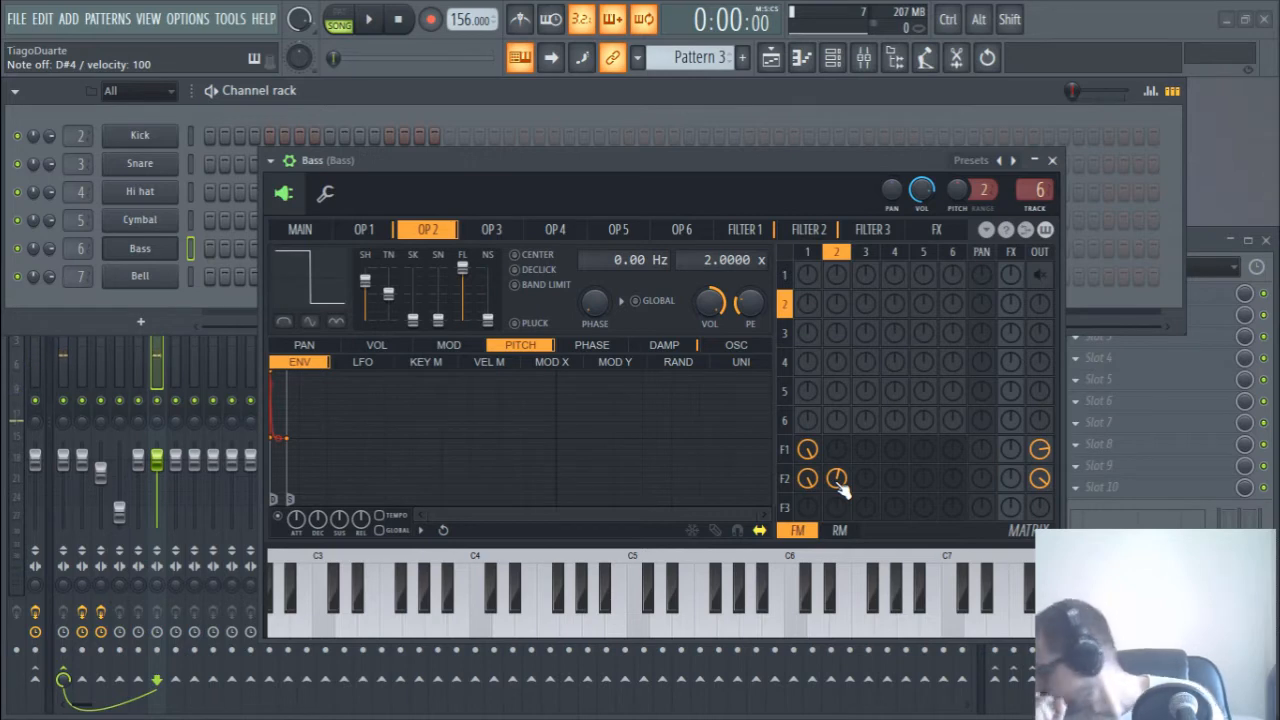
{"action": "key", "text": "z"}
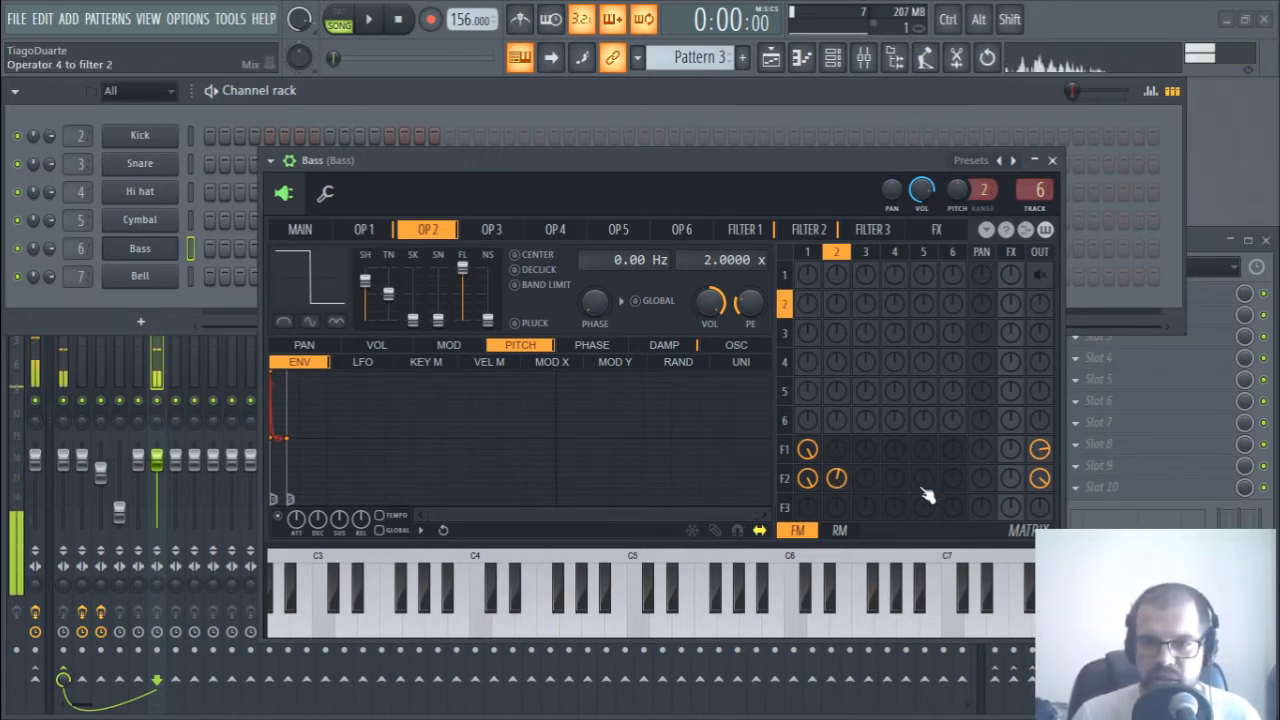
- Send filter 2 to the FX section at about 30% and audition the notes
{"action": "key", "text": "z"}
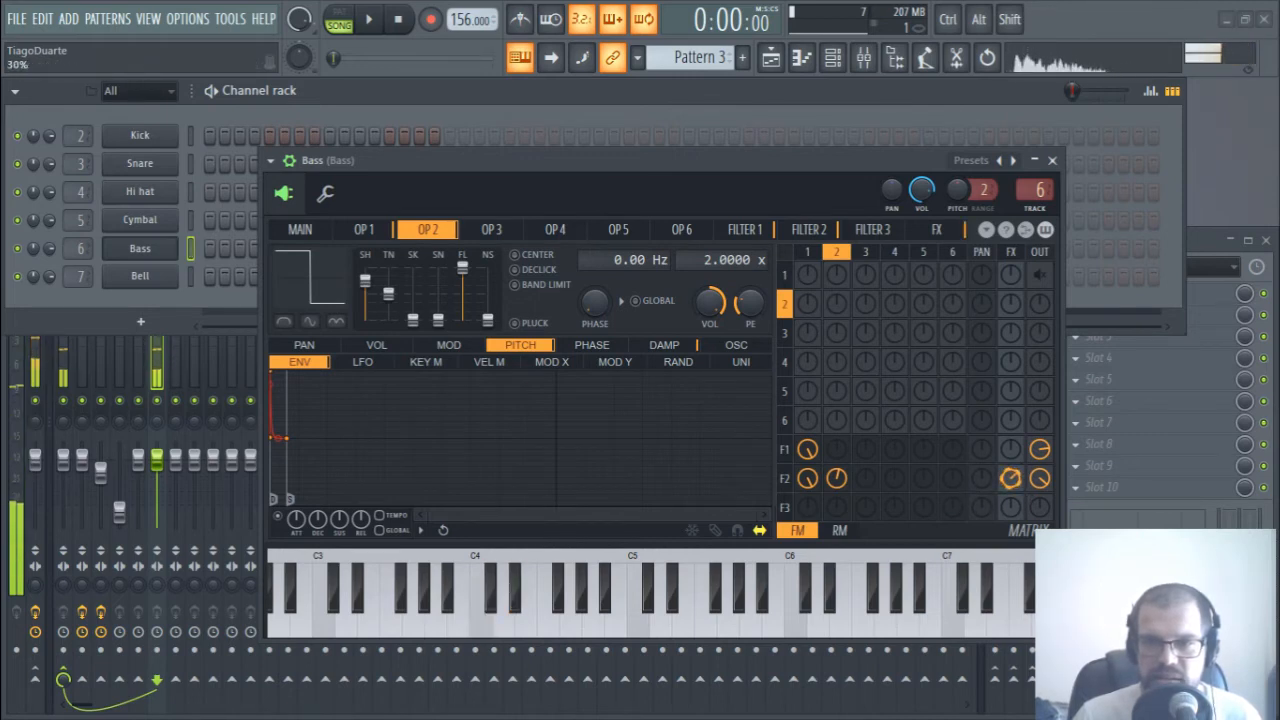
{"action": "key", "text": "z"}
{"action": "key", "text": "d"}
{"action": "key", "text": "v"}
{"action": "key", "text": "b"}
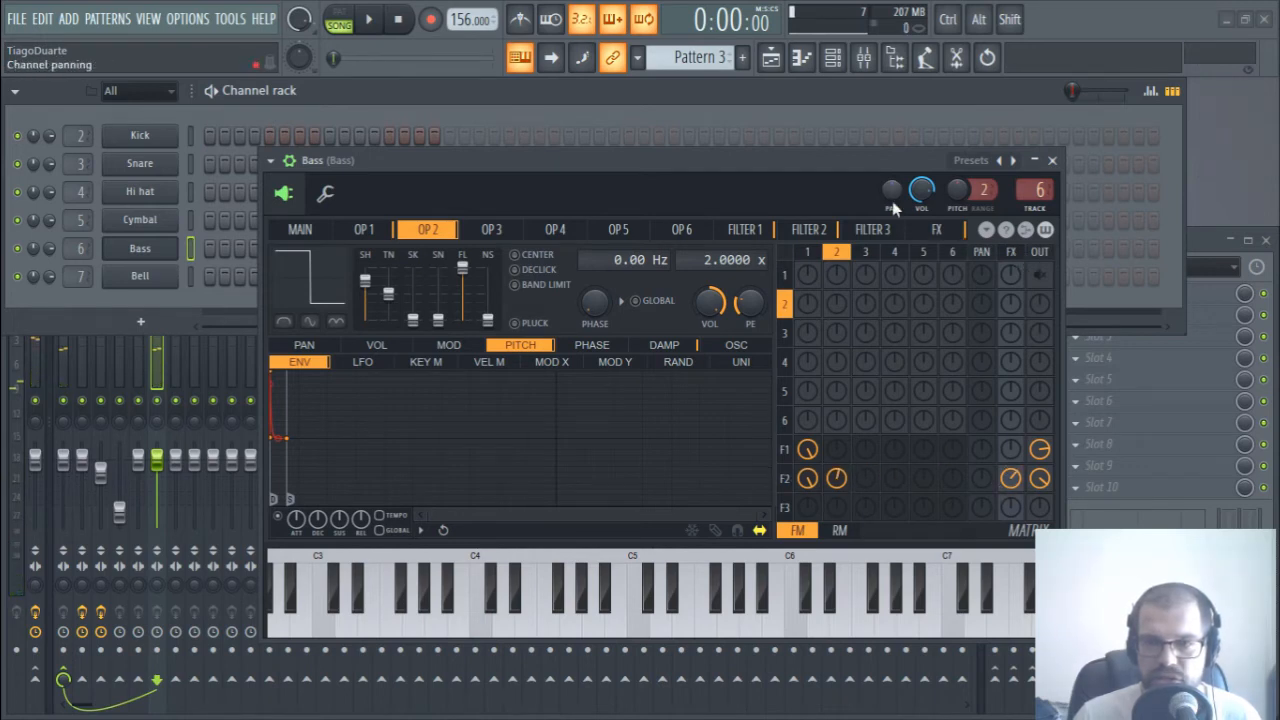
- Turn on the reverb unit in the FX section and raise its volume slightly
{"action": "left_click", "coordinate": [940, 230]}
{"action": "left_click", "coordinate": [554, 312]}
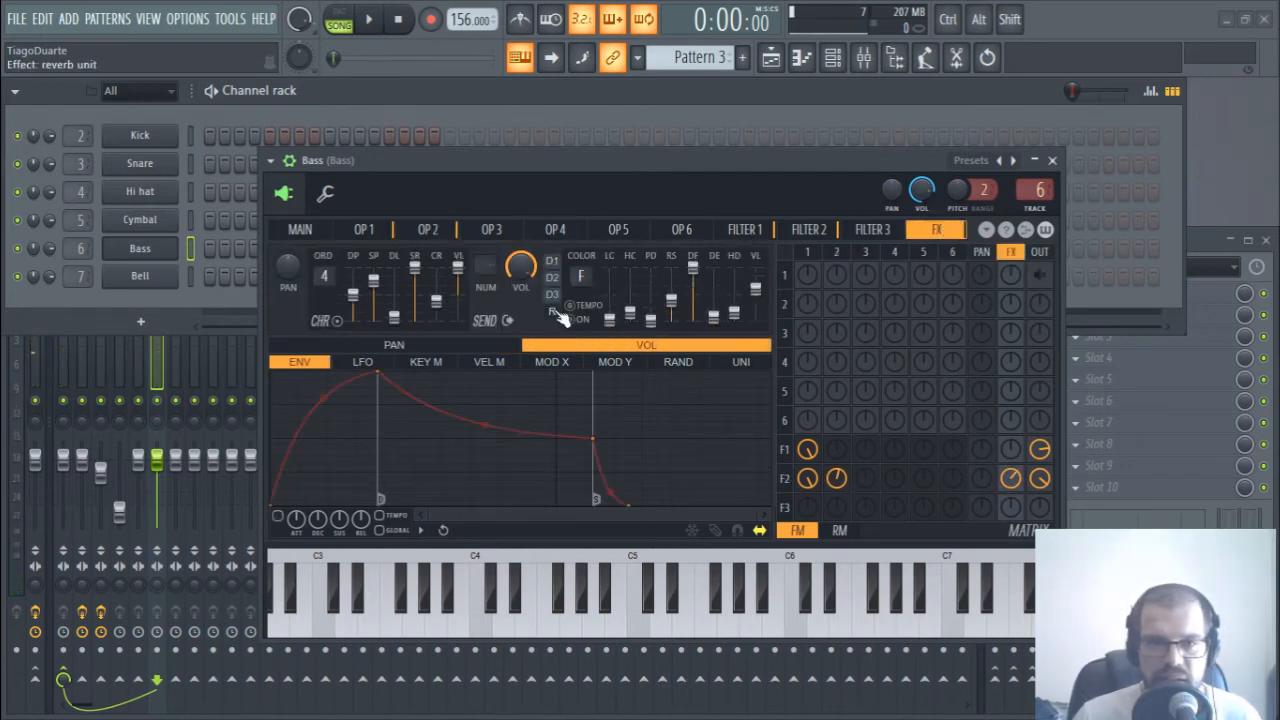
{"action": "key", "text": "v"}
{"action": "key", "text": "d"}
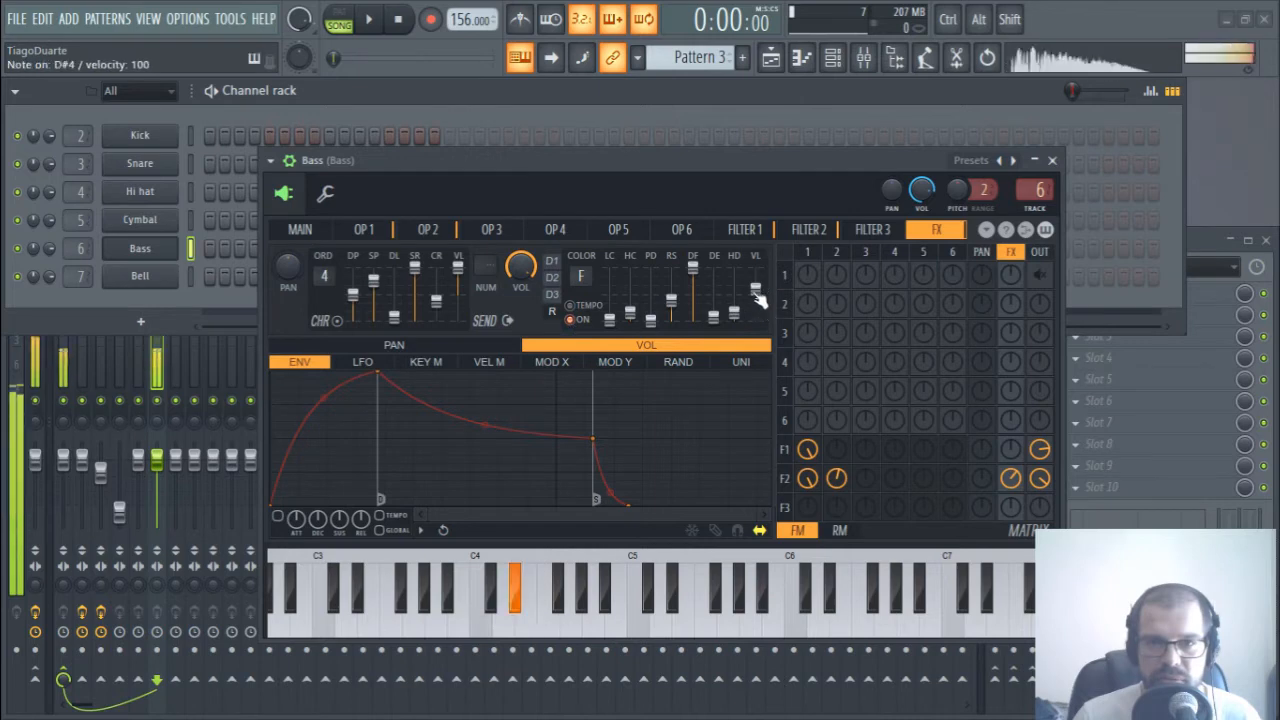
{"action": "left_click_drag", "start_coordinate": [756, 290], "coordinate": [756, 283]}
{"action": "key", "text": "d"}
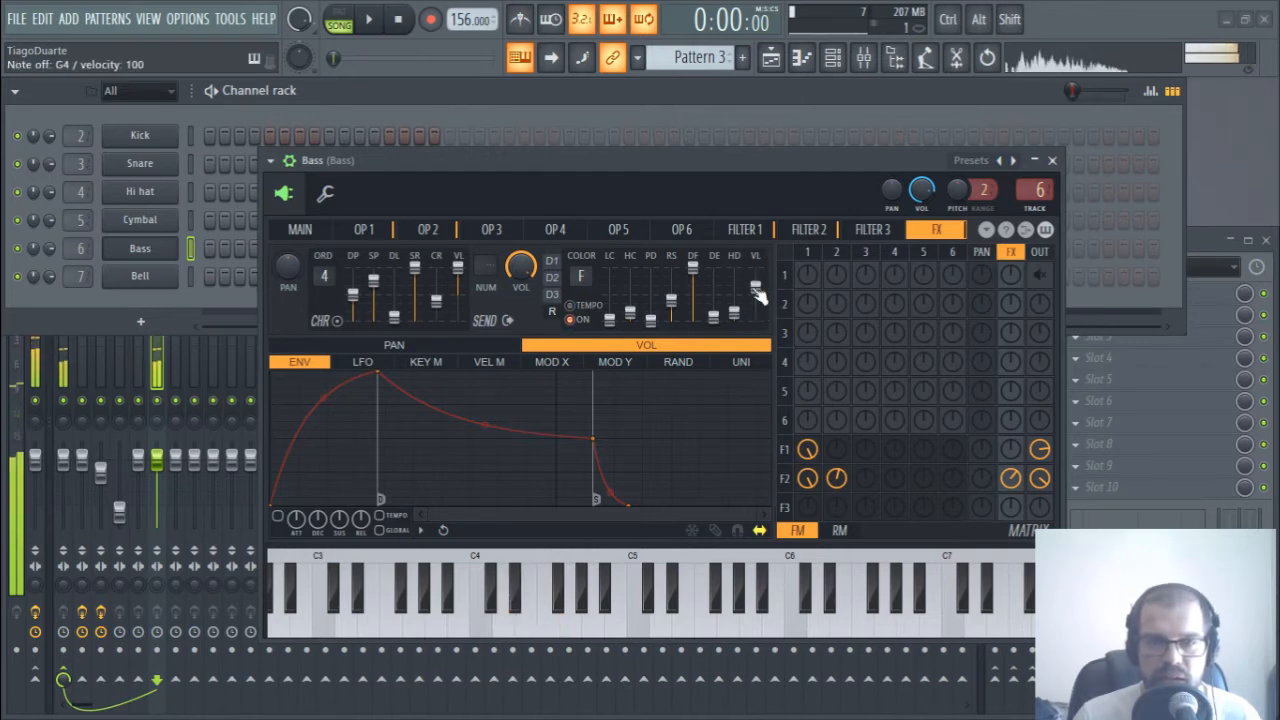
- Audition the bass sound with reverb by playing the notes C4, D#4, F4 and G4
{"action": "key", "text": "v"}
{"action": "key", "text": "d"}
{"action": "key", "text": "z"}
{"action": "key", "text": "z"}
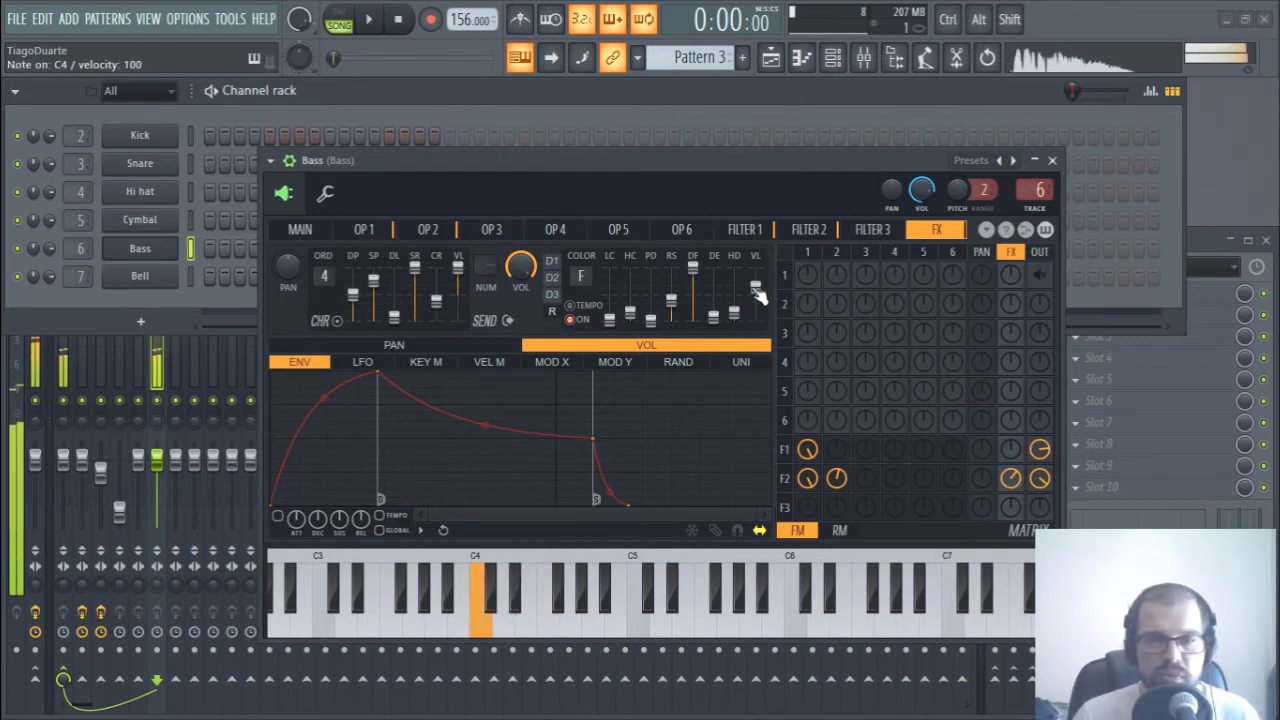
{"action": "key", "text": "d"}
{"action": "key", "text": "v"}
{"action": "key", "text": "b"}
{"action": "key", "text": "v"}
{"action": "key", "text": "d"}
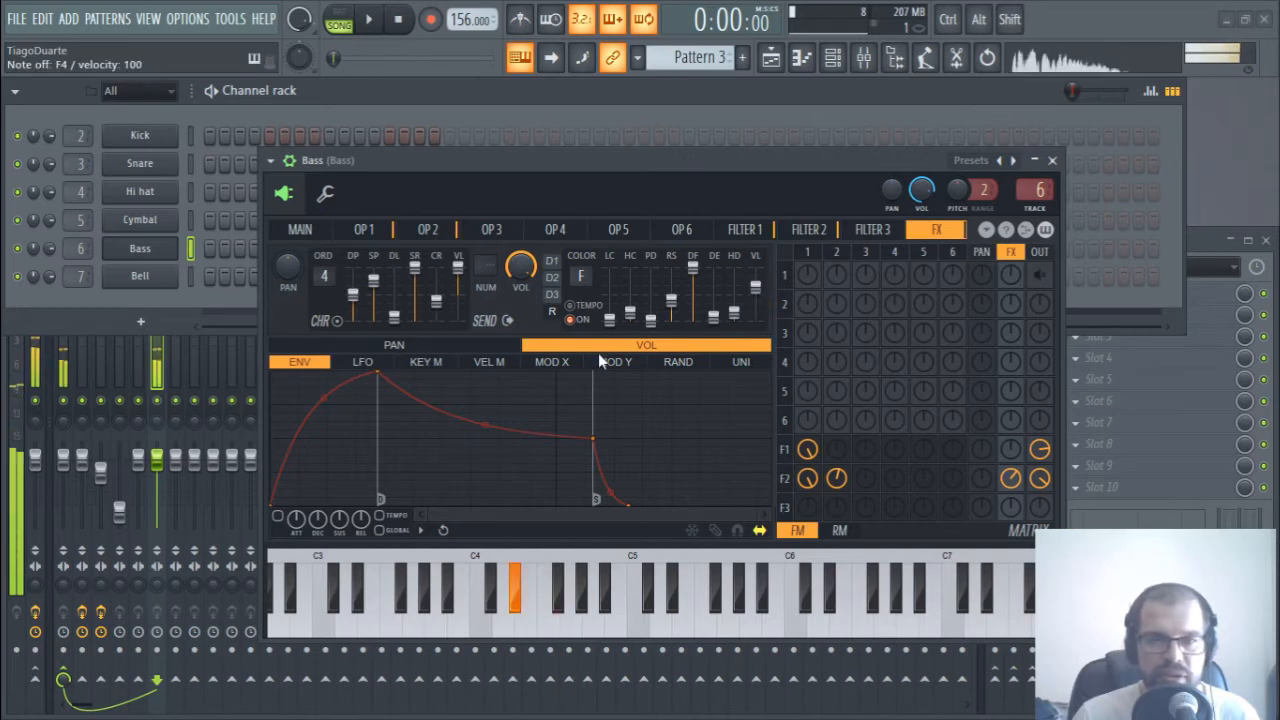
- Audition the bass once more with C4 and F4, close its Sytrus window and play the song
{"action": "key", "text": "z"}
{"action": "key", "text": "z"}
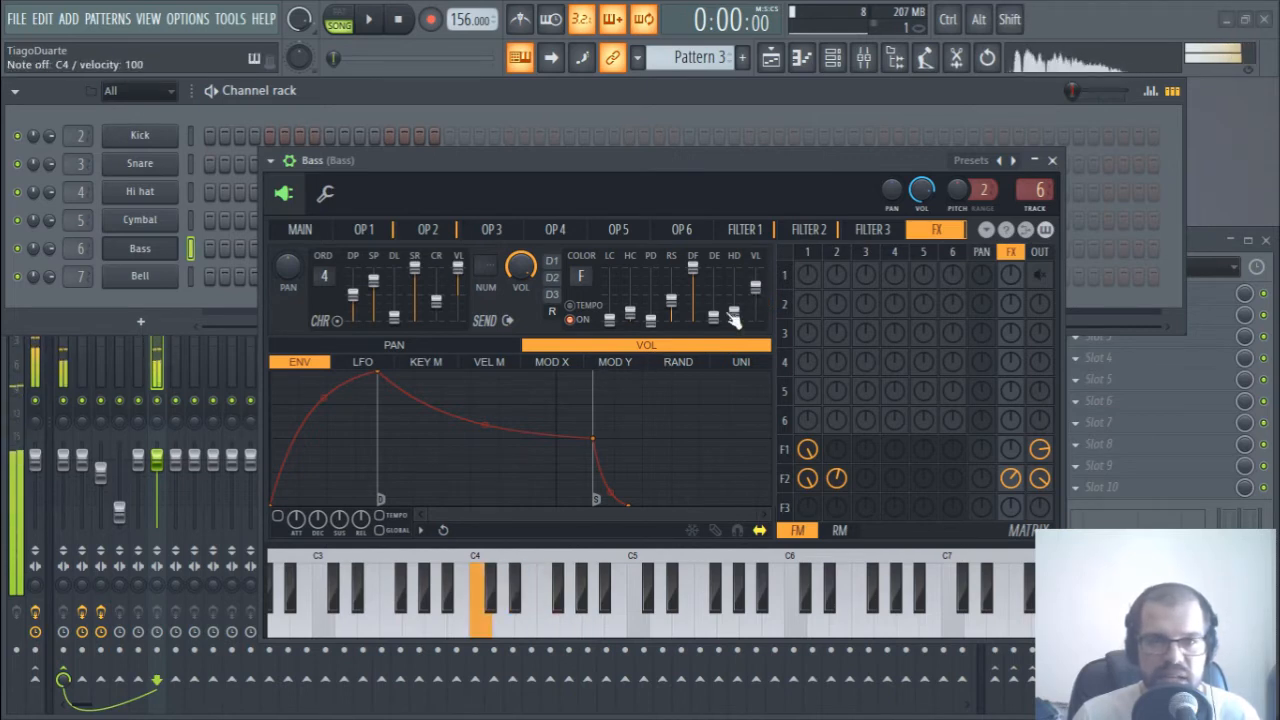
{"action": "left_click", "coordinate": [1051, 160]}
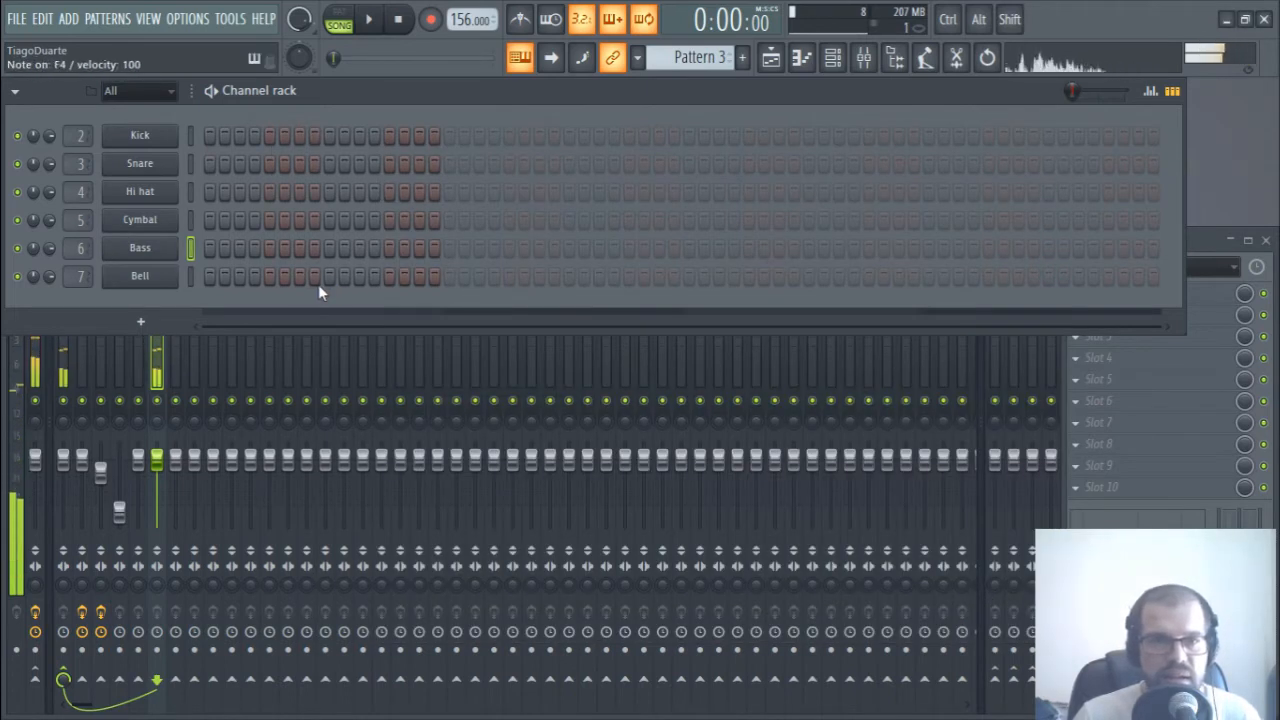
{"action": "key", "text": "space"}
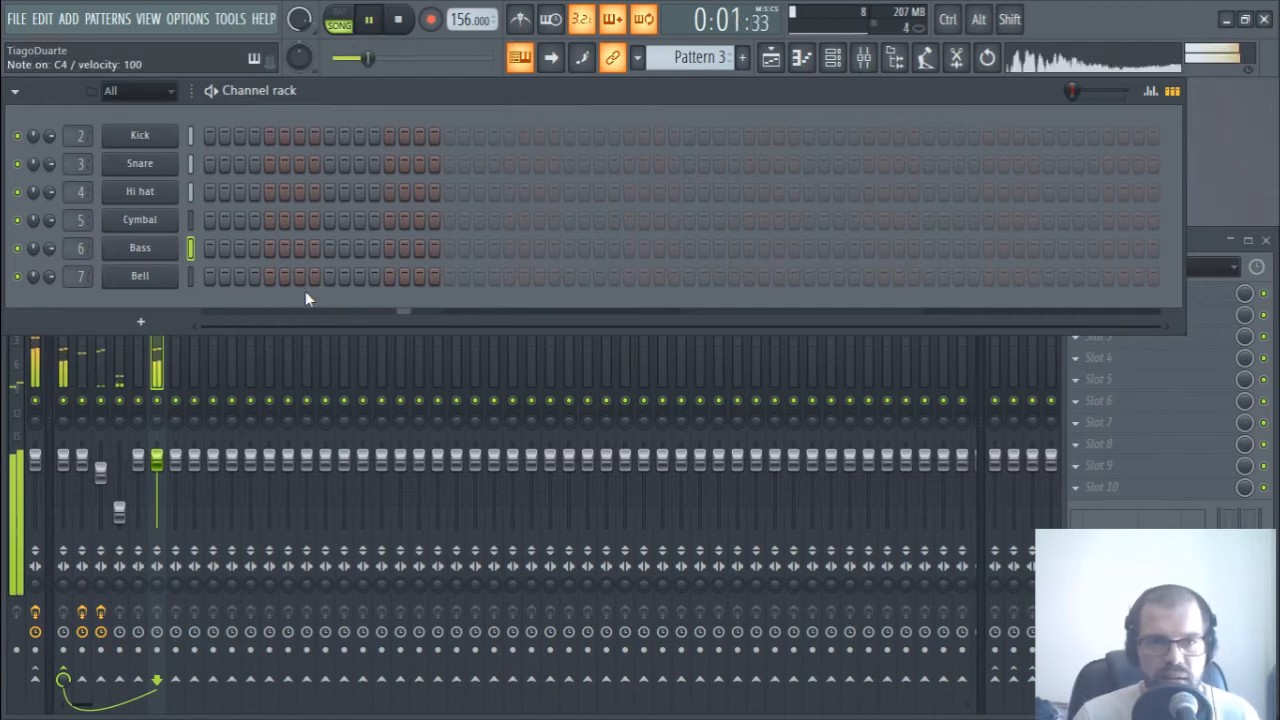
- Open the Bass channel's piano roll in Pattern 3 and place short C4 notes on steps 1 and 7 of bar 1
{"action": "right_click", "coordinate": [168, 248]}
{"action": "left_click", "coordinate": [216, 247]}
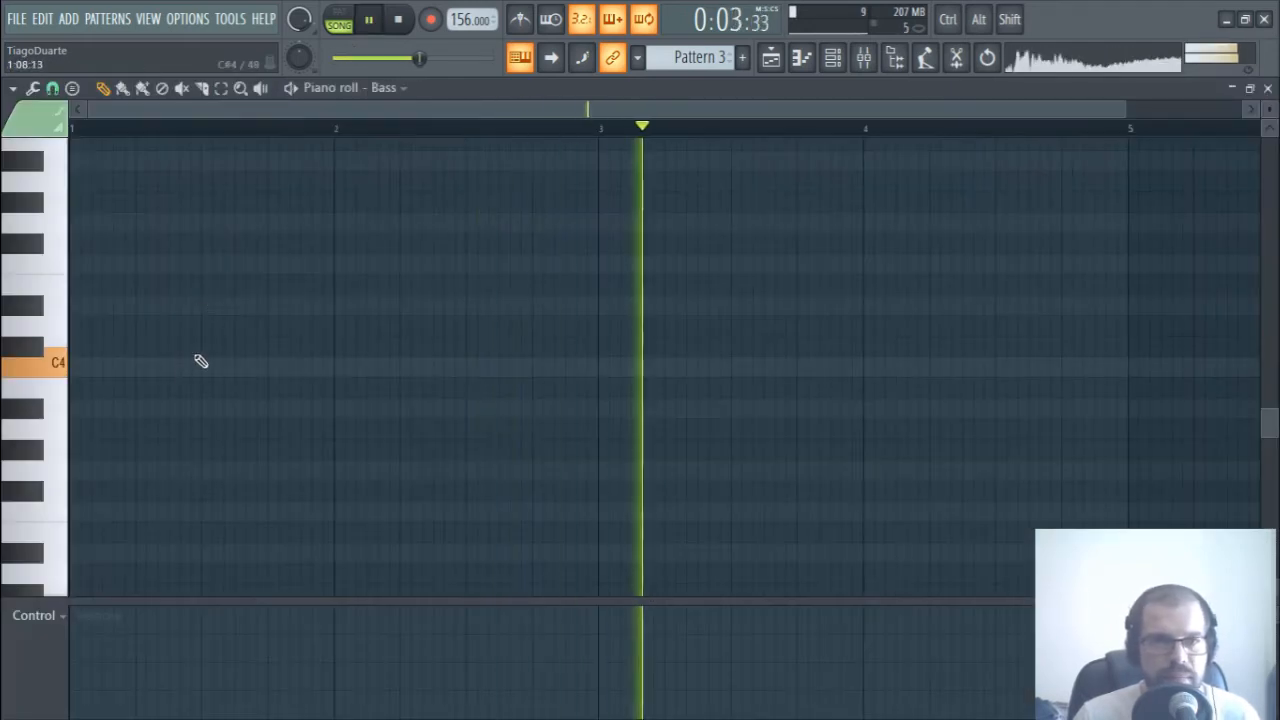
{"action": "left_click", "coordinate": [74, 366]}
{"action": "key", "text": "space"}
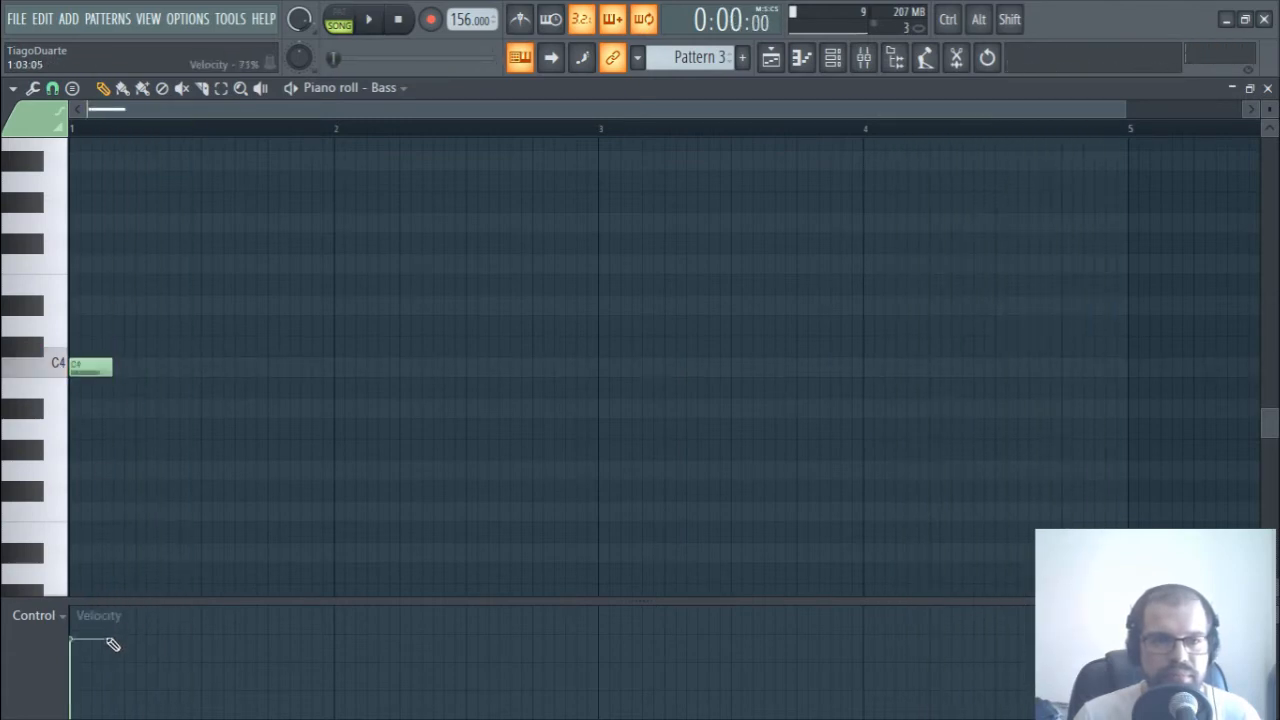
{"action": "left_click", "coordinate": [126, 371]}
{"action": "key", "text": "space"}
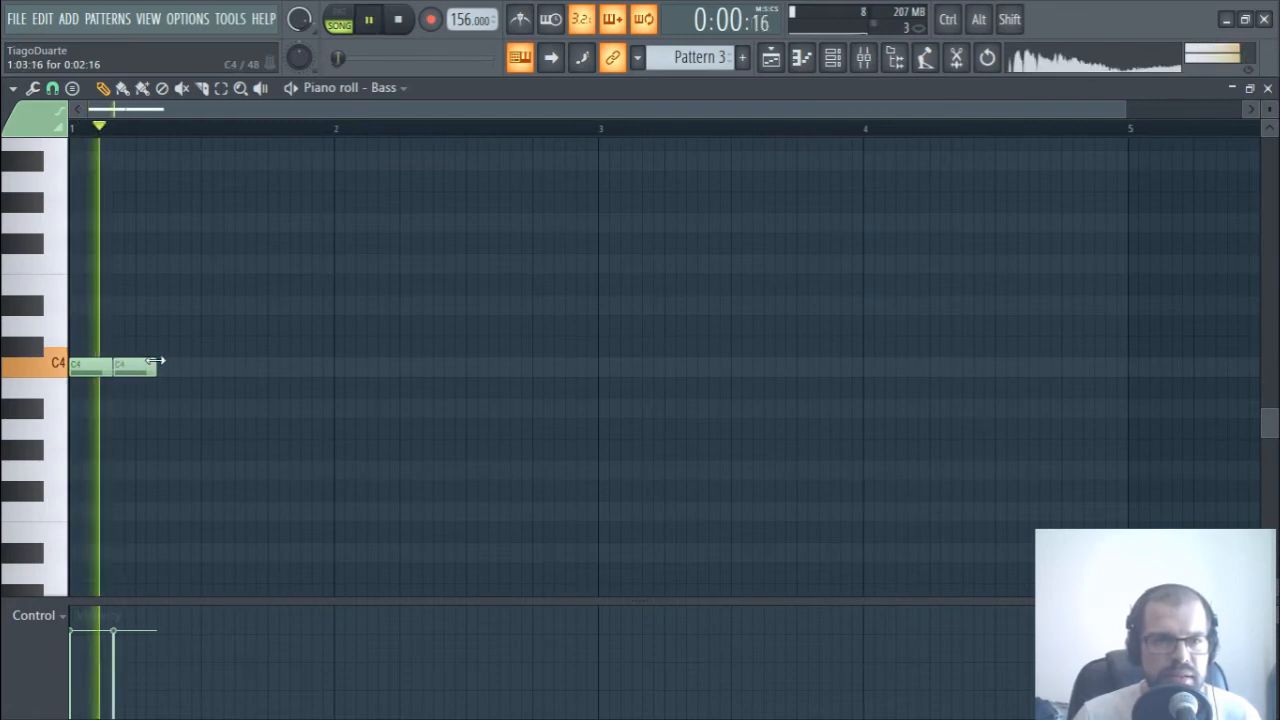
{"action": "key", "text": "space"}
{"action": "left_click_drag", "start_coordinate": [136, 372], "coordinate": [189, 377]}
{"action": "key", "text": "space"}
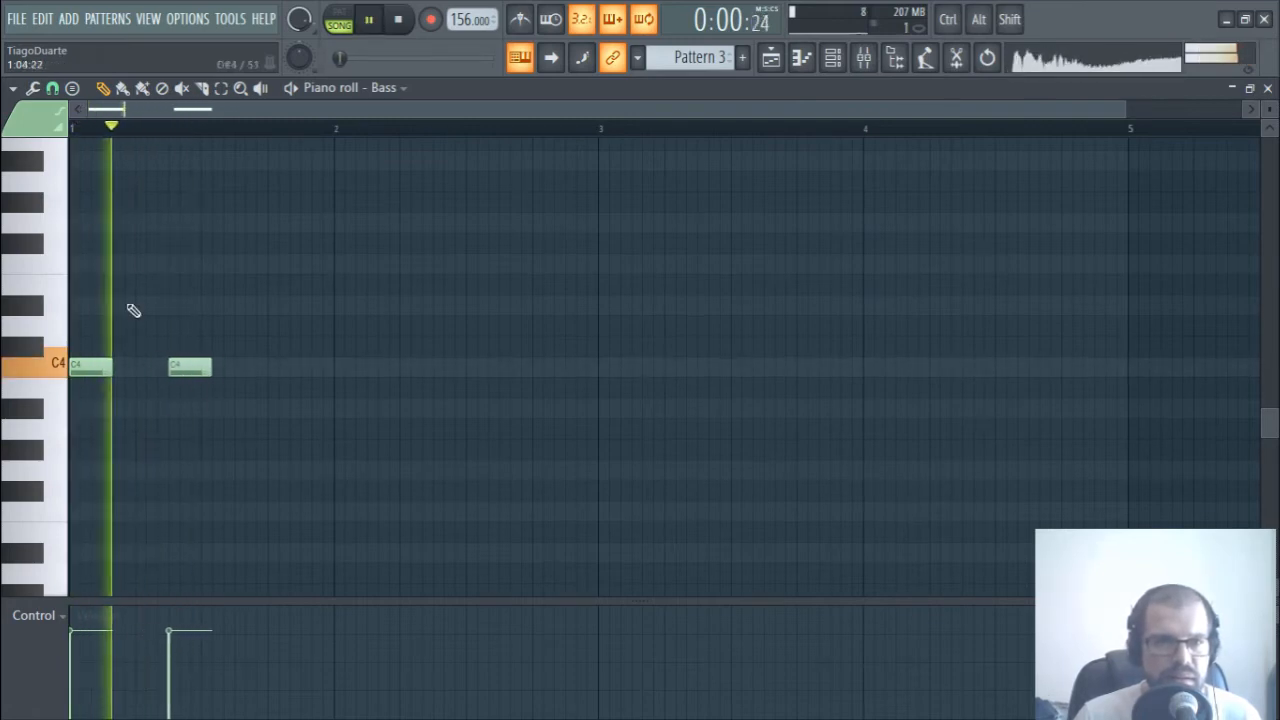
- Choose a snap setting for the piano roll and replay the opening bass notes against the song
{"action": "key", "text": "space"}
{"action": "left_click", "coordinate": [52, 88]}
{"action": "left_click", "coordinate": [83, 266]}
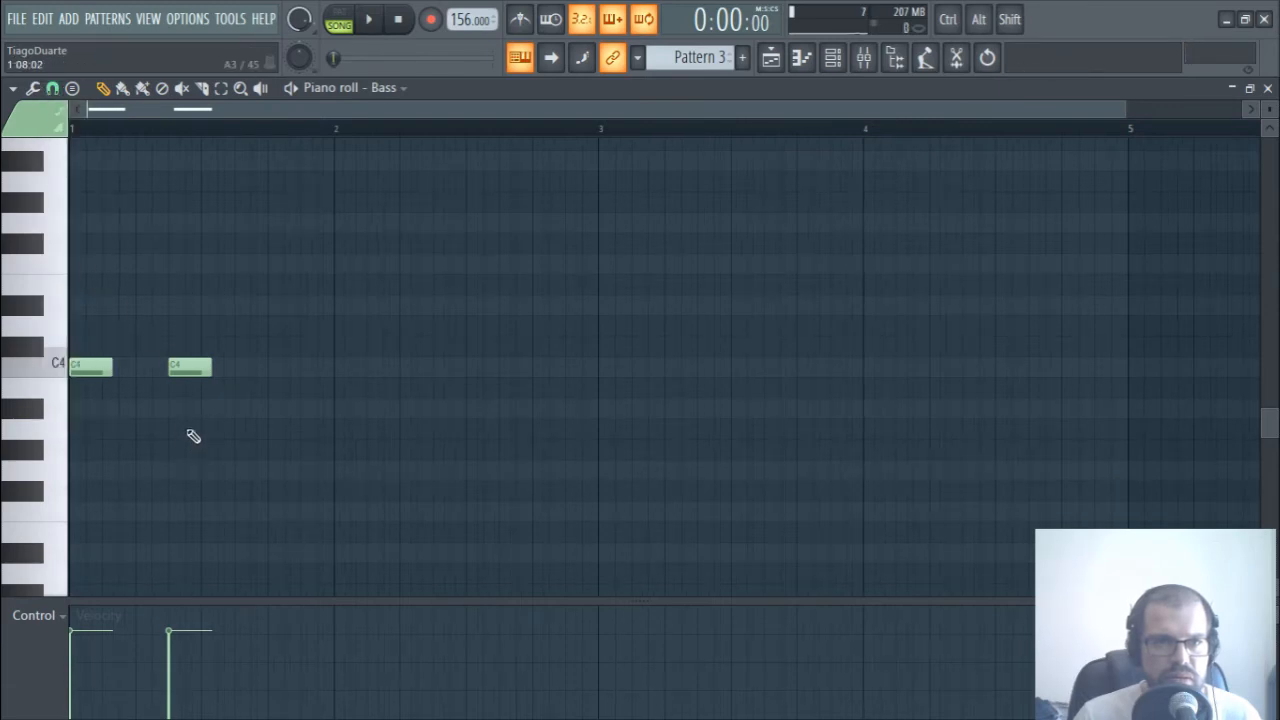
{"action": "key", "text": "space"}
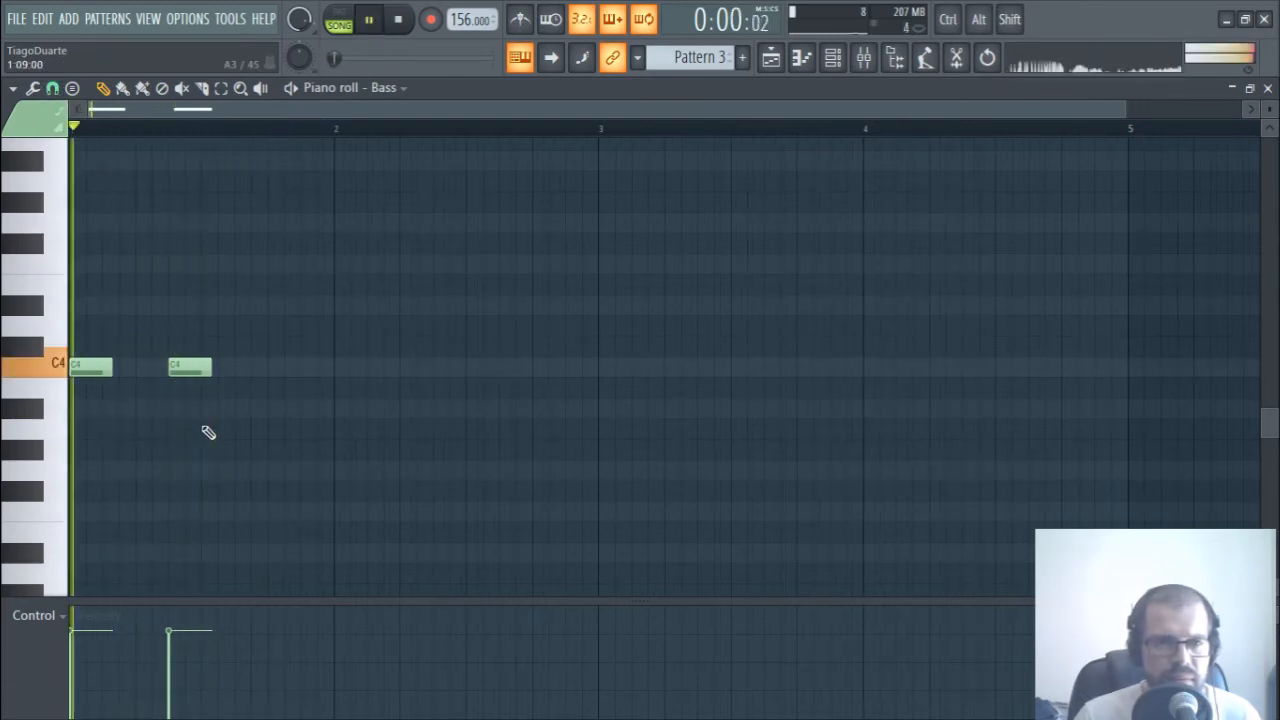
{"action": "key", "text": "space"}
{"action": "key", "text": "space"}
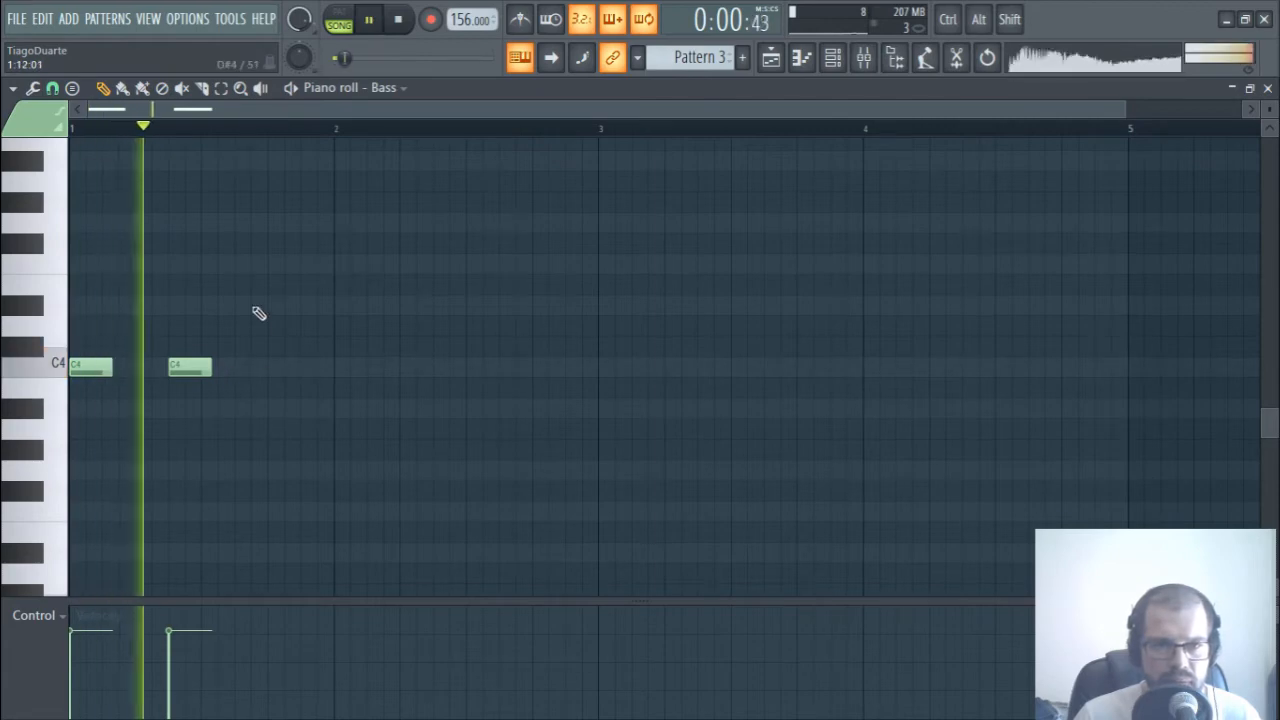
- Add an F4 note on step 13 of bar 1 and C4 notes on steps 1 and 7 of bar 2
{"action": "left_click", "coordinate": [274, 264]}
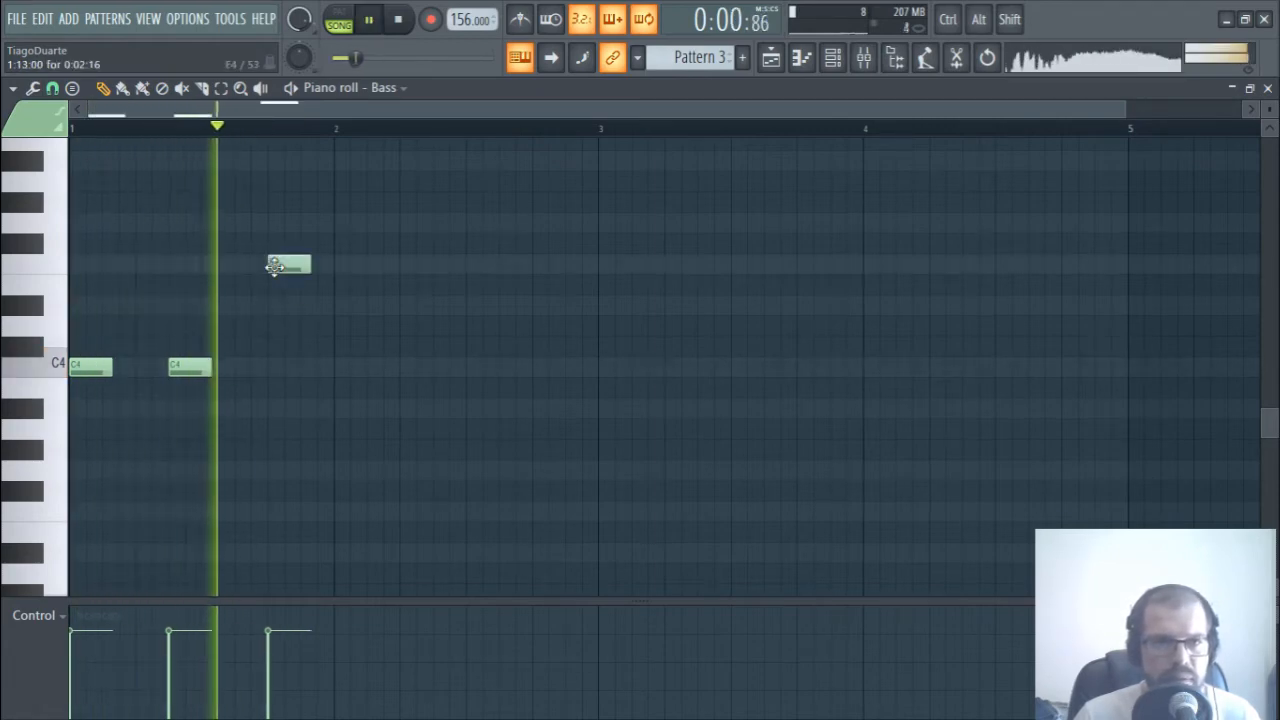
{"action": "key", "text": "space"}
{"action": "key", "text": "space"}
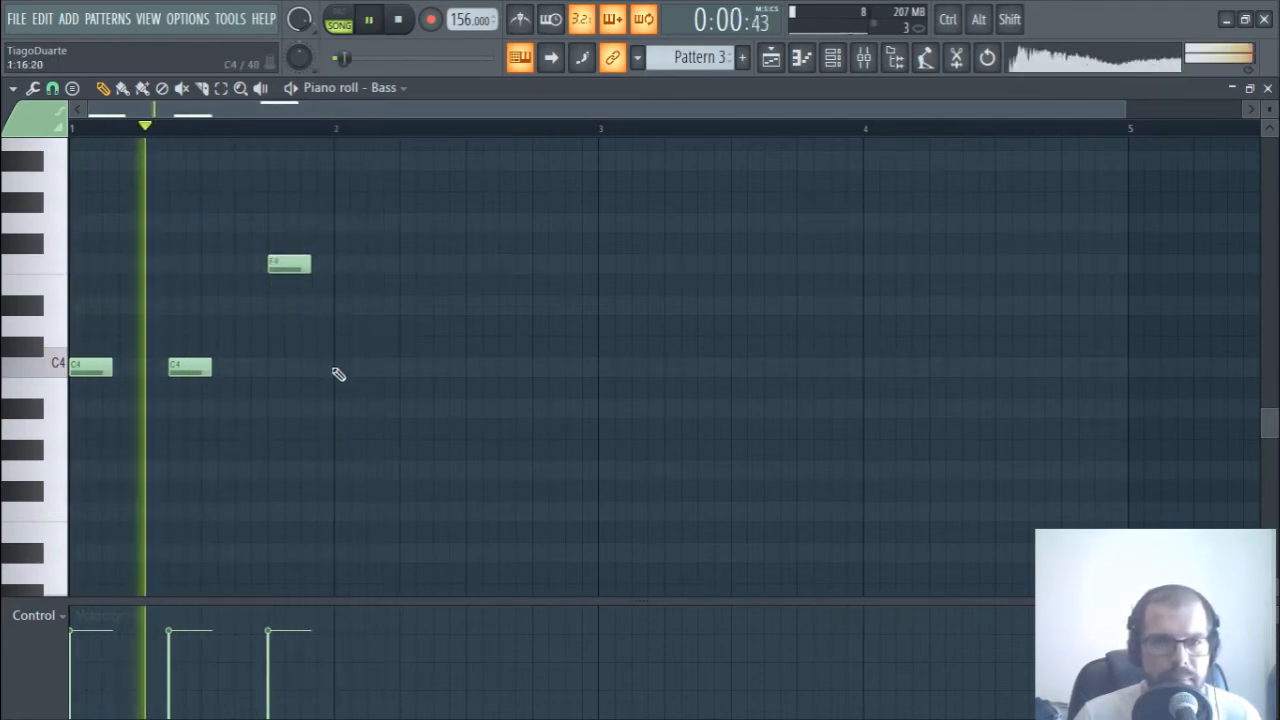
{"action": "left_click", "coordinate": [338, 367]}
{"action": "left_click", "coordinate": [438, 368]}
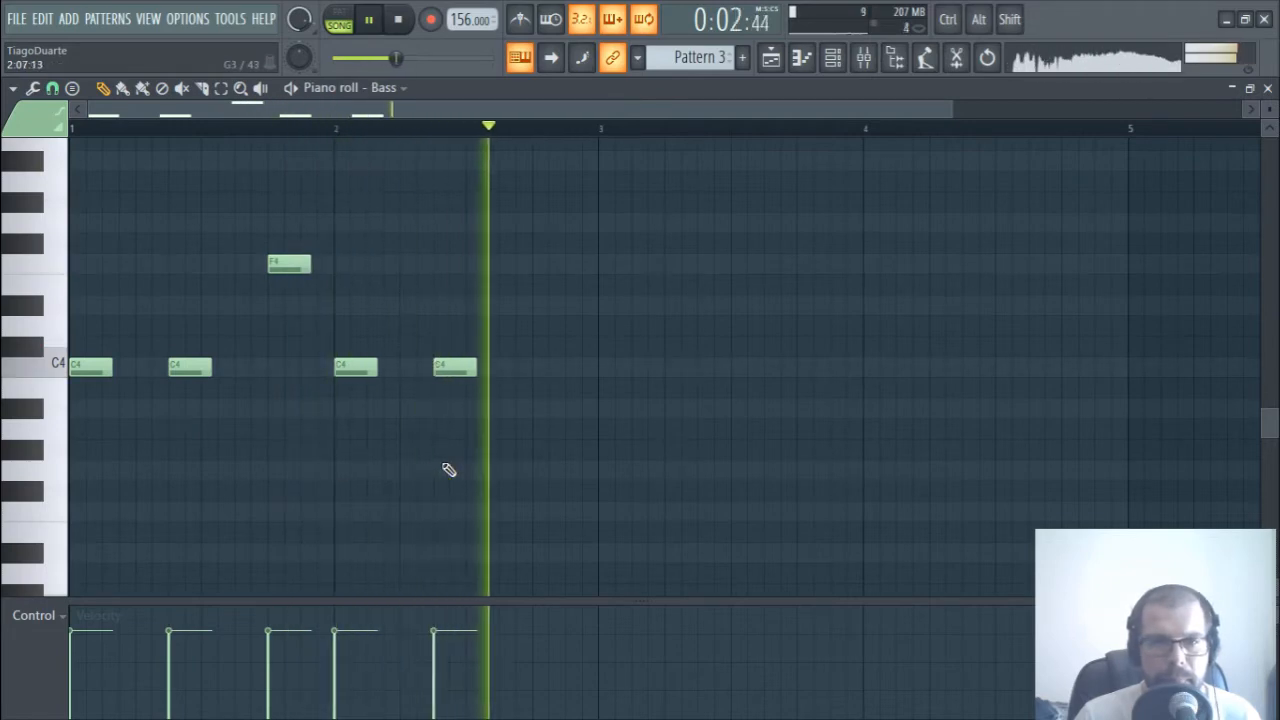
{"action": "key", "text": "space"}
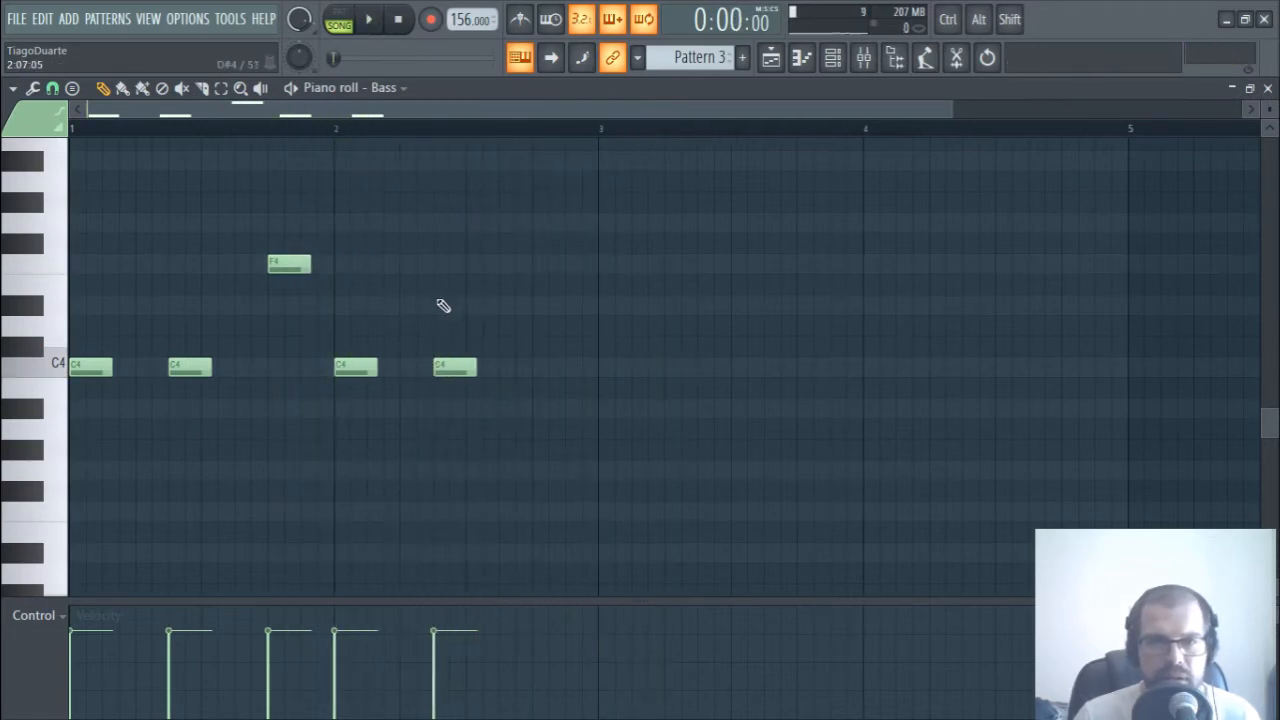
- Duplicate the whole two-bar bass phrase into bars 3 and 4 and deselect the copies
{"action": "left_click_drag", "start_coordinate": [560, 193], "coordinate": [35, 456]}
{"action": "left_click_drag", "start_coordinate": [88, 371], "coordinate": [616, 377]}
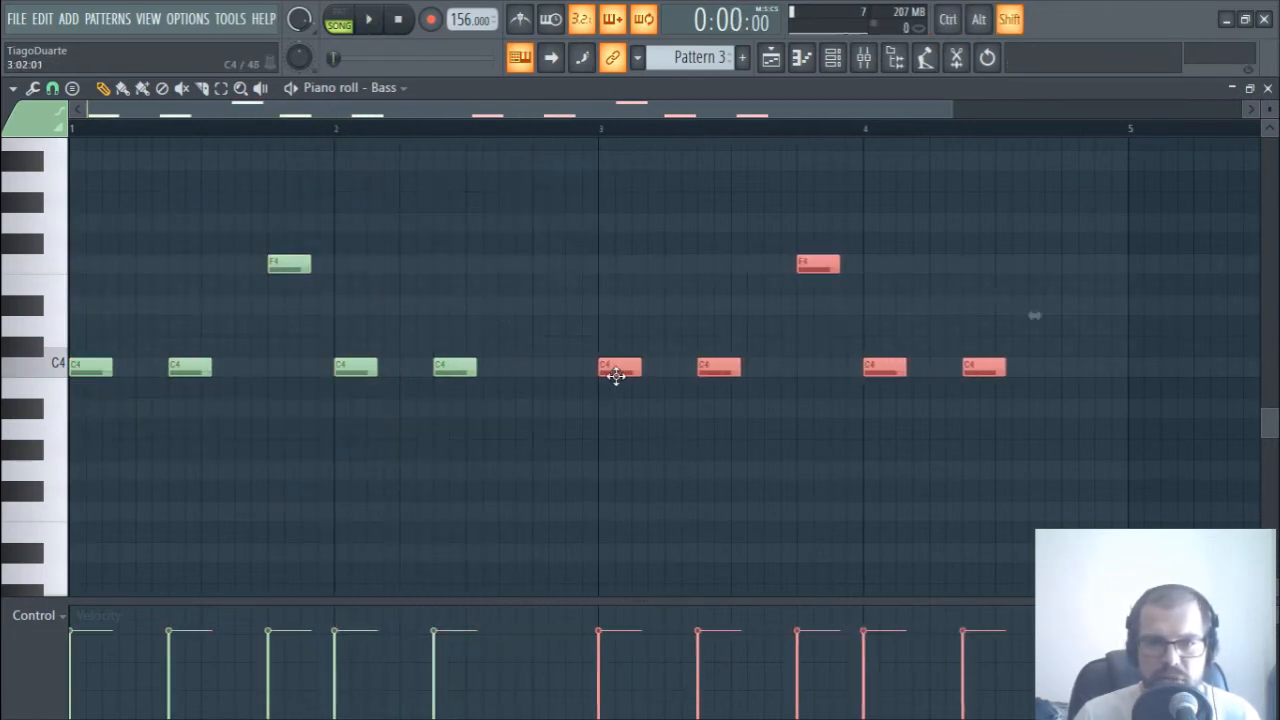
{"action": "left_click", "coordinate": [830, 482]}
- Raise bar 4's last C4 to D#4, follow it with short F4, G4 and A#4 notes, and play the line
{"action": "left_click_drag", "start_coordinate": [987, 364], "coordinate": [987, 301]}
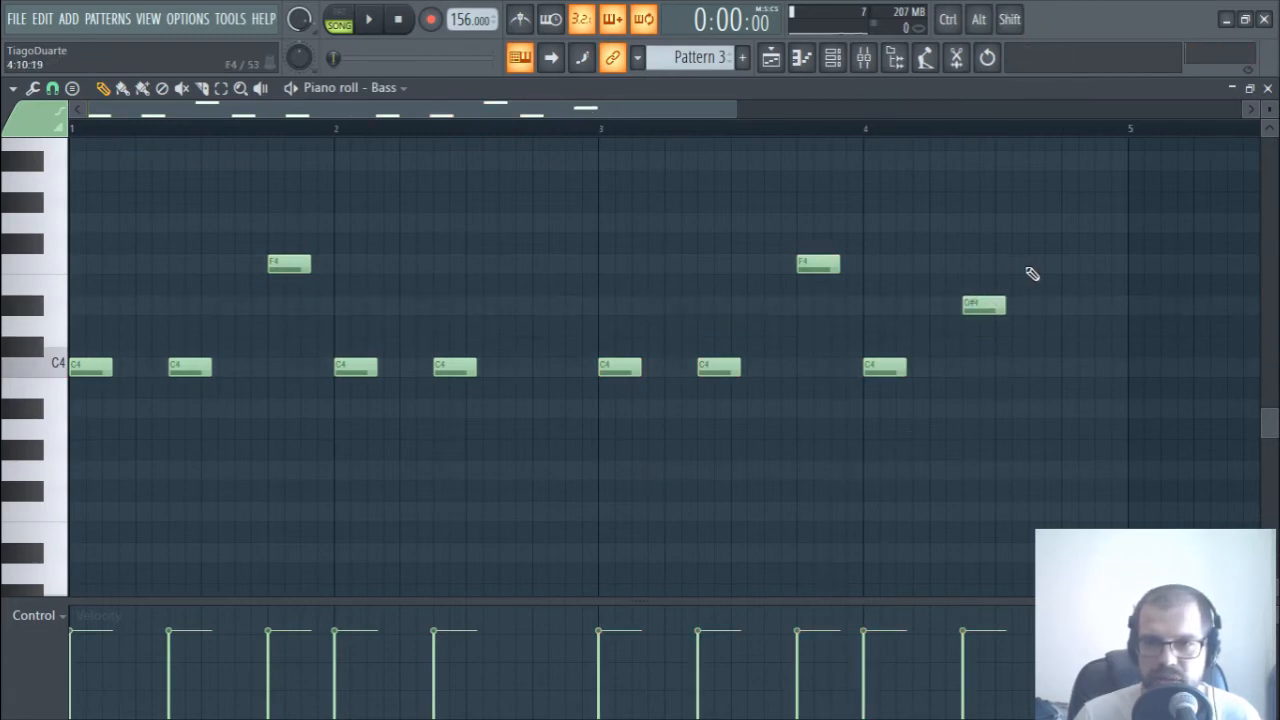
{"action": "left_click", "coordinate": [1086, 221]}
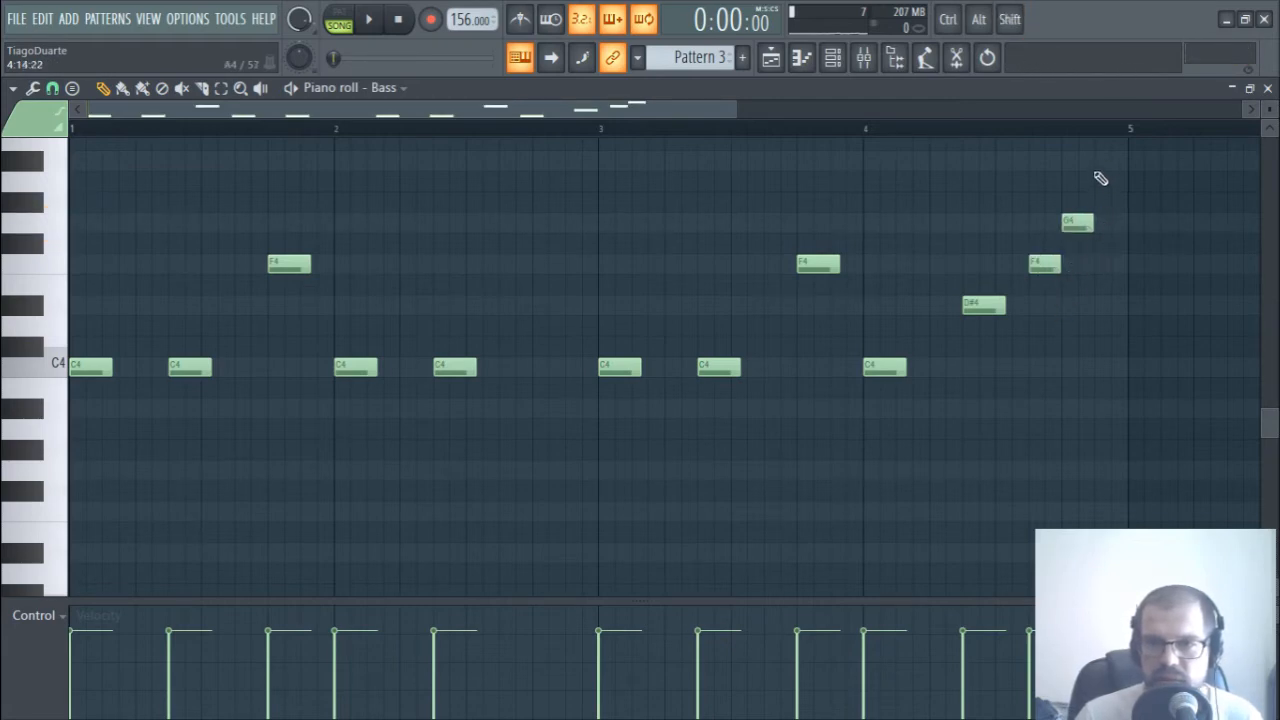
{"action": "left_click", "coordinate": [1105, 161]}
{"action": "key", "text": "space"}
{"action": "scroll", "coordinate": [600, 471], "scroll_direction": "up", "scroll_amount": 5}
{"action": "scroll", "coordinate": [628, 277], "scroll_direction": "down", "scroll_amount": 4}
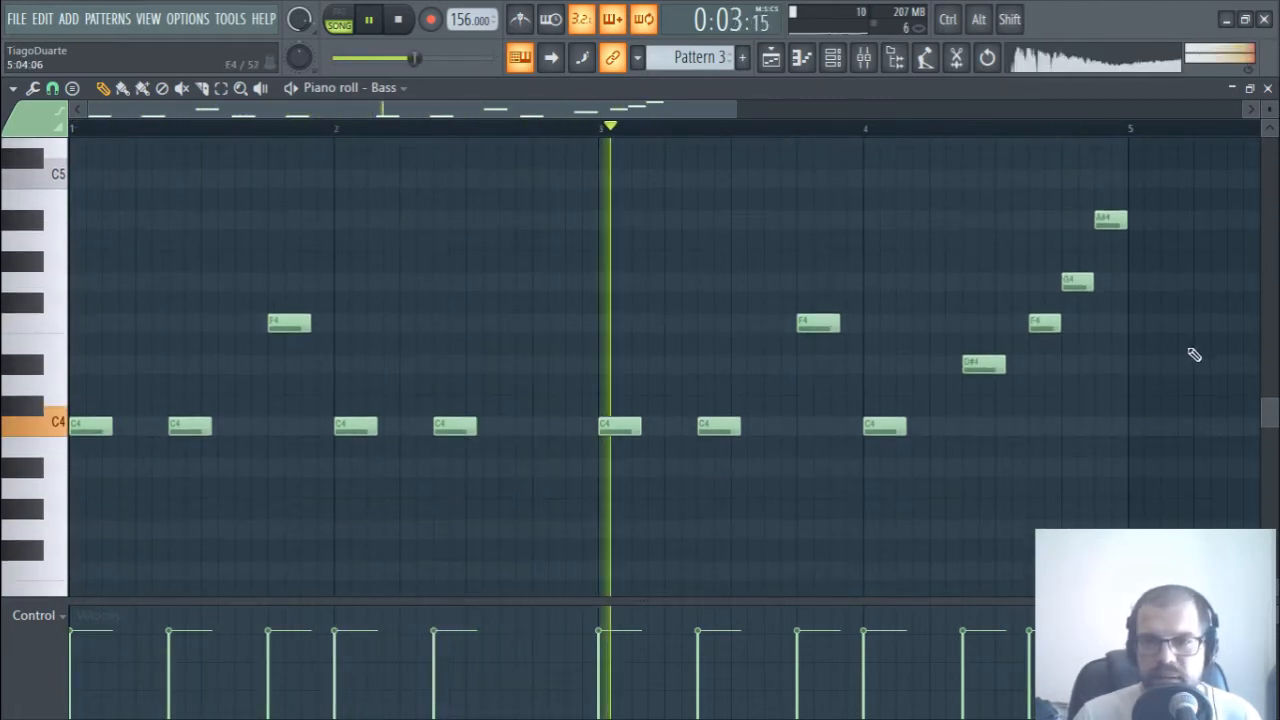
- Delete the final A#4, lengthen the G4 to the end of bar 4, and close the piano roll
{"action": "right_click", "coordinate": [1110, 220]}
{"action": "left_click_drag", "start_coordinate": [1094, 282], "coordinate": [1127, 291]}
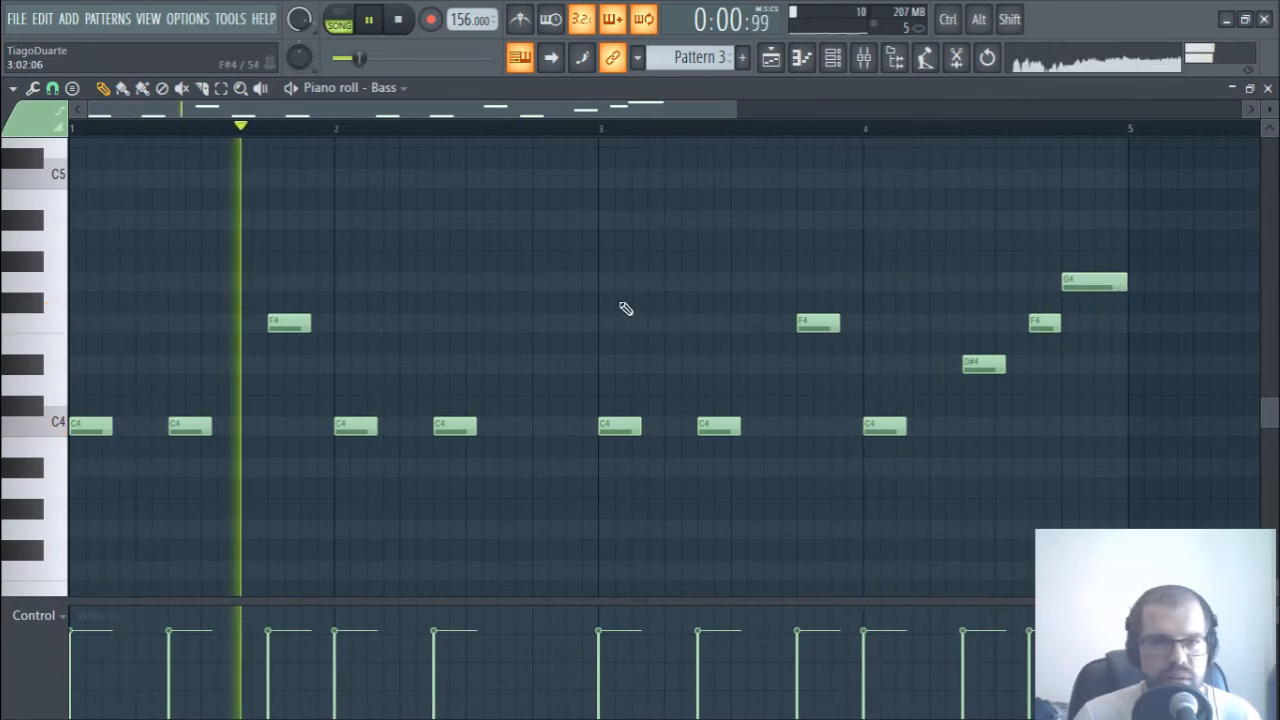
{"action": "left_click", "coordinate": [1267, 88]}
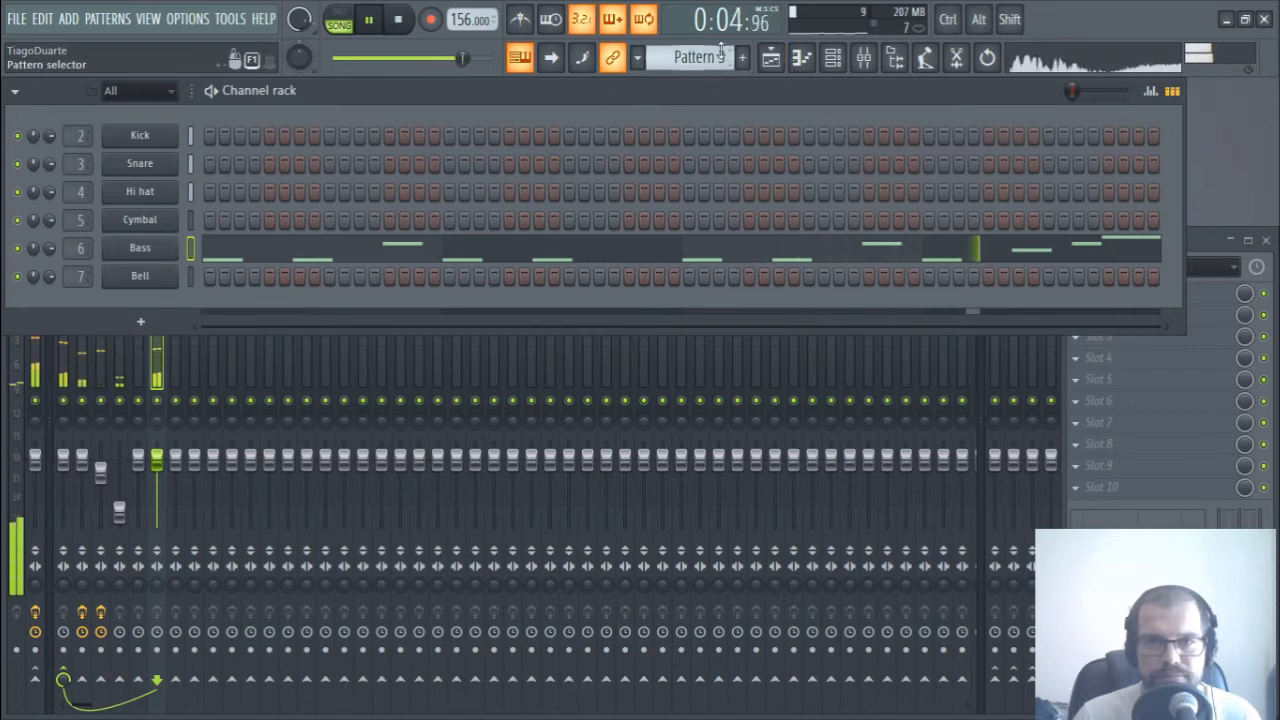
- In the Drums pattern, add kick hits on steps 7 and 39 and remove the kick on step 37
{"action": "scroll", "coordinate": [700, 57], "scroll_direction": "up", "scroll_amount": 2}
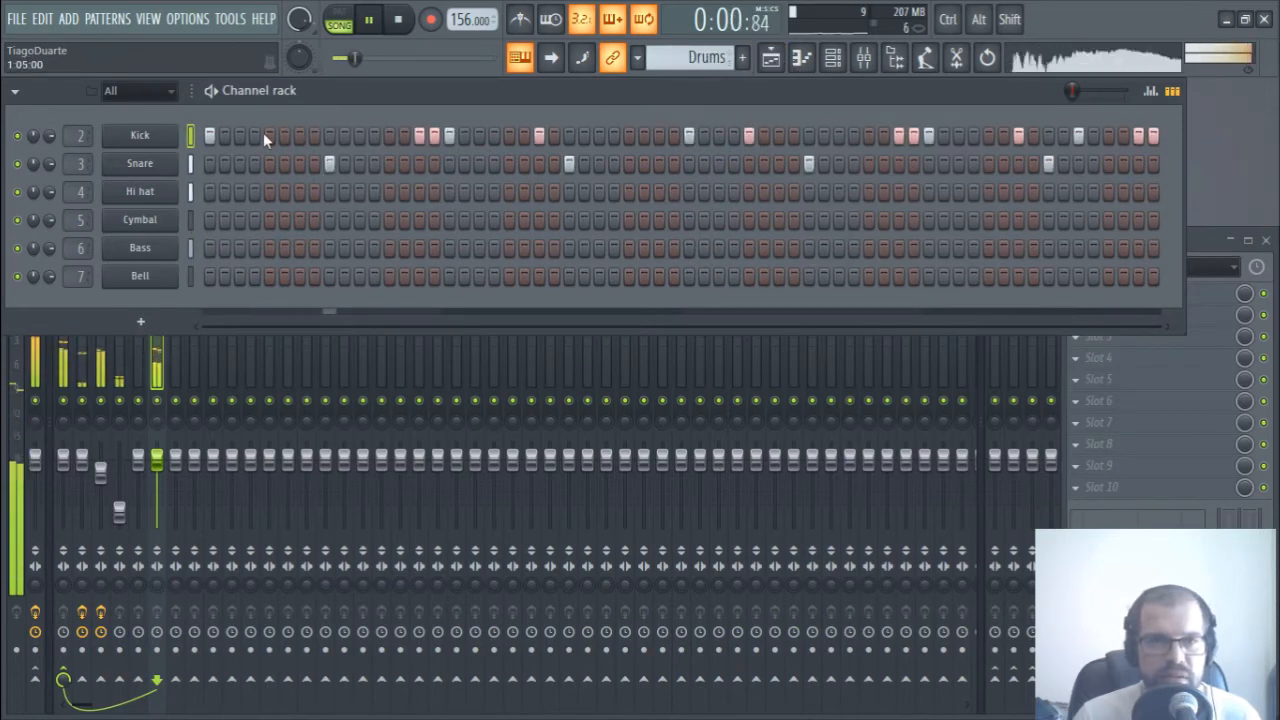
{"action": "left_click", "coordinate": [299, 135]}
{"action": "left_click", "coordinate": [749, 135]}
{"action": "left_click", "coordinate": [779, 135]}
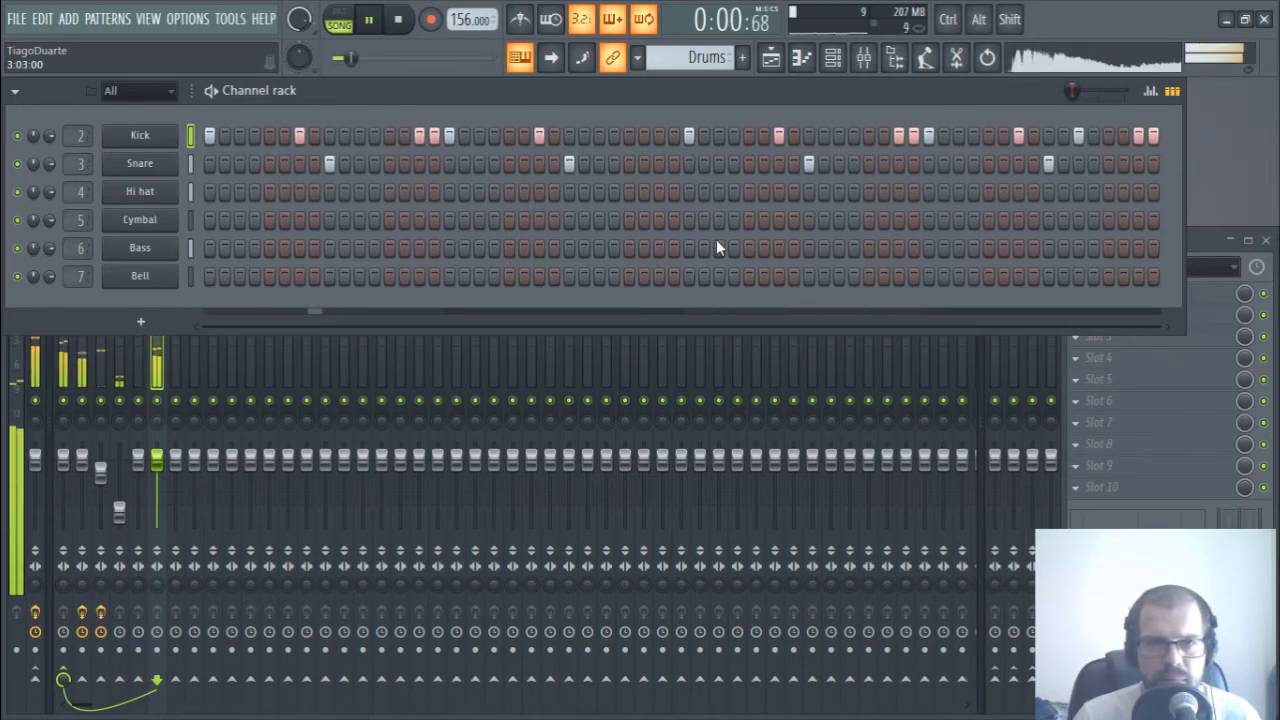
- Play the song repeatedly to compare the first bar's early kick hit on step 7 with step 5
{"action": "key", "text": "space"}
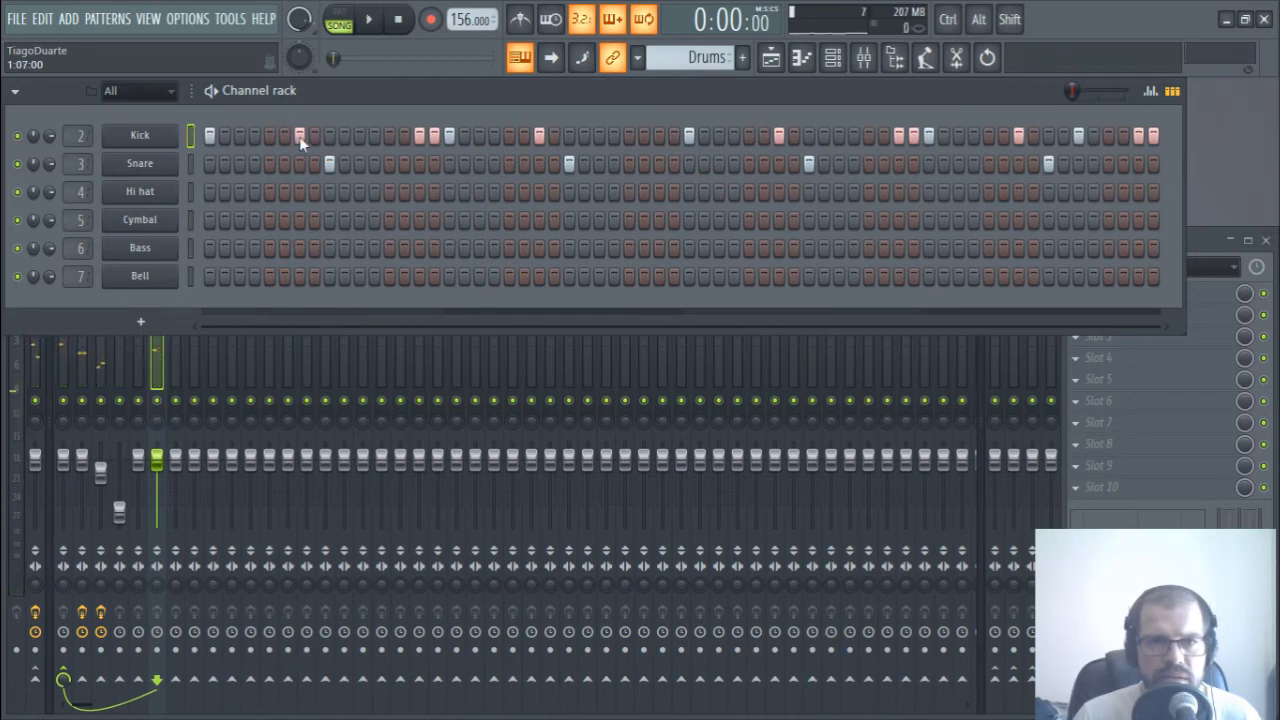
{"action": "key", "text": "space"}
{"action": "key", "text": "space"}
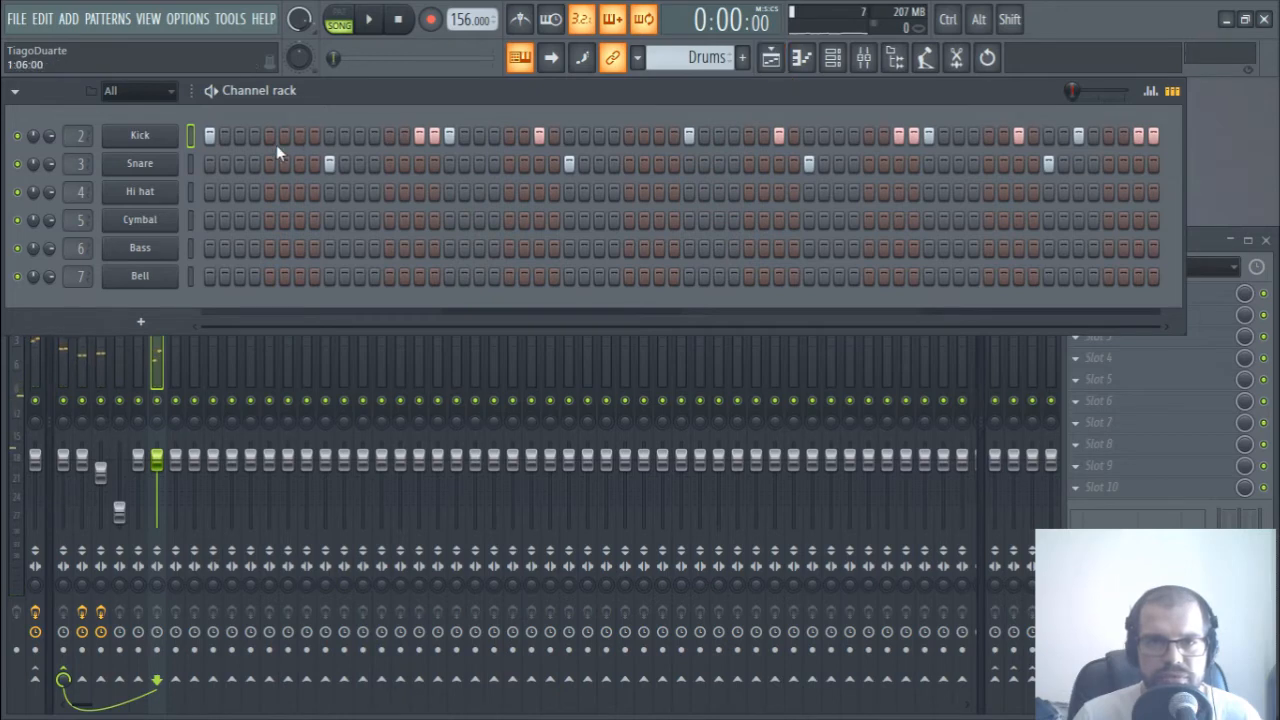
{"action": "key", "text": "space"}
{"action": "key", "text": "space"}
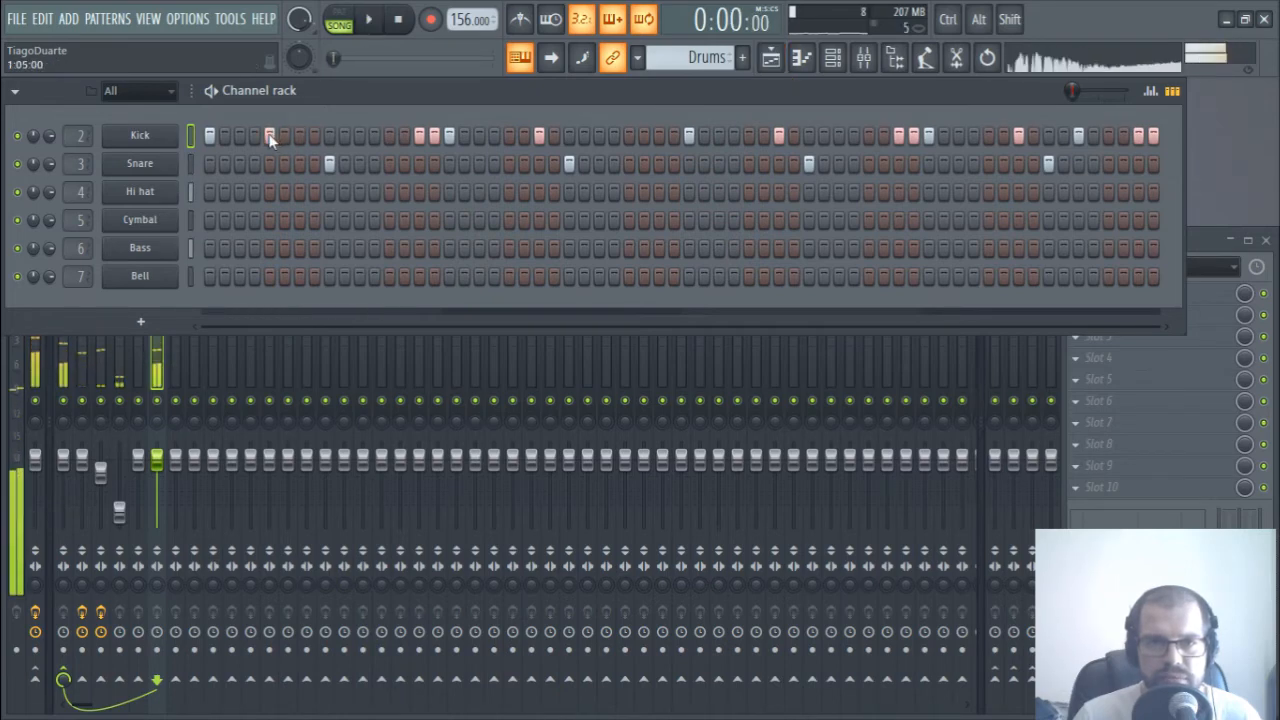
- Open the Kick piano roll, lower the stray C5 kick notes in bars 1 and 3 to C4, and replay
{"action": "right_click", "coordinate": [141, 134]}
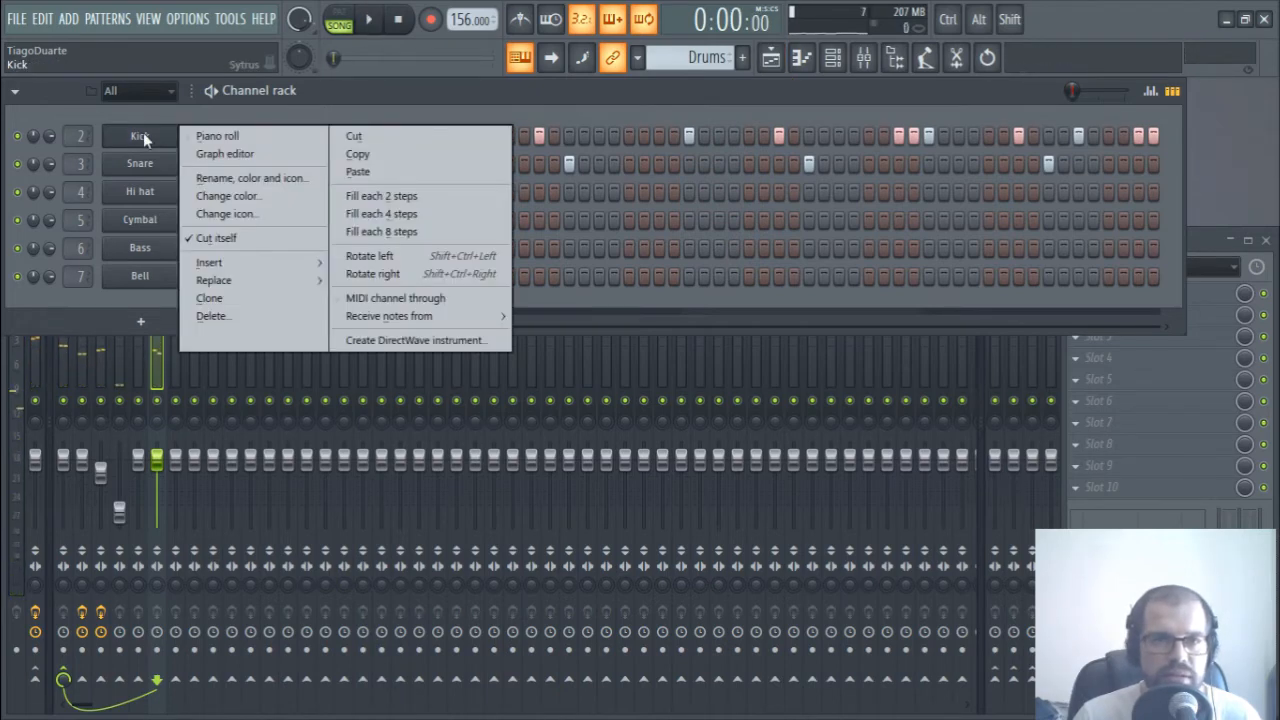
{"action": "left_click", "coordinate": [212, 134]}
{"action": "left_click_drag", "start_coordinate": [170, 178], "coordinate": [173, 444]}
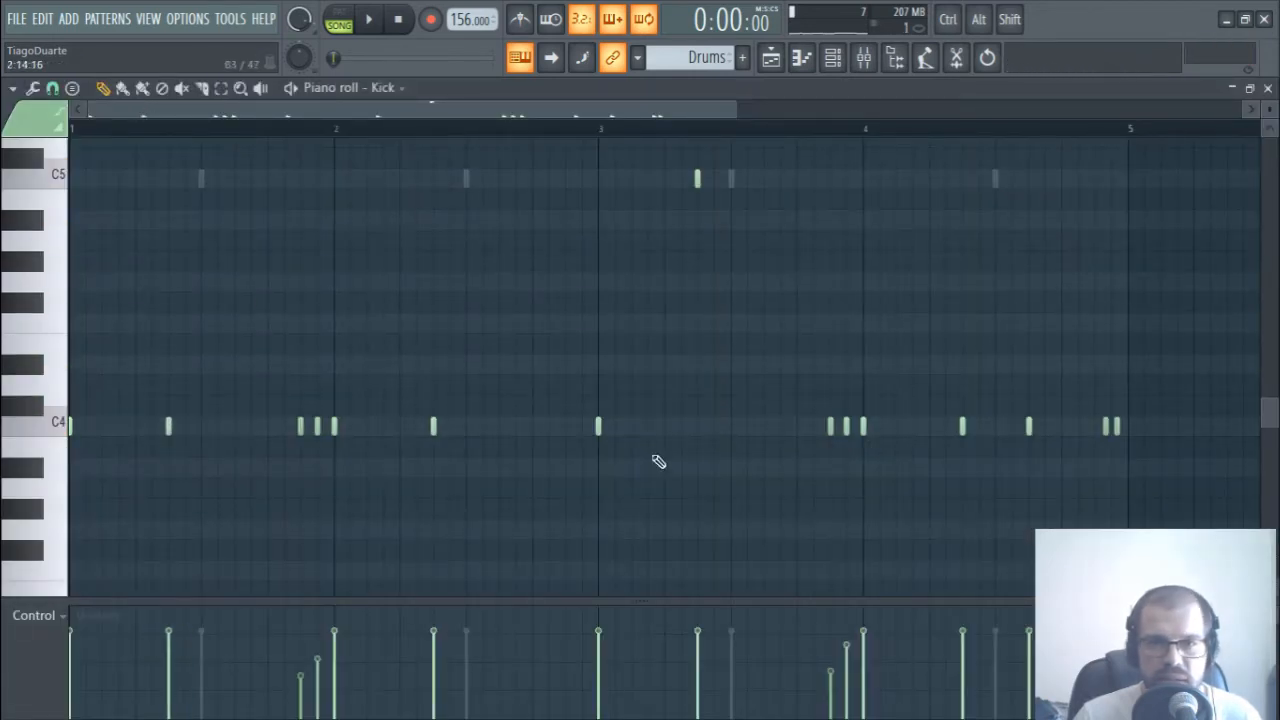
{"action": "left_click_drag", "start_coordinate": [695, 180], "coordinate": [694, 440]}
{"action": "key", "text": "space"}
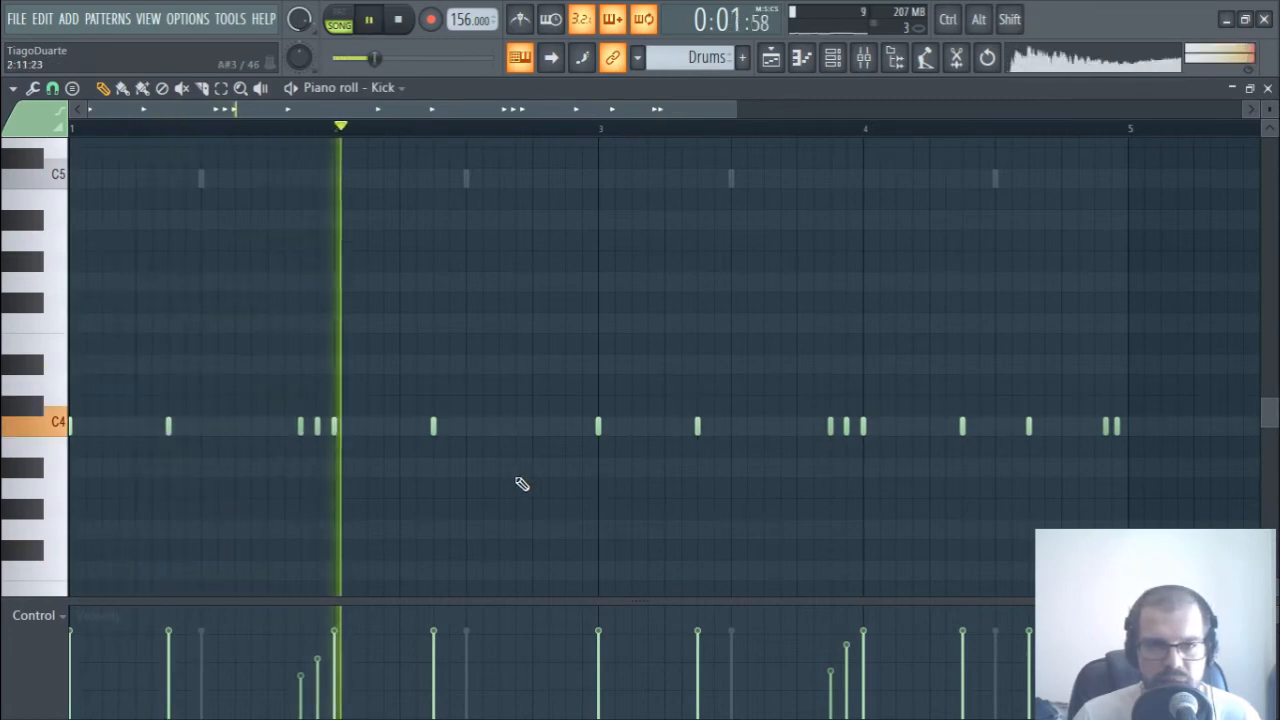
{"action": "key", "text": "space"}
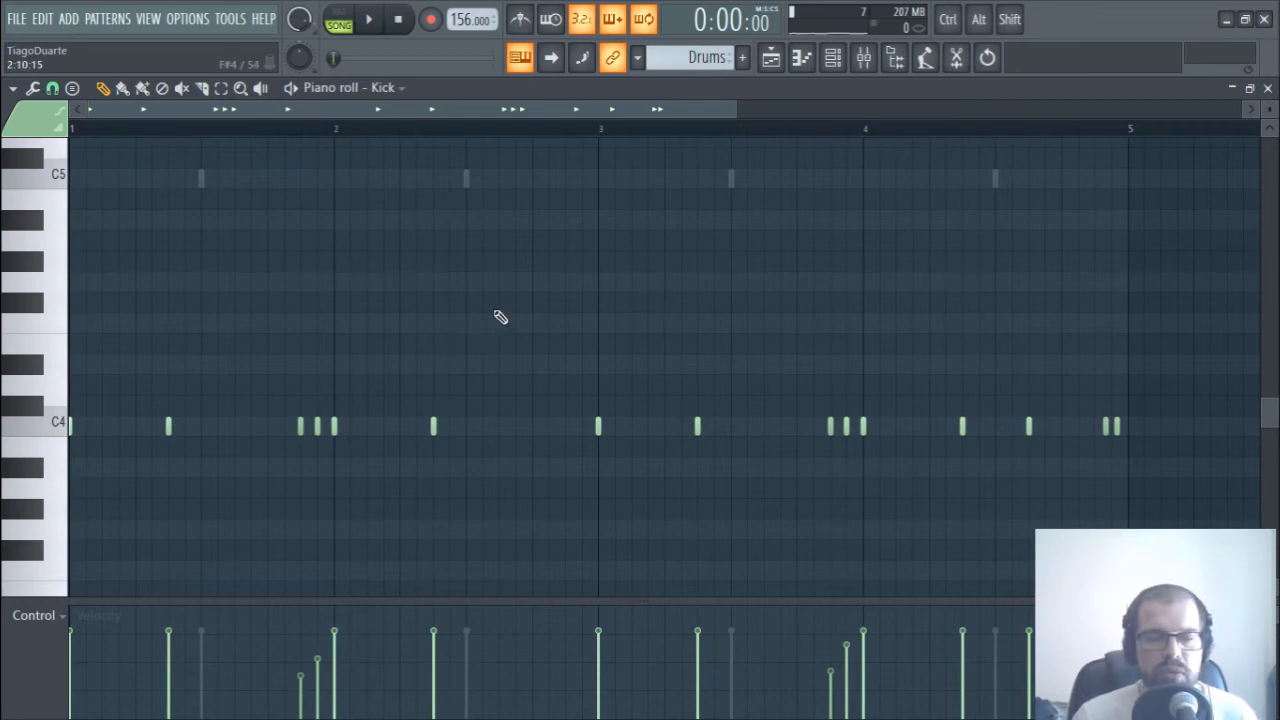
- Transpose all kick notes up one octave to C5, set the Kick channel's root note to C6, and replay the song
{"action": "key", "text": "ctrl+Up"}
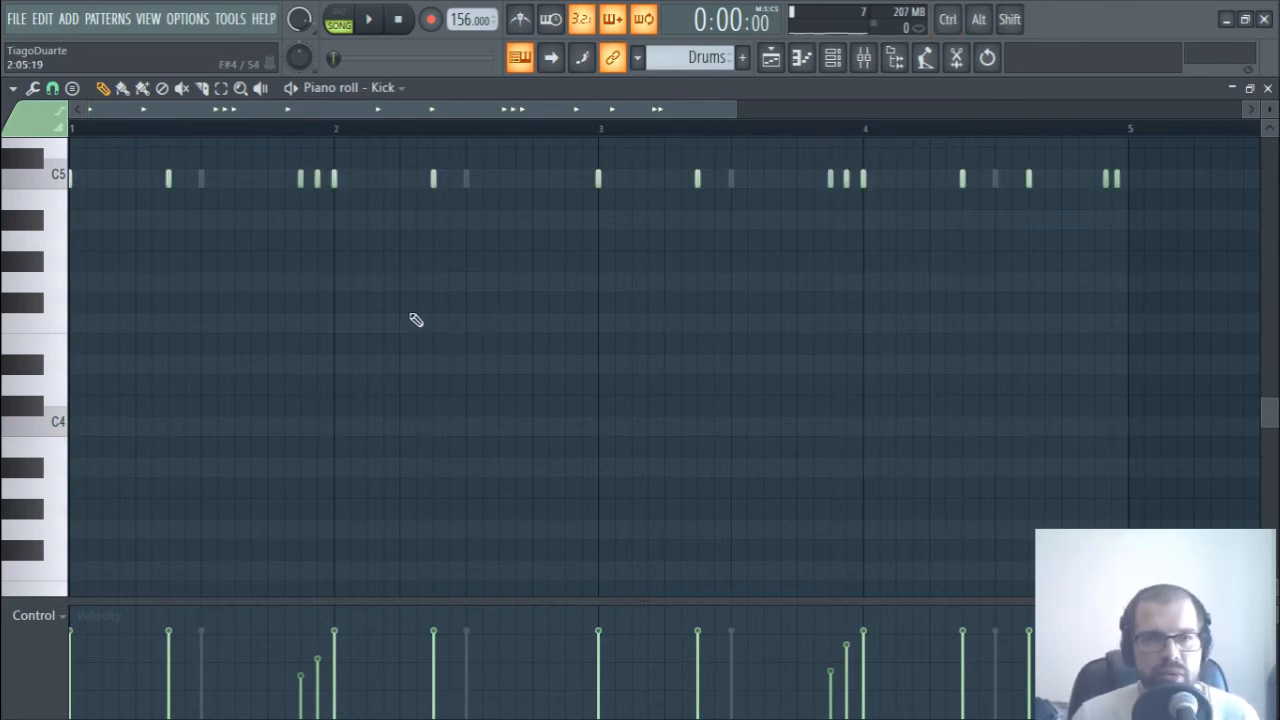
{"action": "key", "text": "F7"}
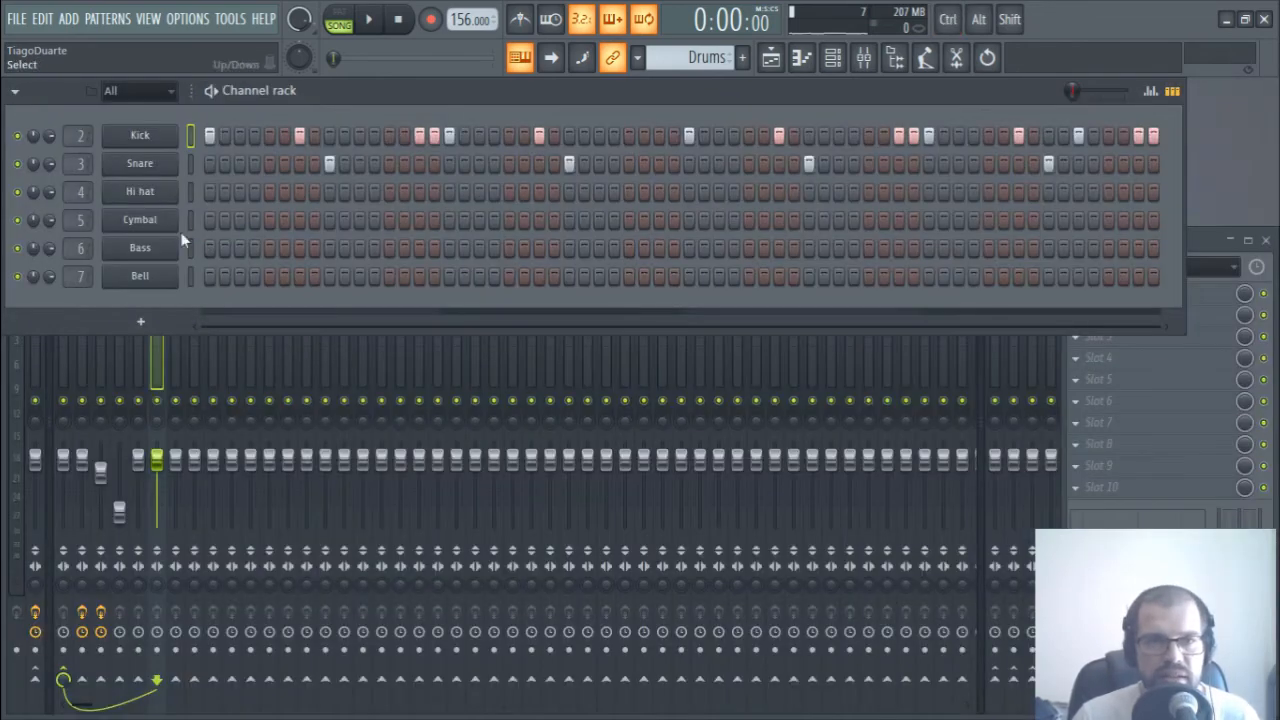
{"action": "left_click", "coordinate": [153, 140]}
{"action": "left_click", "coordinate": [234, 148]}
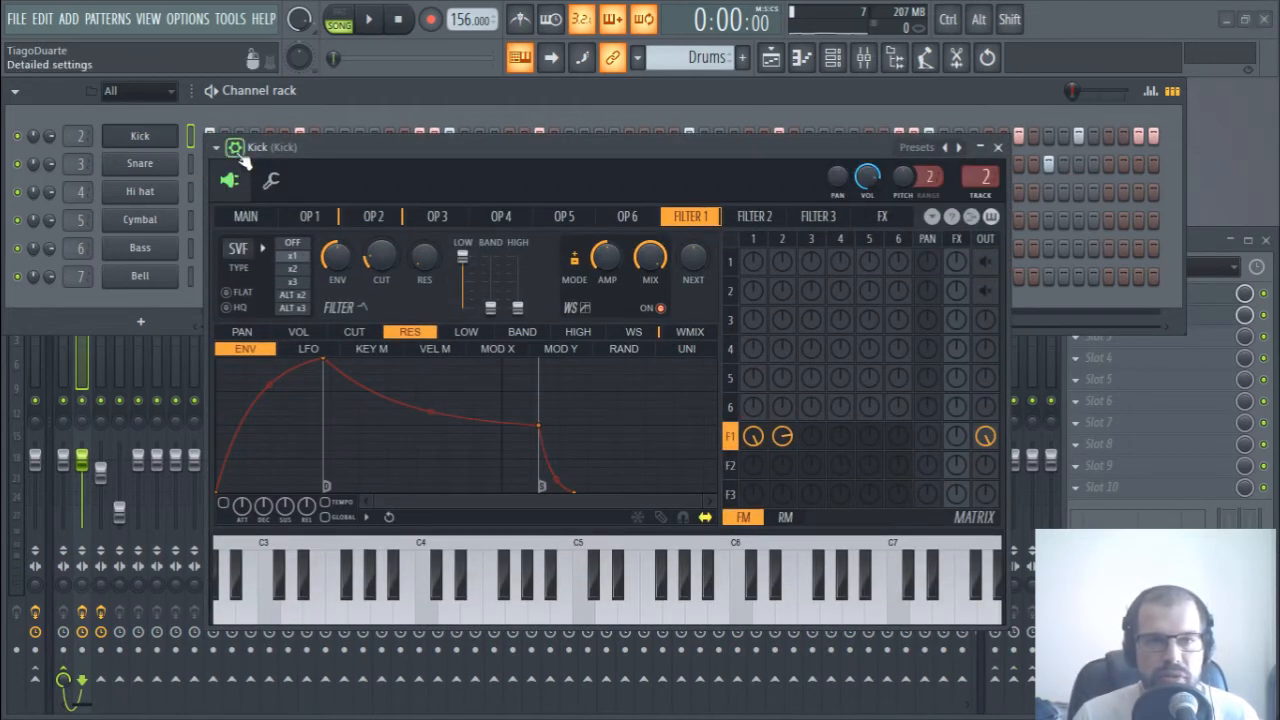
{"action": "left_click", "coordinate": [271, 181]}
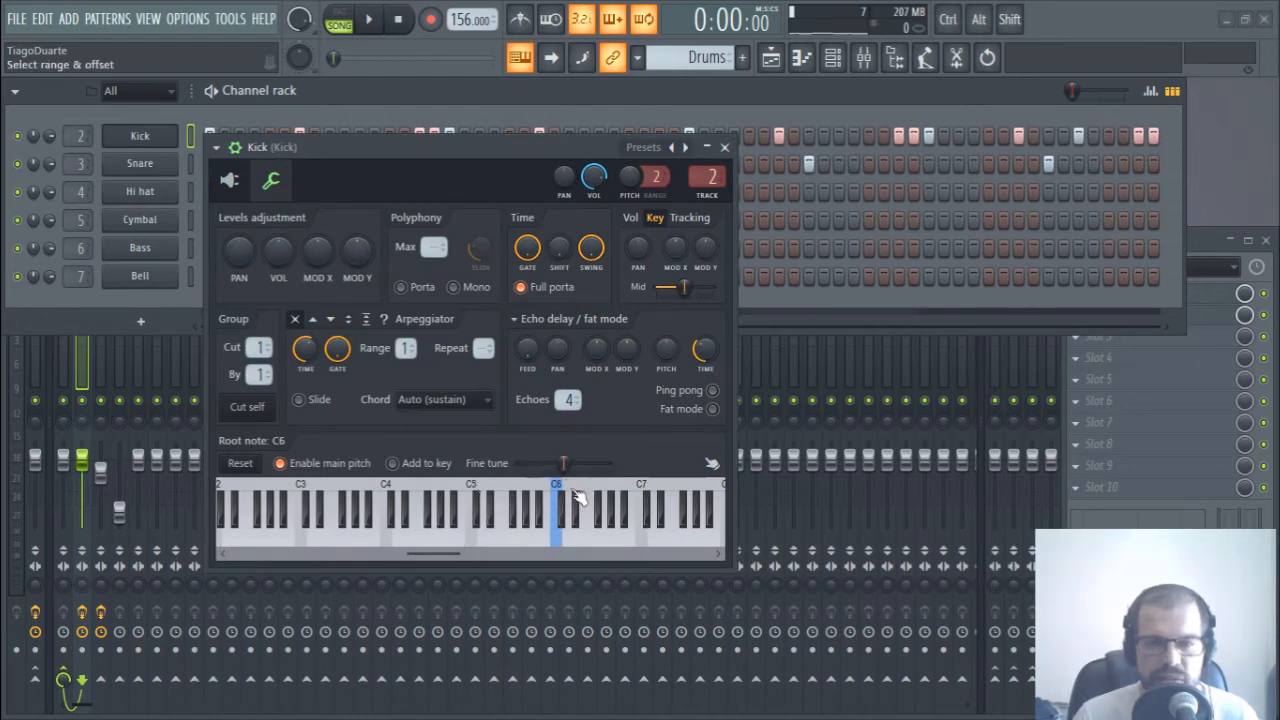
{"action": "left_click", "coordinate": [729, 148]}
{"action": "key", "text": "space"}
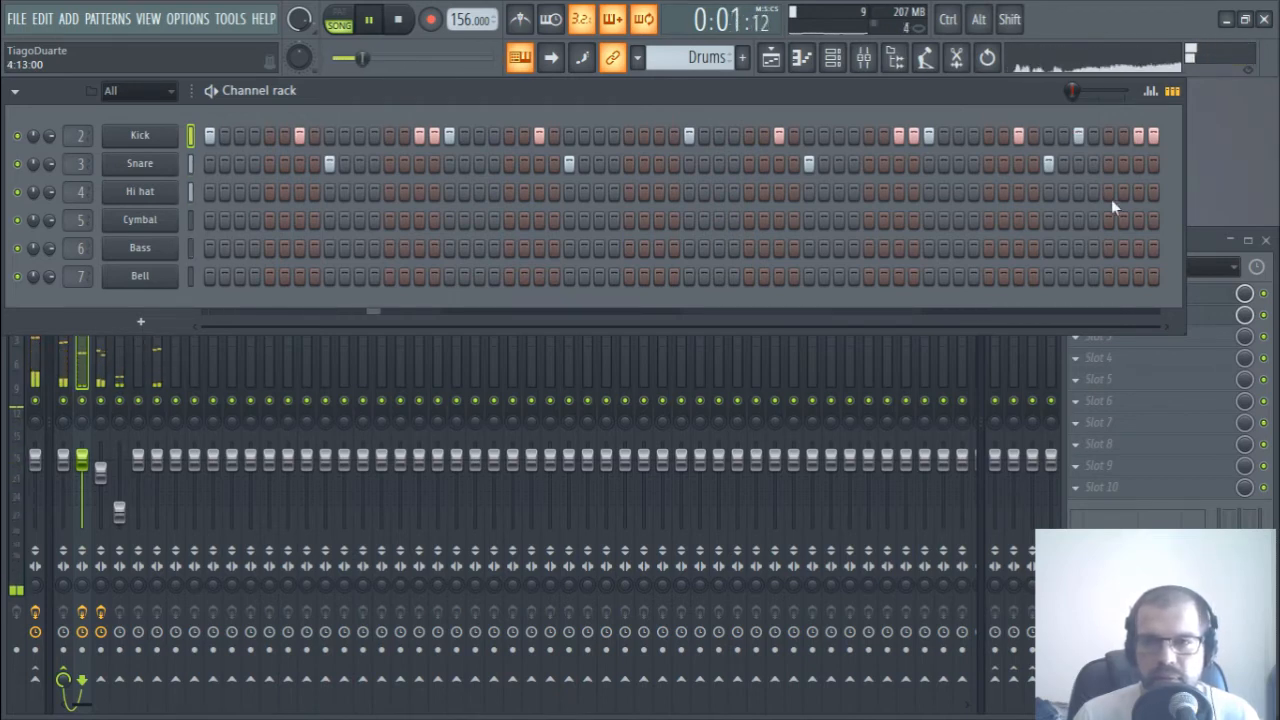
{"action": "key", "text": "space"}
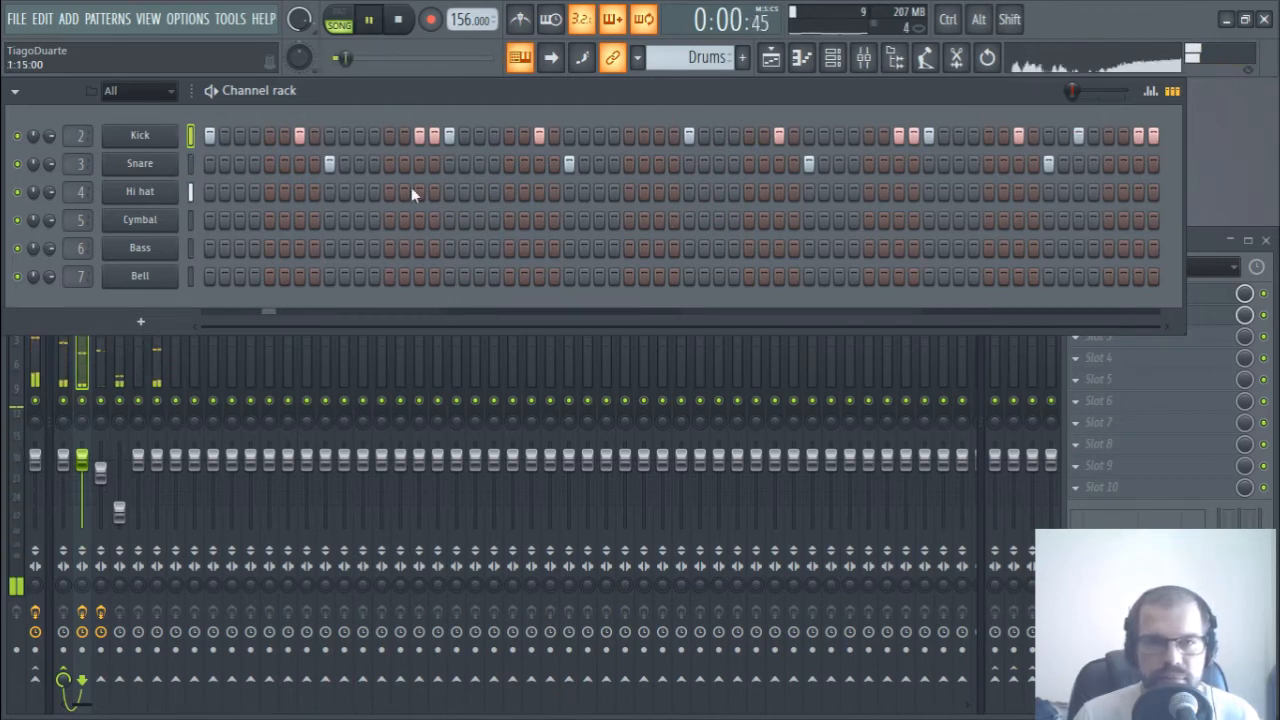
- Add kick hits on steps 13, 45 and 61 of the Drums pattern
{"action": "left_click", "coordinate": [390, 136]}
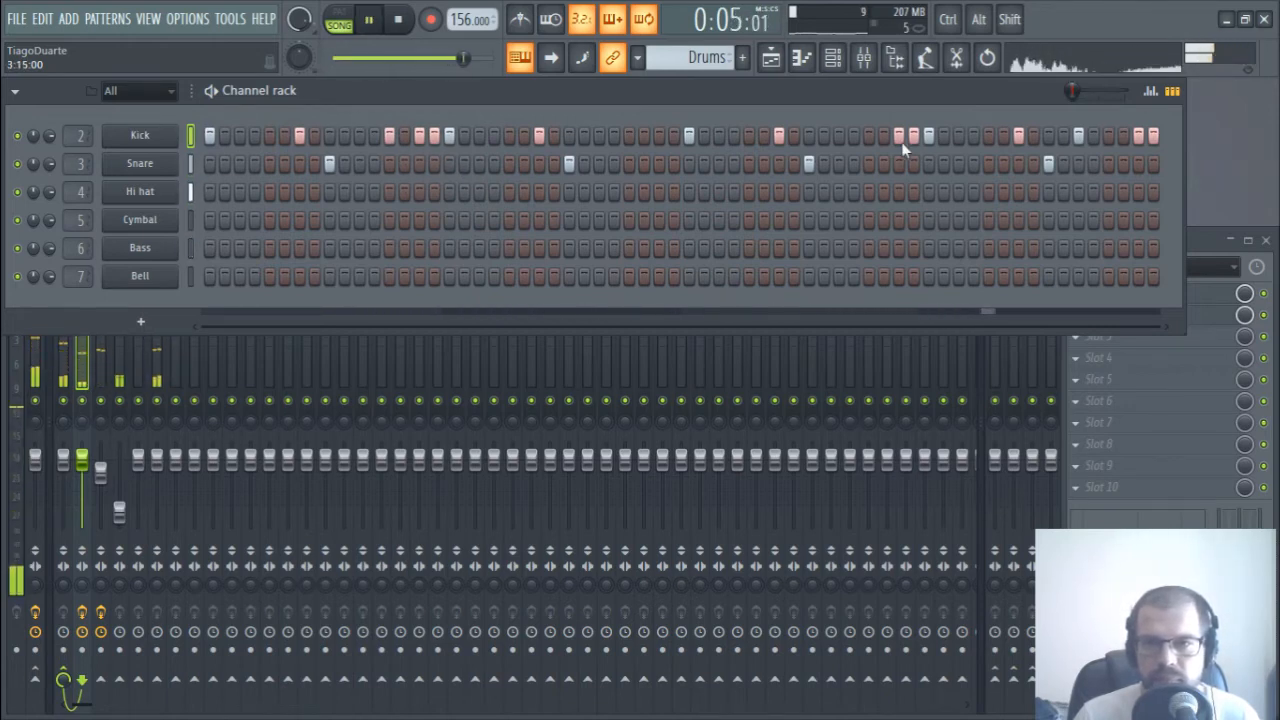
{"action": "left_click", "coordinate": [868, 135]}
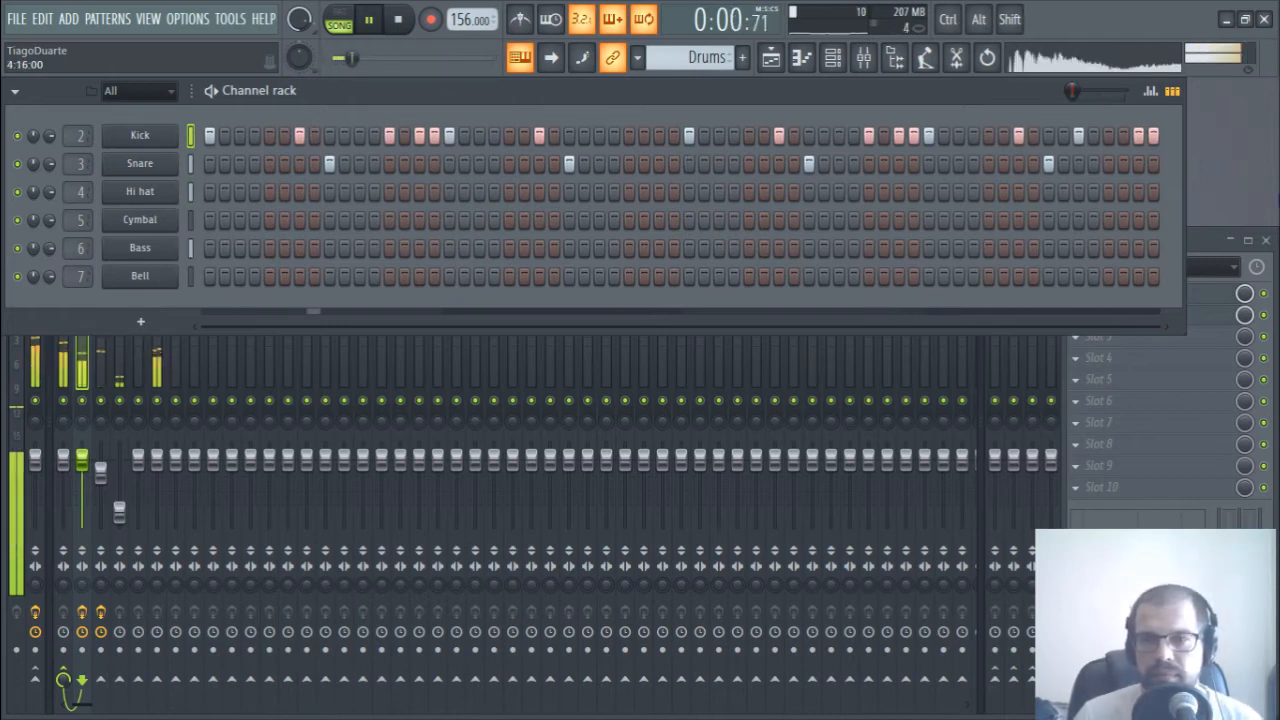
{"action": "left_click", "coordinate": [1110, 139]}
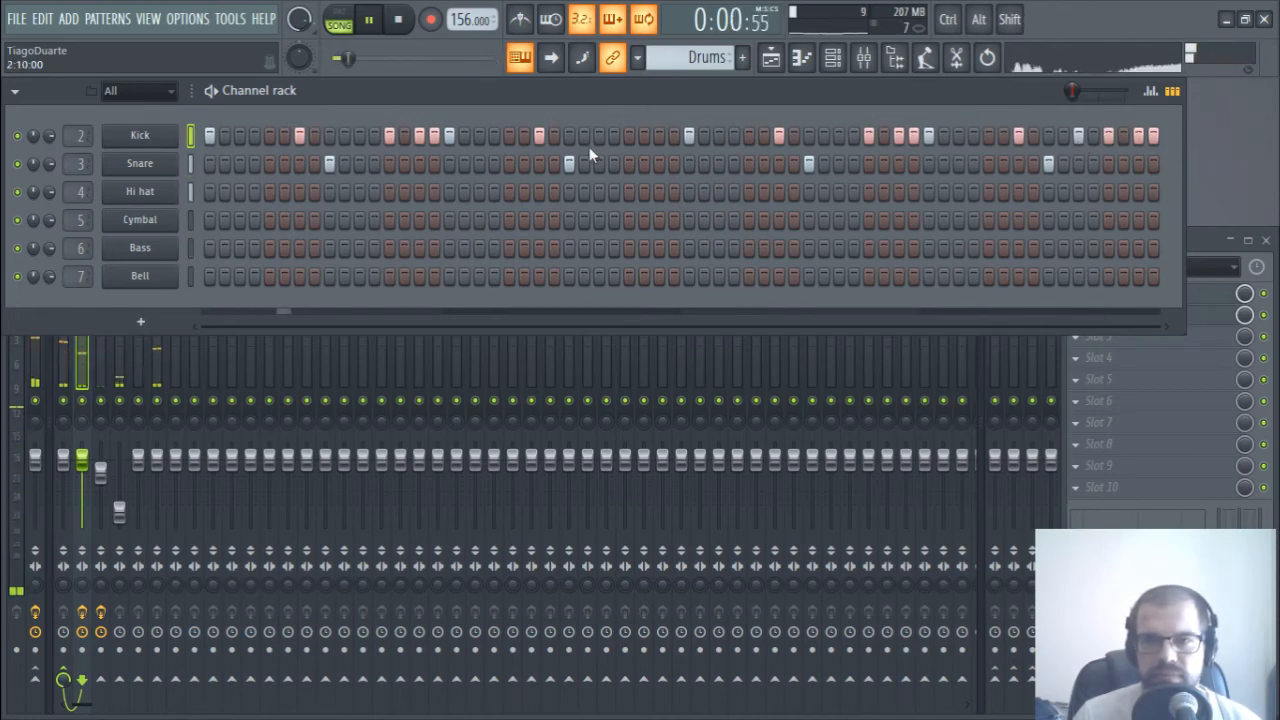
- Switch to Pattern 3 and lower the Bass mixer track's level slightly
{"action": "scroll", "coordinate": [681, 56], "scroll_direction": "down", "scroll_amount": 1}
{"action": "scroll", "coordinate": [681, 56], "scroll_direction": "down", "scroll_amount": 2}
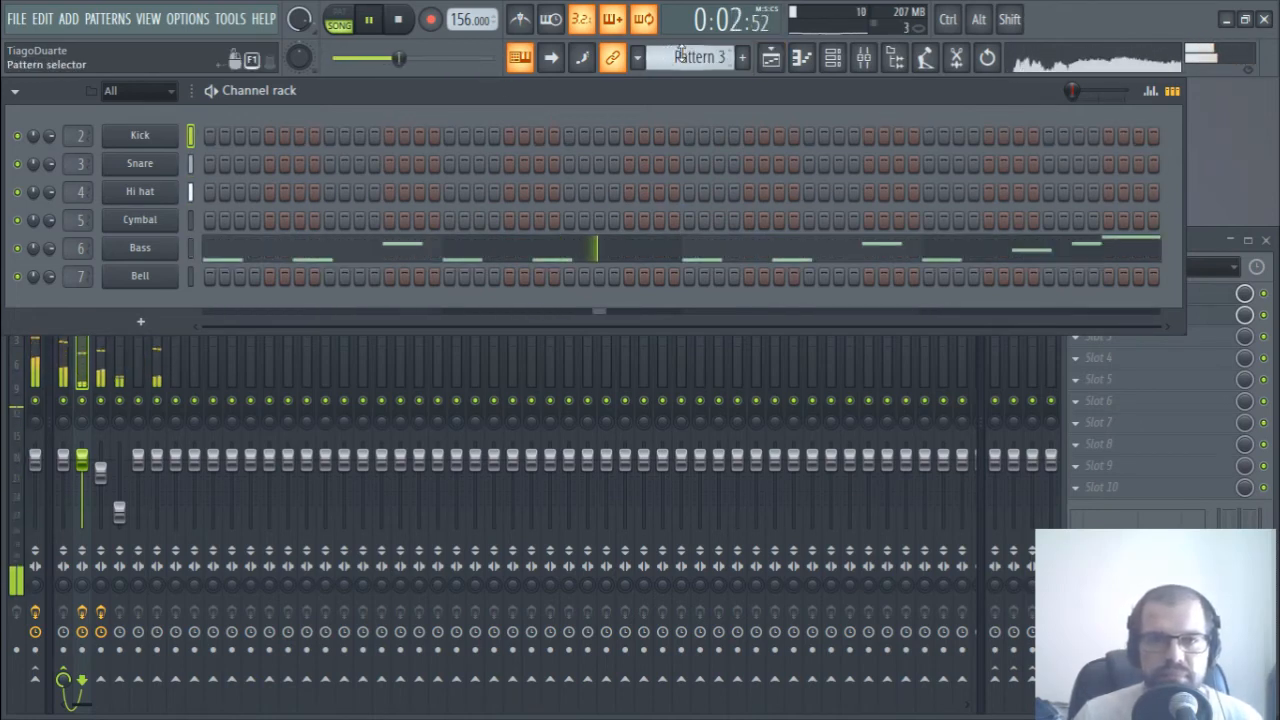
{"action": "left_click", "coordinate": [157, 365]}
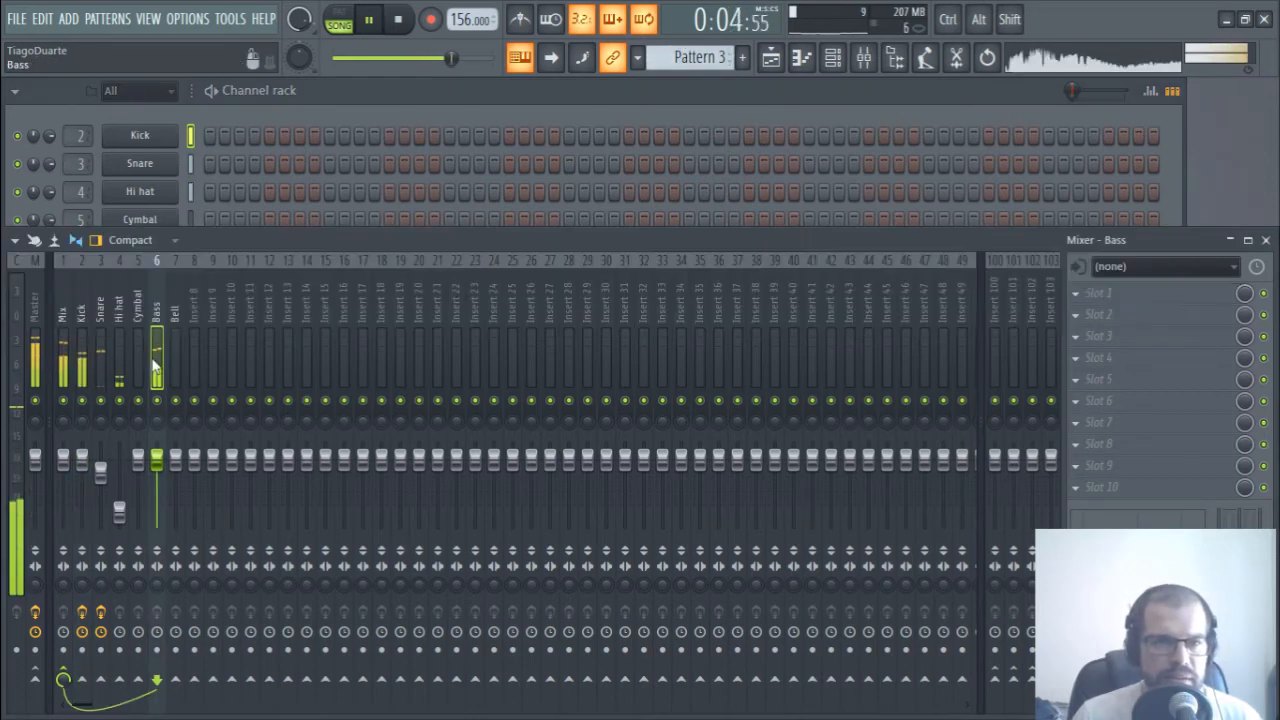
{"action": "left_click_drag", "start_coordinate": [157, 466], "coordinate": [157, 472]}
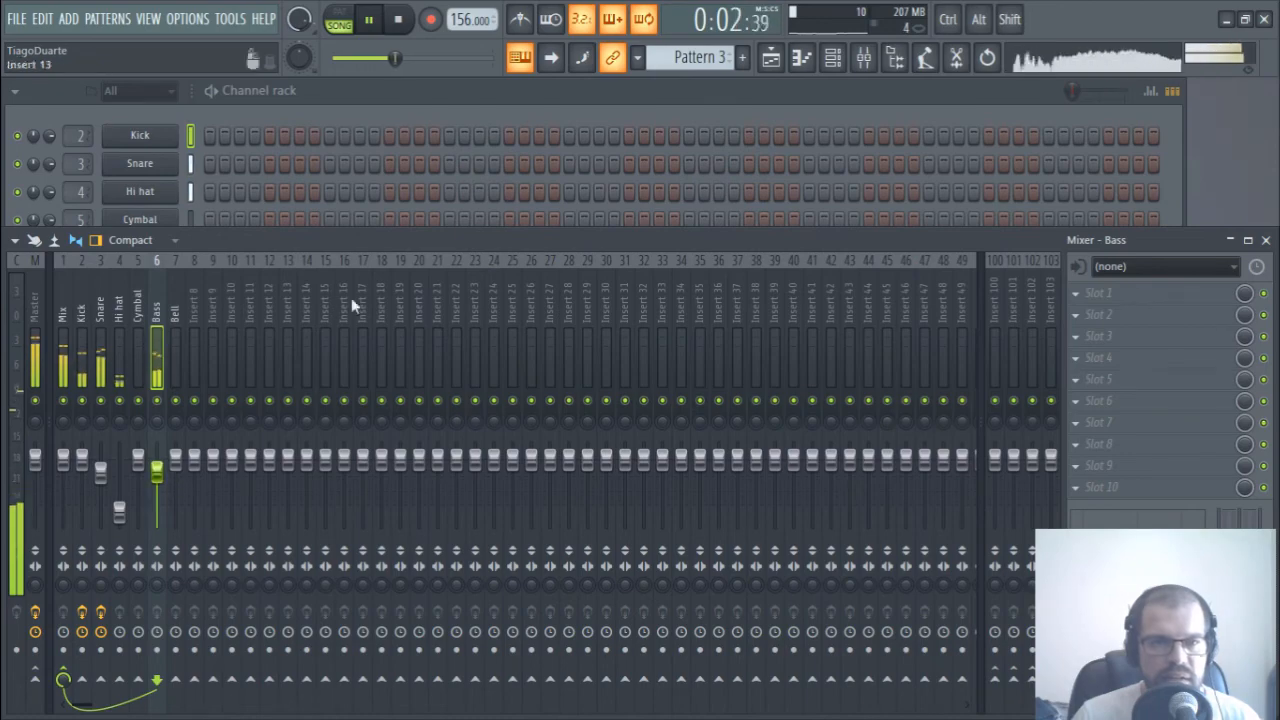
- Open the Bell Sytrus channel, shorten the attack of operator 1's volume envelope to almost zero, and stop playback
{"action": "left_click", "coordinate": [436, 104]}
{"action": "left_click", "coordinate": [141, 278]}
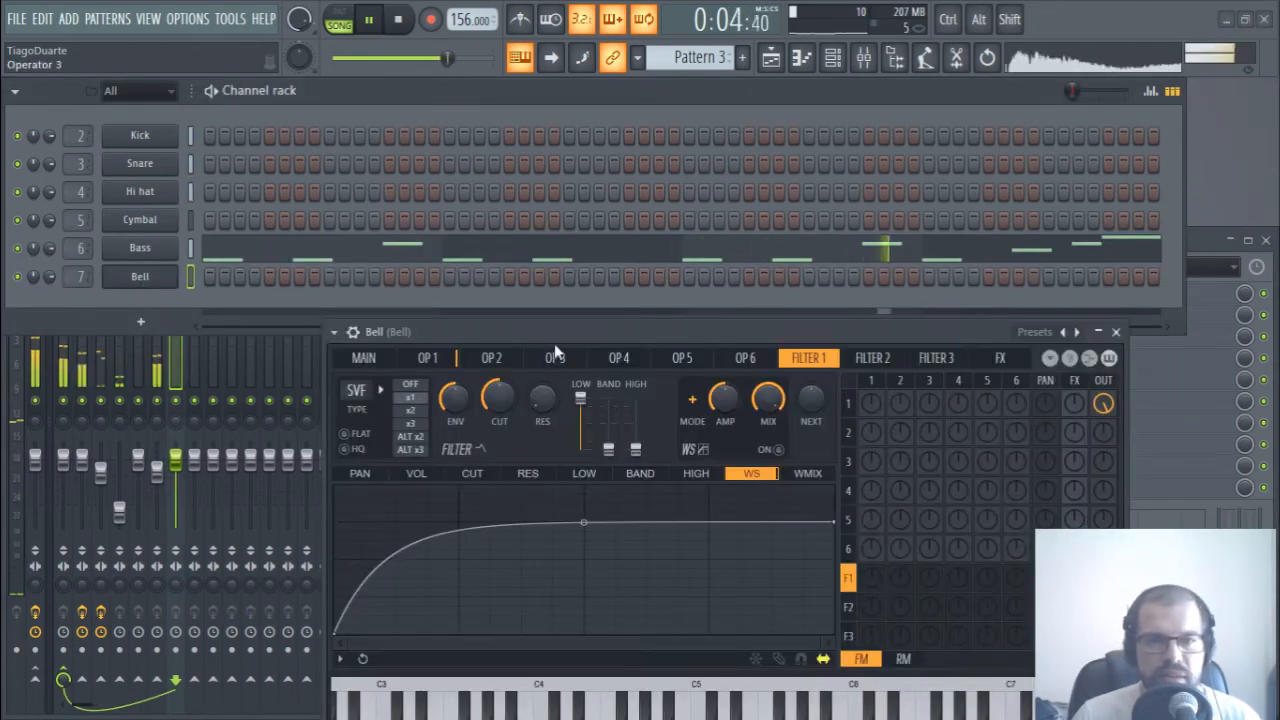
{"action": "left_click_drag", "start_coordinate": [560, 332], "coordinate": [405, 168]}
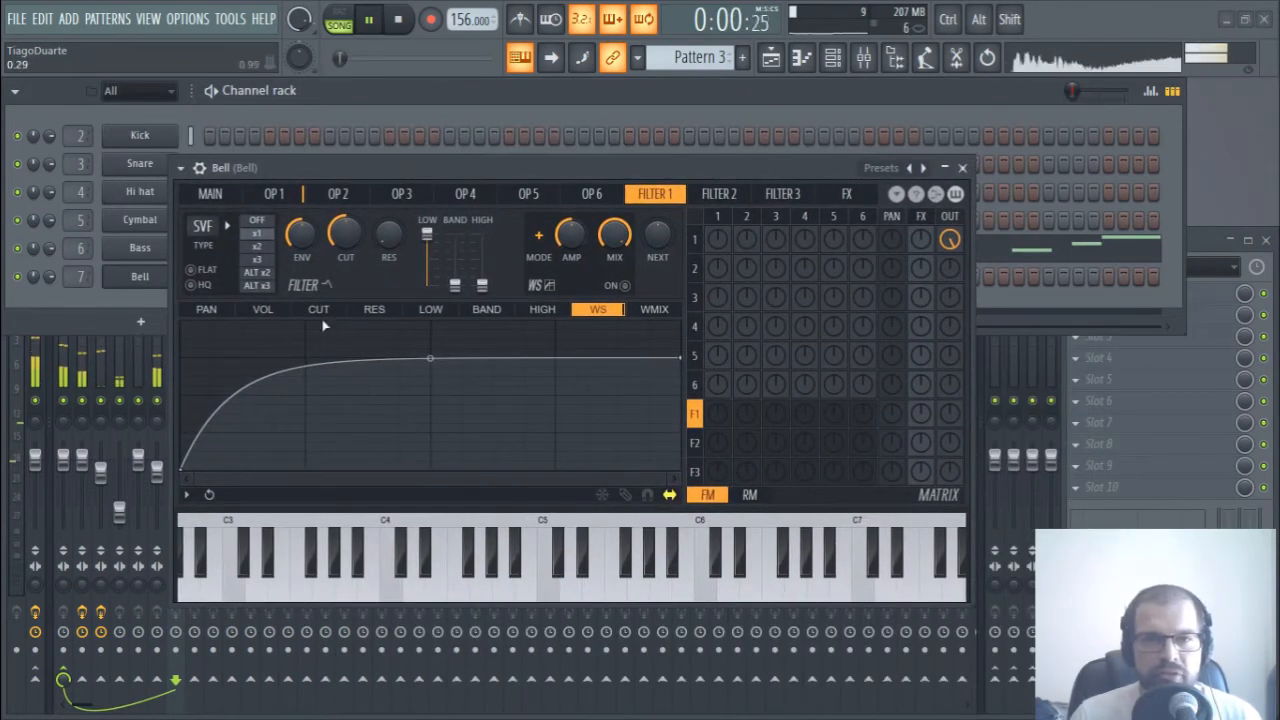
{"action": "left_click", "coordinate": [274, 193]}
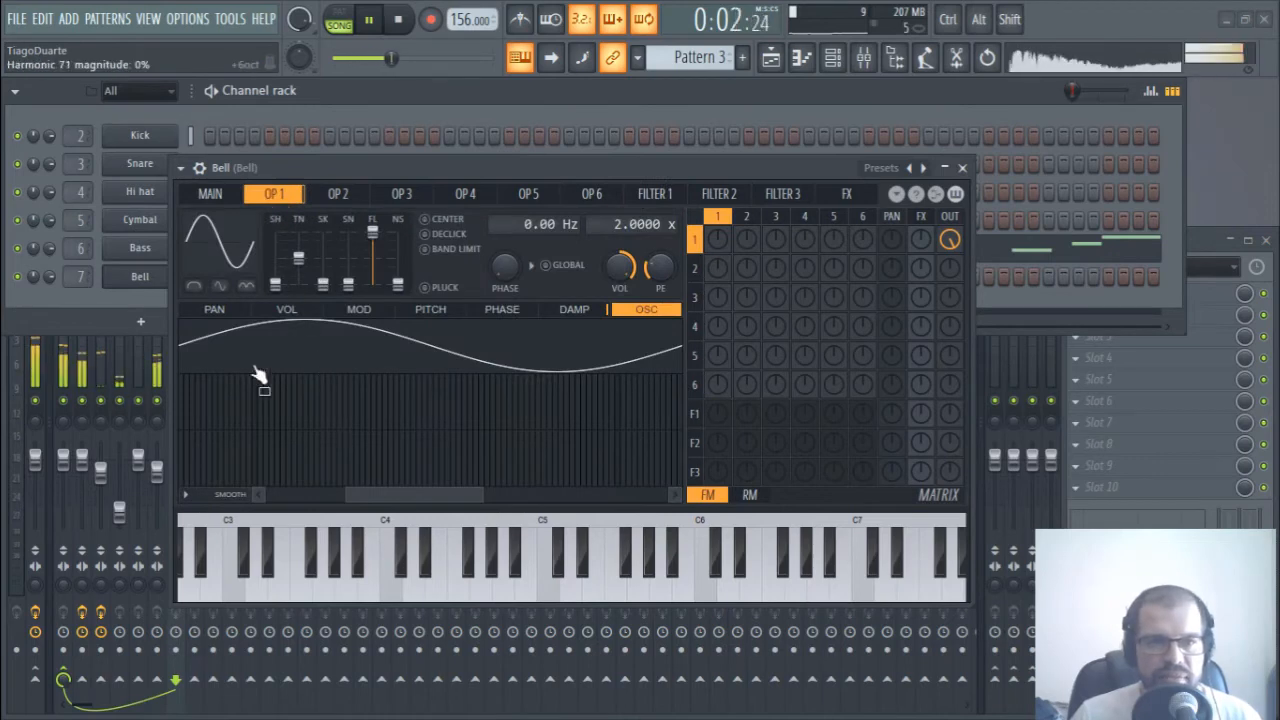
{"action": "left_click", "coordinate": [285, 310]}
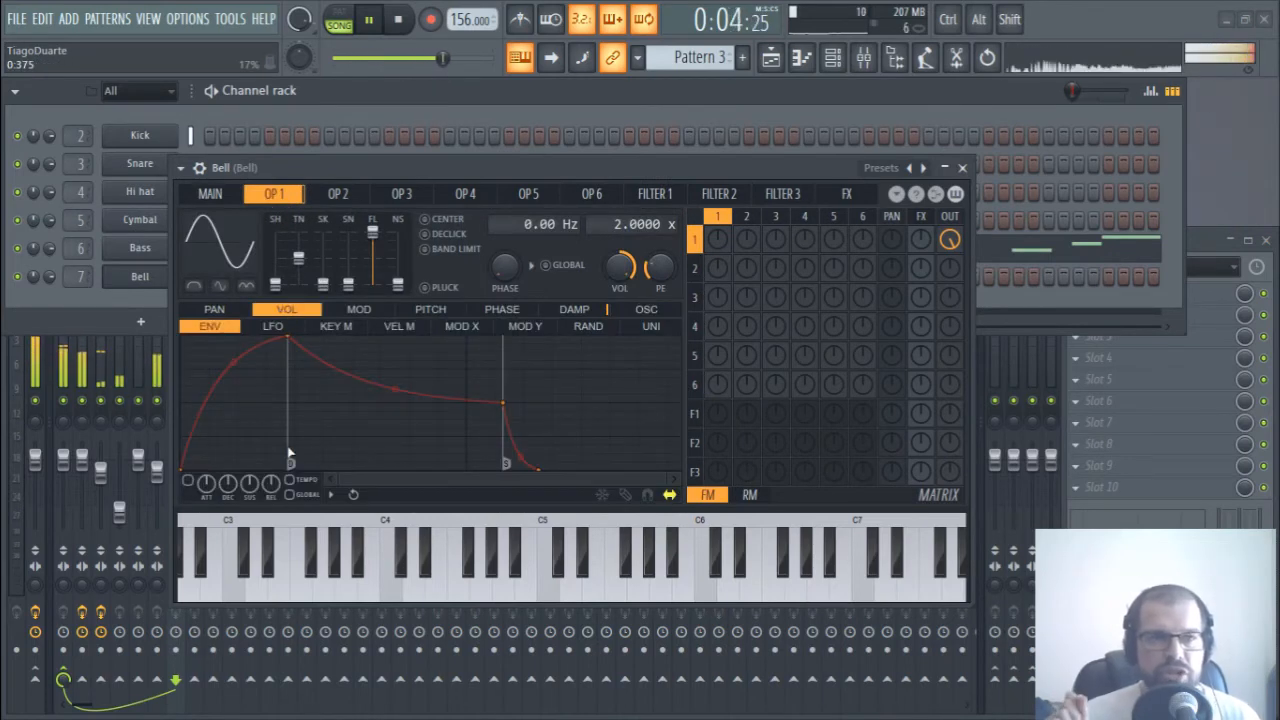
{"action": "left_click_drag", "start_coordinate": [292, 342], "coordinate": [185, 338]}
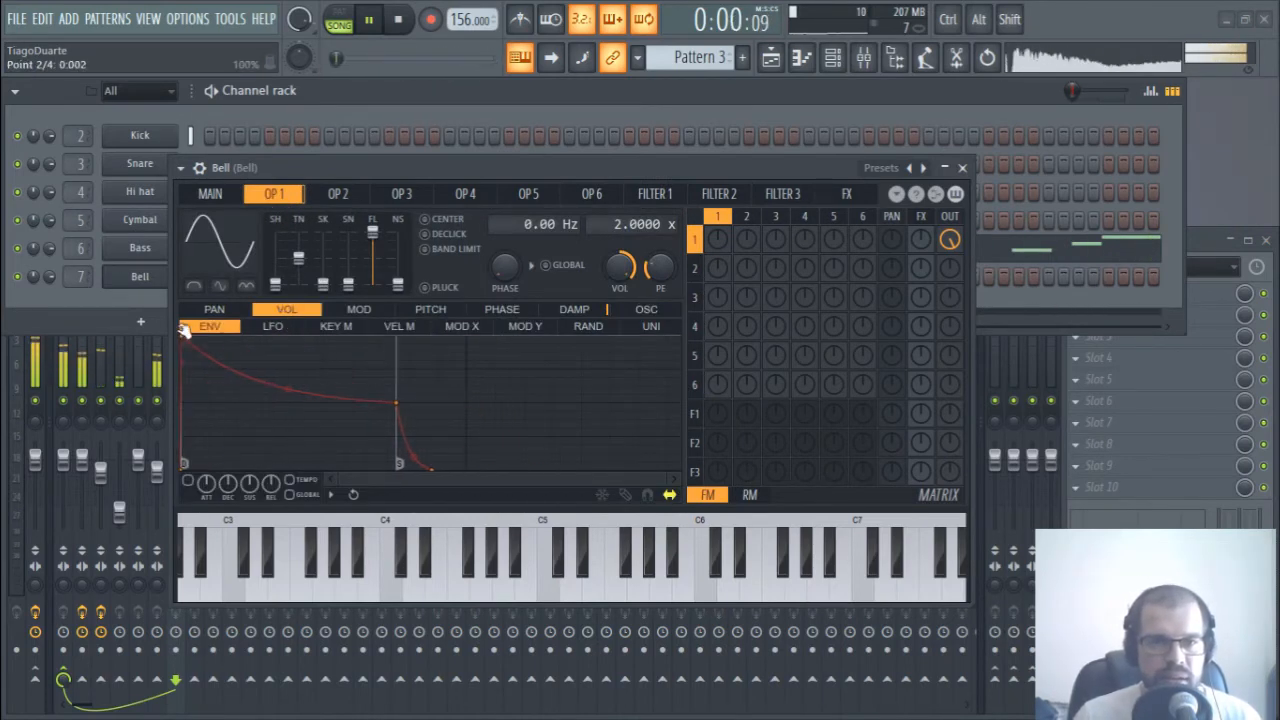
{"action": "key", "text": "space"}
{"action": "left_click_drag", "start_coordinate": [482, 172], "coordinate": [535, 163]}
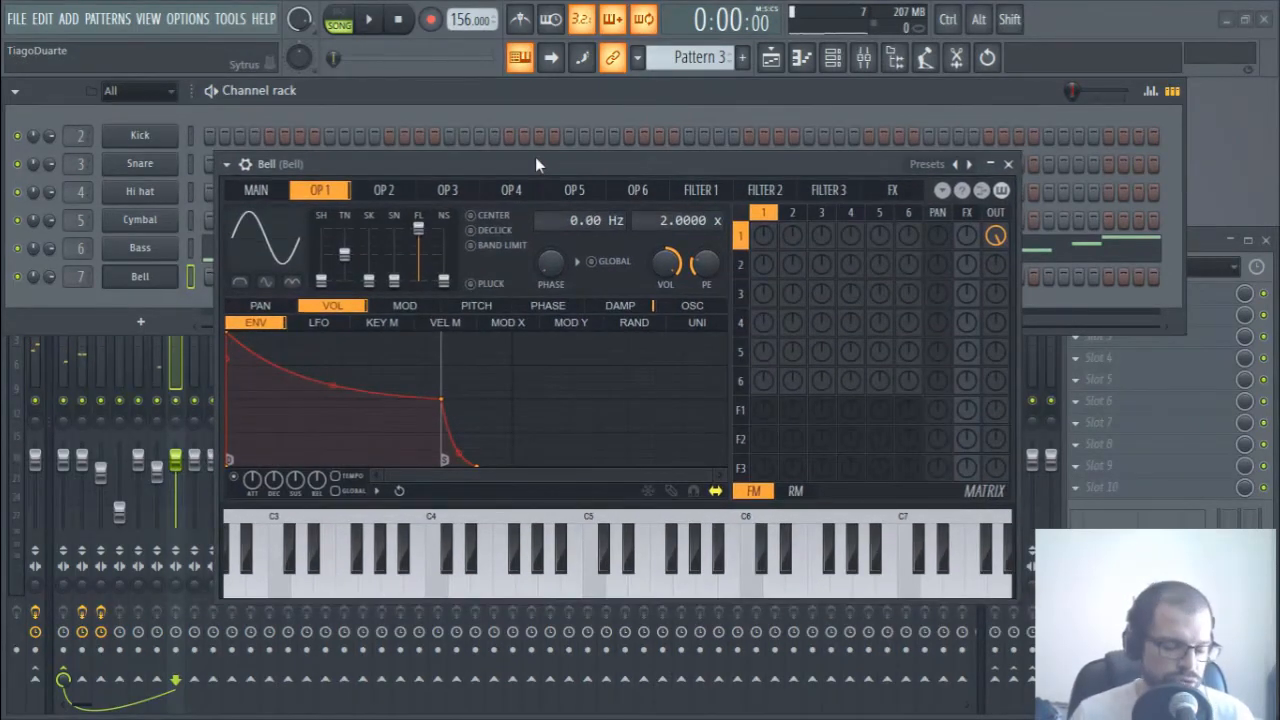
- Lower the sustain of operator 1's volume envelope to zero and steepen its decay curve while auditioning notes
{"action": "key", "text": "q"}
{"action": "key", "text": "3"}
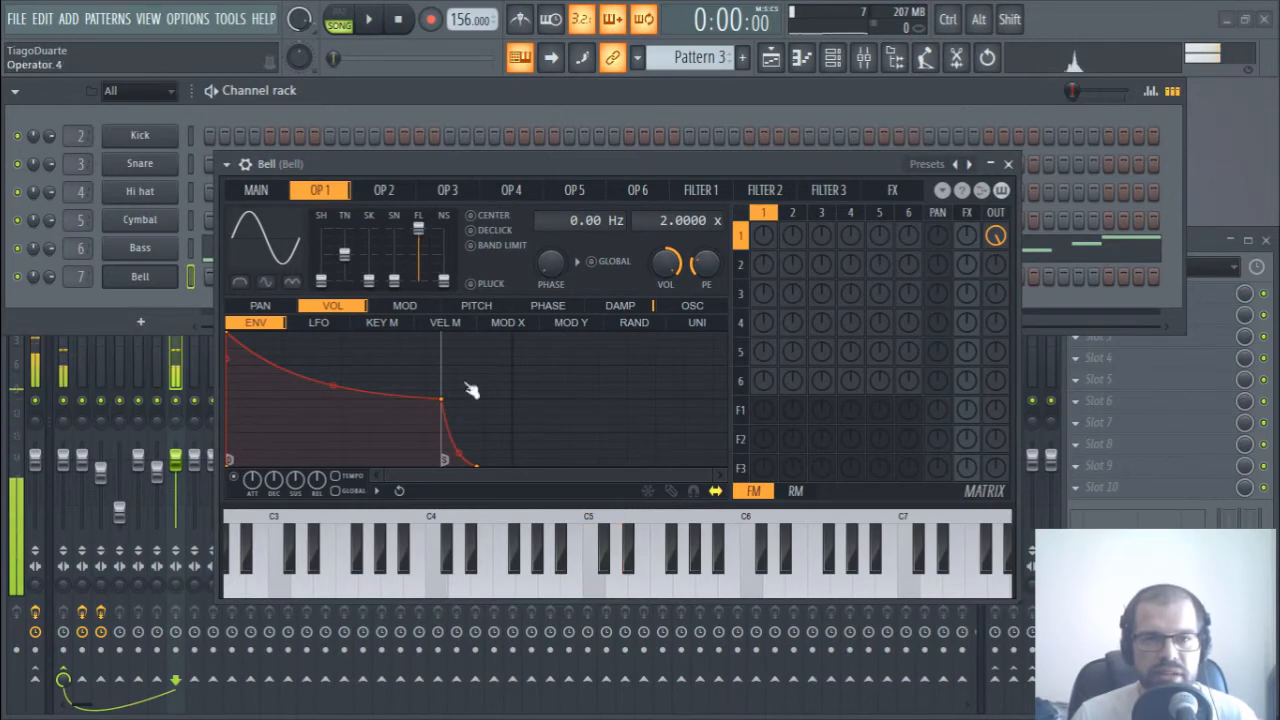
{"action": "key", "text": "t"}
{"action": "left_click_drag", "start_coordinate": [442, 400], "coordinate": [438, 480]}
{"action": "key", "text": "3"}
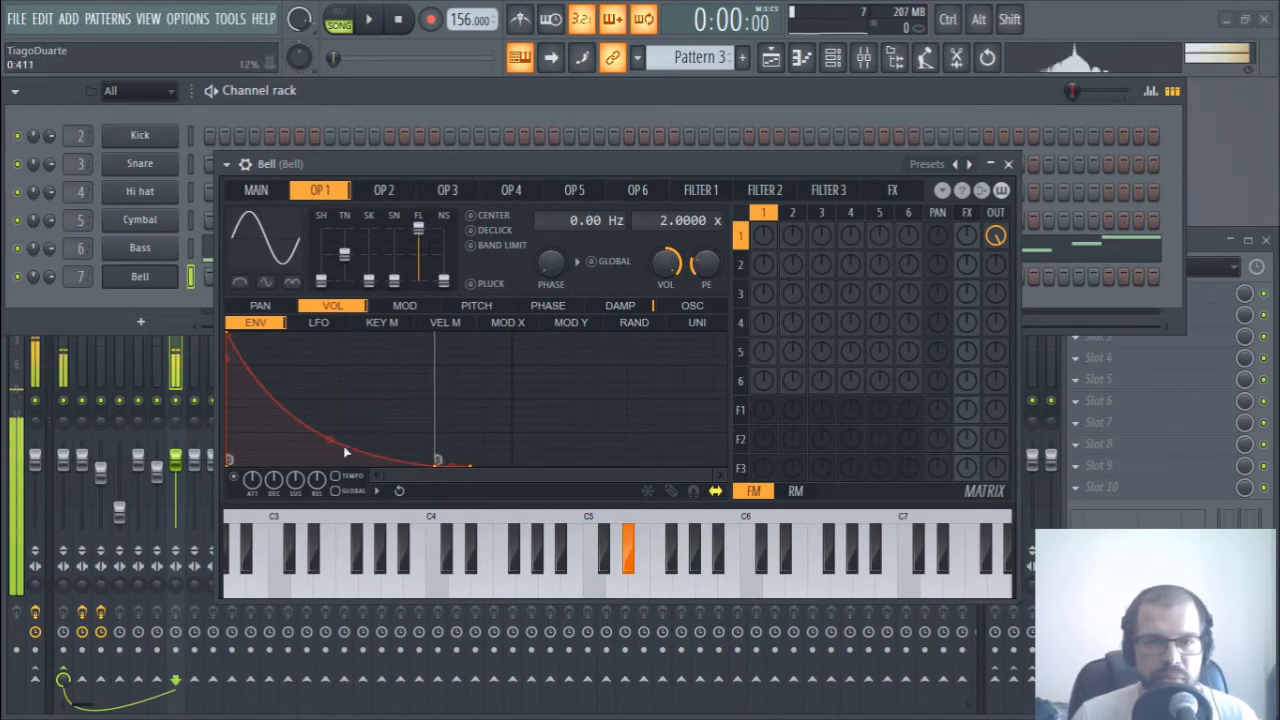
{"action": "key", "text": "r"}
{"action": "left_click_drag", "start_coordinate": [331, 442], "coordinate": [330, 462]}
{"action": "key", "text": "t"}
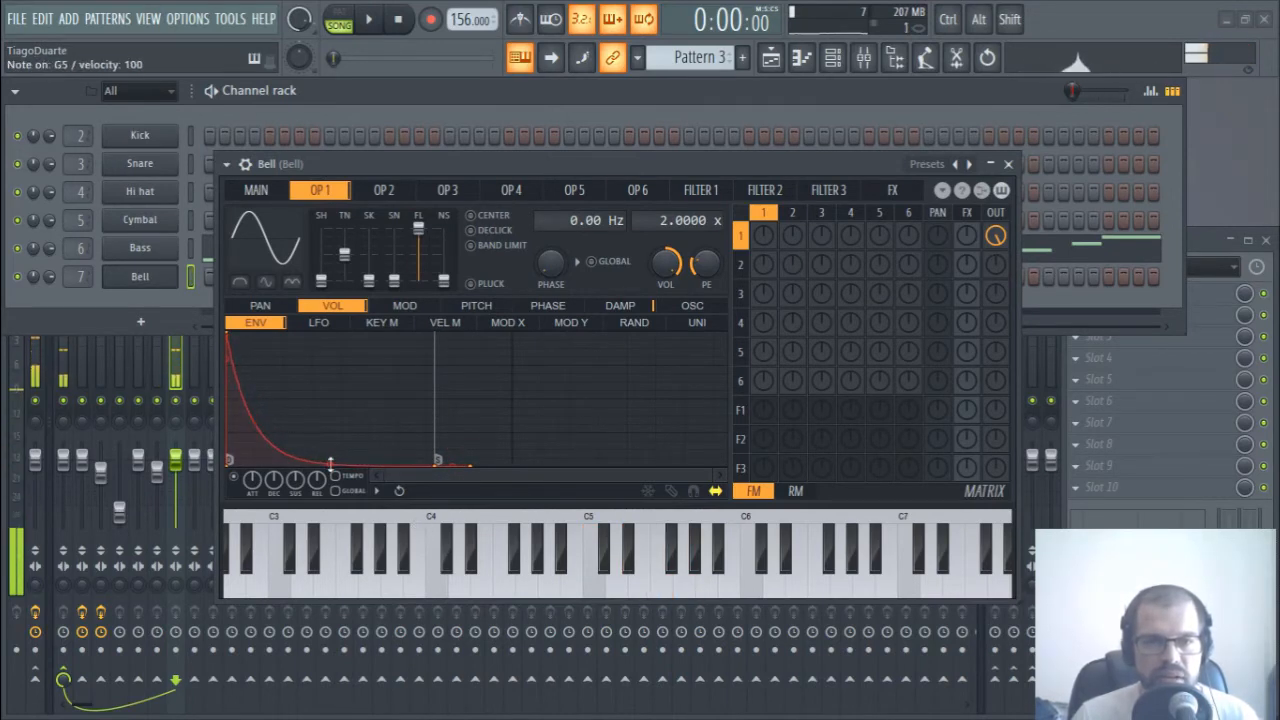
- Play a run of notes on the Bell channel to check the short decay
{"action": "key", "text": "3"}
{"action": "key", "text": "q"}
{"action": "key", "text": "3"}
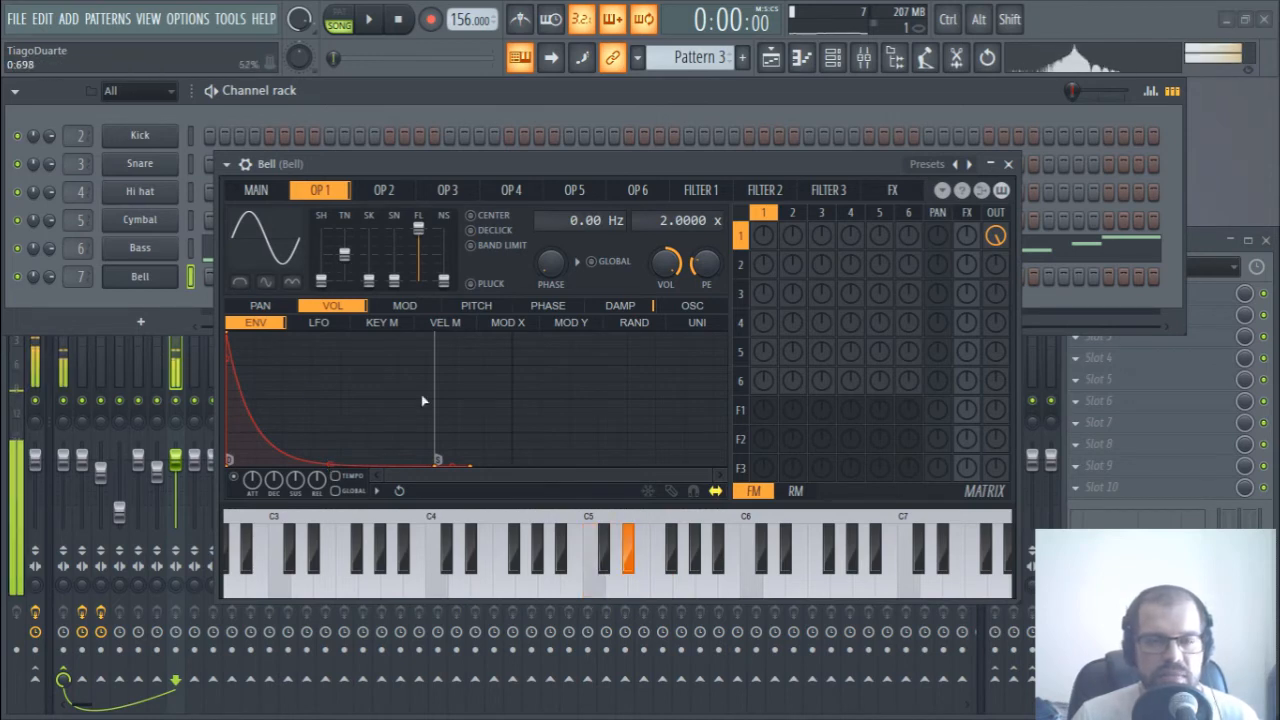
{"action": "key", "text": "r"}
{"action": "key", "text": "t"}
{"action": "key", "text": "r"}
{"action": "key", "text": "3"}
{"action": "key", "text": "t"}
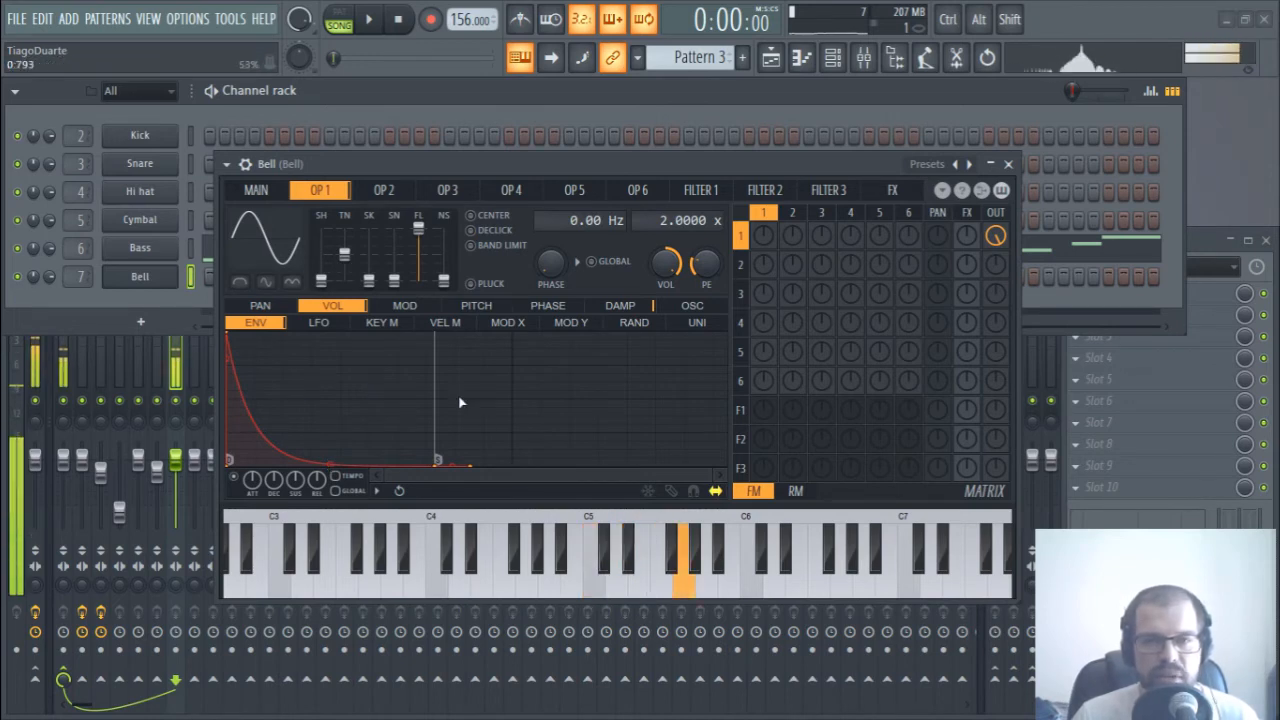
{"action": "key", "text": "q"}
{"action": "key", "text": "3"}
- Set the typing keyboard's base note to C5 and audition the Bell in the higher octave
{"action": "right_click", "coordinate": [552, 59]}
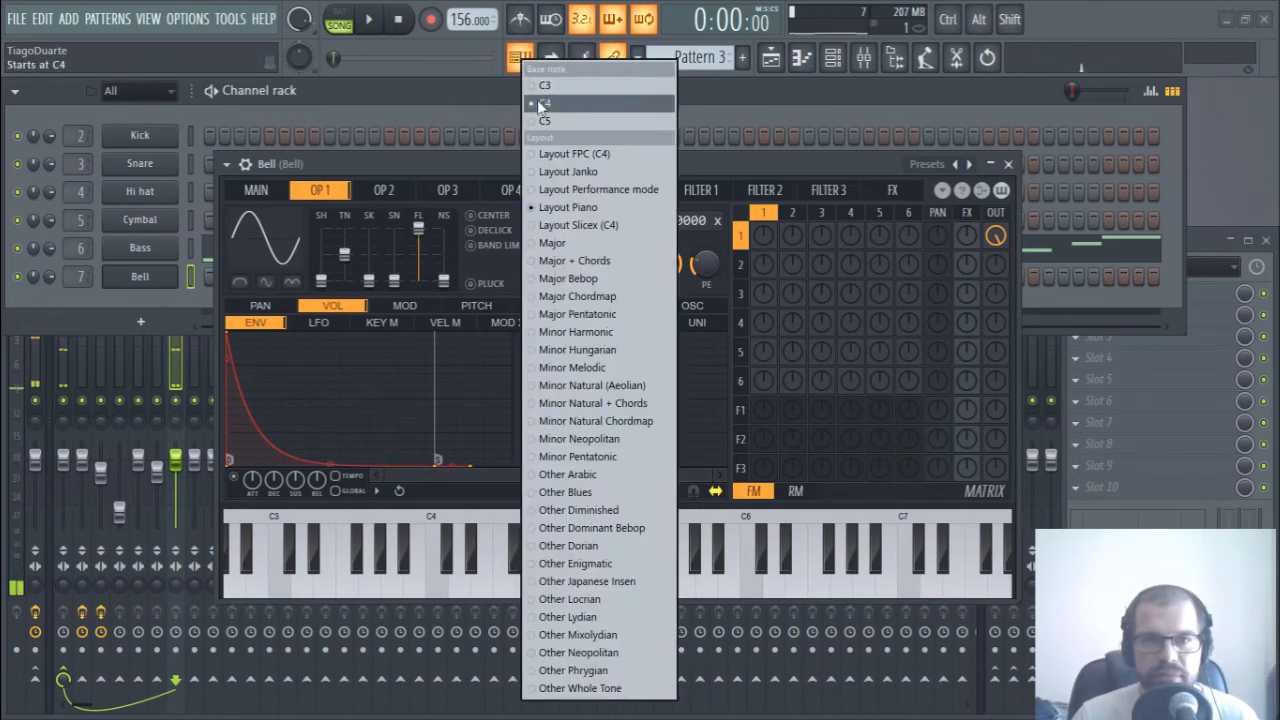
{"action": "left_click", "coordinate": [546, 120]}
{"action": "key", "text": "q"}
{"action": "key", "text": "3"}
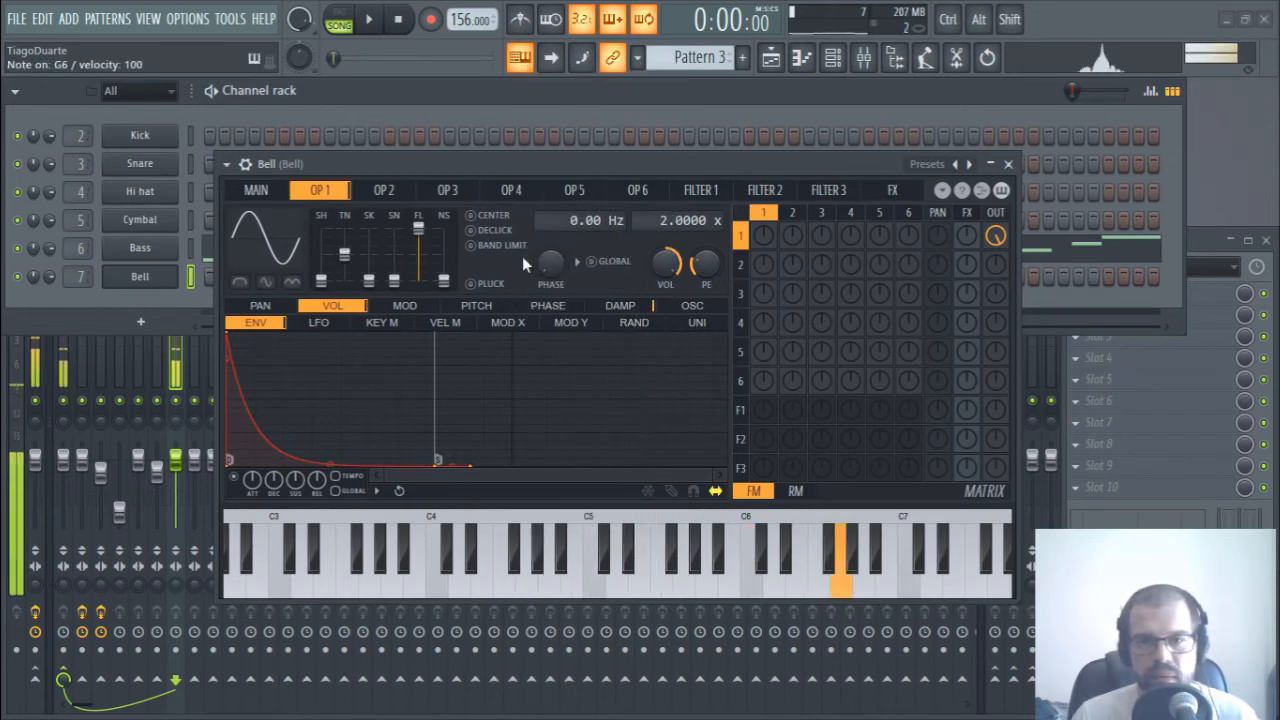
{"action": "key", "text": "q"}
{"action": "key", "text": "3"}
{"action": "key", "text": "q"}
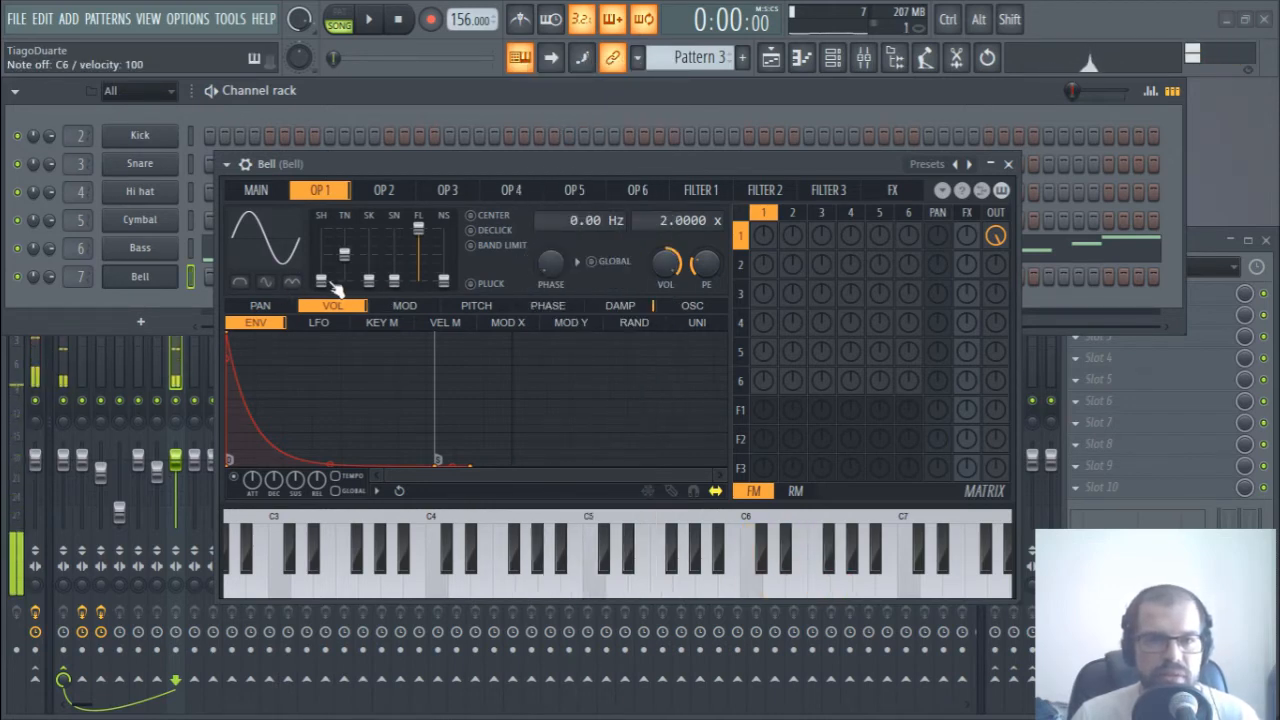
- Enable the second and third waveform modifiers on operator 1 to form a double-hump wave, and audition the notes
{"action": "left_click", "coordinate": [265, 281]}
{"action": "key", "text": "t"}
{"action": "key", "text": "r"}
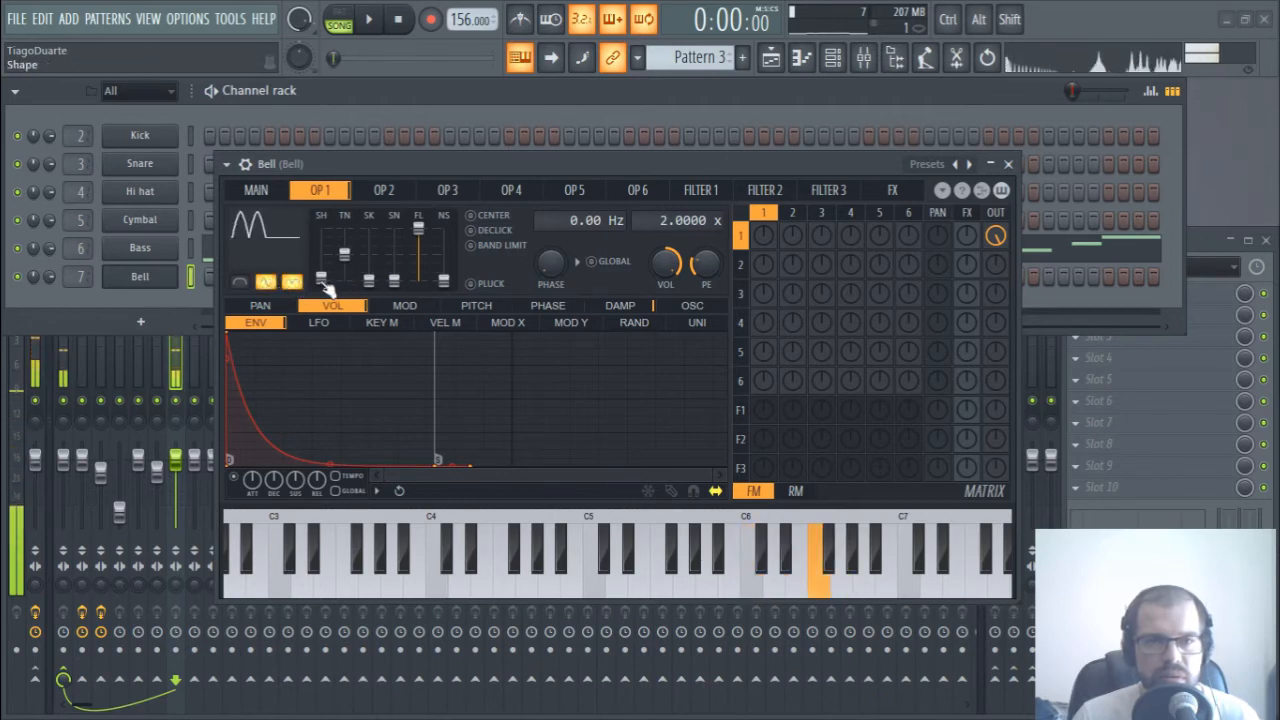
{"action": "key", "text": "t"}
{"action": "key", "text": "t"}
{"action": "key", "text": "r"}
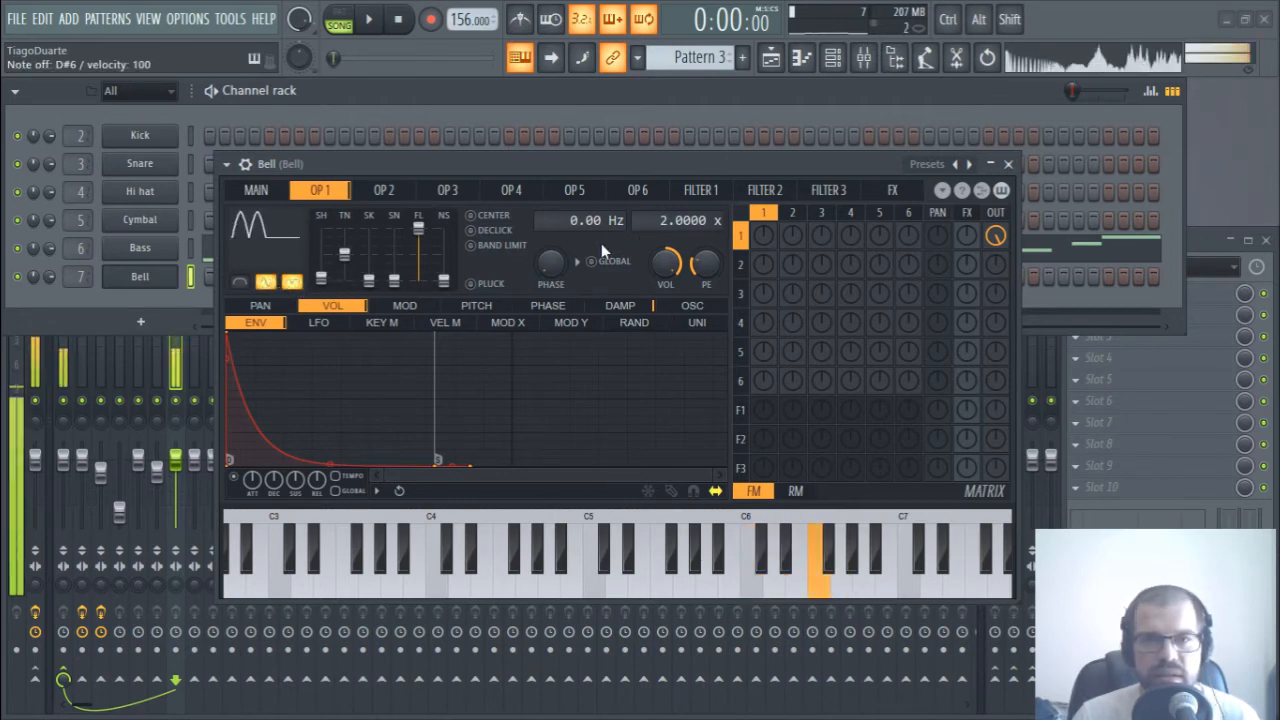
- Route operator 1 through Filter 1 to the output instead of directly, and audition the Bell
{"action": "key", "text": "q"}
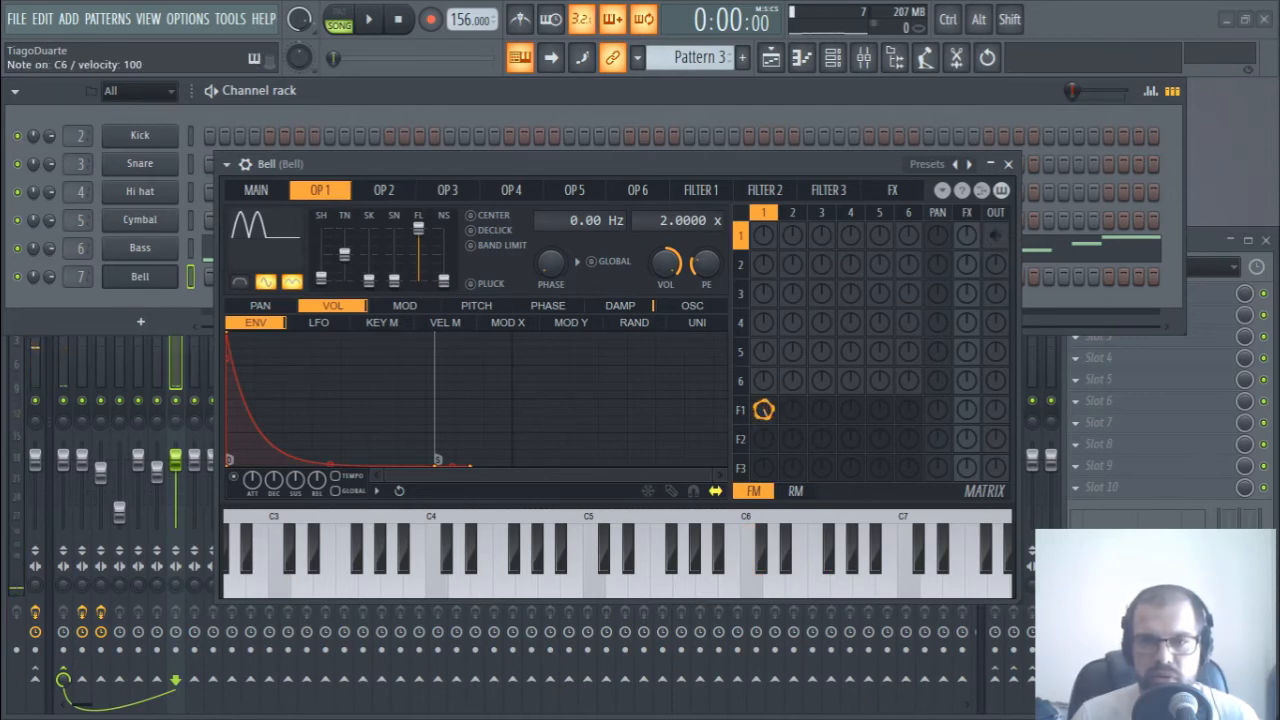
{"action": "key", "text": "r"}
{"action": "key", "text": "q"}
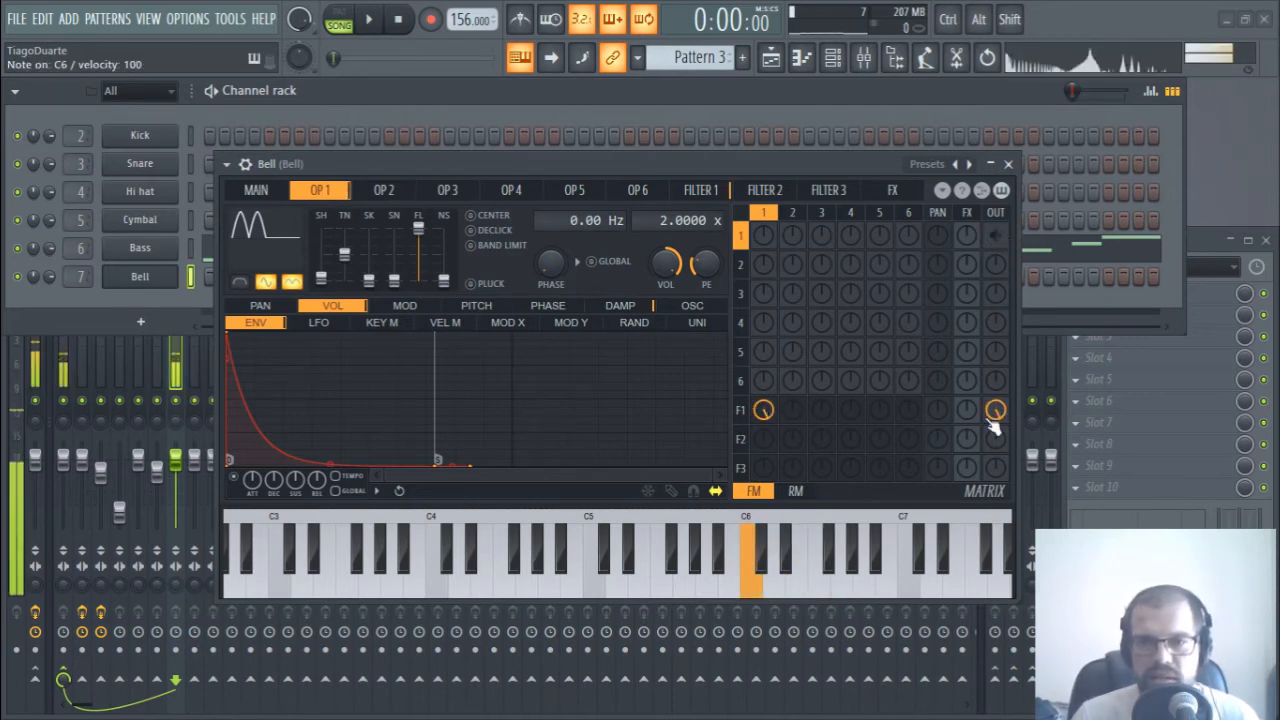
{"action": "key", "text": "3"}
{"action": "key", "text": "r"}
{"action": "key", "text": "t"}
{"action": "key", "text": "r"}
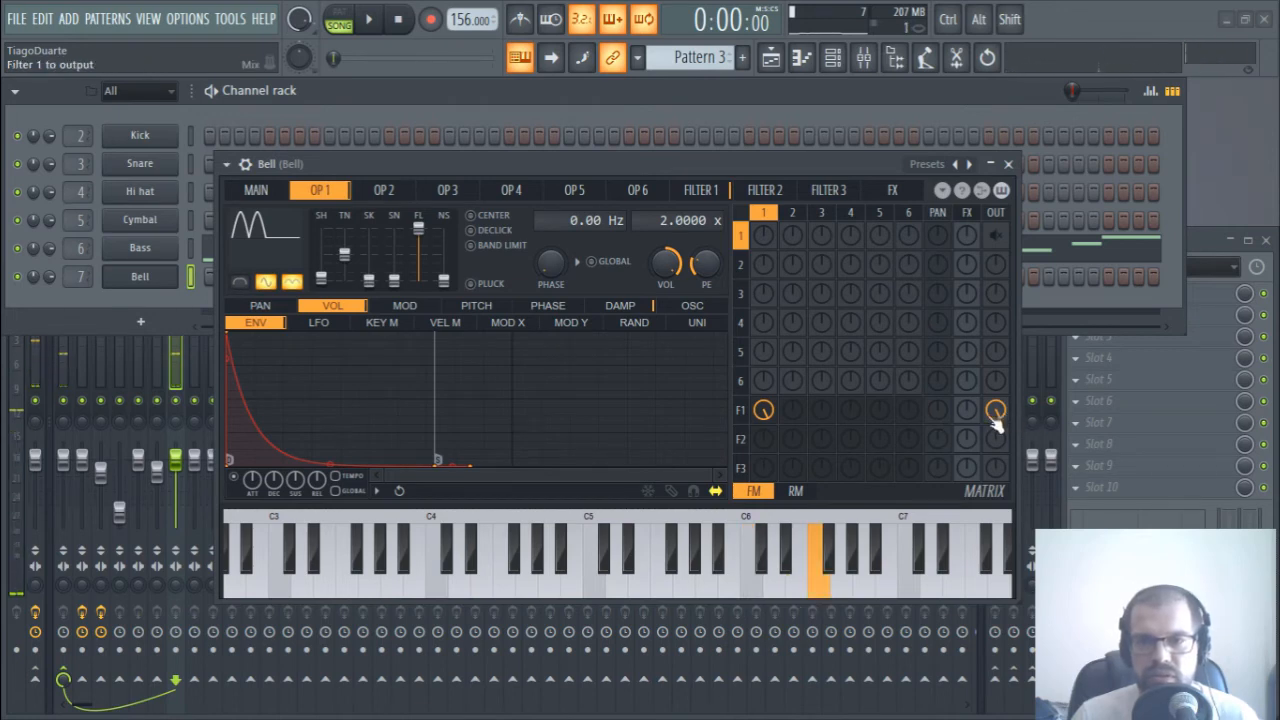
- Enable Filter 1's waveshaper, display its curve, and audition the Bell
{"action": "left_click", "coordinate": [716, 192]}
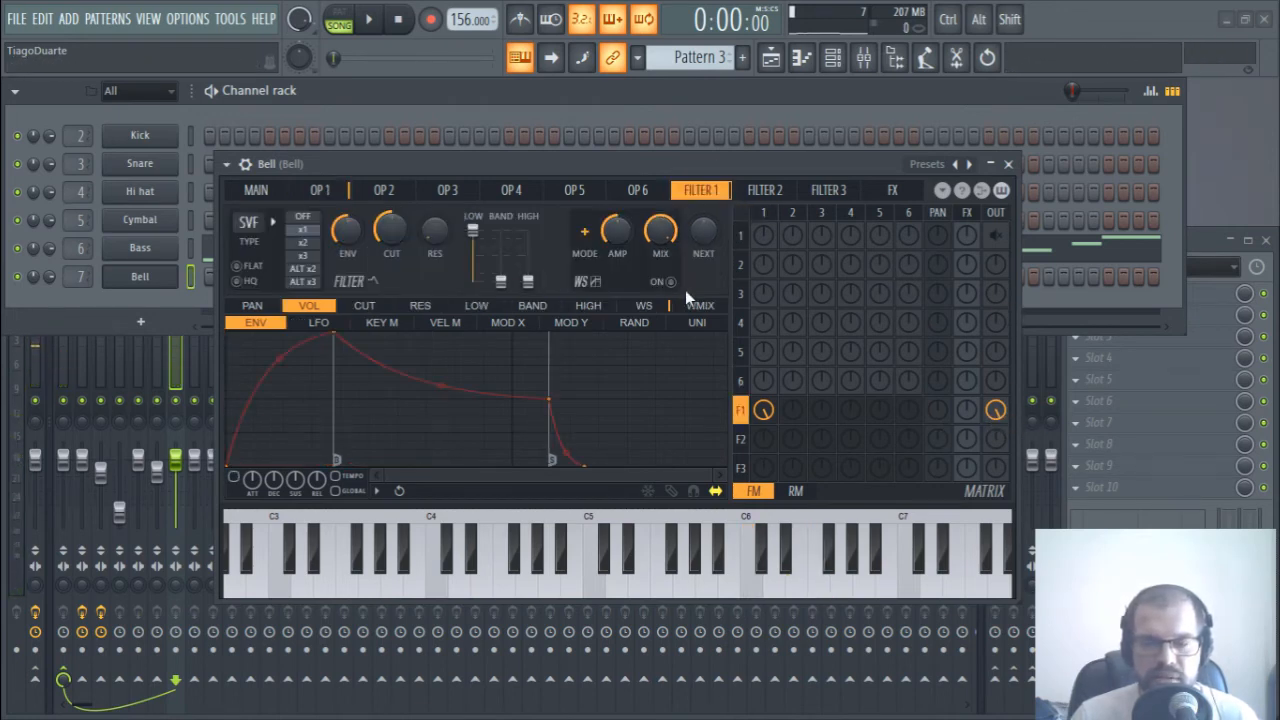
{"action": "key", "text": "q"}
{"action": "key", "text": "3"}
{"action": "left_click", "coordinate": [643, 305]}
{"action": "key", "text": "r"}
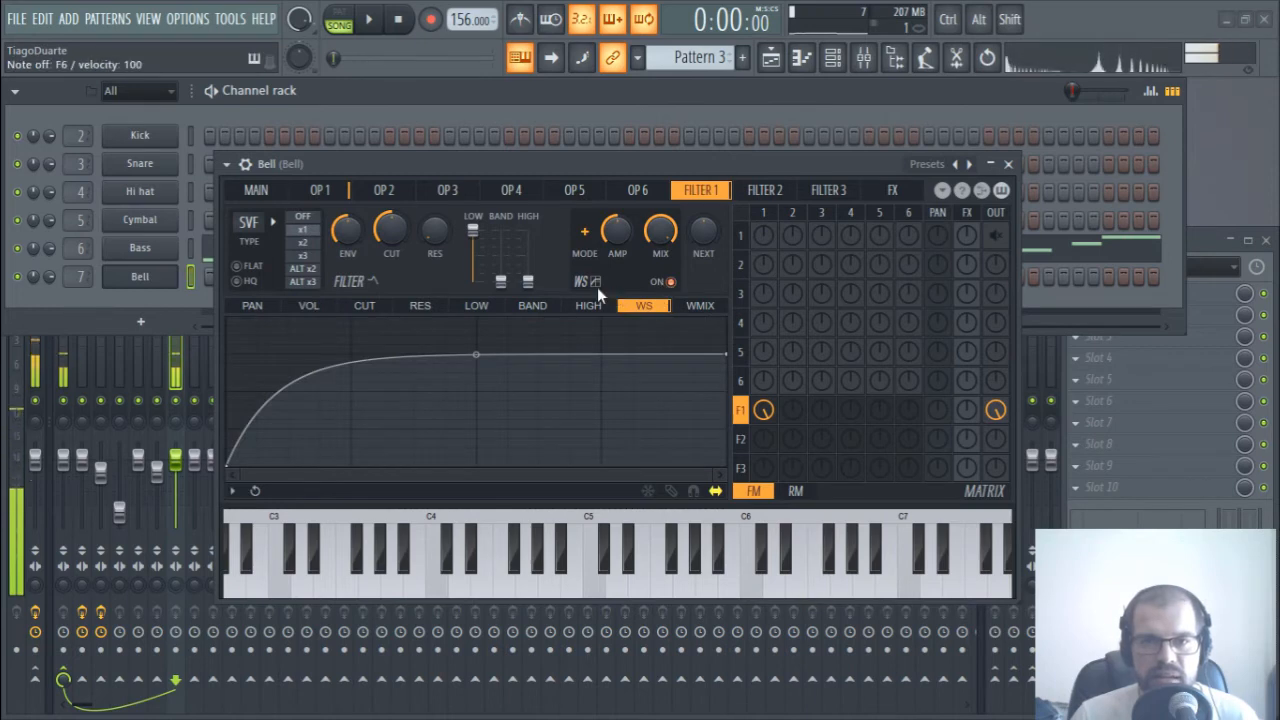
{"action": "key", "text": "3"}
- Soften the waveshaper curve to about 14% tension and reduce the waveshaper's amp amount
{"action": "left_click_drag", "start_coordinate": [476, 355], "coordinate": [476, 385]}
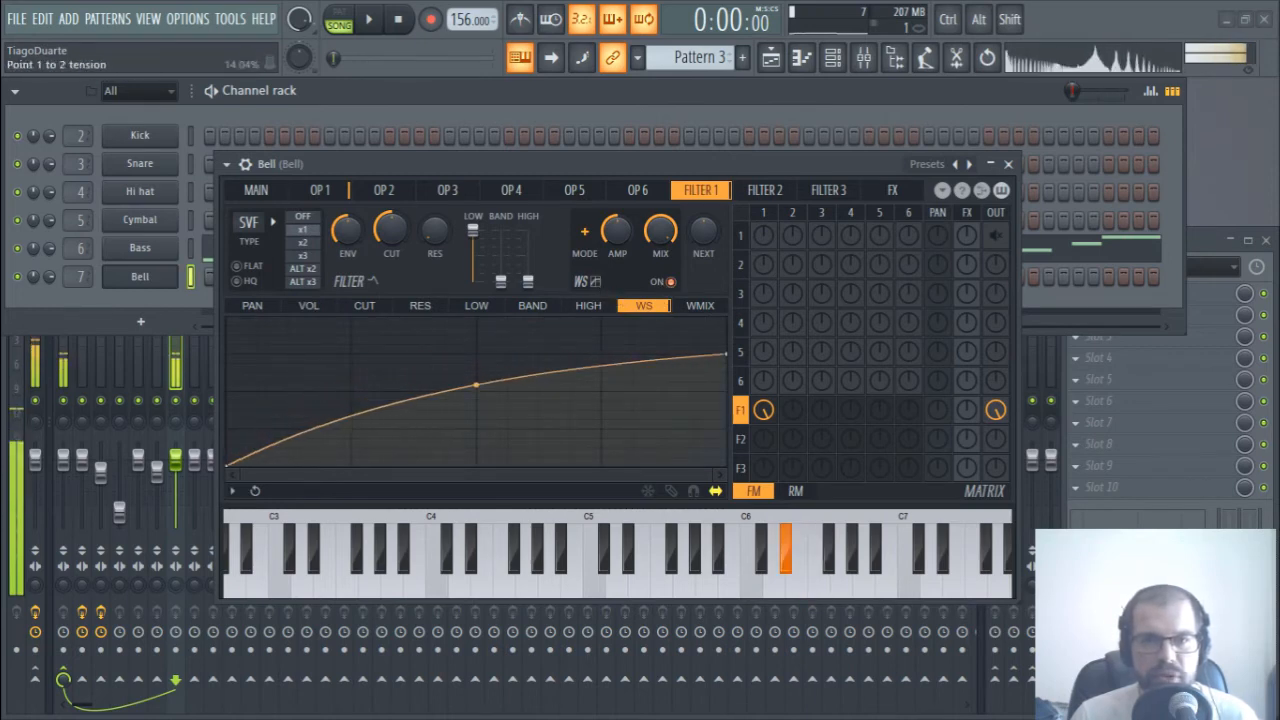
{"action": "key", "text": "q"}
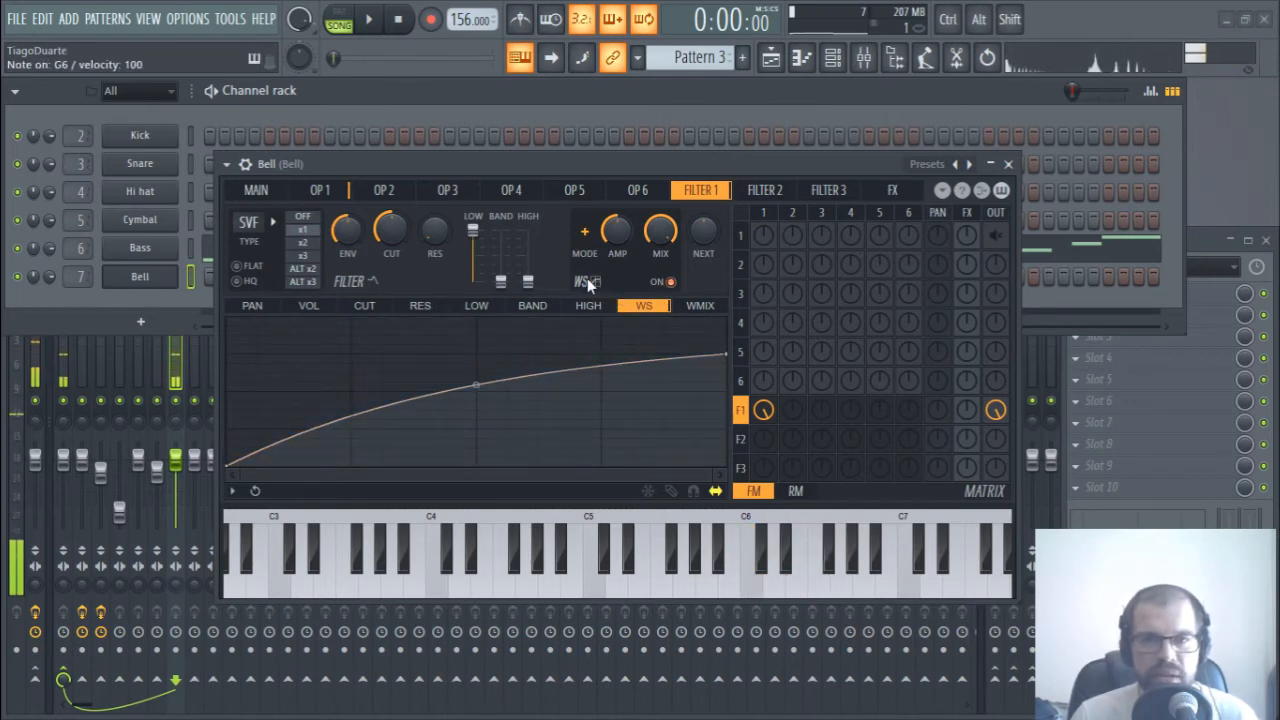
{"action": "left_click_drag", "start_coordinate": [617, 231], "coordinate": [617, 252]}
{"action": "key", "text": "t"}
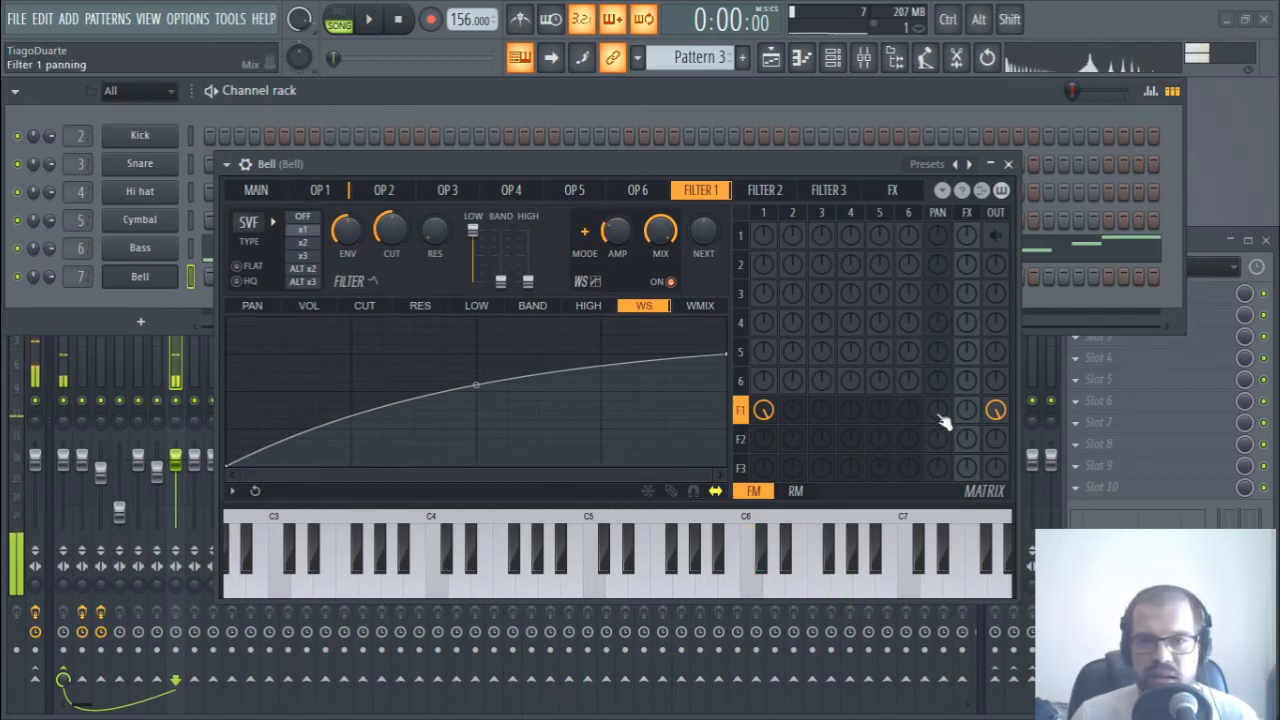
- Send Filter 1 to the effects section at about 82%
{"action": "mouse_move", "coordinate": [972, 421]}
{"action": "left_mouse_down"}
{"action": "mouse_move", "coordinate": [972, 395]}
{"action": "mouse_move", "coordinate": [967, 420]}
{"action": "left_mouse_up"}
{"action": "key", "text": "q"}
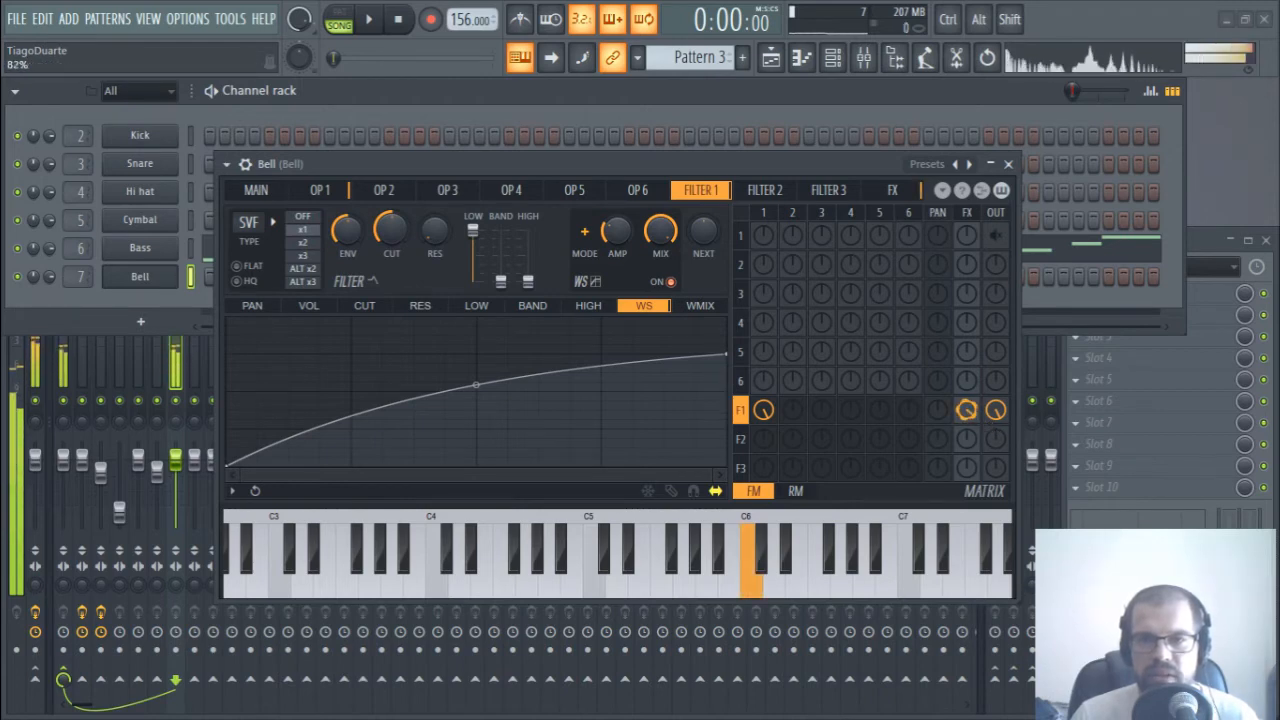
- Enable the first delay in the Bell's effects section and audition the sound
{"action": "left_click", "coordinate": [892, 190]}
{"action": "key", "text": "t"}
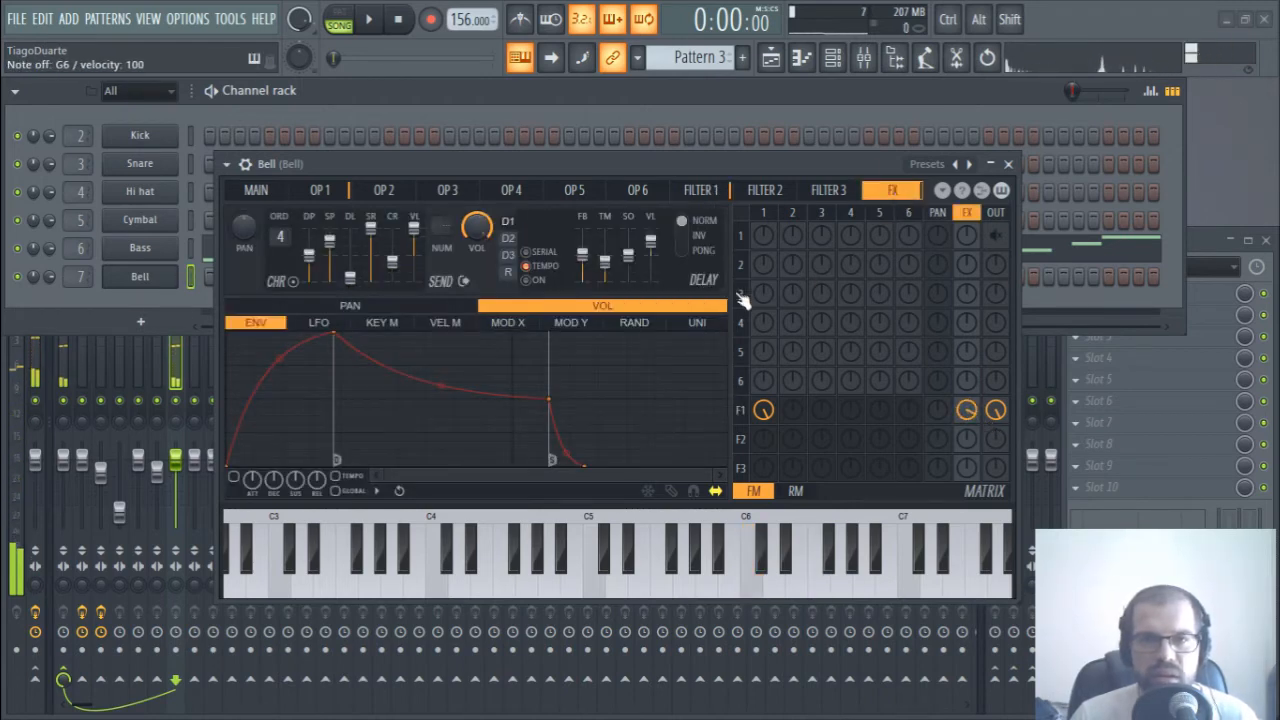
{"action": "key", "text": "3"}
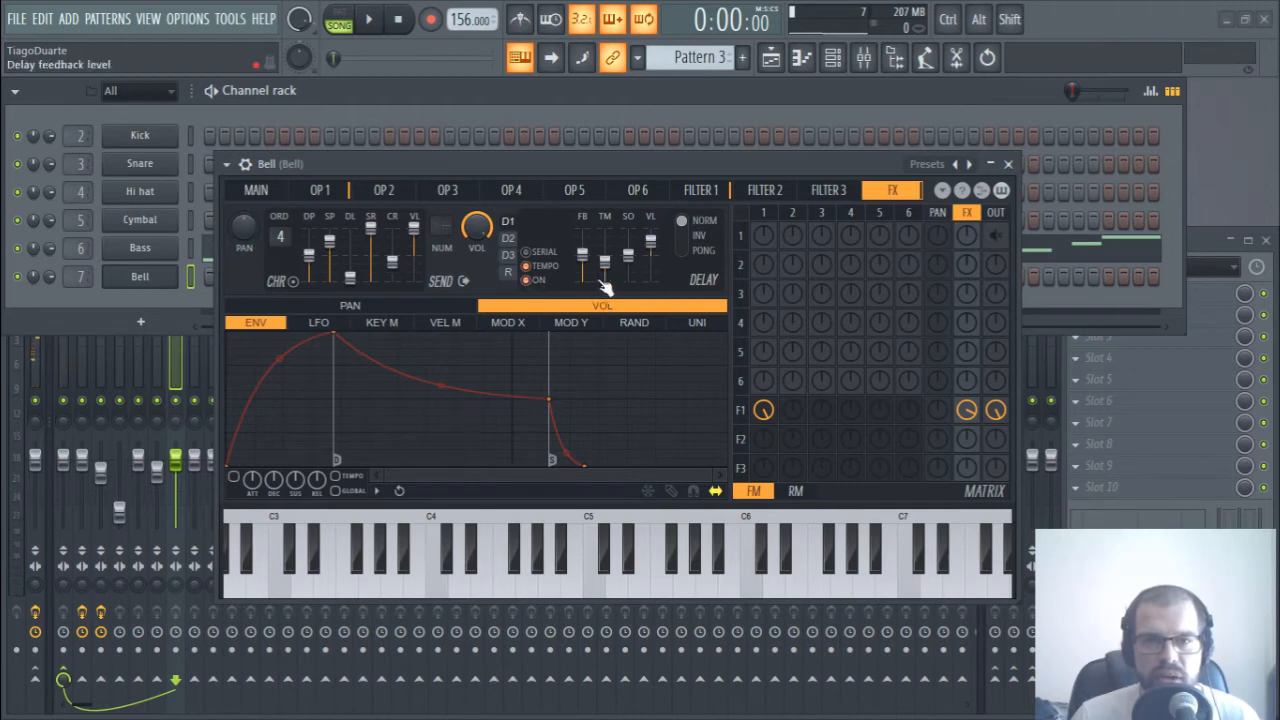
{"action": "key", "text": "q"}
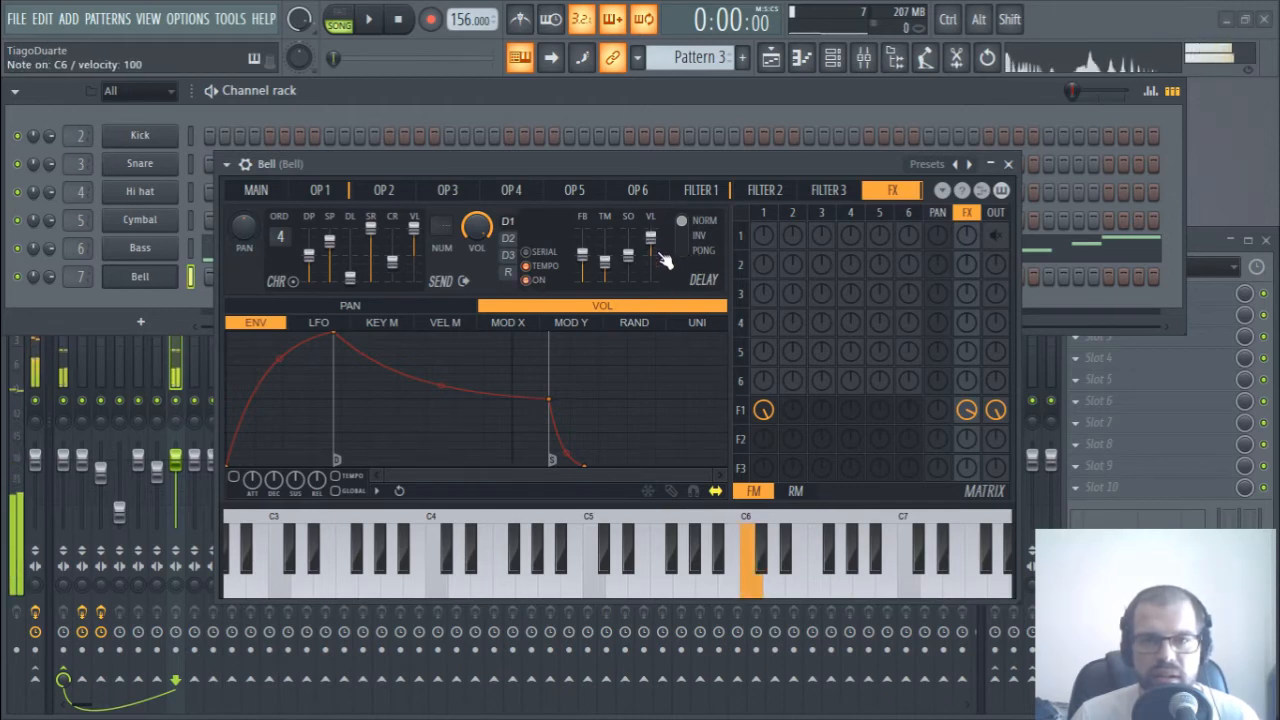
- Enable the Bell's reverb, raise its volume level slightly, and audition the sound
{"action": "left_click", "coordinate": [508, 271]}
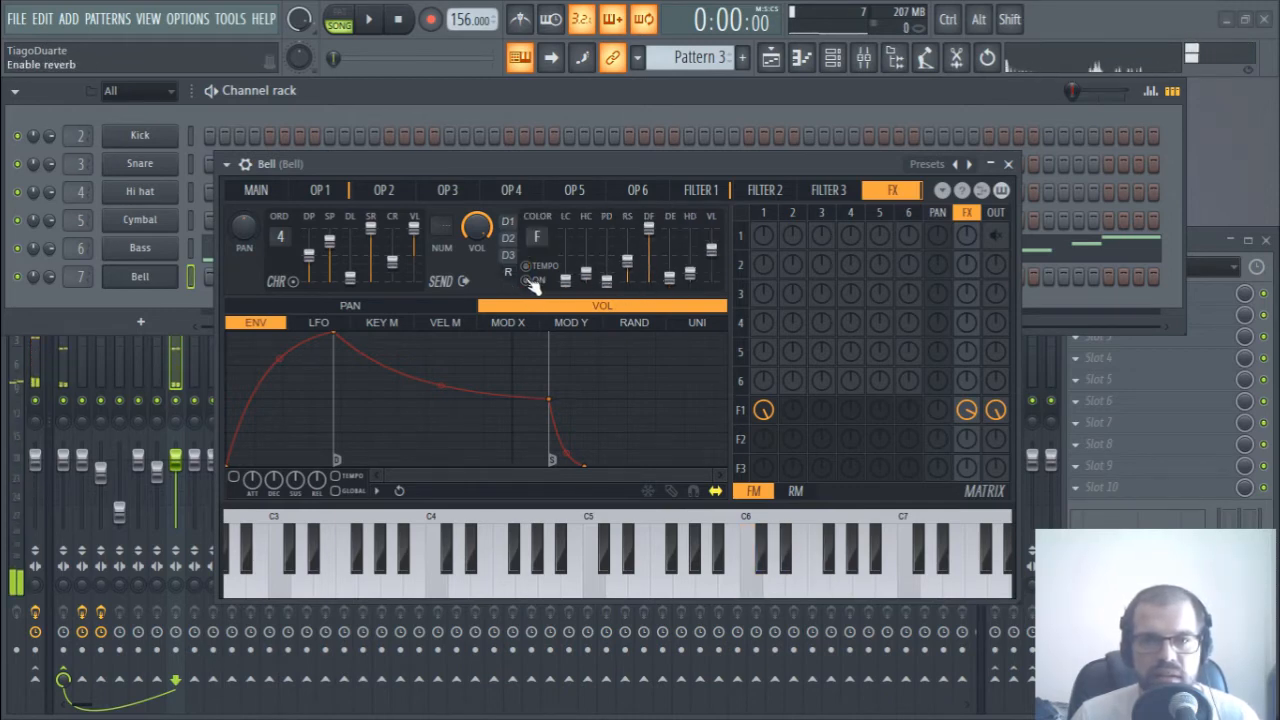
{"action": "left_click_drag", "start_coordinate": [715, 276], "coordinate": [715, 268]}
{"action": "key", "text": "t"}
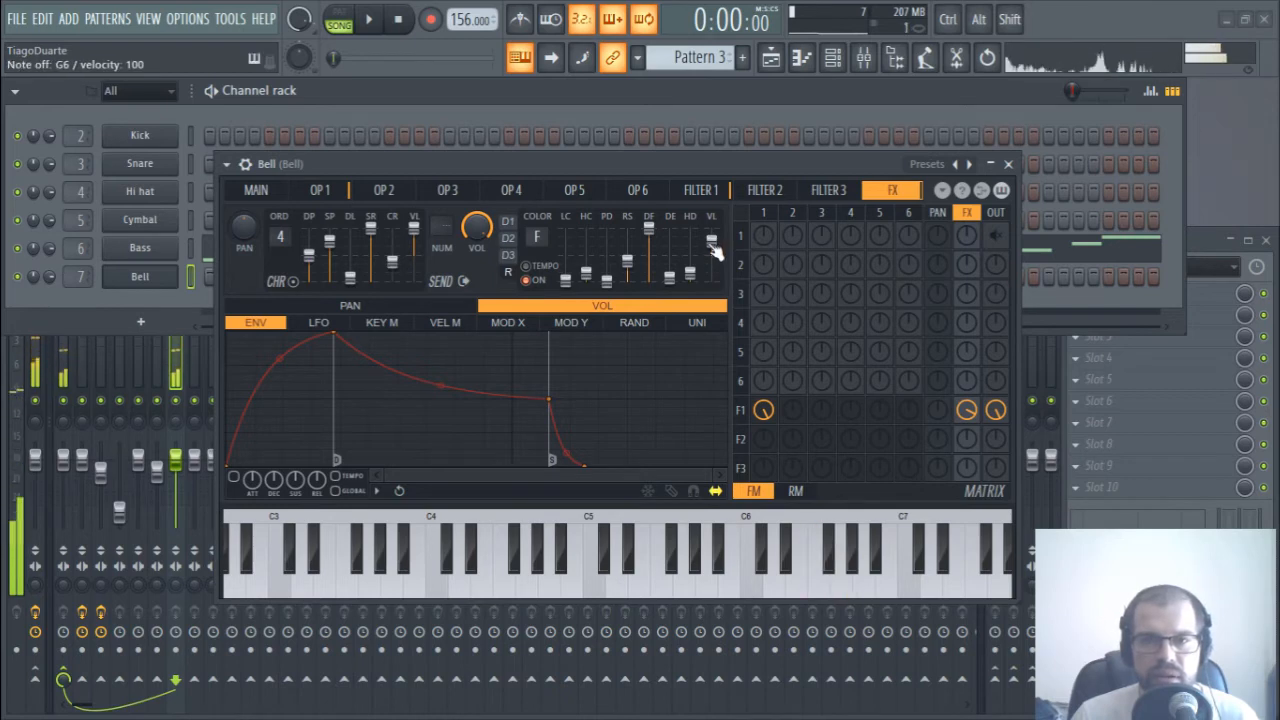
{"action": "key", "text": "3"}
{"action": "key", "text": "q"}
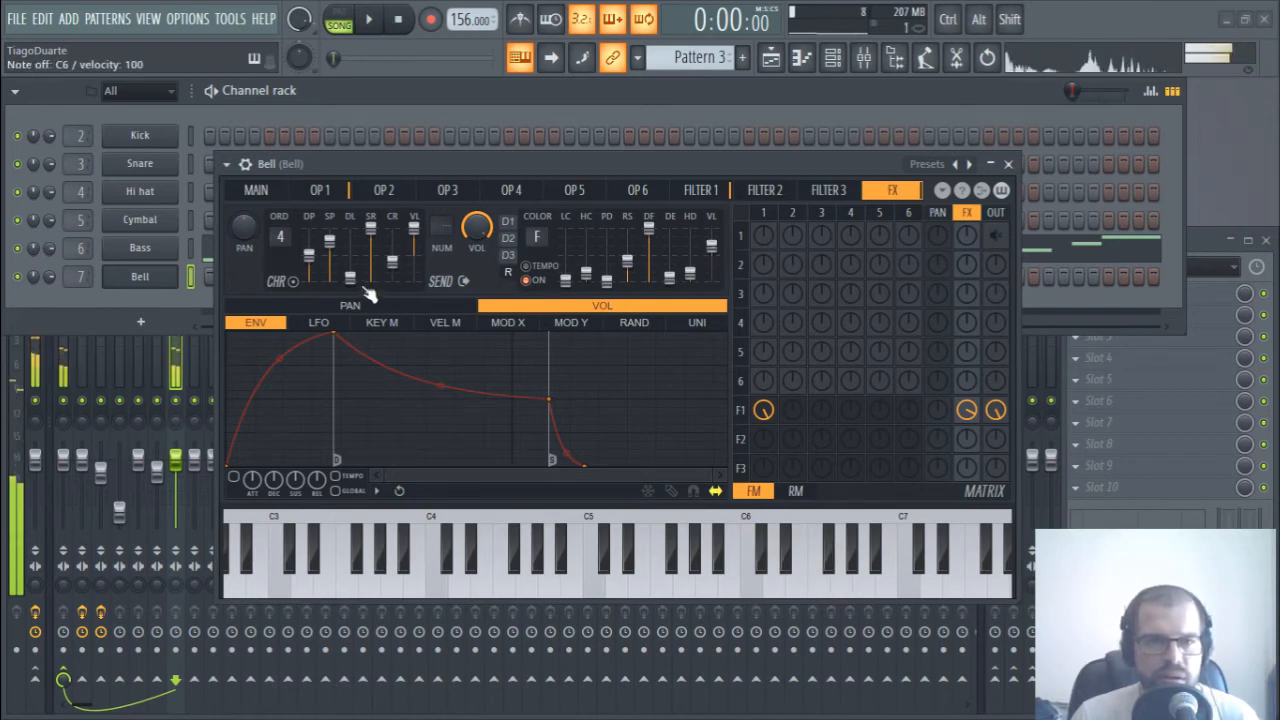
- Lower the Bell's chorus volume level slightly and audition the sound
{"action": "key", "text": "q"}
{"action": "left_click_drag", "start_coordinate": [415, 233], "coordinate": [415, 238]}
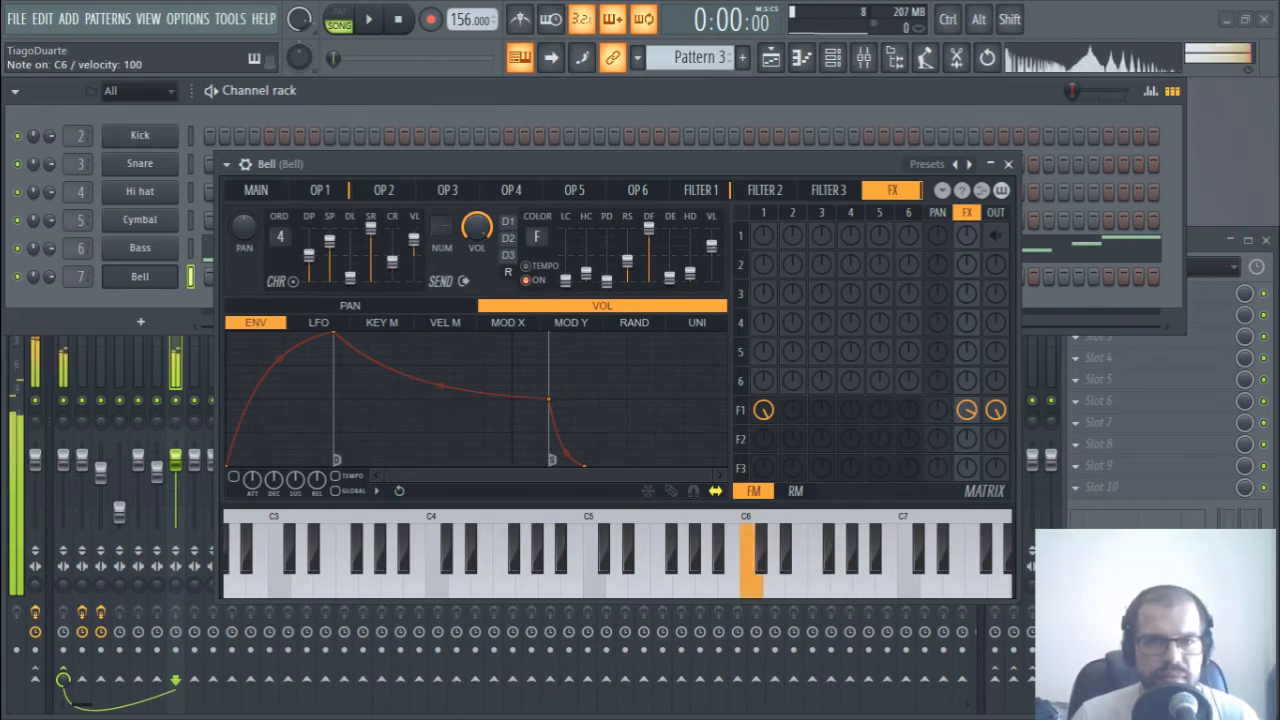
{"action": "key", "text": "q"}
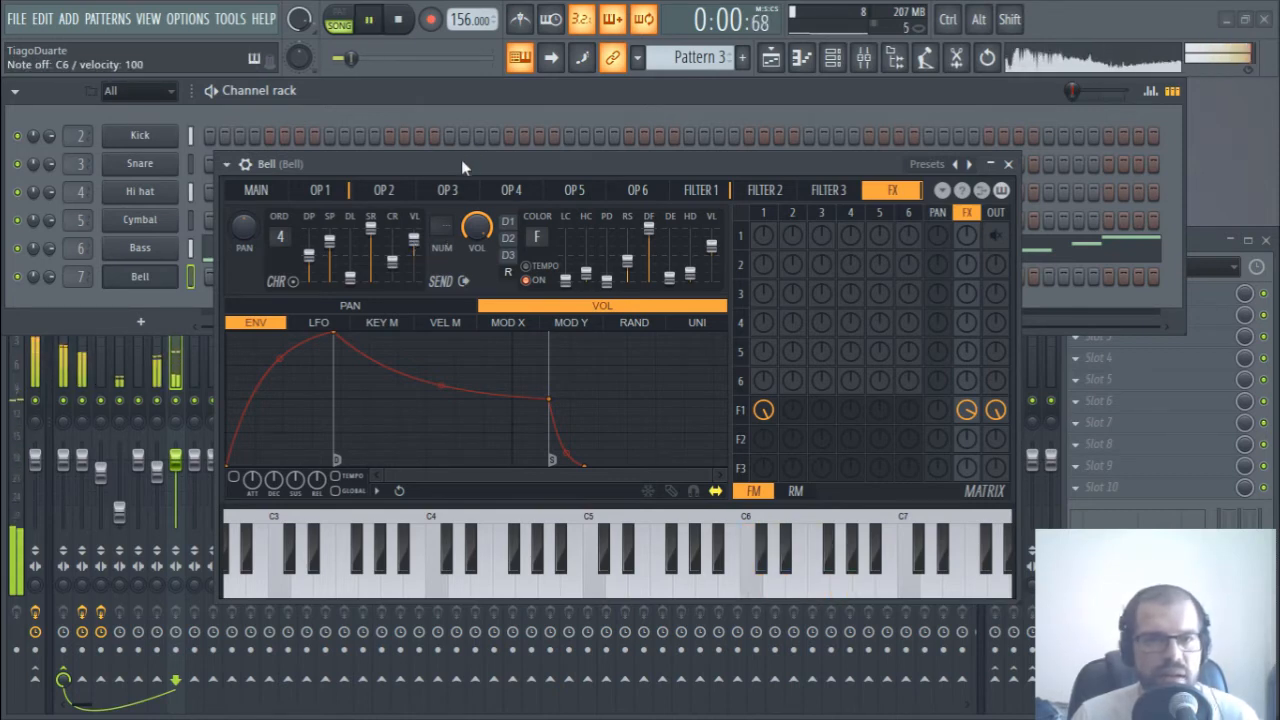
- Close the Bell's synth window, open the Bell channel's piano roll around C6, and play the song
{"action": "left_click", "coordinate": [1008, 164]}
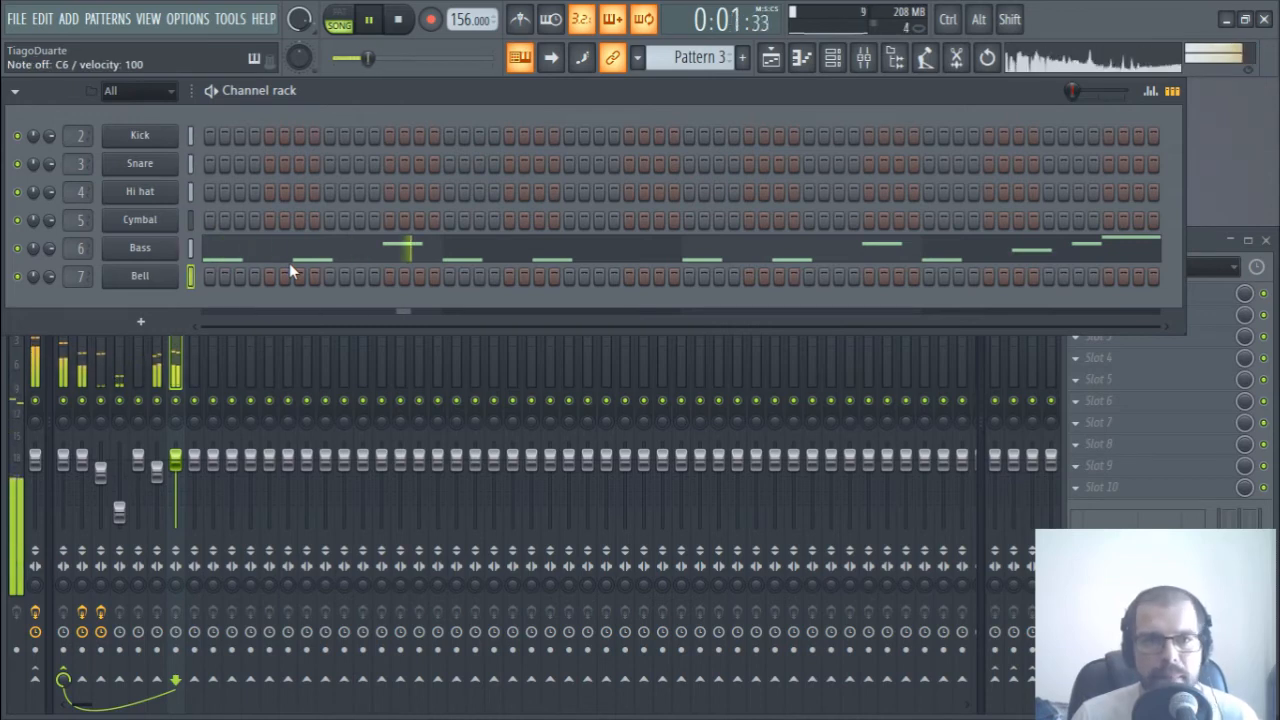
{"action": "key", "text": "space"}
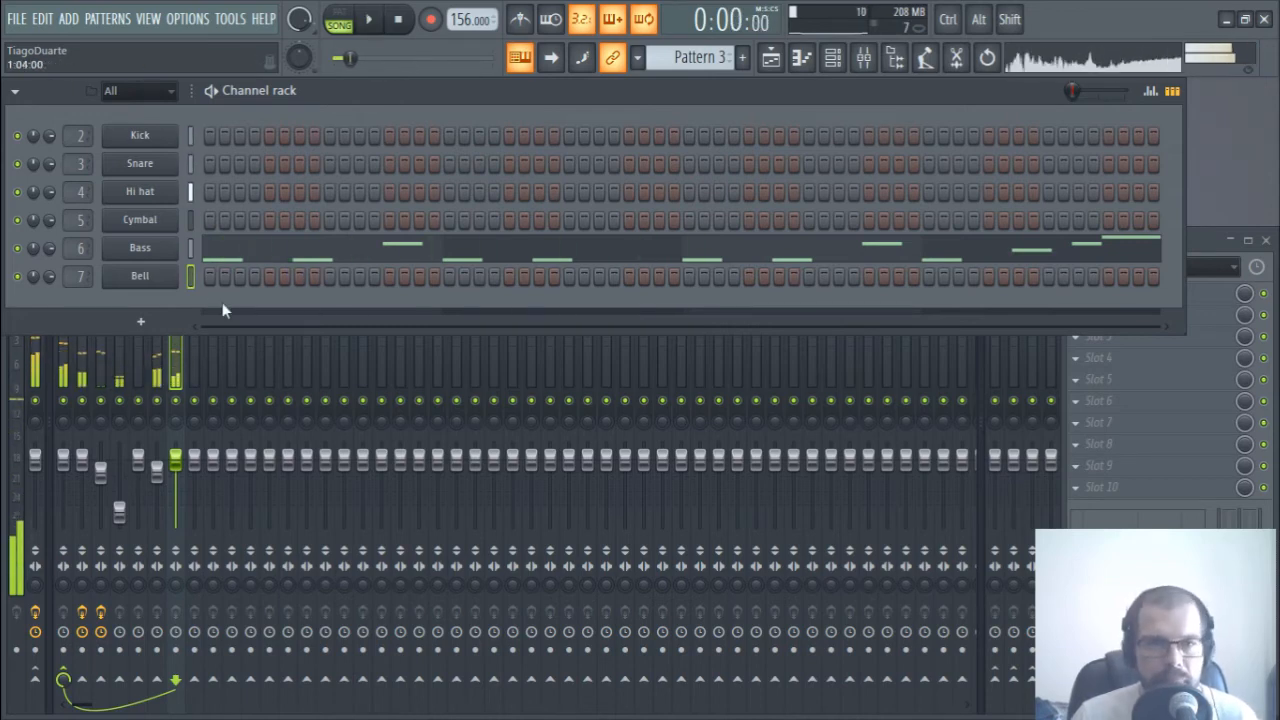
{"action": "right_click", "coordinate": [184, 276]}
{"action": "left_click", "coordinate": [241, 282]}
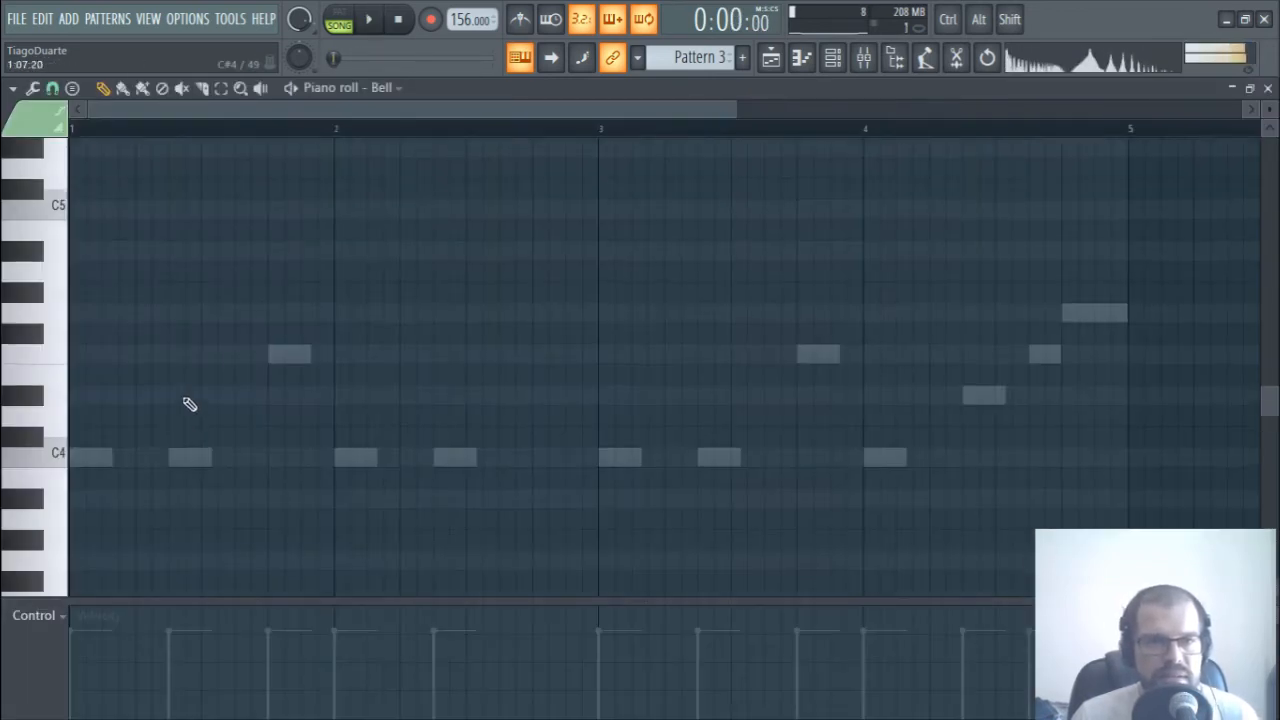
{"action": "scroll", "coordinate": [183, 400], "scroll_direction": "up", "scroll_amount": 6}
{"action": "key", "text": "space"}
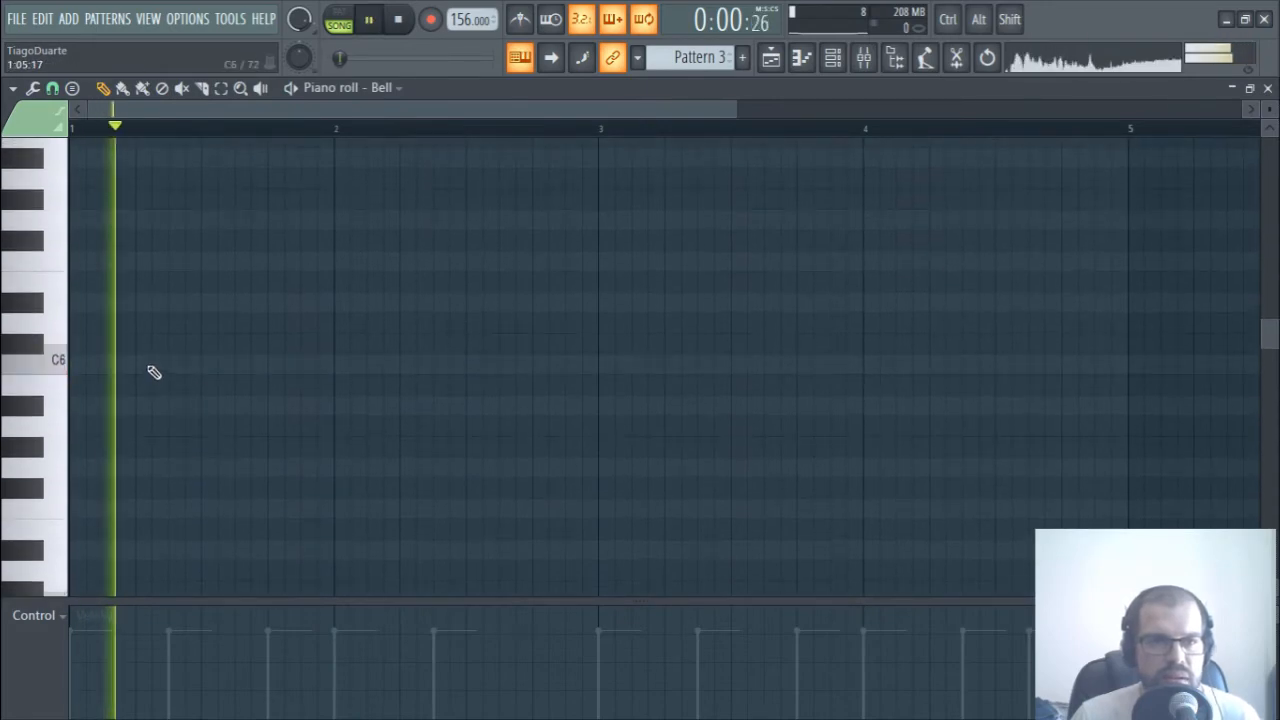
- Place four three-step C6 notes on steps 5 and 13 of bars 1 and 2 in the Bell pattern
{"action": "left_click", "coordinate": [139, 363]}
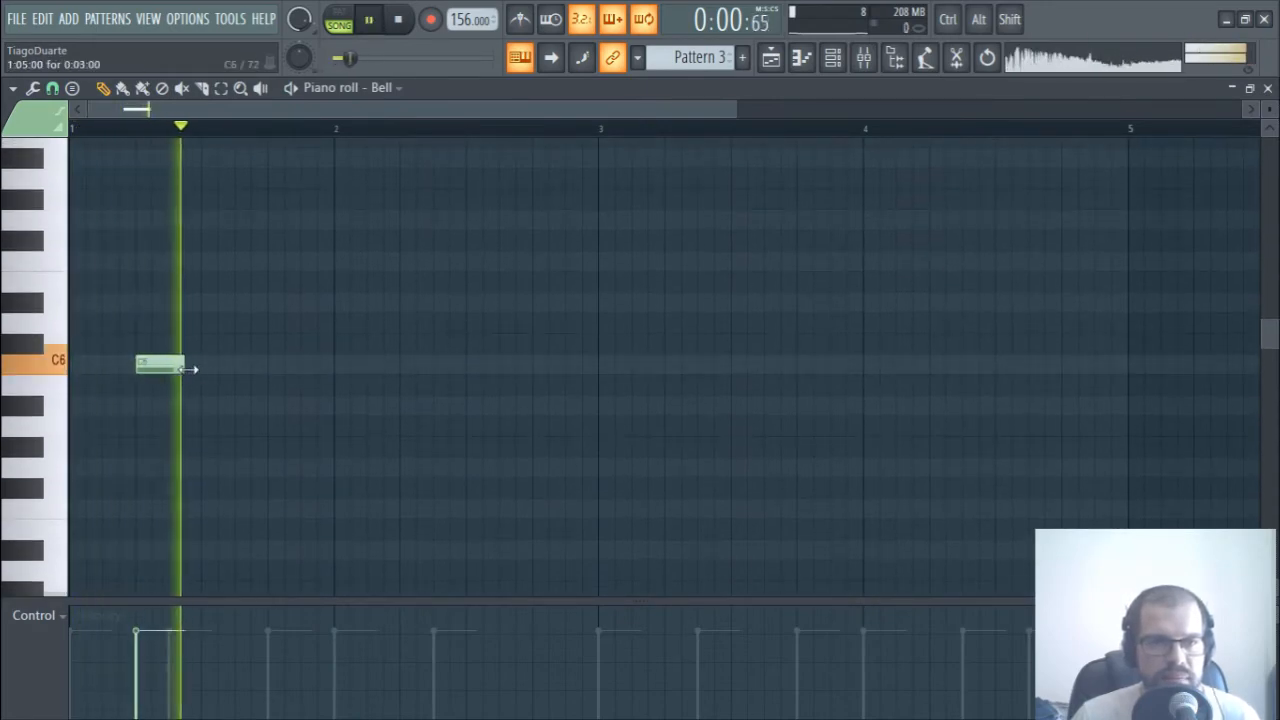
{"action": "key", "text": "space"}
{"action": "left_click", "coordinate": [284, 364]}
{"action": "key", "text": "space"}
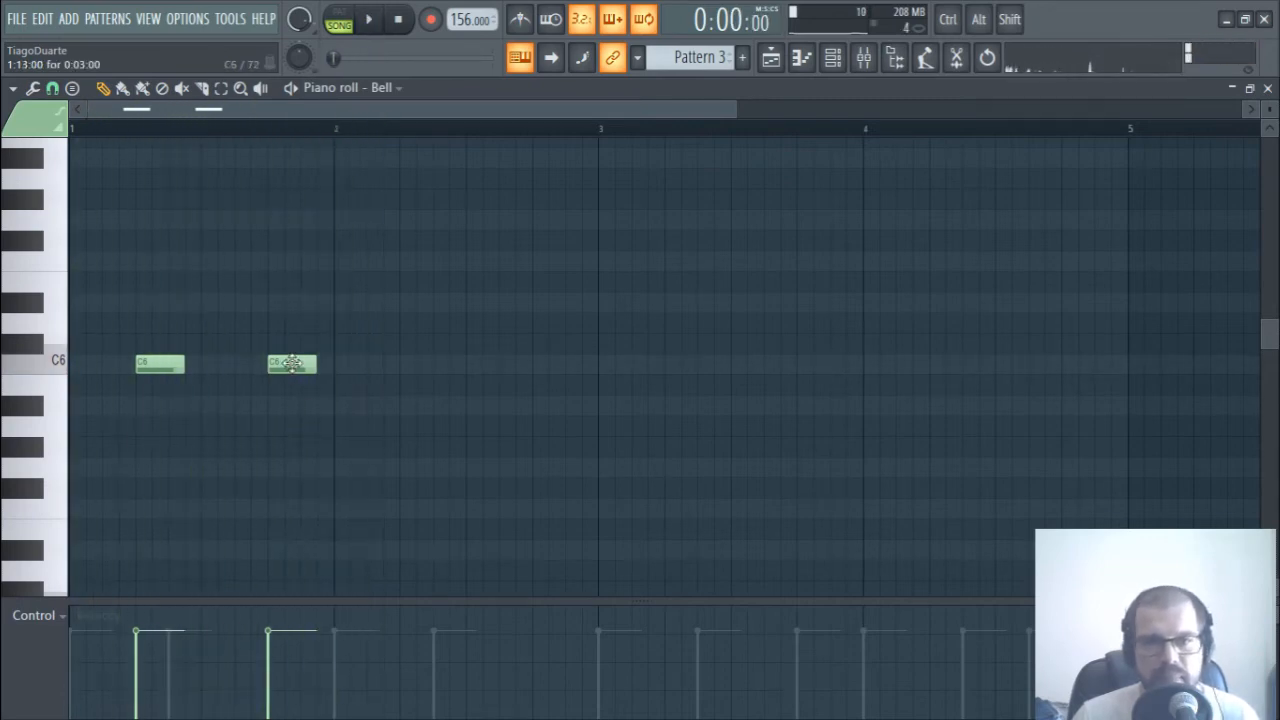
{"action": "mouse_move", "coordinate": [295, 364]}
{"action": "left_mouse_down"}
{"action": "mouse_move", "coordinate": [327, 364]}
{"action": "mouse_move", "coordinate": [295, 369]}
{"action": "left_mouse_up"}
{"action": "key", "text": "space"}
{"action": "left_click", "coordinate": [412, 366]}
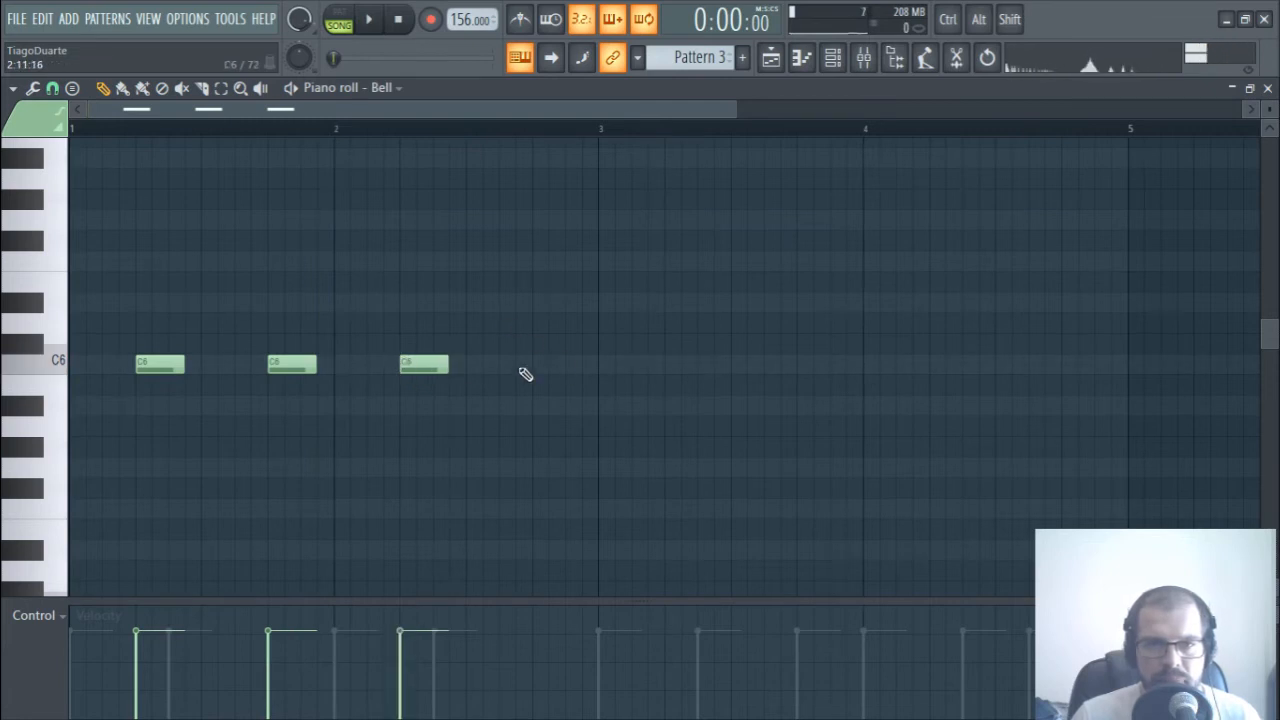
{"action": "left_click", "coordinate": [524, 364]}
- Add a run of one-step notes G6, F6, D#6 and F6 on steps 9 to 12 of bar 2, and play it back
{"action": "left_click", "coordinate": [467, 217]}
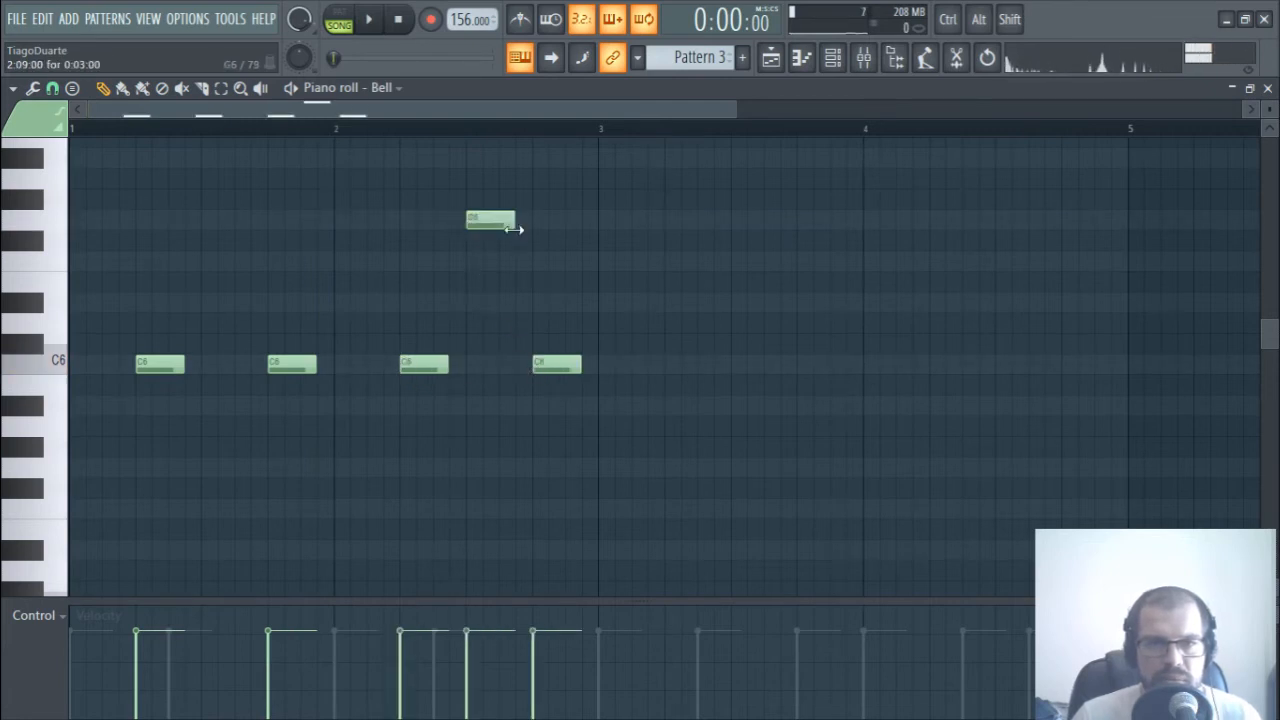
{"action": "left_click", "coordinate": [500, 304]}
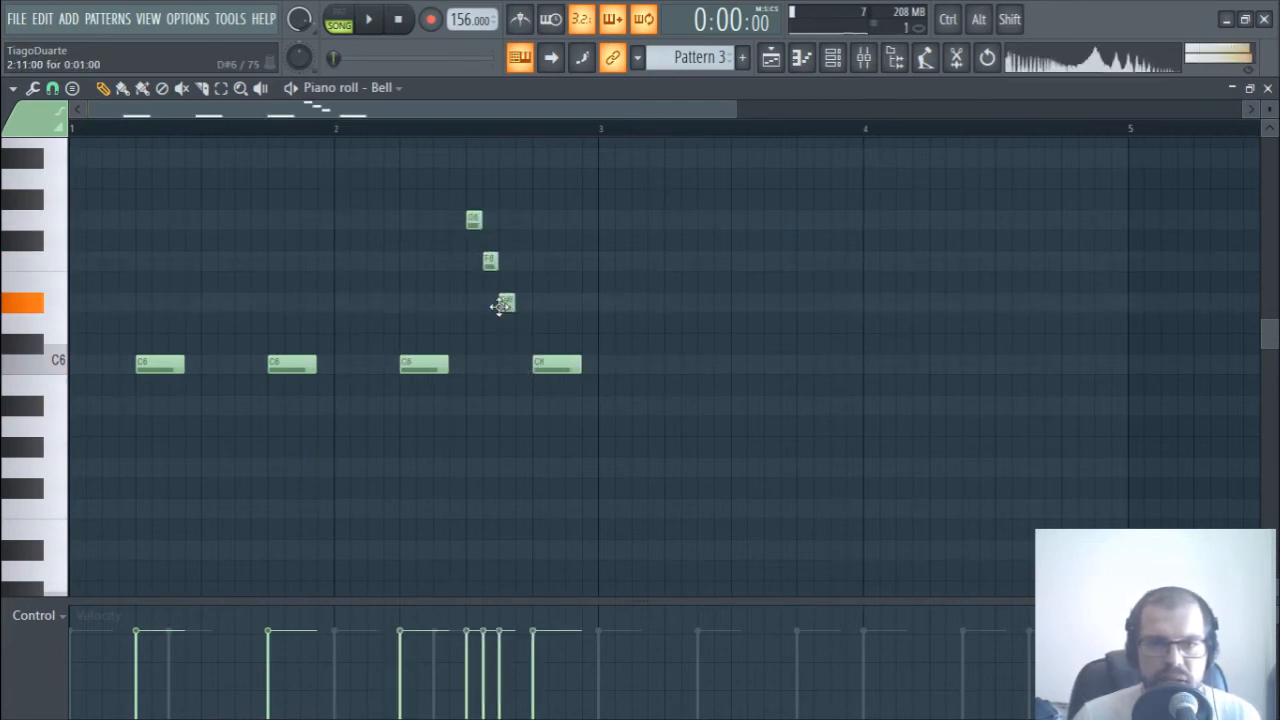
{"action": "left_click_drag", "start_coordinate": [452, 172], "coordinate": [518, 292]}
{"action": "left_click", "coordinate": [674, 297]}
{"action": "key", "text": "space"}
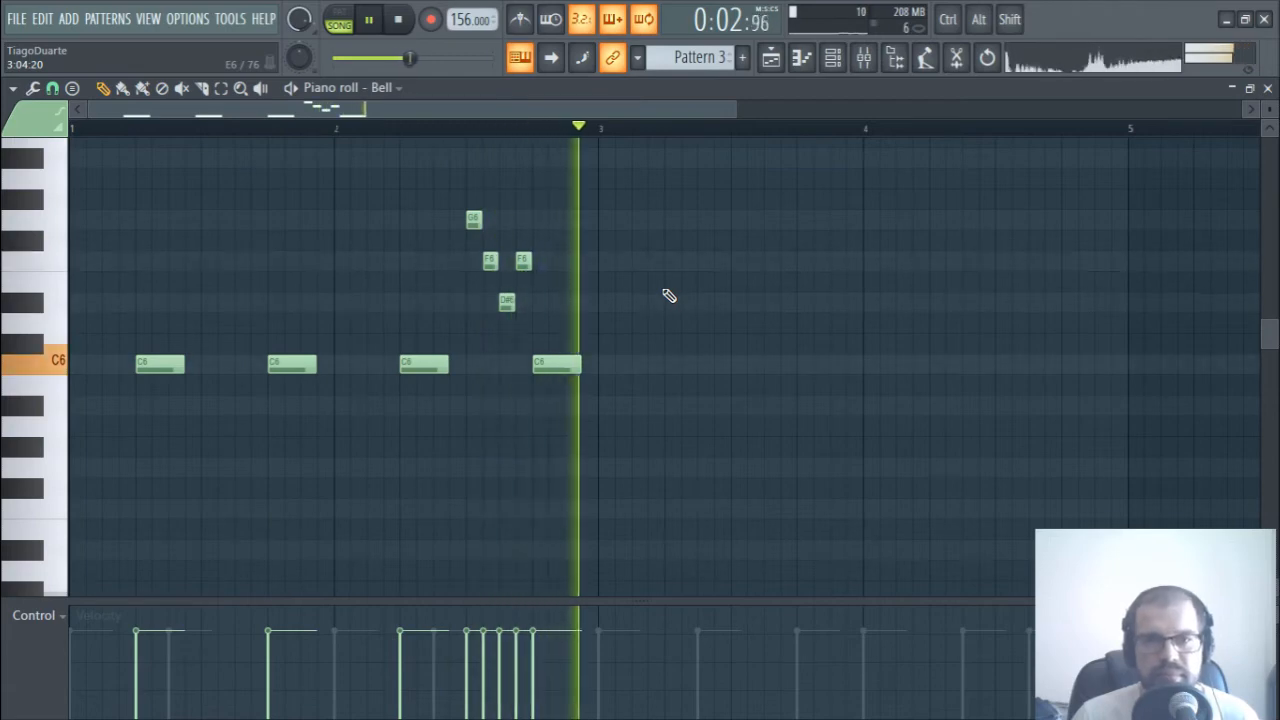
- Lower the velocities of the four short bar 2 notes to varying levels, with G6 softest, and play it back
{"action": "scroll", "coordinate": [566, 374], "scroll_direction": "up", "scroll_amount": 2}
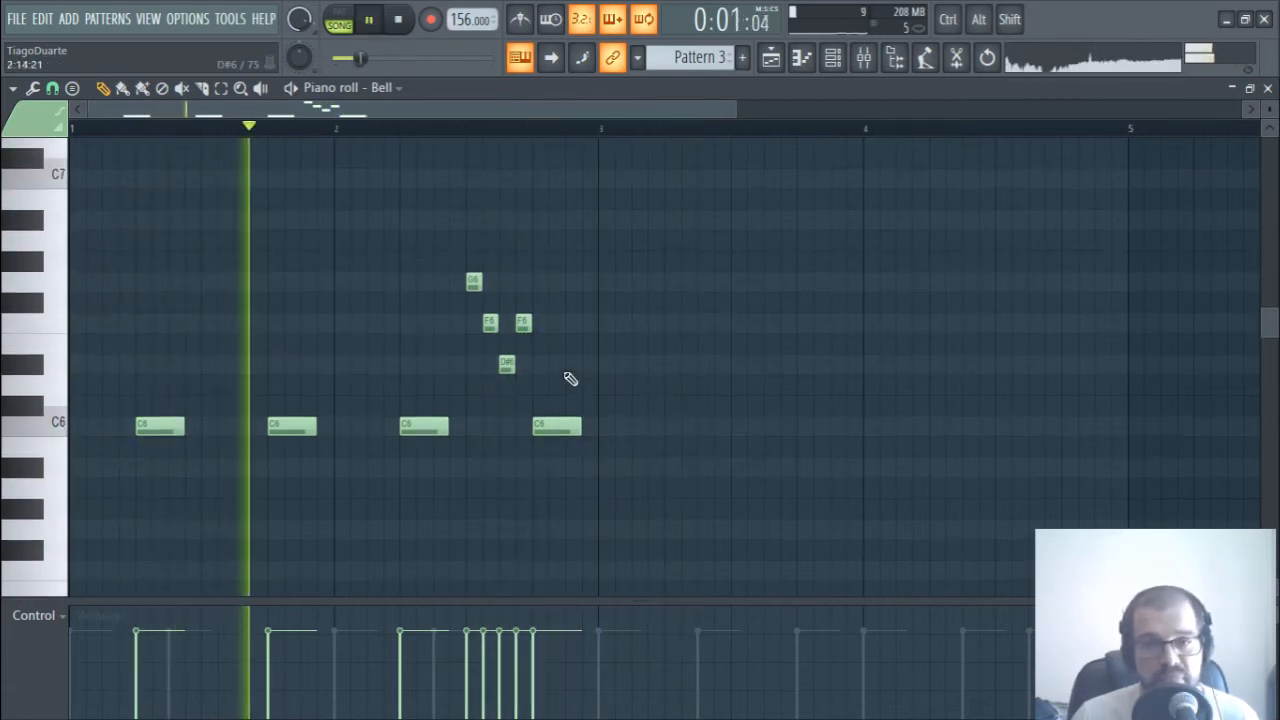
{"action": "mouse_move", "coordinate": [471, 694]}
{"action": "left_mouse_down"}
{"action": "mouse_move", "coordinate": [491, 680]}
{"action": "mouse_move", "coordinate": [506, 693]}
{"action": "mouse_move", "coordinate": [508, 652]}
{"action": "left_mouse_up"}
{"action": "key", "text": "space"}
{"action": "key", "text": "space"}
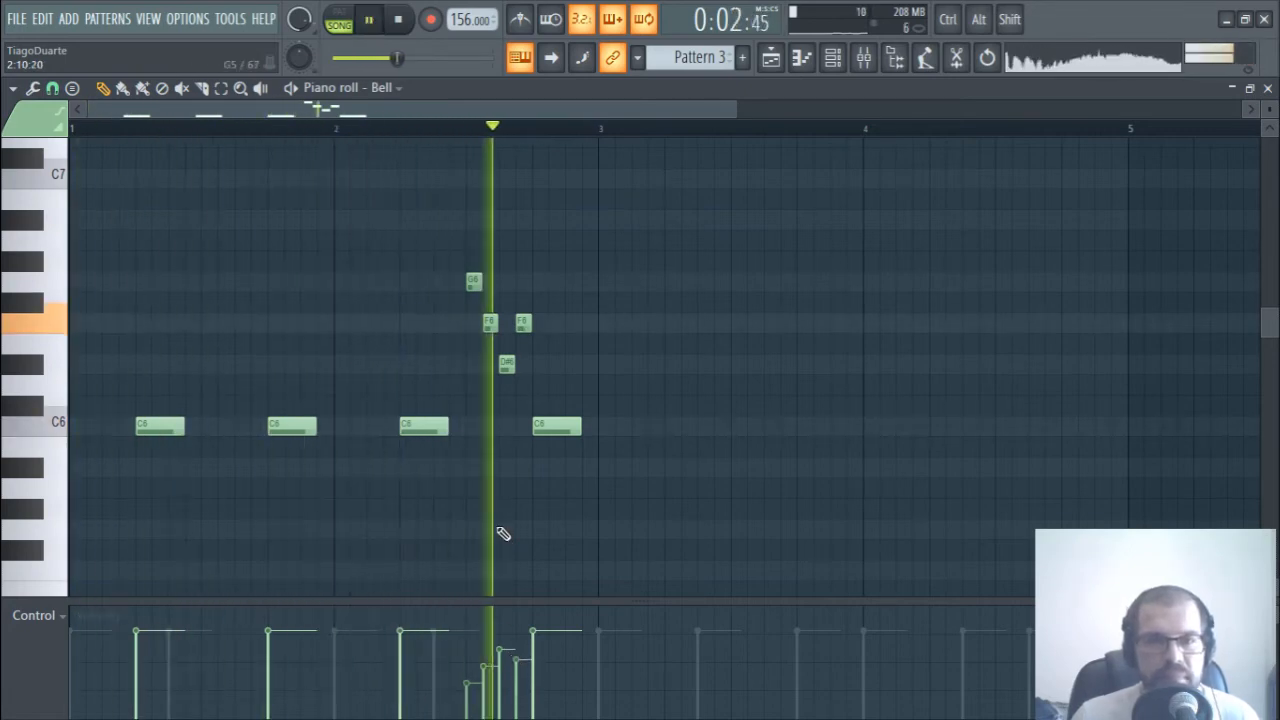
- Duplicate all the Bell notes of bars 1 and 2 into bars 3 and 4
{"action": "left_click_drag", "start_coordinate": [631, 187], "coordinate": [29, 502]}
{"action": "left_click_drag", "start_coordinate": [150, 428], "coordinate": [680, 438]}
{"action": "left_click", "coordinate": [704, 505], "text": "ctrl"}
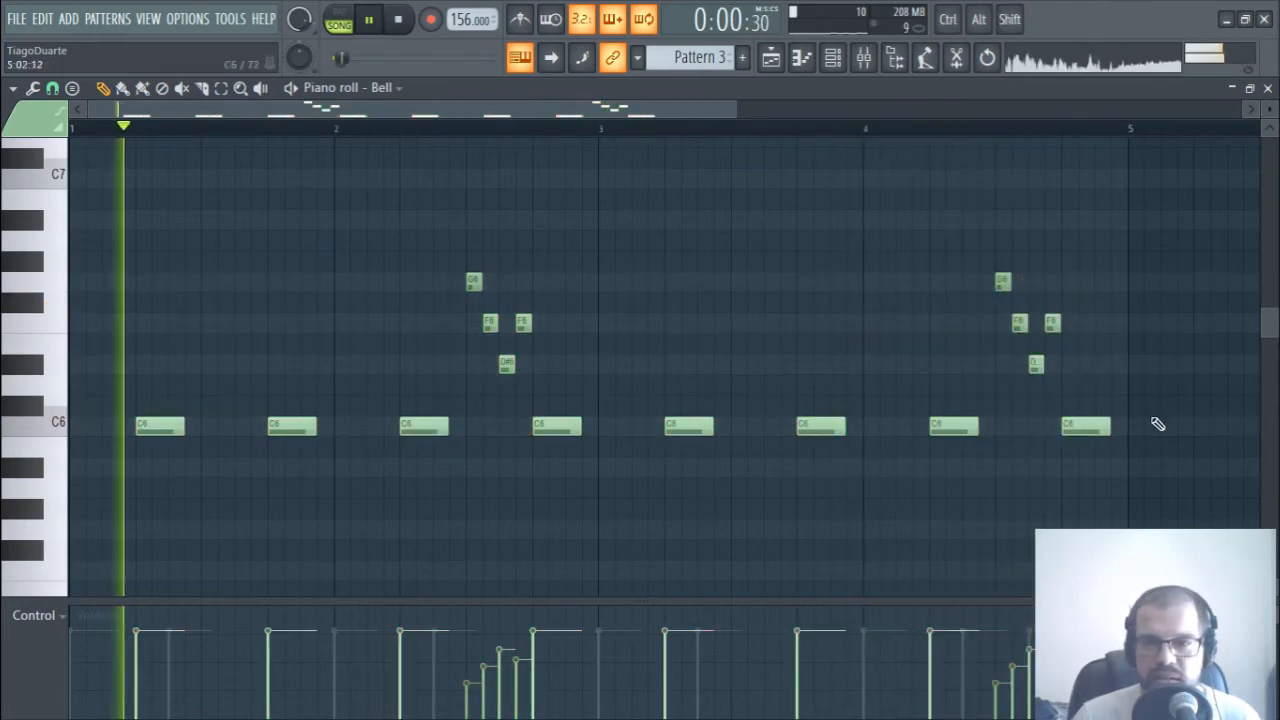
- Place one-step D#4, F4 and G4 notes in bar 4 at the starts of the last three ghosted bass notes
{"action": "scroll", "coordinate": [1082, 425], "scroll_direction": "up", "scroll_amount": 3}
{"action": "scroll", "coordinate": [800, 420], "scroll_direction": "down", "scroll_amount": 8}
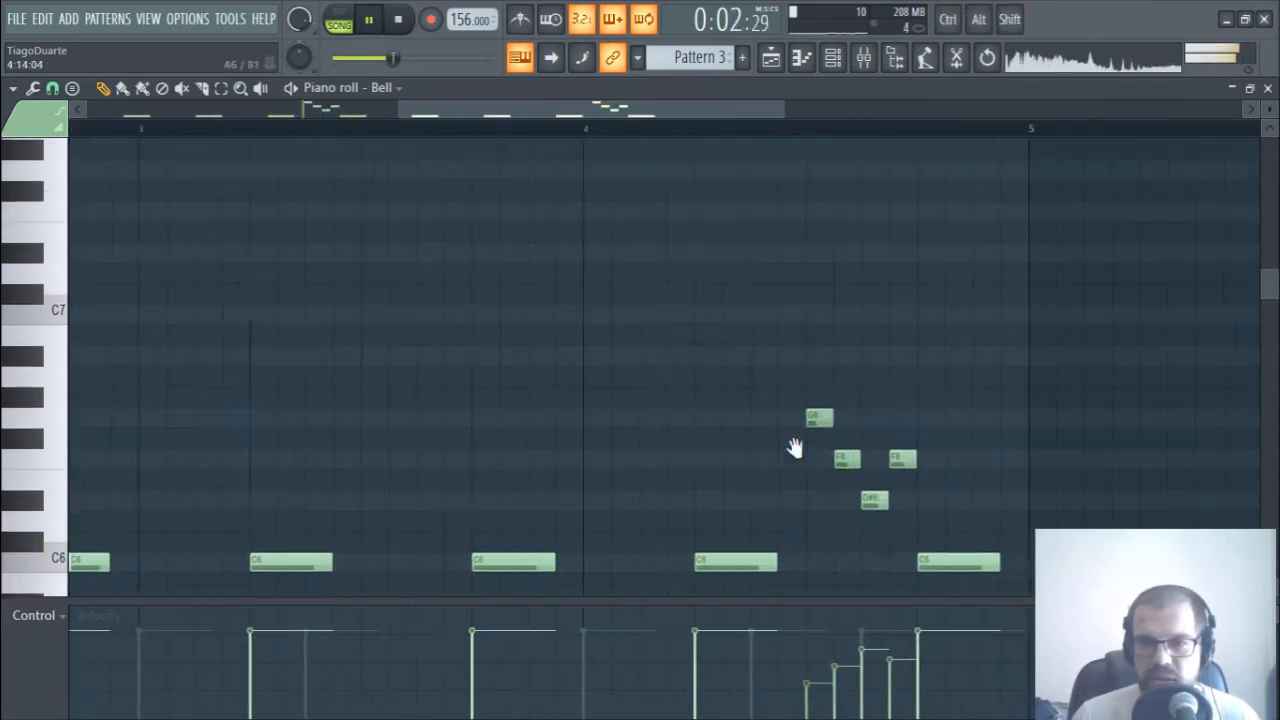
{"action": "scroll", "coordinate": [815, 392], "scroll_direction": "up", "scroll_amount": 4}
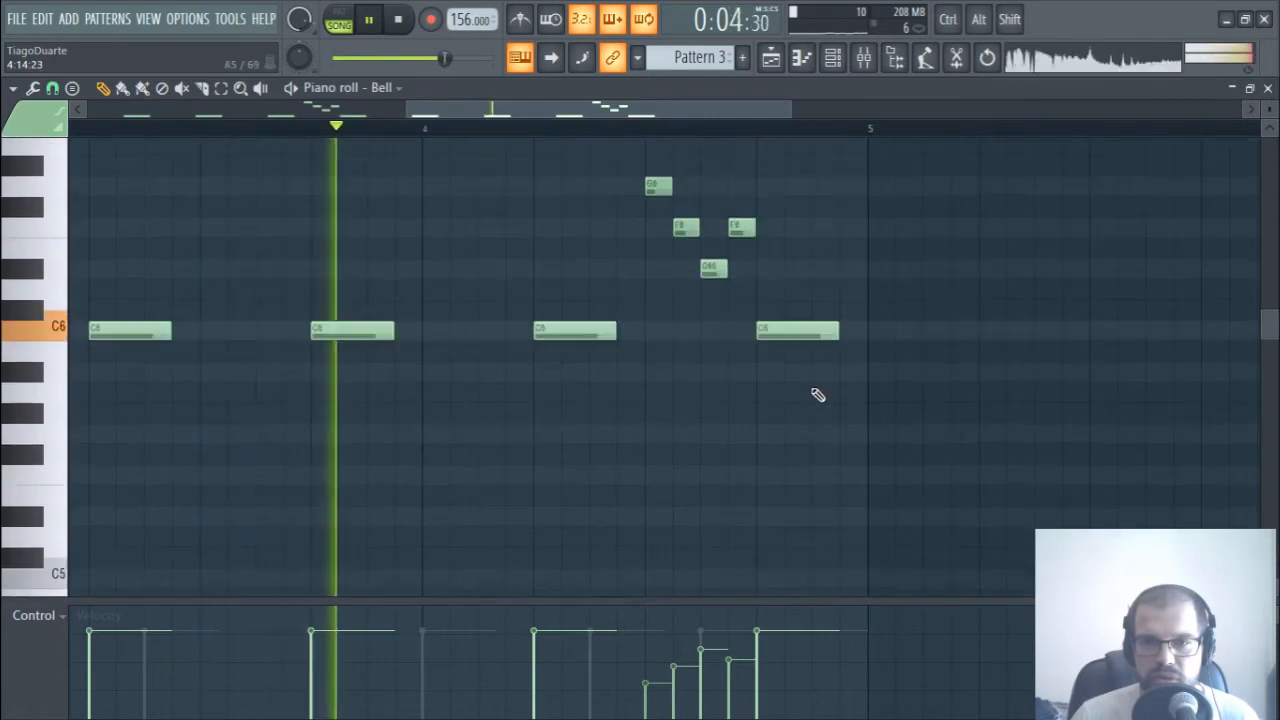
{"action": "scroll", "coordinate": [817, 385], "scroll_direction": "down", "scroll_amount": 5}
{"action": "left_click", "coordinate": [596, 484]}
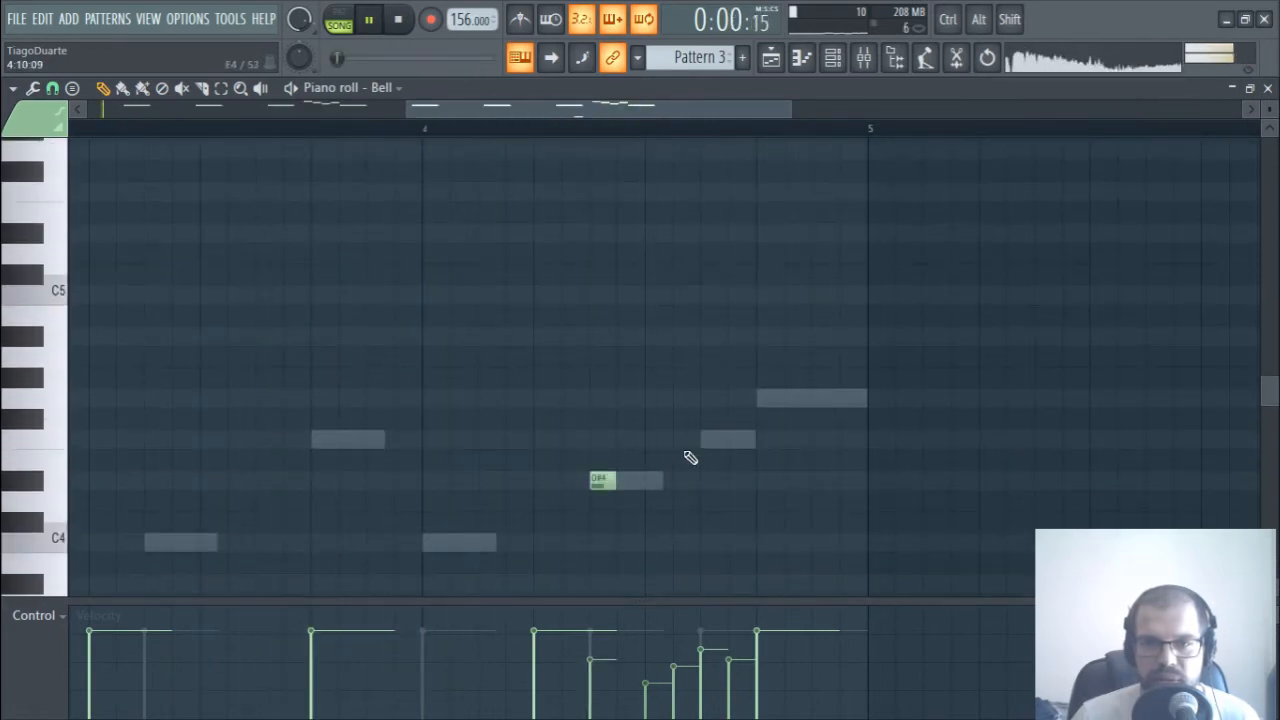
- Transpose the new D#4, F4 and G4 notes in bar 4 up two octaves
{"action": "left_click_drag", "start_coordinate": [860, 329], "coordinate": [574, 546]}
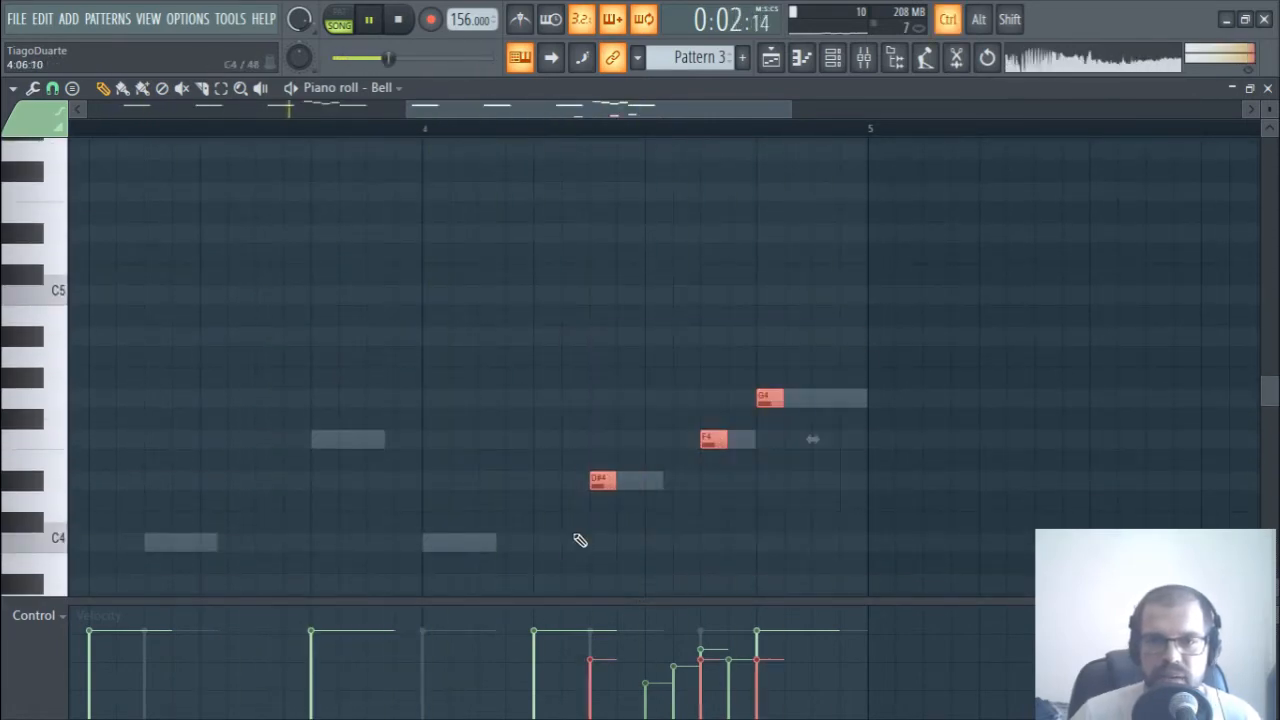
{"action": "key", "text": "ctrl+Up"}
{"action": "scroll", "coordinate": [757, 405], "scroll_direction": "up", "scroll_amount": 4}
{"action": "key", "text": "ctrl+Up"}
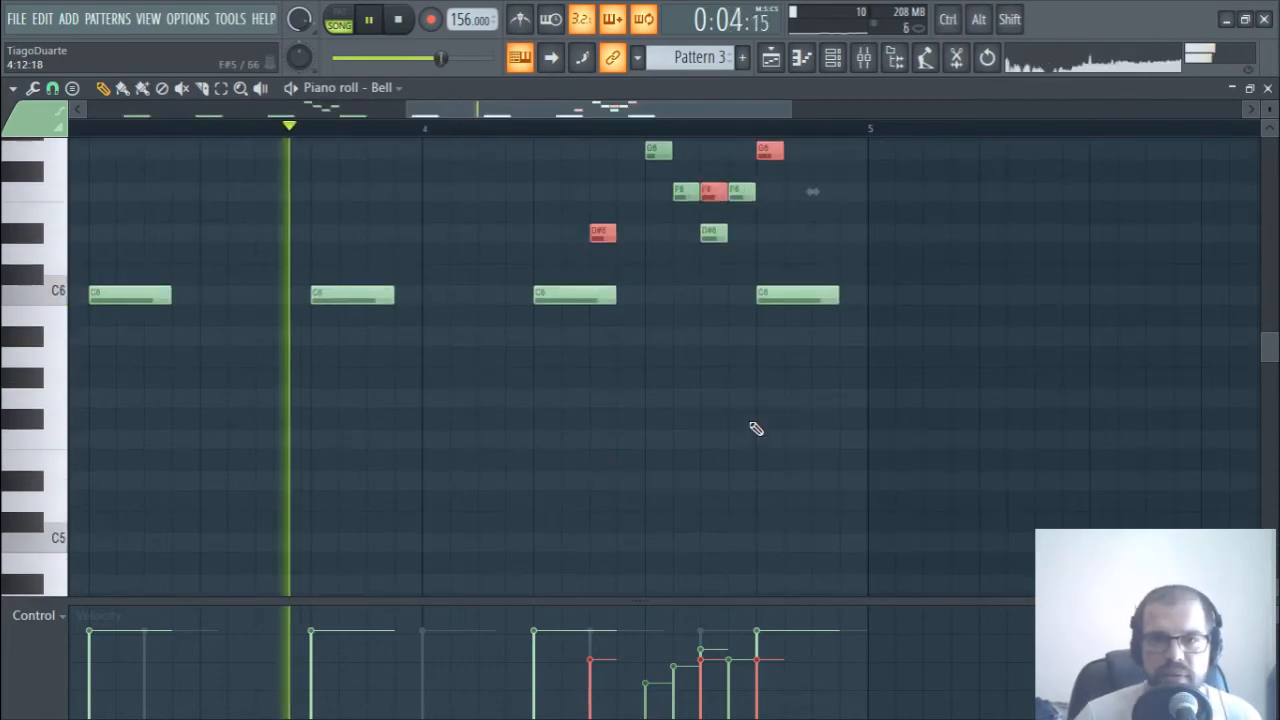
- Delete the D#6 on step 11 of bar 4, and move the neighbouring F6 notes to D#6 and A#6
{"action": "scroll", "coordinate": [730, 418], "scroll_direction": "up", "scroll_amount": 3}
{"action": "right_click", "coordinate": [719, 424]}
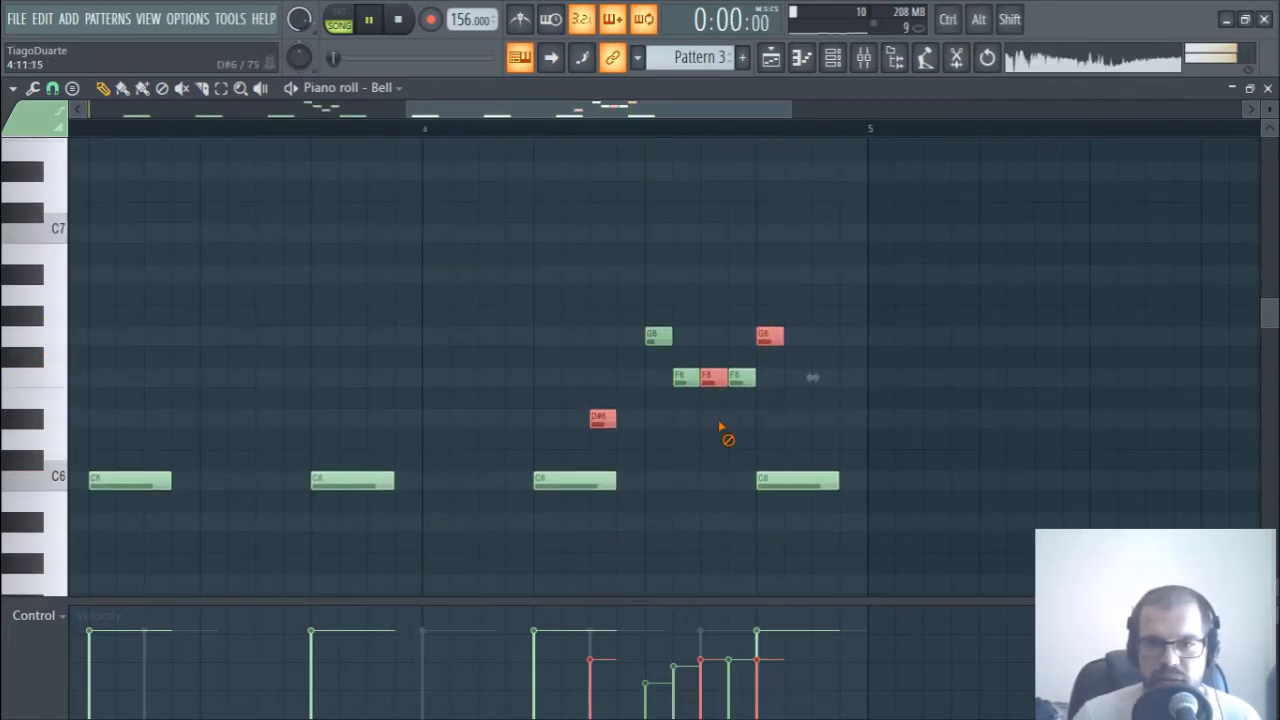
{"action": "left_click_drag", "start_coordinate": [684, 381], "coordinate": [685, 424]}
{"action": "left_click_drag", "start_coordinate": [737, 376], "coordinate": [743, 274]}
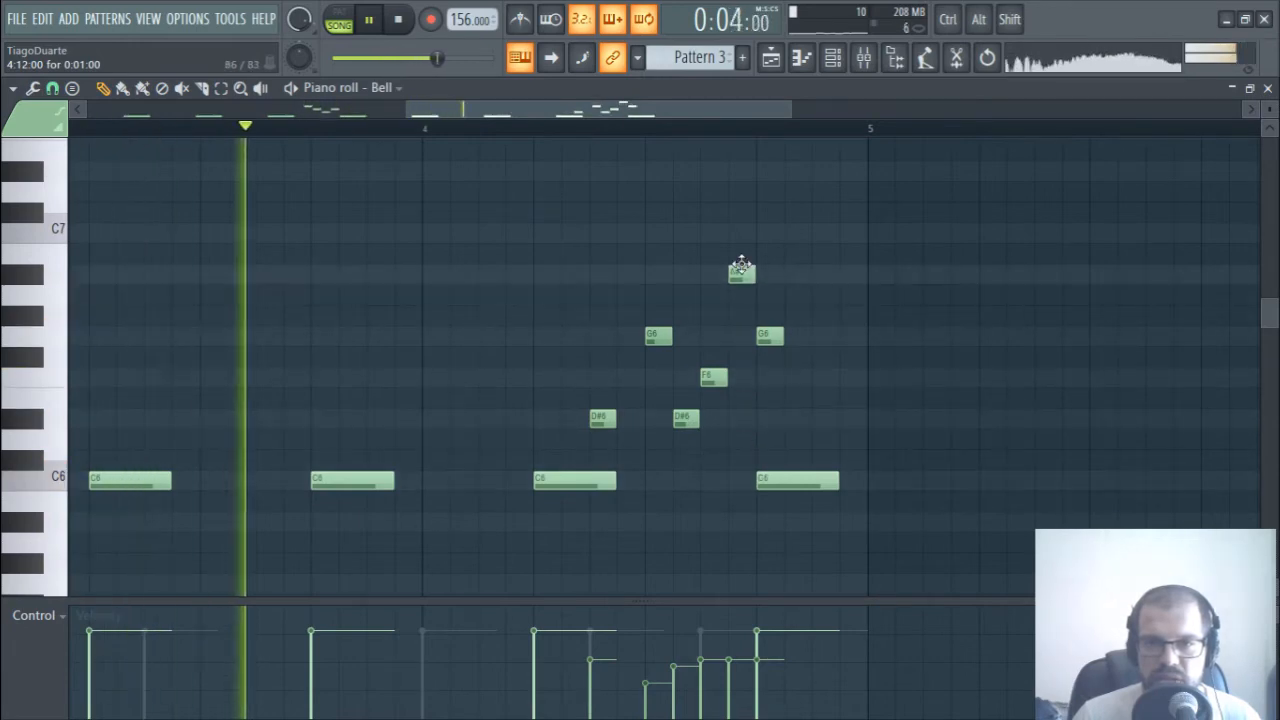
- Delete bar 4's last C6, extend the final G6 to the bar's end, and shorten the remaining C6 to two steps
{"action": "right_click", "coordinate": [822, 478]}
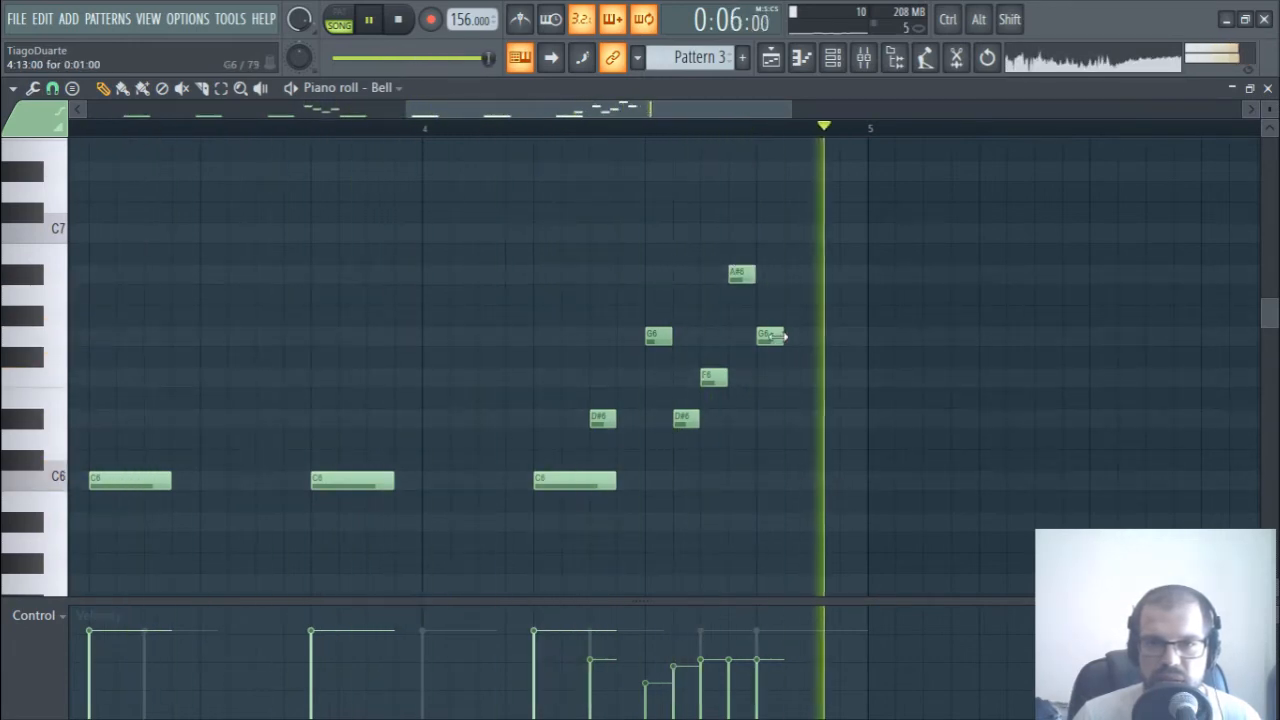
{"action": "left_click_drag", "start_coordinate": [782, 337], "coordinate": [849, 349]}
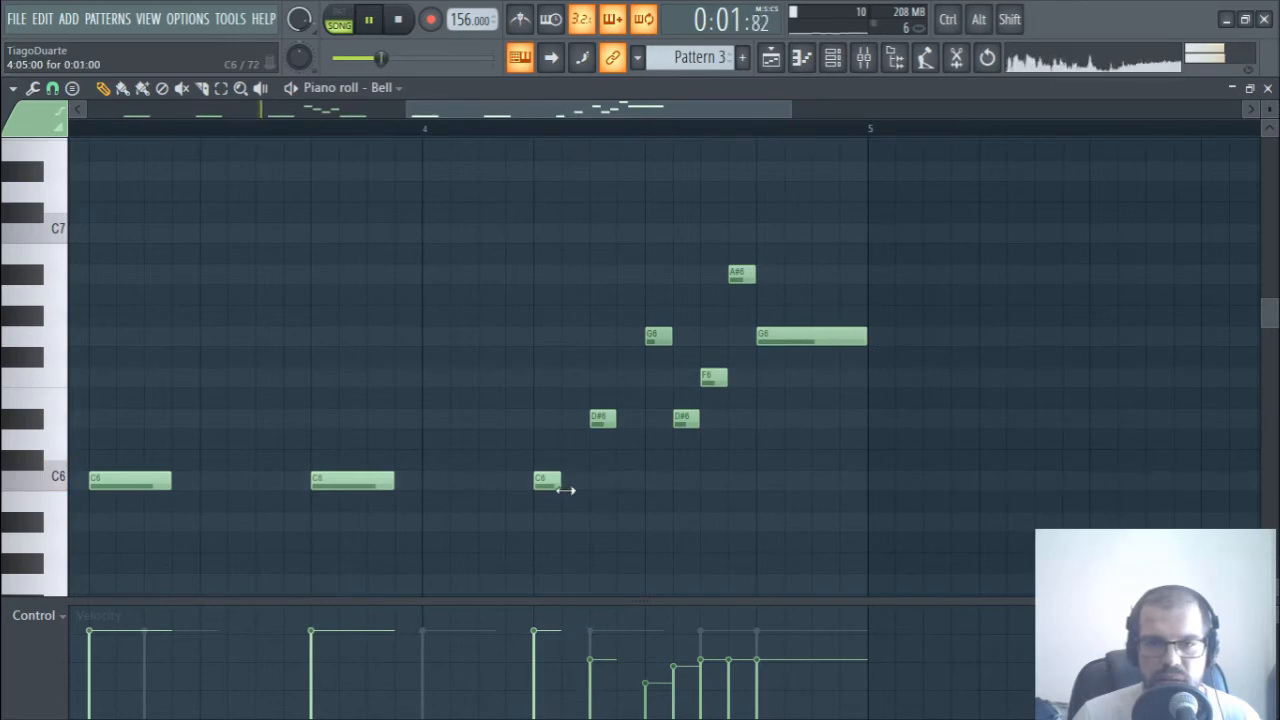
{"action": "mouse_move", "coordinate": [565, 489]}
{"action": "left_mouse_down"}
{"action": "mouse_move", "coordinate": [617, 489]}
{"action": "mouse_move", "coordinate": [589, 481]}
{"action": "left_mouse_up"}
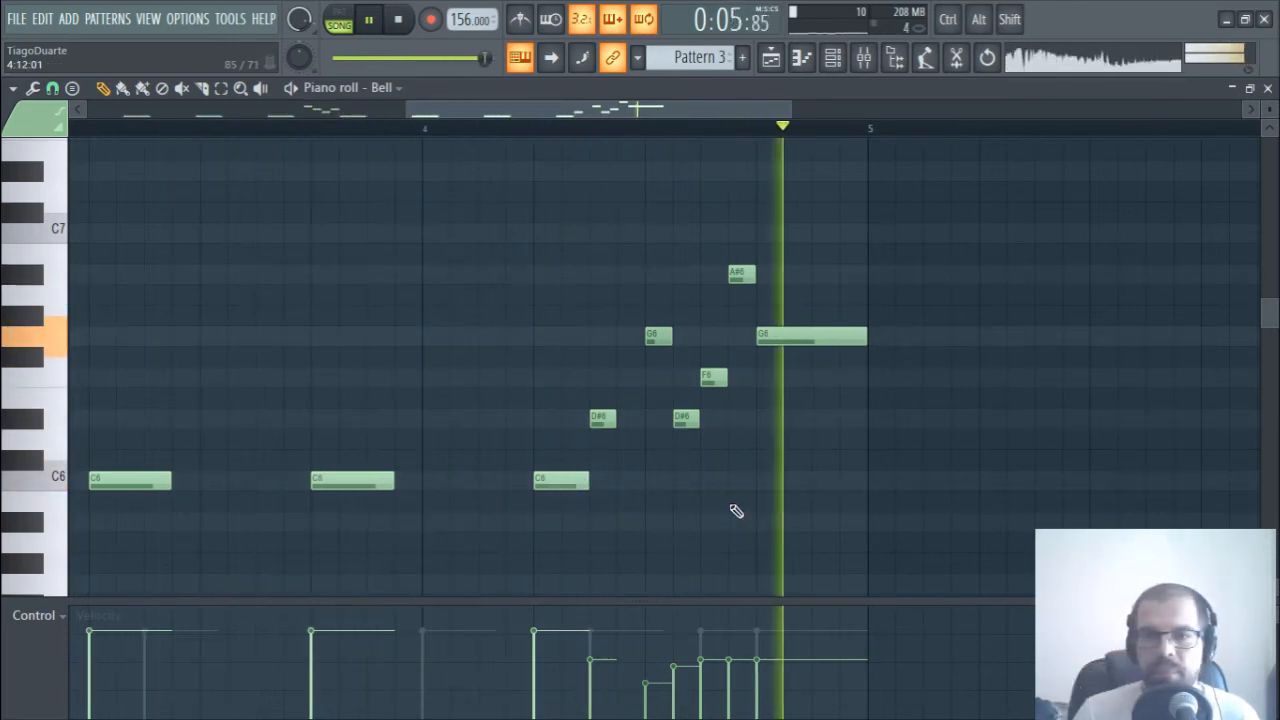
- Add a one-step F6 on step 8 of bar 4 and raise the final G6's velocity
{"action": "left_click", "coordinate": [625, 378]}
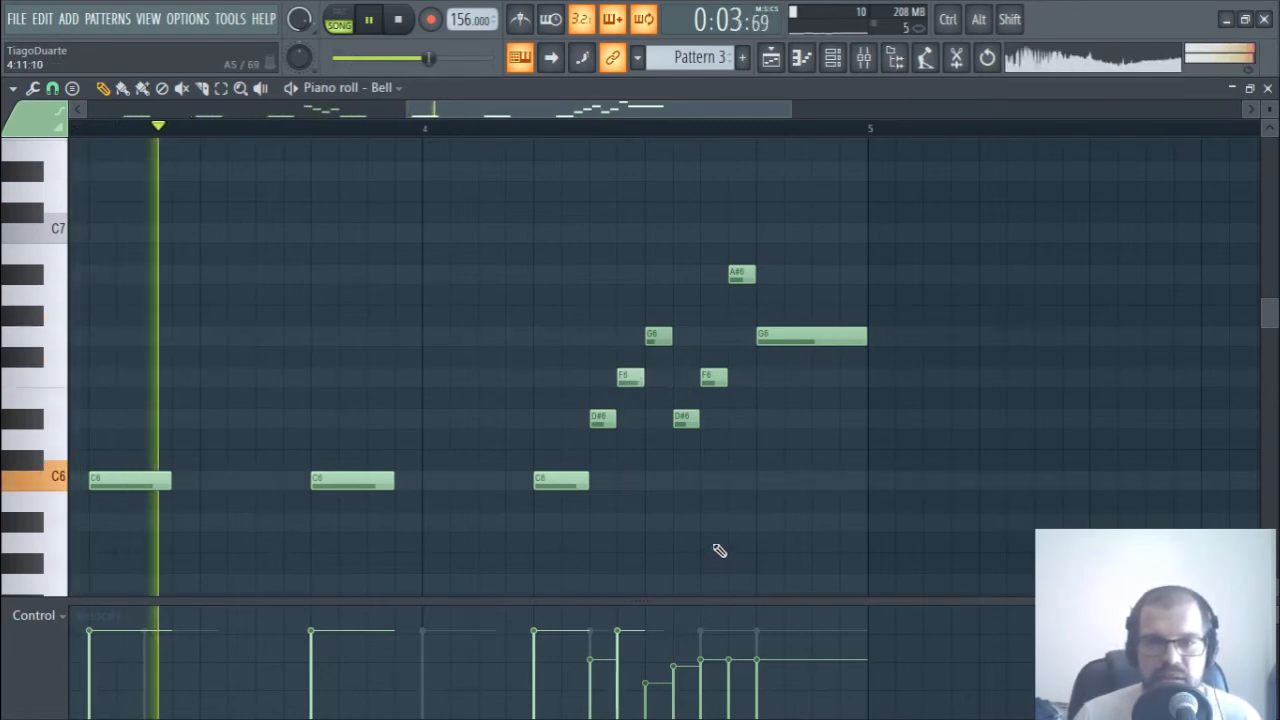
{"action": "left_click_drag", "start_coordinate": [835, 660], "coordinate": [777, 640]}
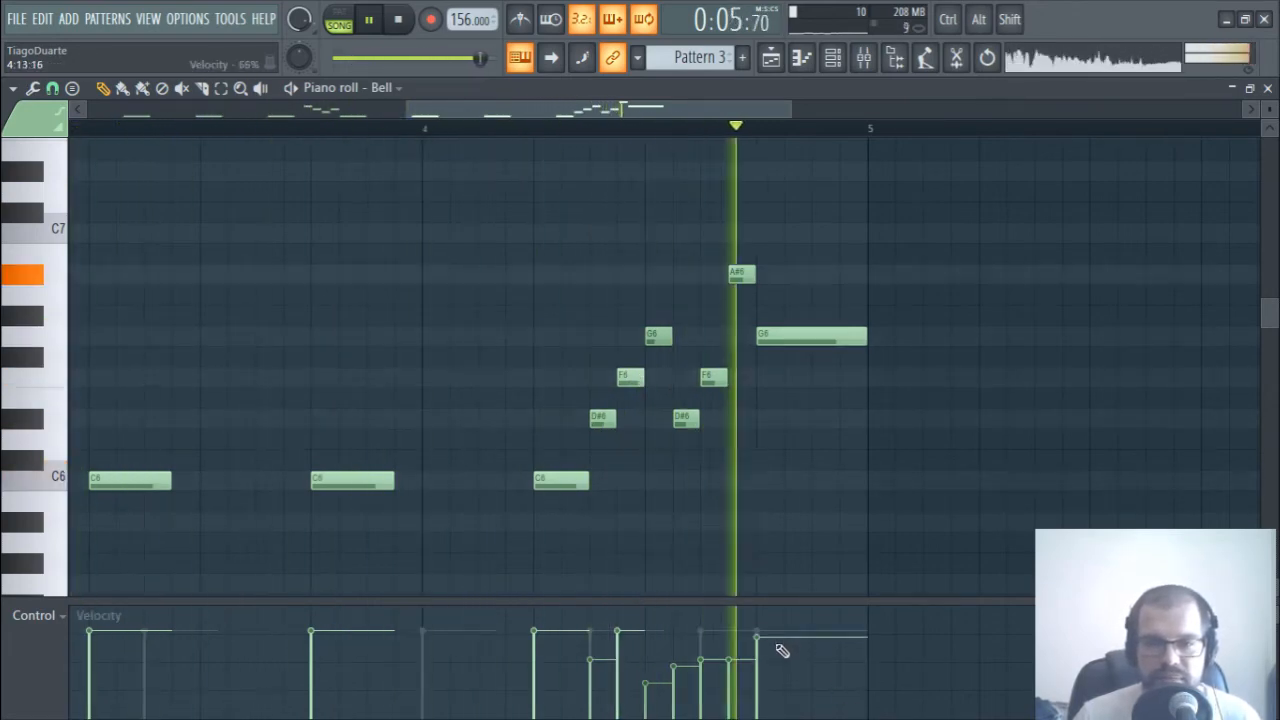
{"action": "scroll", "coordinate": [830, 503], "scroll_direction": "down", "scroll_amount": 3}
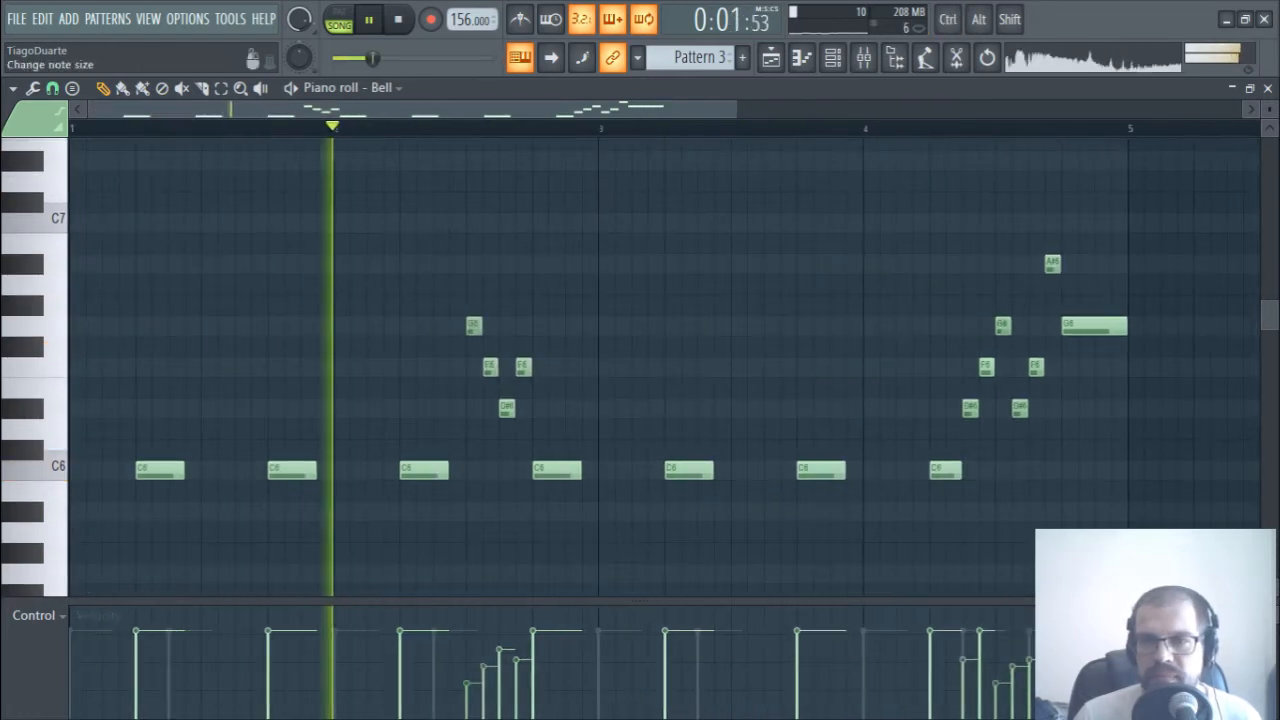
- Close the piano roll and lower the Bell mixer track's volume to 77% (-5.4 dB)
{"action": "left_click", "coordinate": [1268, 88]}
{"action": "left_click", "coordinate": [175, 377]}
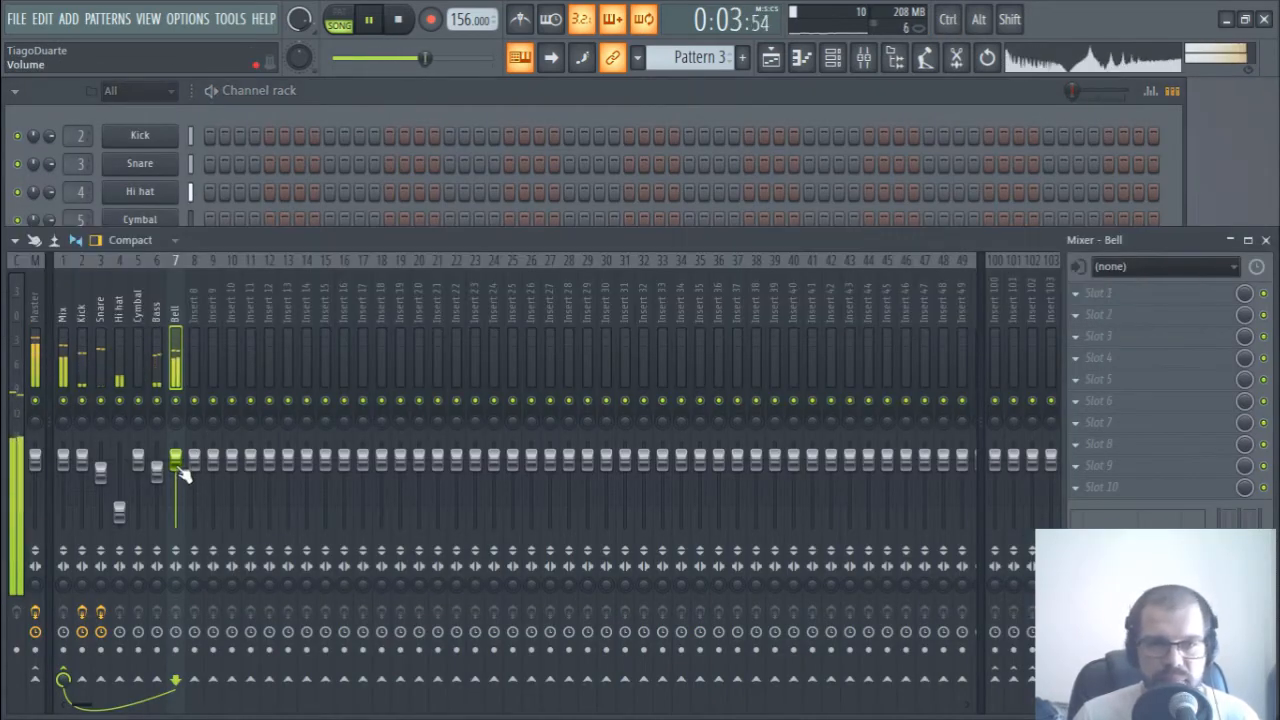
{"action": "left_click_drag", "start_coordinate": [175, 472], "coordinate": [175, 474]}
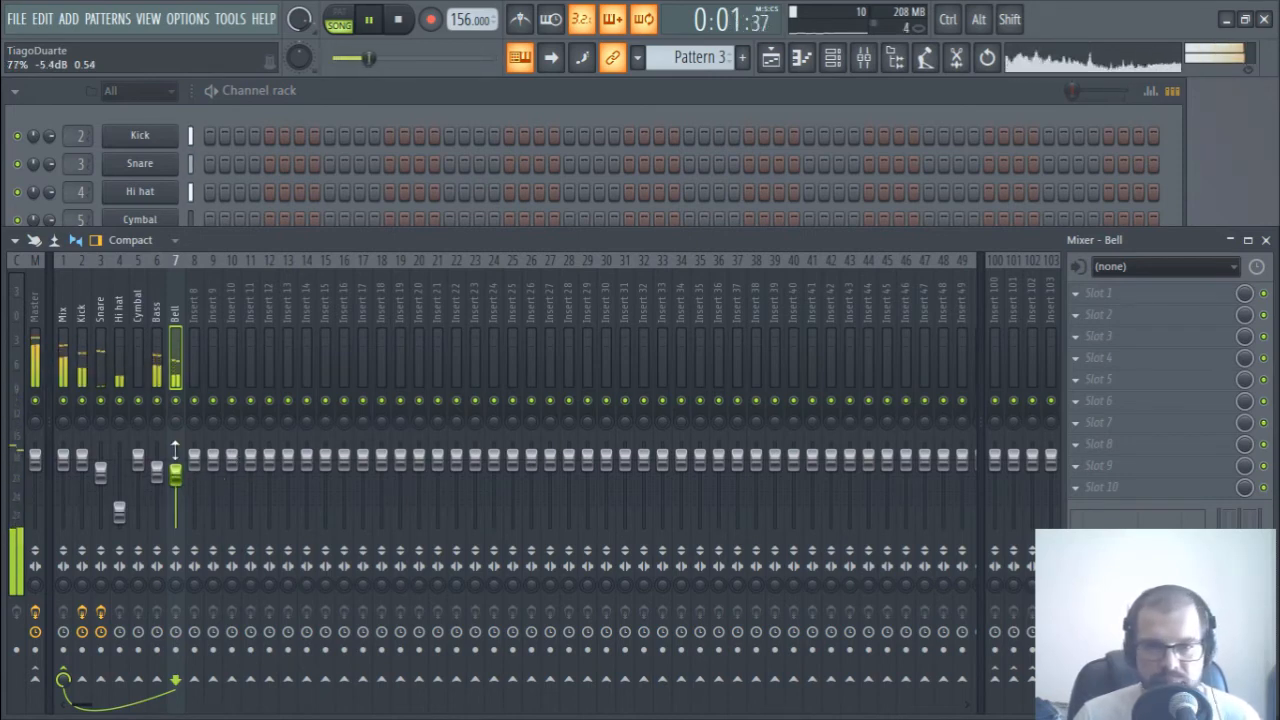
- Rename mixer track Insert 100 as "Aux rev"
{"action": "double_click", "coordinate": [992, 306]}
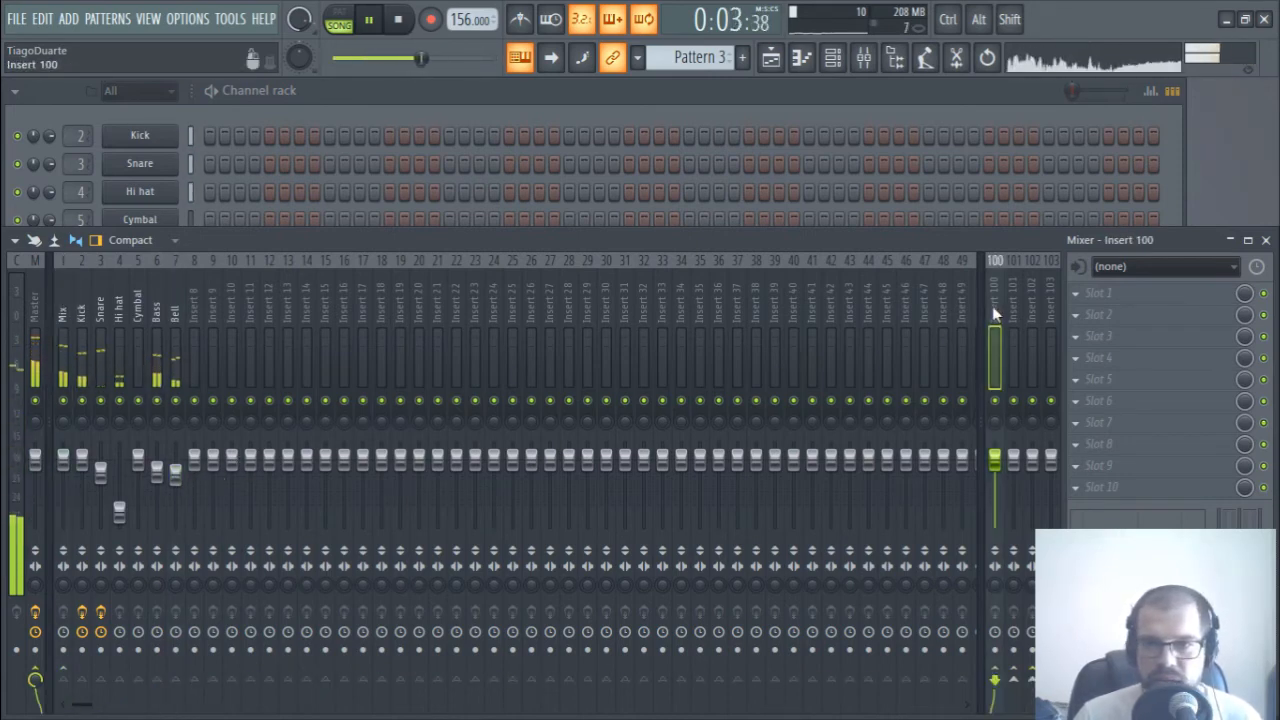
{"action": "type", "text": "aUX REV"}
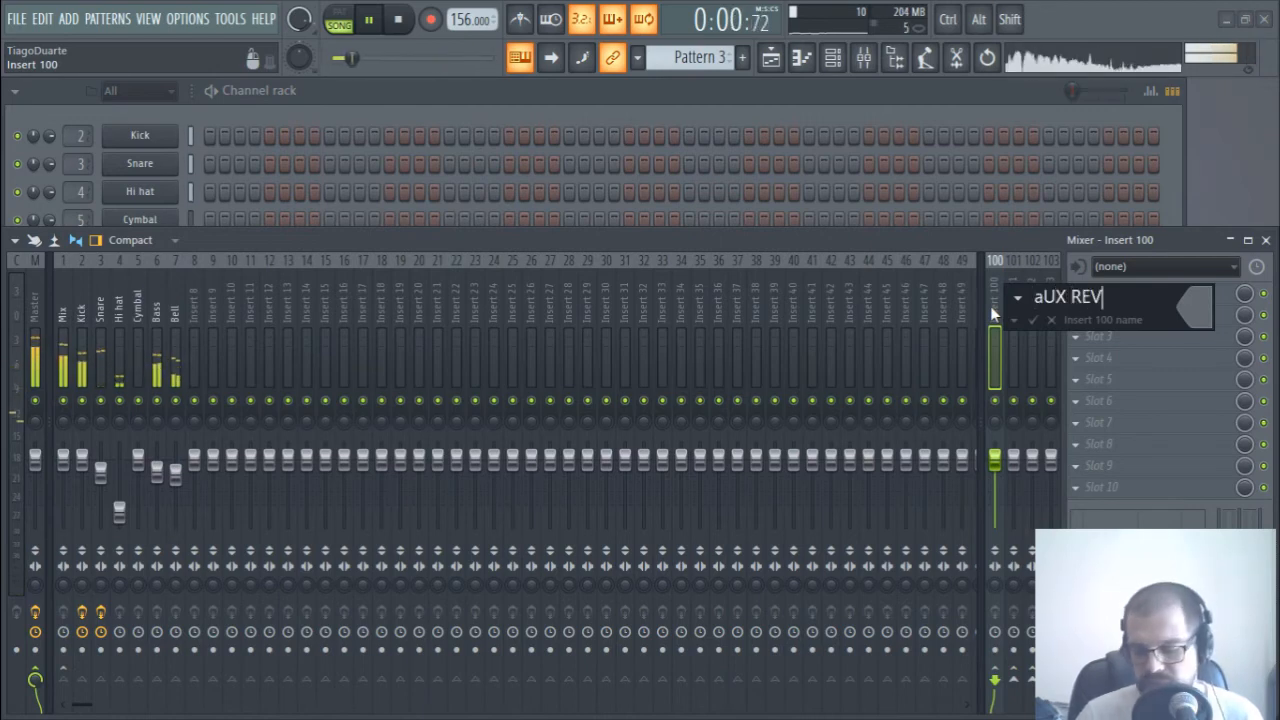
{"action": "key", "text": "Home"}
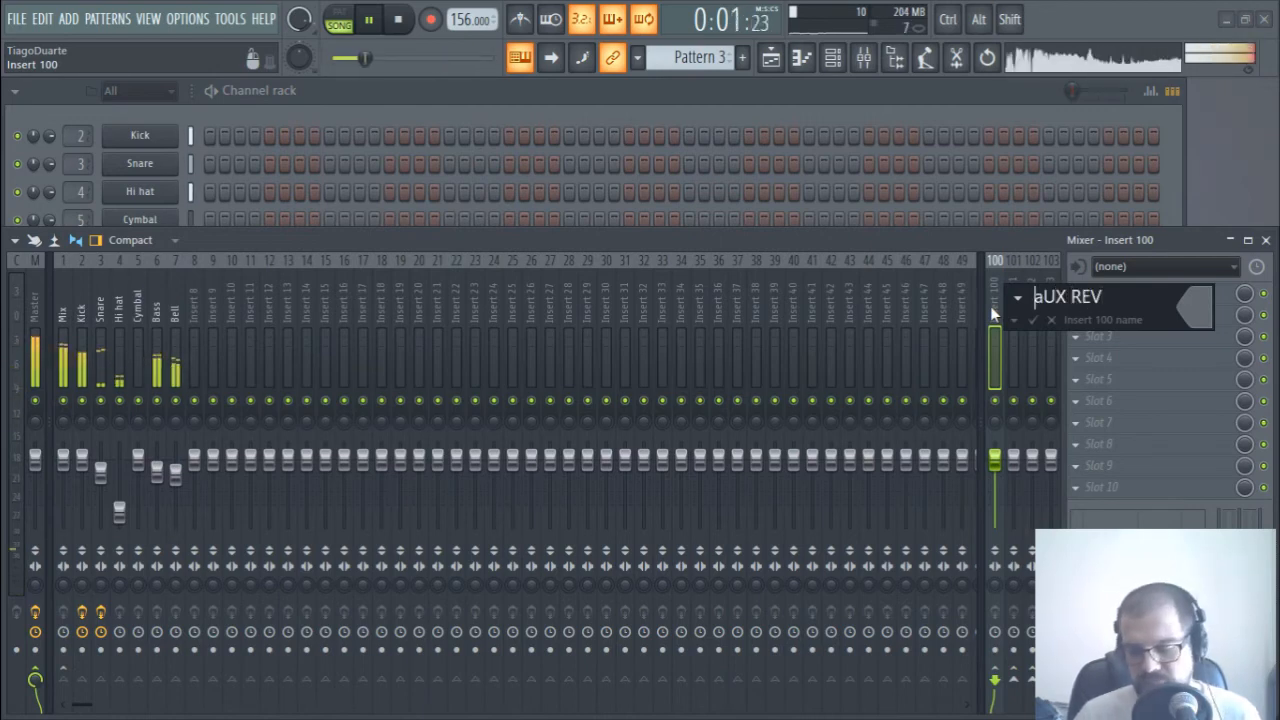
{"action": "key", "text": "shift+End"}
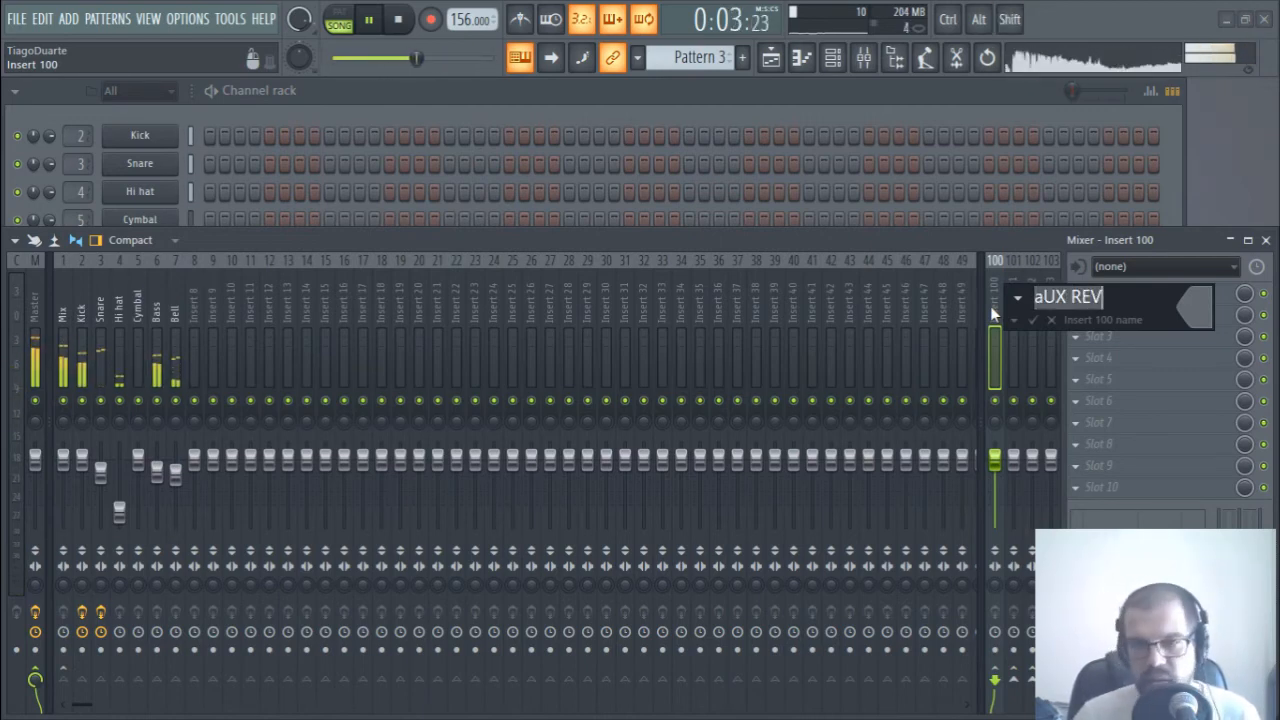
{"action": "key", "text": "BackSpace"}
{"action": "type", "text": "Aux rev"}
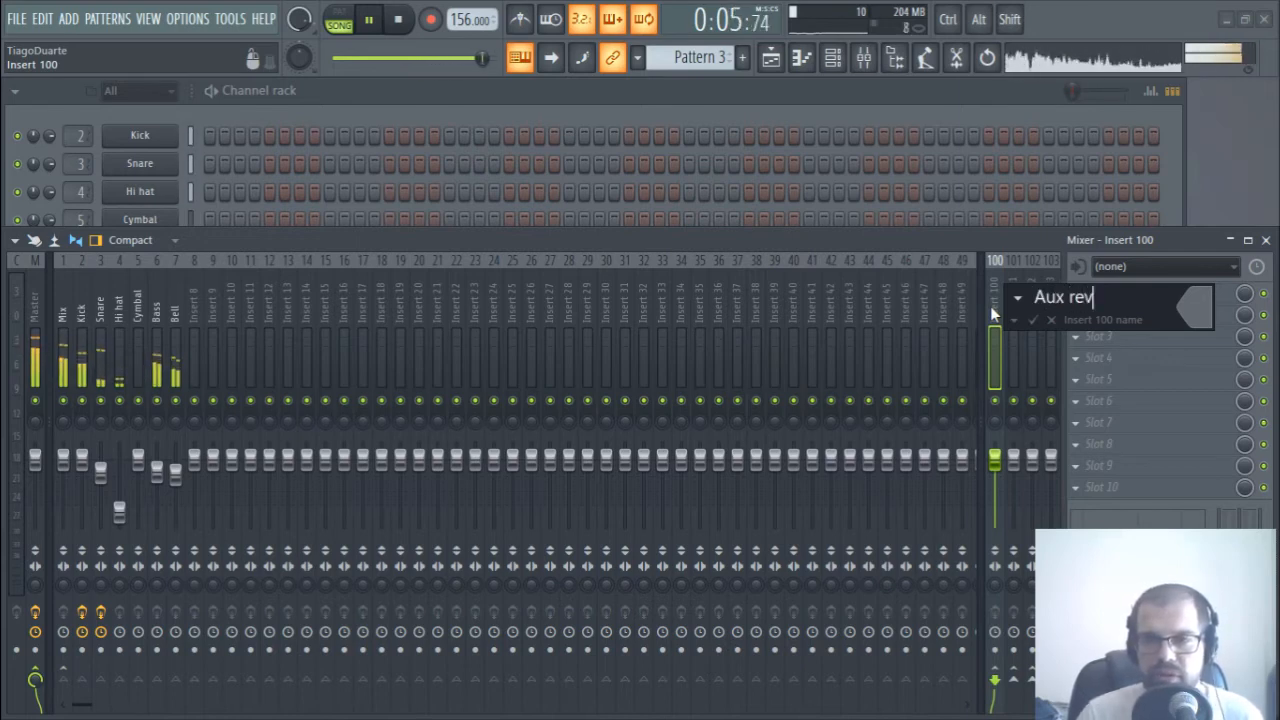
{"action": "key", "text": "Return"}
- Load the Waves reverb IR-L full Stereo in the first effect slot of the Aux rev track
{"action": "left_click", "coordinate": [1110, 296]}
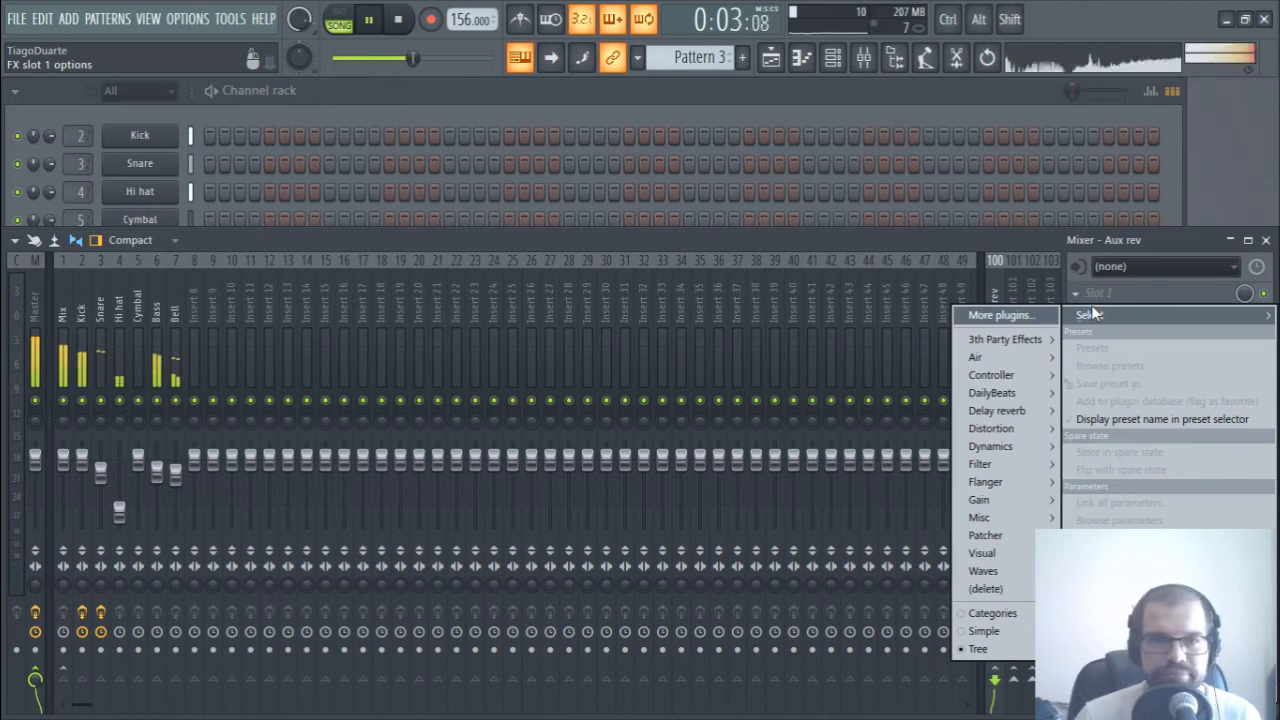
{"action": "mouse_move", "coordinate": [985, 571]}
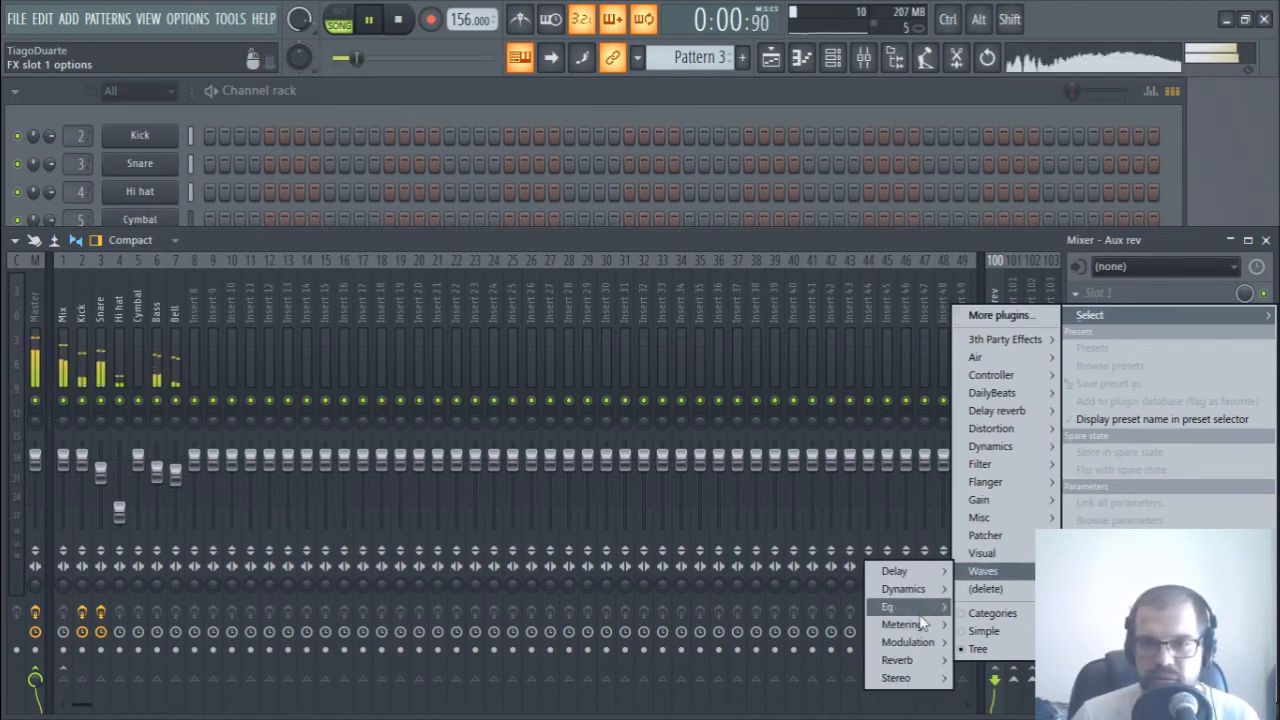
{"action": "mouse_move", "coordinate": [908, 662]}
{"action": "left_click", "coordinate": [830, 662]}
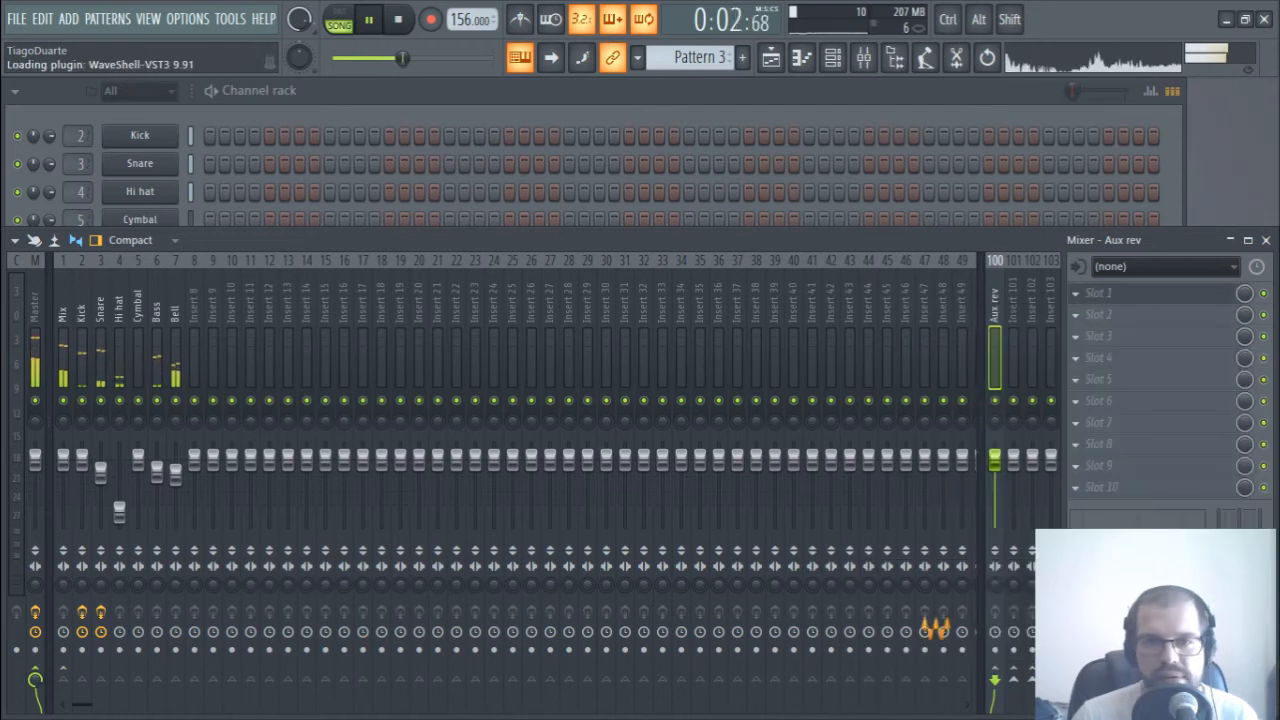
- Replace the IR-L full Stereo reverb in the Aux rev track's first slot with Fruity Convolver
{"action": "left_click", "coordinate": [1095, 300]}
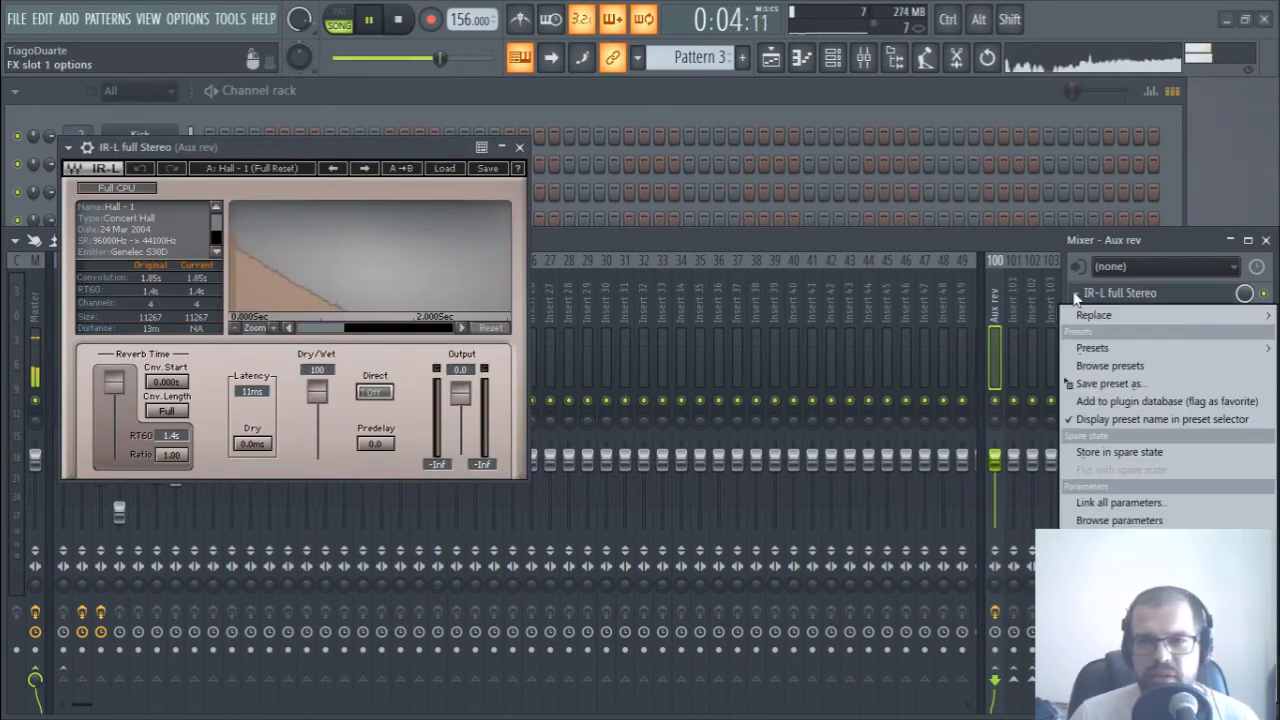
{"action": "mouse_move", "coordinate": [1092, 312]}
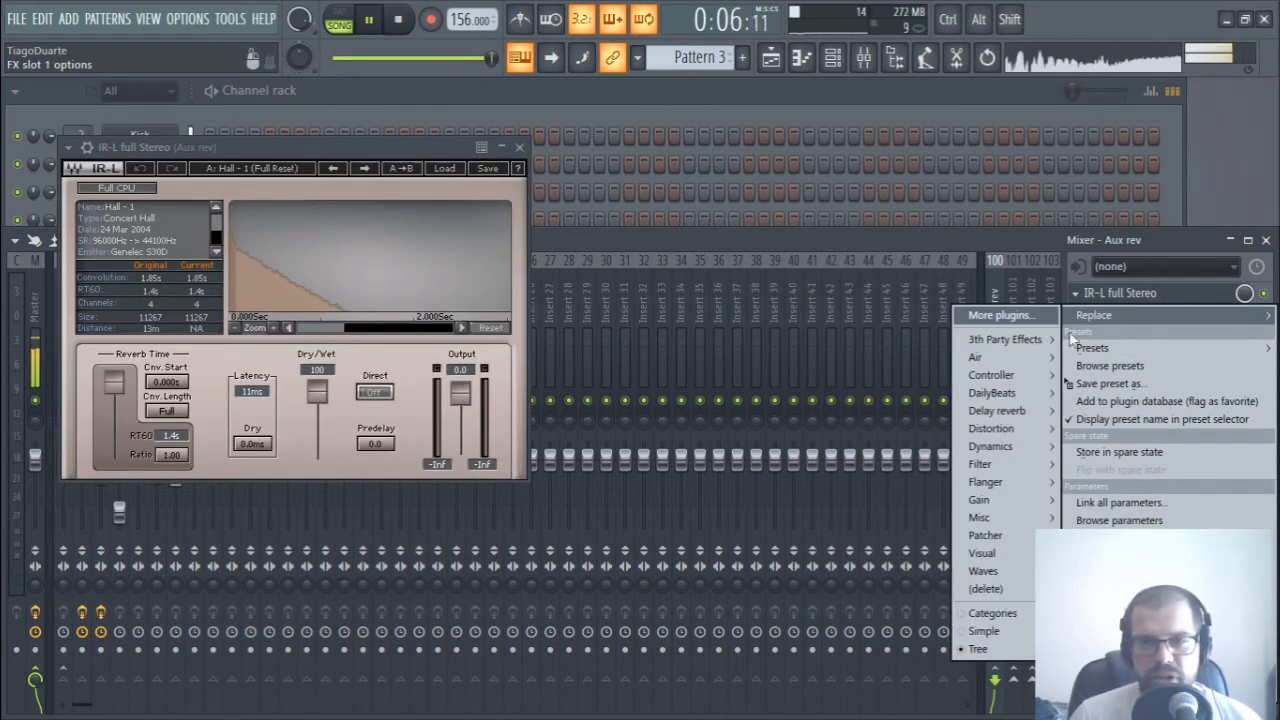
{"action": "mouse_move", "coordinate": [1013, 412]}
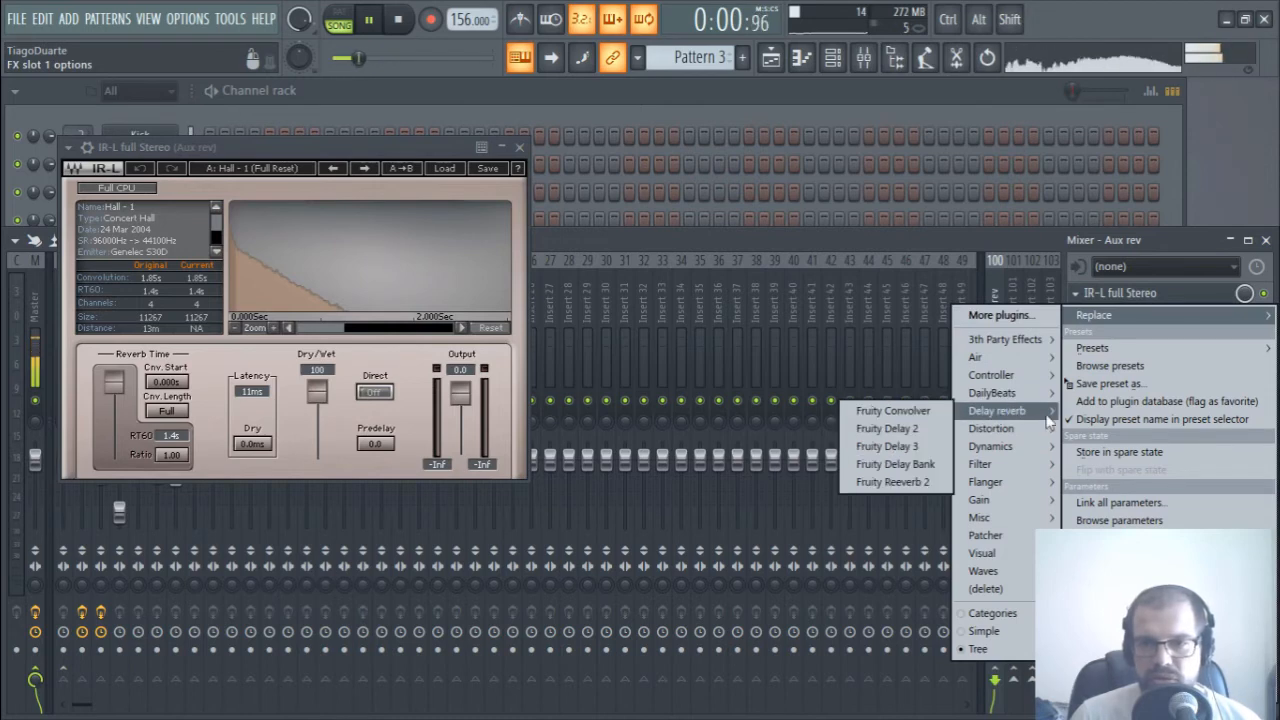
{"action": "left_click", "coordinate": [900, 413]}
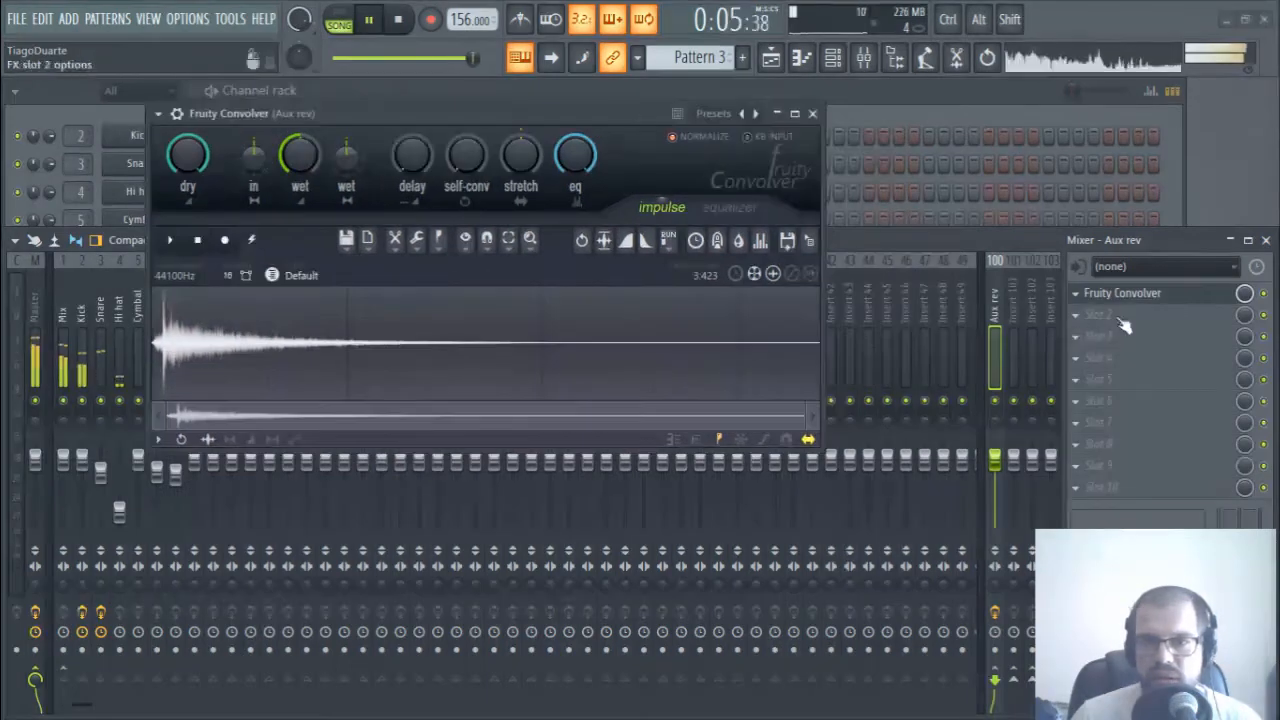
- Load the DailyBeats FidelityEQ in the second effect slot of the Aux rev track
{"action": "left_click", "coordinate": [1118, 316]}
{"action": "mouse_move", "coordinate": [995, 393]}
{"action": "left_click", "coordinate": [892, 392]}
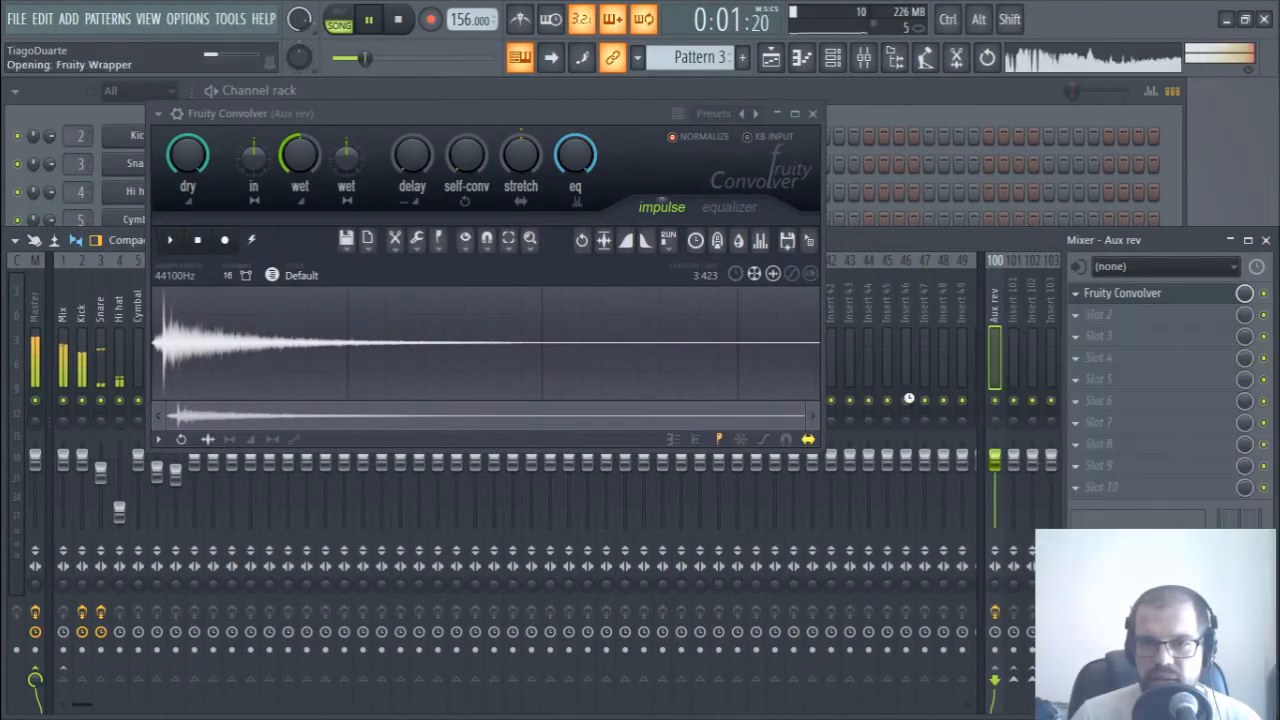
{"action": "left_click", "coordinate": [645, 253]}
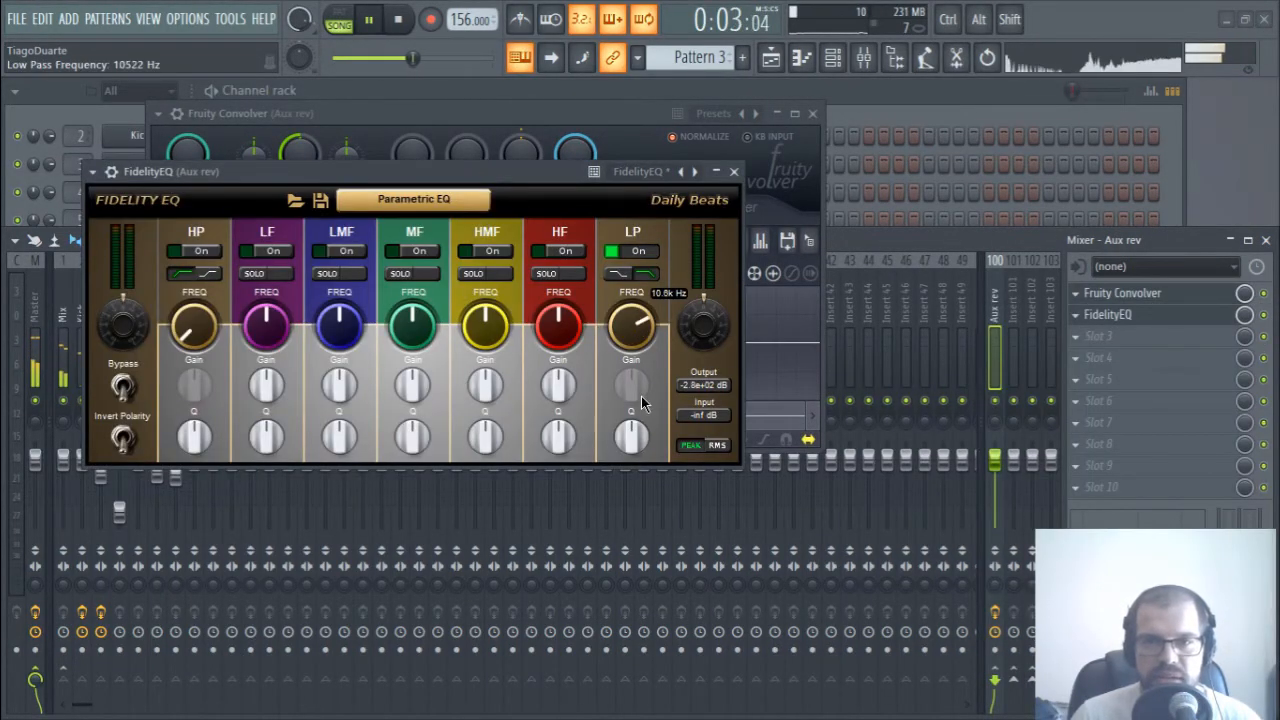
{"action": "left_click_drag", "start_coordinate": [644, 438], "coordinate": [622, 212]}
{"action": "left_click", "coordinate": [630, 253]}
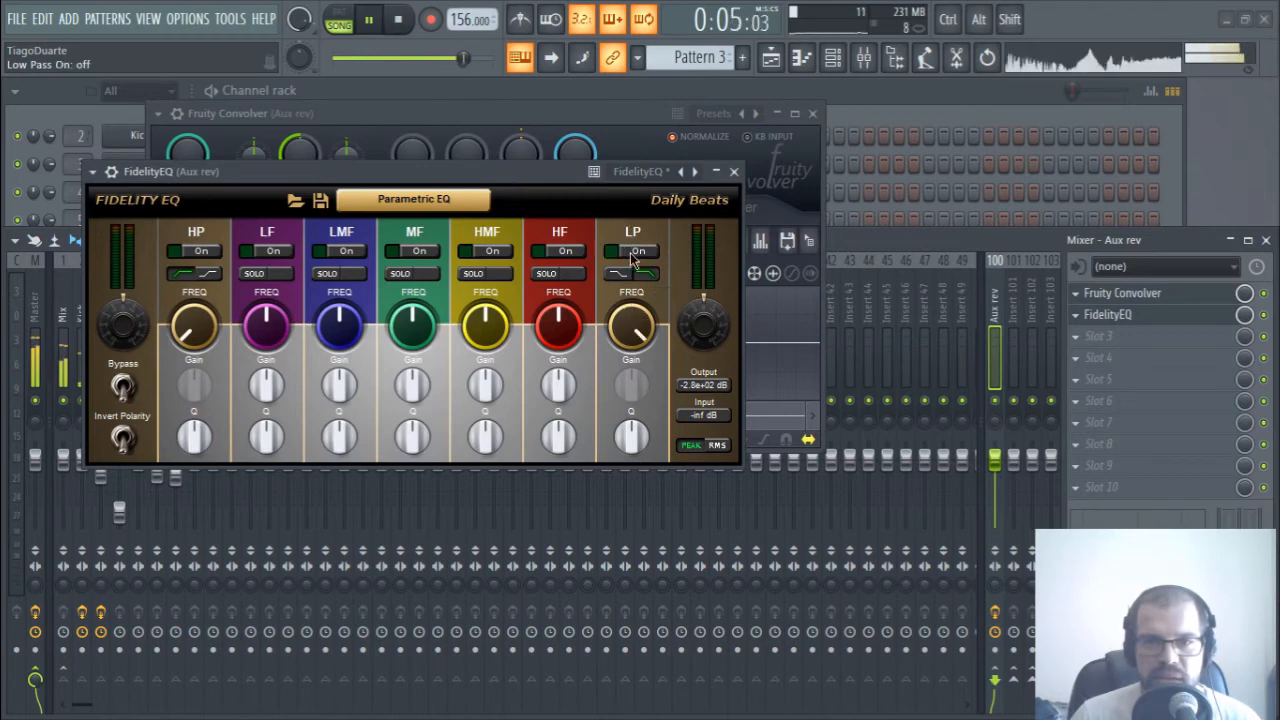
- Enable FidelityEQ's high-pass band with its frequency at 819 Hz, and close the equalizer
{"action": "left_click_drag", "start_coordinate": [200, 342], "coordinate": [196, 315]}
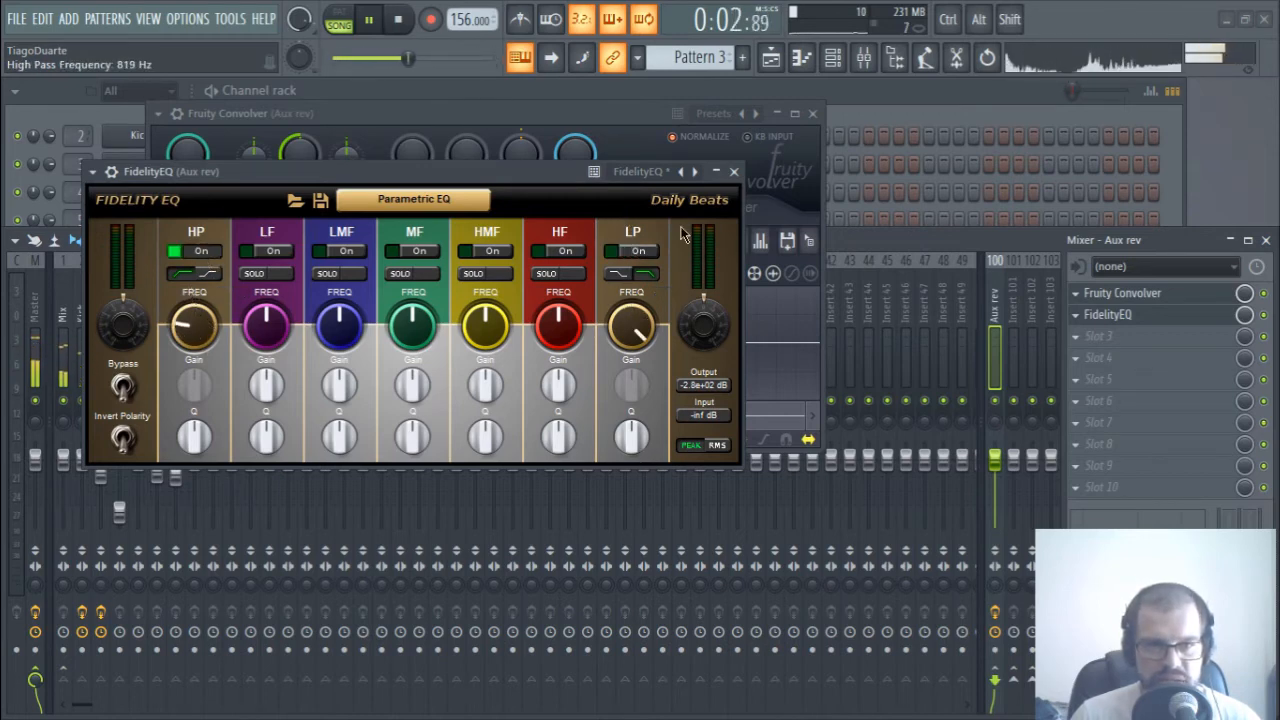
{"action": "left_click", "coordinate": [734, 171]}
- Send the Mix track to Aux rev and disable its direct route to the Master
{"action": "left_click_drag", "start_coordinate": [542, 118], "coordinate": [646, 102]}
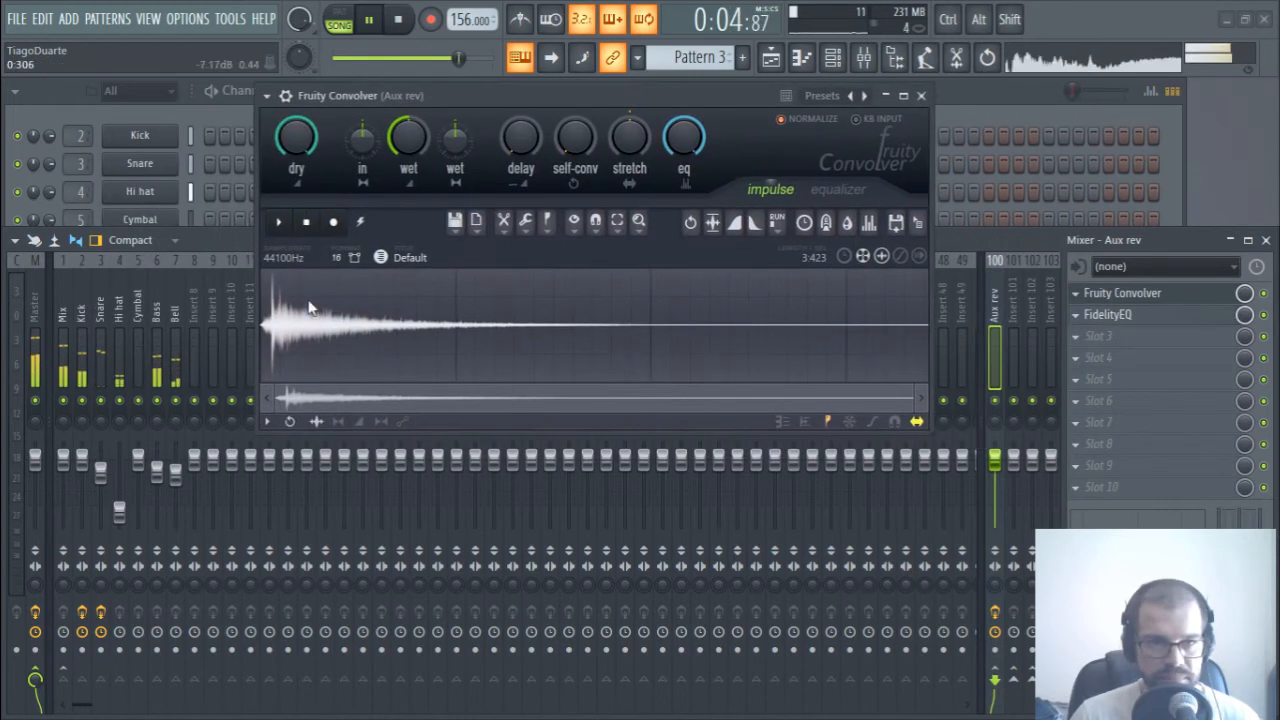
{"action": "left_click", "coordinate": [66, 330]}
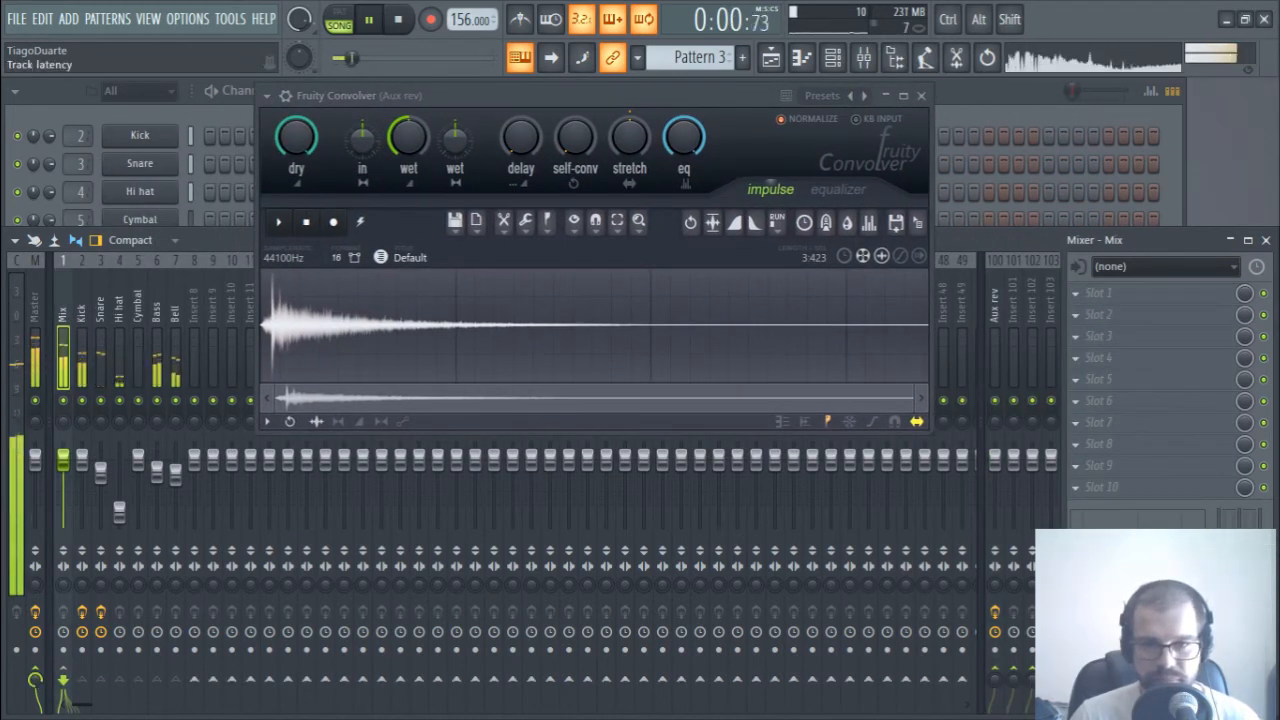
{"action": "left_click", "coordinate": [36, 676]}
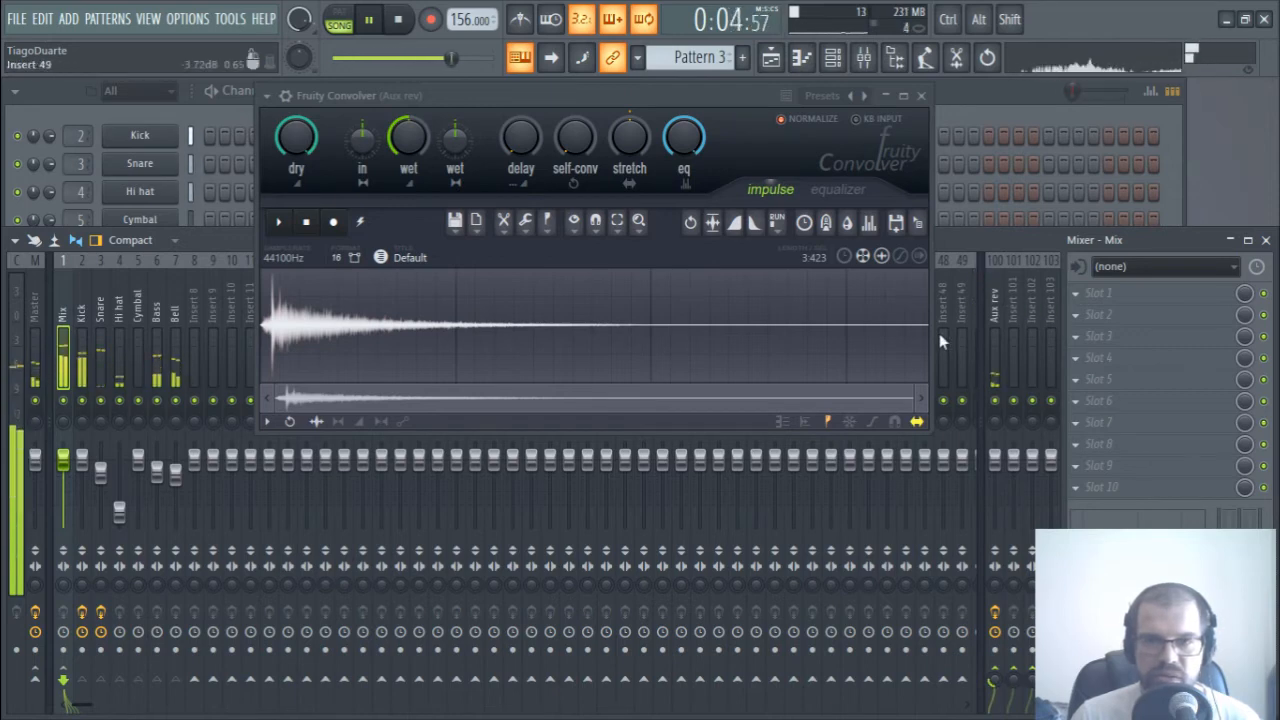
- Try the Montclair Church (C-Mid) and Montclair Church (C-Far) presets in Aux rev's Fruity Convolver
{"action": "left_click_drag", "start_coordinate": [713, 93], "coordinate": [598, 155]}
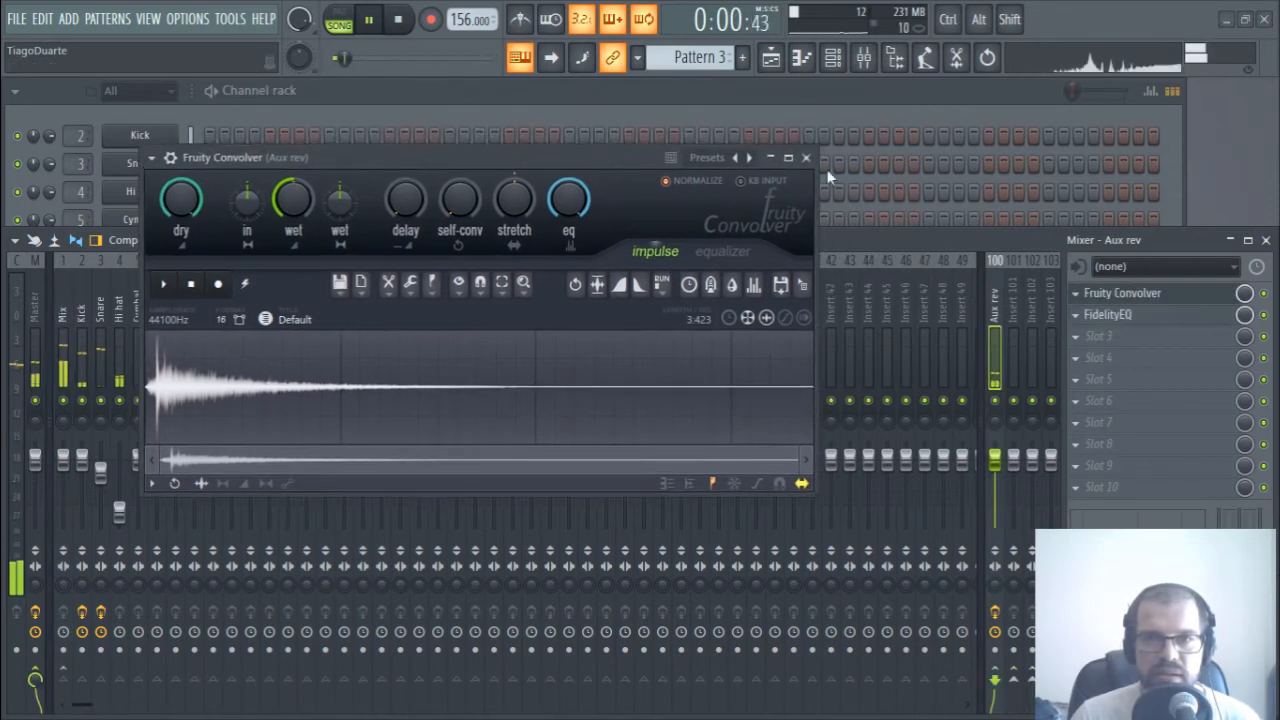
{"action": "right_click", "coordinate": [746, 163]}
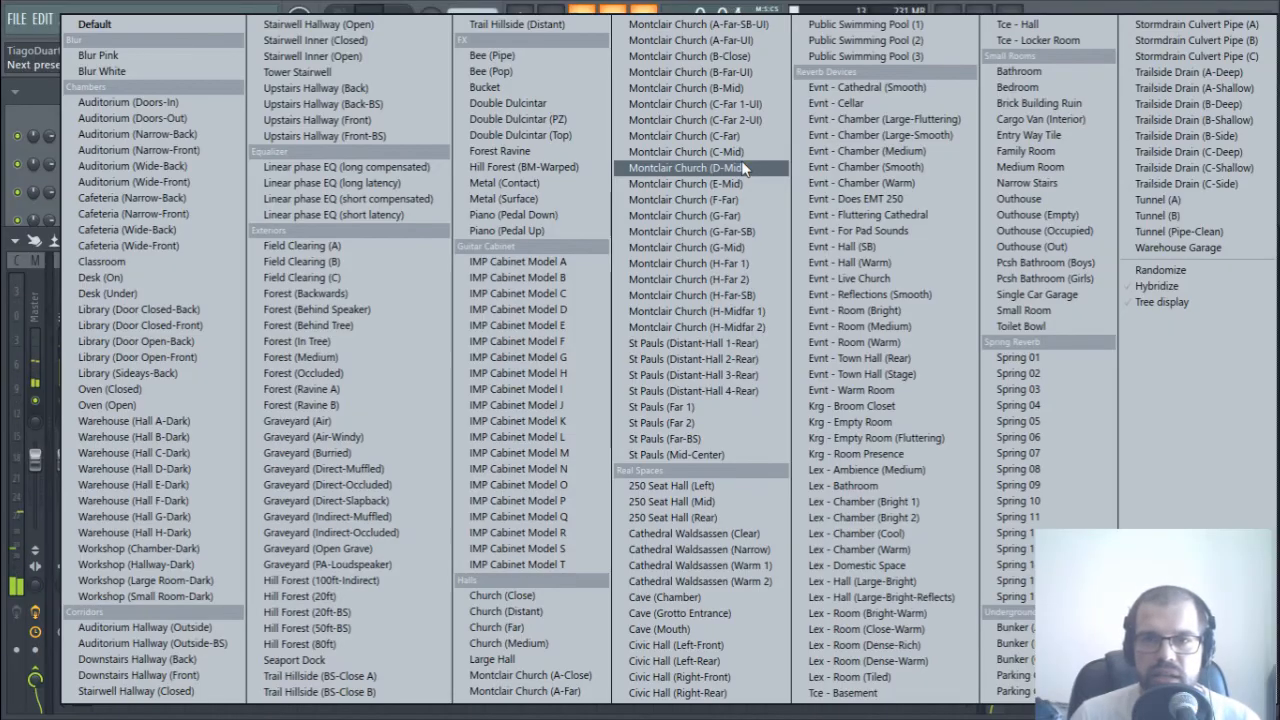
{"action": "left_click", "coordinate": [725, 152]}
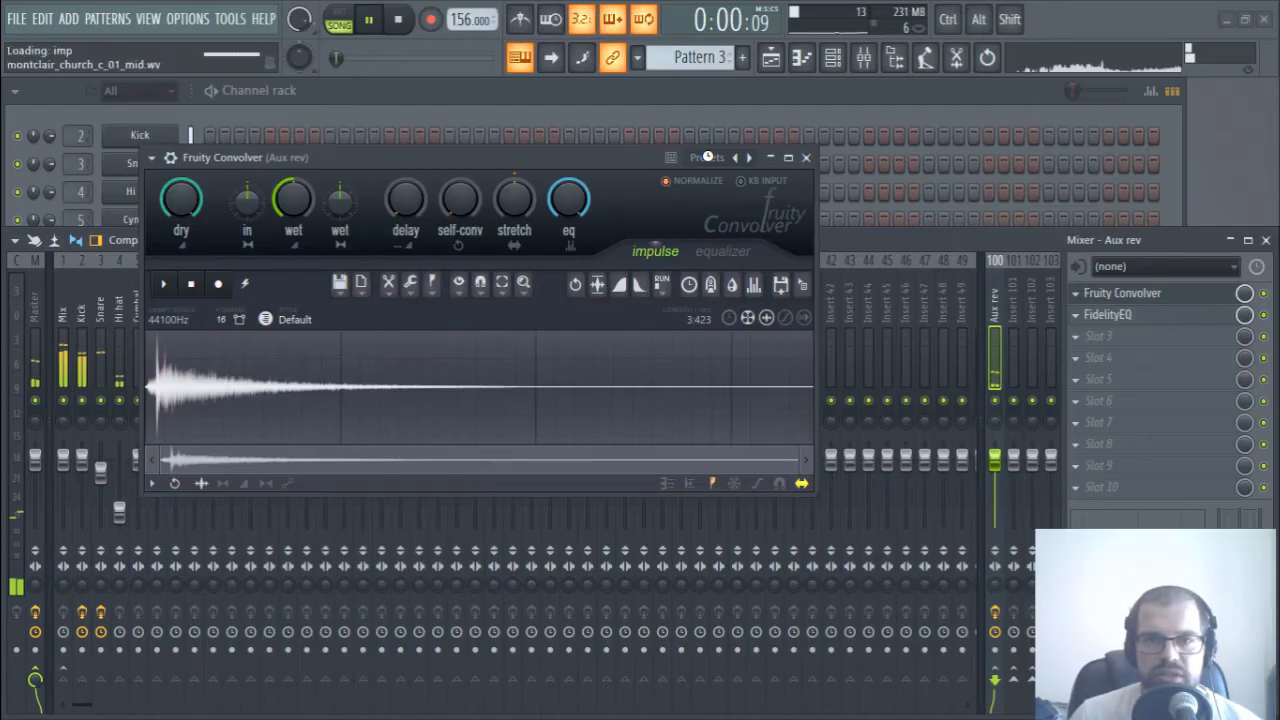
{"action": "right_click", "coordinate": [744, 158]}
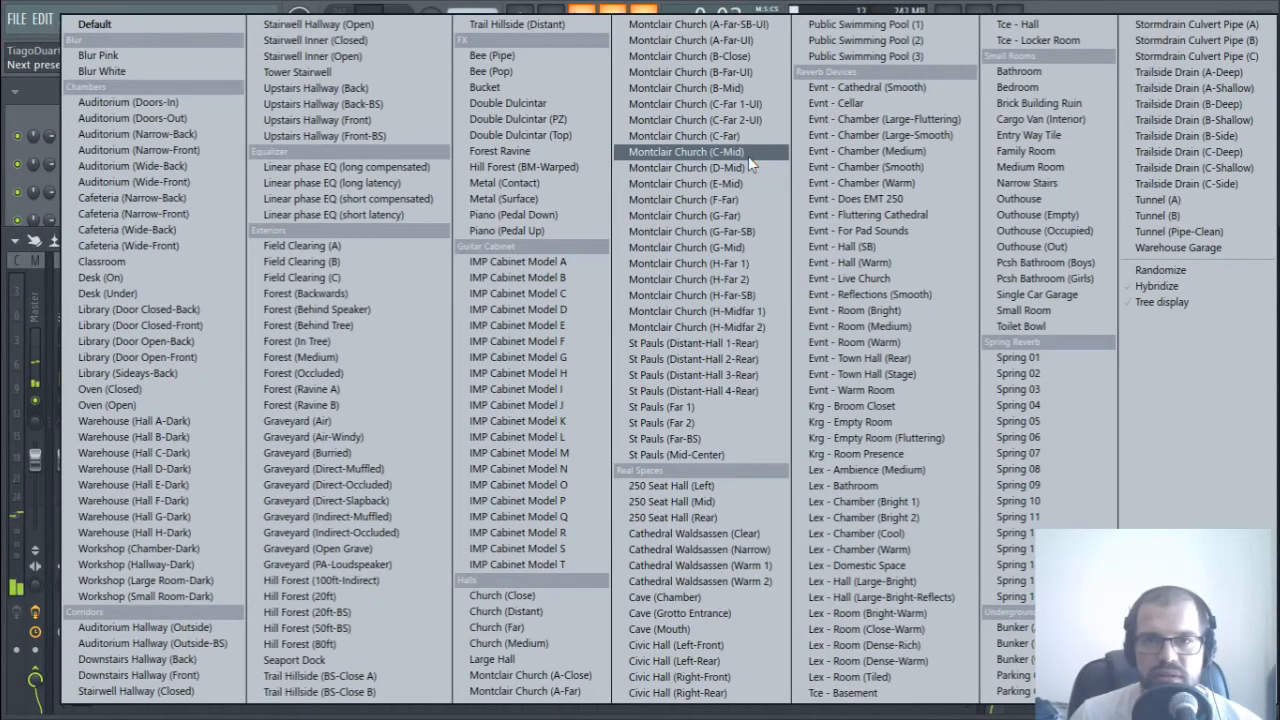
{"action": "left_click", "coordinate": [730, 135]}
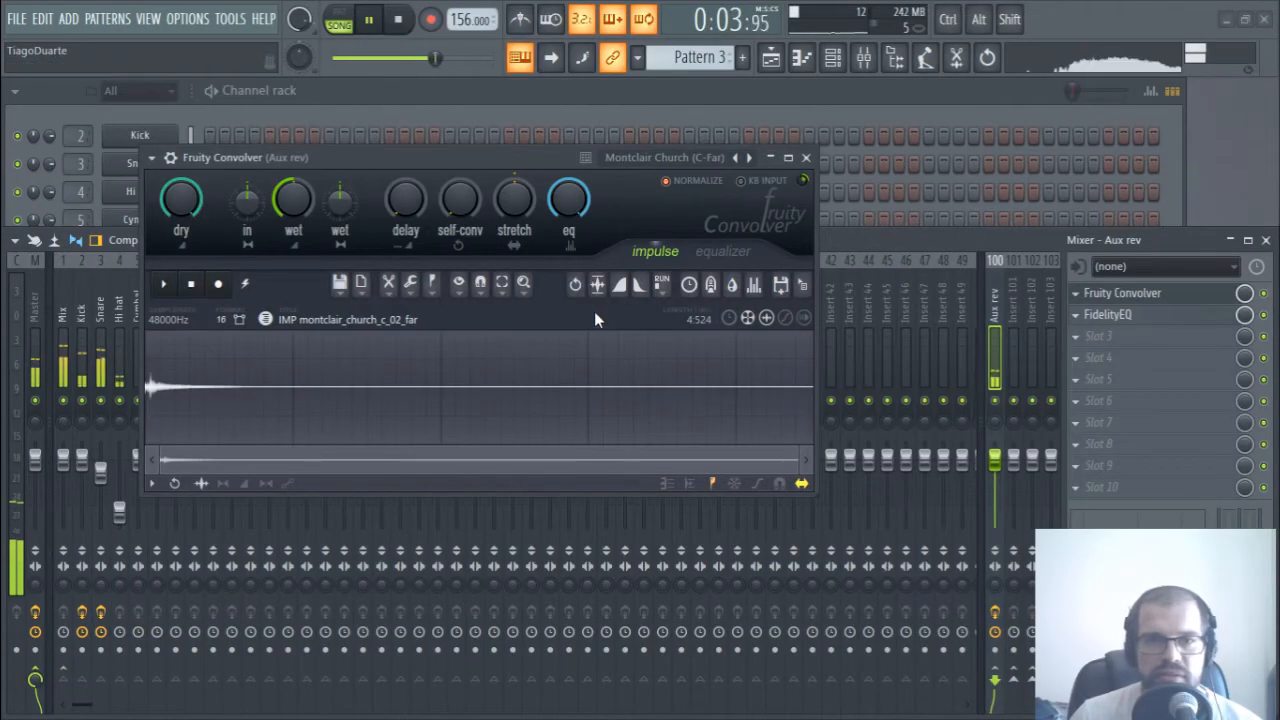
- Load the St Pauls (Distant-Hall 1-Rear) preset in Fruity Convolver, turn the dry level fully down, and adjust the wet level and stereo separation
{"action": "right_click", "coordinate": [744, 158]}
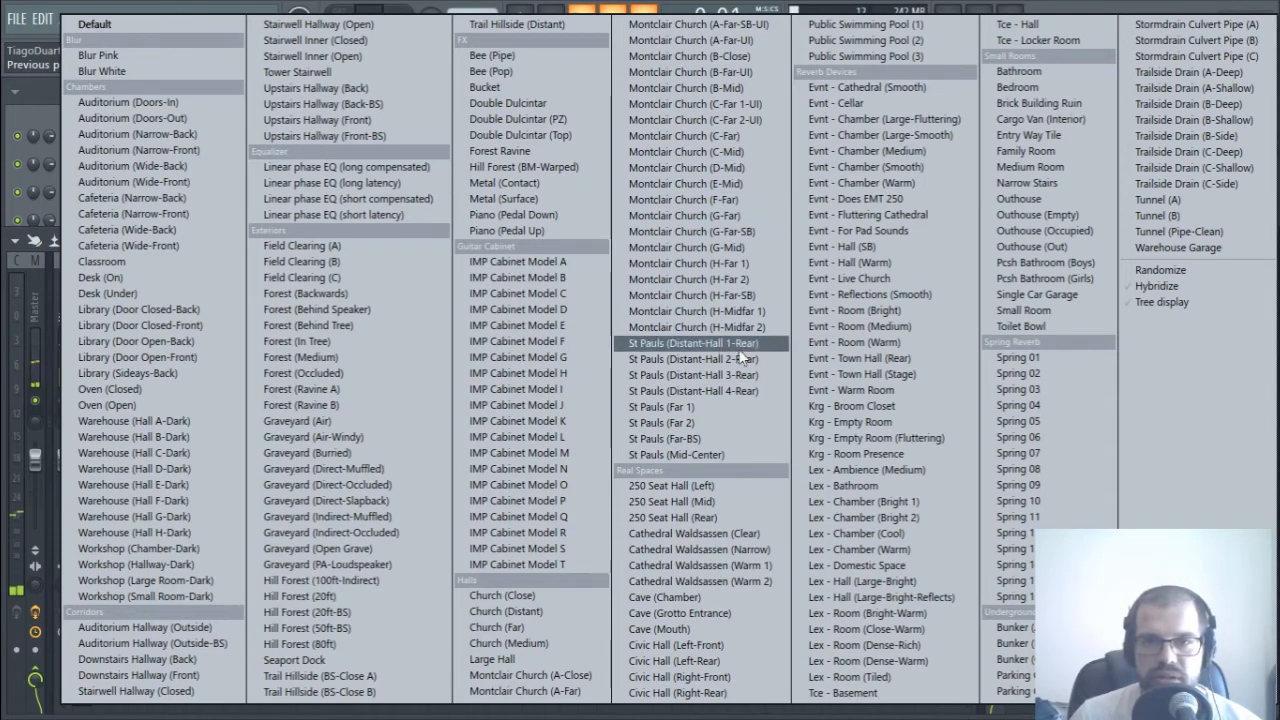
{"action": "left_click", "coordinate": [698, 348]}
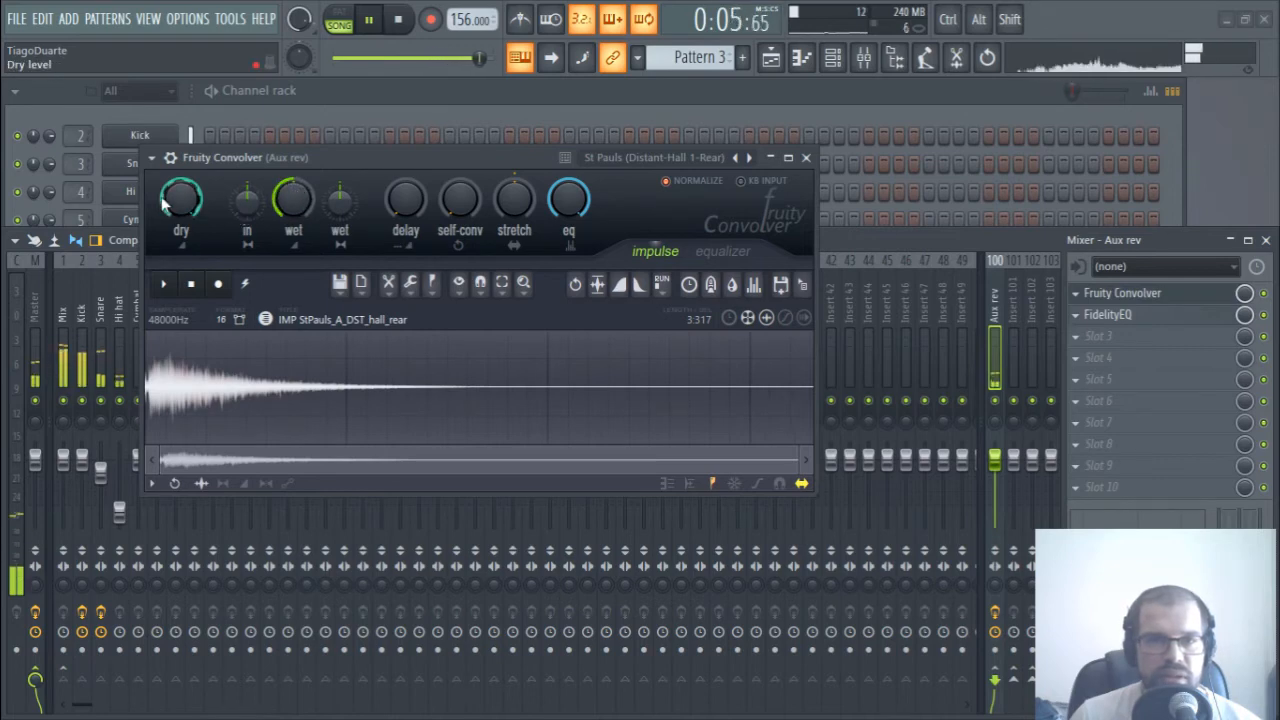
{"action": "left_click_drag", "start_coordinate": [165, 198], "coordinate": [165, 310]}
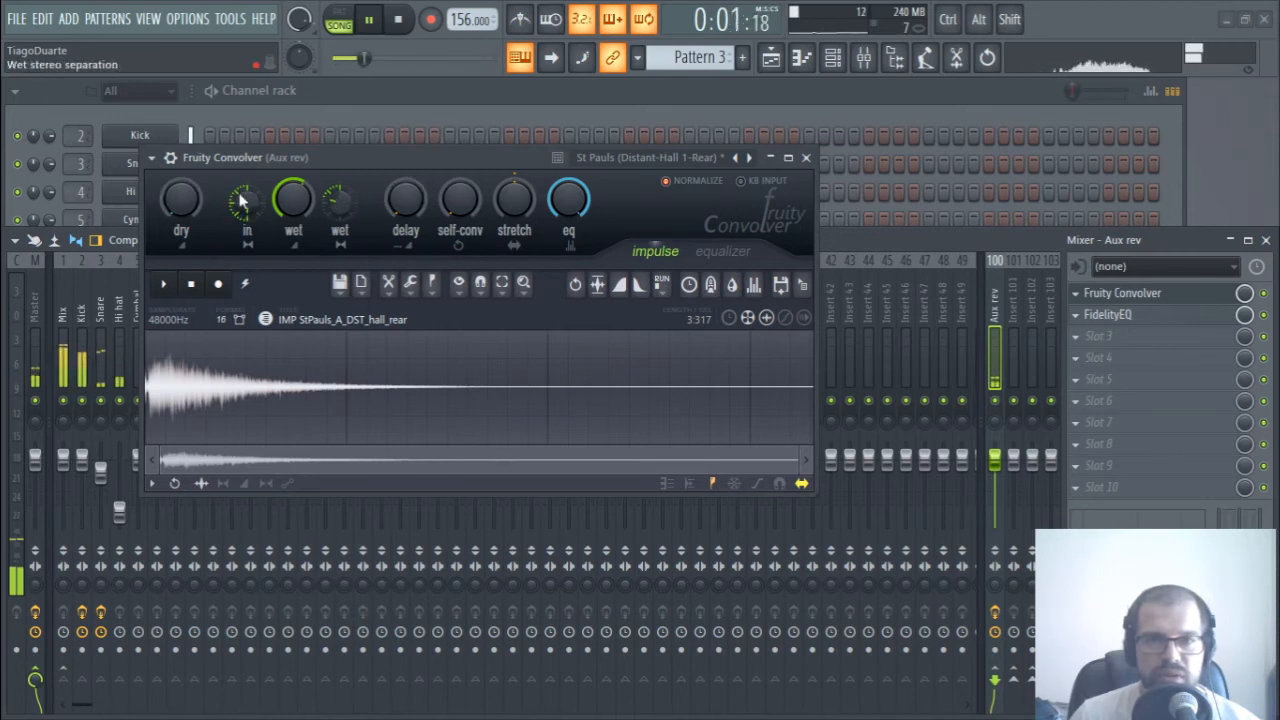
{"action": "left_click", "coordinate": [806, 158]}
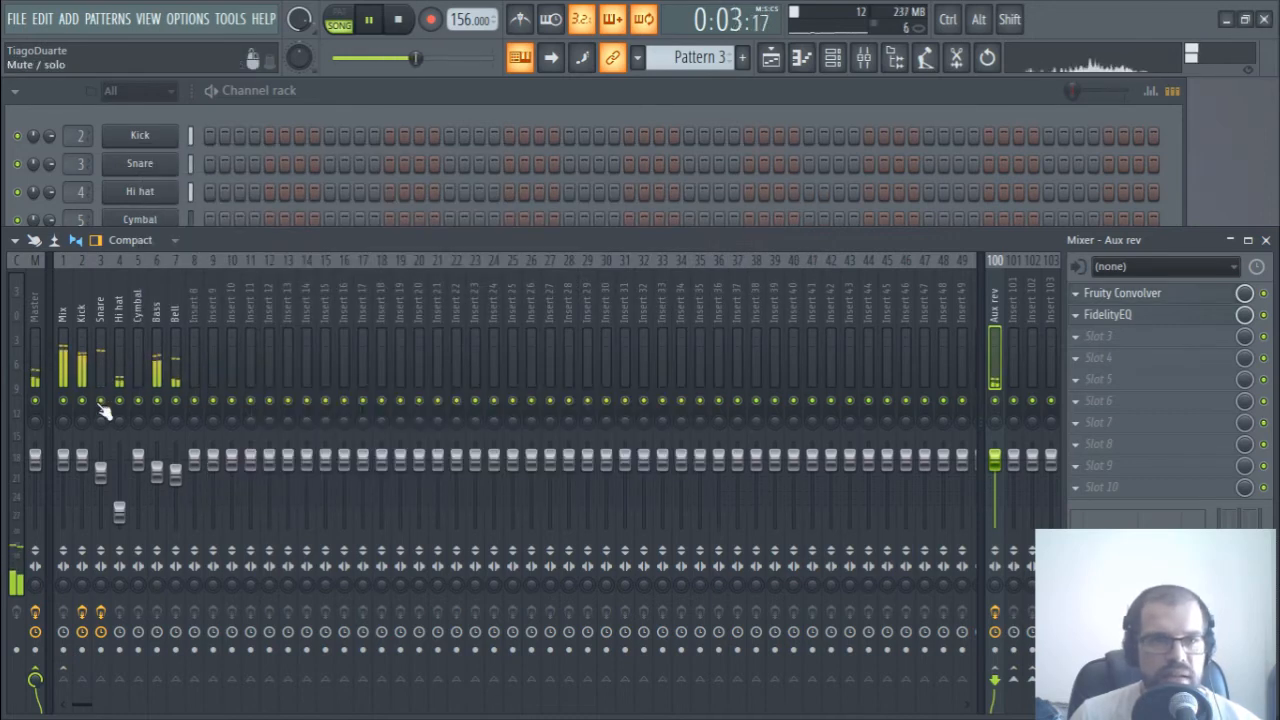
- Route the Mix track to the Master again and lower its send level to Aux rev
{"action": "left_click", "coordinate": [65, 308]}
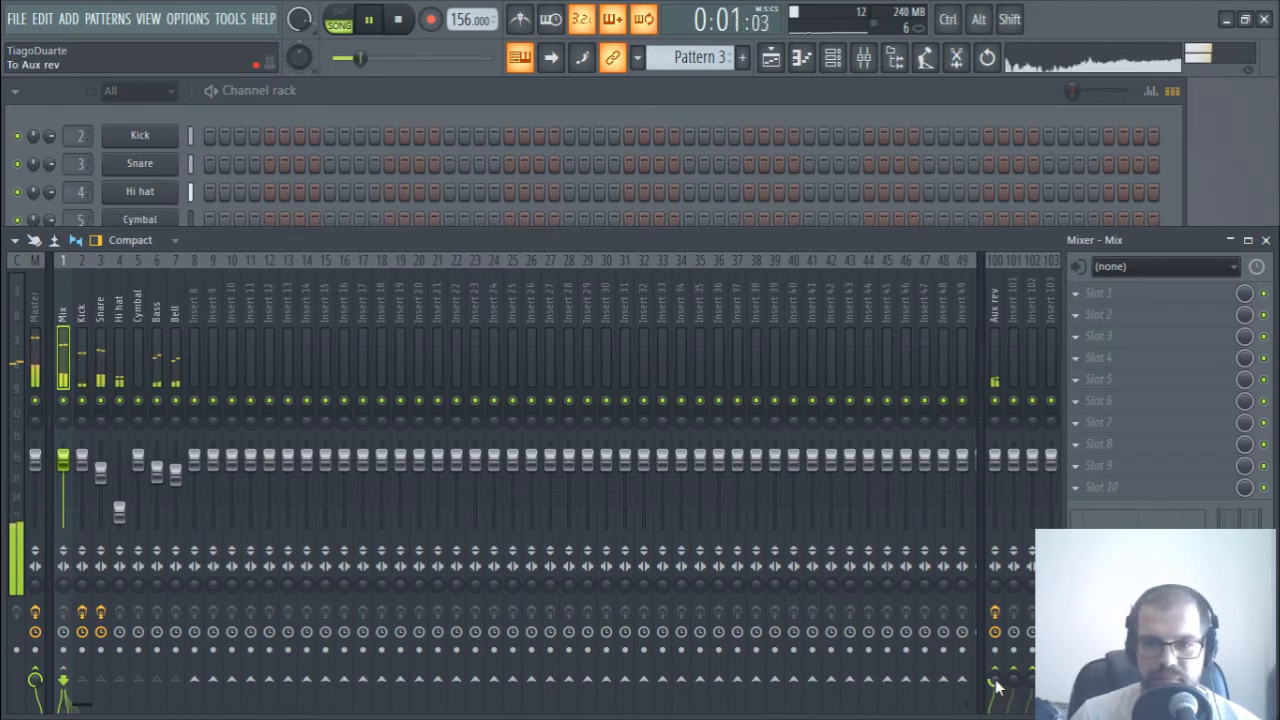
{"action": "left_click_drag", "start_coordinate": [995, 681], "coordinate": [997, 684]}
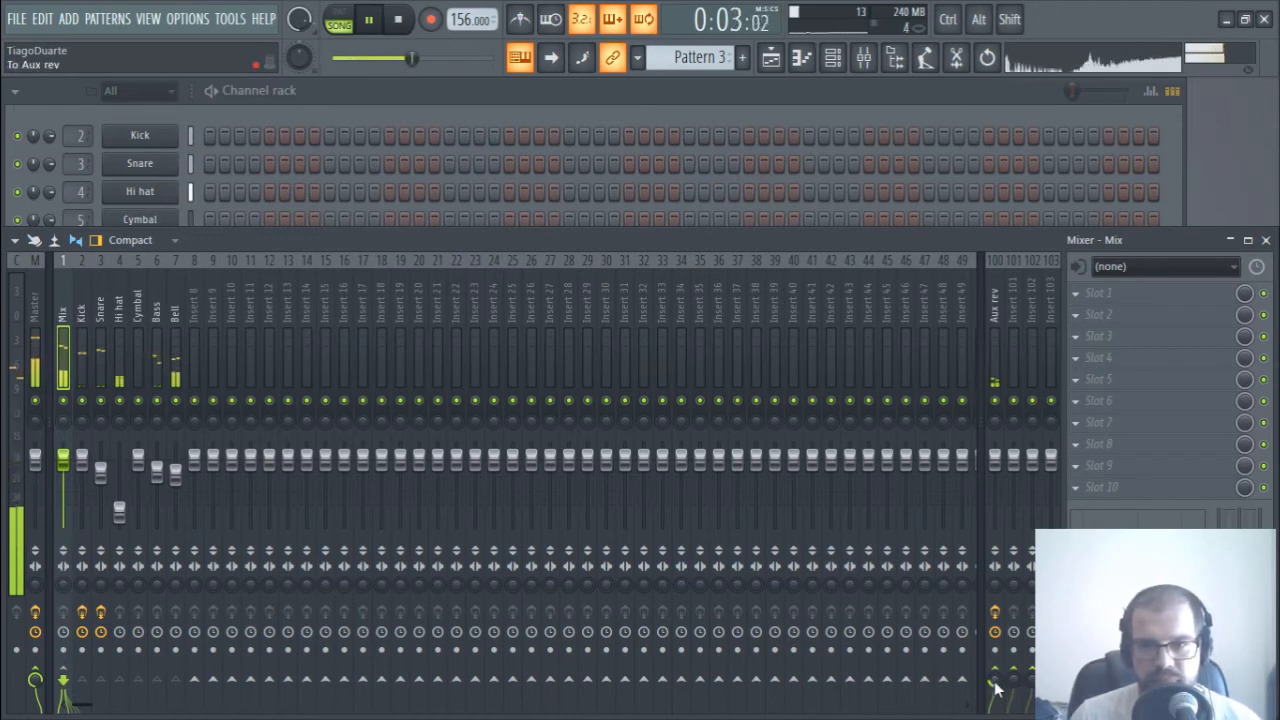
- Lower the Bell track's volume slightly and load Fruity Reeverb 2 in its first effect slot
{"action": "left_click_drag", "start_coordinate": [174, 474], "coordinate": [175, 485]}
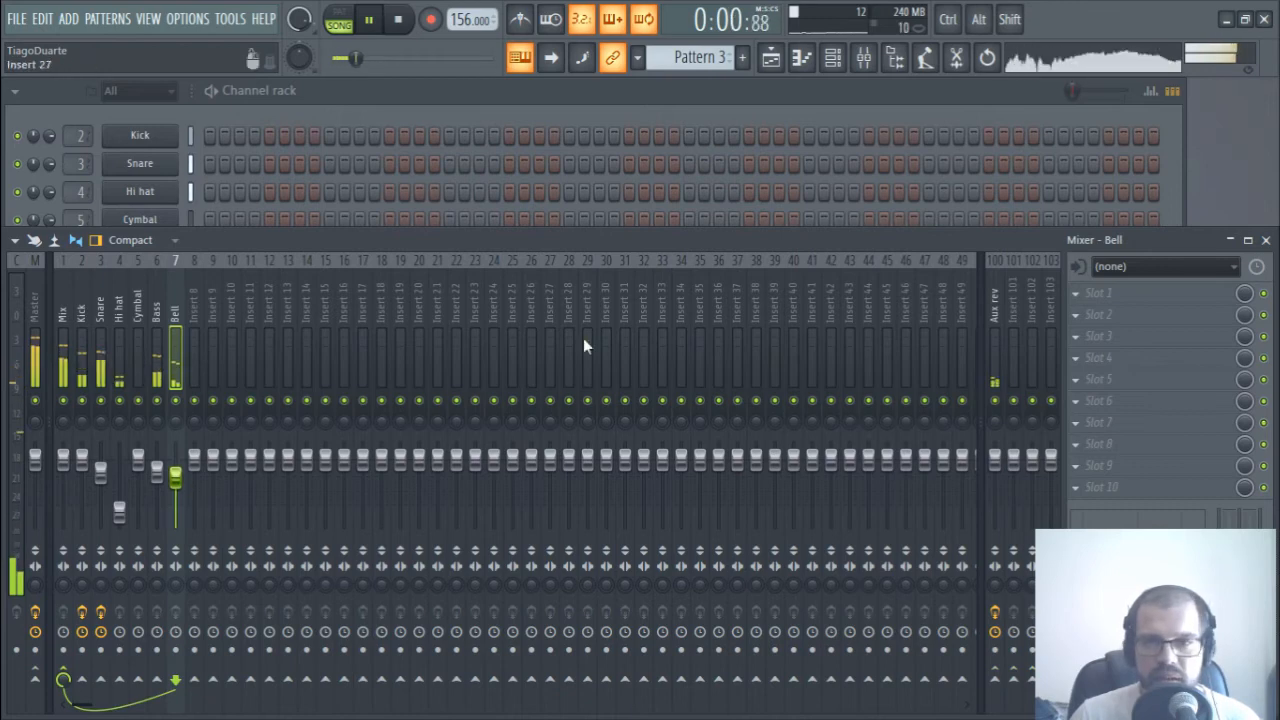
{"action": "left_click", "coordinate": [1110, 296]}
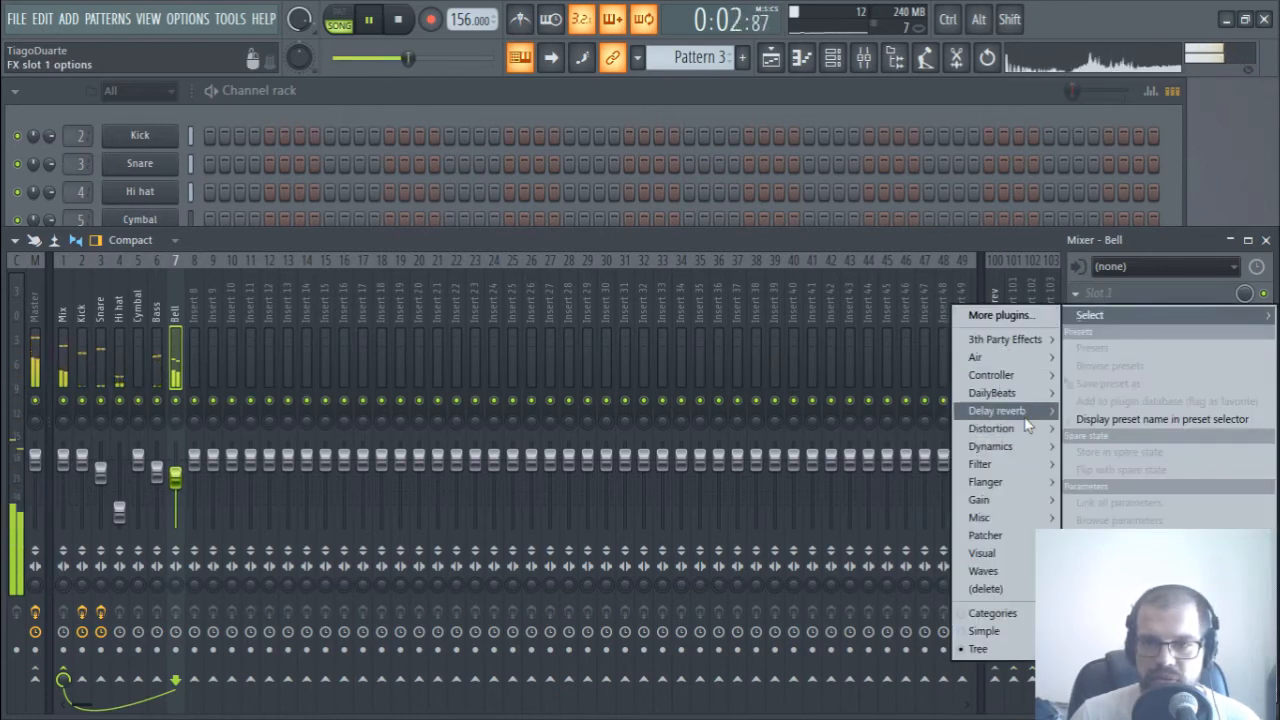
{"action": "mouse_move", "coordinate": [1000, 411]}
{"action": "left_click", "coordinate": [896, 477]}
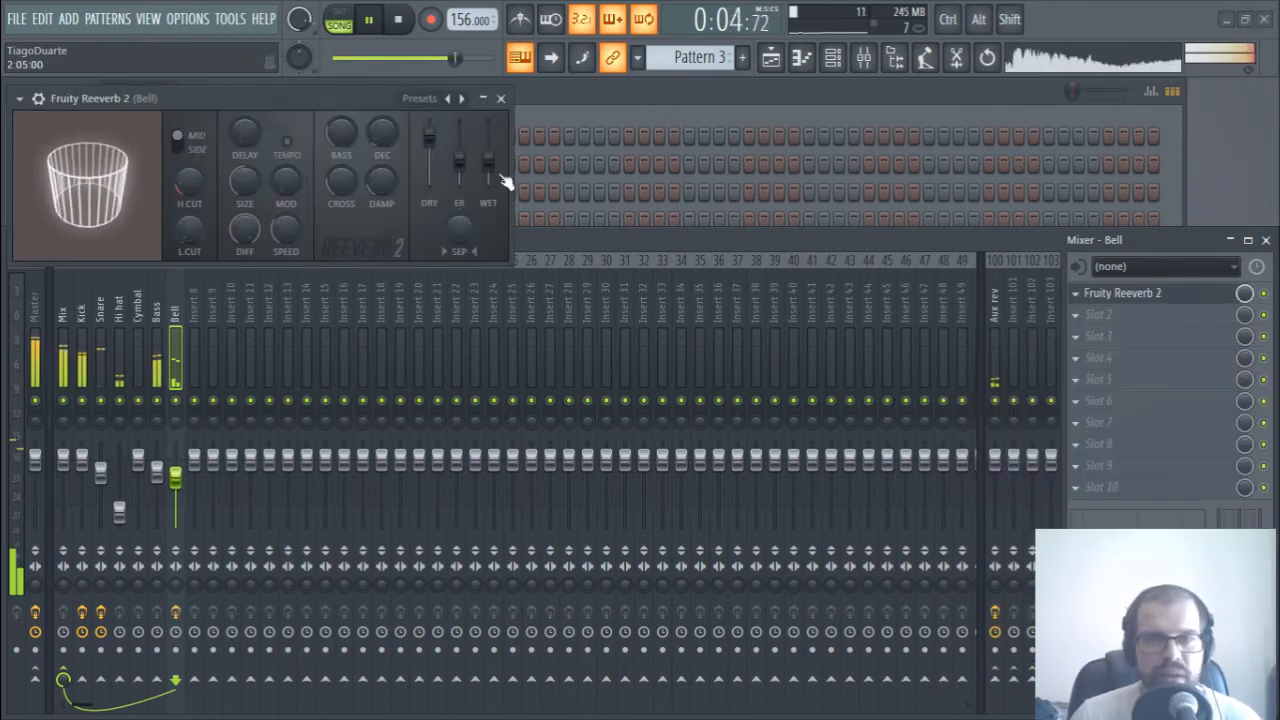
- In the Bell track's Fruity Reeverb 2, lower the dry level, set early reflections to 25%, enlarge the room size and set wet to 55%
{"action": "left_click_drag", "start_coordinate": [493, 172], "coordinate": [493, 140]}
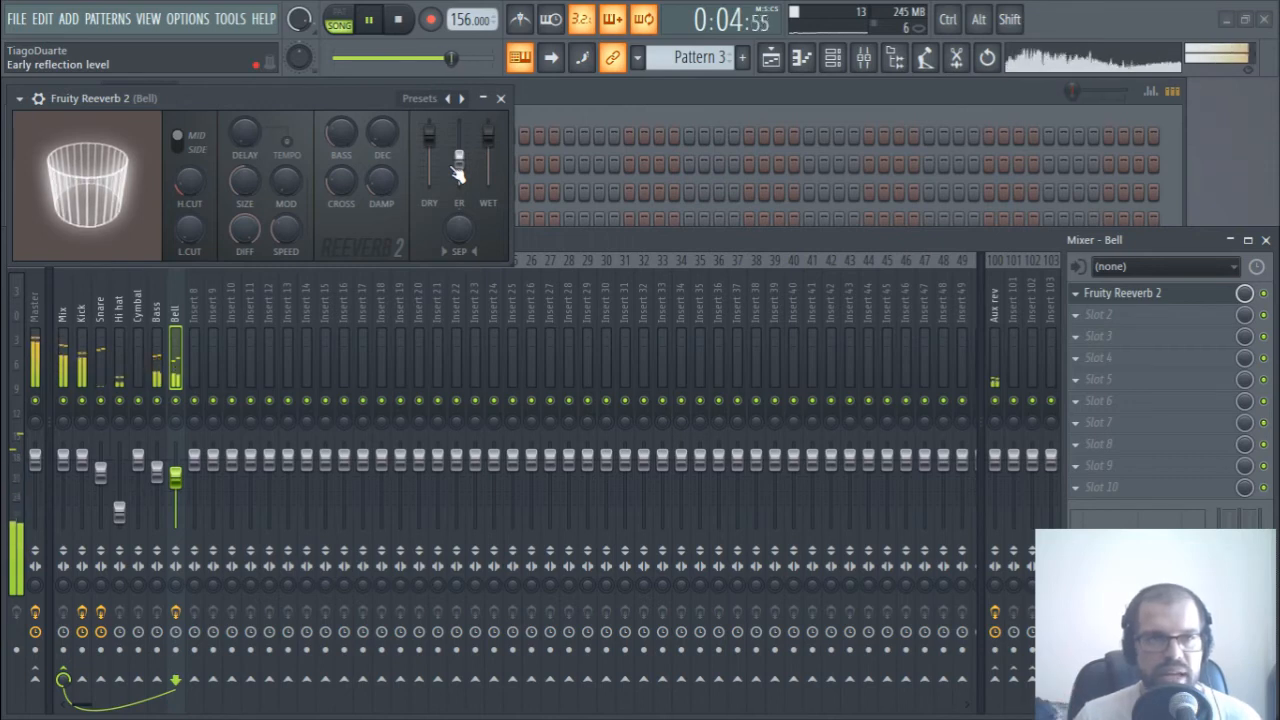
{"action": "left_click_drag", "start_coordinate": [429, 131], "coordinate": [429, 146]}
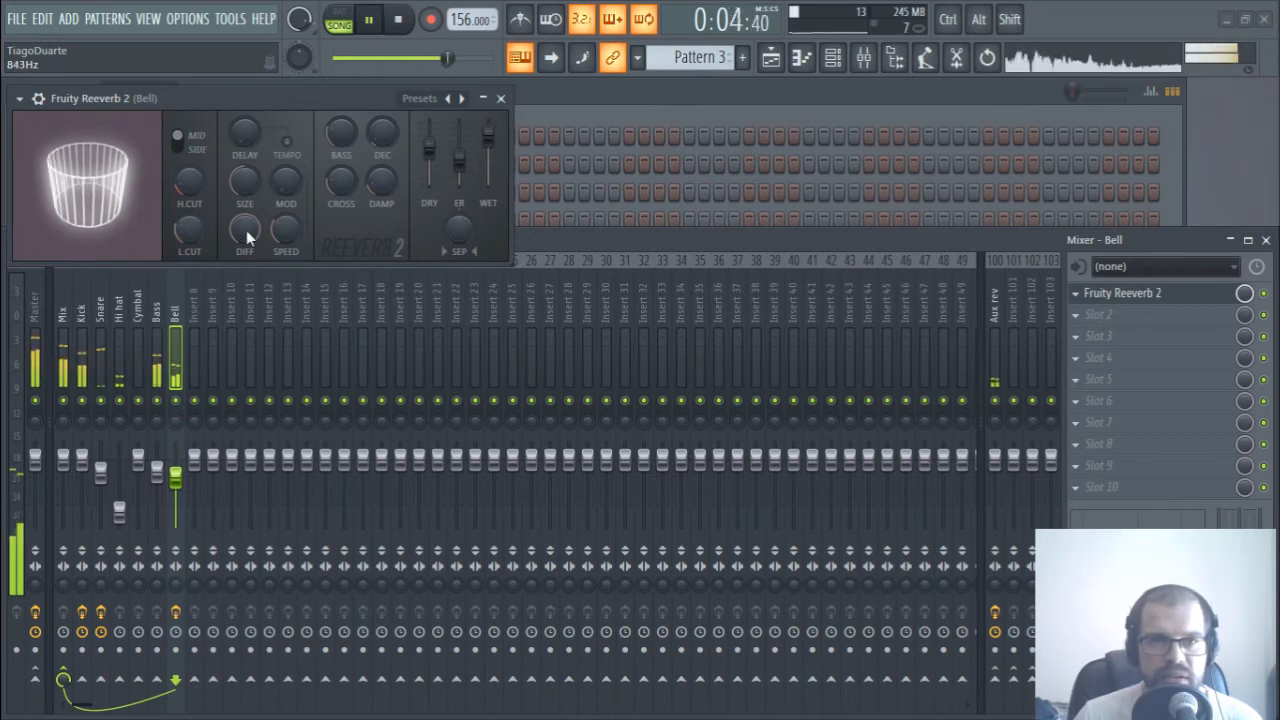
{"action": "mouse_move", "coordinate": [455, 238]}
{"action": "left_mouse_down"}
{"action": "mouse_move", "coordinate": [455, 290]}
{"action": "mouse_move", "coordinate": [460, 240]}
{"action": "left_mouse_up"}
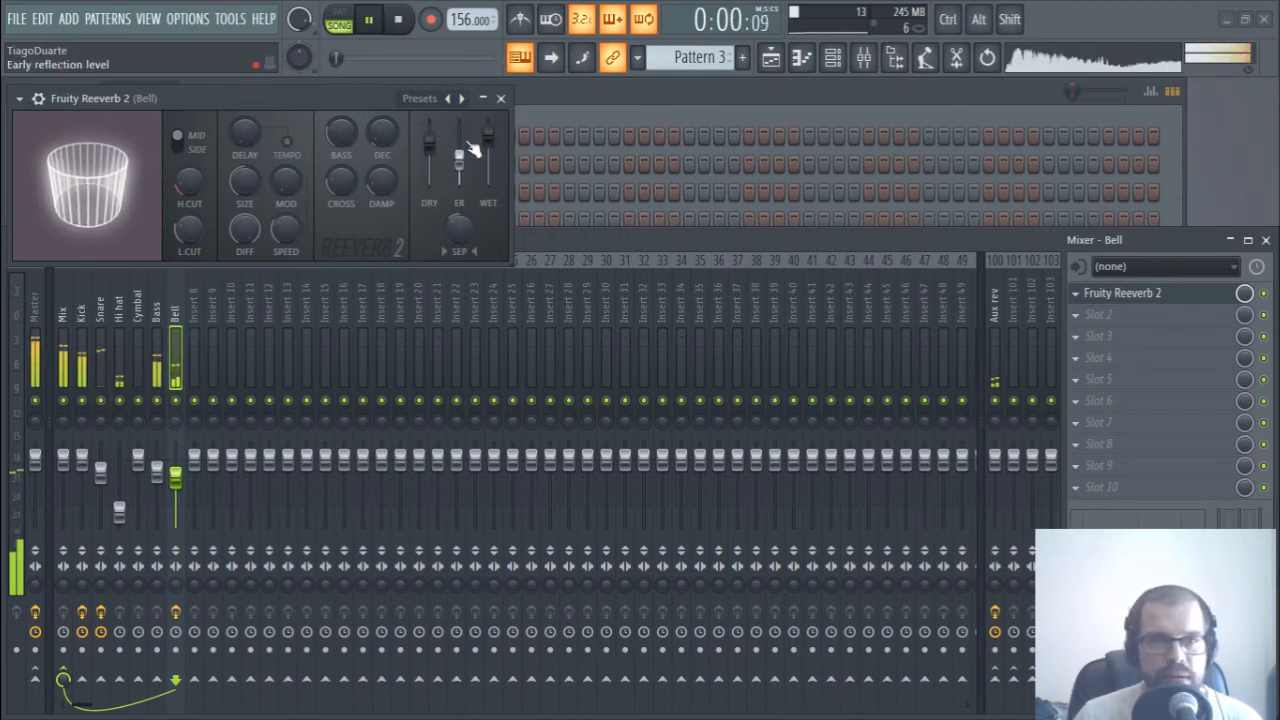
{"action": "left_click_drag", "start_coordinate": [459, 155], "coordinate": [459, 172]}
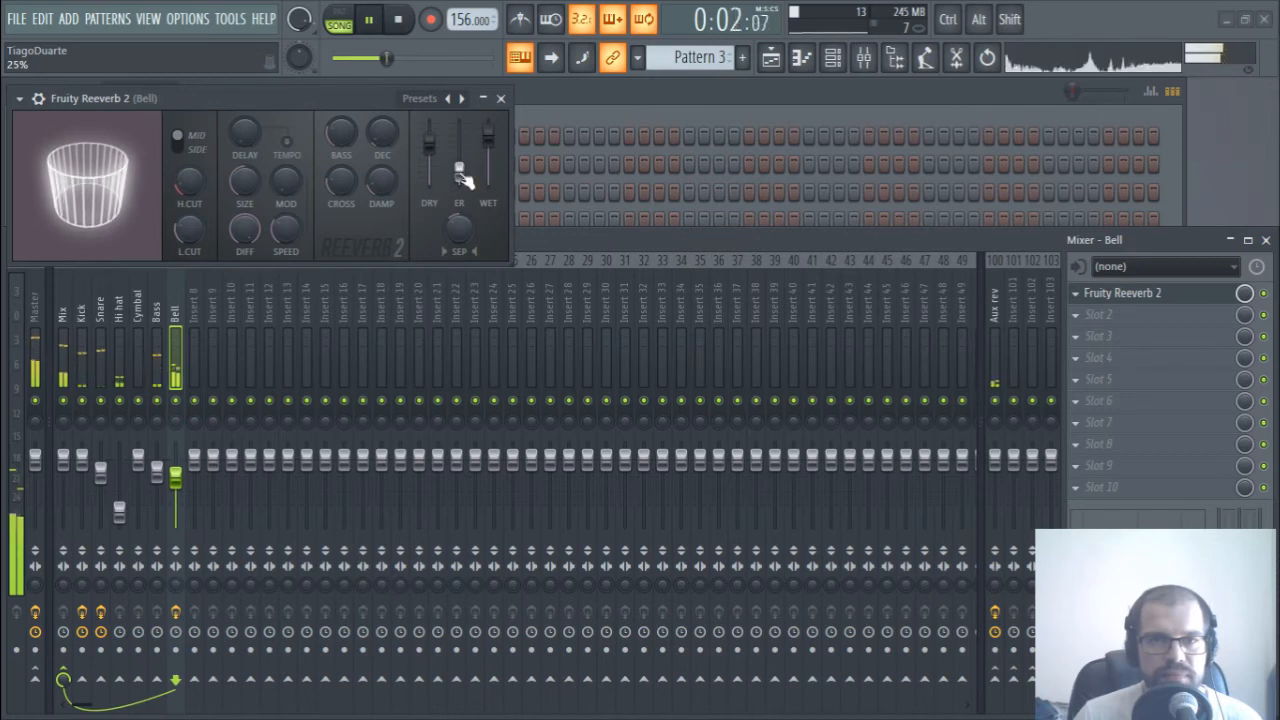
{"action": "left_click_drag", "start_coordinate": [241, 187], "coordinate": [243, 160]}
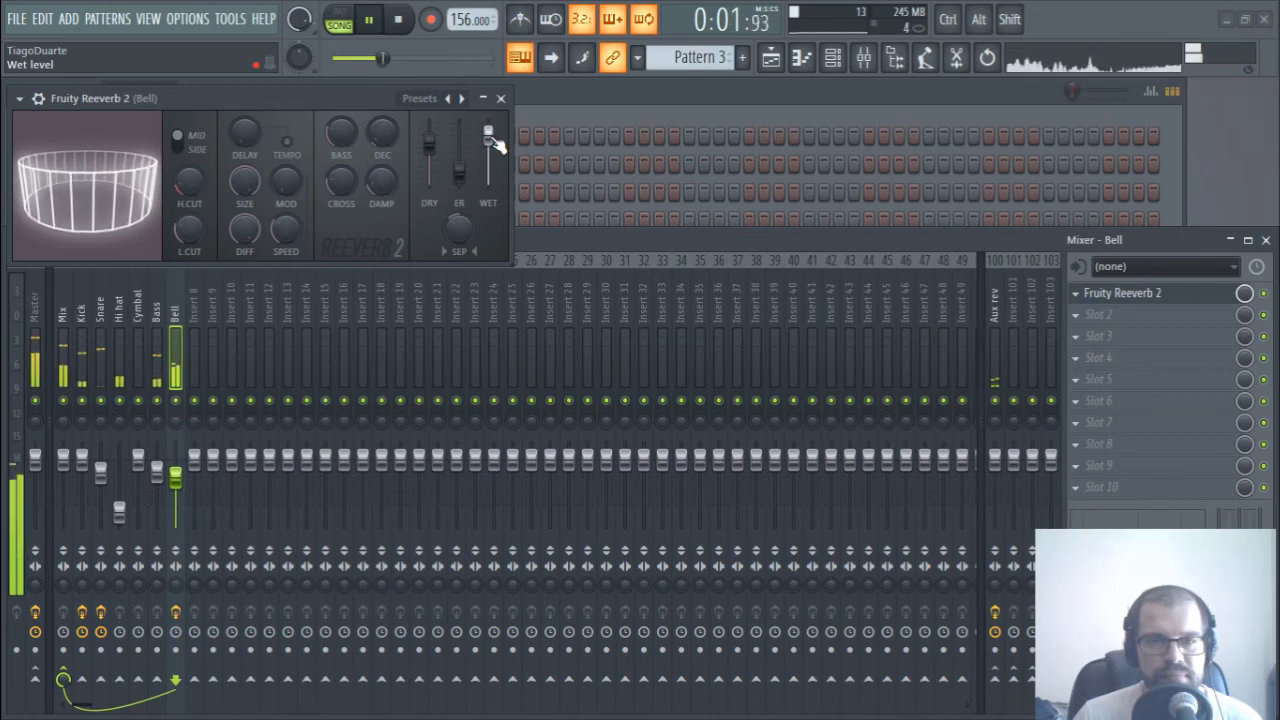
{"action": "left_click_drag", "start_coordinate": [488, 134], "coordinate": [488, 157]}
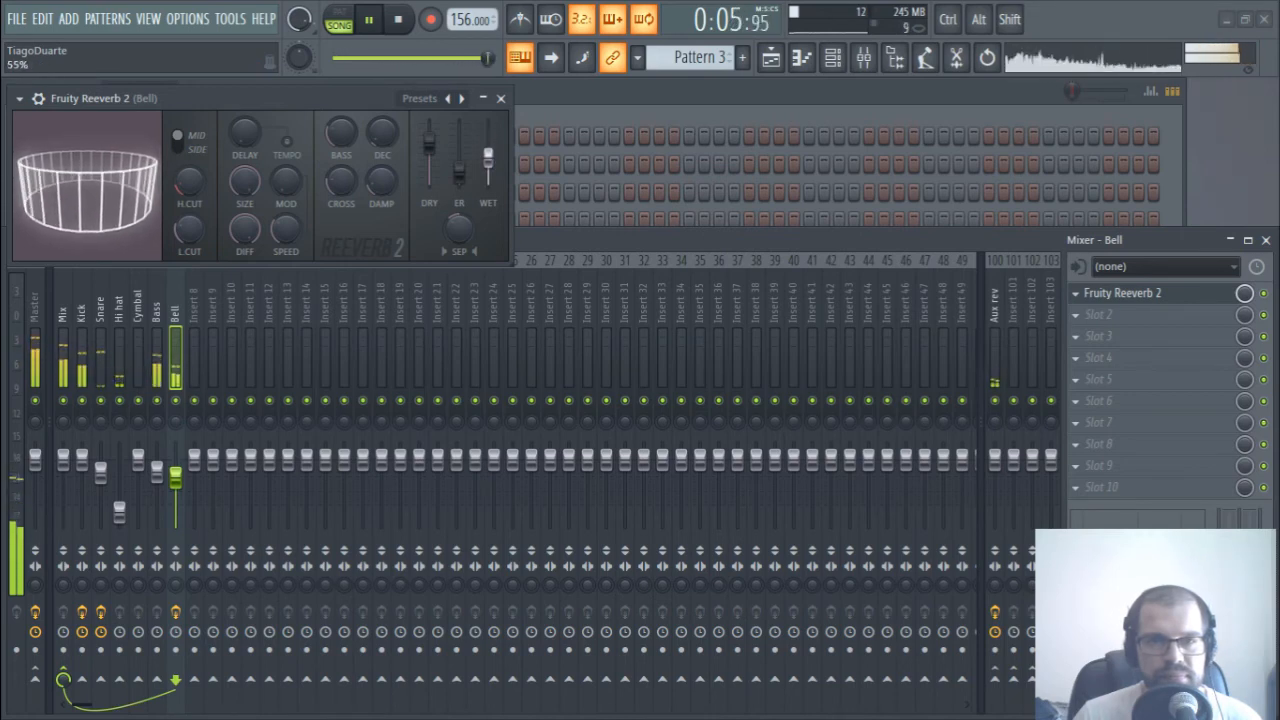
{"action": "left_click", "coordinate": [502, 99]}
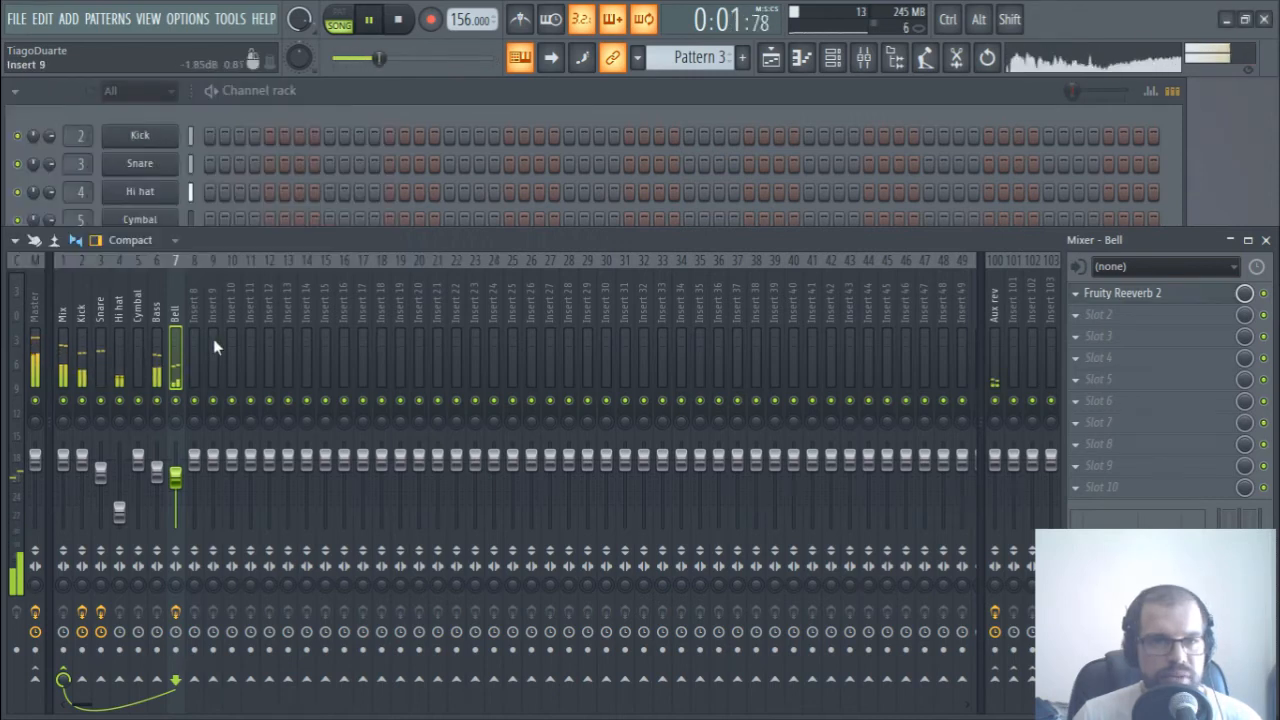
- Split Pattern 3 by channel so the Bass and Bell parts become separate patterns
{"action": "left_click", "coordinate": [418, 96]}
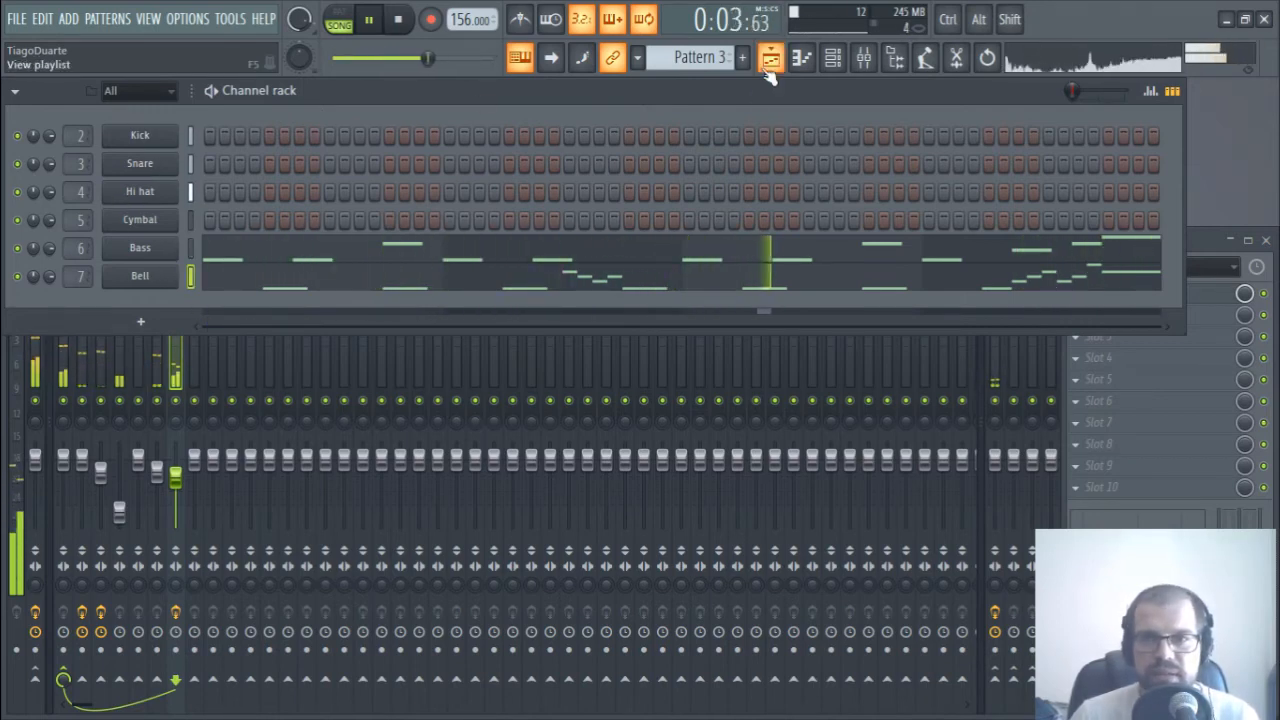
{"action": "left_click", "coordinate": [697, 57]}
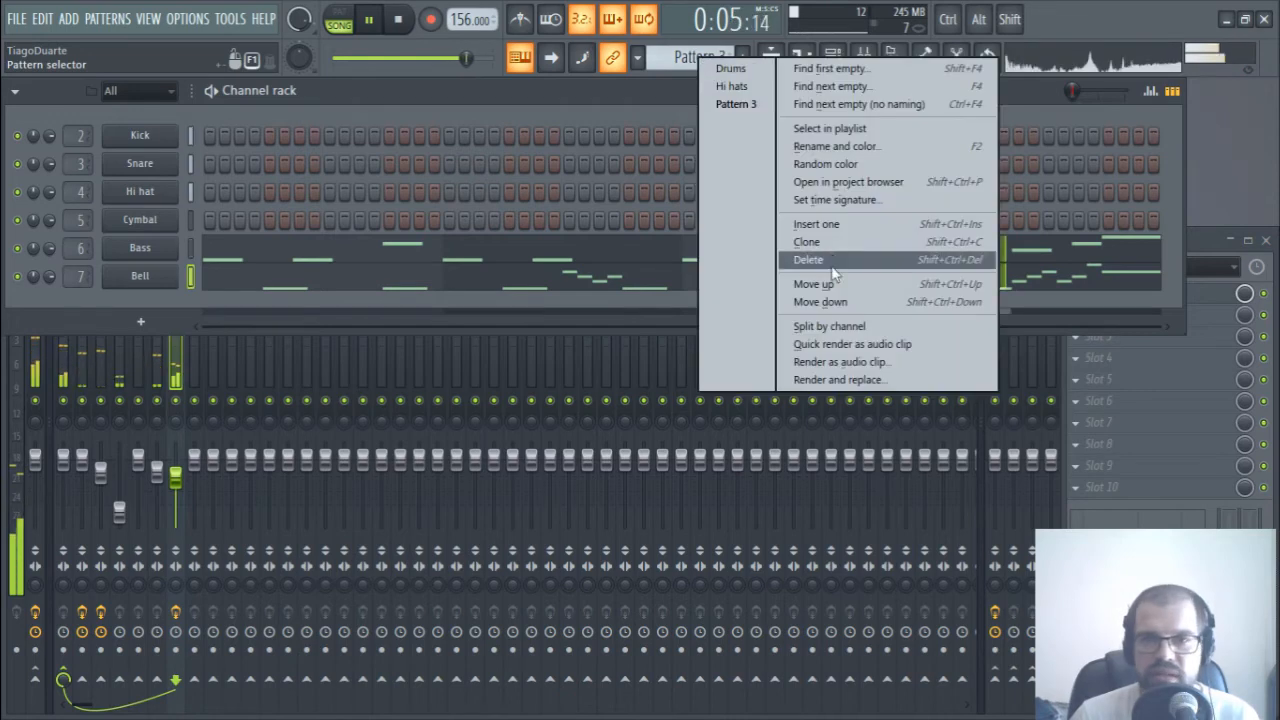
{"action": "left_click", "coordinate": [830, 326]}
- Duplicate the Drums, Hi hats, Bell and Bass clips to bar 5 in the playlist and clear the time selection
{"action": "left_click", "coordinate": [770, 57]}
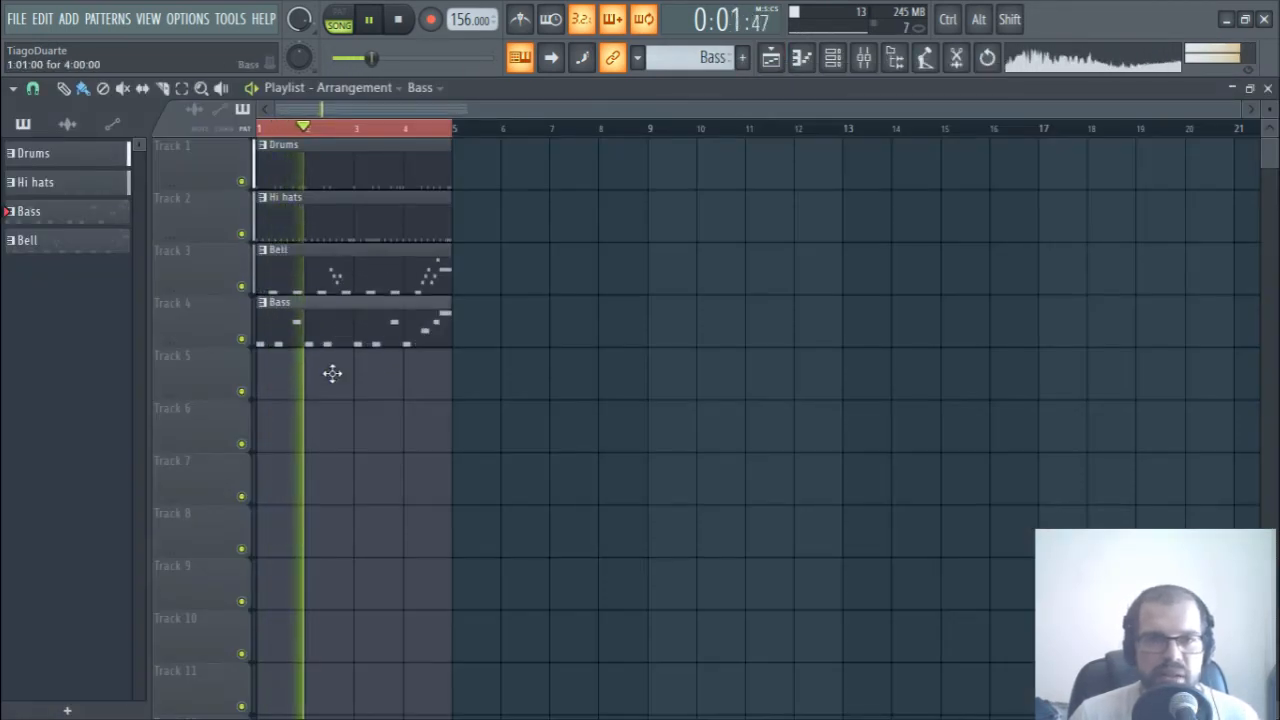
{"action": "left_click_drag", "start_coordinate": [534, 394], "coordinate": [258, 138]}
{"action": "left_click_drag", "start_coordinate": [321, 200], "coordinate": [517, 200]}
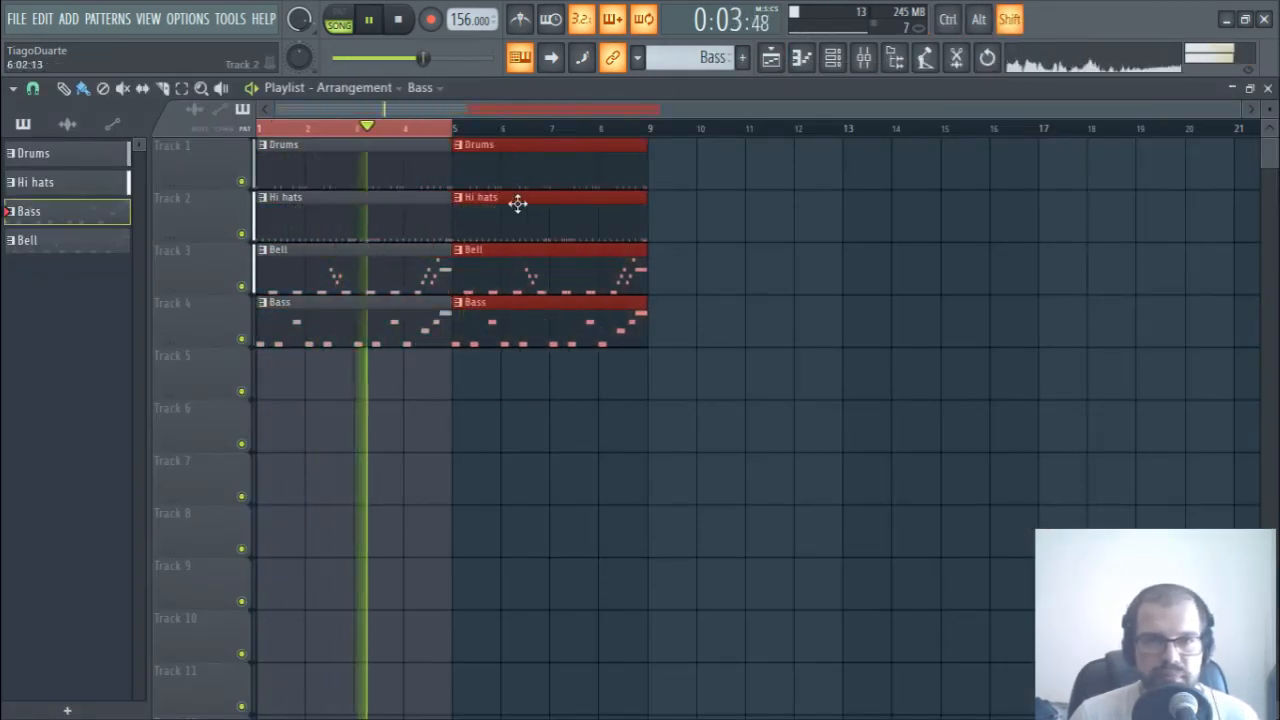
{"action": "left_click", "coordinate": [488, 129], "text": "ctrl"}
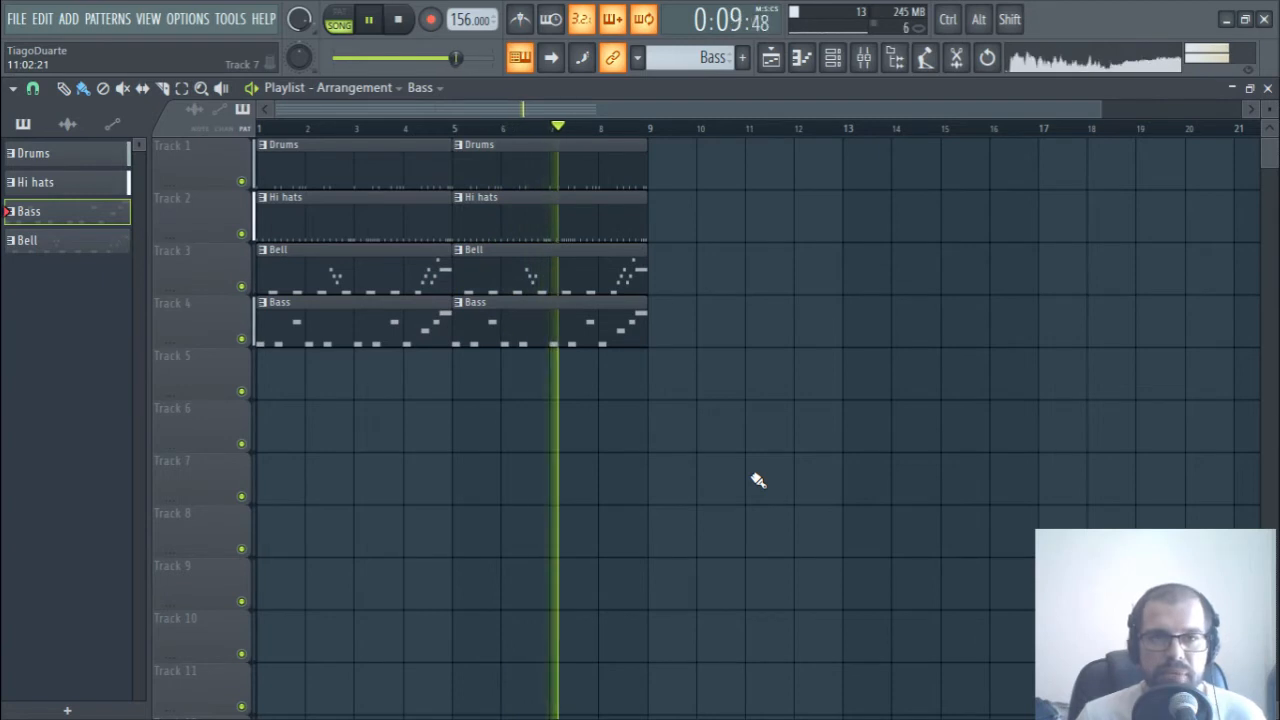
{"action": "key", "text": "F5"}
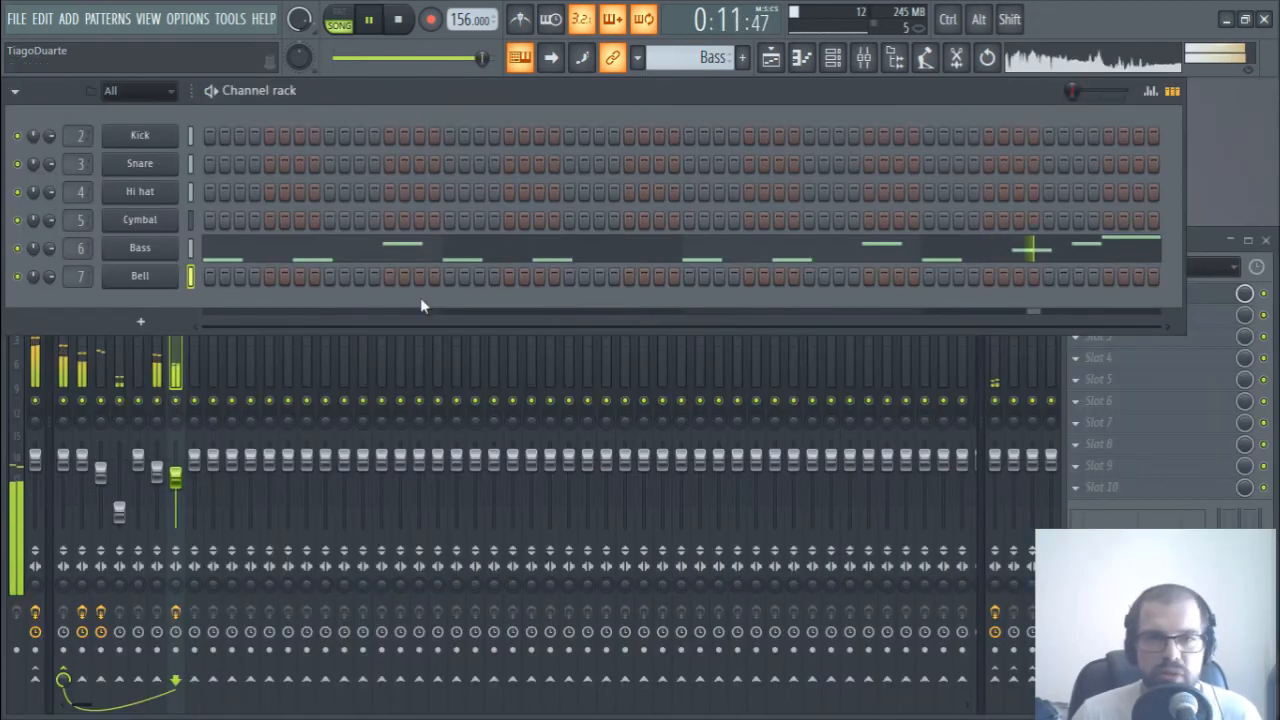
- Add a new Sytrus instrument channel to the channel rack
{"action": "left_click", "coordinate": [167, 331]}
{"action": "mouse_move", "coordinate": [195, 458]}
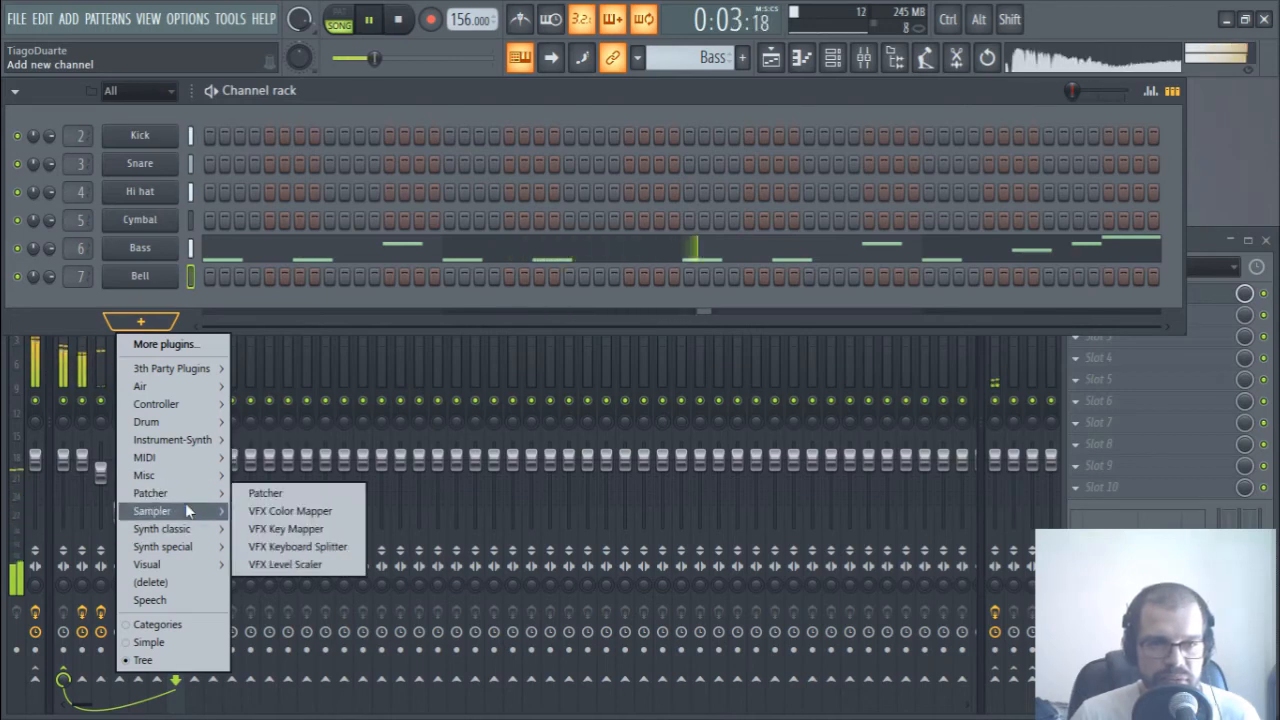
{"action": "mouse_move", "coordinate": [174, 530]}
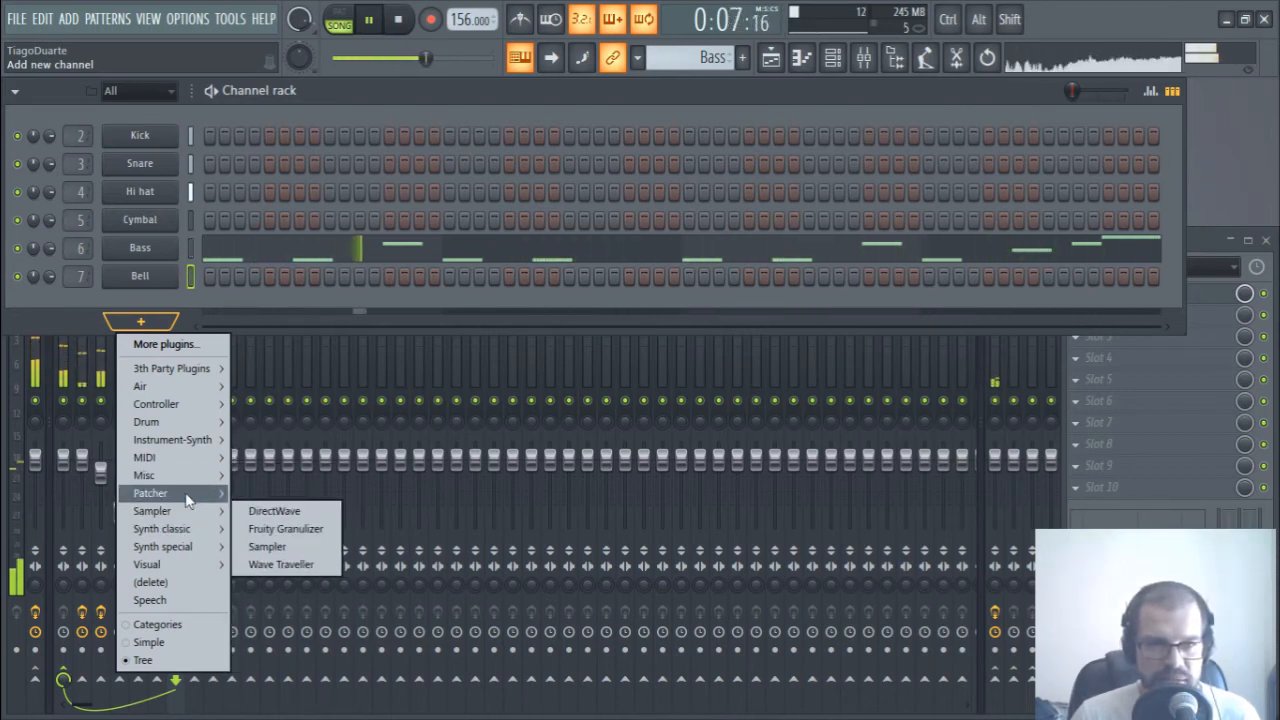
{"action": "mouse_move", "coordinate": [188, 556]}
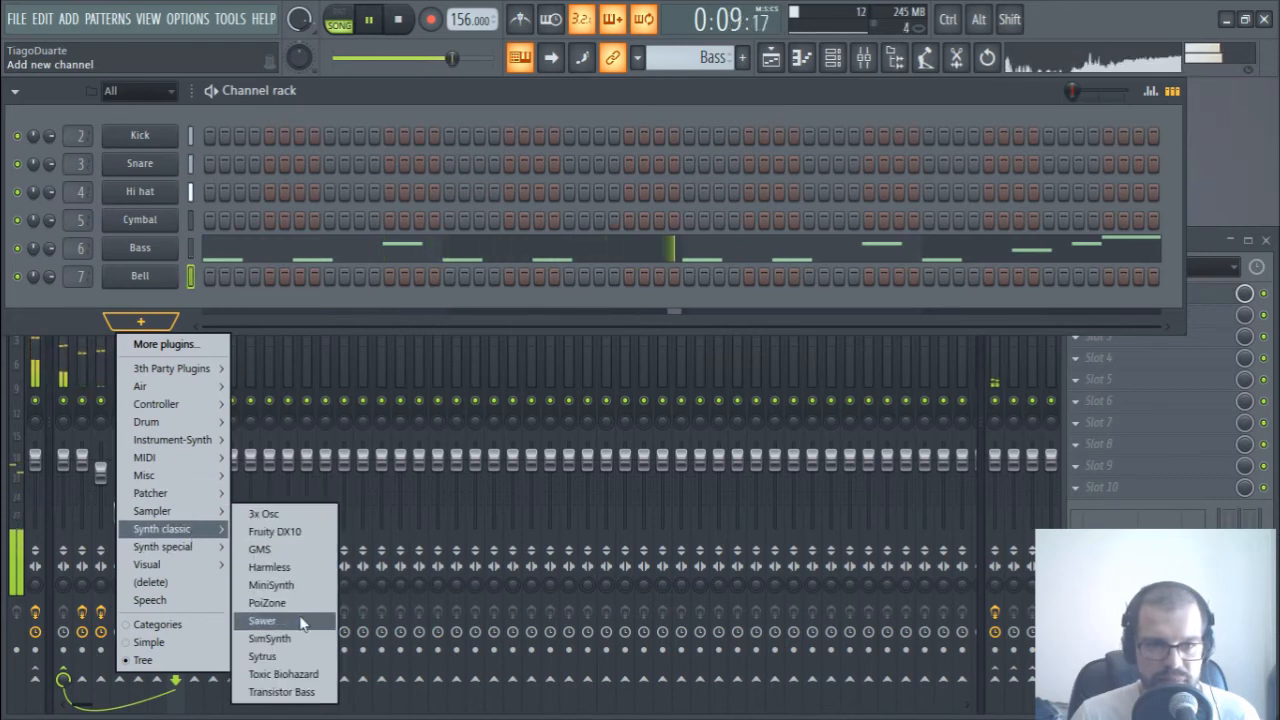
{"action": "left_click", "coordinate": [287, 657]}
{"action": "left_click_drag", "start_coordinate": [466, 218], "coordinate": [466, 133]}
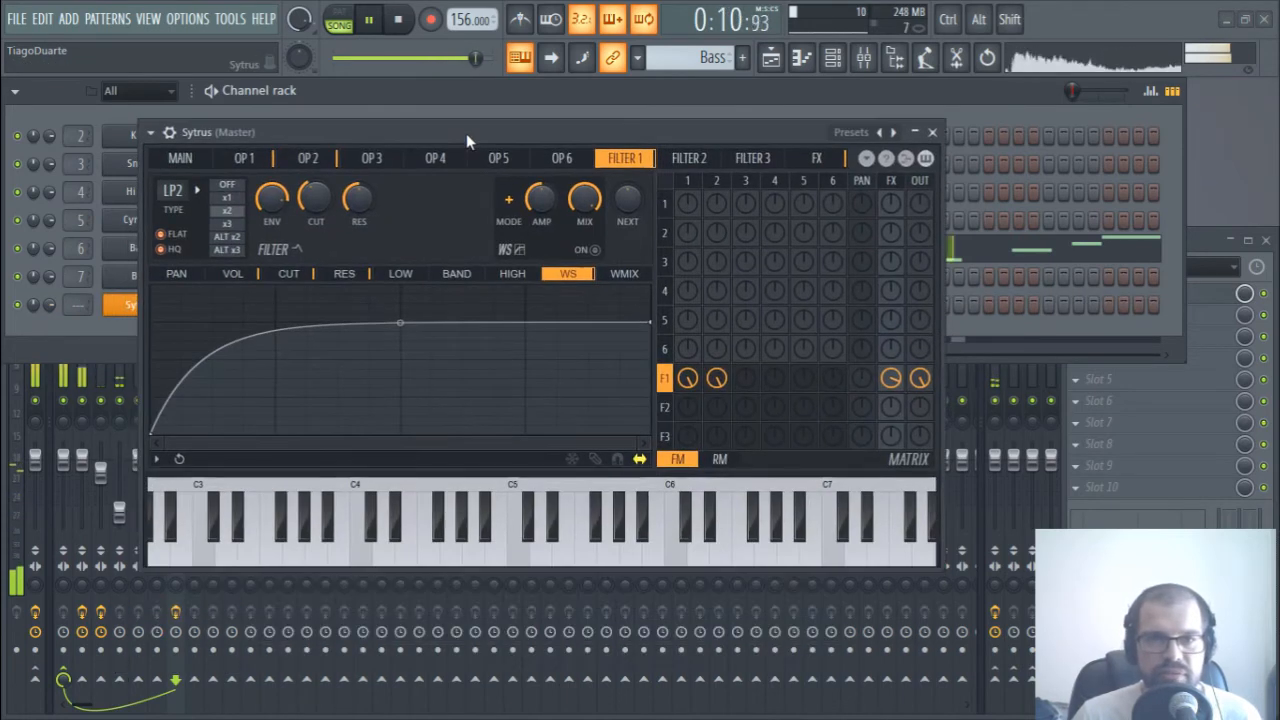
{"action": "left_click", "coordinate": [890, 132]}
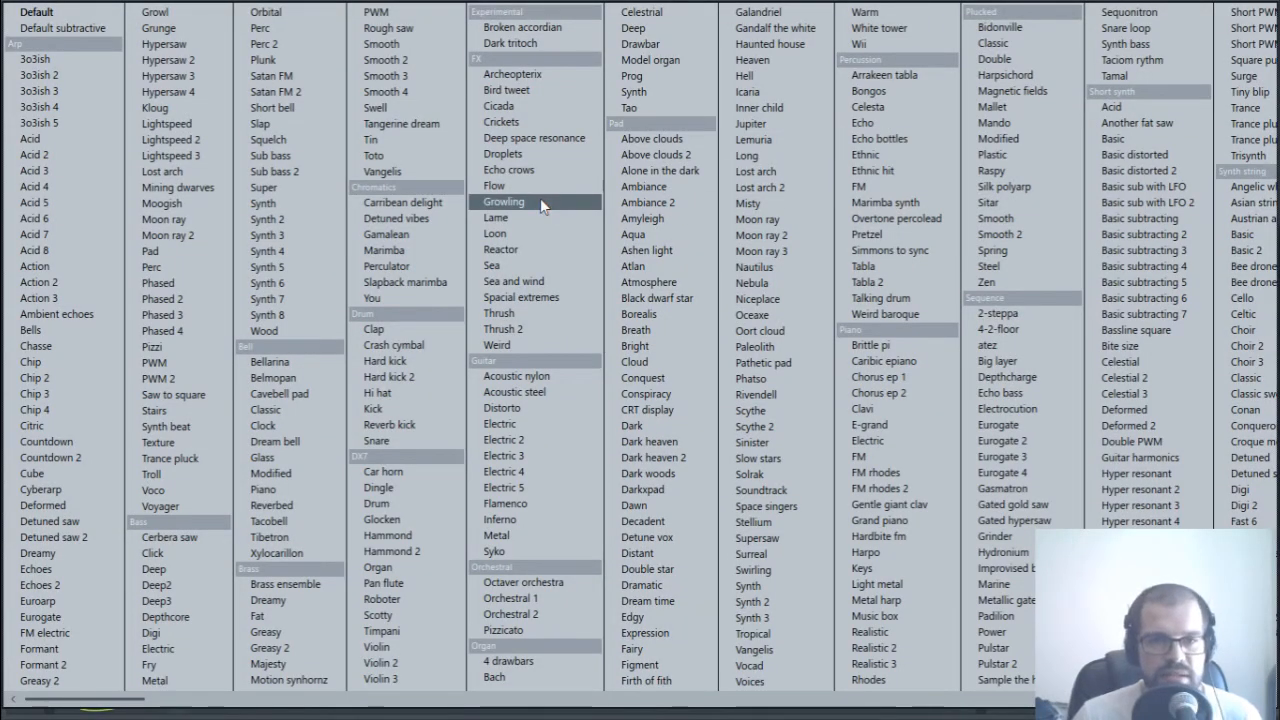
{"action": "left_click", "coordinate": [288, 362]}
{"action": "key", "text": "Escape"}
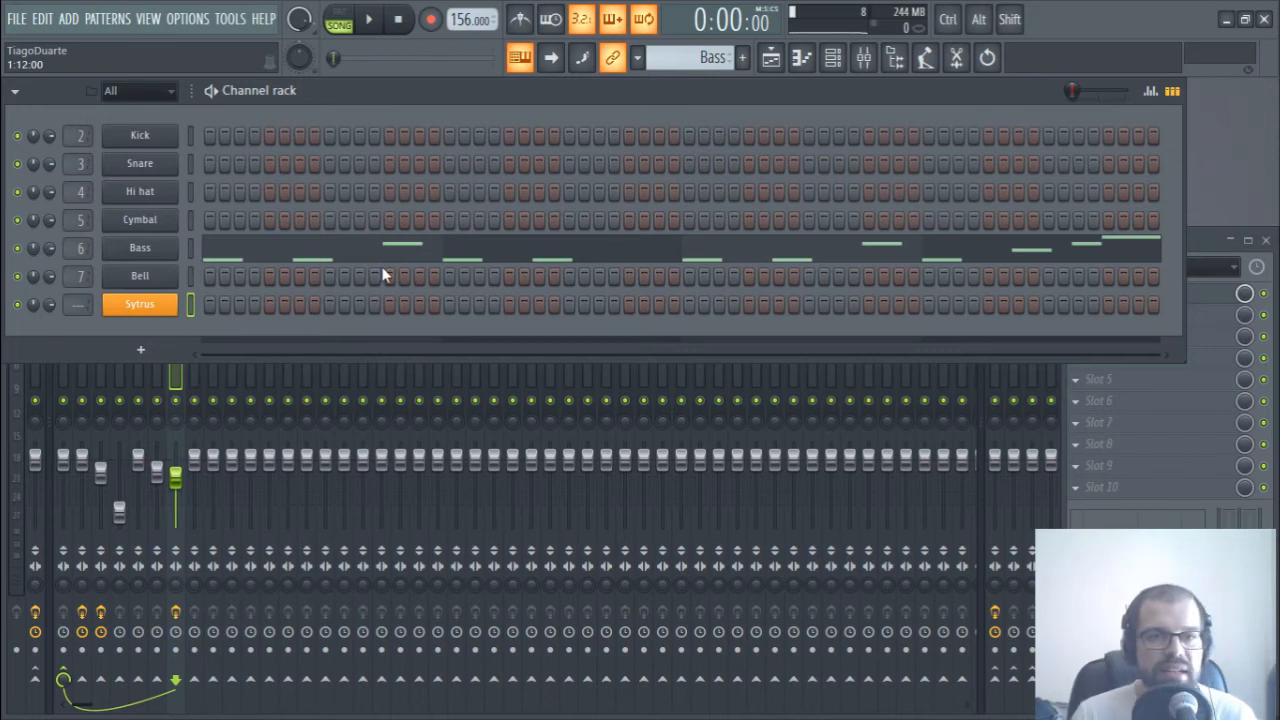
- Load the Brittle pi piano preset in the new Sytrus channel and audition it with a few notes
{"action": "left_click", "coordinate": [155, 306]}
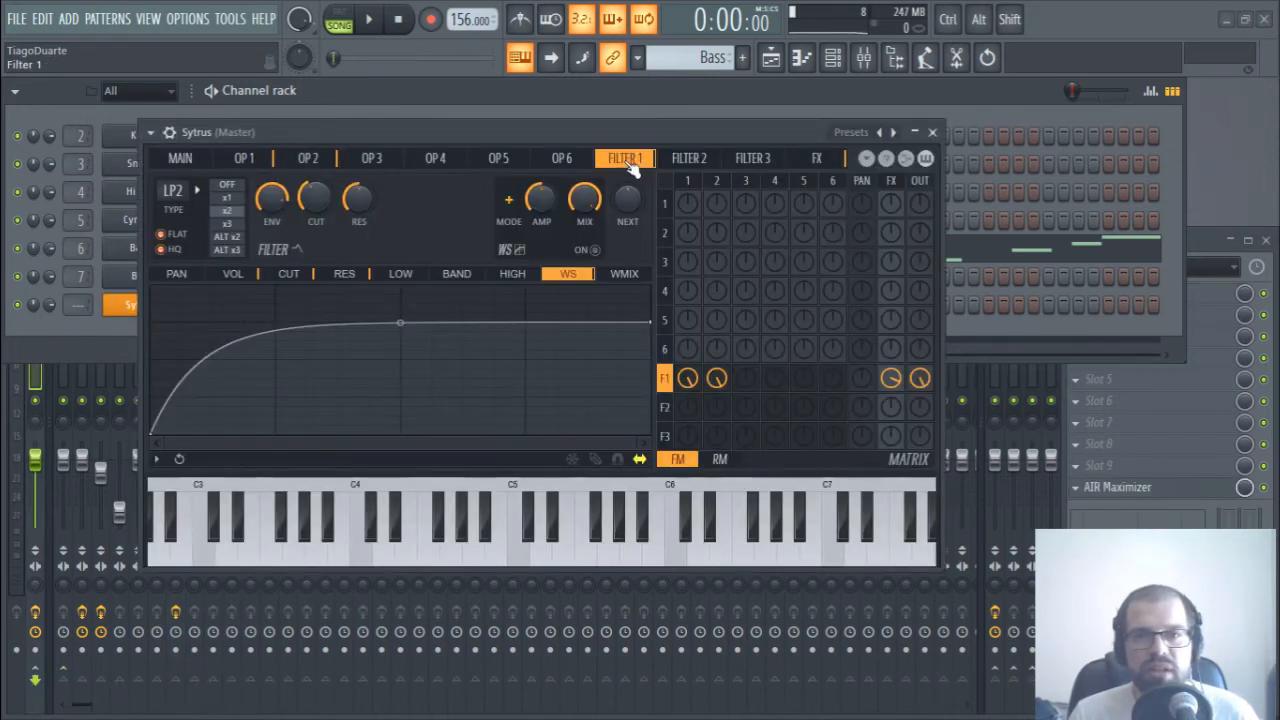
{"action": "left_click", "coordinate": [892, 133]}
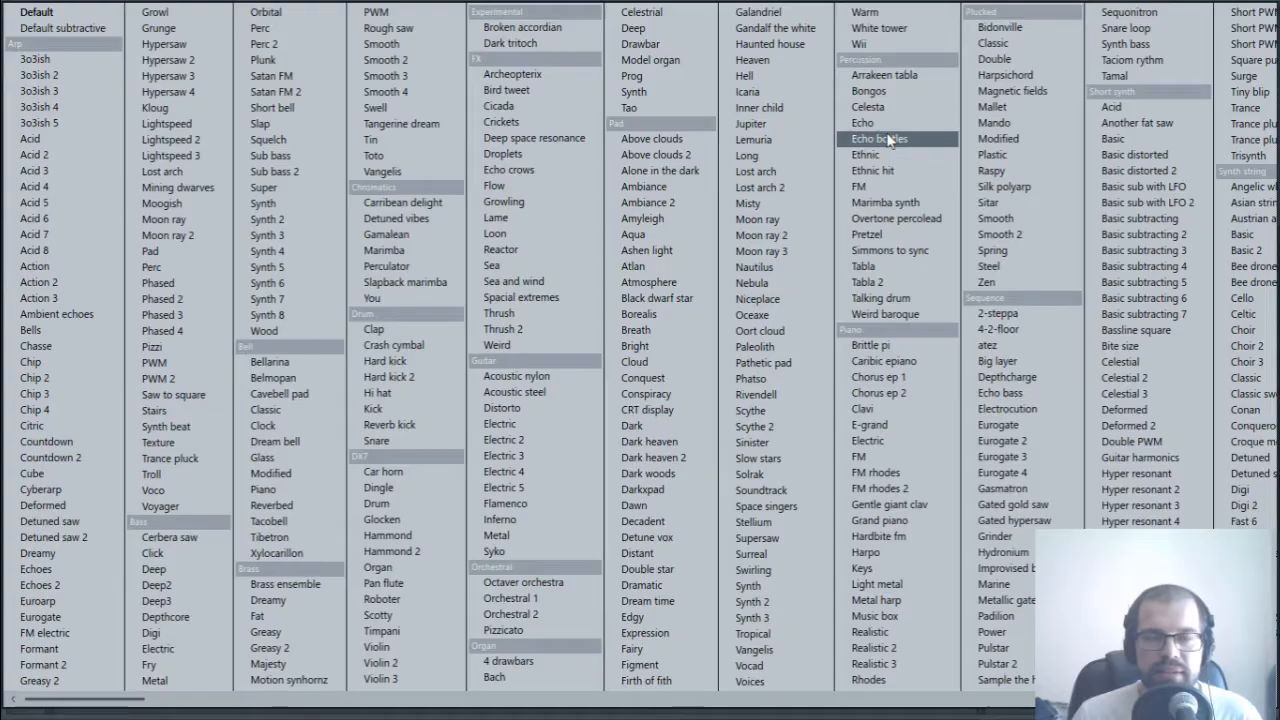
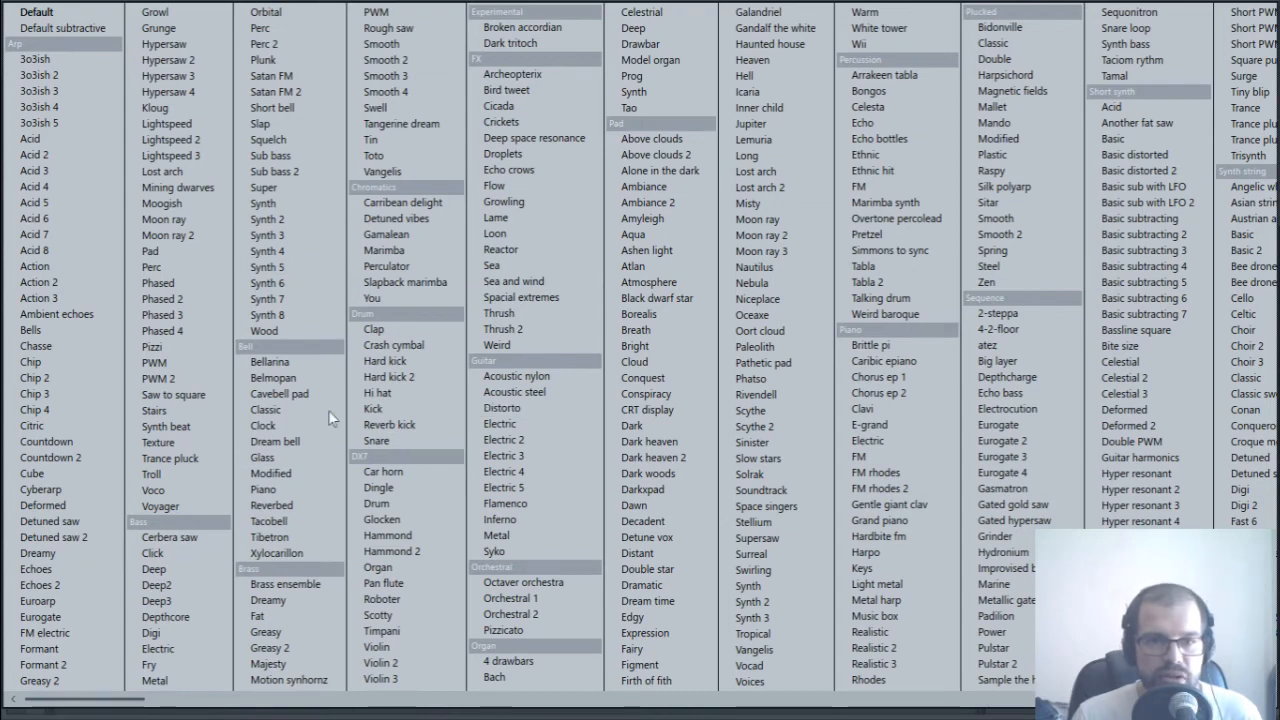
{"action": "scroll", "coordinate": [770, 413], "scroll_direction": "down", "scroll_amount": 6}
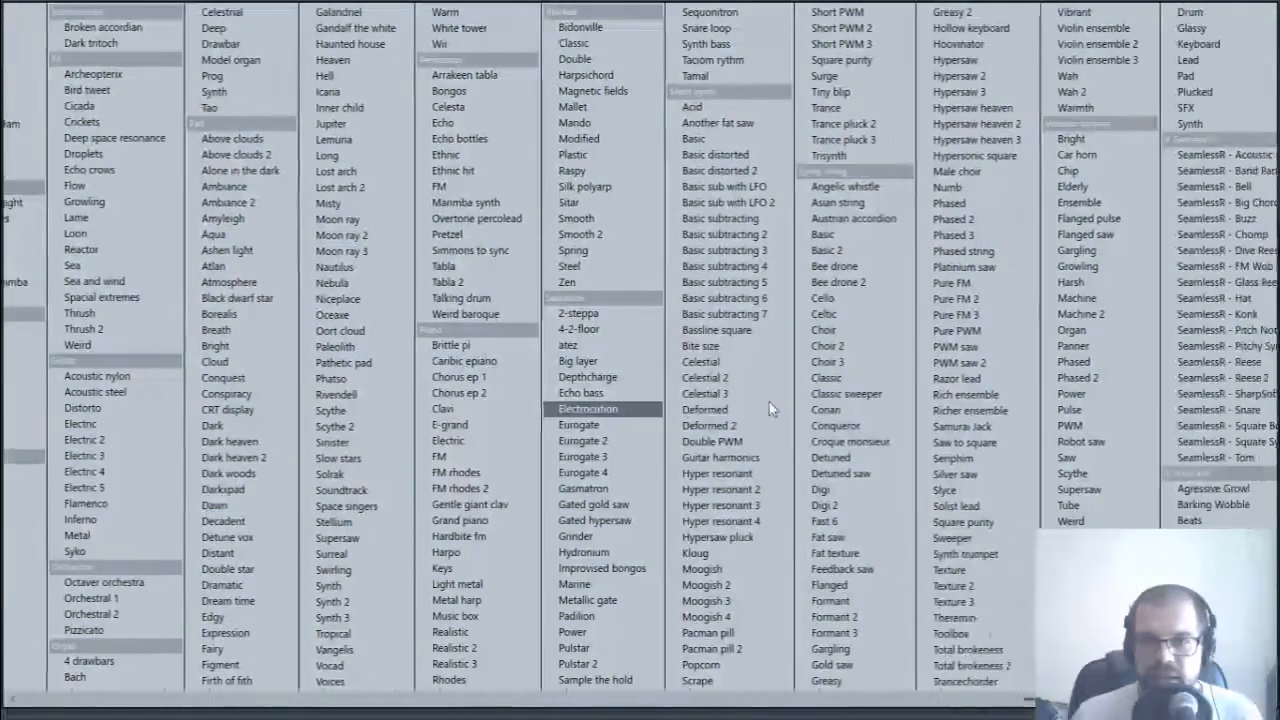
{"action": "scroll", "coordinate": [771, 409], "scroll_direction": "down", "scroll_amount": 1}
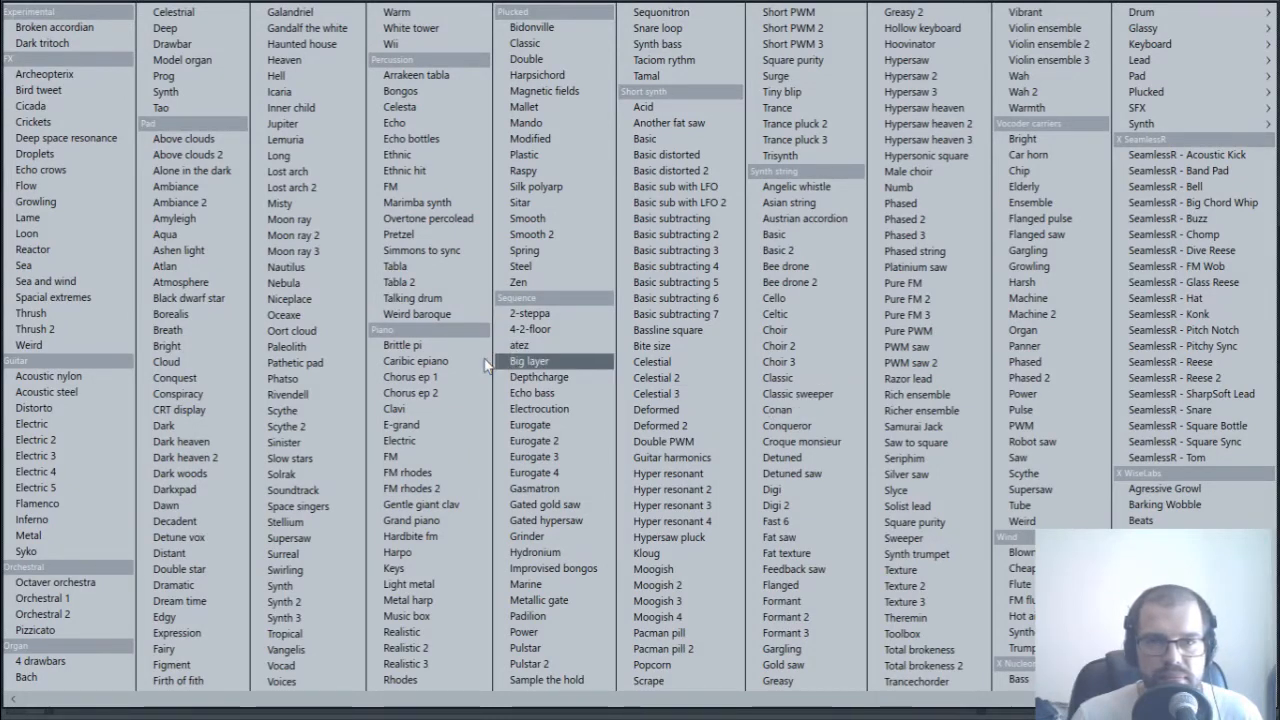
{"action": "left_click", "coordinate": [403, 345]}
{"action": "key", "text": "q"}
{"action": "key", "text": "3"}
{"action": "key", "text": "r"}
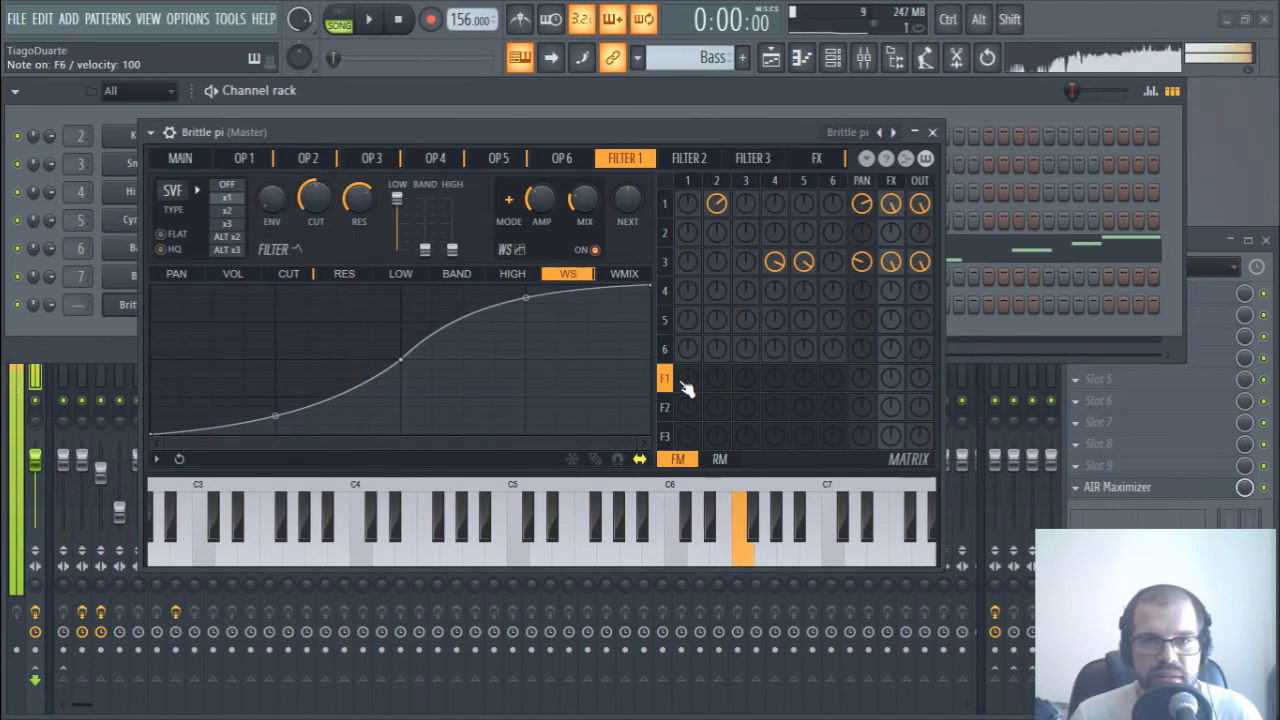
{"action": "key", "text": "3"}
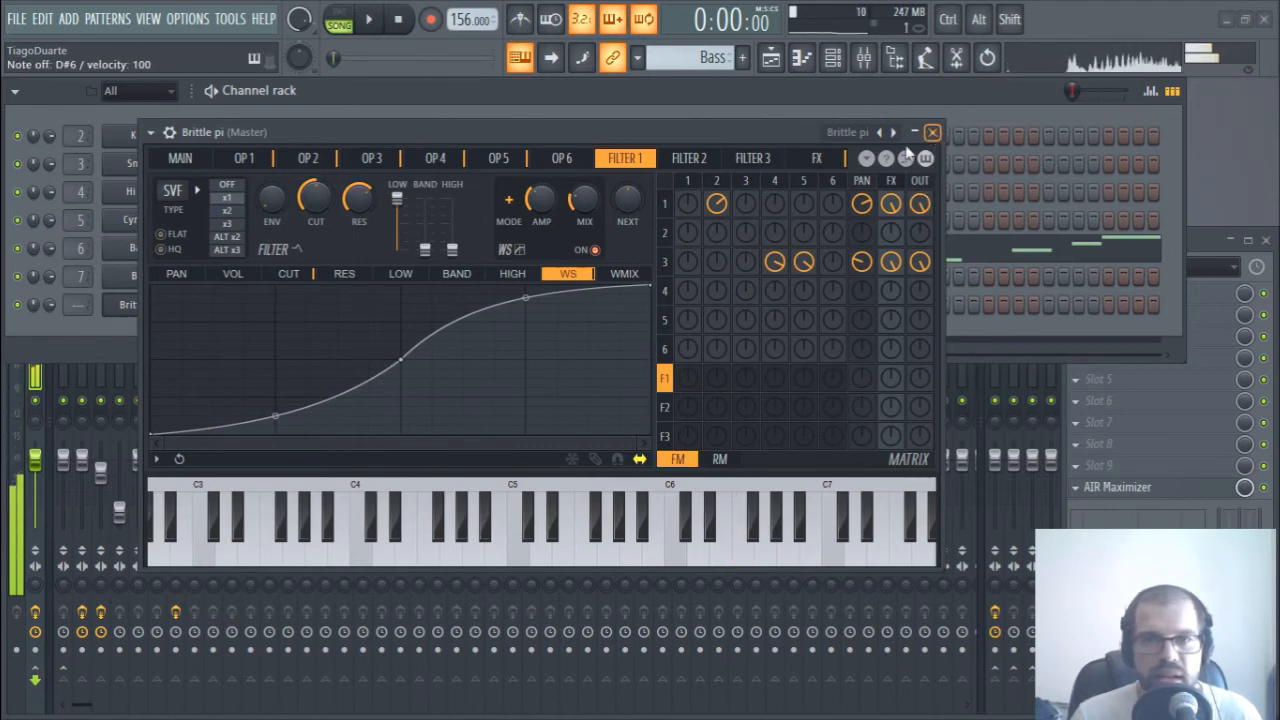
- Examine the oscillator settings of operators 1 to 6 in Brittle pi while playing a few notes
{"action": "left_click", "coordinate": [243, 161]}
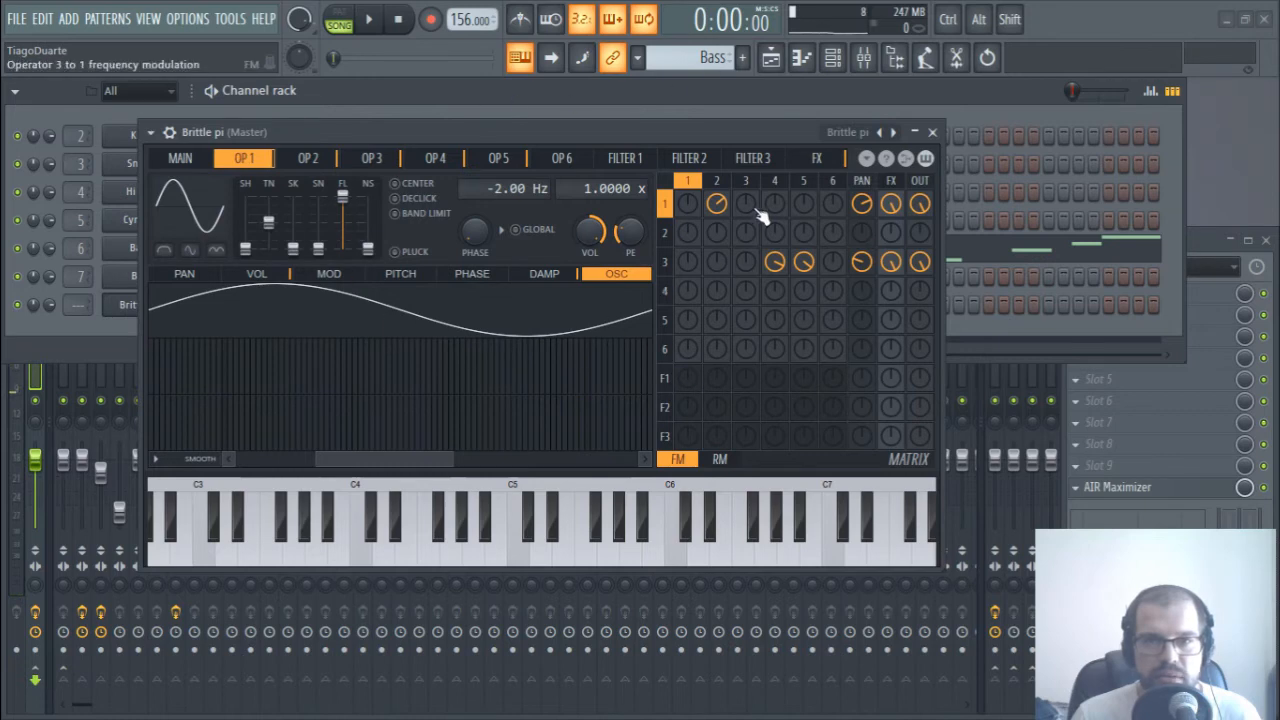
{"action": "left_click", "coordinate": [308, 160]}
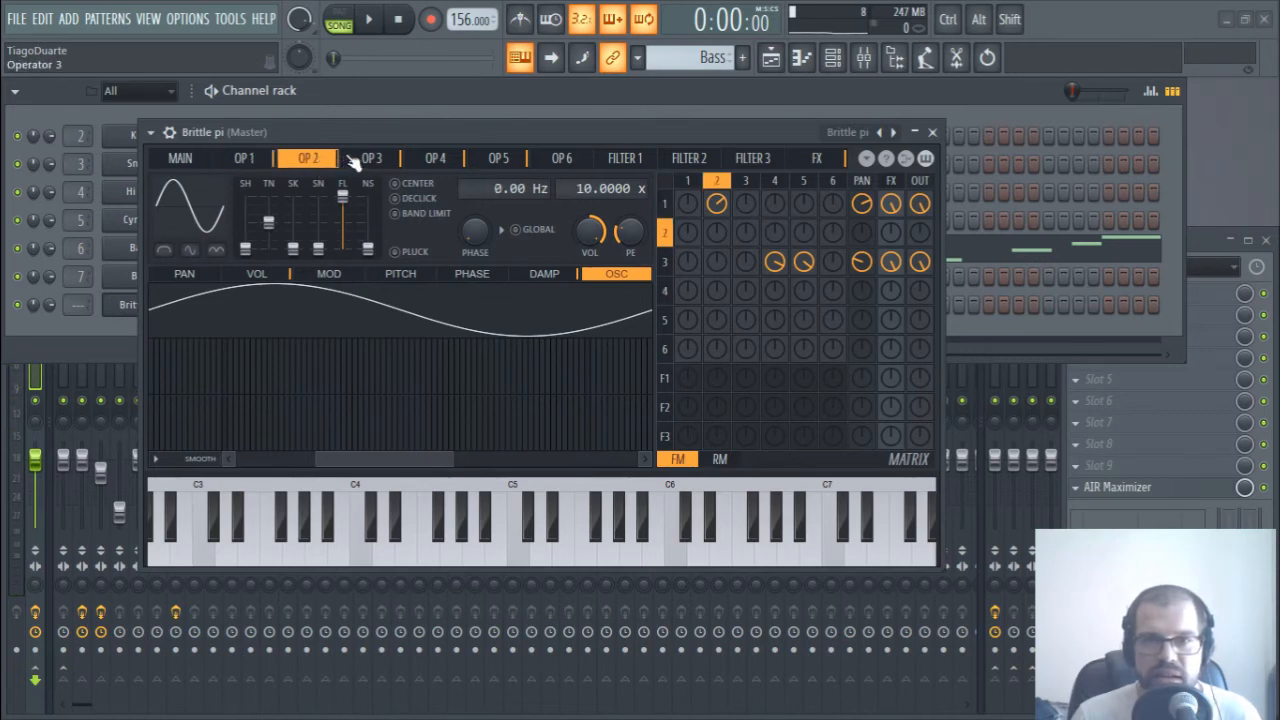
{"action": "key", "text": "q"}
{"action": "key", "text": "t"}
{"action": "left_click", "coordinate": [371, 160]}
{"action": "key", "text": "r"}
{"action": "left_click", "coordinate": [435, 160]}
{"action": "key", "text": "t"}
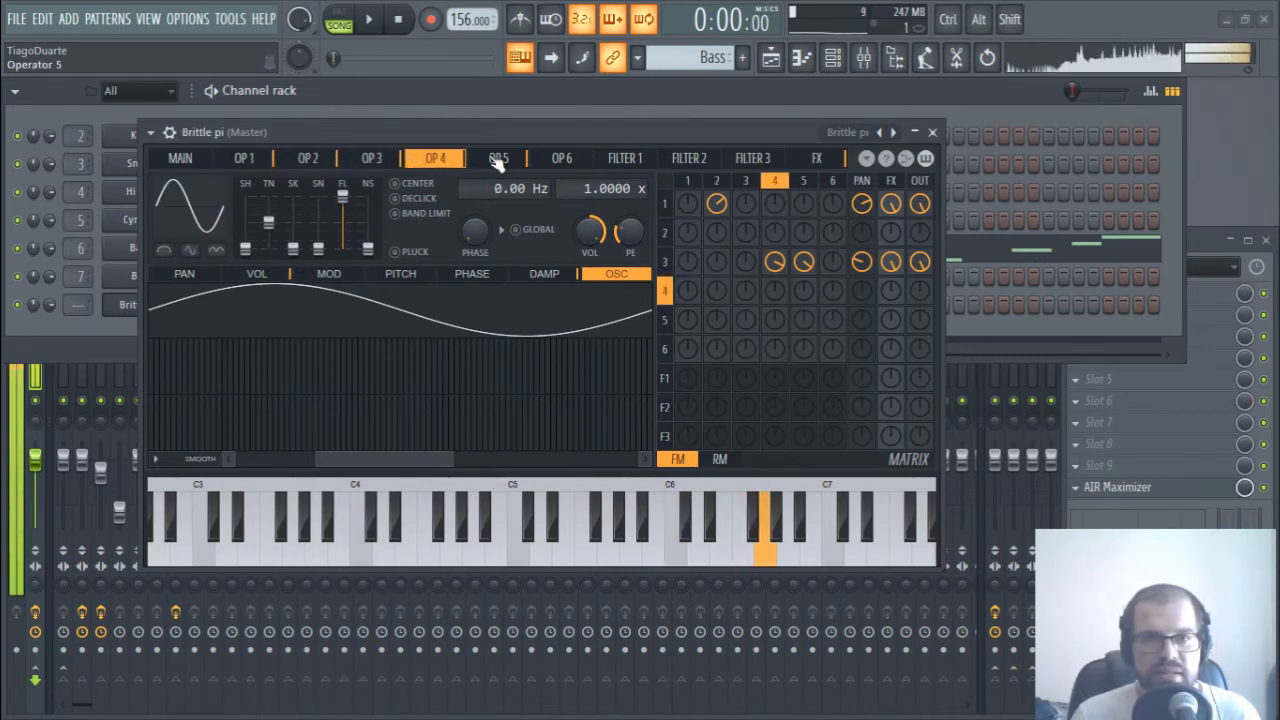
{"action": "left_click", "coordinate": [498, 160]}
{"action": "left_click", "coordinate": [562, 160]}
{"action": "left_click", "coordinate": [498, 160]}
{"action": "left_click", "coordinate": [435, 160]}
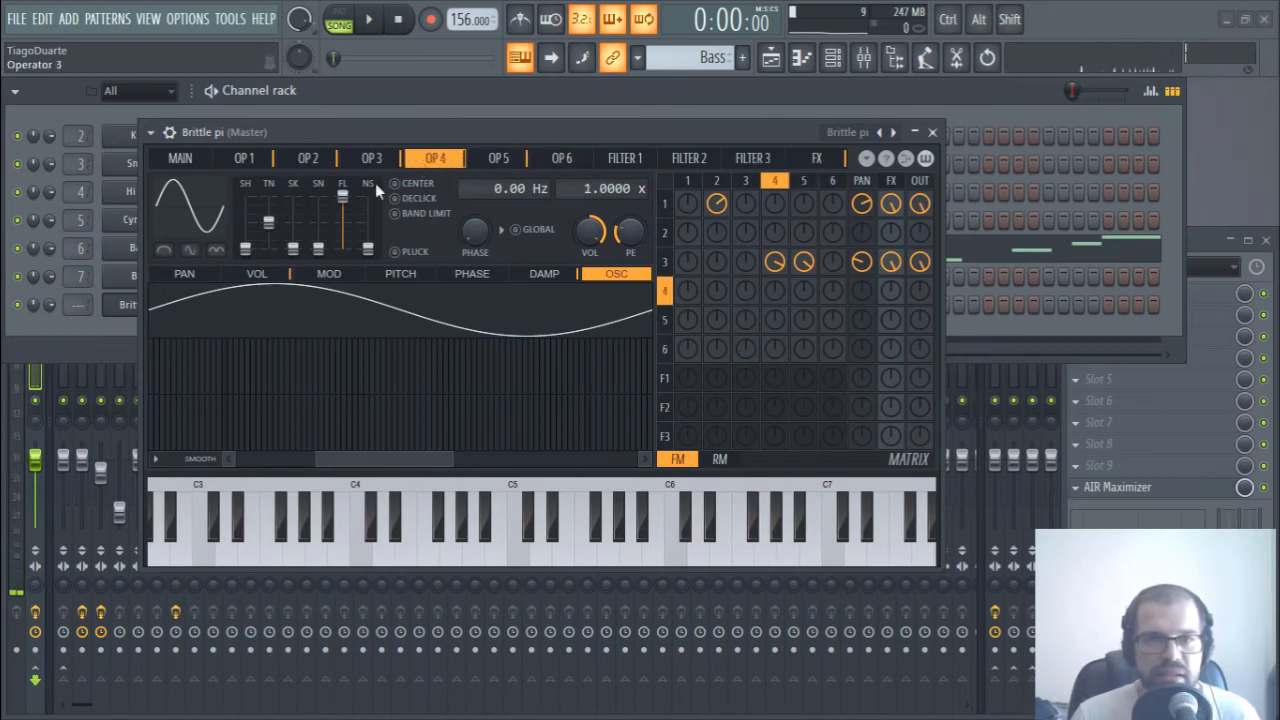
- Inspect the volume envelopes of Brittle pi's operators and filters plus its FX and main settings, and close the instrument
{"action": "left_click", "coordinate": [262, 275]}
{"action": "left_click", "coordinate": [498, 160]}
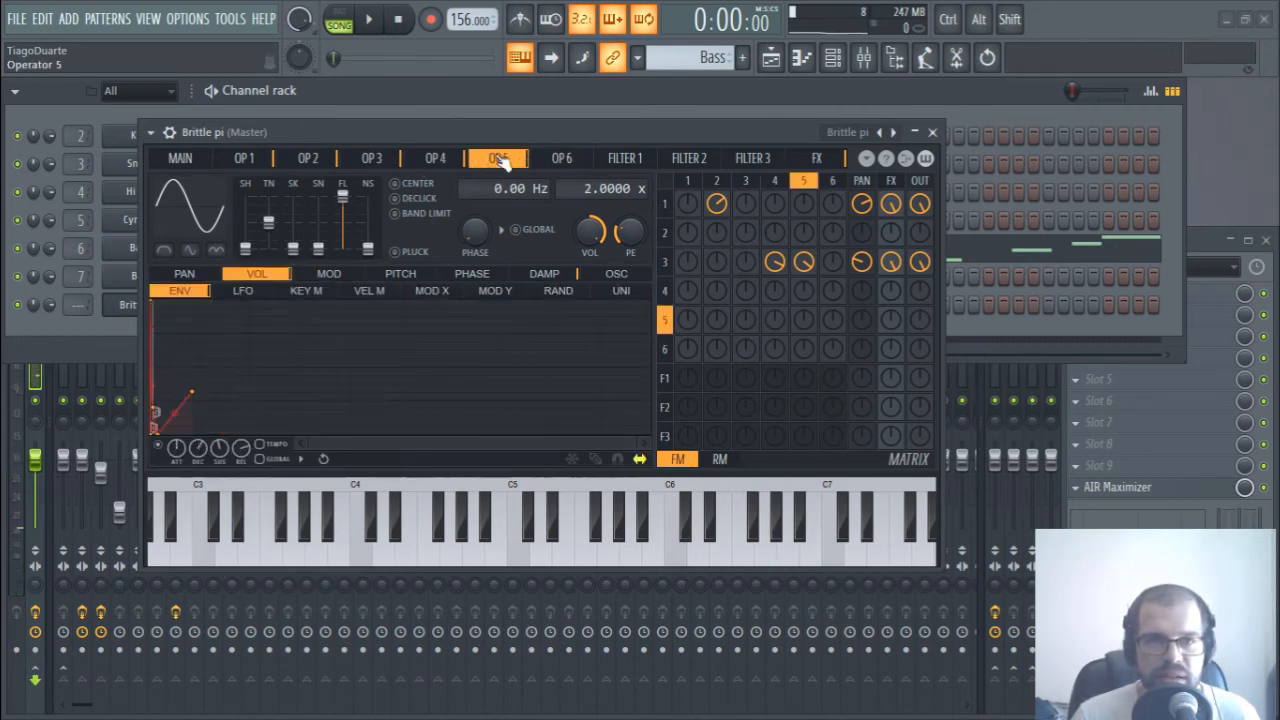
{"action": "left_click", "coordinate": [435, 160]}
{"action": "left_click", "coordinate": [371, 160]}
{"action": "left_click", "coordinate": [435, 160]}
{"action": "left_click", "coordinate": [498, 160]}
{"action": "left_click", "coordinate": [624, 158]}
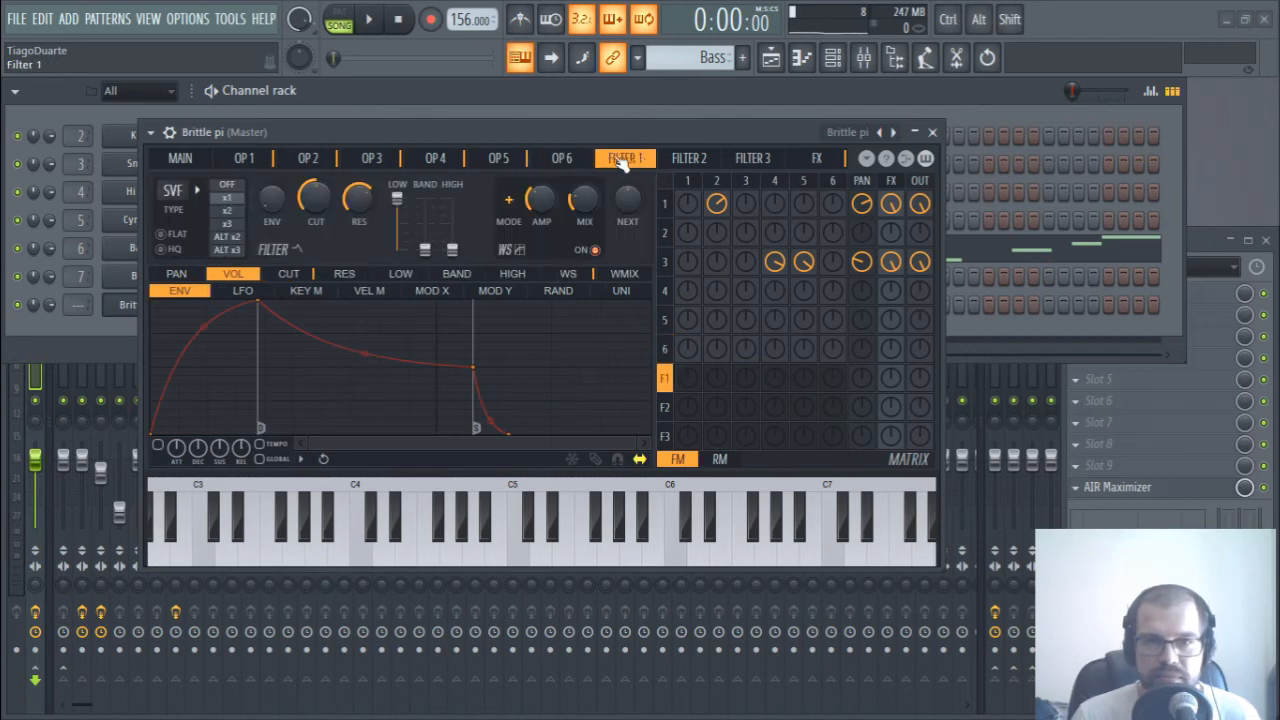
{"action": "left_click", "coordinate": [752, 158]}
{"action": "left_click", "coordinate": [817, 158]}
{"action": "left_click", "coordinate": [689, 158]}
{"action": "left_click", "coordinate": [498, 158]}
{"action": "left_click", "coordinate": [435, 158]}
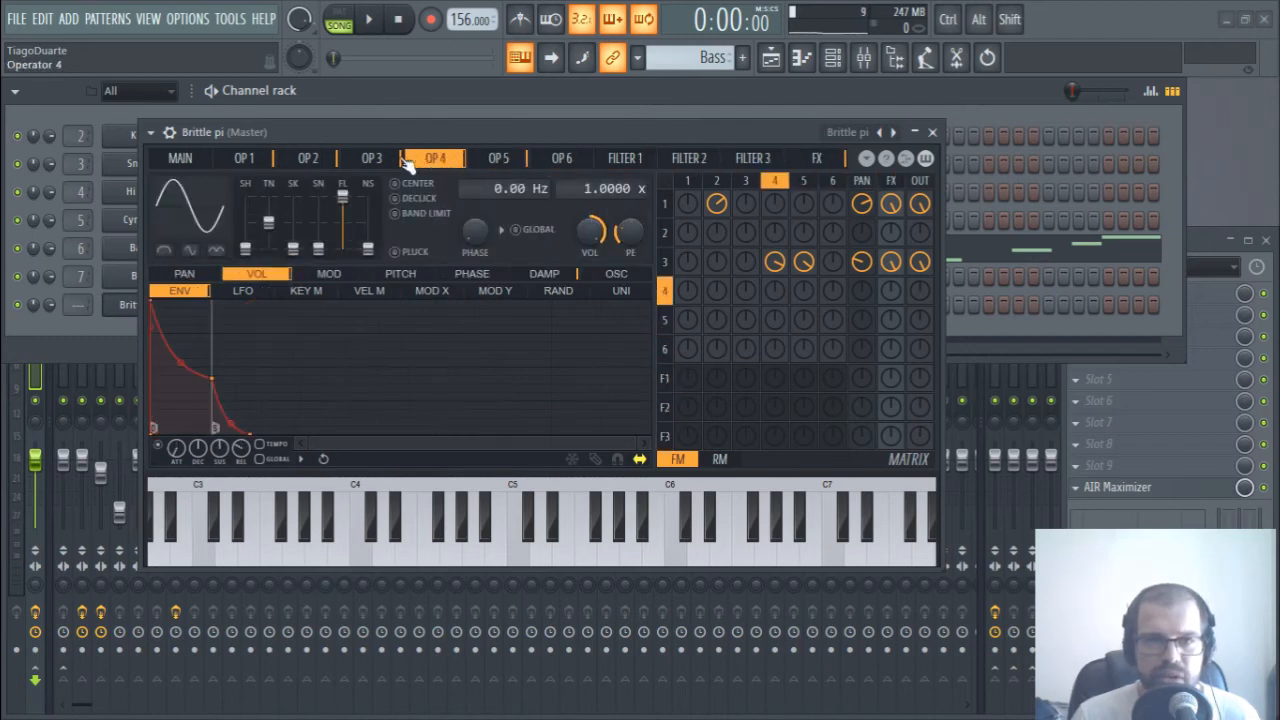
{"action": "left_click", "coordinate": [308, 158]}
{"action": "left_click", "coordinate": [244, 158]}
{"action": "left_click", "coordinate": [182, 158]}
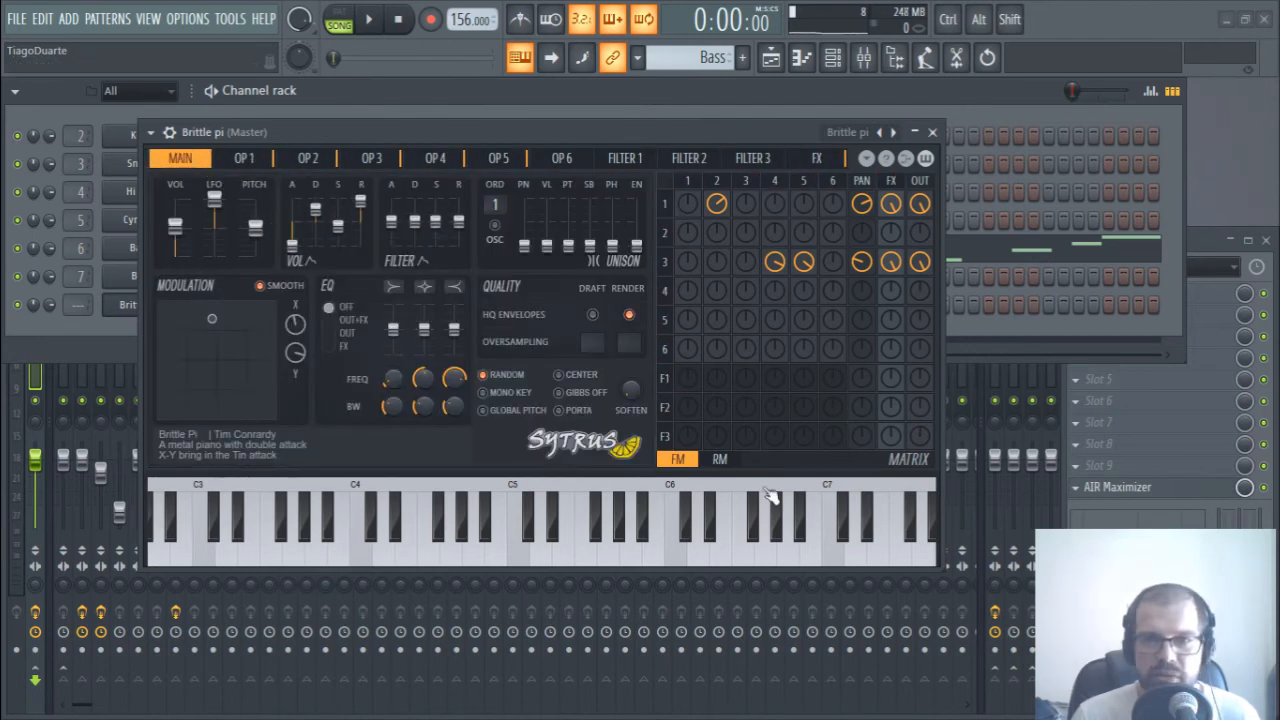
{"action": "left_click", "coordinate": [932, 133]}
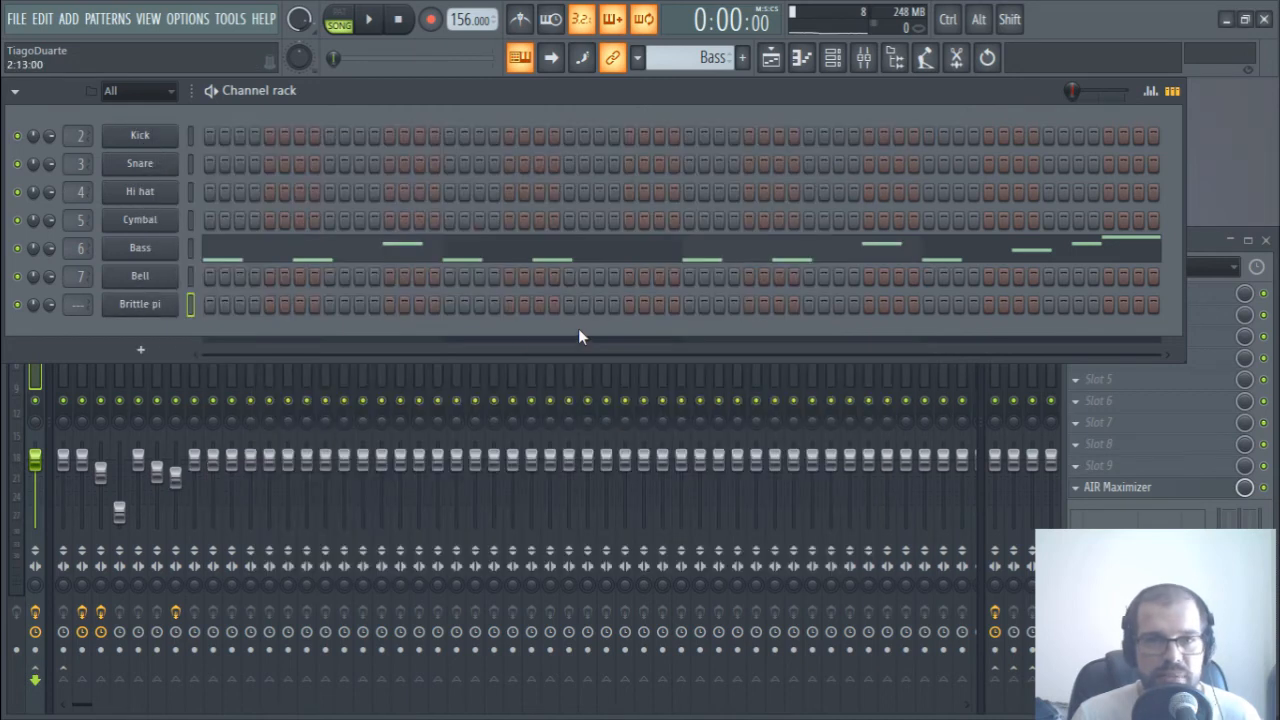
- Route the Brittle pi channel to mixer track 8 and lower that track's volume while the song plays
{"action": "left_click_drag", "start_coordinate": [76, 302], "coordinate": [76, 292]}
{"action": "key", "text": "q"}
{"action": "left_click_drag", "start_coordinate": [204, 466], "coordinate": [204, 498]}
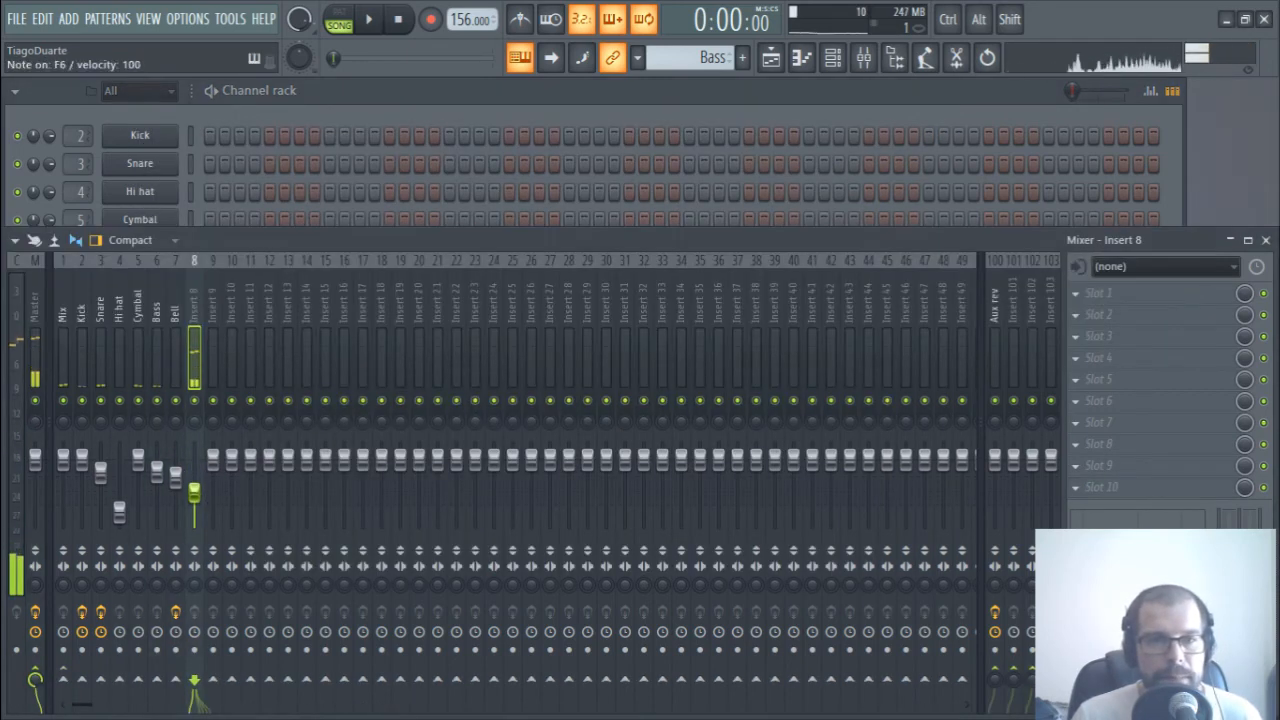
{"action": "key", "text": "space"}
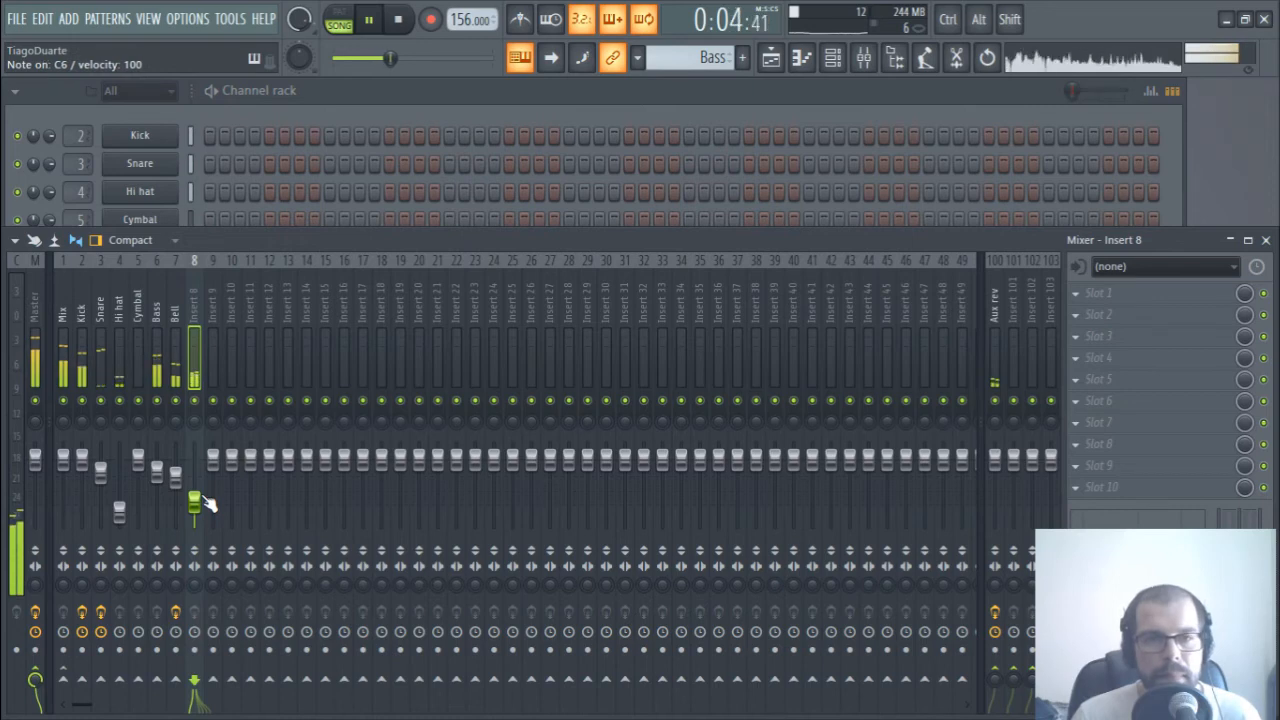
- Open the piano roll for the Brittle pi channel in the Bass pattern
{"action": "left_click", "coordinate": [388, 100]}
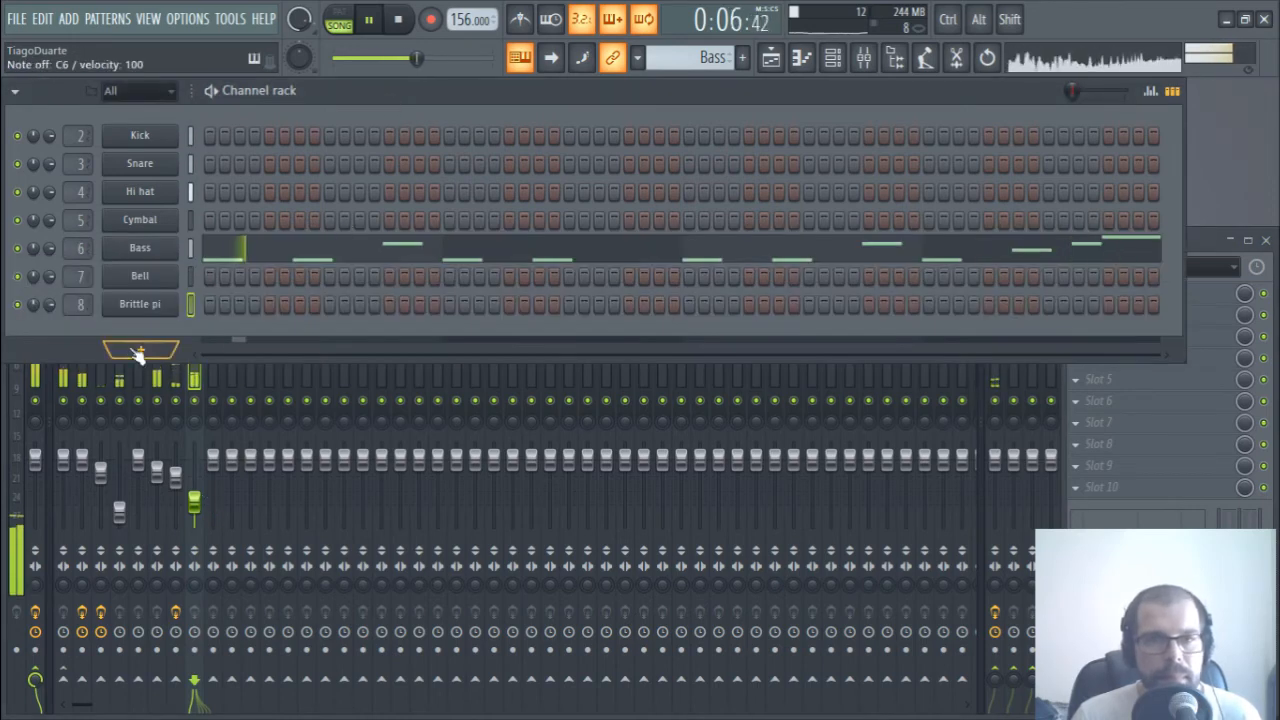
{"action": "right_click", "coordinate": [175, 307]}
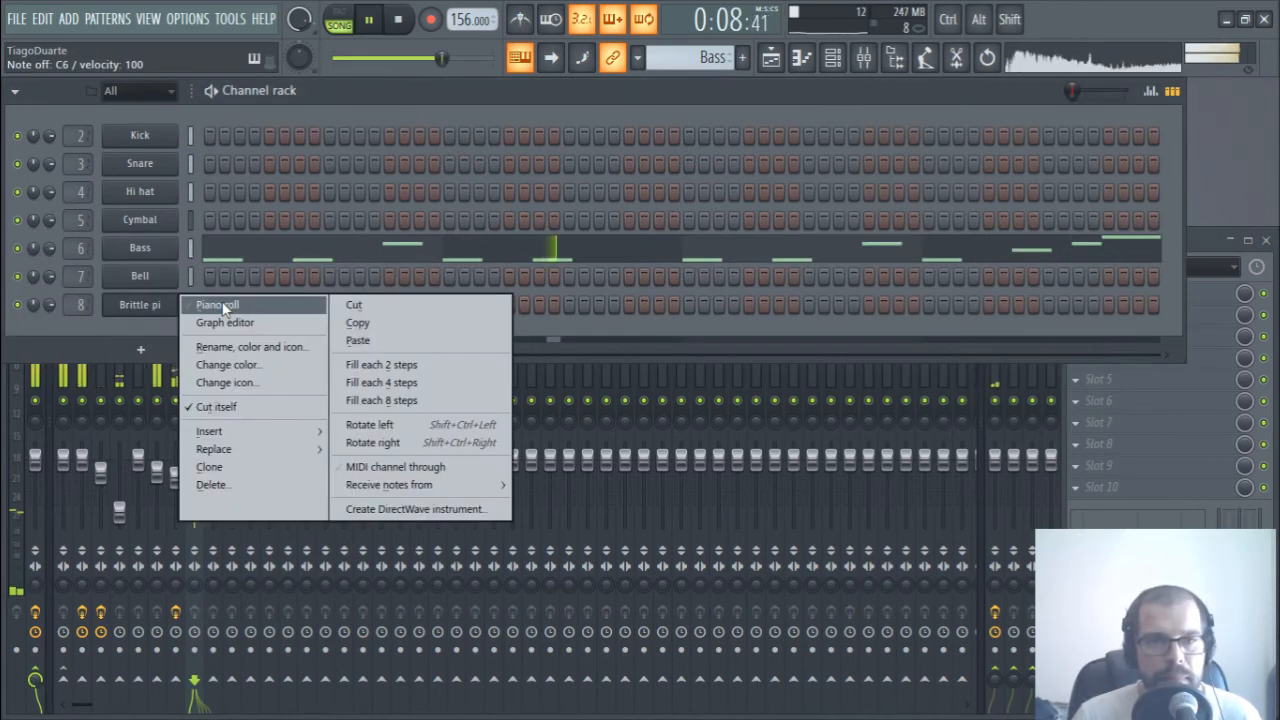
{"action": "left_click", "coordinate": [200, 305]}
{"action": "scroll", "coordinate": [190, 430], "scroll_direction": "up", "scroll_amount": 5}
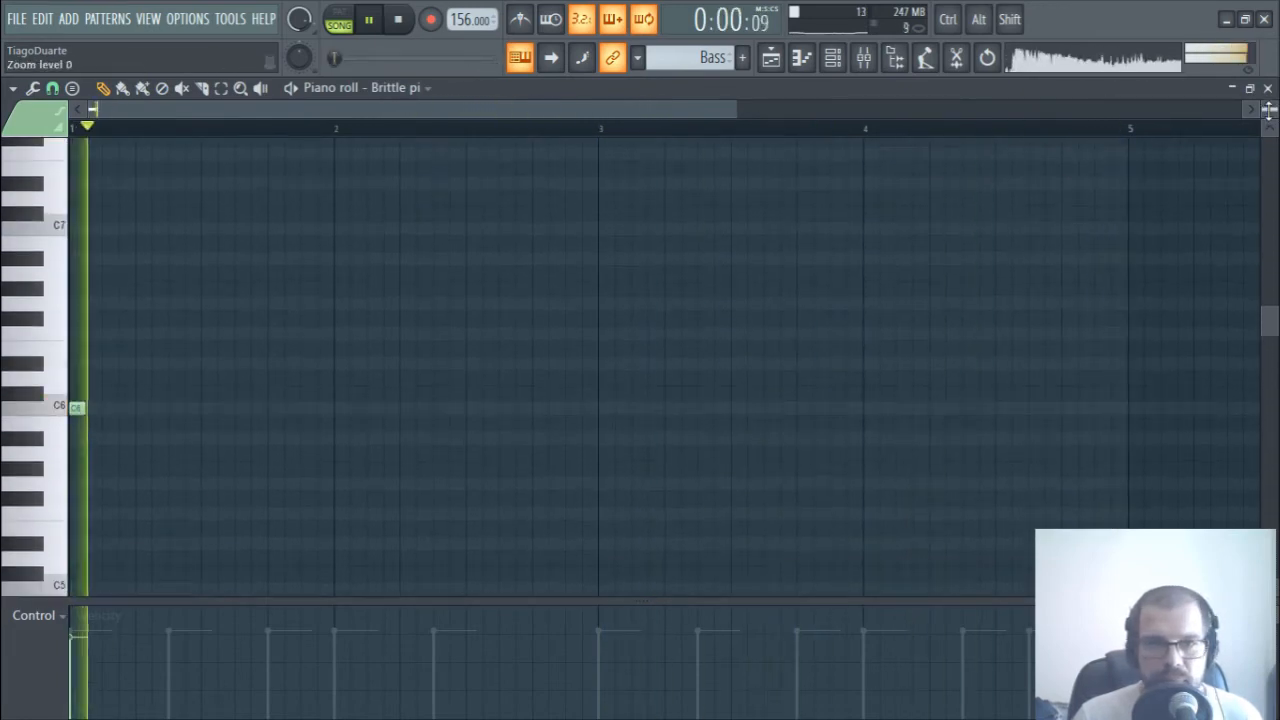
{"action": "scroll", "coordinate": [528, 273], "scroll_direction": "down", "scroll_amount": 3}
{"action": "scroll", "coordinate": [131, 280], "scroll_direction": "up", "scroll_amount": 1}
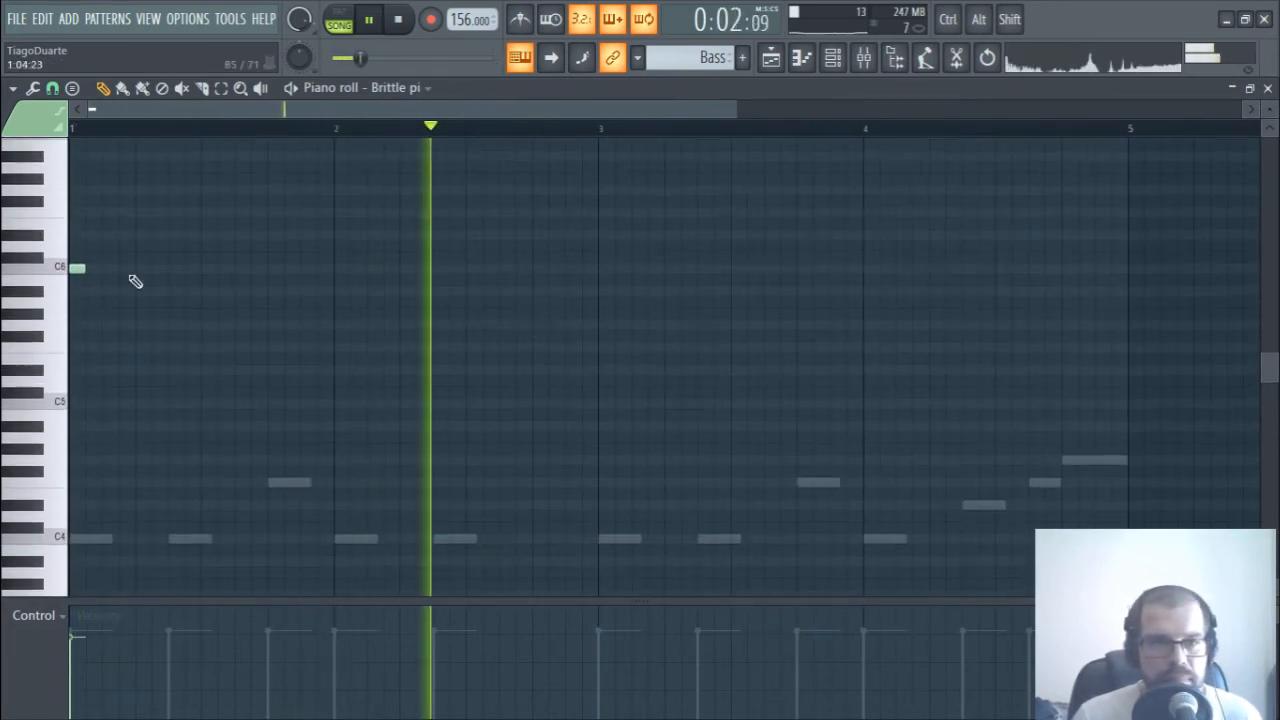
- Build the bar 1 melody after the opening C6 with short notes D#6, F6, C6, D#6 and F6 while auditioning playback
{"action": "left_click", "coordinate": [108, 234]}
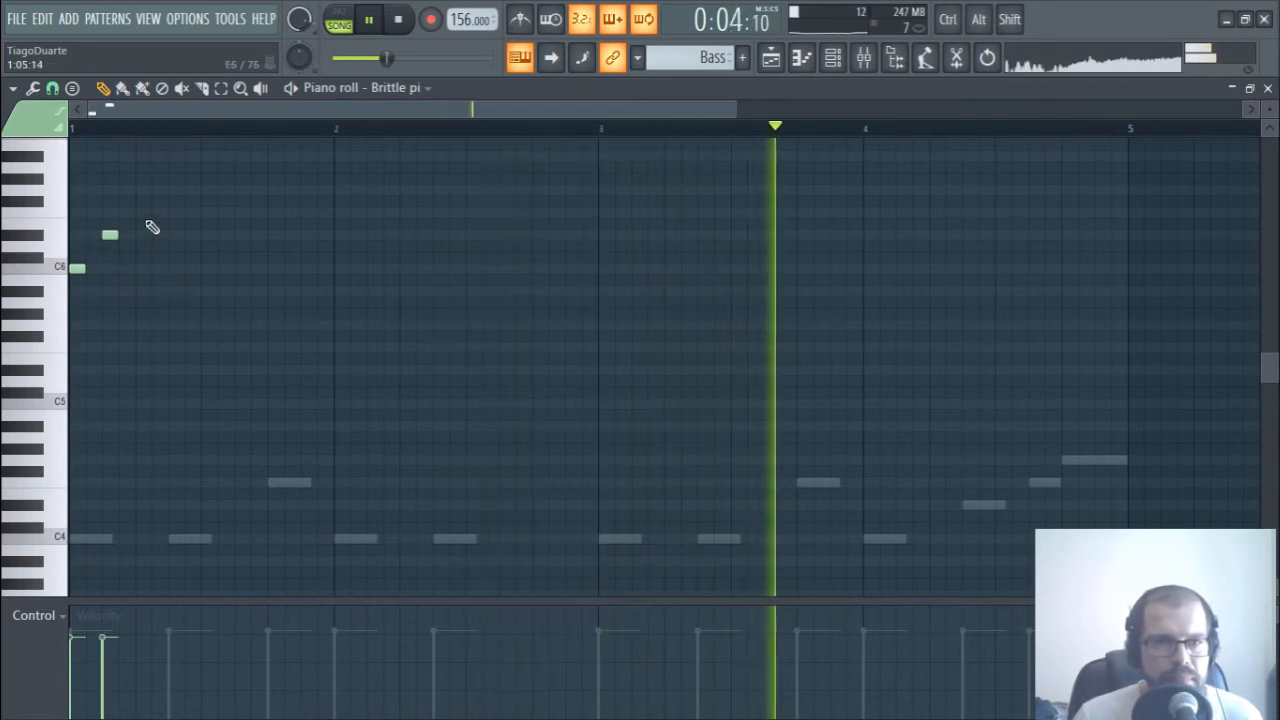
{"action": "left_click_drag", "start_coordinate": [107, 233], "coordinate": [120, 234]}
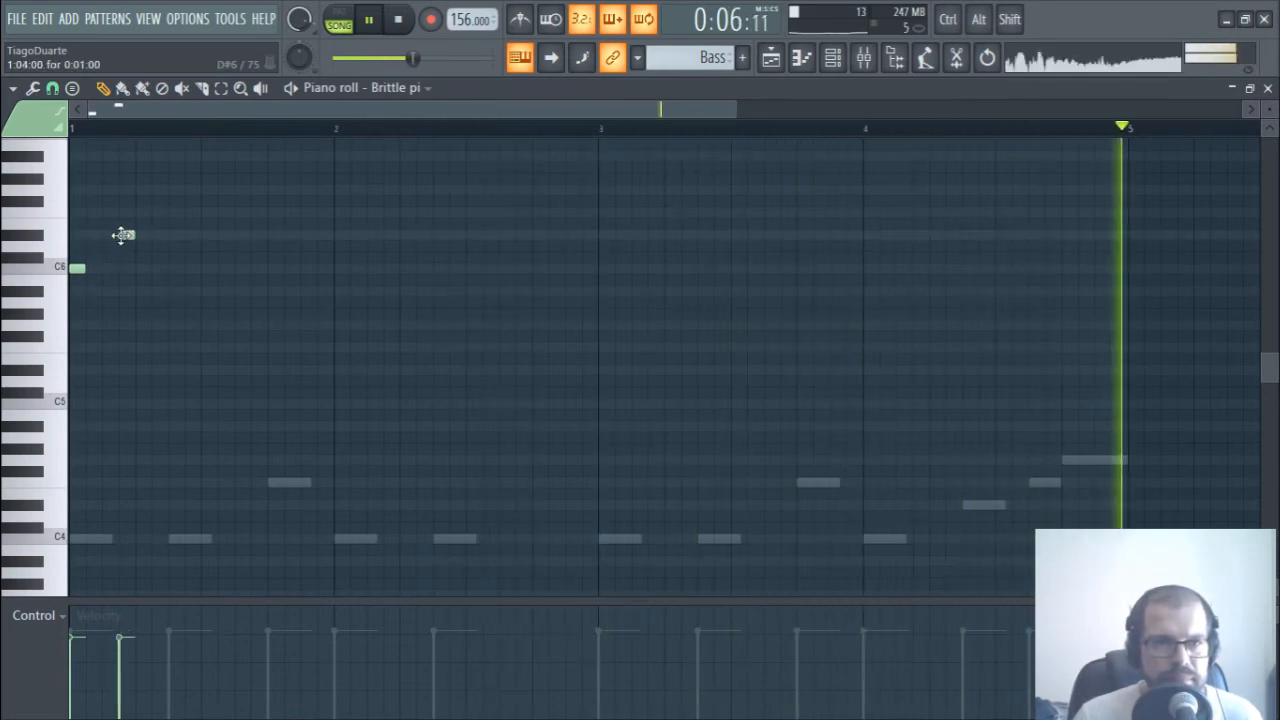
{"action": "key", "text": "space"}
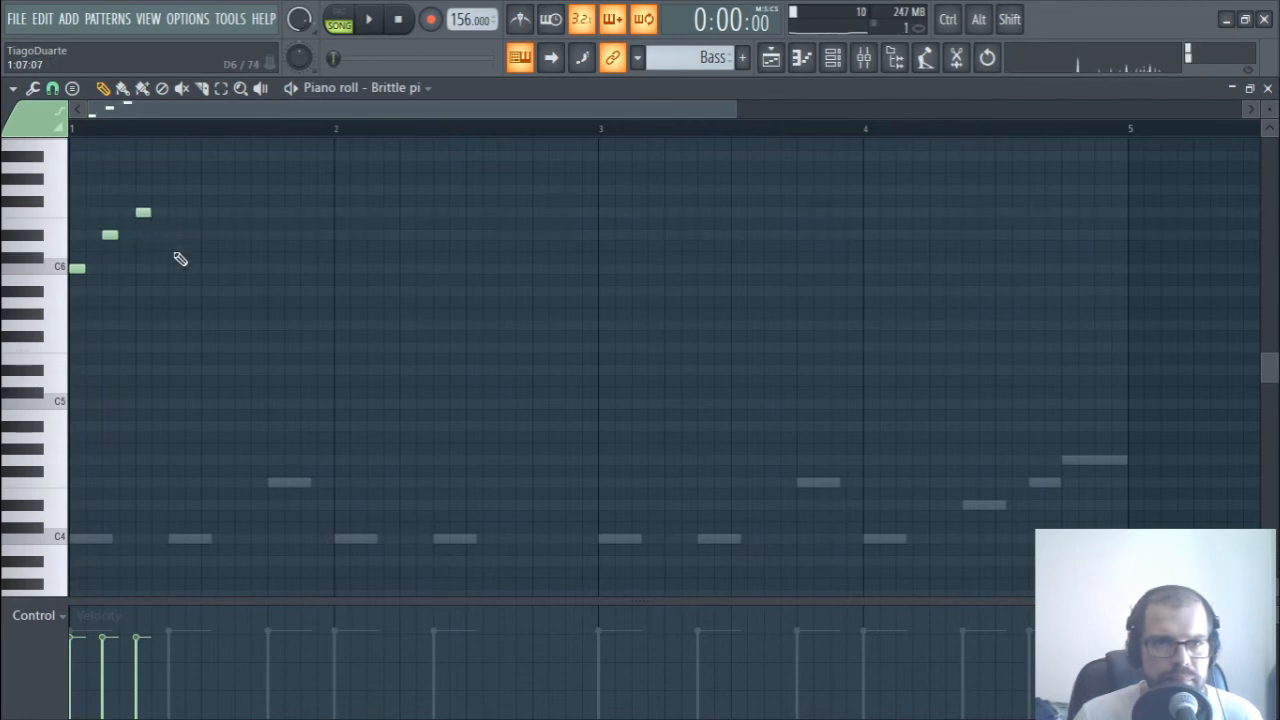
{"action": "key", "text": "space"}
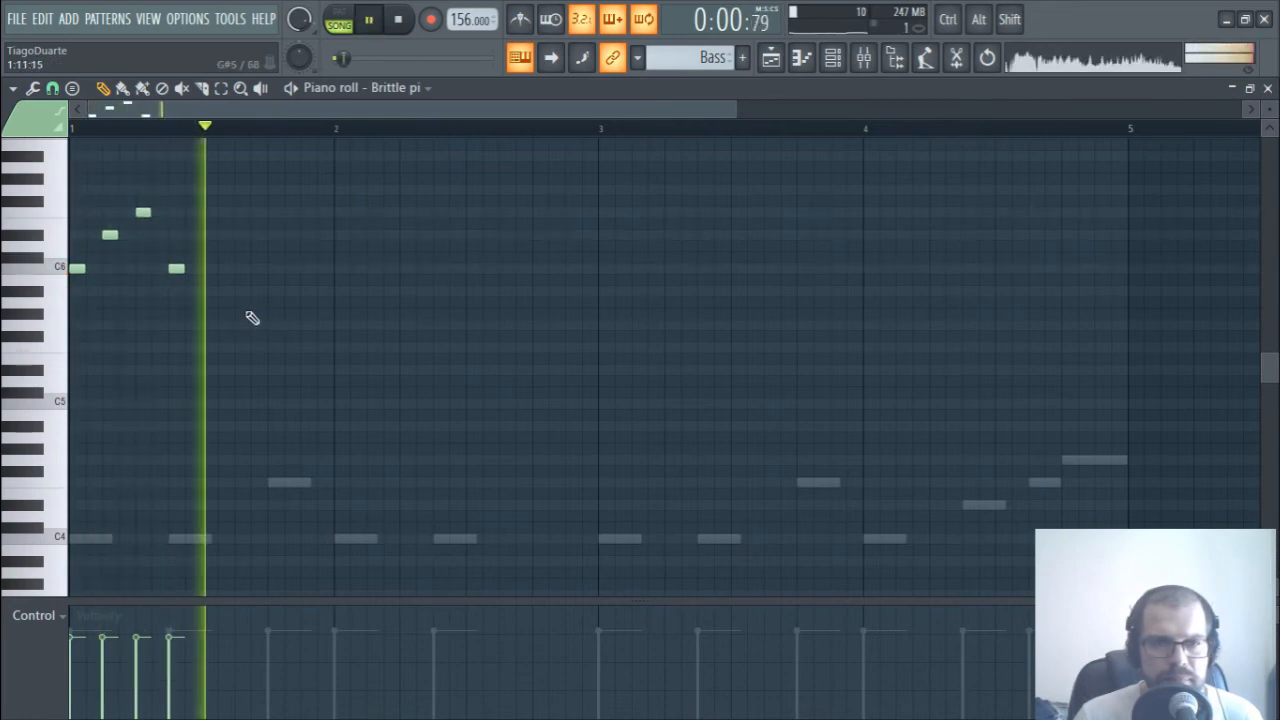
{"action": "left_click", "coordinate": [240, 234]}
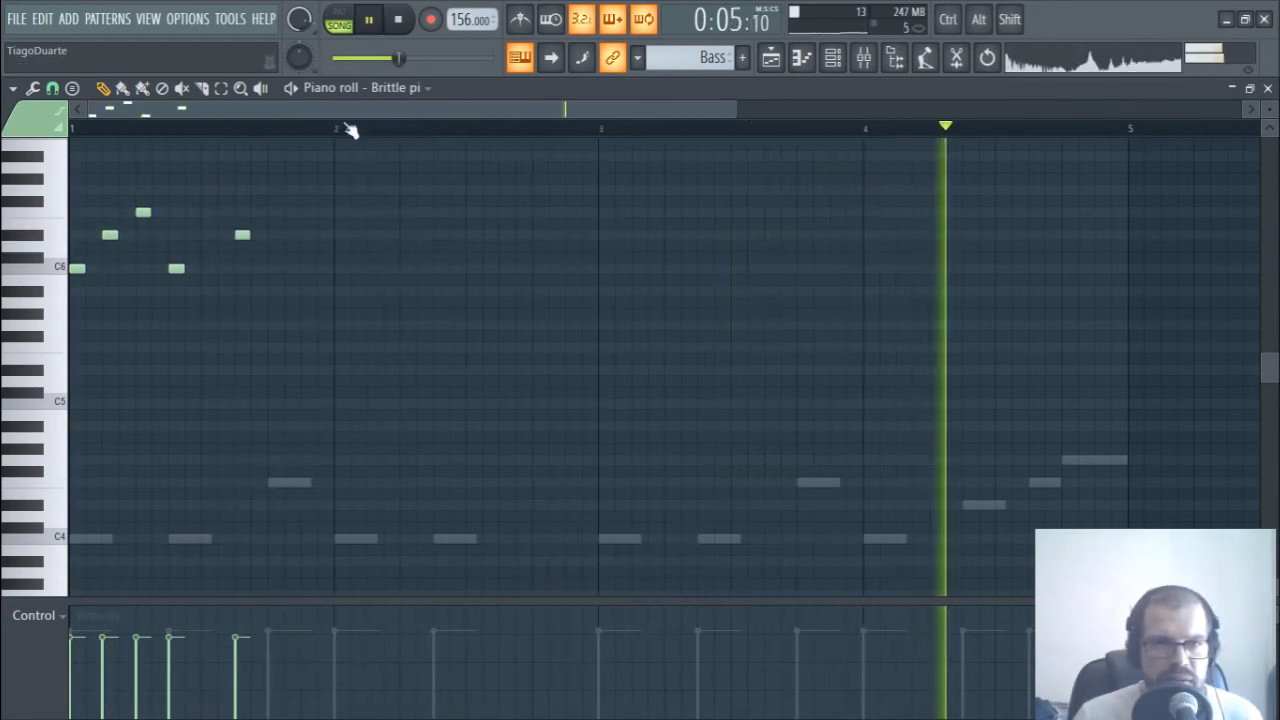
{"action": "left_click", "coordinate": [275, 212]}
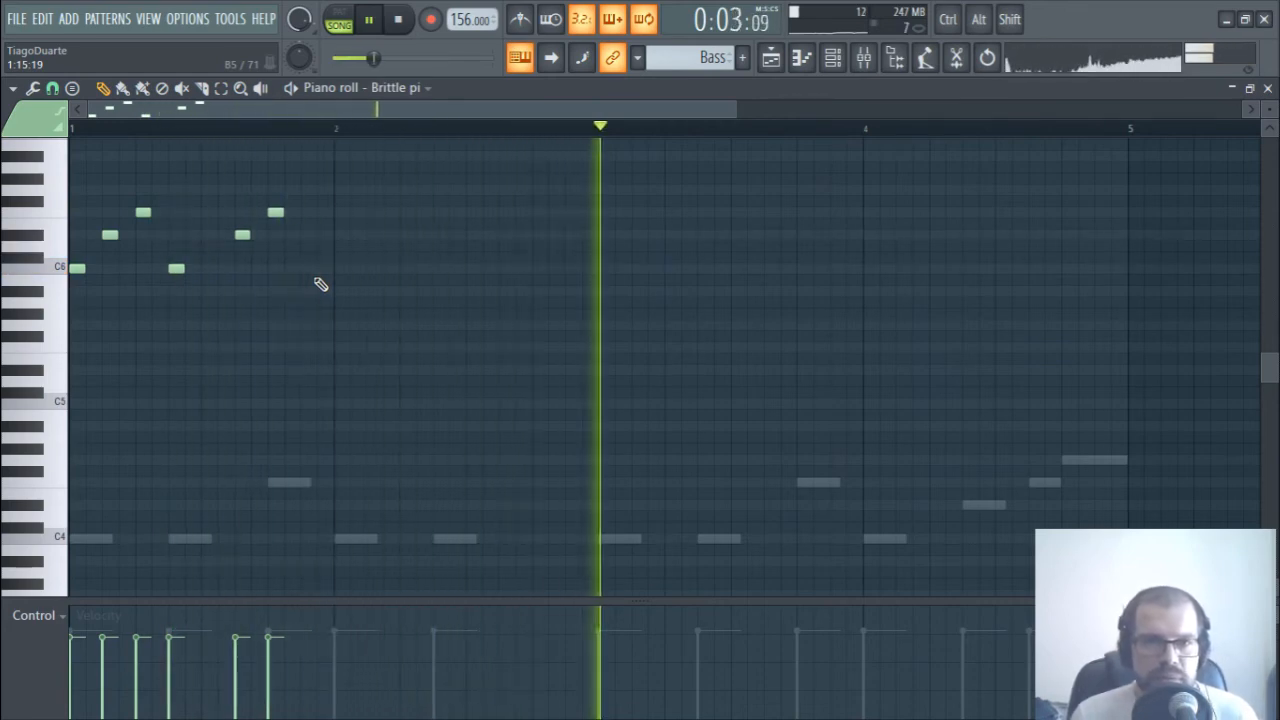
- Copy the last D#6 and F6 pair into the middle of bar 2, lower its second note to C6, and add F6 and D#6 at the bar's end
{"action": "key", "text": "space"}
{"action": "left_click_drag", "start_coordinate": [317, 175], "coordinate": [252, 270], "text": "ctrl"}
{"action": "left_click", "coordinate": [224, 257]}
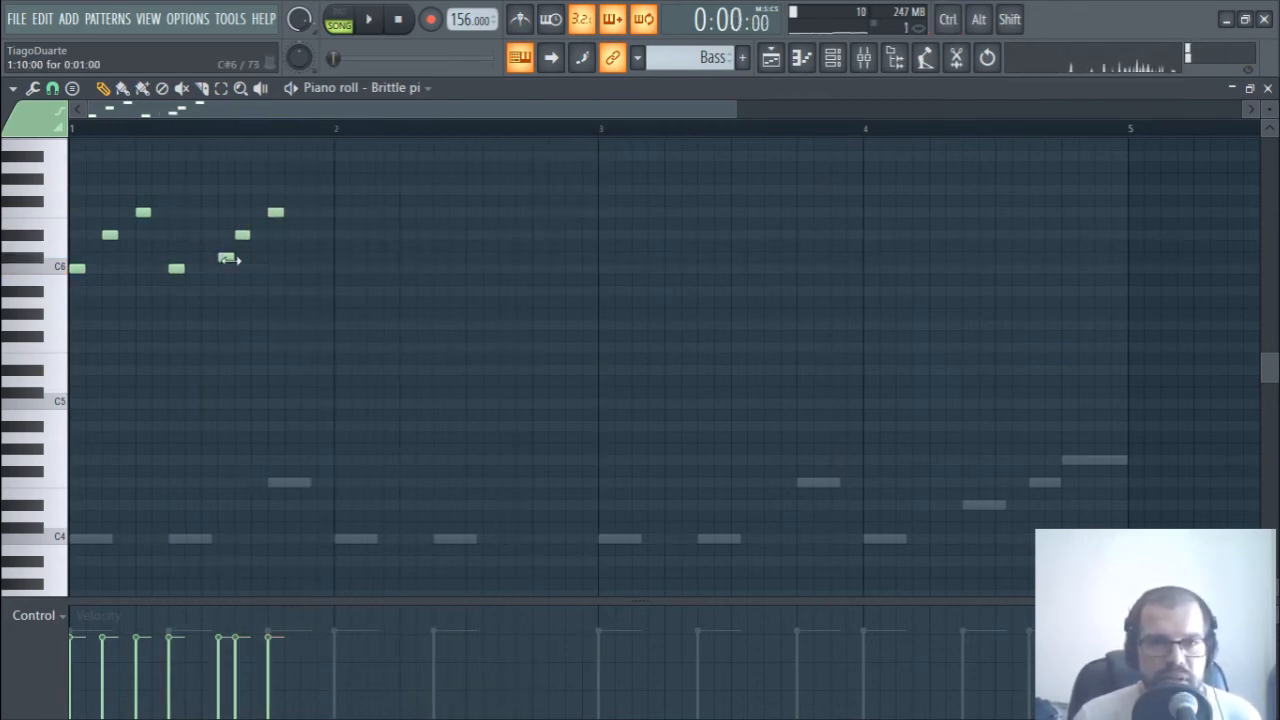
{"action": "left_click_drag", "start_coordinate": [304, 201], "coordinate": [236, 258], "text": "ctrl"}
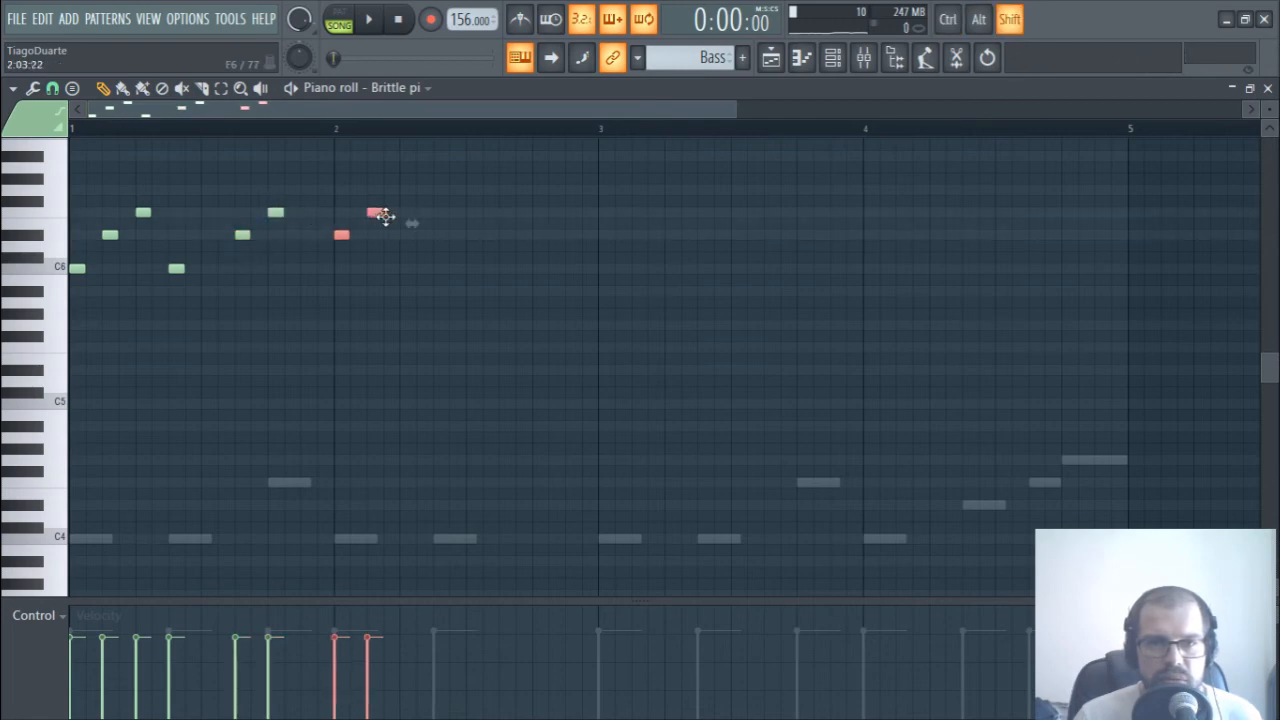
{"action": "left_click_drag", "start_coordinate": [384, 216], "coordinate": [447, 224]}
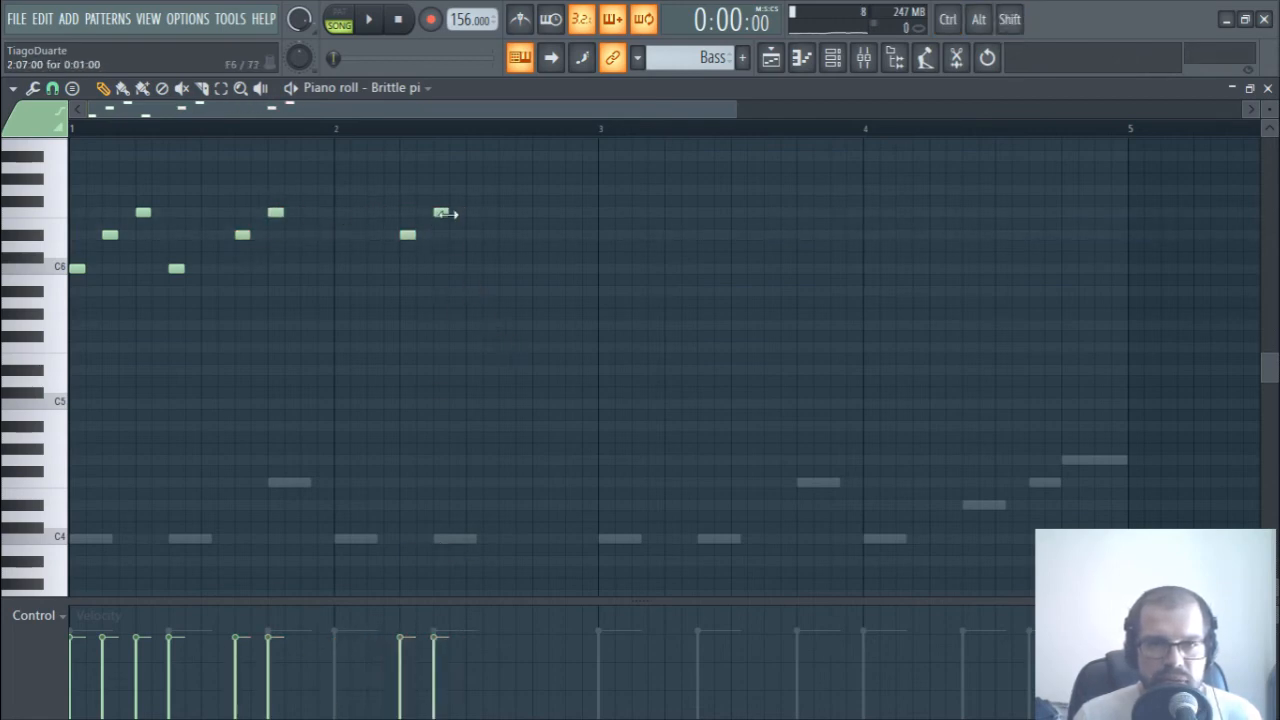
{"action": "left_click_drag", "start_coordinate": [439, 212], "coordinate": [440, 268]}
{"action": "key", "text": "space"}
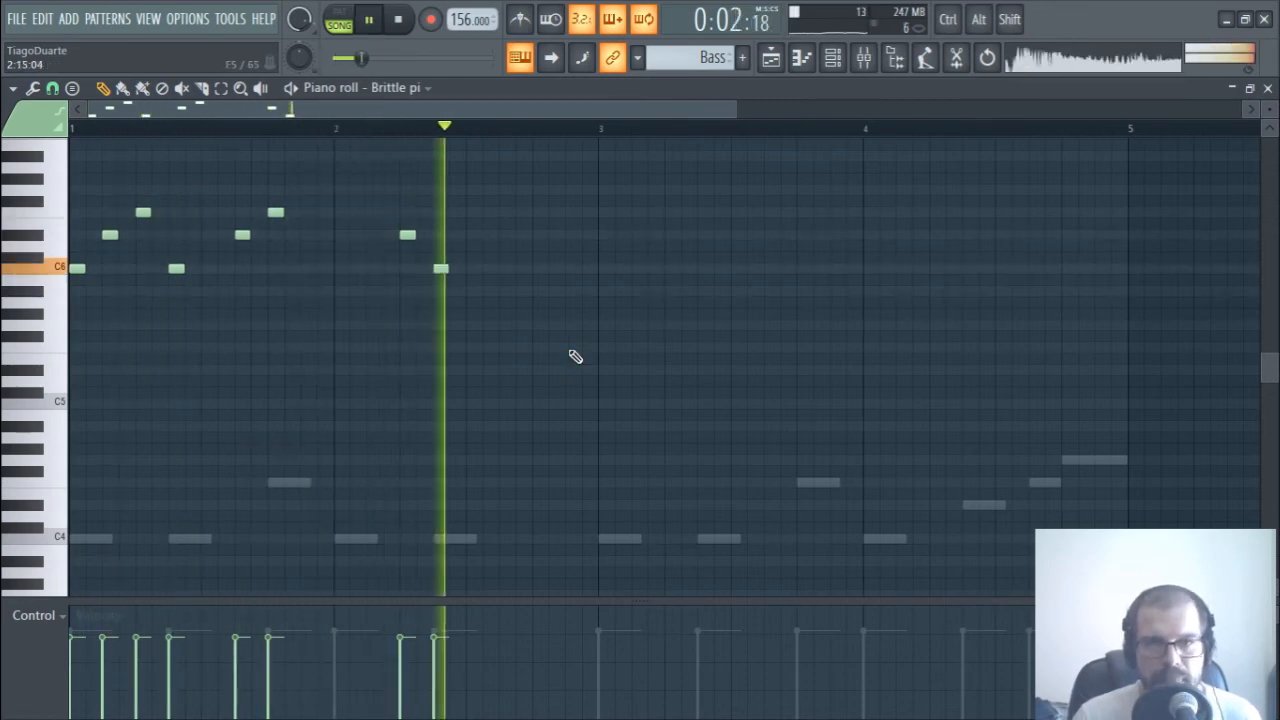
{"action": "key", "text": "space"}
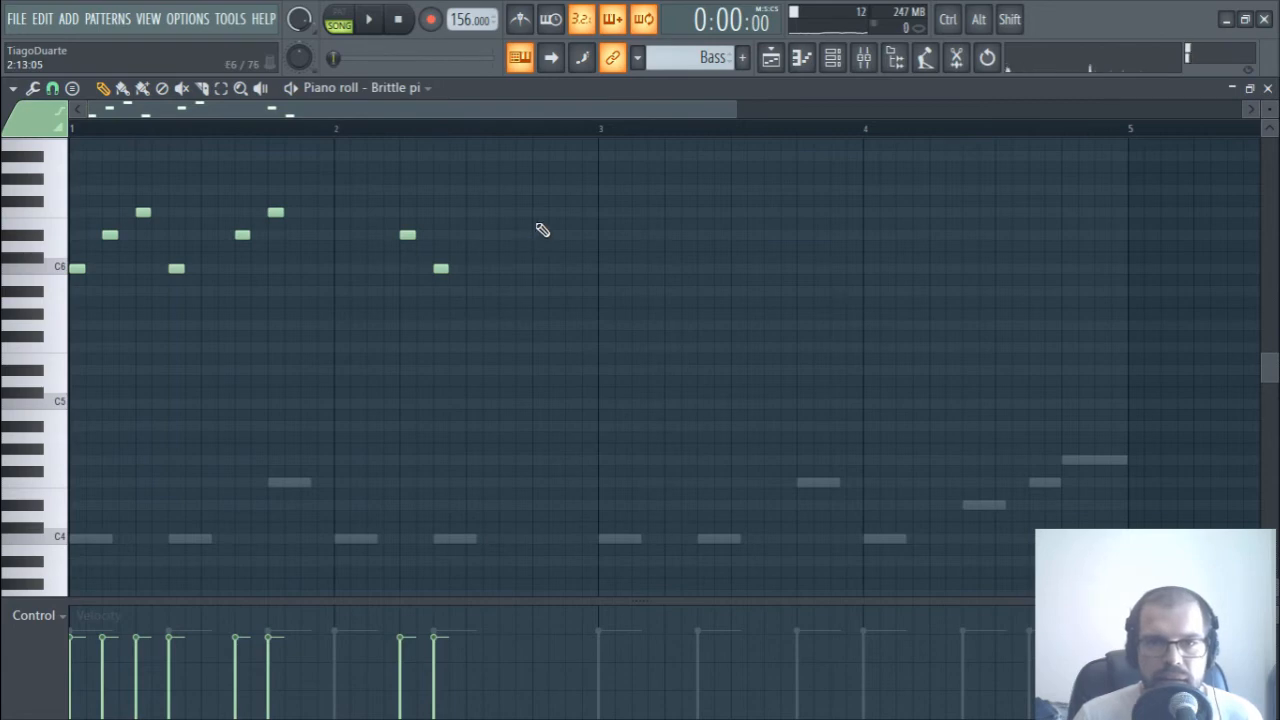
{"action": "left_click", "coordinate": [536, 212]}
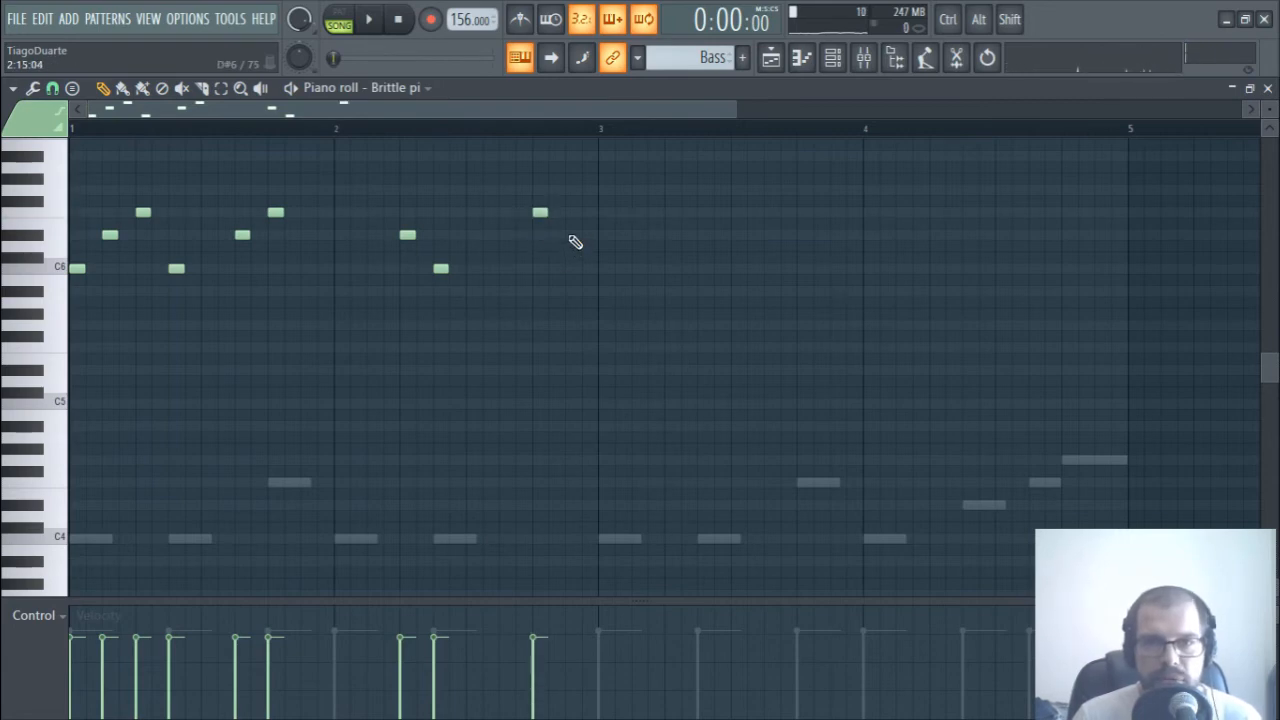
- Move all Brittle pi notes from the Bass pattern to the Bell pattern
{"action": "scroll", "coordinate": [545, 420], "scroll_direction": "down", "scroll_amount": 1}
{"action": "scroll", "coordinate": [611, 391], "scroll_direction": "up", "scroll_amount": 5}
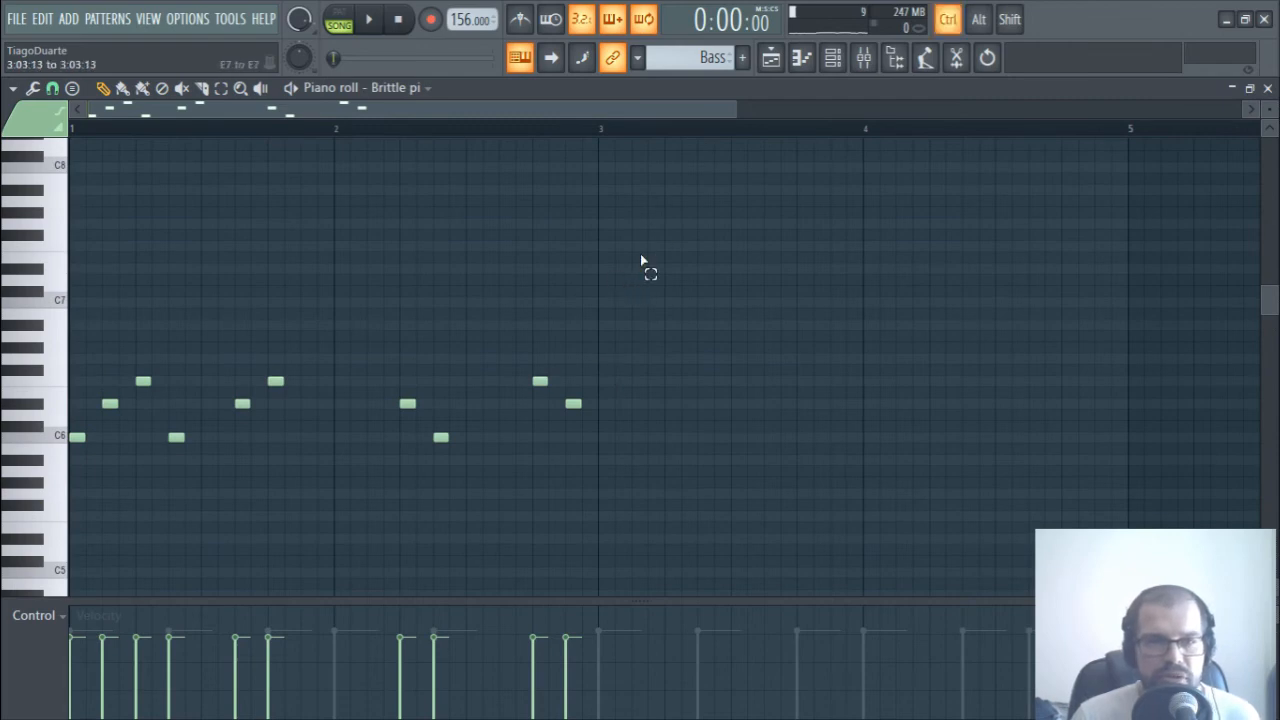
{"action": "left_click_drag", "start_coordinate": [642, 260], "coordinate": [70, 586]}
{"action": "key", "text": "ctrl+x"}
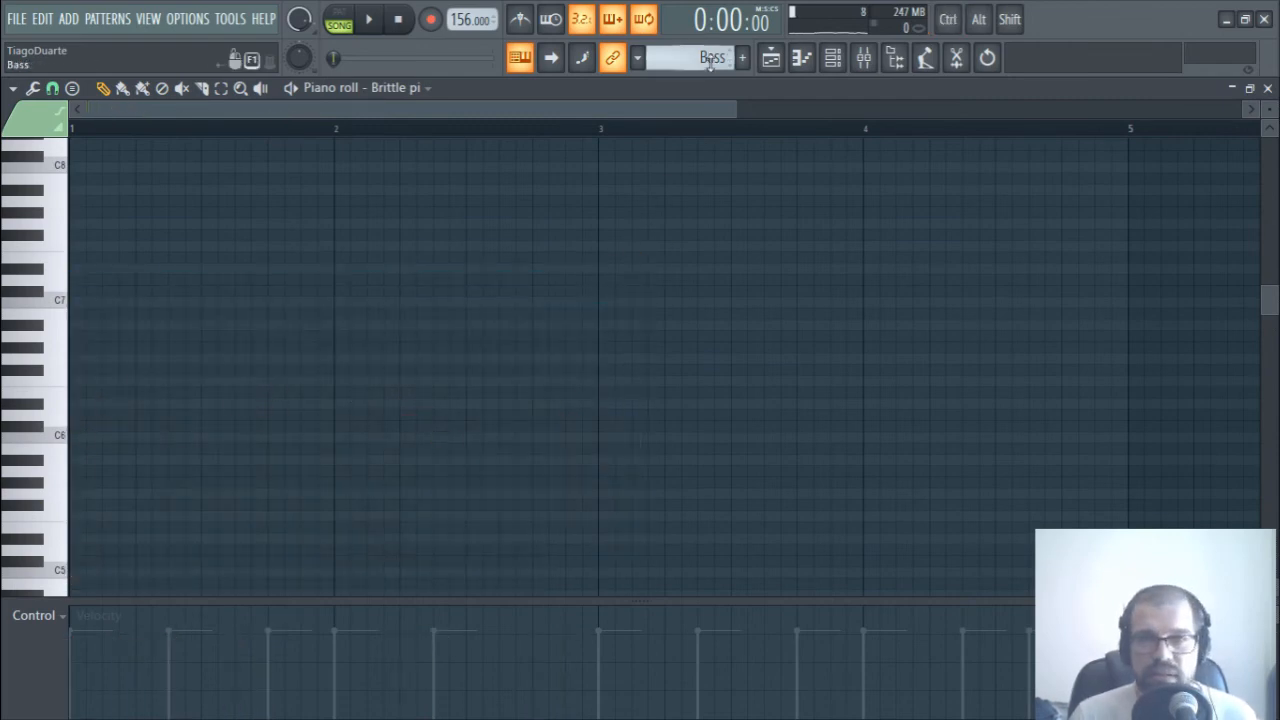
{"action": "scroll", "coordinate": [711, 60], "scroll_direction": "down", "scroll_amount": 1}
{"action": "key", "text": "ctrl+v"}
{"action": "key", "text": "ctrl+d"}
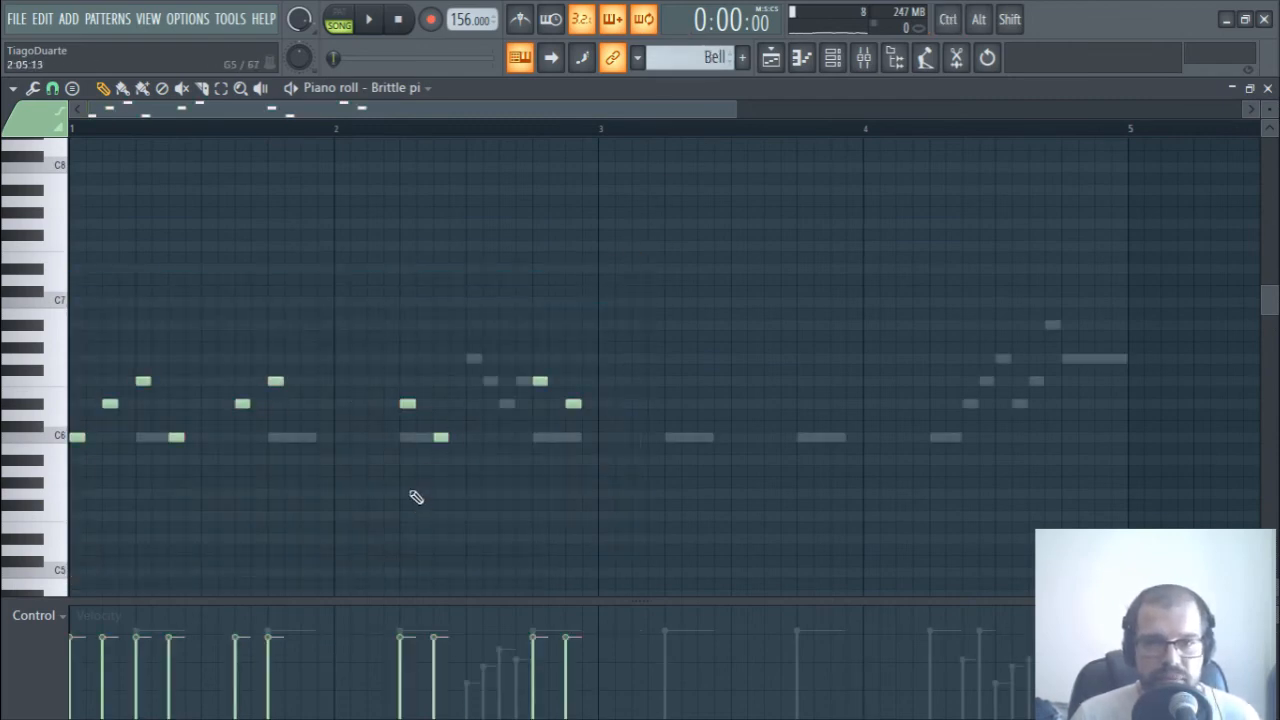
- Raise the Bell's second long note to F6 and its third long note to D#6, and play the song
{"action": "double_click", "coordinate": [288, 437]}
{"action": "left_click_drag", "start_coordinate": [289, 437], "coordinate": [292, 381]}
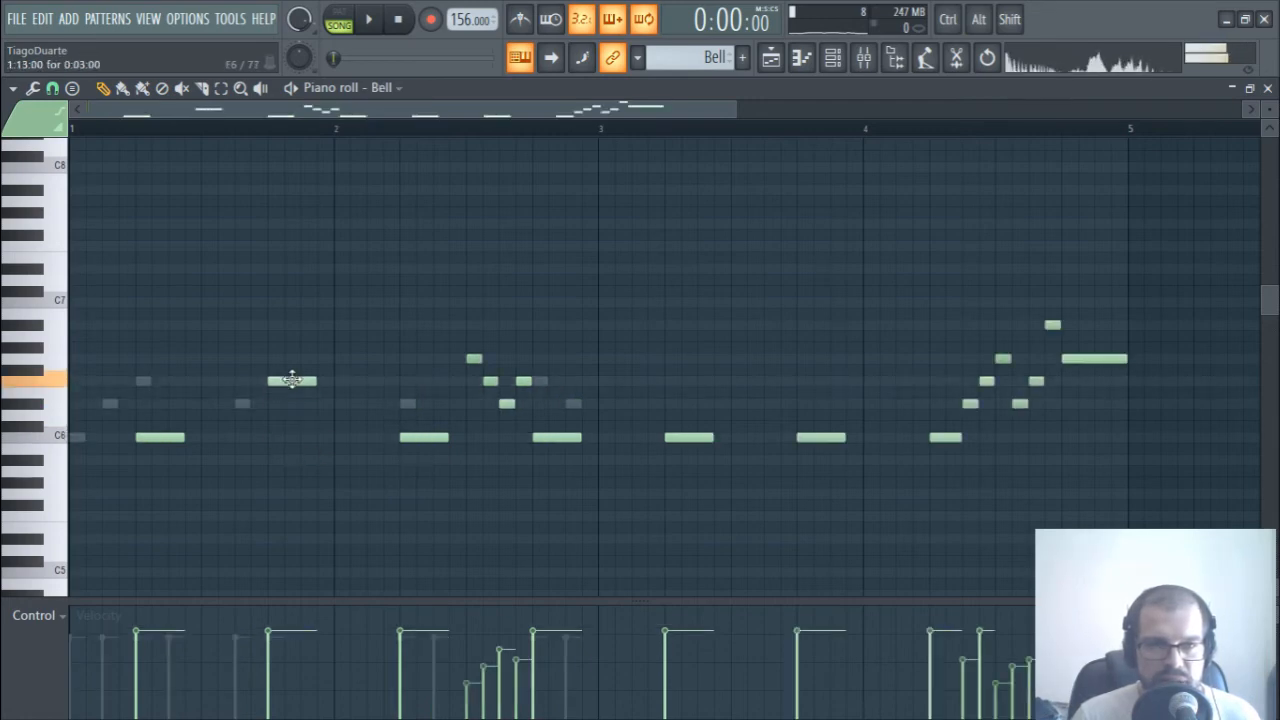
{"action": "left_click_drag", "start_coordinate": [422, 440], "coordinate": [423, 405]}
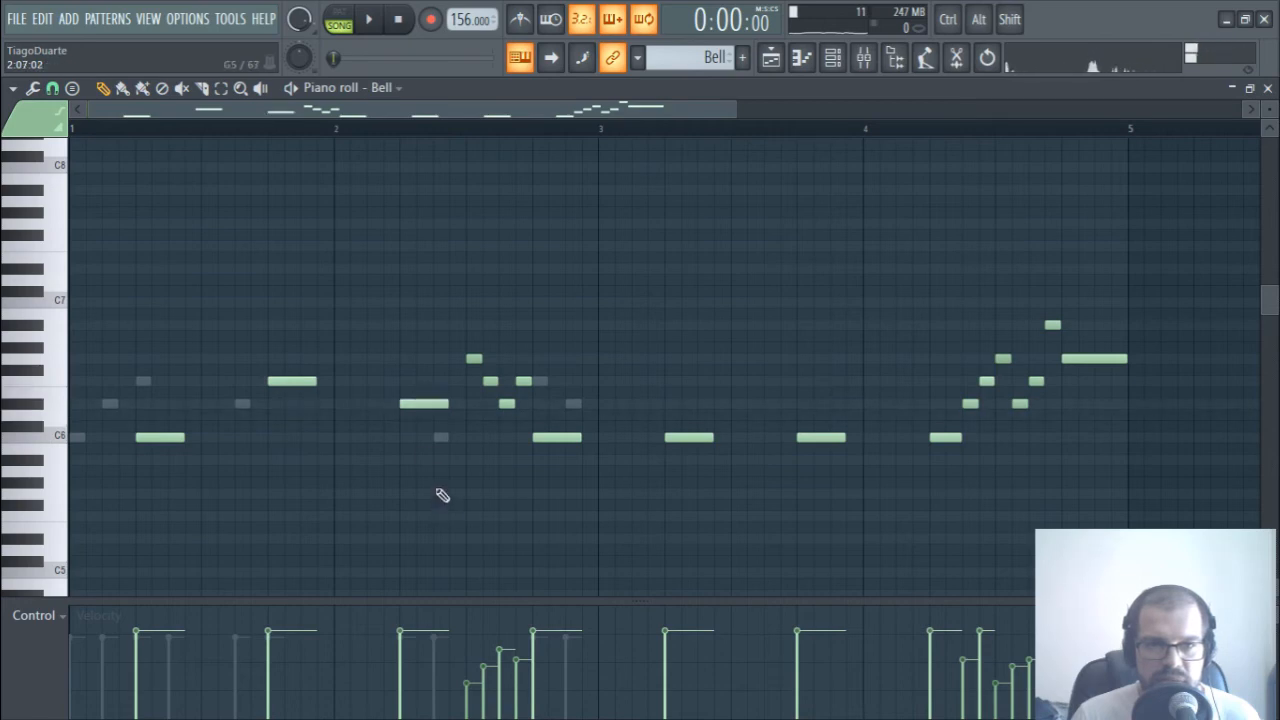
{"action": "key", "text": "space"}
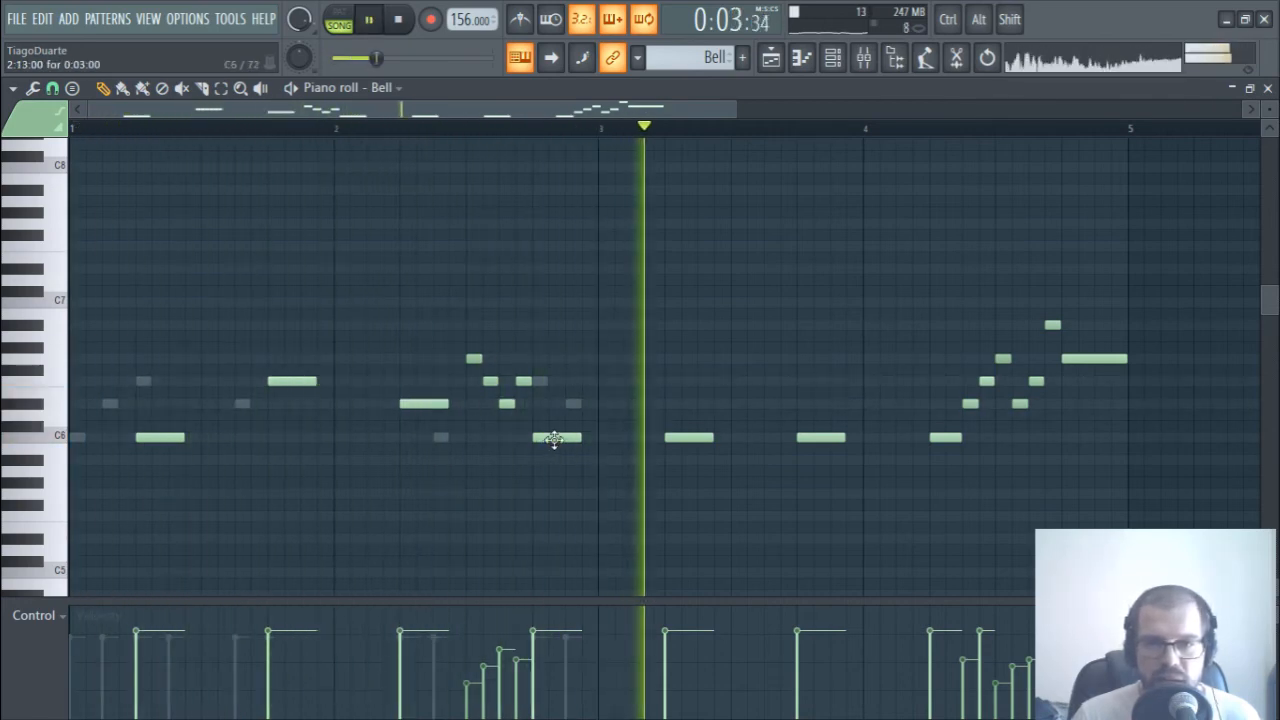
- In the Brittle pi notes, lower bar 2's last F6 to C6, delete the final D#6, and extend the C6 to the end of the bar
{"action": "double_click", "coordinate": [540, 381]}
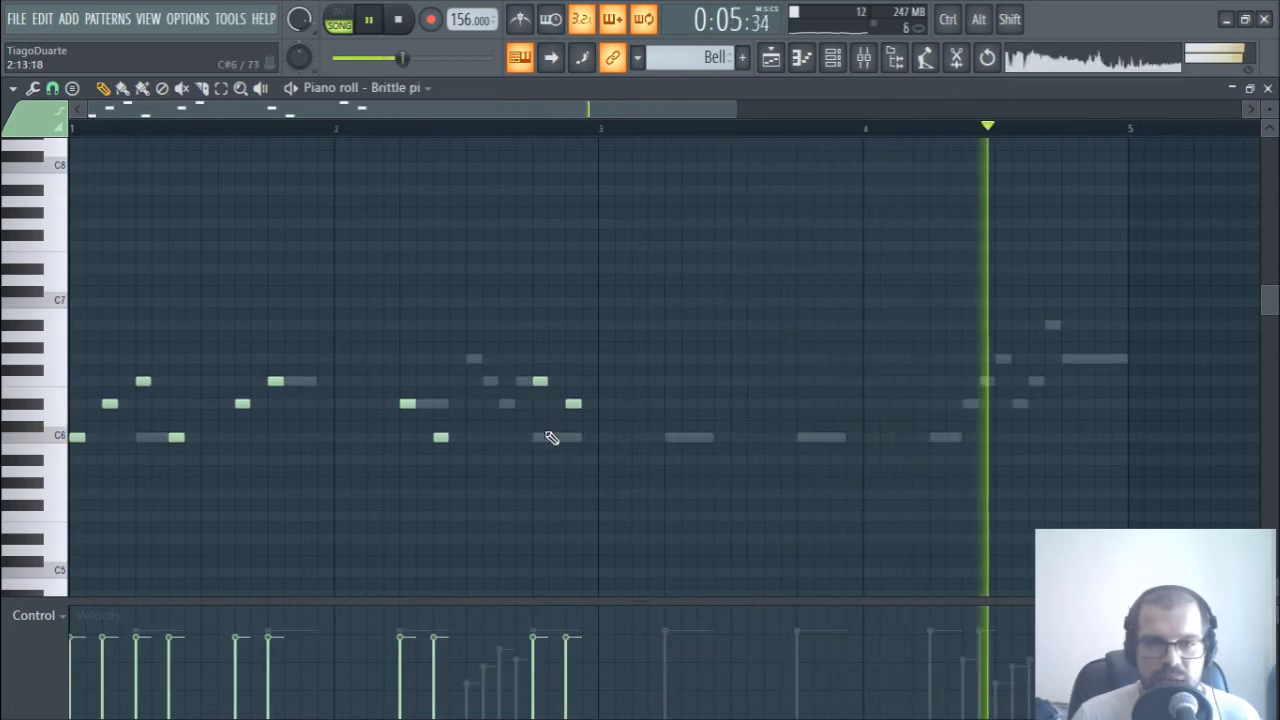
{"action": "left_click_drag", "start_coordinate": [540, 380], "coordinate": [541, 437]}
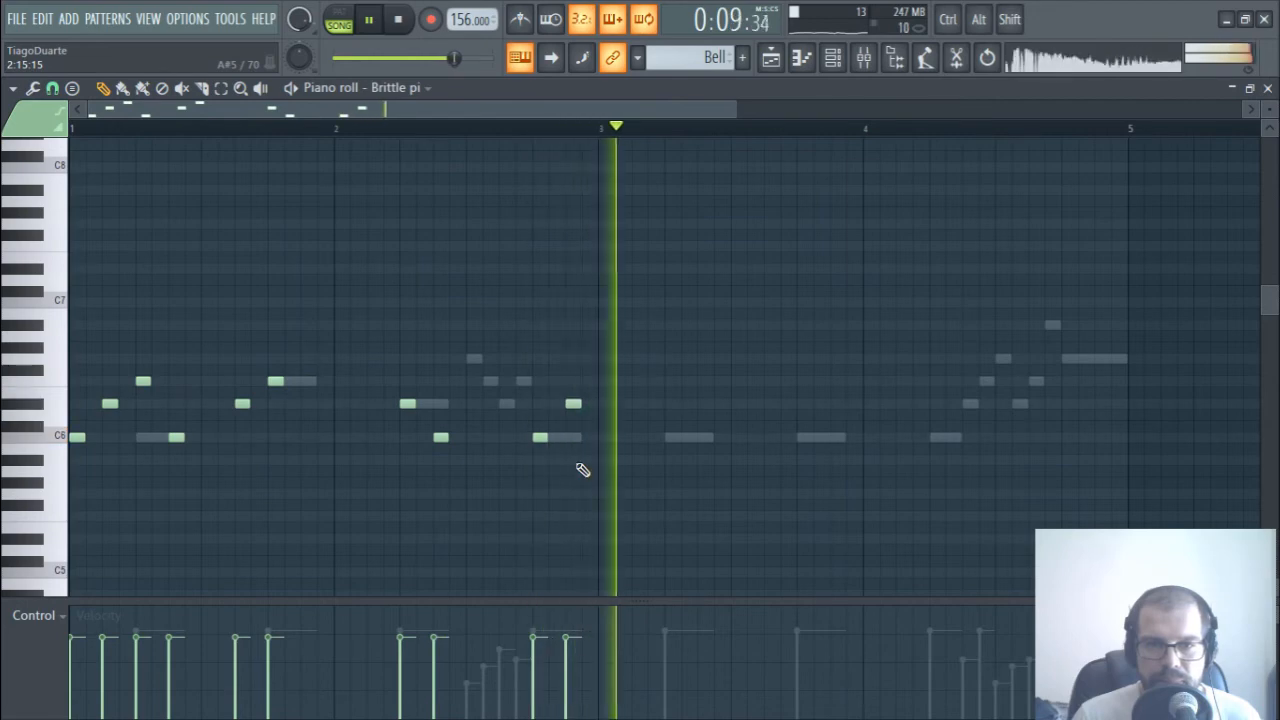
{"action": "right_click", "coordinate": [572, 405]}
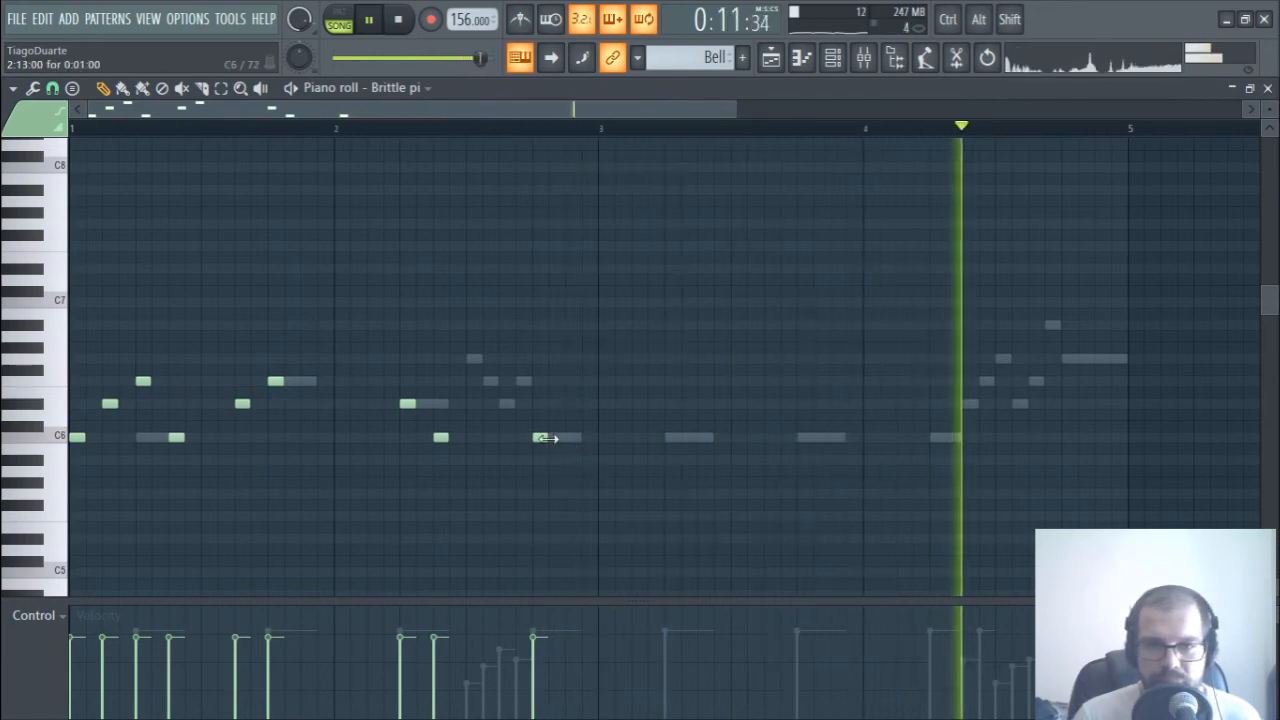
{"action": "left_click_drag", "start_coordinate": [545, 439], "coordinate": [591, 450]}
- Duplicate the two-bar Brittle pi melody into bars 3 and 4, aligned to the start of bar 3
{"action": "left_click_drag", "start_coordinate": [651, 277], "coordinate": [112, 449]}
{"action": "key", "text": "ctrl+b"}
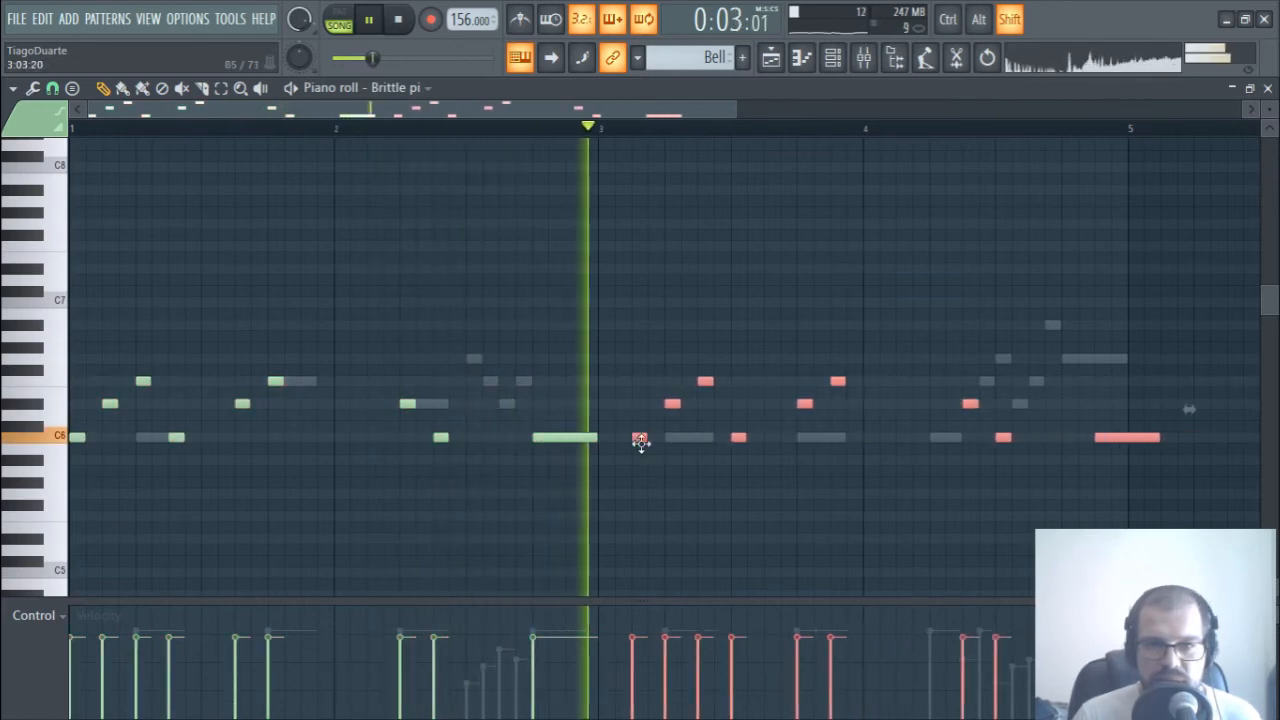
{"action": "left_click", "coordinate": [703, 505], "text": "ctrl"}
- In bar 4, delete the short C6, lower the D#6 to C6, and replace the final long C6 with a long G6
{"action": "right_click", "coordinate": [971, 440]}
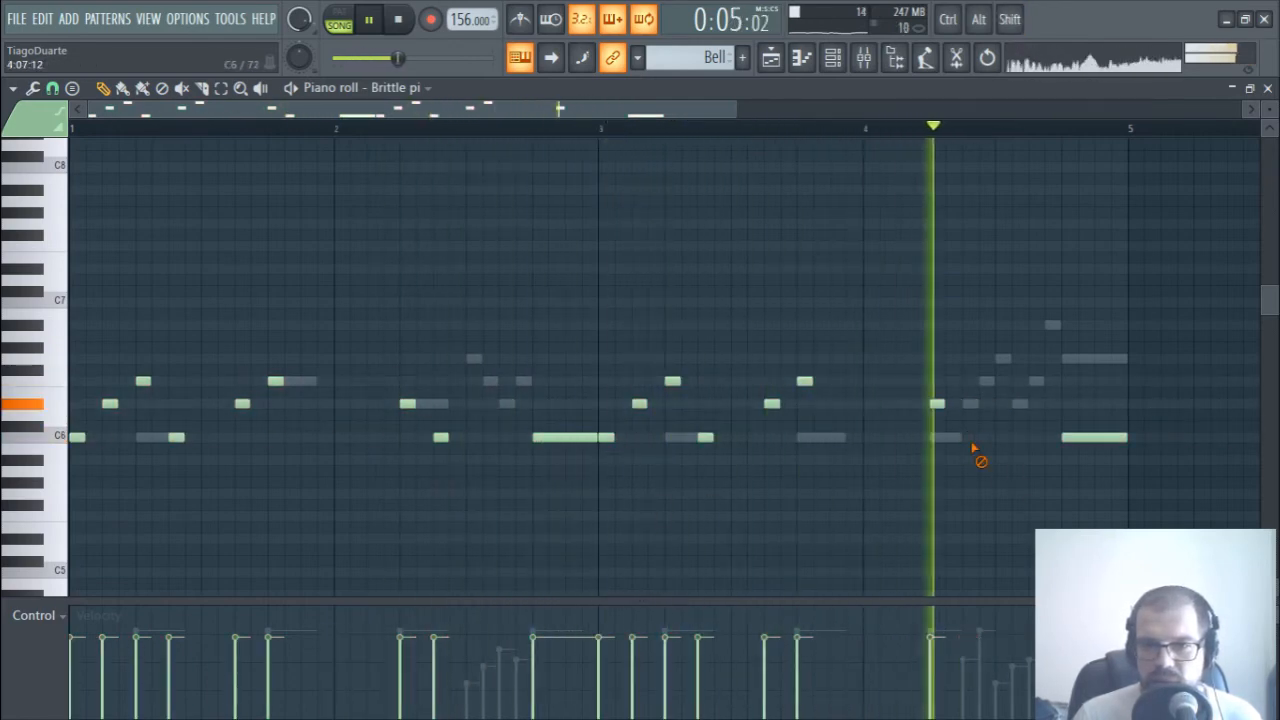
{"action": "left_click_drag", "start_coordinate": [938, 400], "coordinate": [938, 436]}
{"action": "right_click", "coordinate": [1073, 440]}
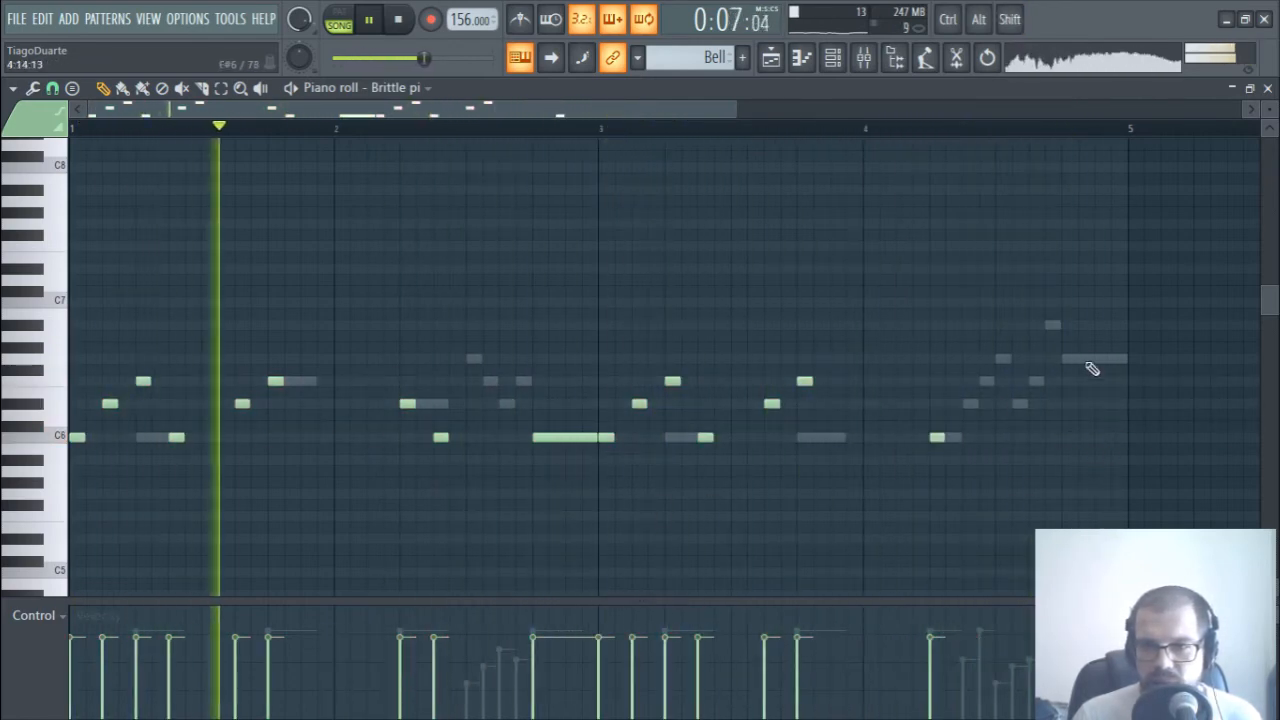
{"action": "left_click", "coordinate": [1071, 360]}
{"action": "left_click_drag", "start_coordinate": [1076, 359], "coordinate": [1125, 360]}
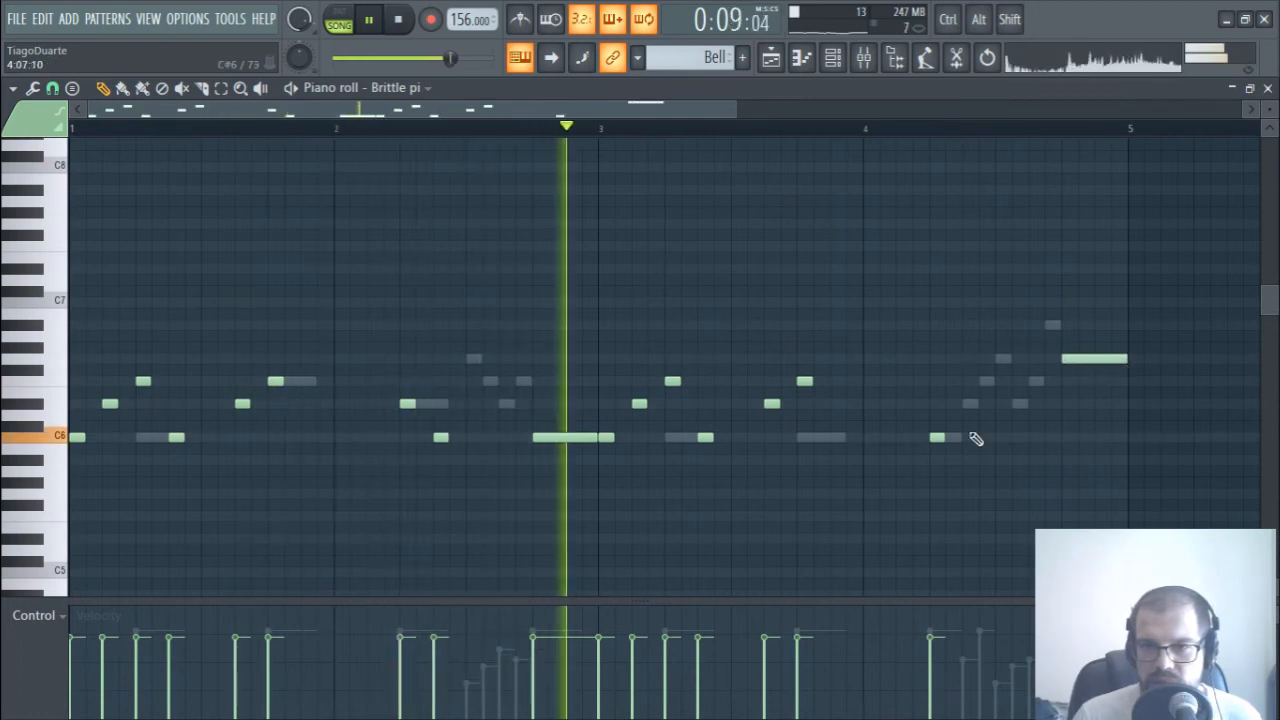
- Add short D#6, G6 and F6 notes before bar 4's final long note, and transpose the whole Brittle pi melody up one octave
{"action": "left_click", "coordinate": [970, 403]}
{"action": "left_click", "coordinate": [986, 381]}
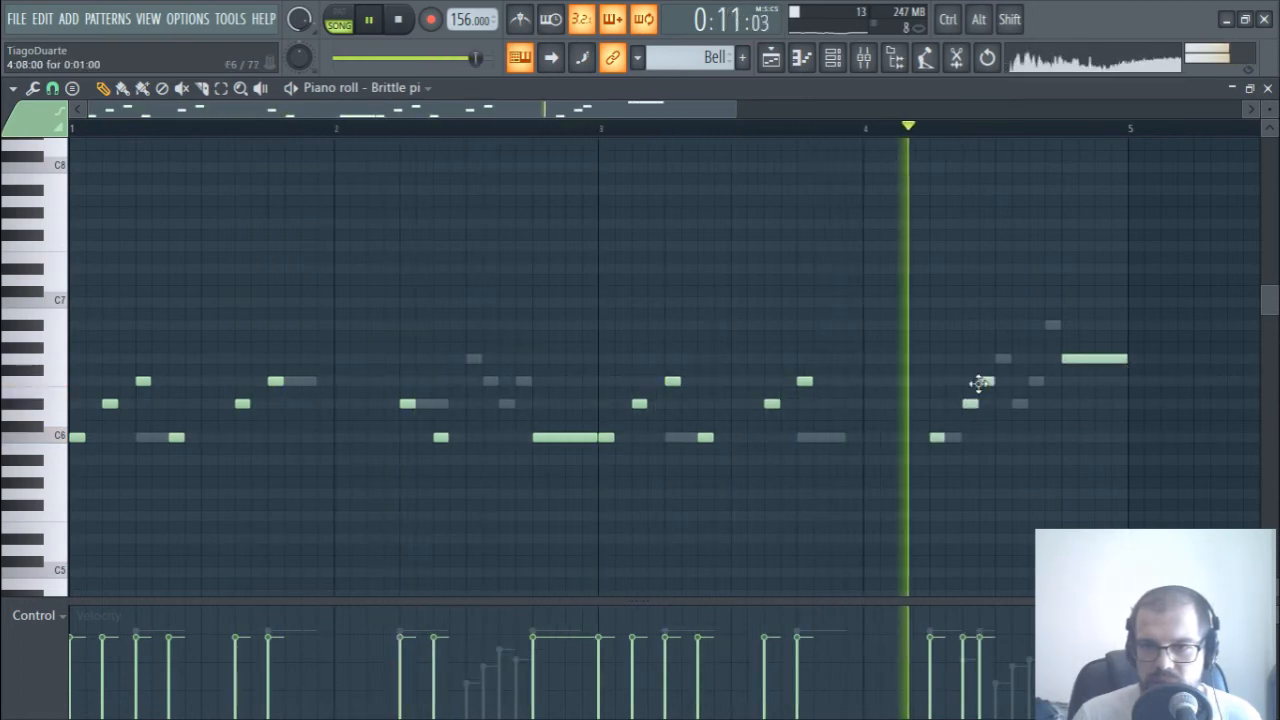
{"action": "left_click", "coordinate": [1003, 358]}
{"action": "right_click", "coordinate": [1003, 359]}
{"action": "right_click", "coordinate": [988, 381]}
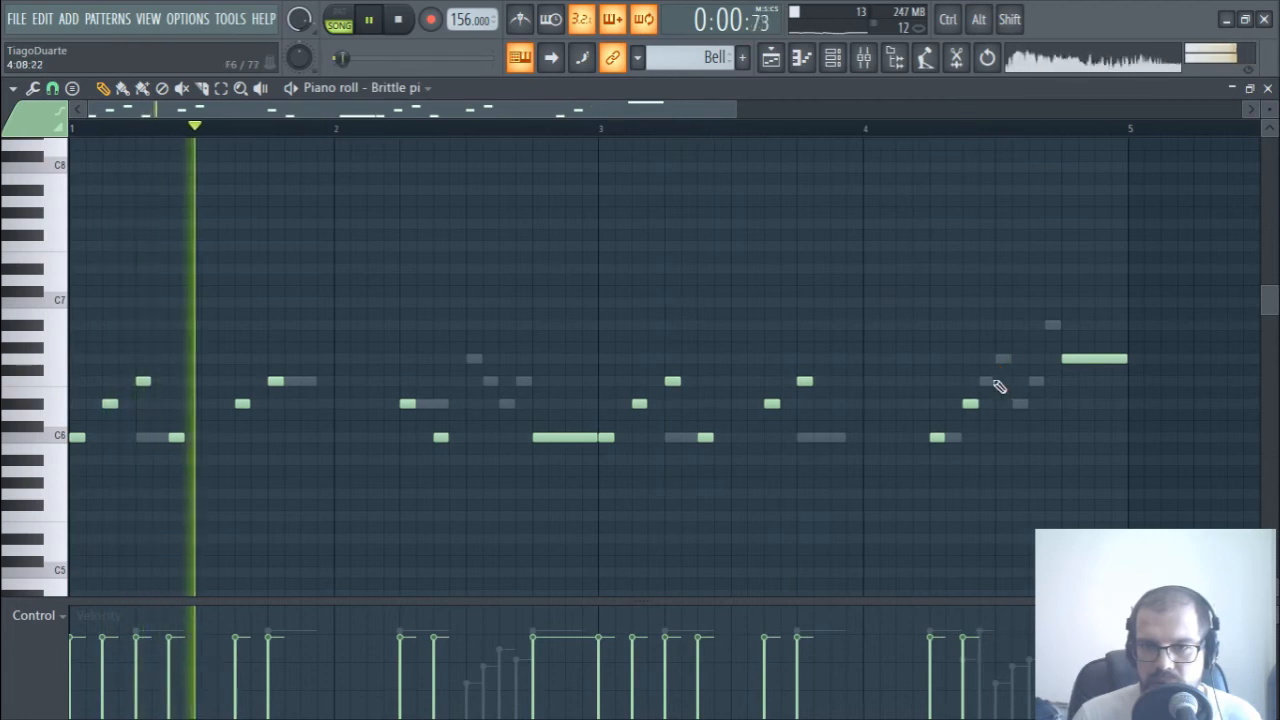
{"action": "left_click", "coordinate": [996, 358]}
{"action": "left_click", "coordinate": [1036, 381]}
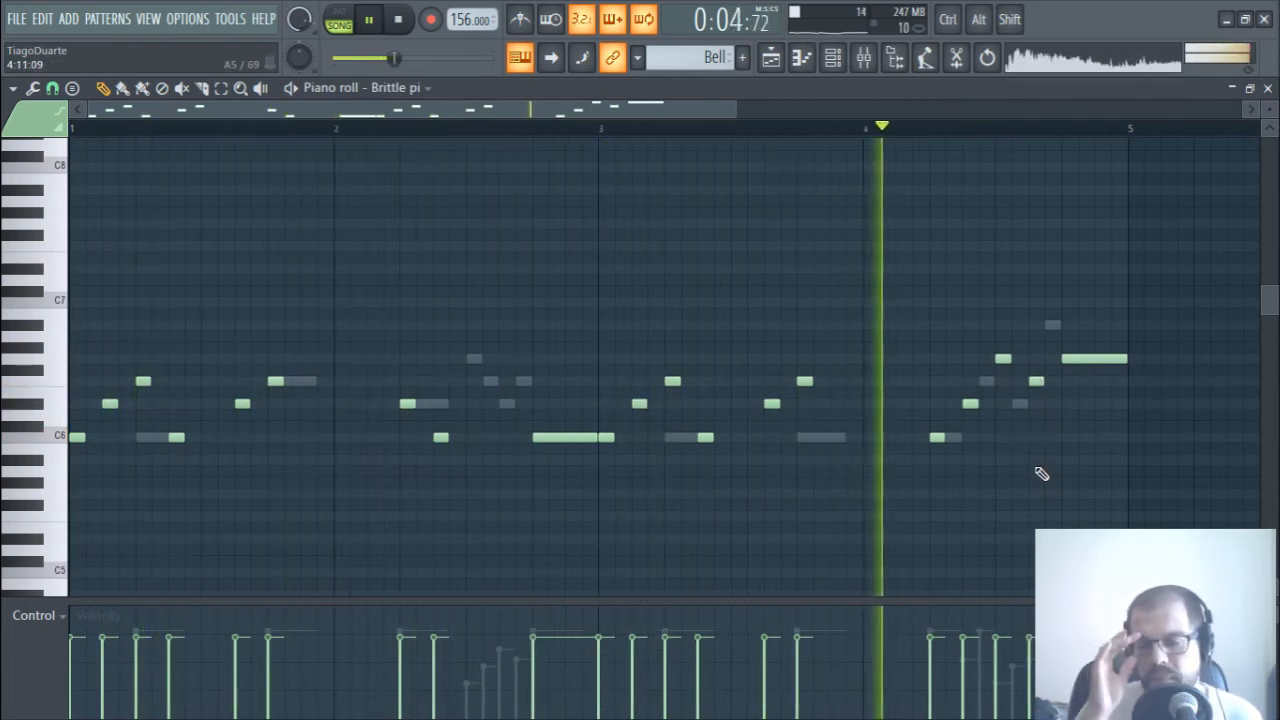
{"action": "key", "text": "ctrl+Up"}
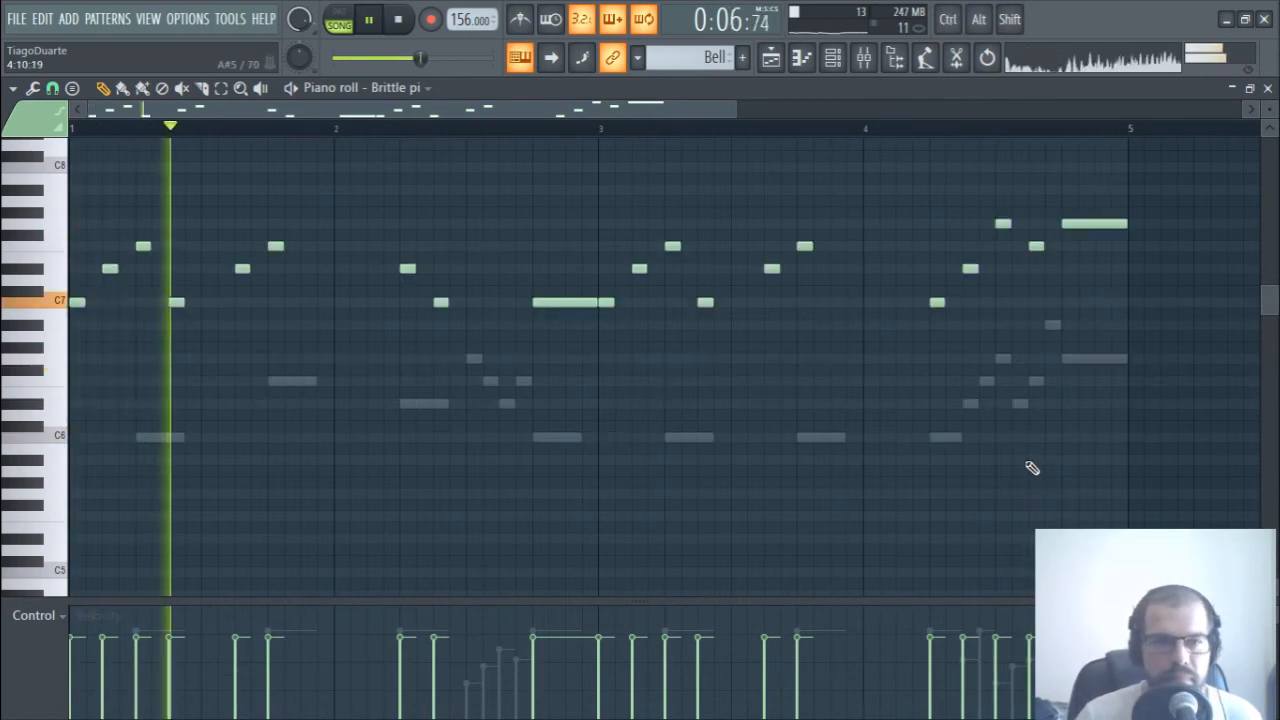
- Audition the Brittle pi melody in lower octaves, settle one octave below its current pitch, and close its notes
{"action": "key", "text": "ctrl+Down"}
{"action": "key", "text": "ctrl+Down"}
{"action": "key", "text": "ctrl+Down"}
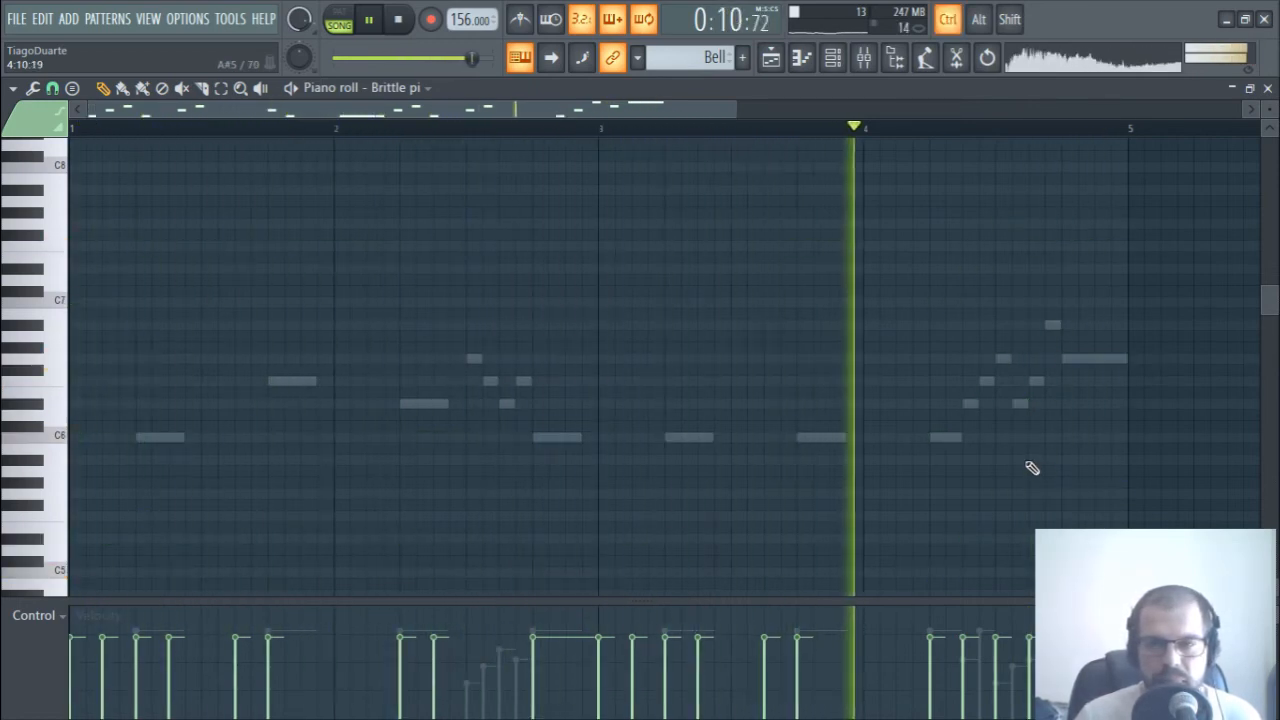
{"action": "key", "text": "ctrl+Up"}
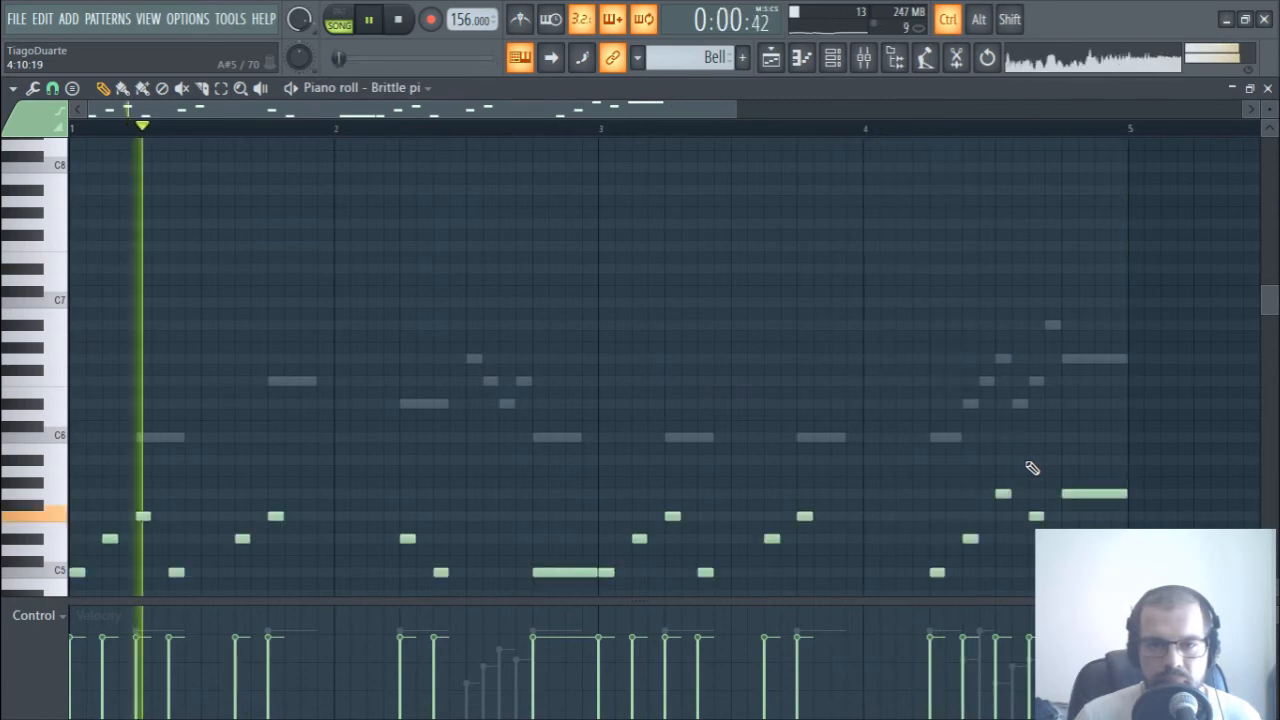
{"action": "key", "text": "ctrl+Up"}
{"action": "key", "text": "Escape"}
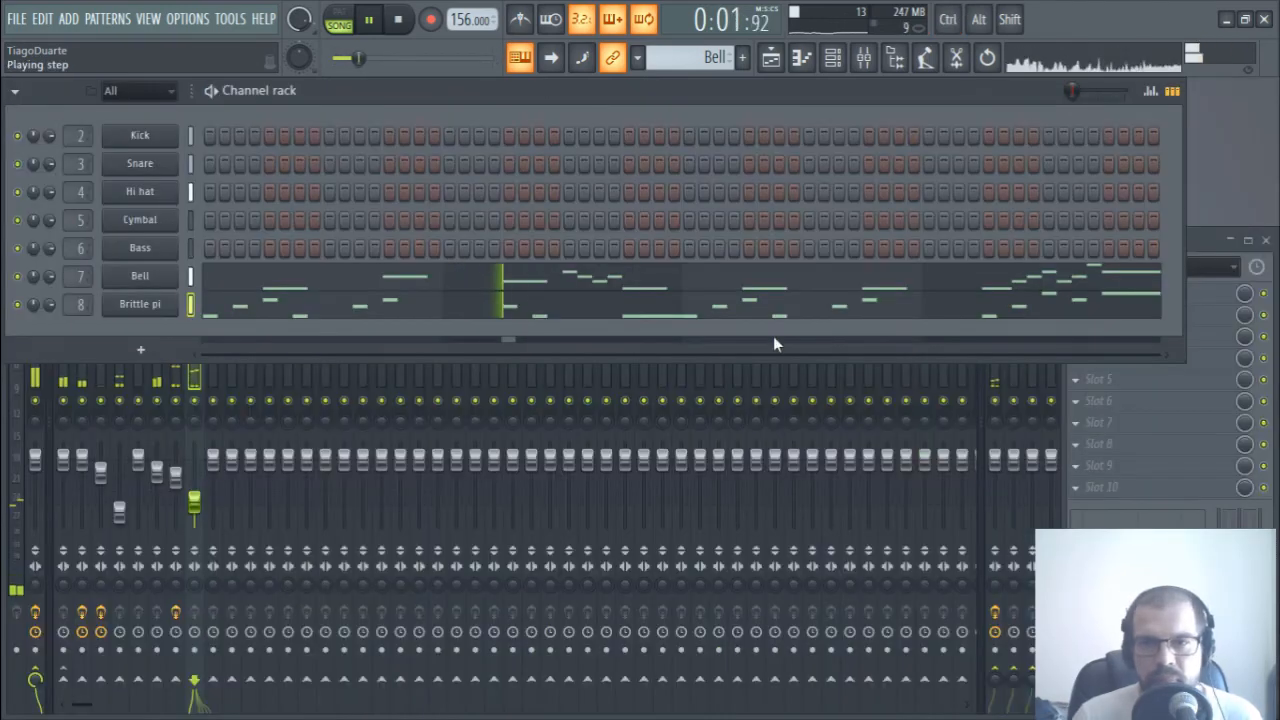
- Route mixer Insert 8 only to the Mix track and rename it Piano
{"action": "left_click", "coordinate": [1209, 243]}
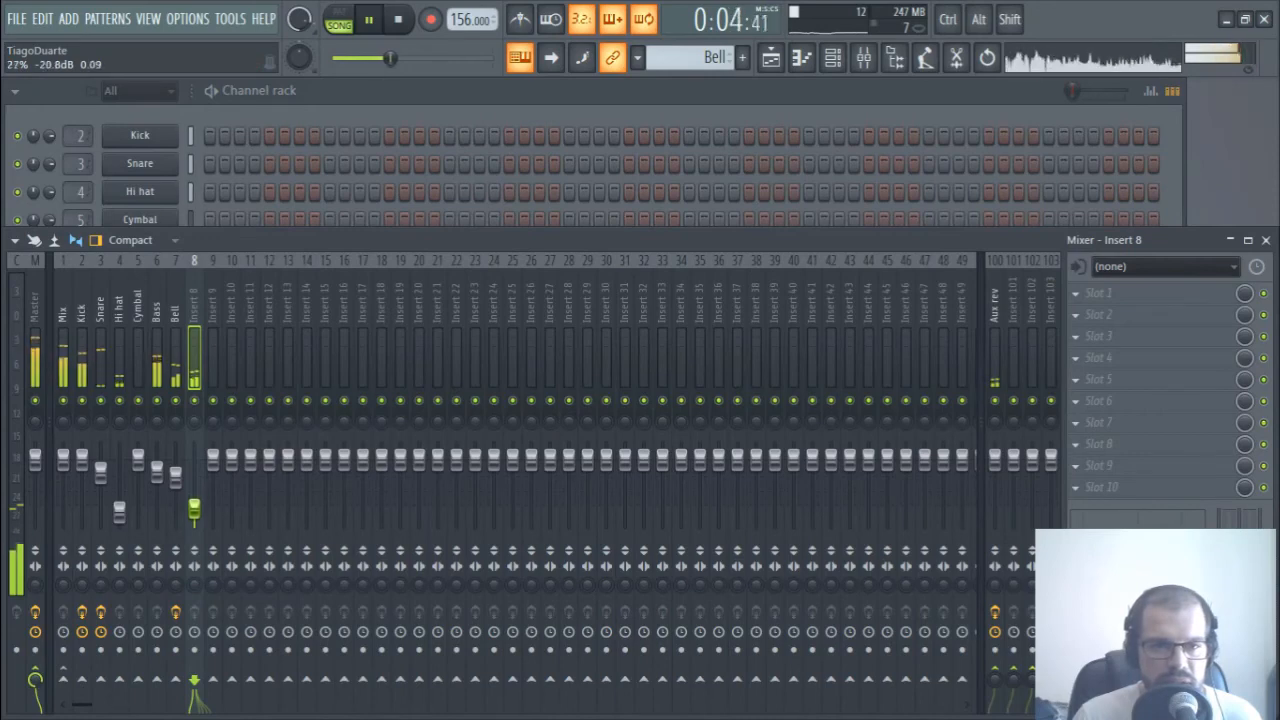
{"action": "right_click", "coordinate": [78, 686]}
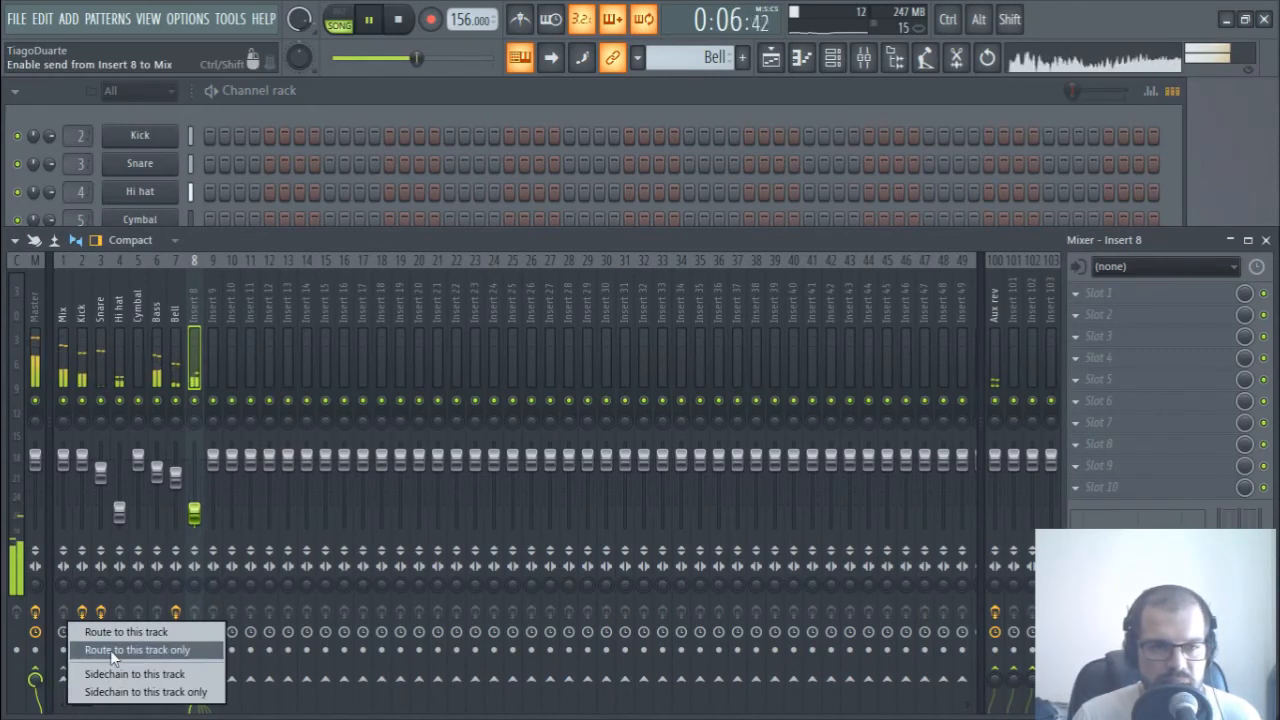
{"action": "left_click", "coordinate": [128, 649]}
{"action": "double_click", "coordinate": [195, 308]}
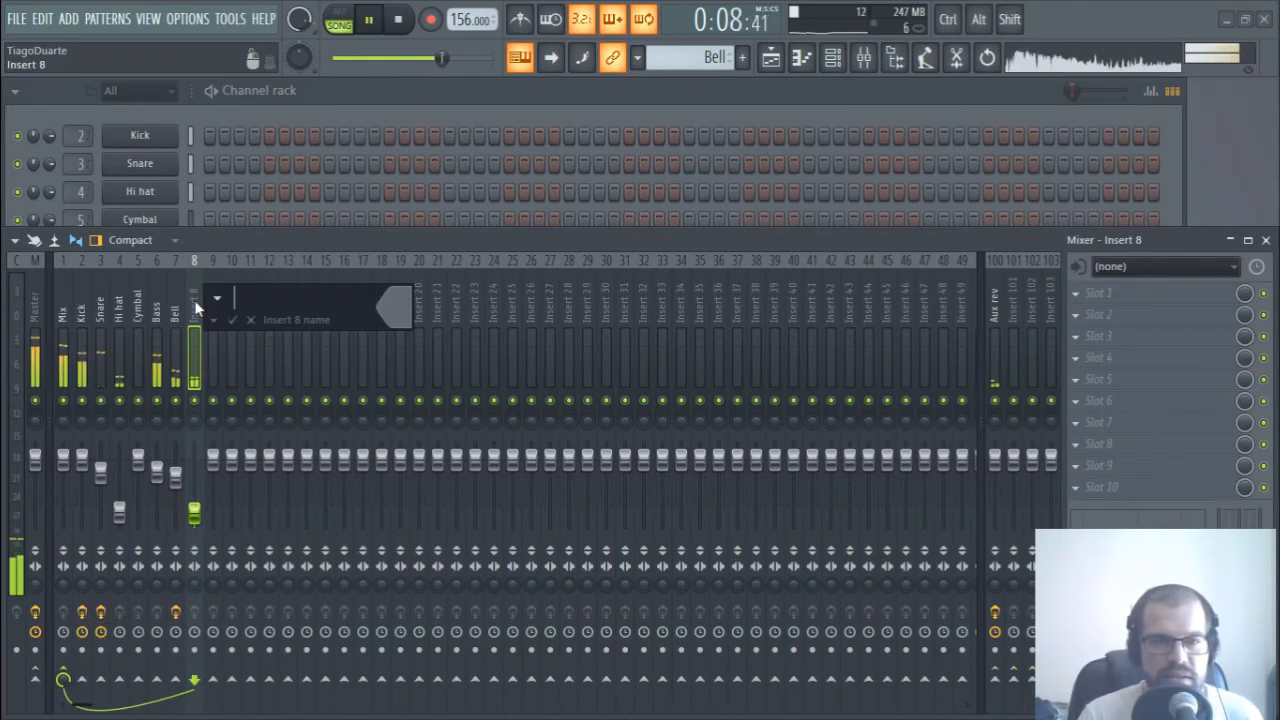
{"action": "type", "text": "Piano"}
{"action": "key", "text": "Return"}
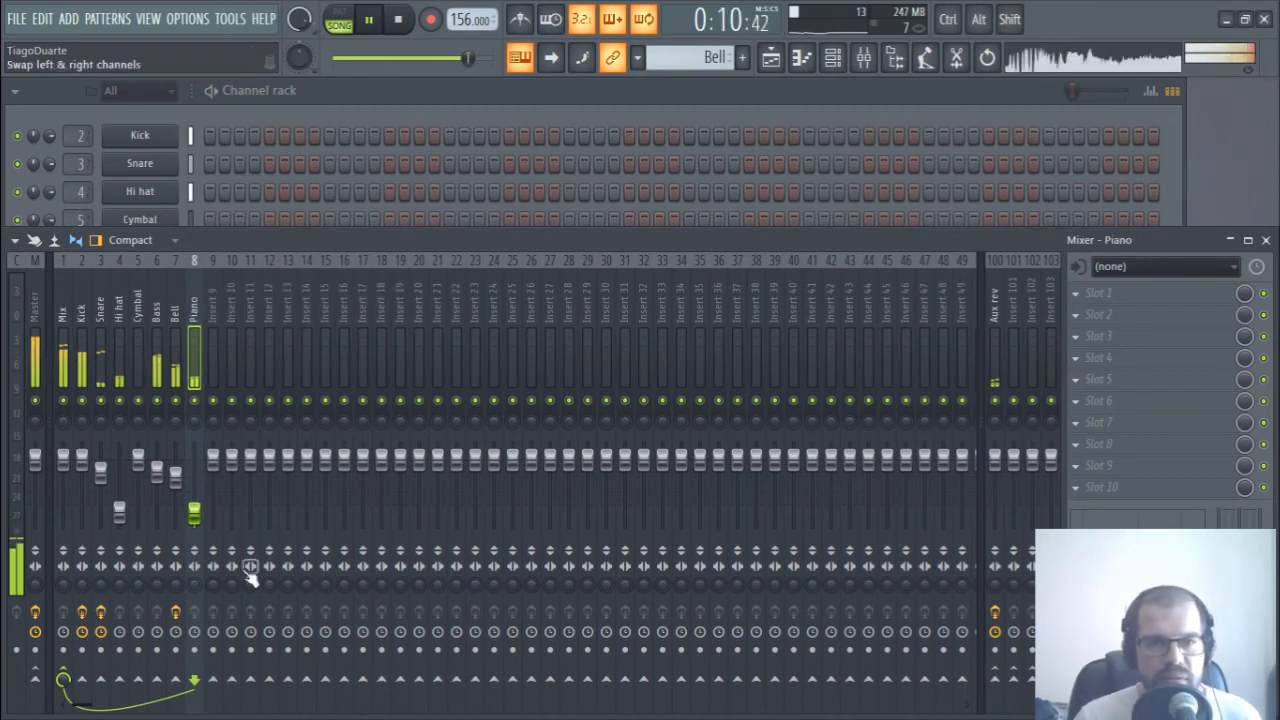
- Load FidelityEQ on the Piano mixer track and enable its low-pass filter at about 3.6 kHz
{"action": "left_click", "coordinate": [1100, 292]}
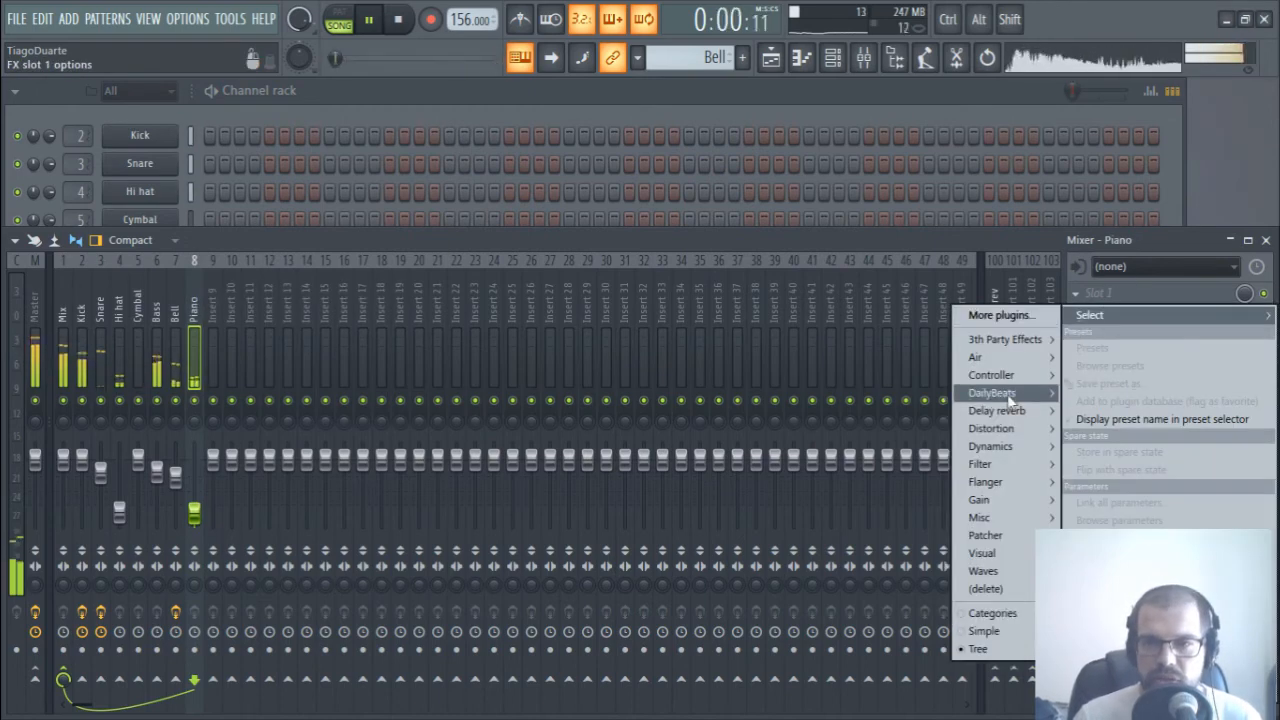
{"action": "mouse_move", "coordinate": [995, 391]}
{"action": "left_click", "coordinate": [890, 394]}
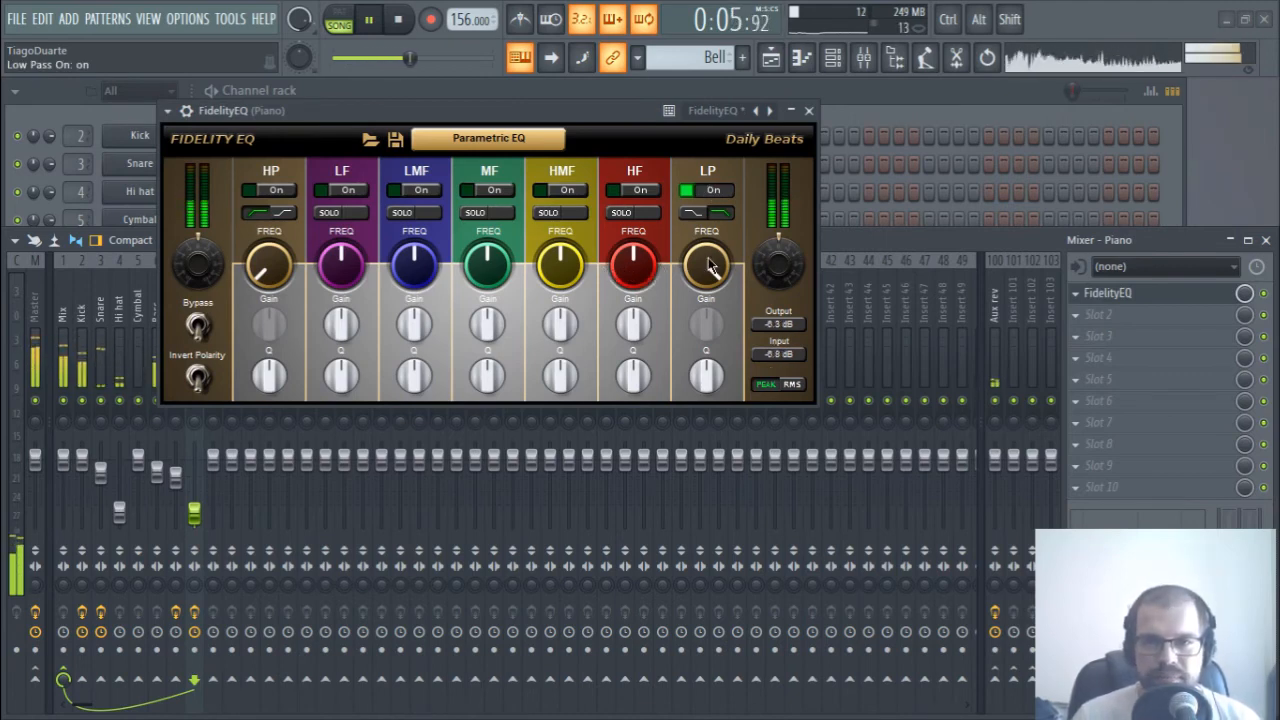
{"action": "left_click_drag", "start_coordinate": [706, 265], "coordinate": [708, 330]}
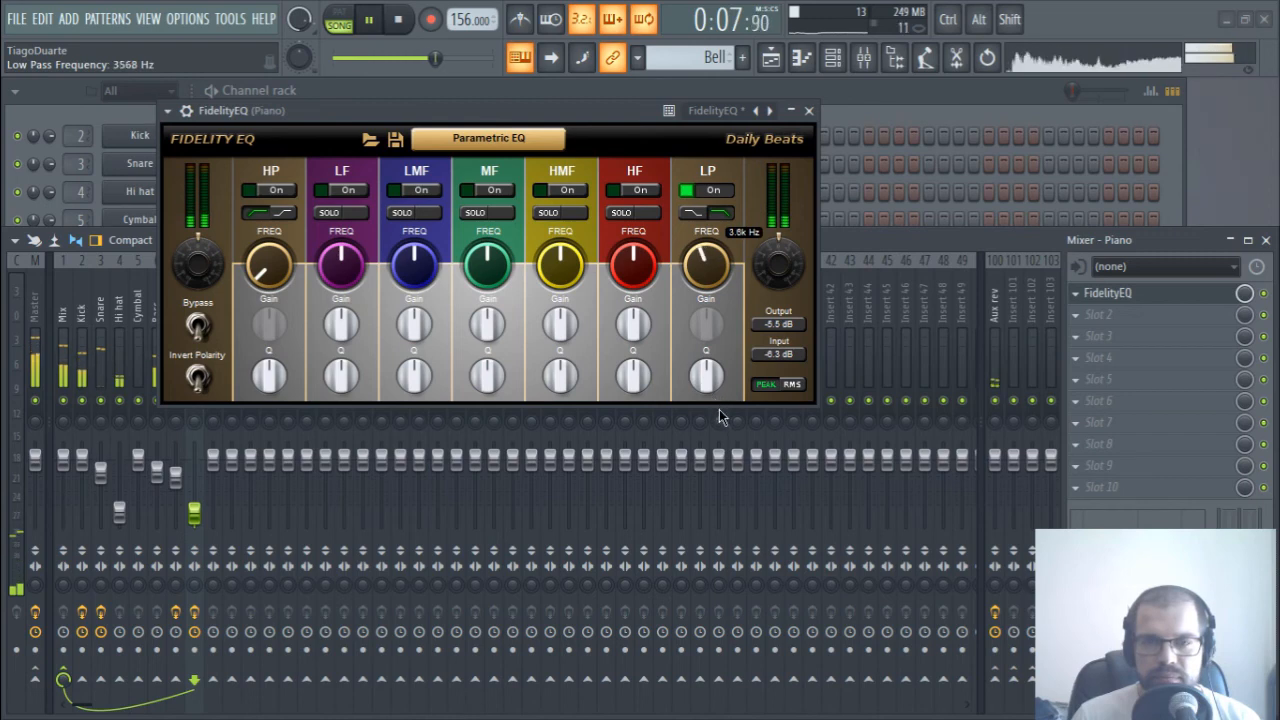
{"action": "left_click", "coordinate": [809, 111]}
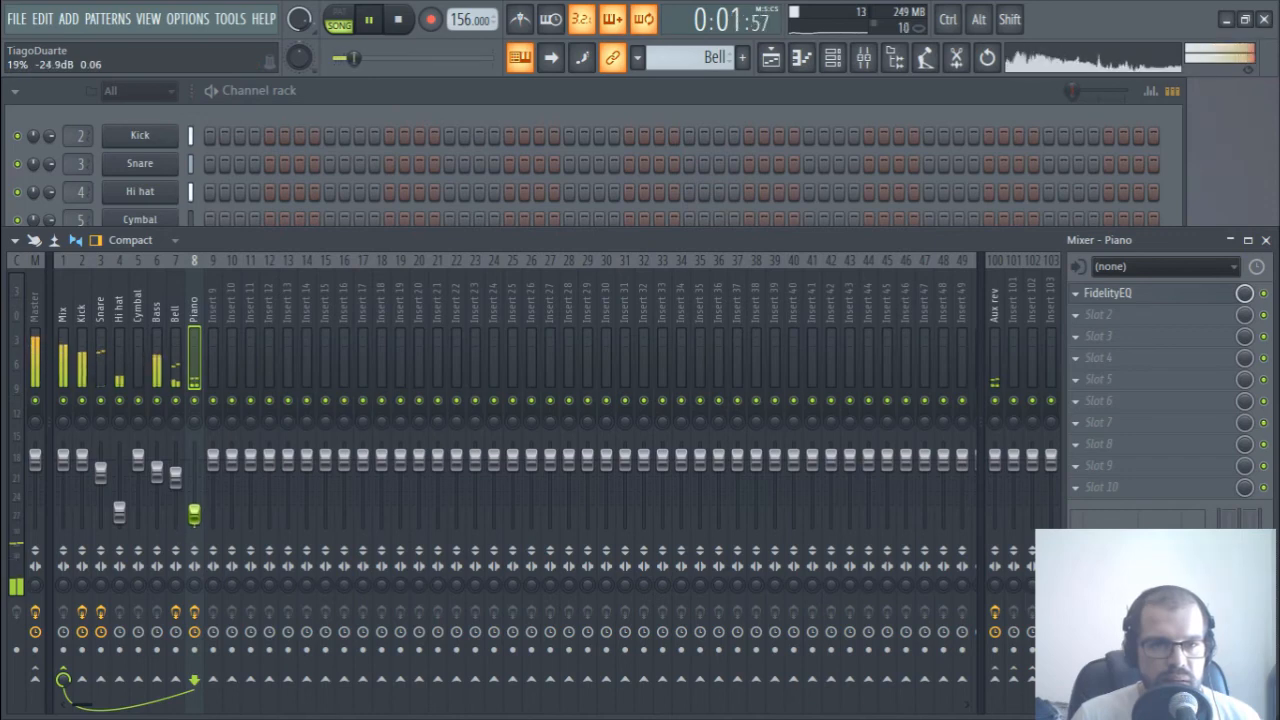
- Move the Brittle pi notes out of the Bell pattern into a new pattern named Piano Synth
{"action": "left_click", "coordinate": [408, 101]}
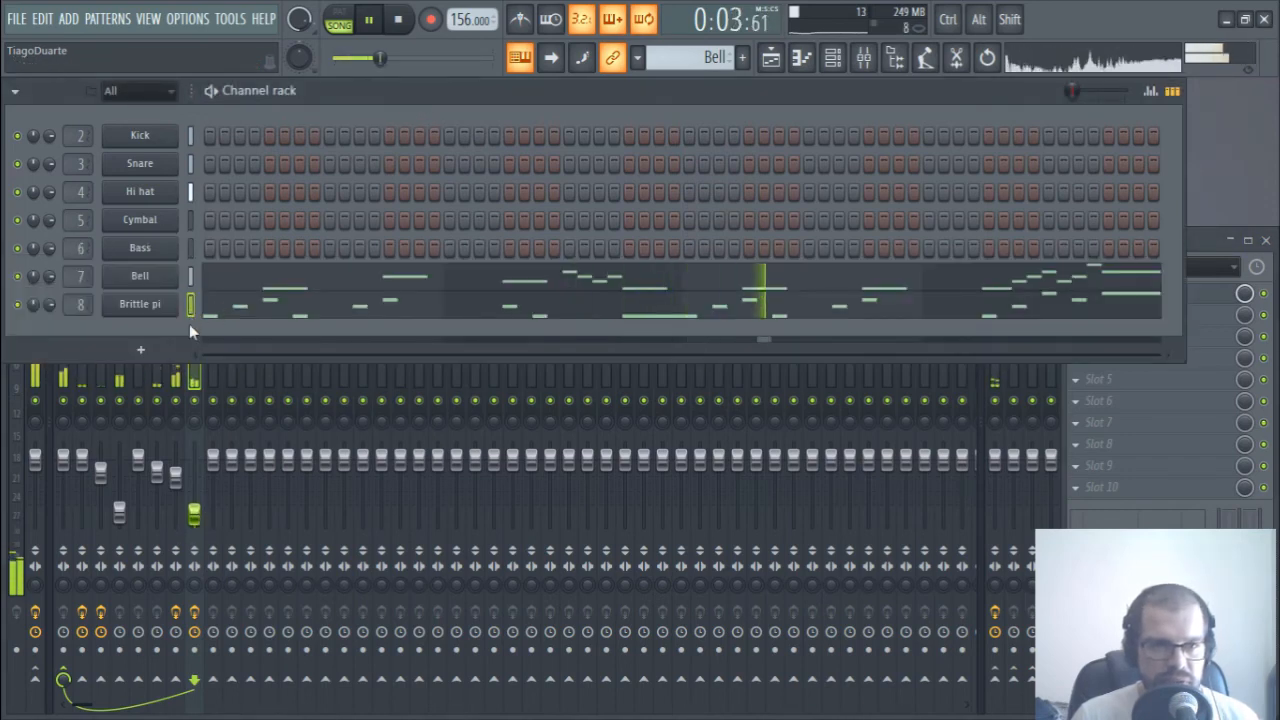
{"action": "key", "text": "ctrl+x"}
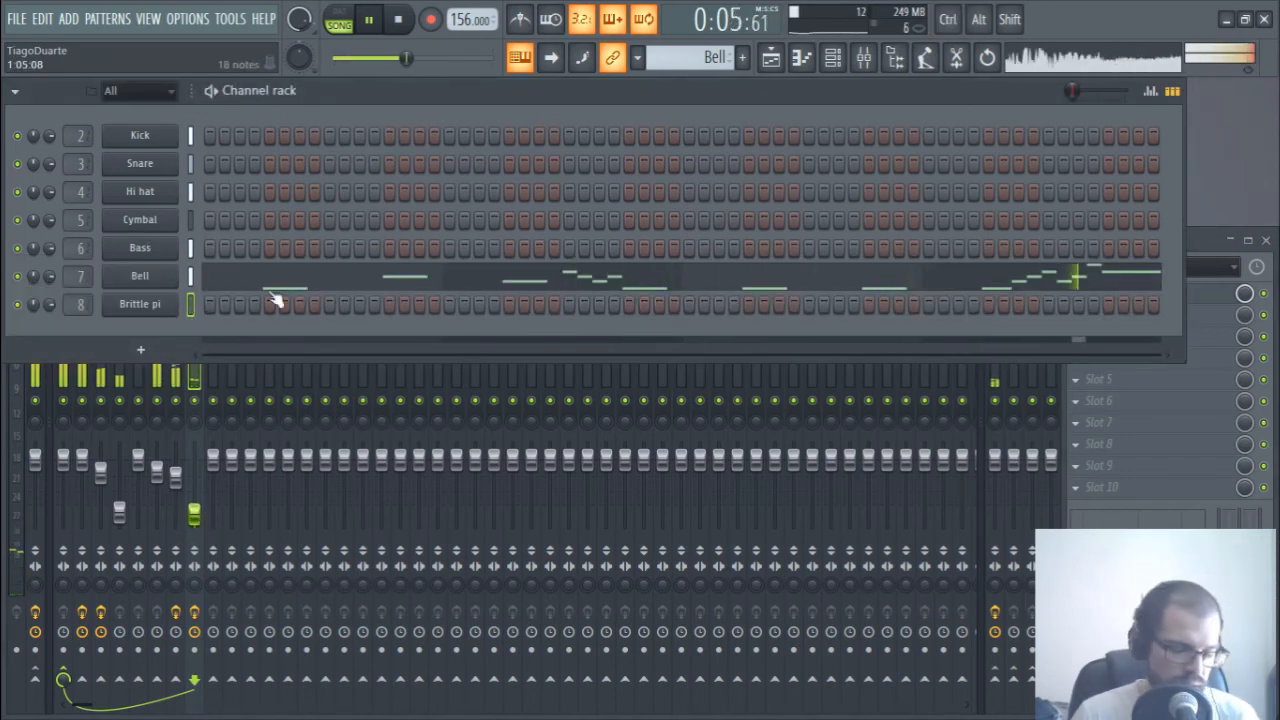
{"action": "key", "text": "F4"}
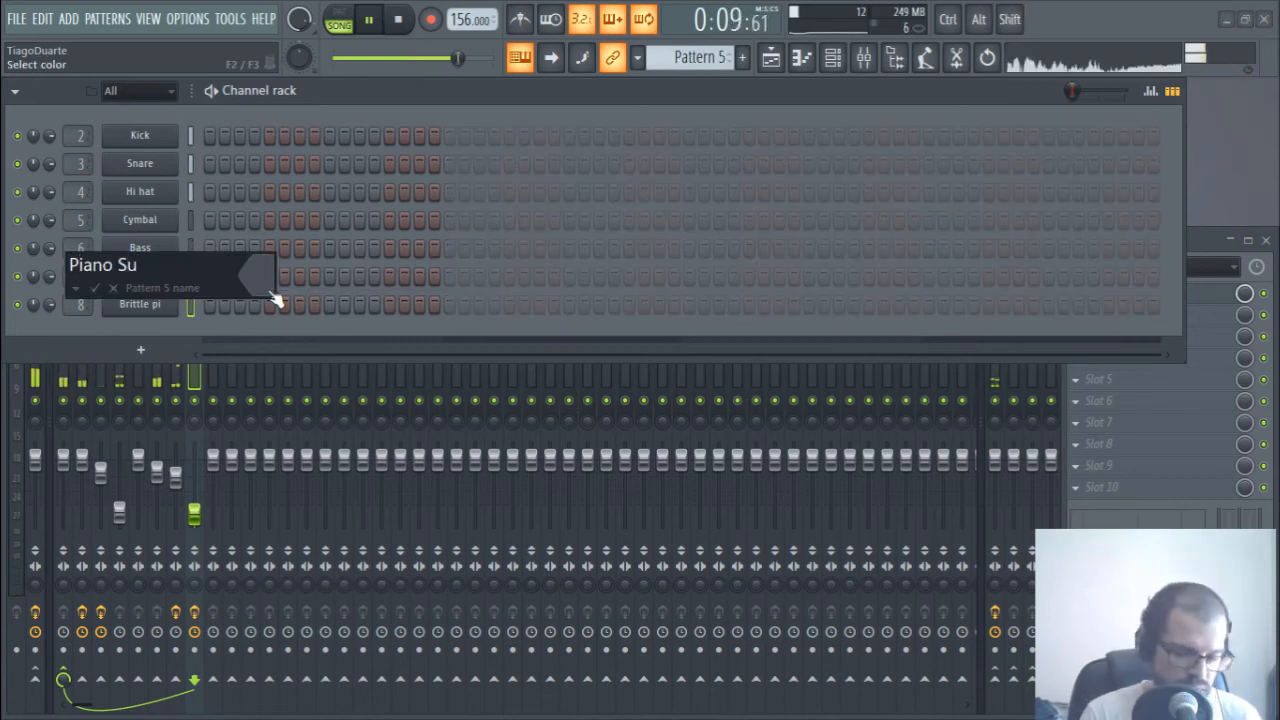
{"action": "key", "text": "Left"}
{"action": "key", "text": "Left"}
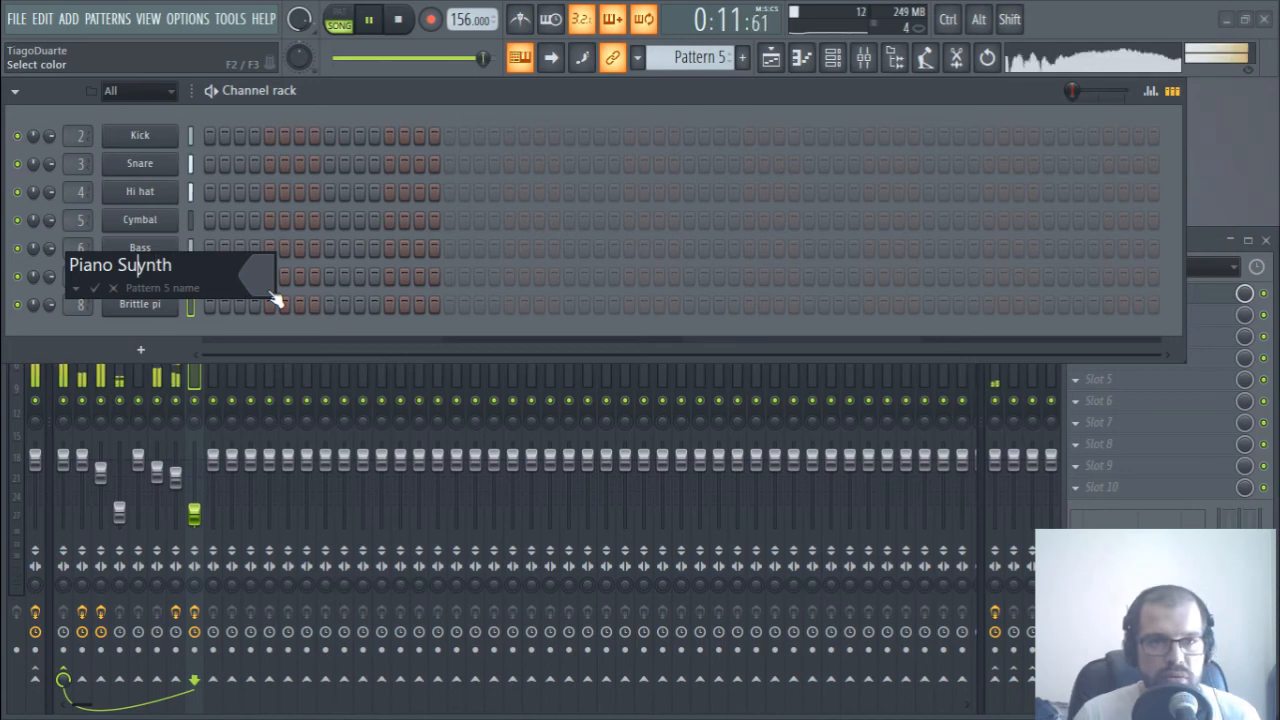
{"action": "key", "text": "BackSpace"}
{"action": "key", "text": "Return"}
{"action": "key", "text": "ctrl+v"}
- Place Piano Synth clips on playlist Track 5 at bars 1 and 5, and play the arrangement from the start
{"action": "left_click", "coordinate": [773, 64]}
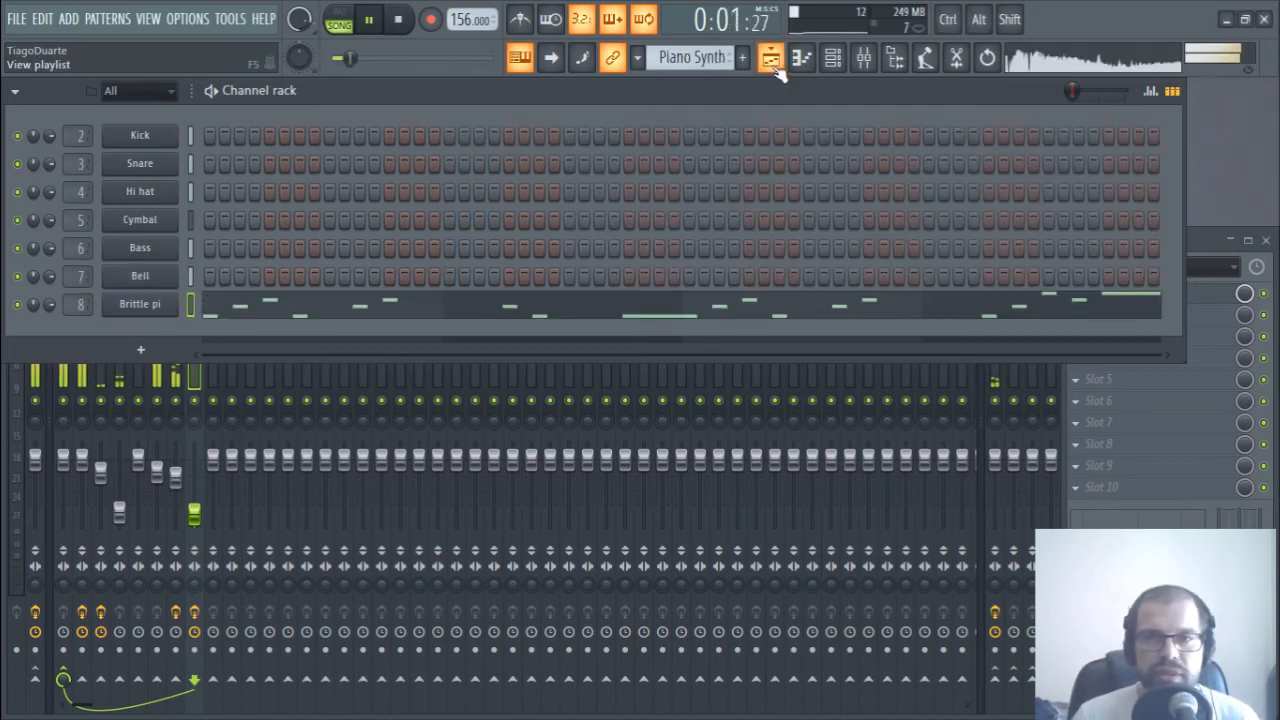
{"action": "left_click_drag", "start_coordinate": [312, 375], "coordinate": [505, 380]}
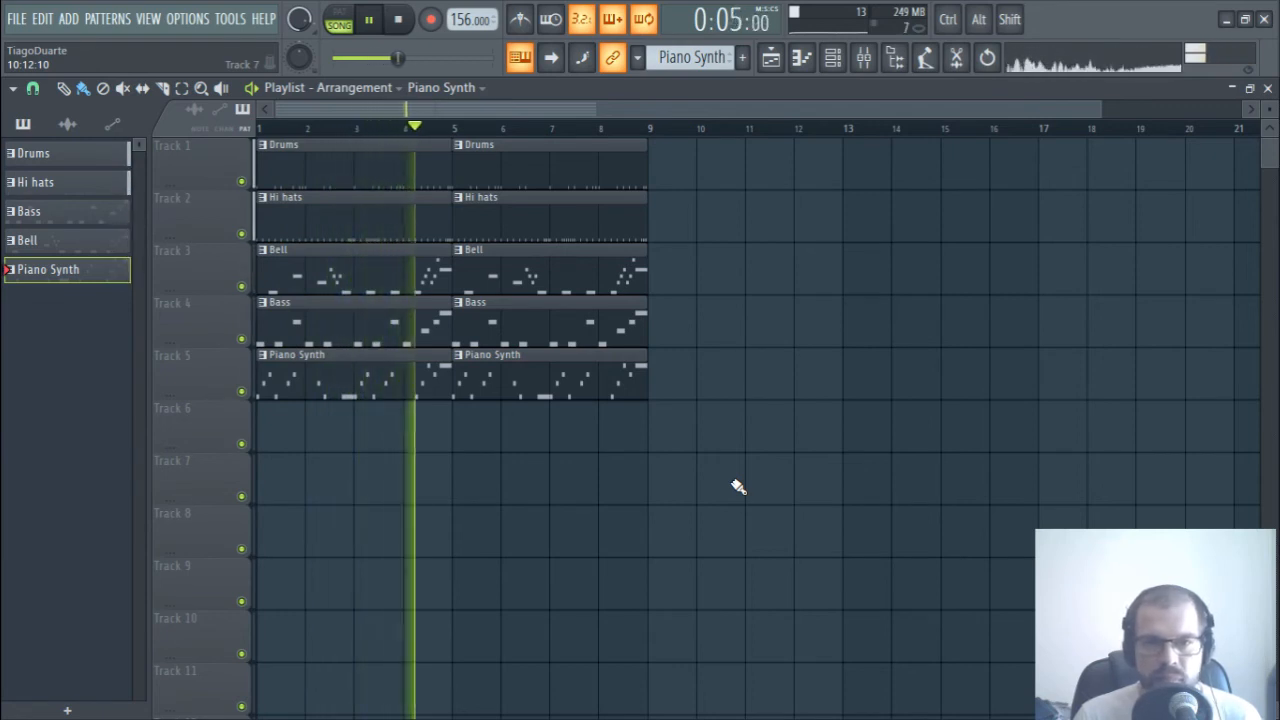
{"action": "key", "text": "space"}
{"action": "key", "text": "space"}
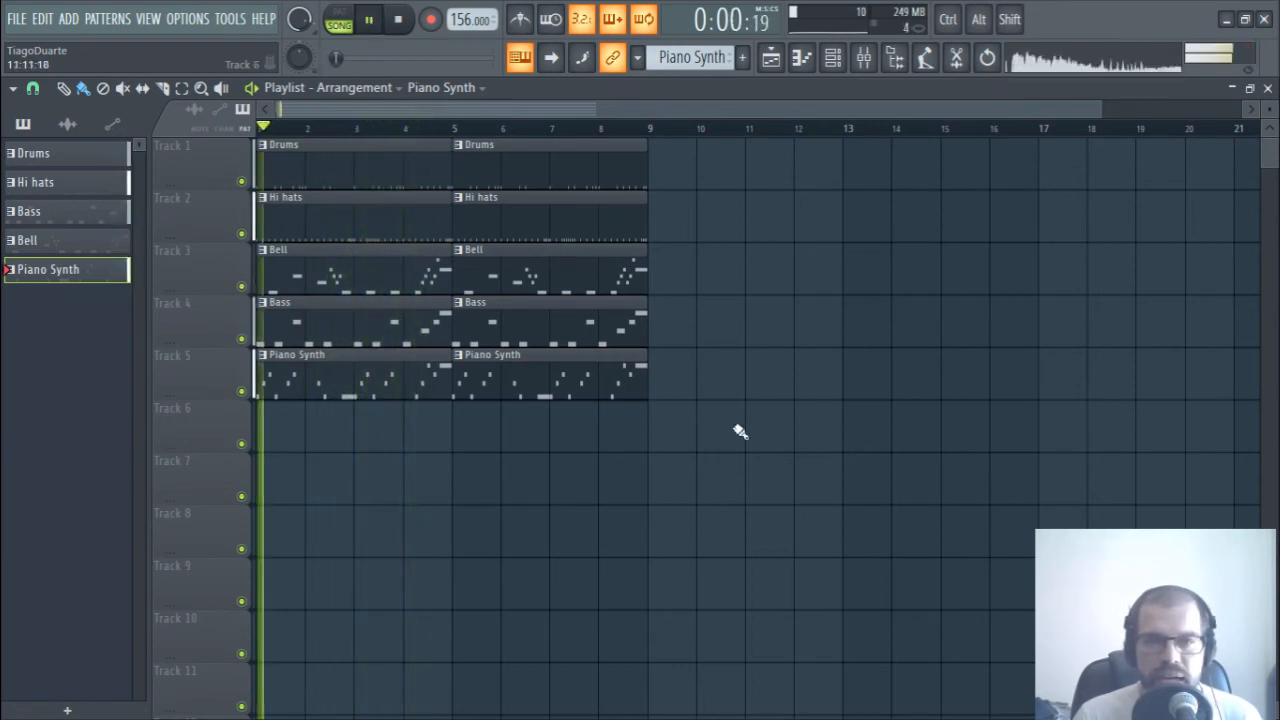
{"action": "left_click", "coordinate": [1268, 89]}
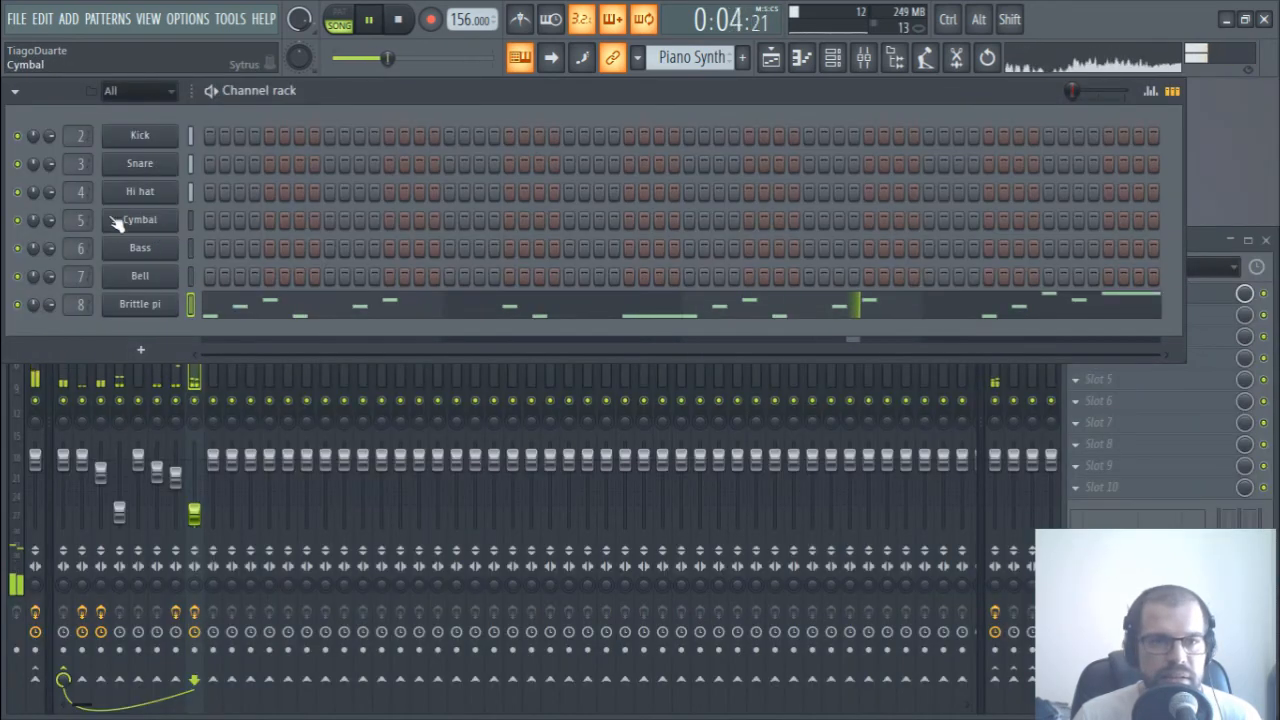
- Create a new empty pattern and name it Cymbal
{"action": "scroll", "coordinate": [676, 54], "scroll_direction": "up", "scroll_amount": 1}
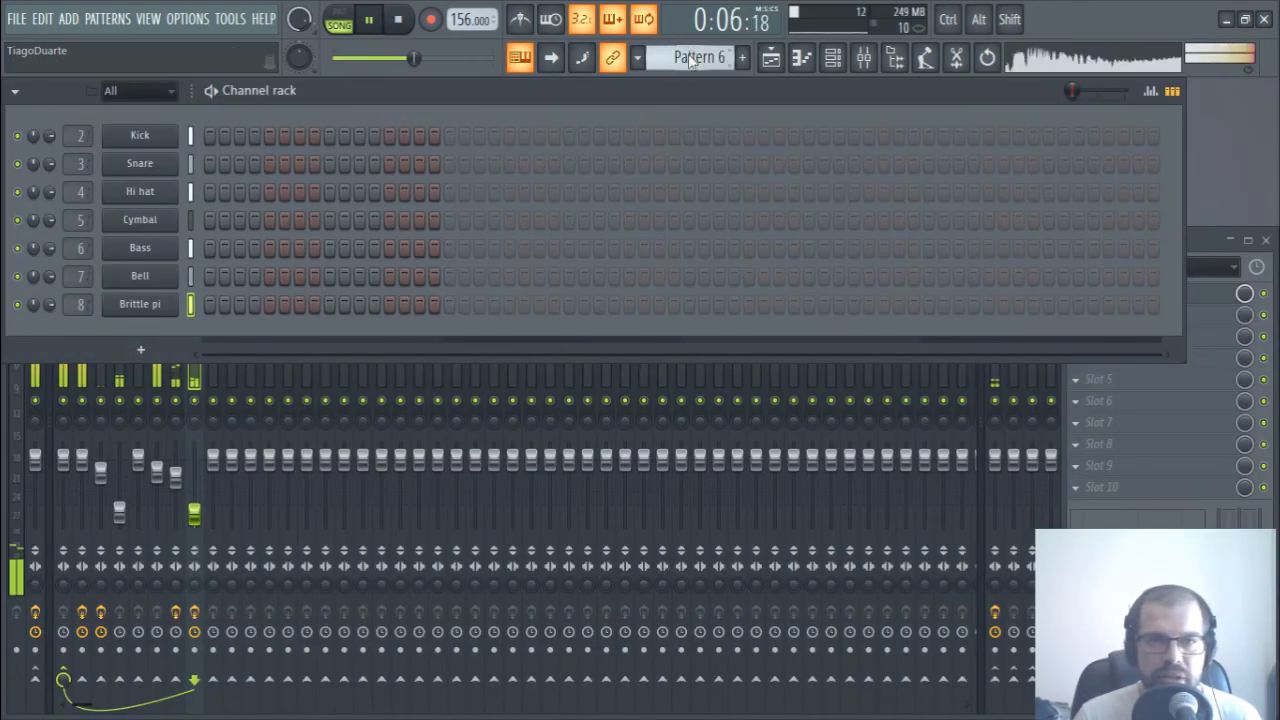
{"action": "key", "text": "F2"}
{"action": "type", "text": "Cymbals"}
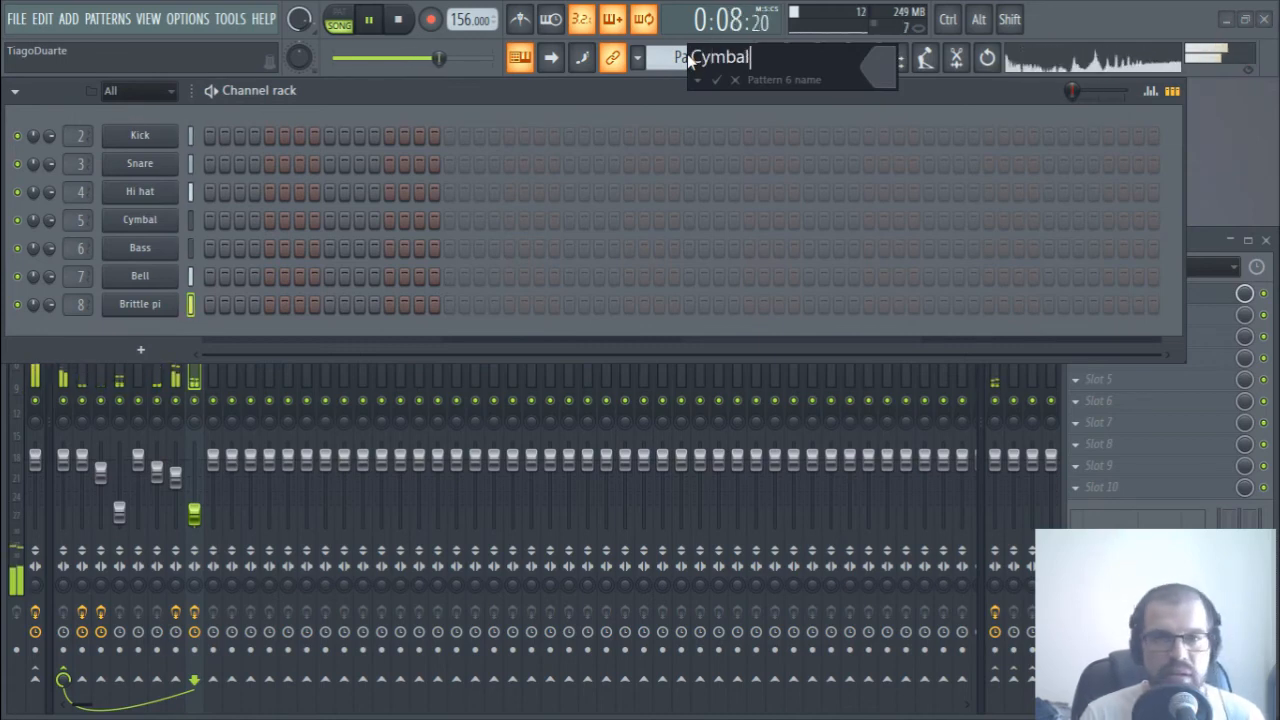
{"action": "key", "text": "Return"}
{"action": "key", "text": "F2"}
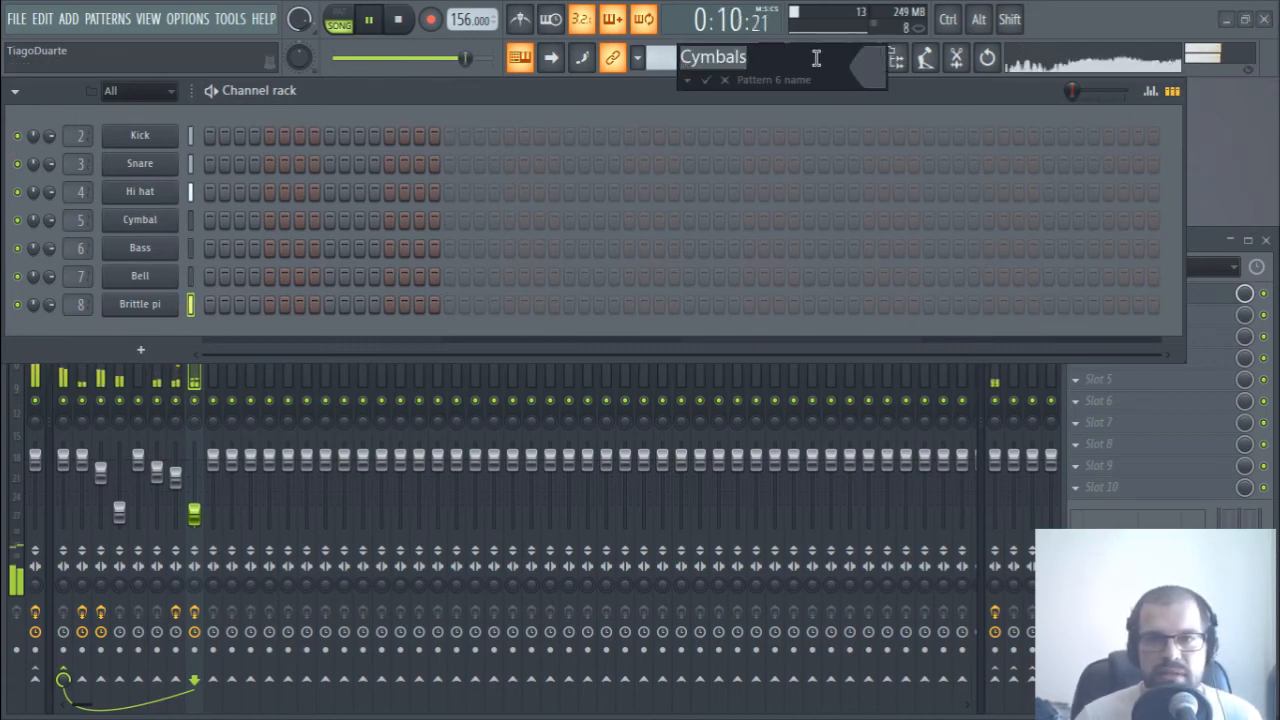
{"action": "key", "text": "BackSpace"}
{"action": "key", "text": "Return"}
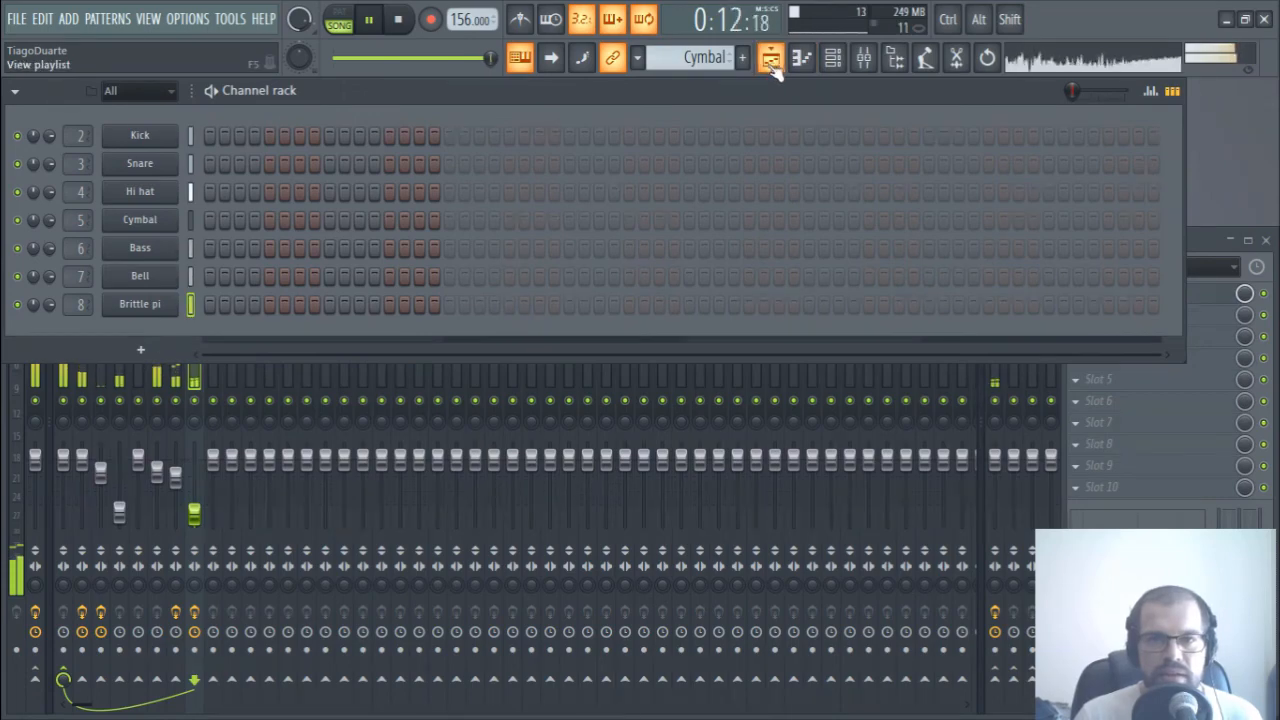
- Place Cymbal clips on playlist Track 6 at bars 1 and 5, and stop playback
{"action": "left_click", "coordinate": [771, 57]}
{"action": "left_click", "coordinate": [266, 440]}
{"action": "left_click", "coordinate": [460, 438]}
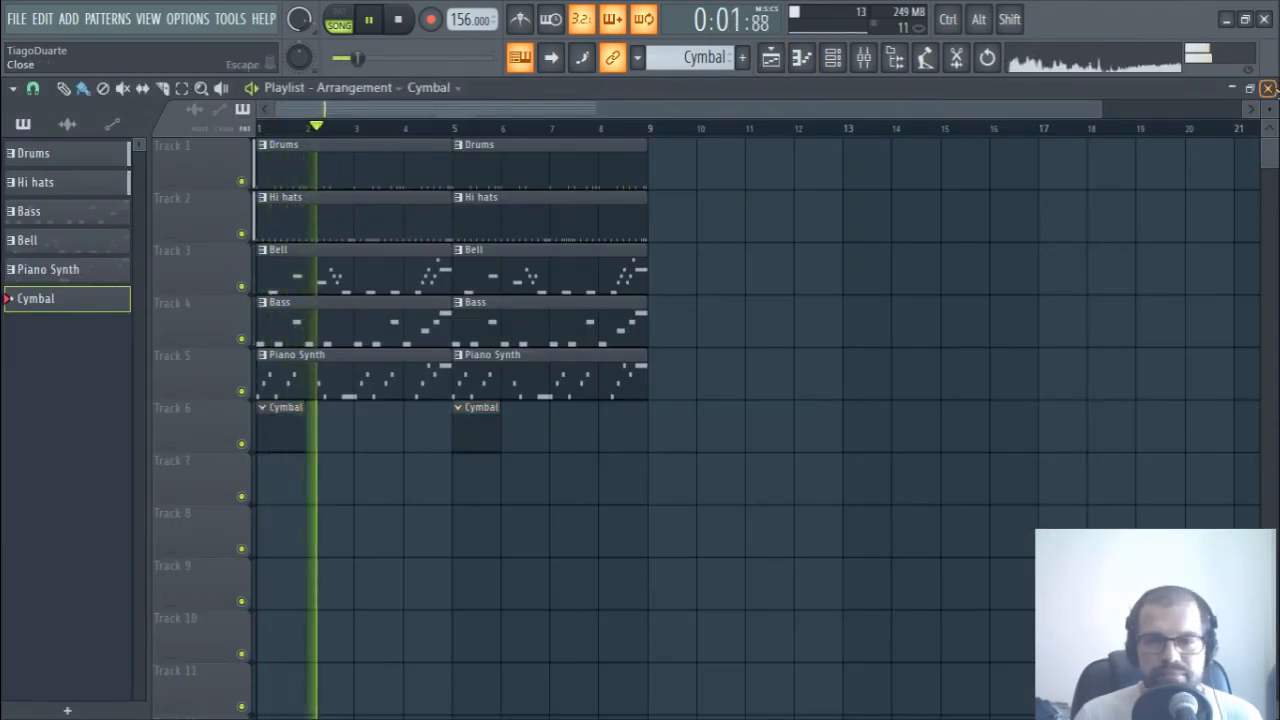
{"action": "key", "text": "space"}
{"action": "left_click", "coordinate": [1268, 89]}
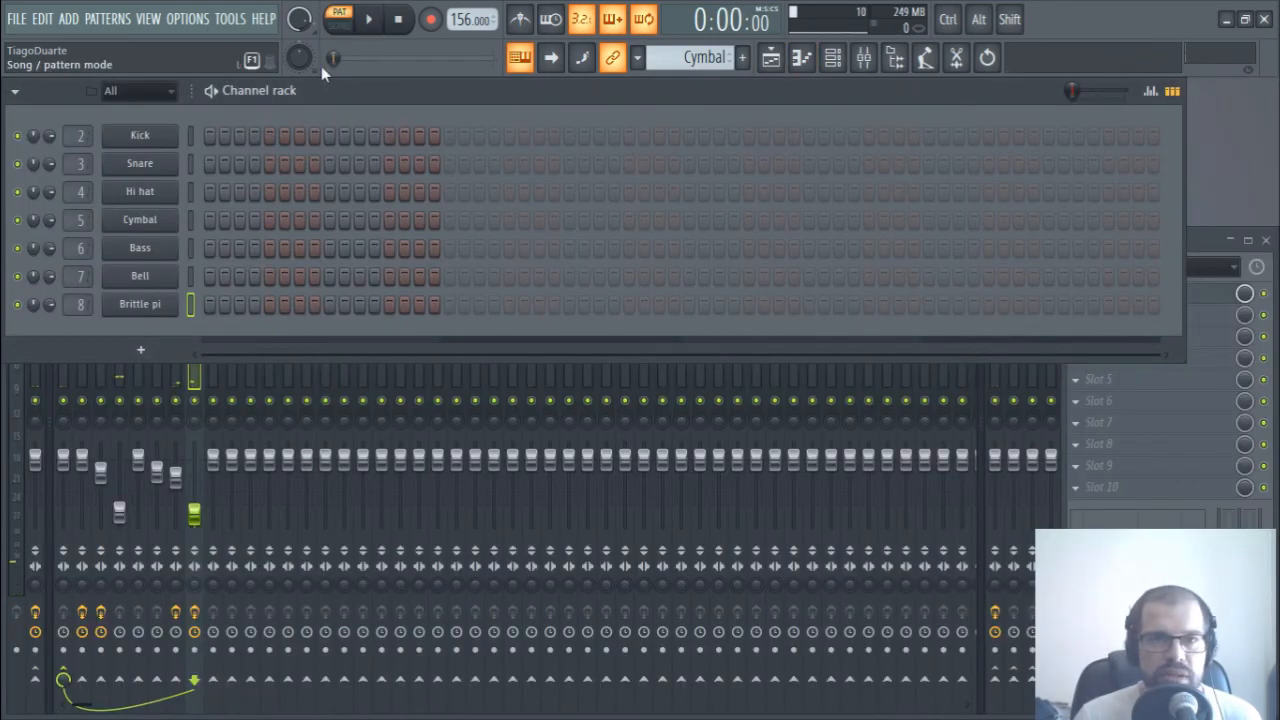
- Open operator 1 of the Cymbal channel's Sytrus, lower the Cymbal mixer fader, and audition the sound
{"action": "left_click", "coordinate": [167, 225]}
{"action": "left_click_drag", "start_coordinate": [406, 283], "coordinate": [312, 137]}
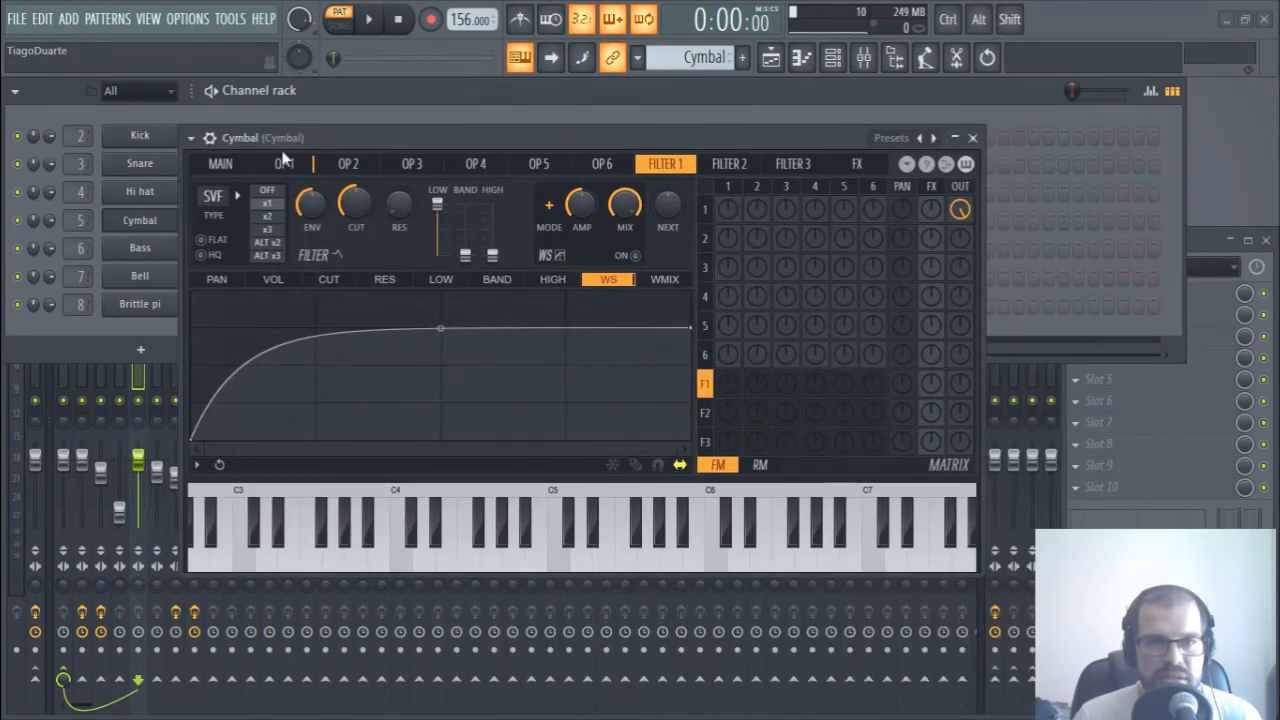
{"action": "left_click", "coordinate": [294, 164]}
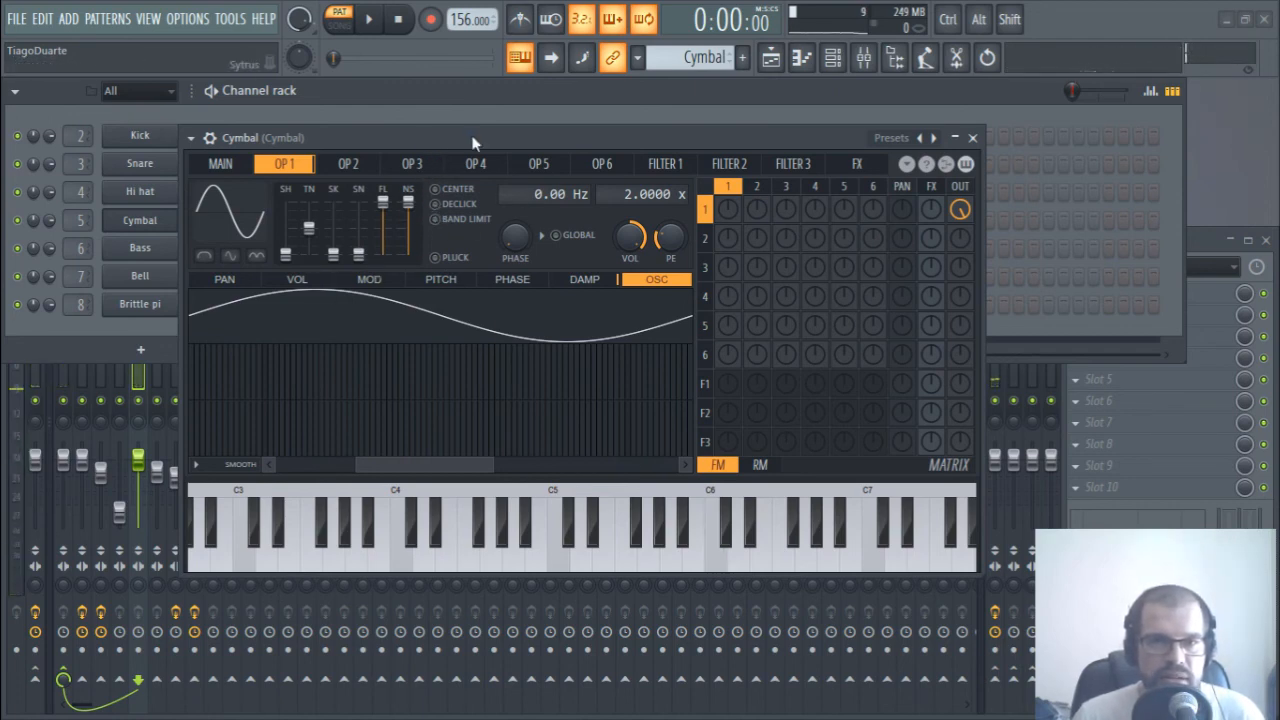
{"action": "left_click_drag", "start_coordinate": [474, 139], "coordinate": [617, 99]}
{"action": "left_click_drag", "start_coordinate": [145, 461], "coordinate": [145, 503]}
{"action": "key", "text": "q"}
{"action": "key", "text": "q"}
{"action": "key", "text": "q"}
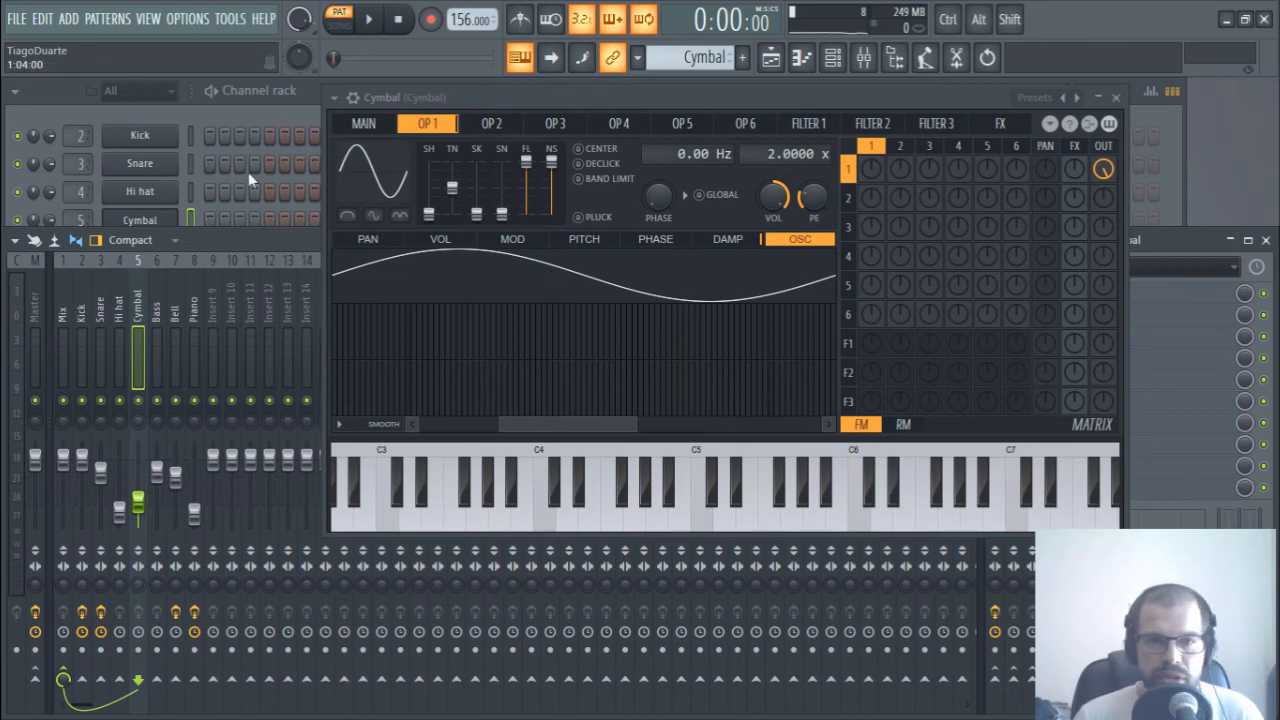
- Shape operator 1's volume envelope with an instant attack and a long, steeply curved decay to zero, auditioning the result
{"action": "left_click", "coordinate": [436, 240]}
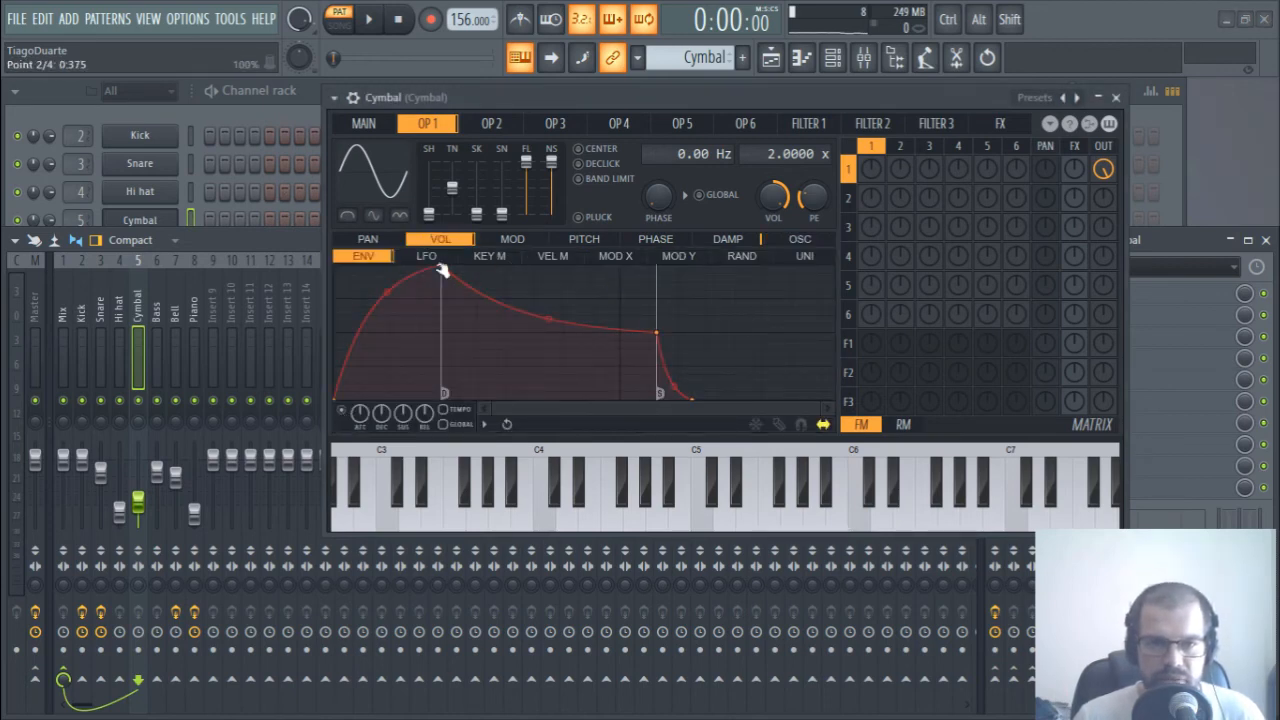
{"action": "left_click_drag", "start_coordinate": [442, 270], "coordinate": [335, 272]}
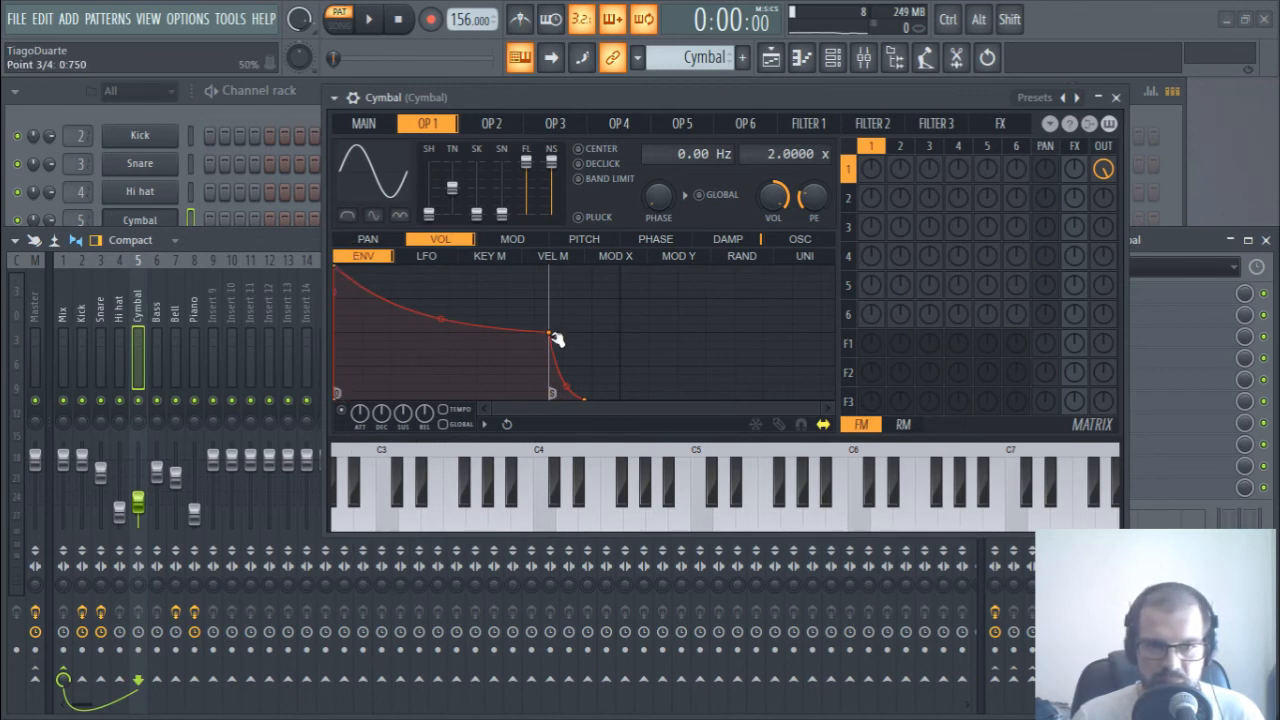
{"action": "left_click_drag", "start_coordinate": [556, 340], "coordinate": [740, 462]}
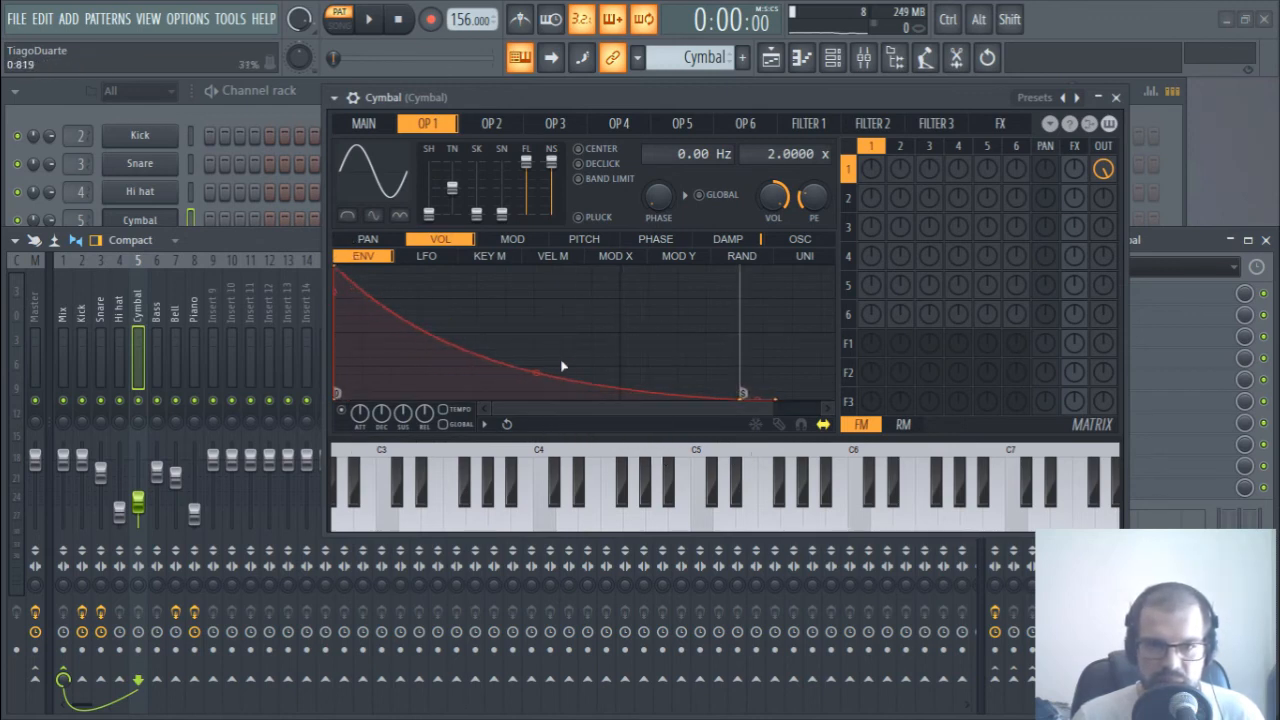
{"action": "left_click_drag", "start_coordinate": [536, 373], "coordinate": [536, 399]}
{"action": "key", "text": "q"}
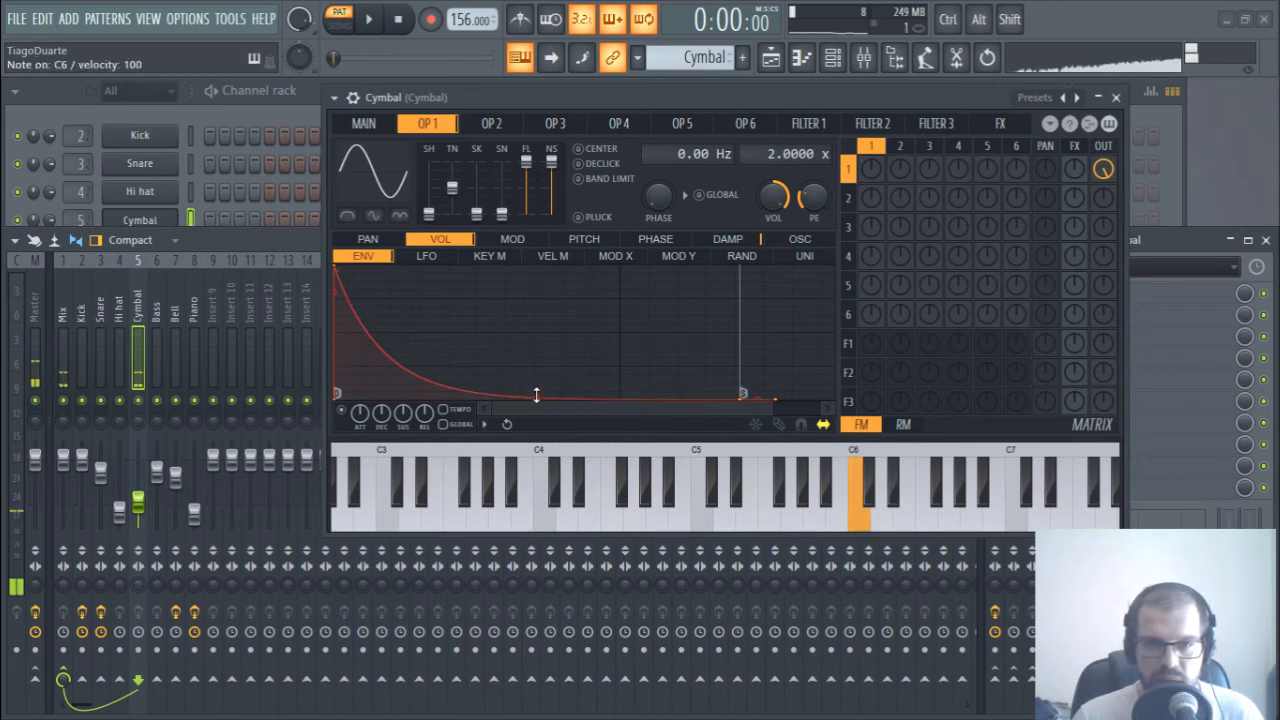
{"action": "left_click", "coordinate": [536, 396]}
{"action": "key", "text": "q"}
{"action": "key", "text": "q"}
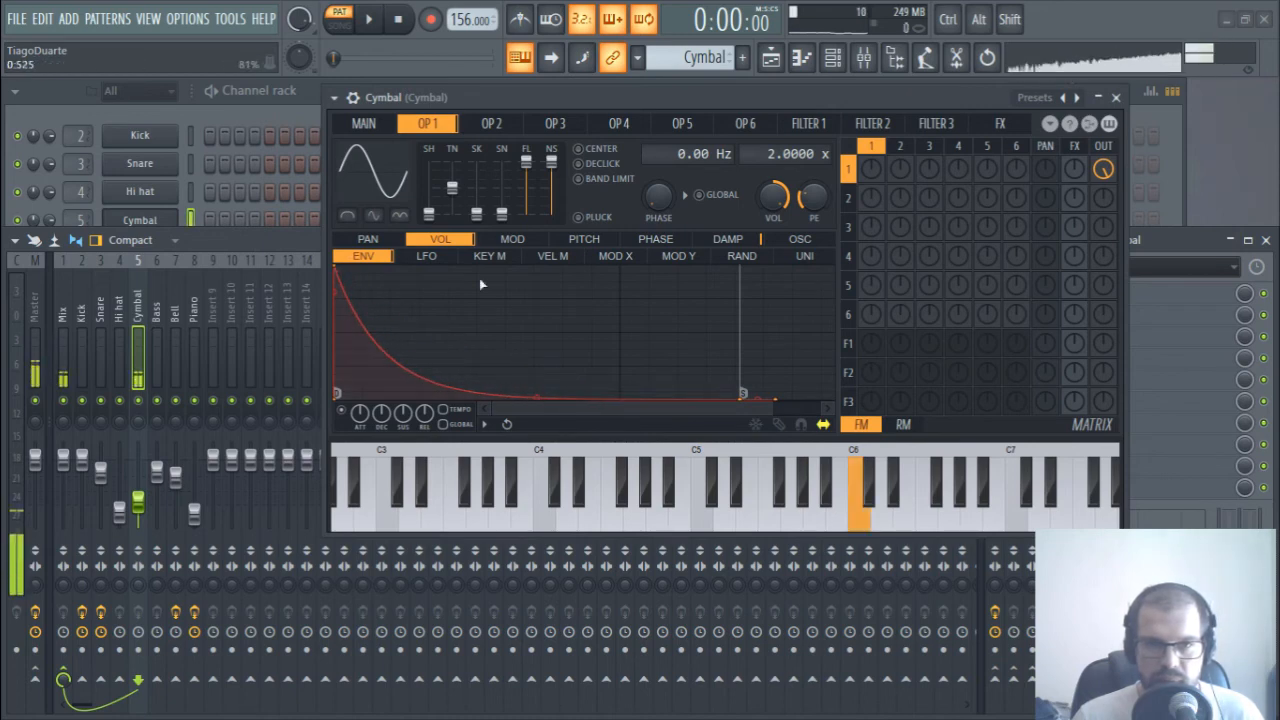
{"action": "key", "text": "q"}
- Raise operator 1's waveform shape, lower its noise to about 90%, and enable the middle waveform modifier while auditioning
{"action": "left_click_drag", "start_coordinate": [437, 213], "coordinate": [453, 193]}
{"action": "key", "text": "q"}
{"action": "left_click_drag", "start_coordinate": [551, 163], "coordinate": [551, 179]}
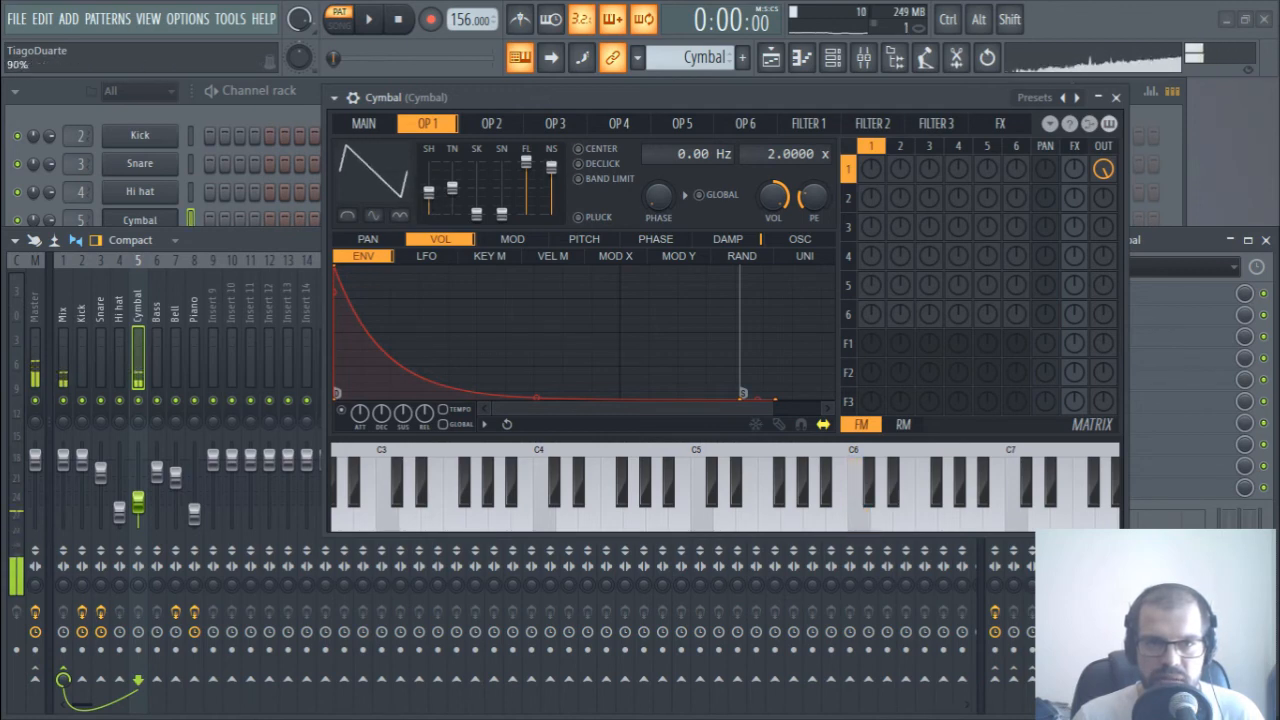
{"action": "key", "text": "q"}
{"action": "mouse_move", "coordinate": [430, 195]}
{"action": "left_mouse_down"}
{"action": "mouse_move", "coordinate": [430, 166]}
{"action": "mouse_move", "coordinate": [430, 203]}
{"action": "left_mouse_up"}
{"action": "key", "text": "q"}
{"action": "key", "text": "q"}
{"action": "key", "text": "q"}
{"action": "key", "text": "q"}
{"action": "left_click", "coordinate": [373, 216]}
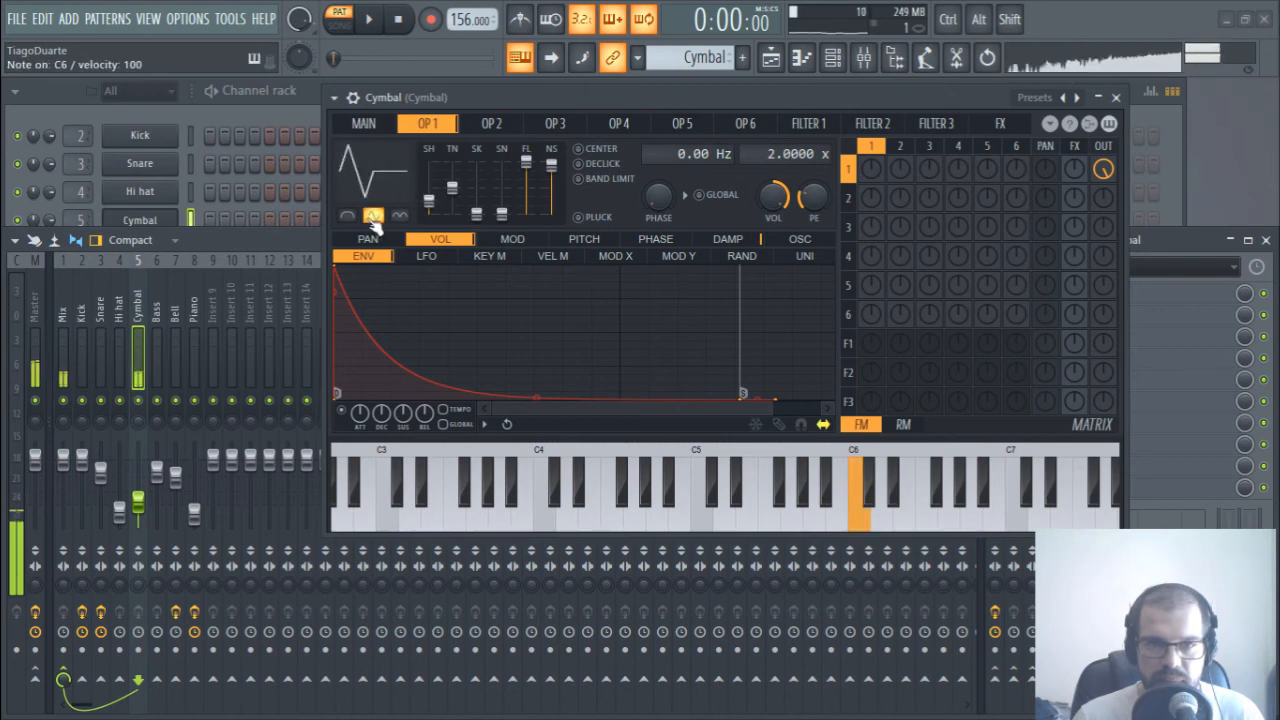
- Try the third waveform modifier on operator 1, and leave all its waveform modifiers off while auditioning
{"action": "left_click", "coordinate": [399, 216]}
{"action": "key", "text": "q"}
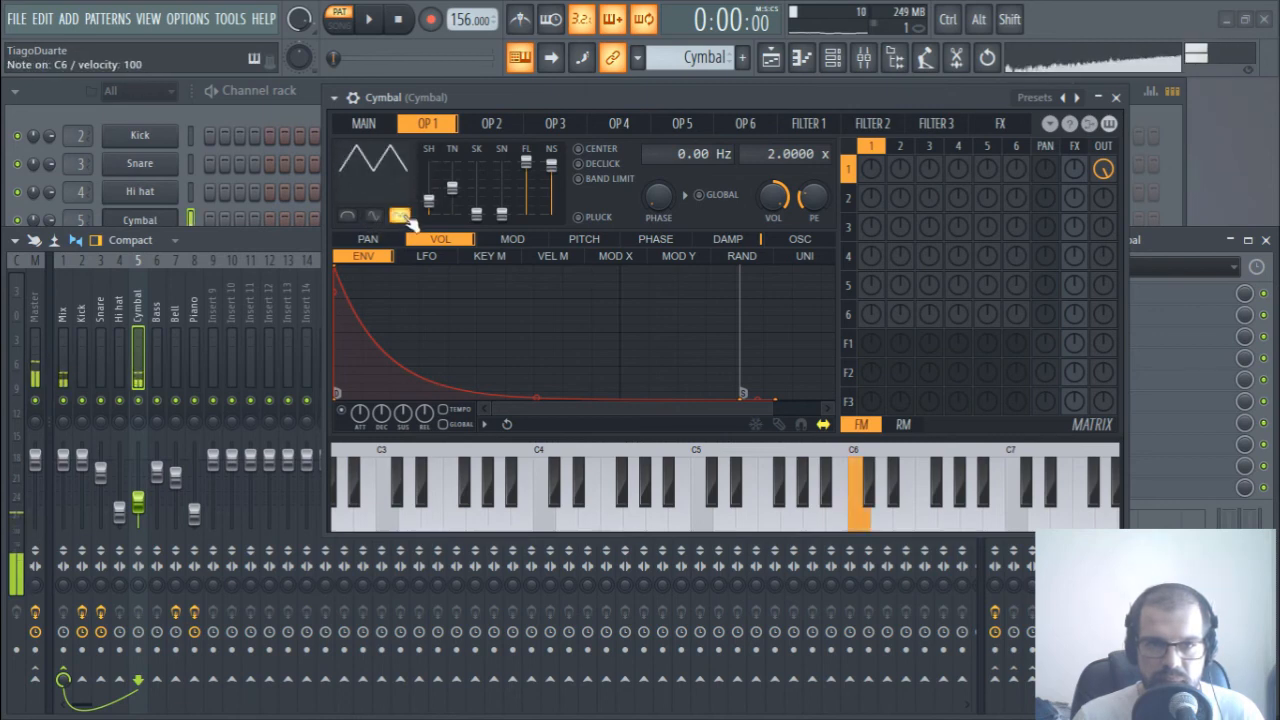
{"action": "key", "text": "q"}
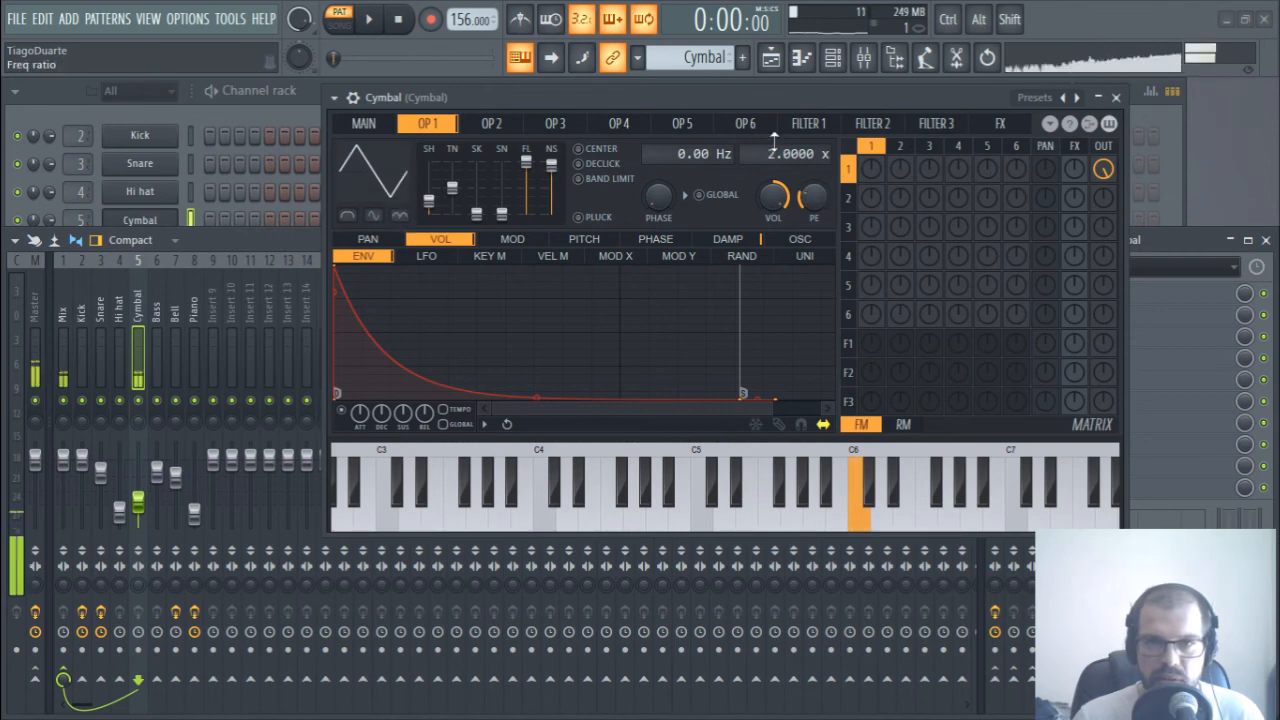
{"action": "key", "text": "q"}
- Audition the cymbal sound at several pitches between C5 and C7
{"action": "left_click", "coordinate": [906, 515]}
{"action": "left_click_drag", "start_coordinate": [918, 517], "coordinate": [1025, 527]}
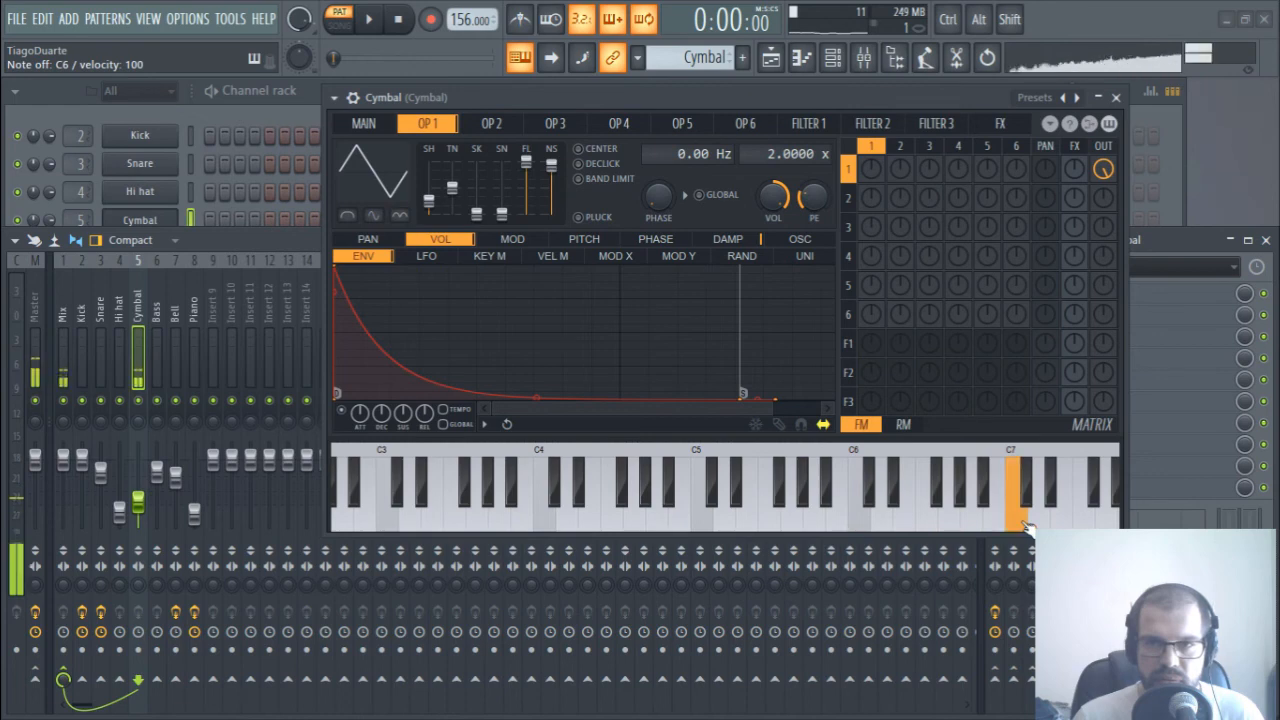
{"action": "key", "text": "q"}
{"action": "key", "text": "q"}
{"action": "left_click", "coordinate": [701, 527]}
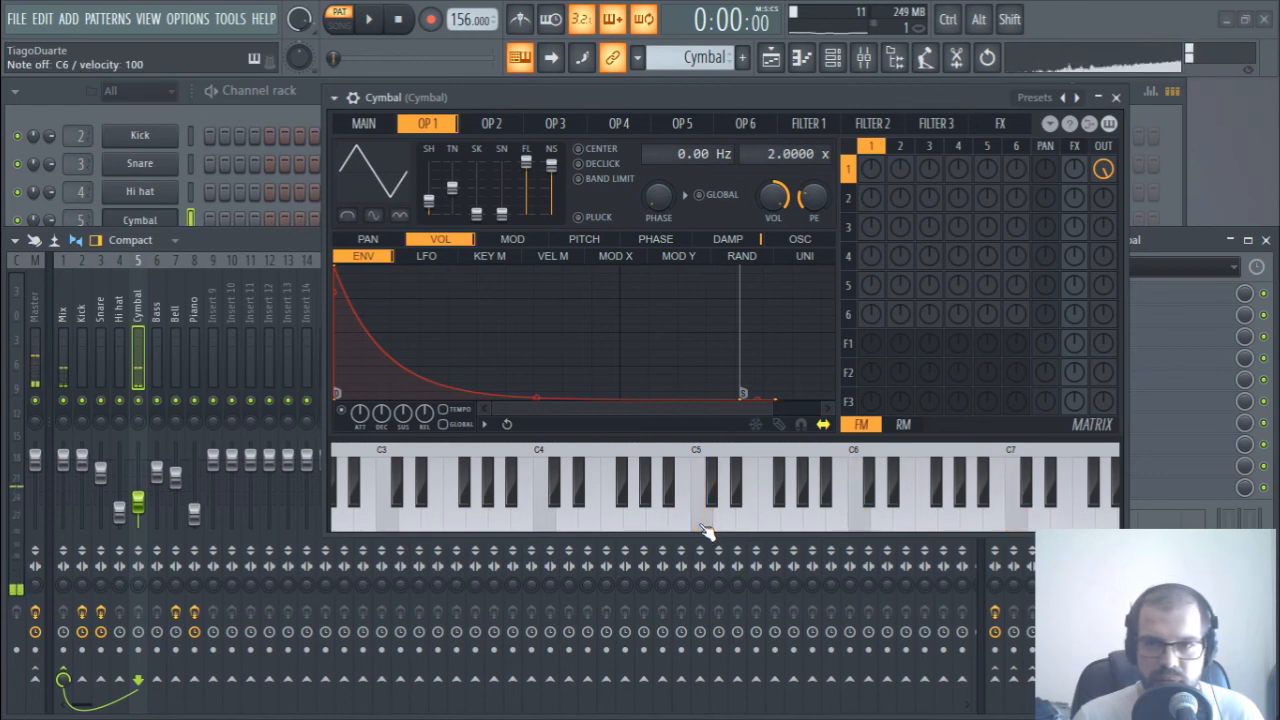
{"action": "left_click", "coordinate": [703, 528]}
{"action": "key", "text": "q"}
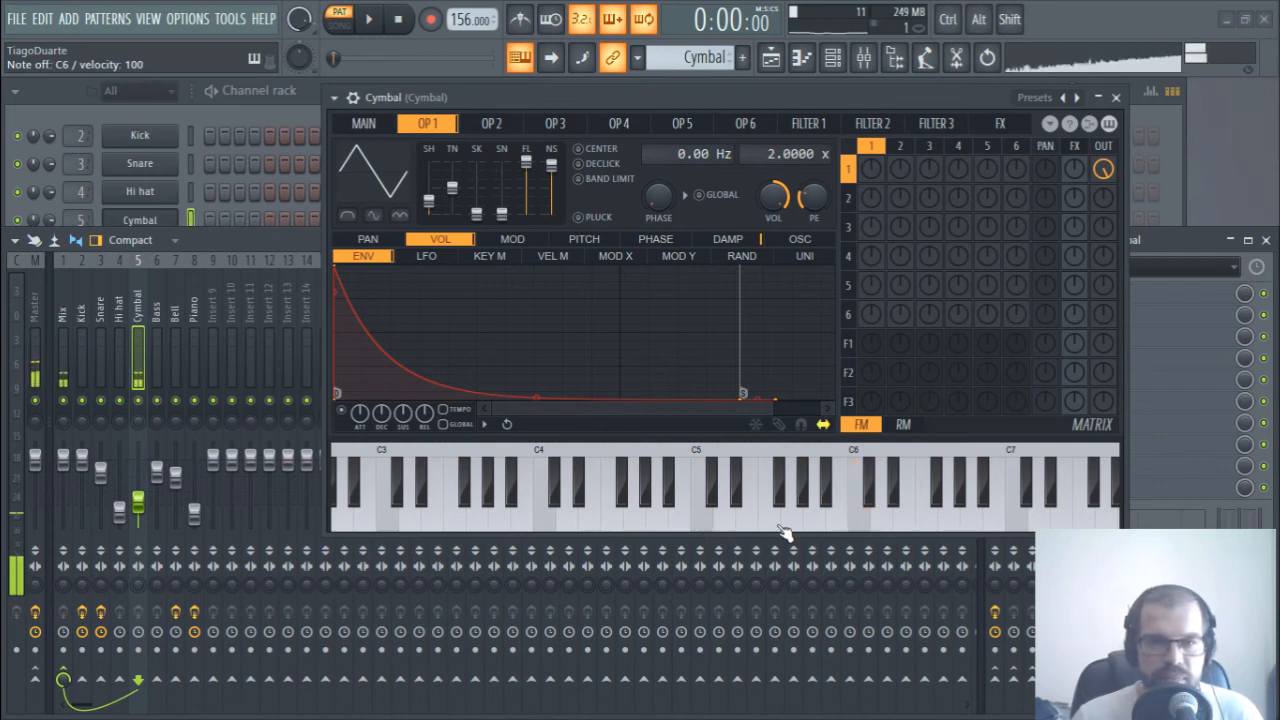
{"action": "left_click", "coordinate": [853, 468]}
{"action": "key", "text": "q"}
{"action": "key", "text": "q"}
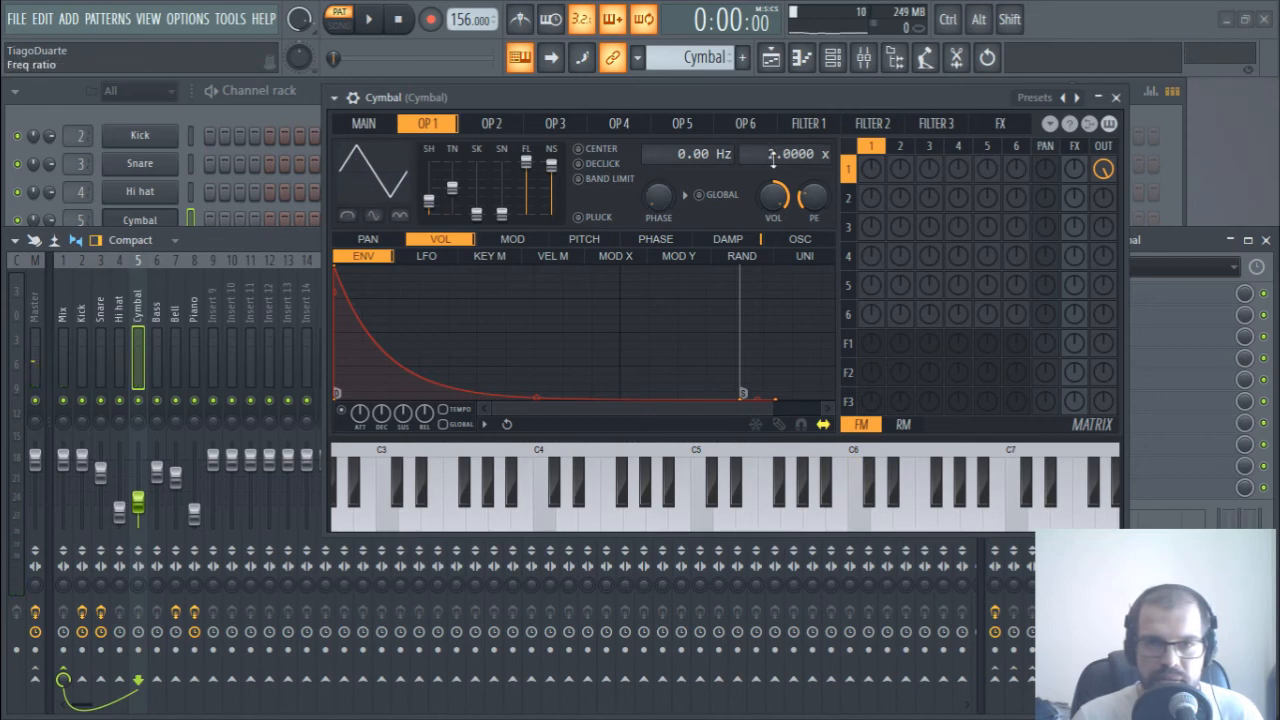
- Remove operator 1's direct output, route it into filter 1, and send filter 1 to the output and effects
{"action": "key", "text": "q"}
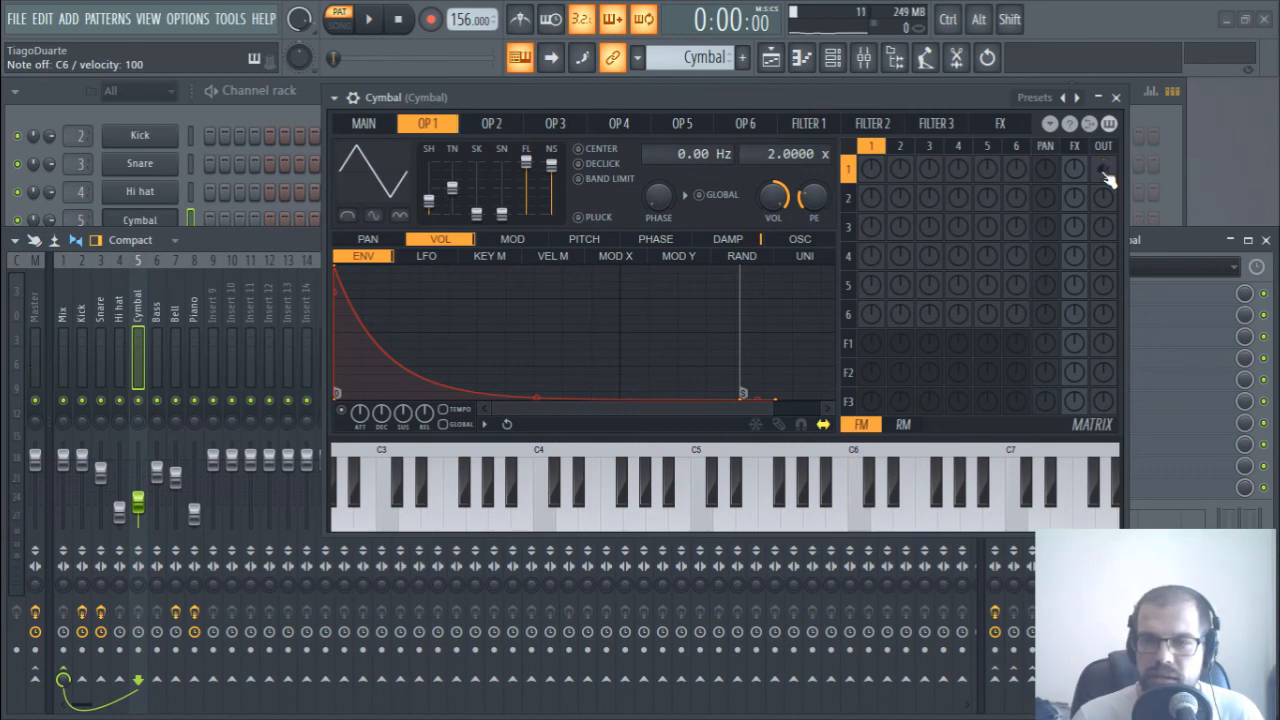
{"action": "key", "text": "q"}
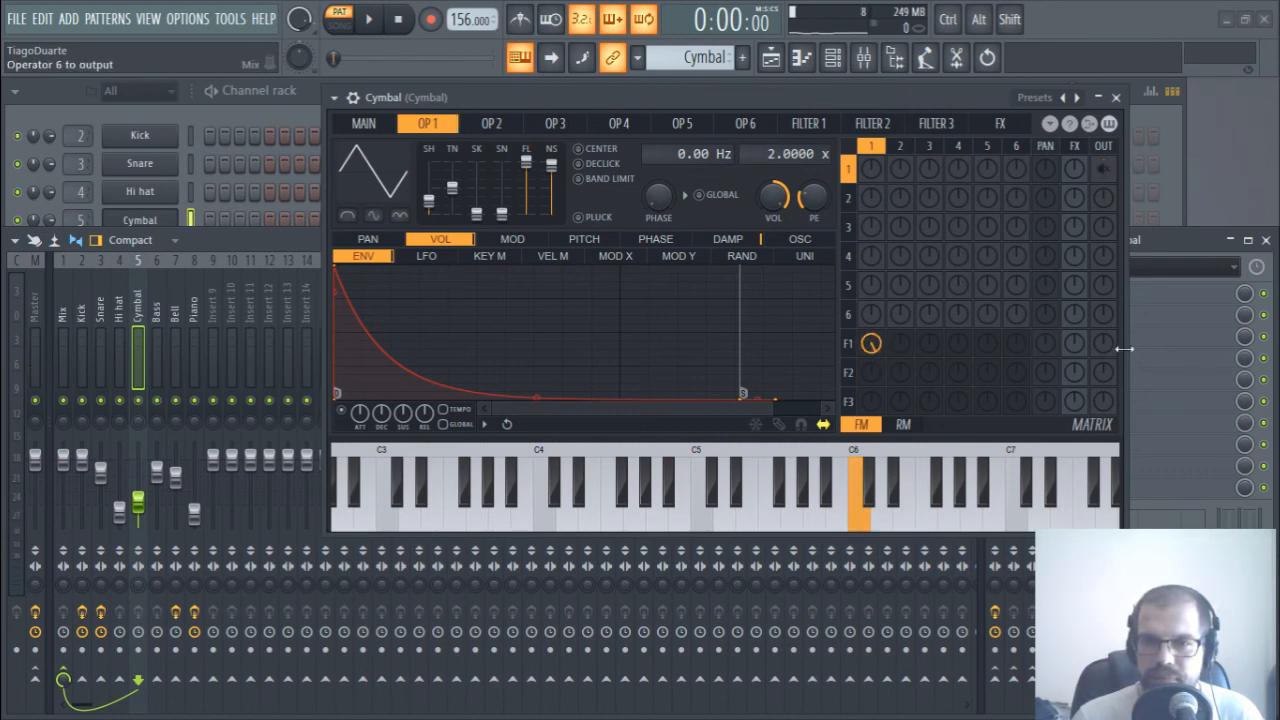
{"action": "left_click_drag", "start_coordinate": [1110, 345], "coordinate": [1074, 330]}
{"action": "key", "text": "q"}
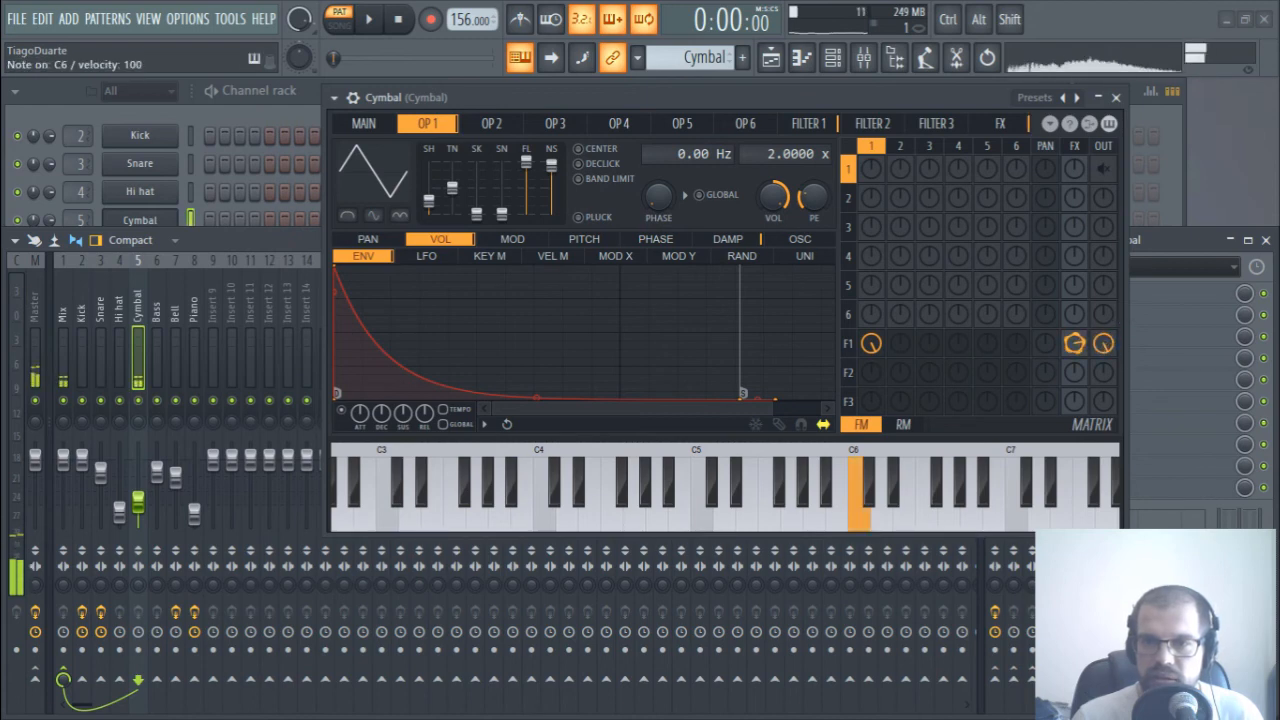
- Enable the reverb in the Cymbal synth's effects section while auditioning the sound
{"action": "left_click", "coordinate": [1020, 126]}
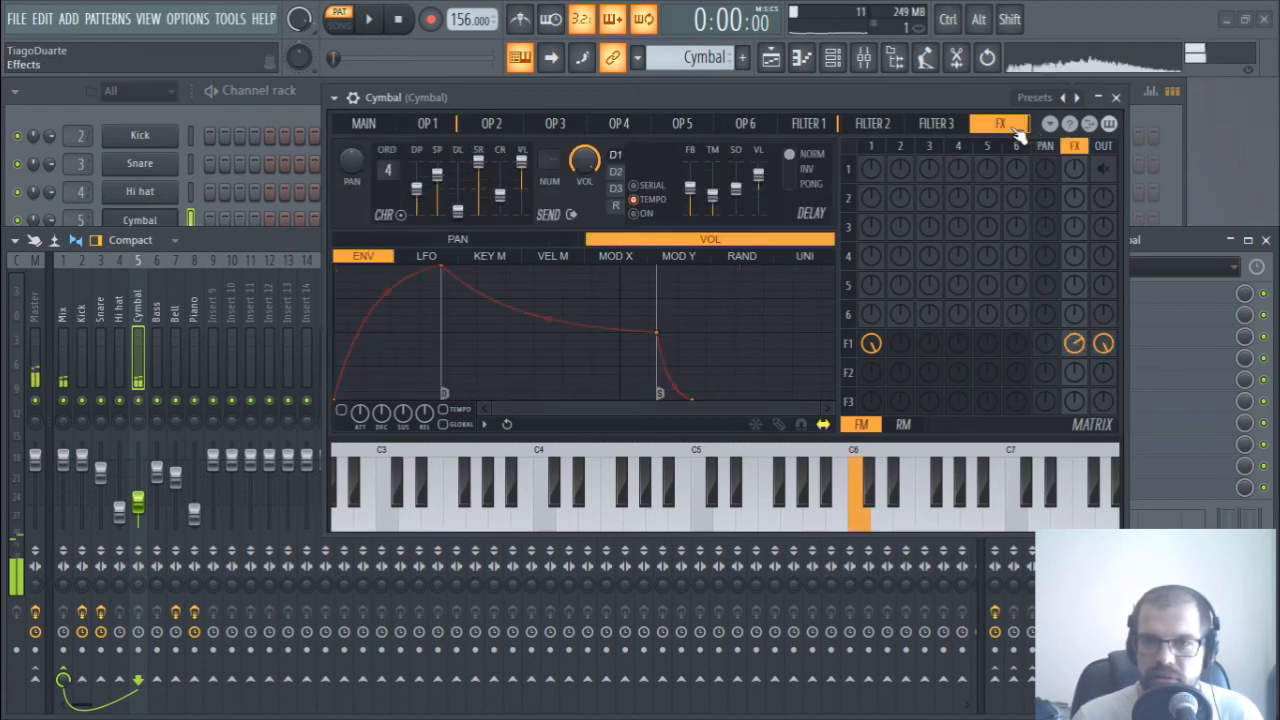
{"action": "key", "text": "q"}
{"action": "left_click", "coordinate": [636, 214]}
{"action": "left_click", "coordinate": [636, 215]}
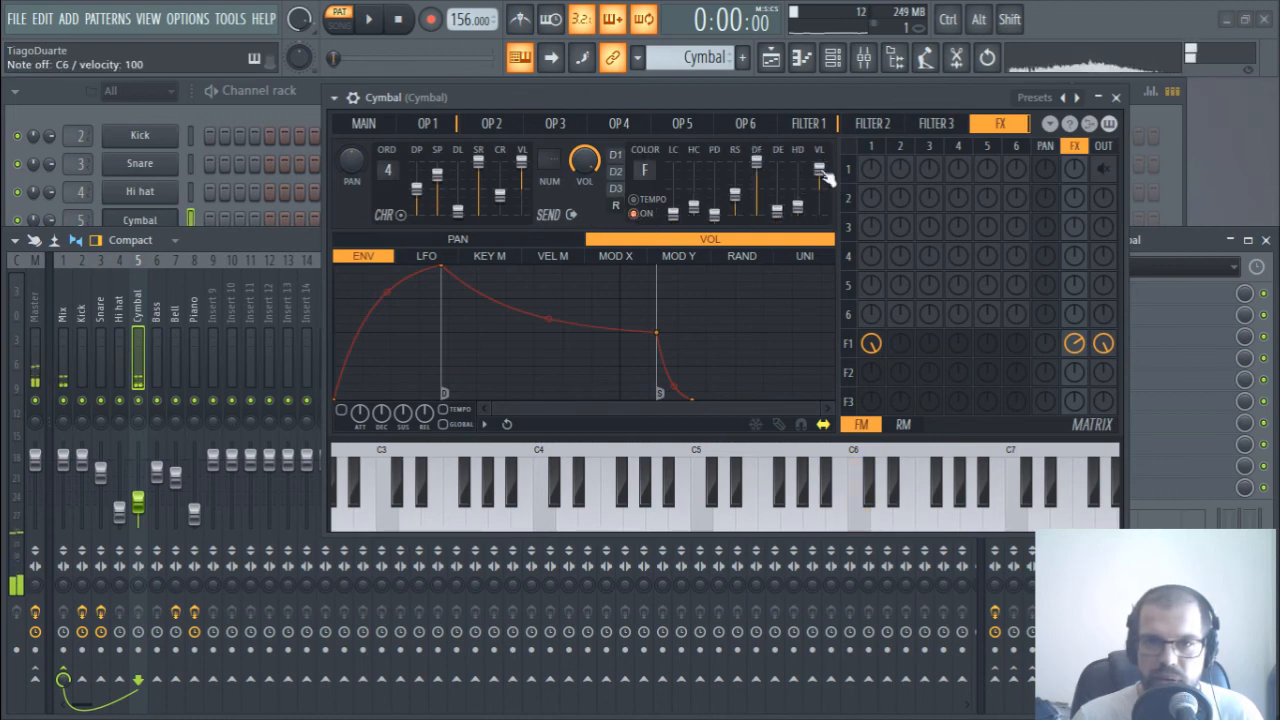
- Set filter 1's type to Lime high pass and lower its cutoff while auditioning
{"action": "left_click", "coordinate": [808, 123]}
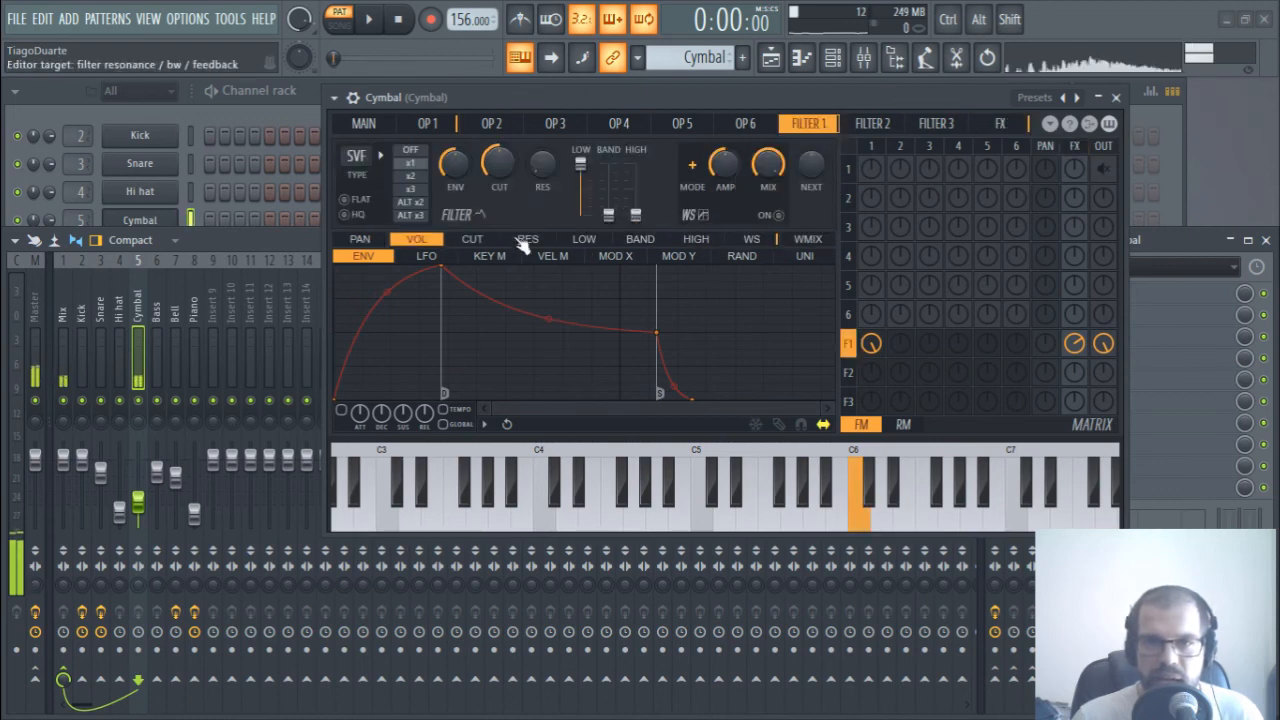
{"action": "left_click", "coordinate": [358, 156]}
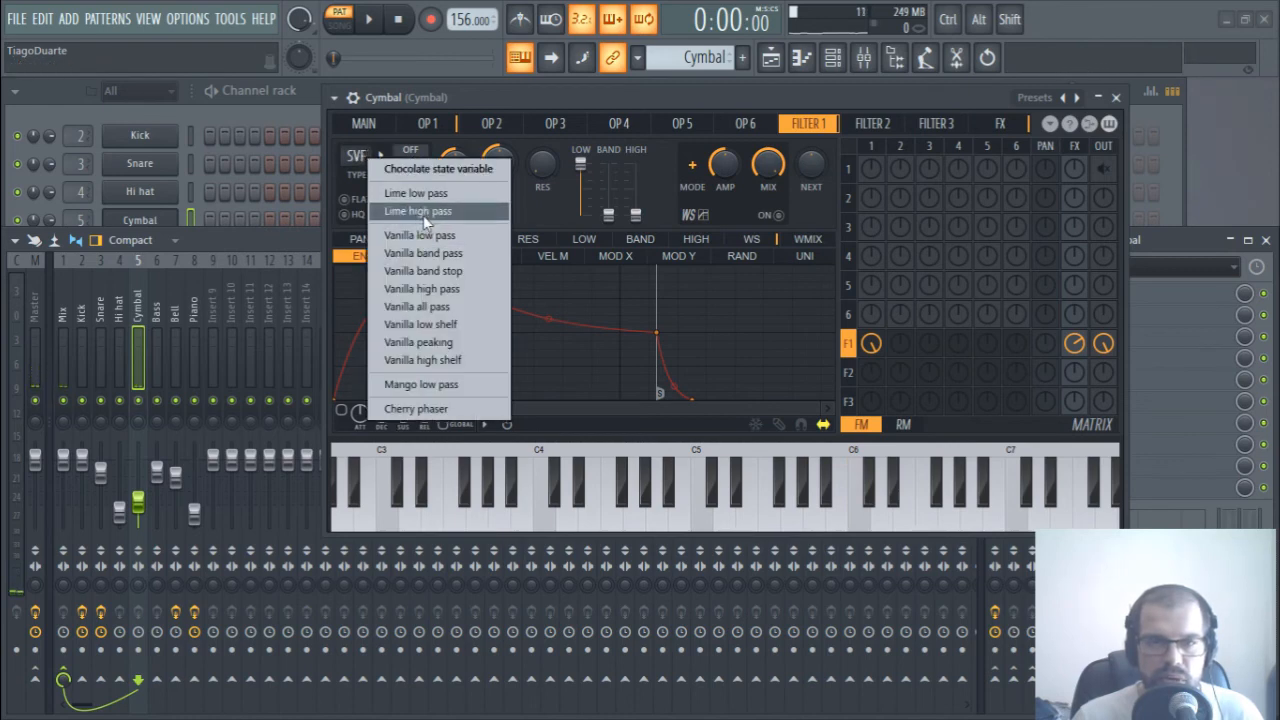
{"action": "left_click", "coordinate": [437, 210]}
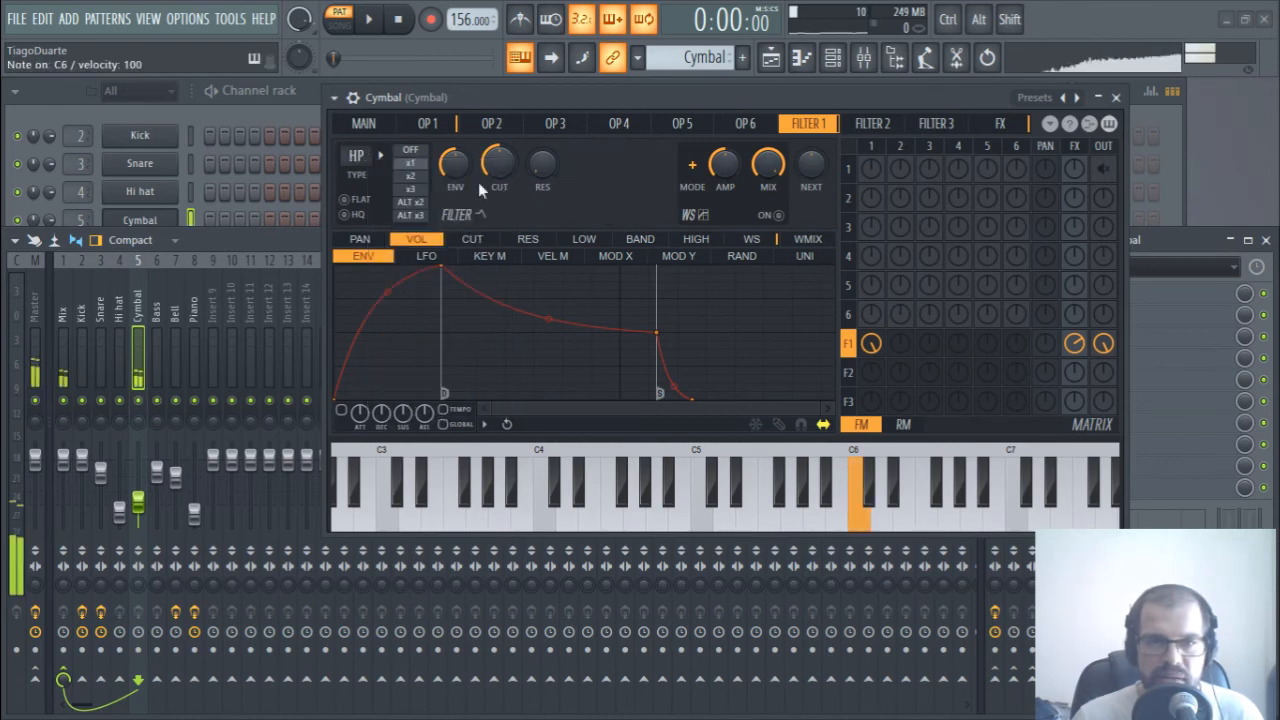
{"action": "key", "text": "q"}
{"action": "key", "text": "q"}
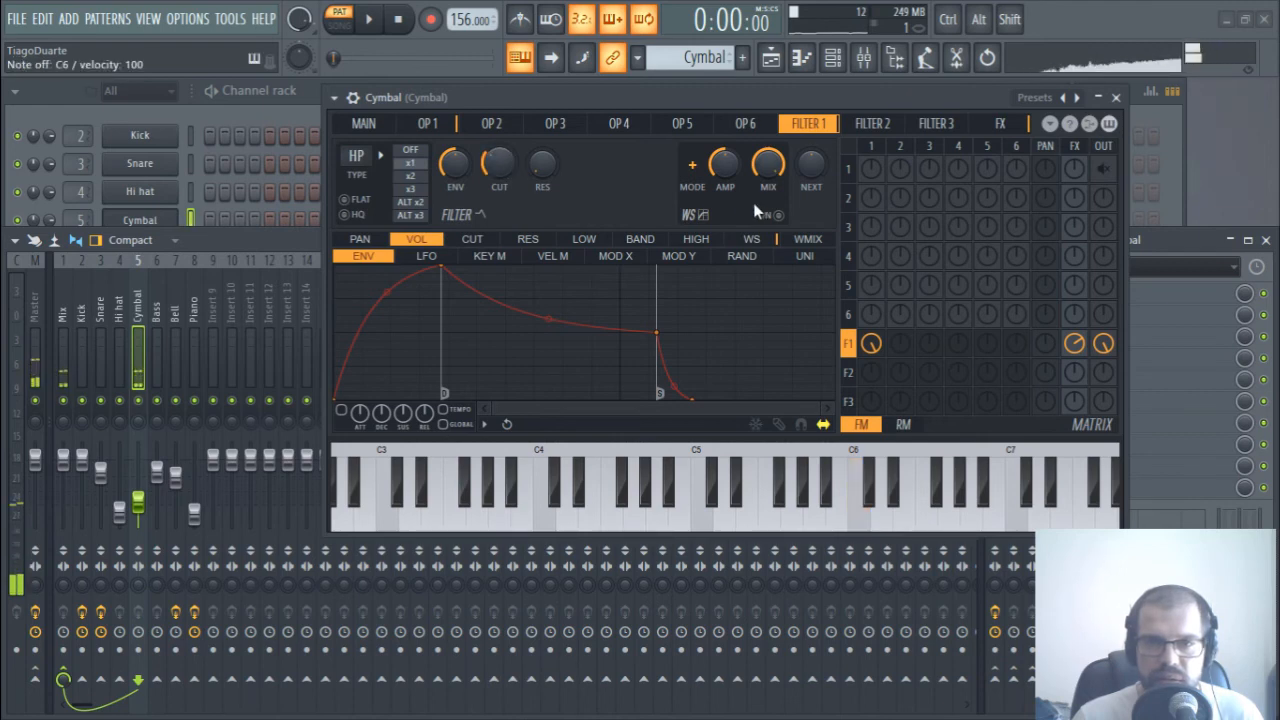
- Enable filter 1's waveshaper in bipolar mode, shape a rising curve that flattens near its upper level, and slightly lower the Cymbal mixer fader
{"action": "left_click", "coordinate": [777, 215]}
{"action": "left_click_drag", "start_coordinate": [592, 290], "coordinate": [592, 371]}
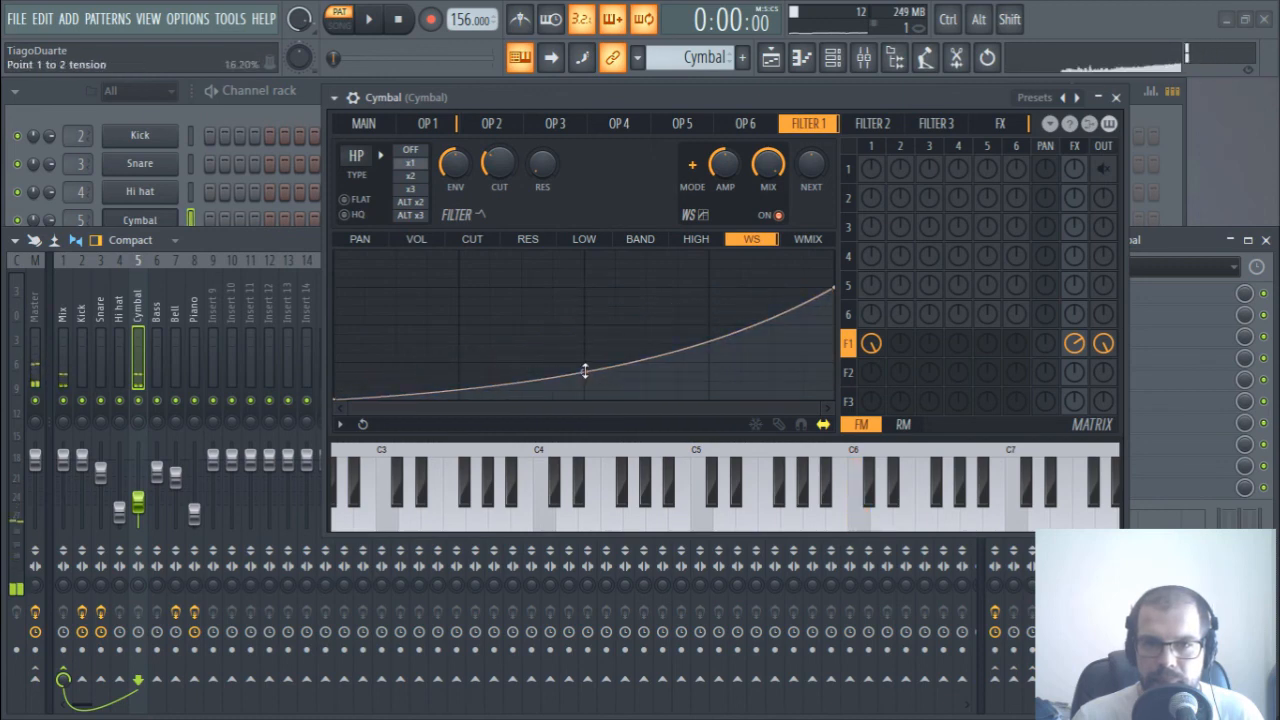
{"action": "left_click", "coordinate": [700, 170]}
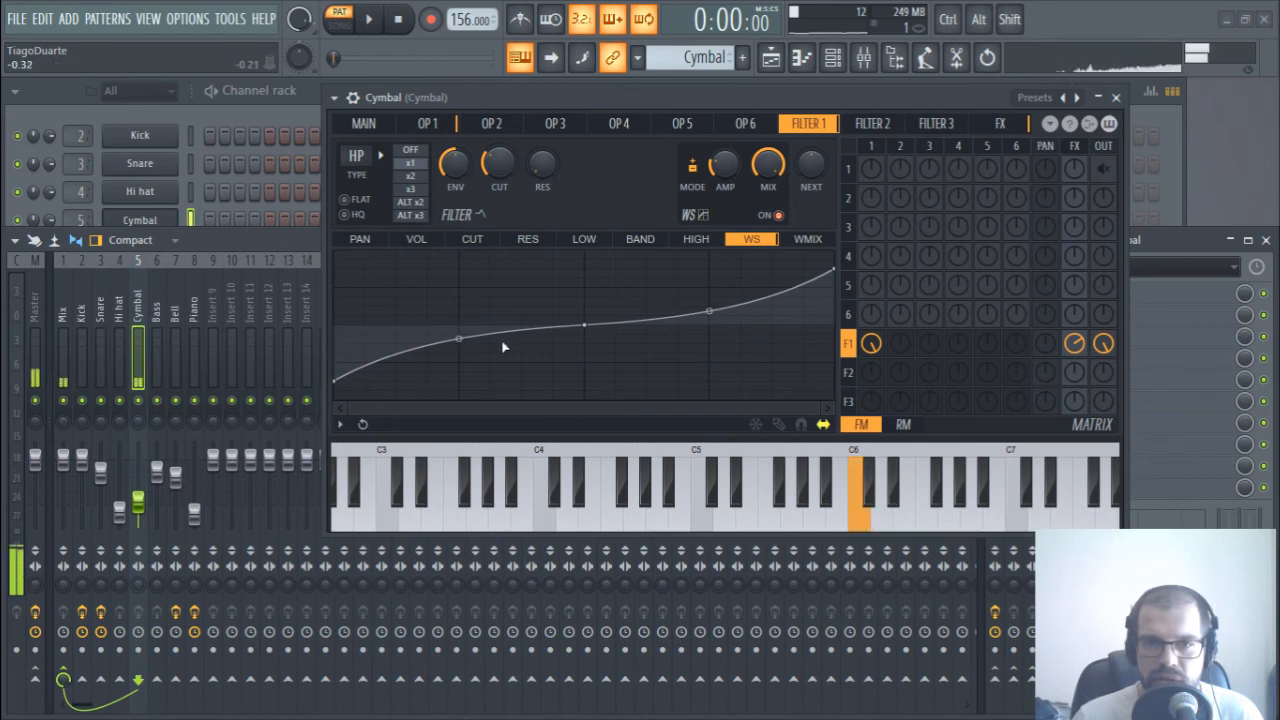
{"action": "mouse_move", "coordinate": [459, 337]}
{"action": "left_mouse_down"}
{"action": "mouse_move", "coordinate": [459, 368]}
{"action": "mouse_move", "coordinate": [459, 356]}
{"action": "left_mouse_up"}
{"action": "left_click_drag", "start_coordinate": [593, 332], "coordinate": [618, 274]}
{"action": "left_click_drag", "start_coordinate": [727, 273], "coordinate": [727, 268]}
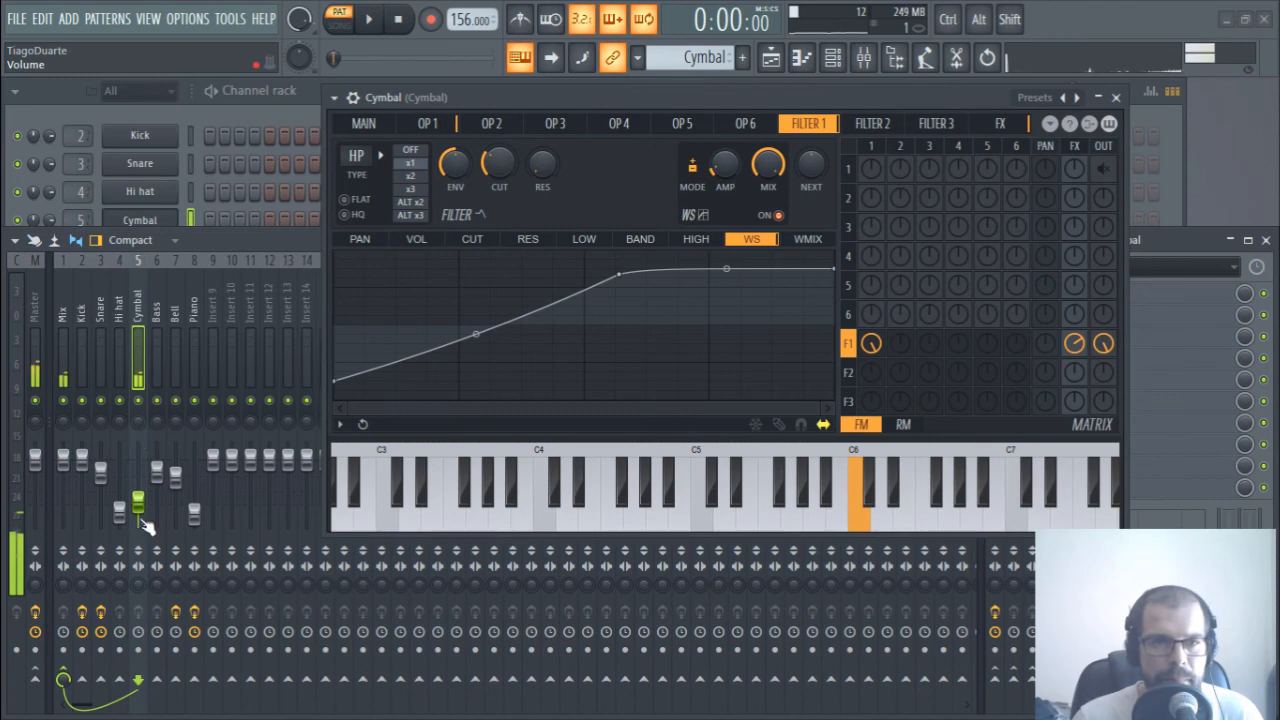
{"action": "left_click_drag", "start_coordinate": [138, 505], "coordinate": [138, 510]}
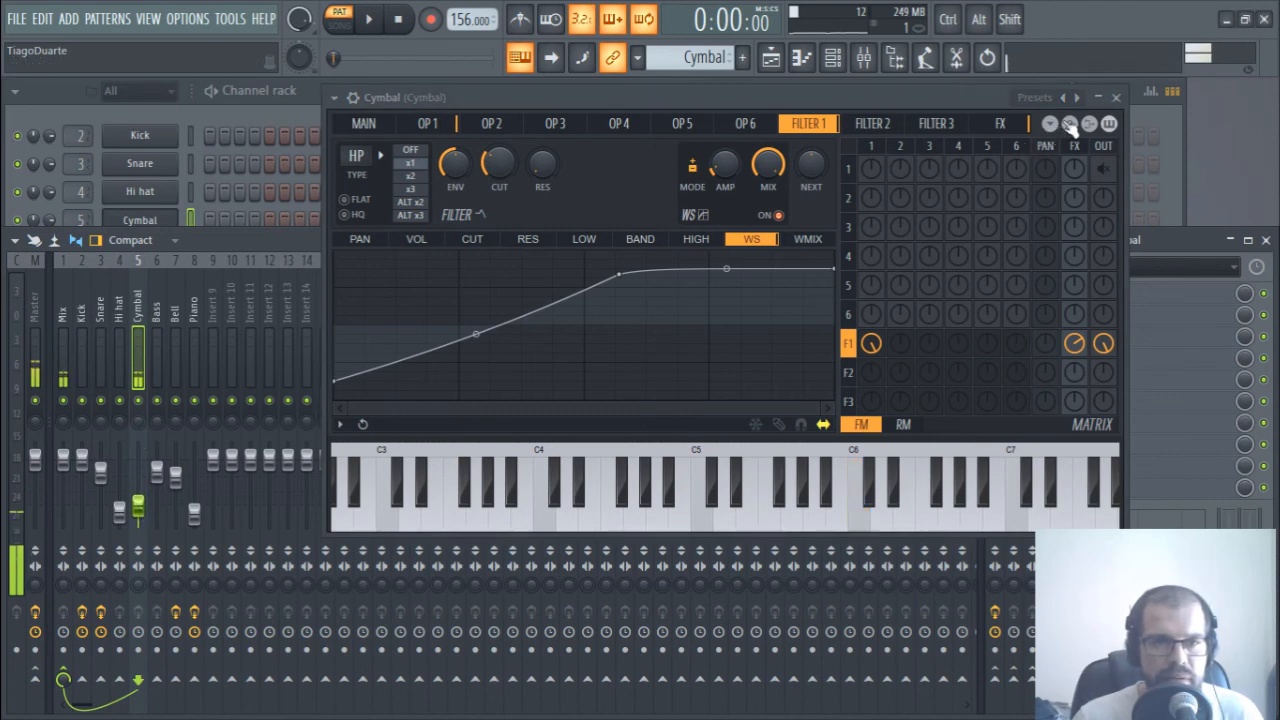
- Remove the release tail from operator 1's volume envelope, audition the sound, and check the filter 1 settings
{"action": "left_click", "coordinate": [430, 124]}
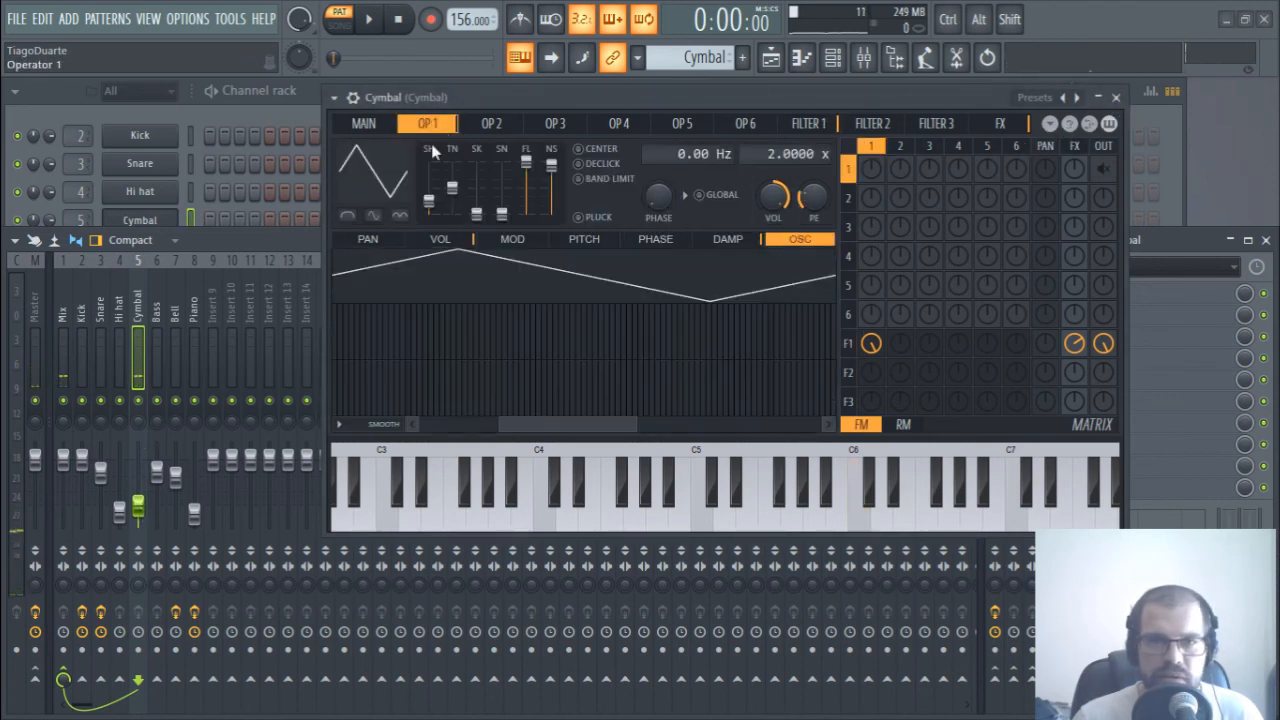
{"action": "left_click", "coordinate": [456, 243]}
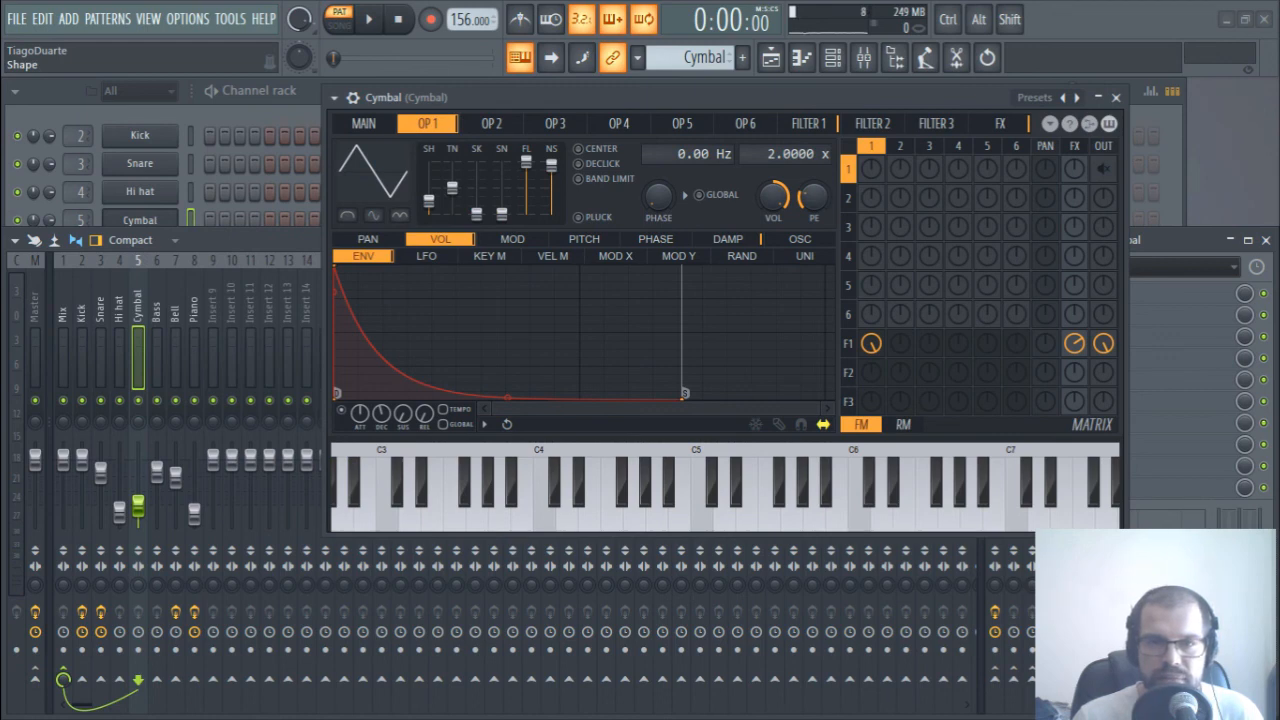
{"action": "key", "text": "q"}
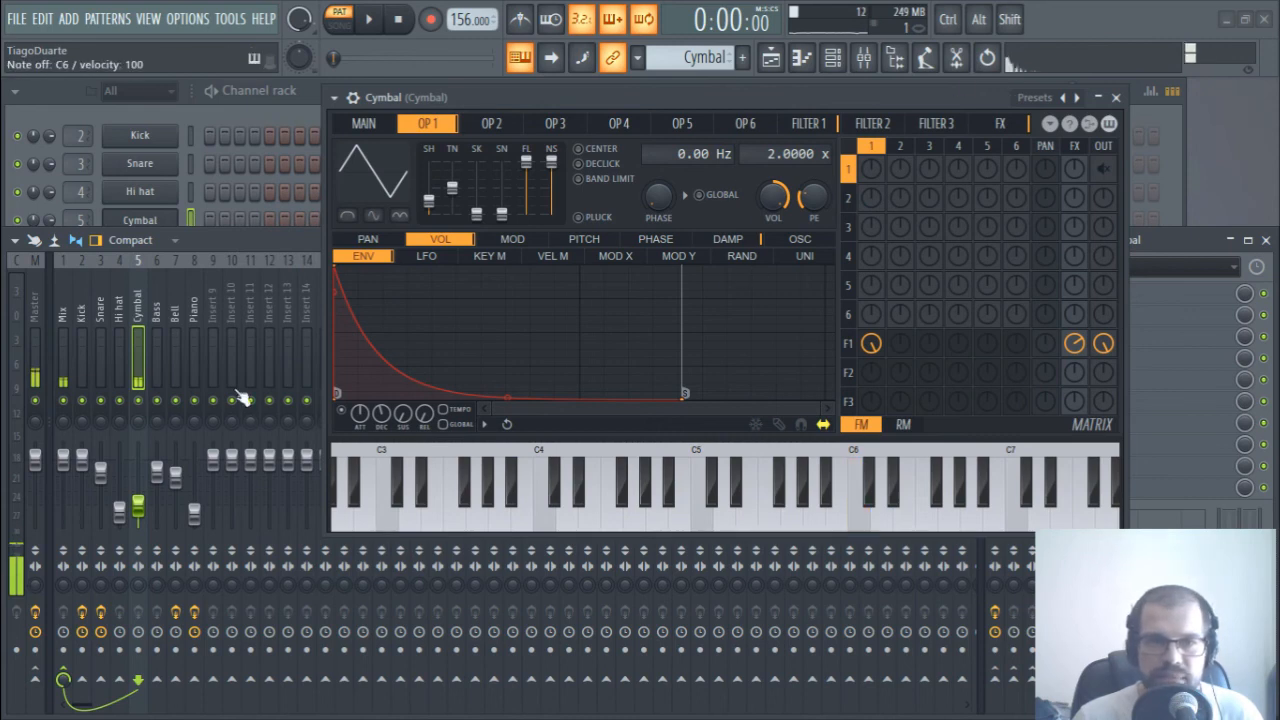
{"action": "left_click", "coordinate": [872, 123]}
{"action": "left_click", "coordinate": [808, 123]}
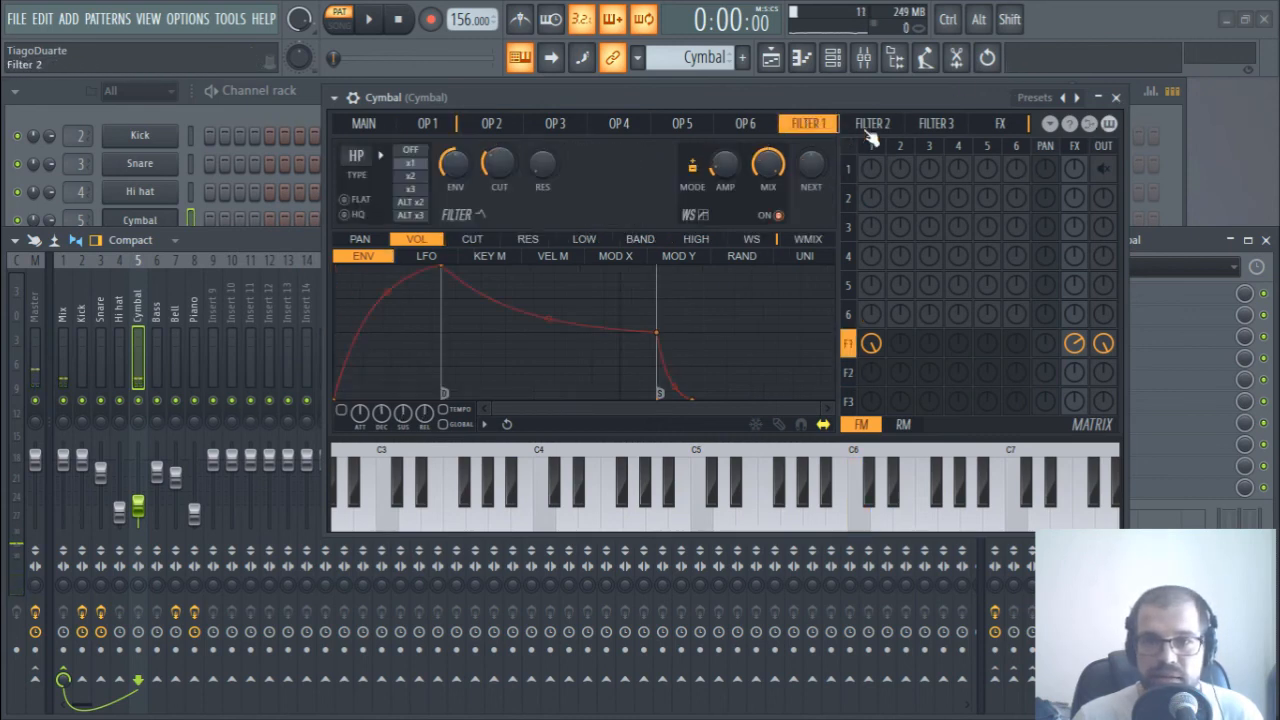
- Add FidelityEQ to the Cymbal mixer track's first slot and enable its high-pass band with a raised frequency while auditioning
{"action": "left_click", "coordinate": [1116, 98]}
{"action": "left_click", "coordinate": [1103, 291]}
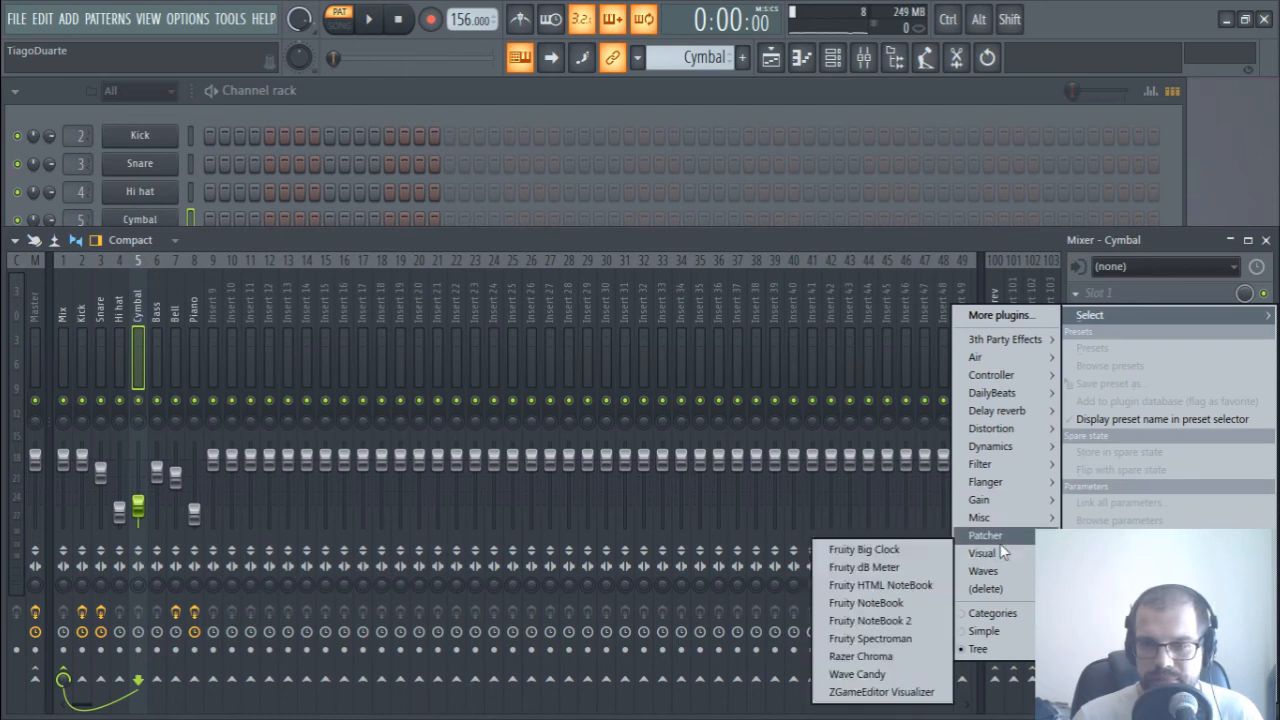
{"action": "mouse_move", "coordinate": [1000, 392]}
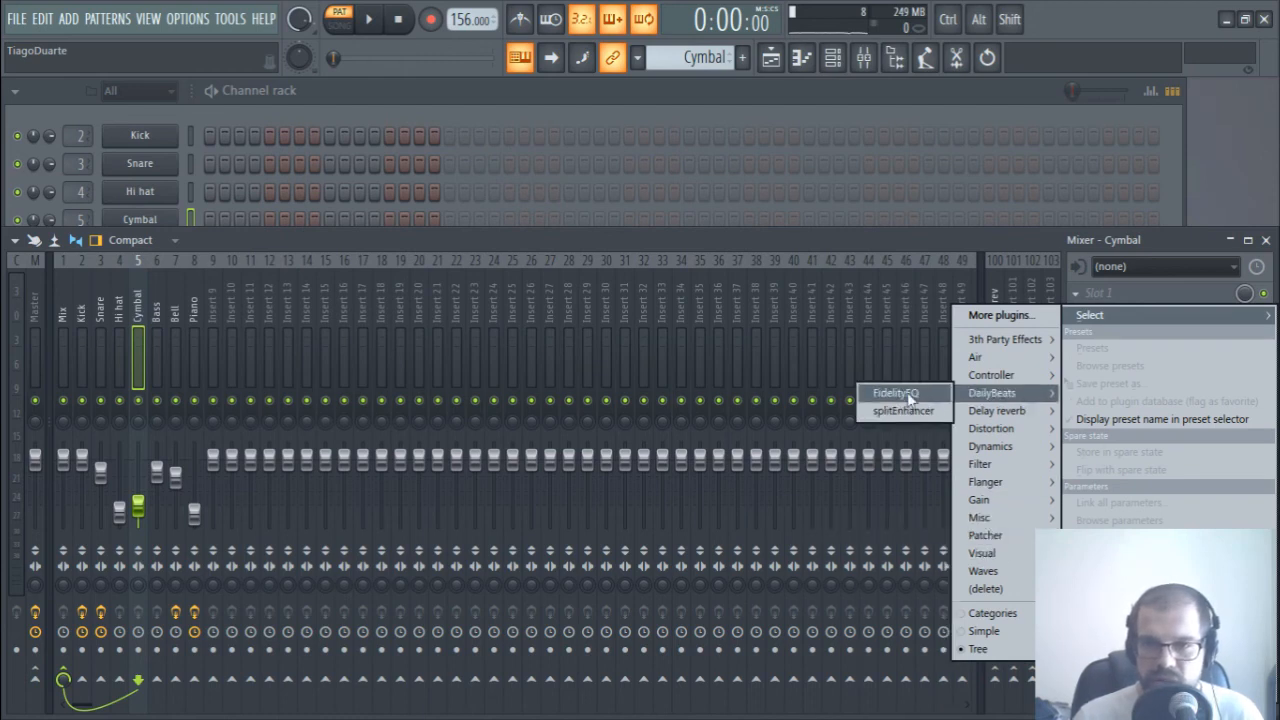
{"action": "left_click", "coordinate": [895, 394]}
{"action": "left_click", "coordinate": [236, 298]}
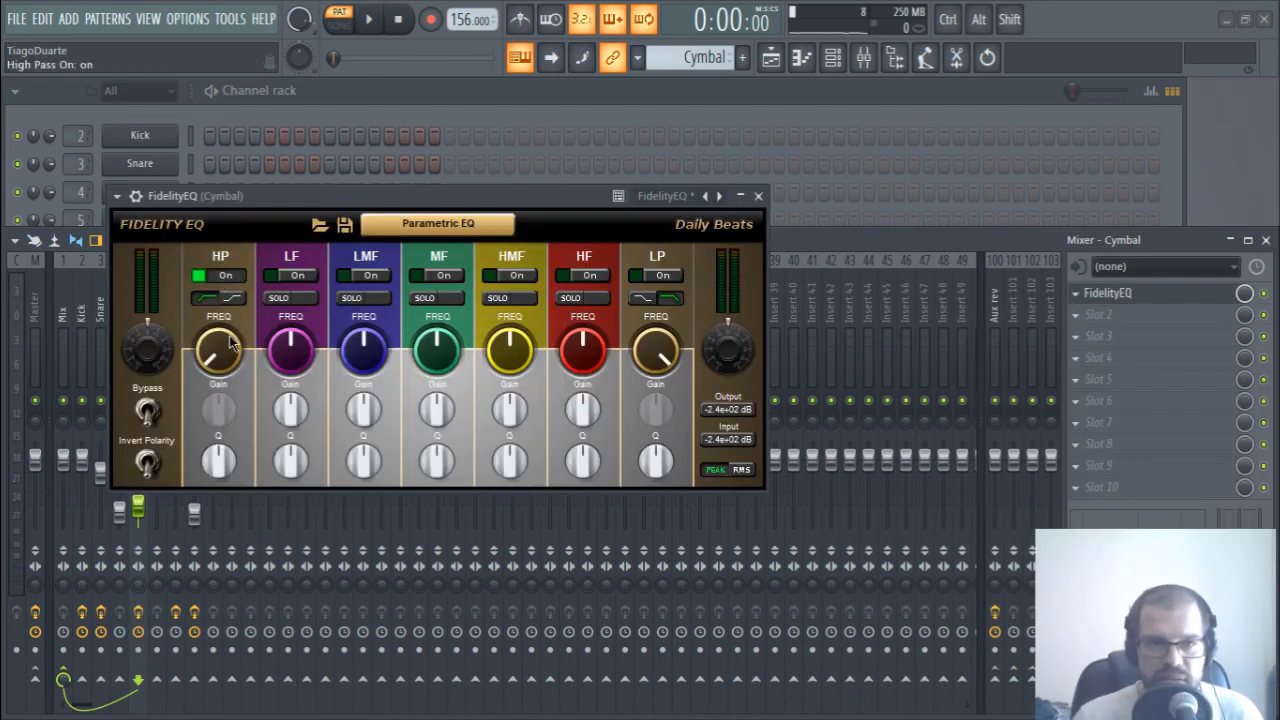
{"action": "left_click_drag", "start_coordinate": [227, 371], "coordinate": [212, 306]}
{"action": "key", "text": "q"}
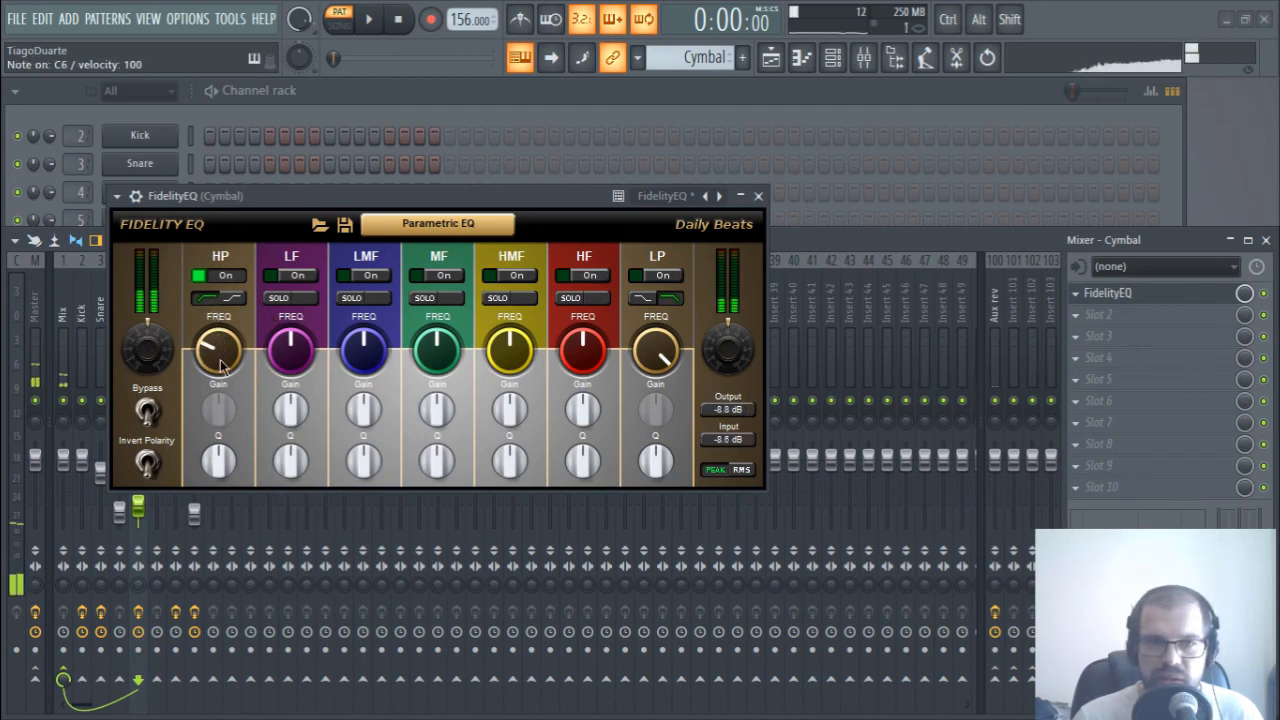
{"action": "left_click", "coordinate": [757, 196]}
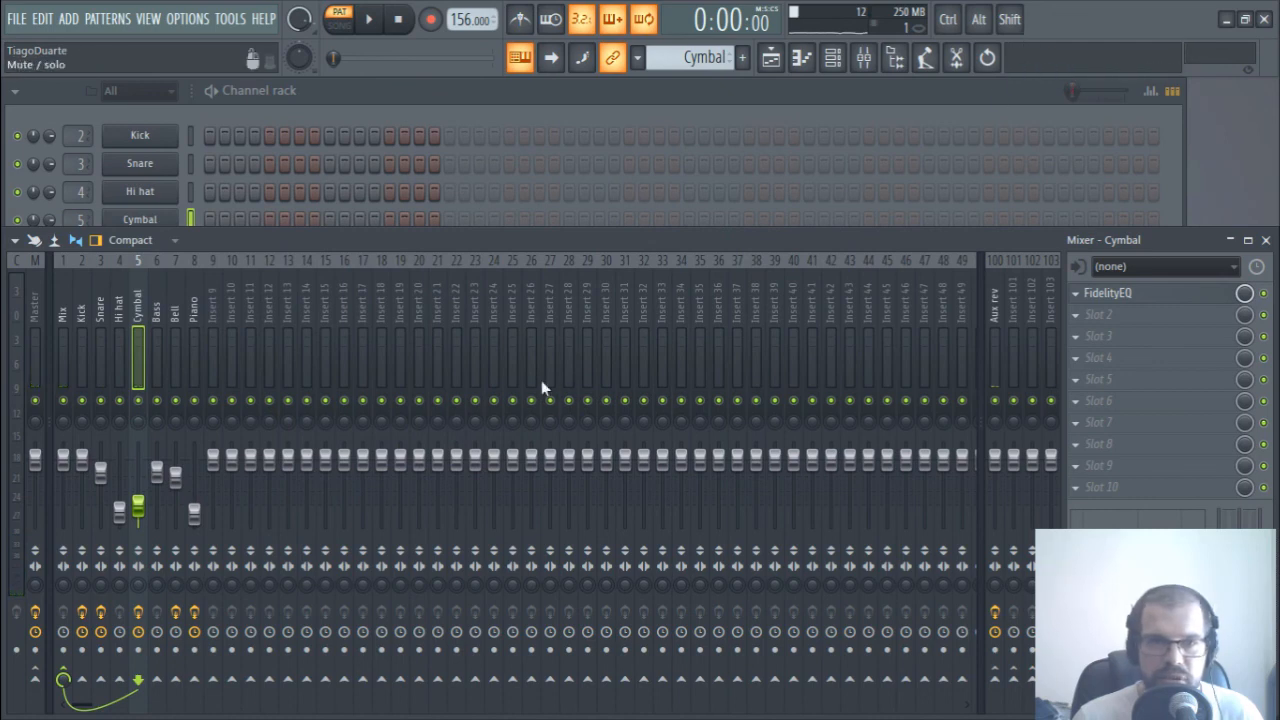
- Play the playlist arrangement in song mode to hear the cymbal in context
{"action": "left_click", "coordinate": [403, 102]}
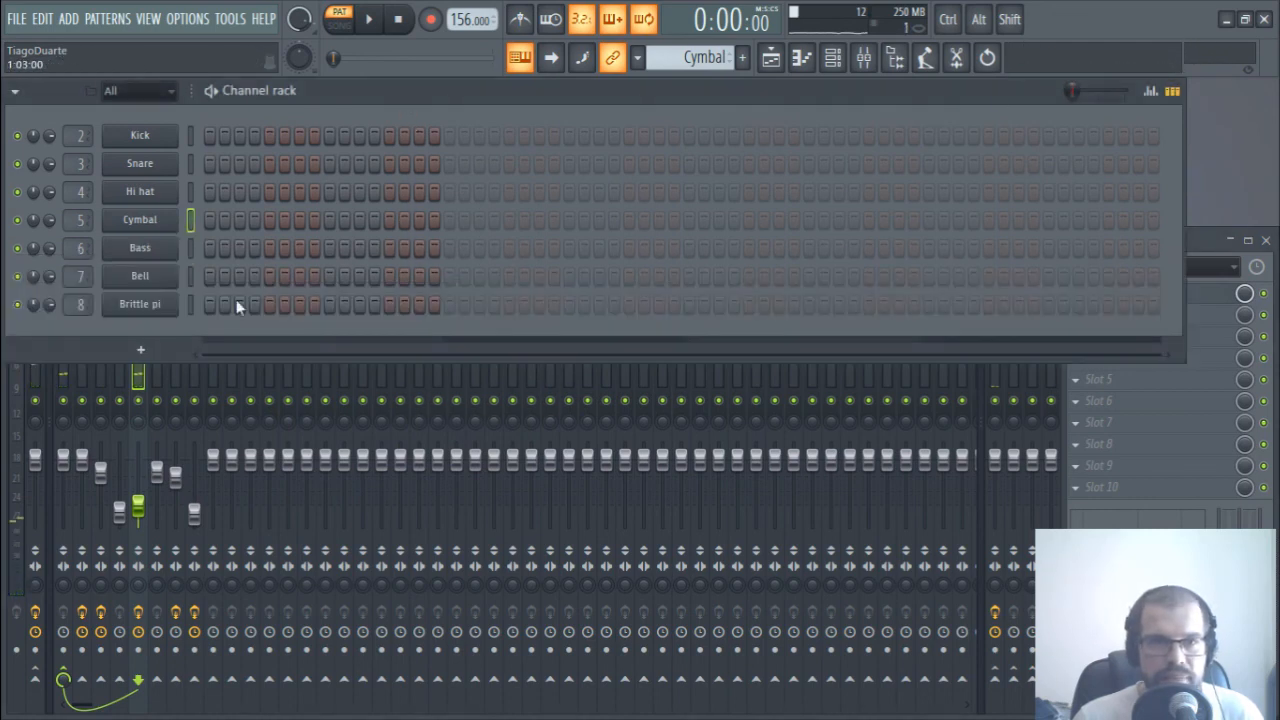
{"action": "left_click", "coordinate": [771, 57]}
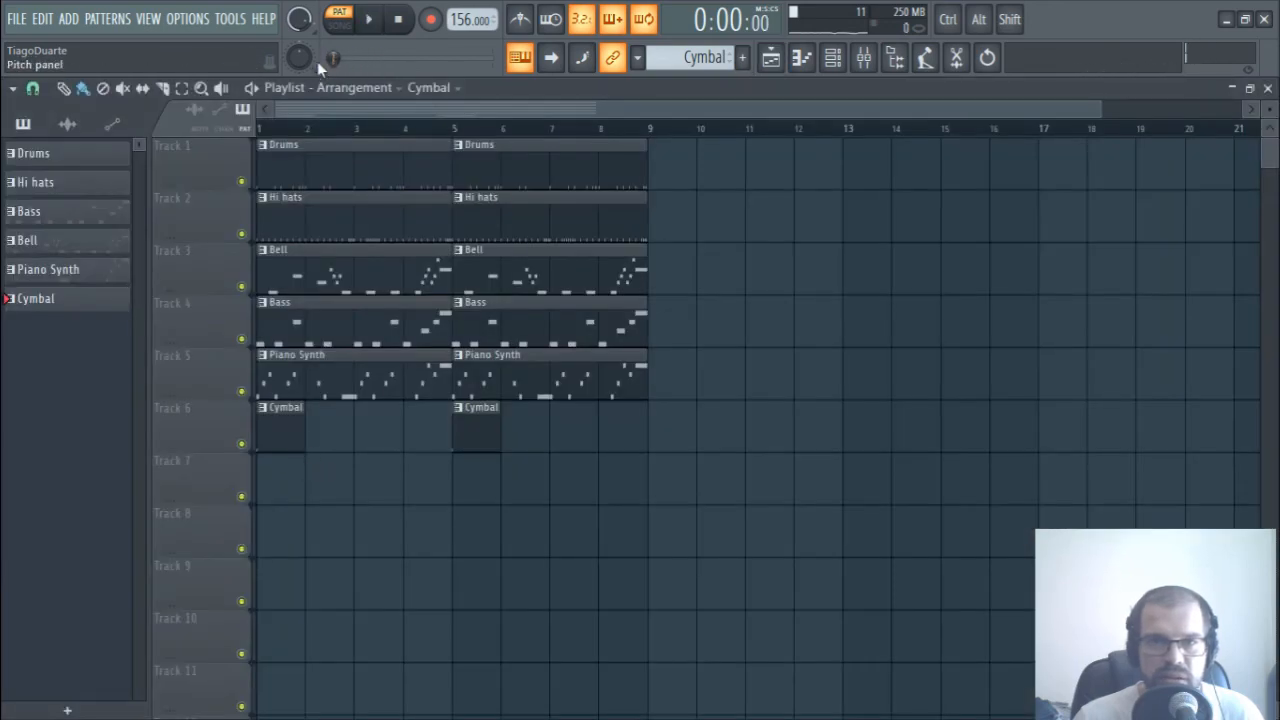
{"action": "left_click", "coordinate": [339, 19]}
{"action": "key", "text": "space"}
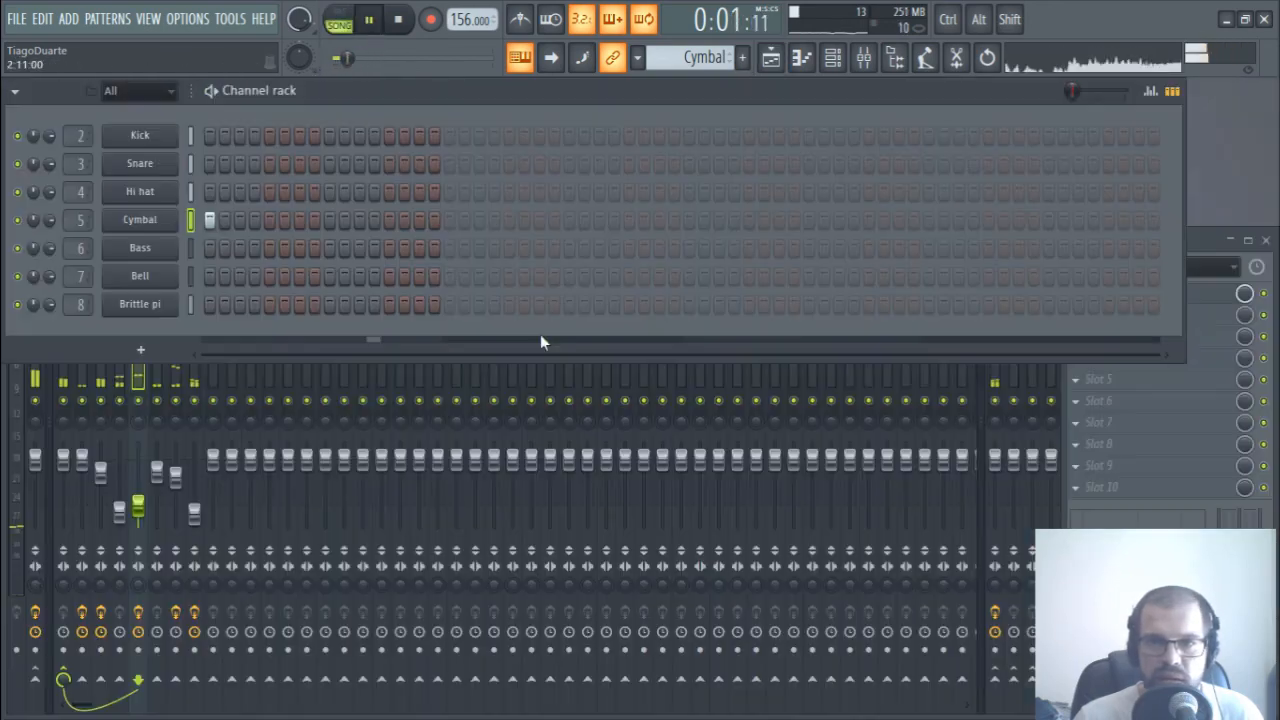
- Pan the Cymbal mixer track slightly right and fine-tune its fader while restarting song playback
{"action": "key", "text": "space"}
{"action": "left_click_drag", "start_coordinate": [138, 421], "coordinate": [138, 418]}
{"action": "key", "text": "space"}
{"action": "left_click_drag", "start_coordinate": [139, 507], "coordinate": [139, 500]}
{"action": "key", "text": "space"}
{"action": "key", "text": "space"}
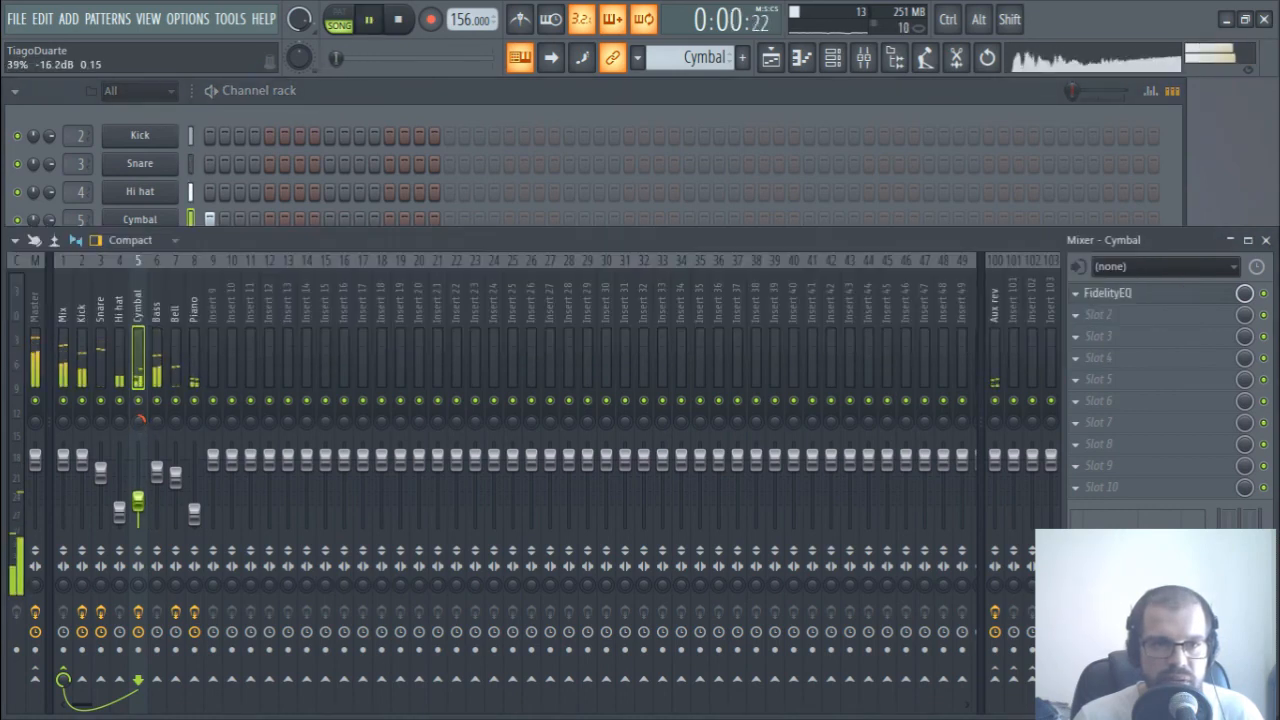
{"action": "key", "text": "space"}
- Open operator 1's volume envelope in the Cymbal's Sytrus, adjust the decay curve's tension, and audition the song
{"action": "left_click", "coordinate": [371, 100]}
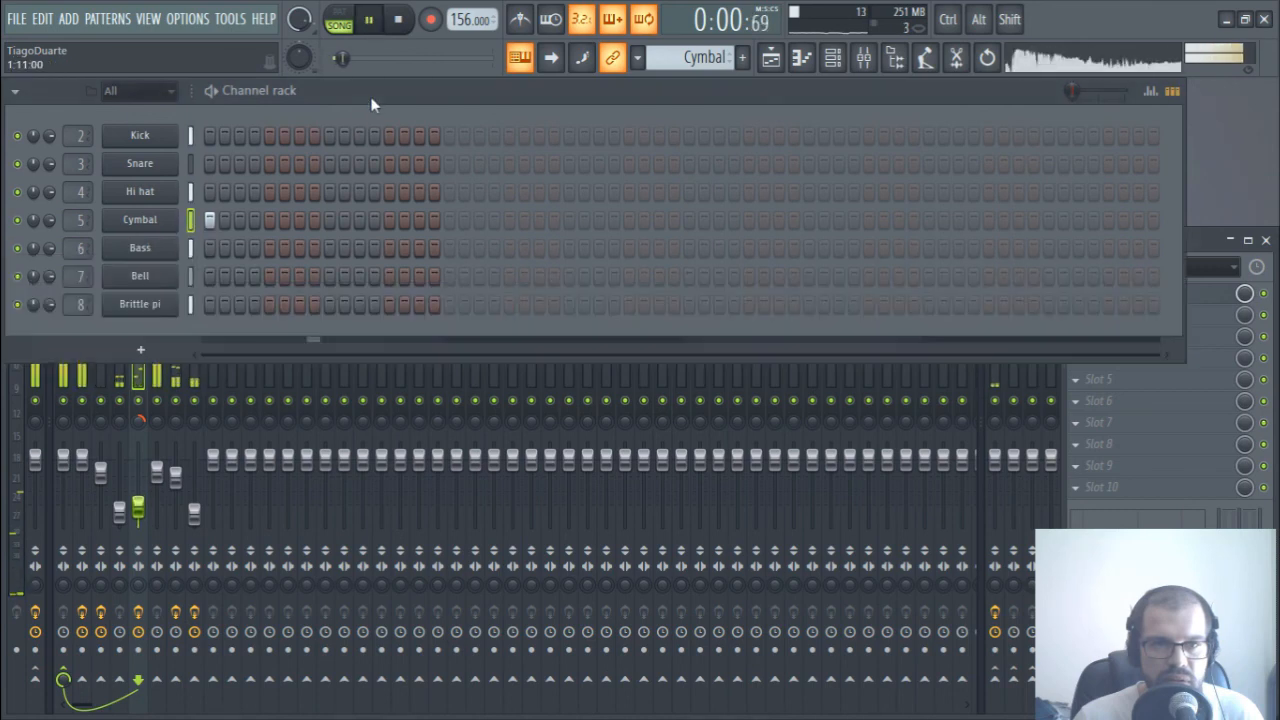
{"action": "left_click", "coordinate": [150, 220]}
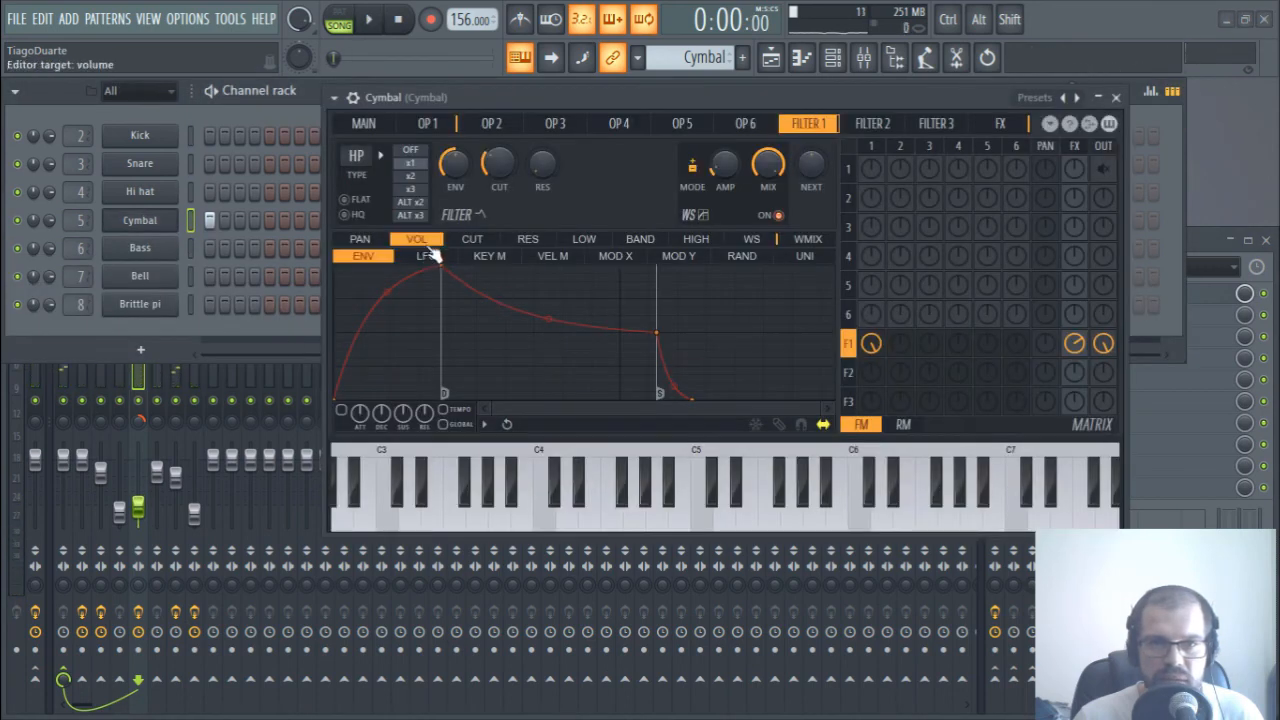
{"action": "left_click", "coordinate": [427, 123]}
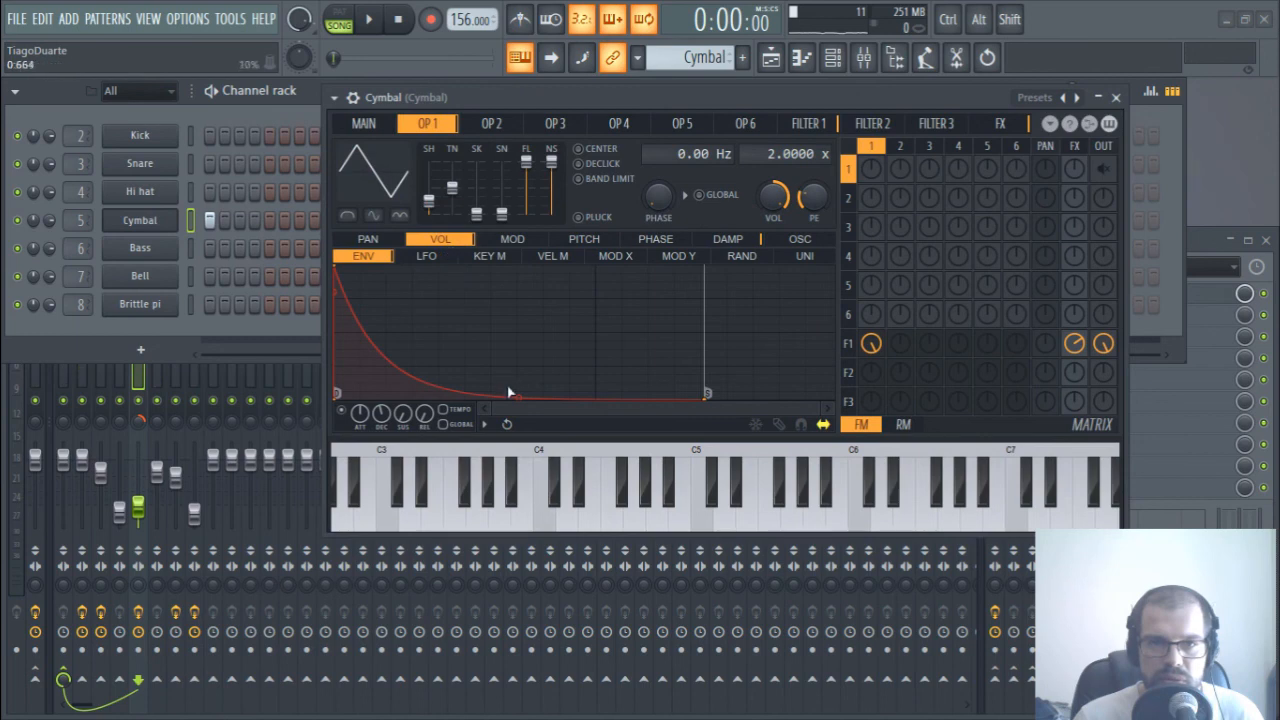
{"action": "mouse_move", "coordinate": [515, 397]}
{"action": "left_mouse_down"}
{"action": "mouse_move", "coordinate": [518, 387]}
{"action": "mouse_move", "coordinate": [518, 403]}
{"action": "left_mouse_up"}
{"action": "key", "text": "space"}
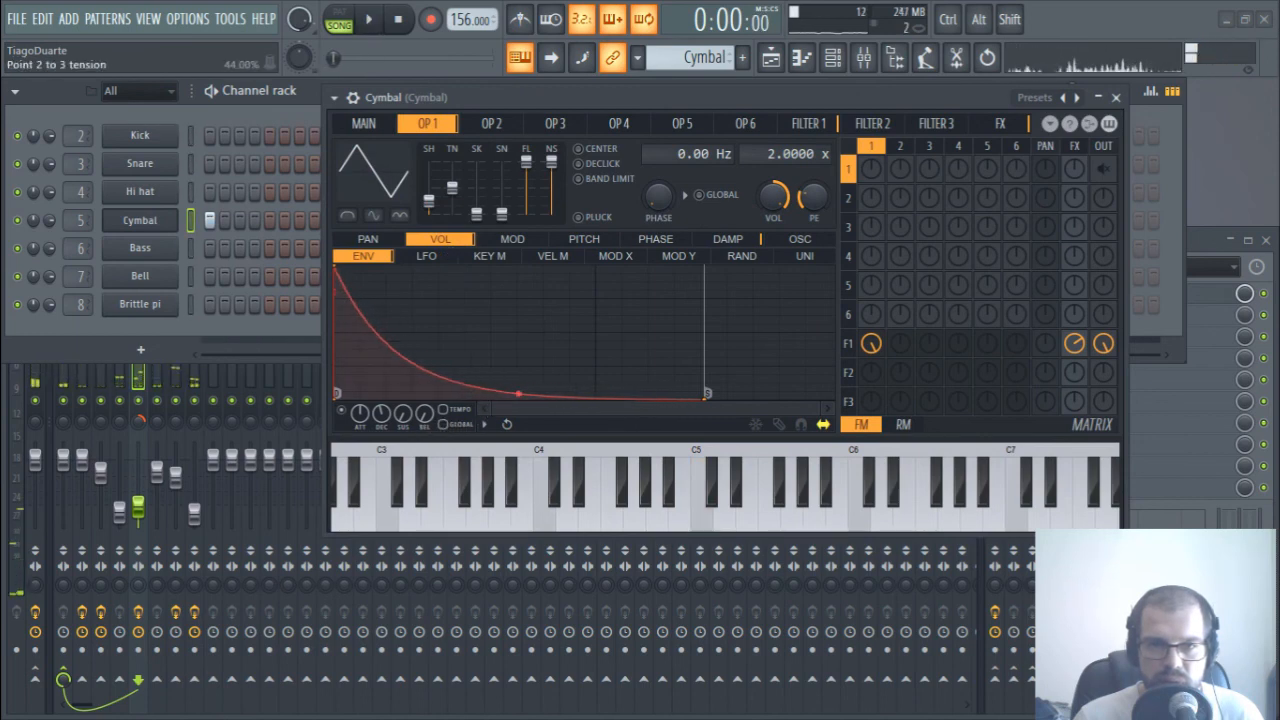
{"action": "key", "text": "space"}
- Try a different decay time for operator 1's volume envelope, restore it, and steepen the decay curve during song playback
{"action": "left_click_drag", "start_coordinate": [381, 417], "coordinate": [381, 370]}
{"action": "key", "text": "space"}
{"action": "left_click_drag", "start_coordinate": [381, 415], "coordinate": [381, 452]}
{"action": "left_click_drag", "start_coordinate": [519, 391], "coordinate": [519, 404]}
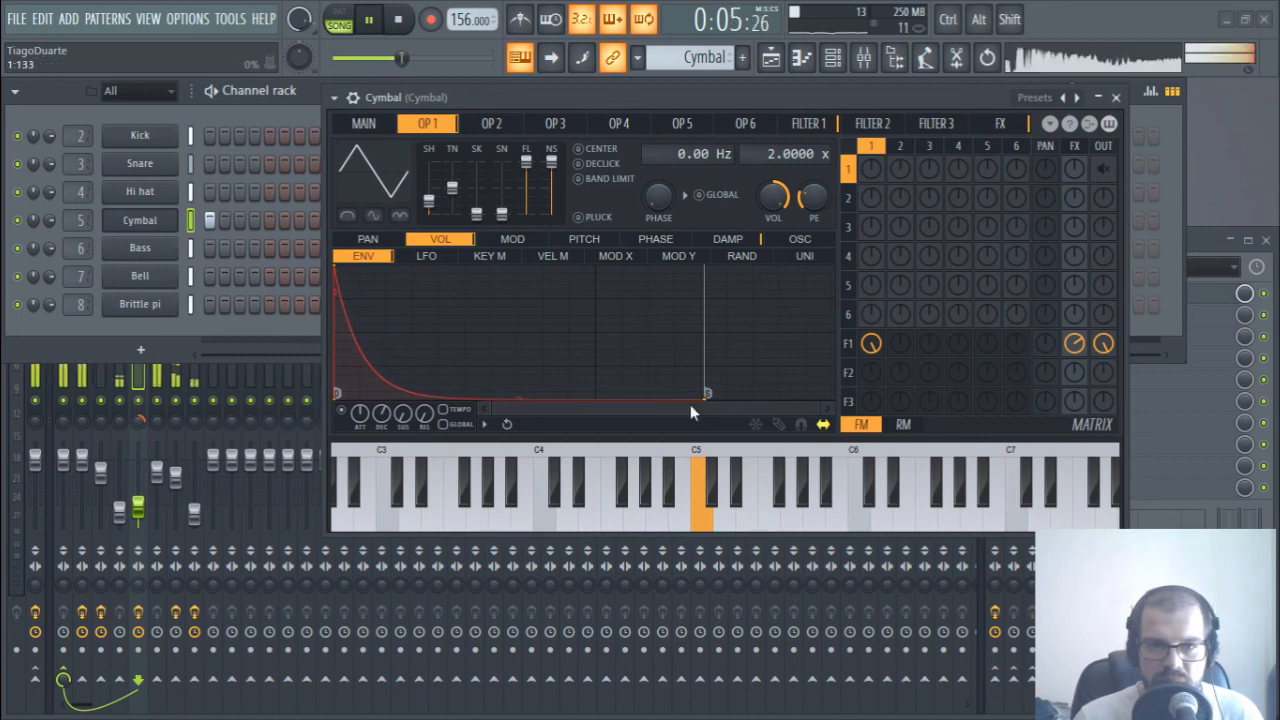
- Add a release tail and slight sustain to operator 1's volume envelope, soften its decay curve while replaying the song, and close the synth
{"action": "left_click_drag", "start_coordinate": [705, 398], "coordinate": [785, 412]}
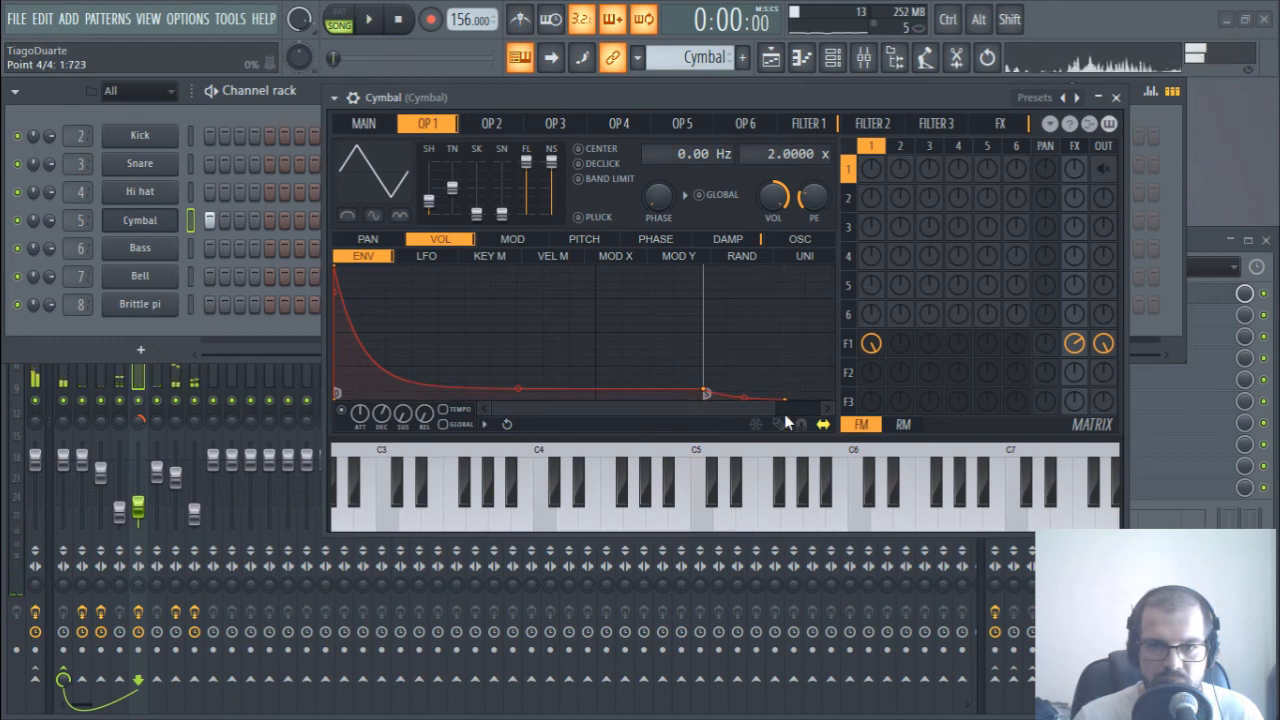
{"action": "key", "text": "space"}
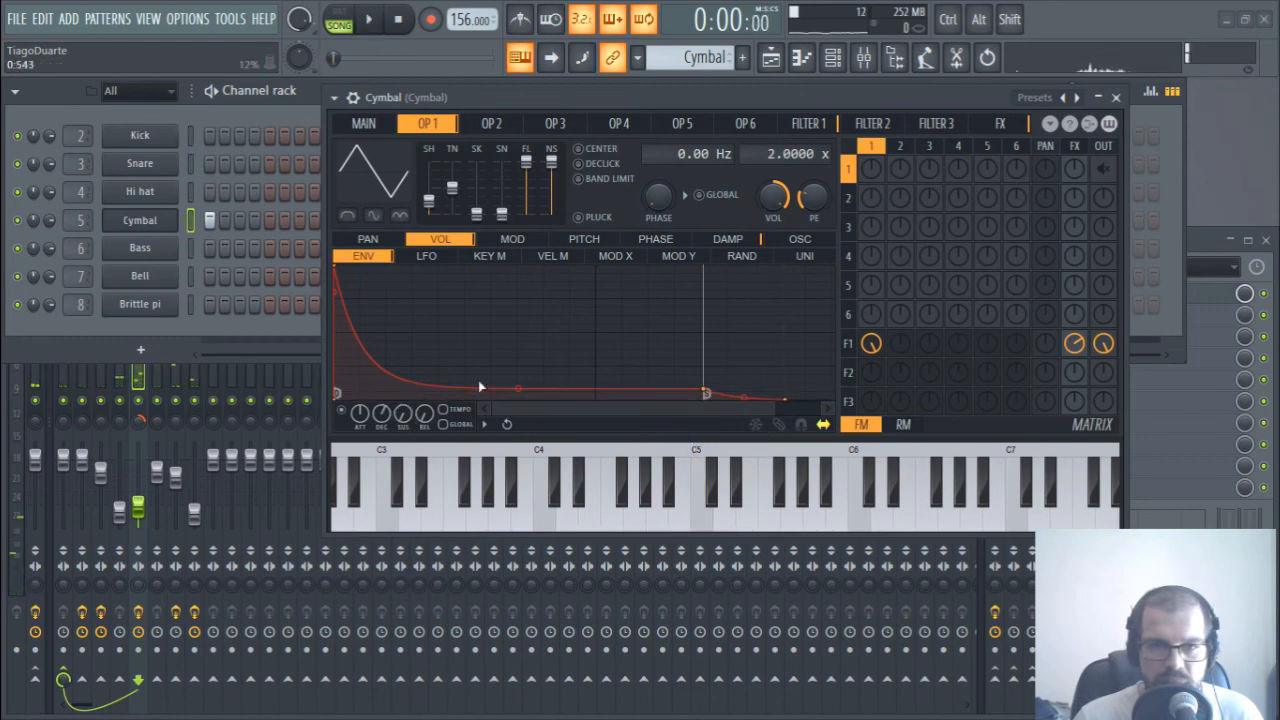
{"action": "left_click_drag", "start_coordinate": [523, 389], "coordinate": [523, 384]}
{"action": "key", "text": "space"}
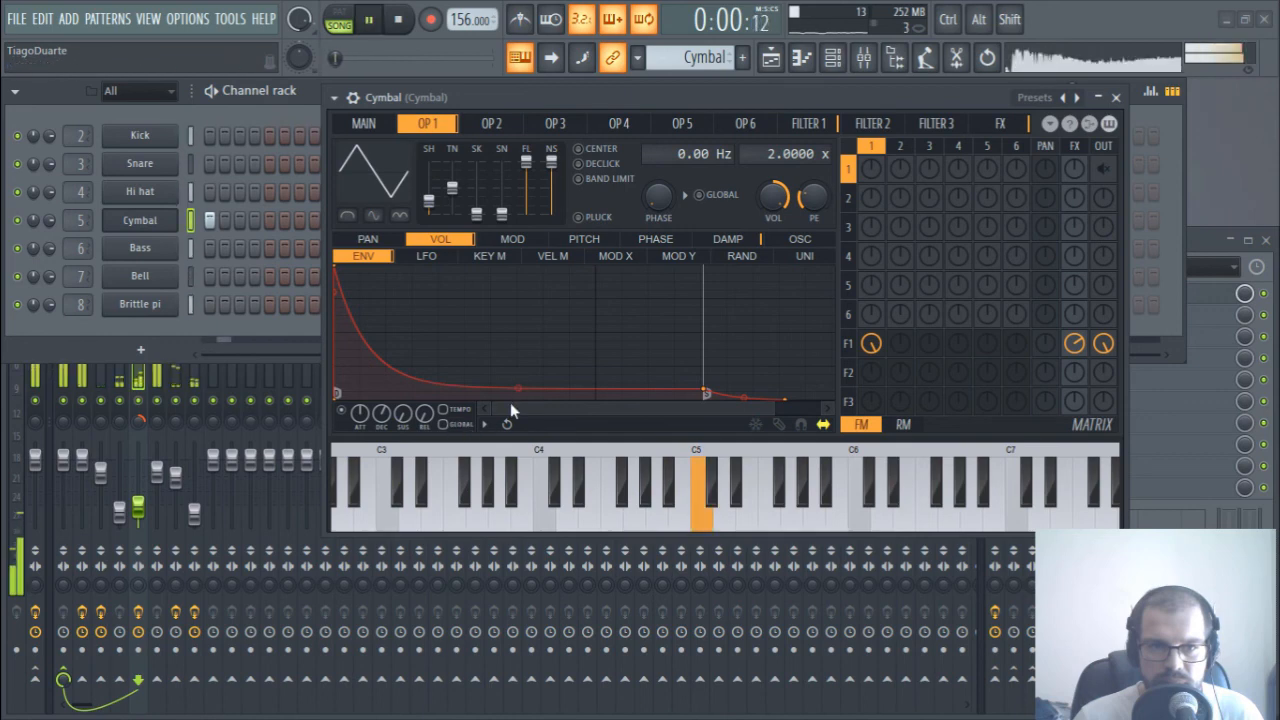
{"action": "key", "text": "space"}
{"action": "mouse_move", "coordinate": [517, 388]}
{"action": "left_mouse_down"}
{"action": "mouse_move", "coordinate": [517, 369]}
{"action": "mouse_move", "coordinate": [517, 384]}
{"action": "left_mouse_up"}
{"action": "key", "text": "space"}
{"action": "key", "text": "space"}
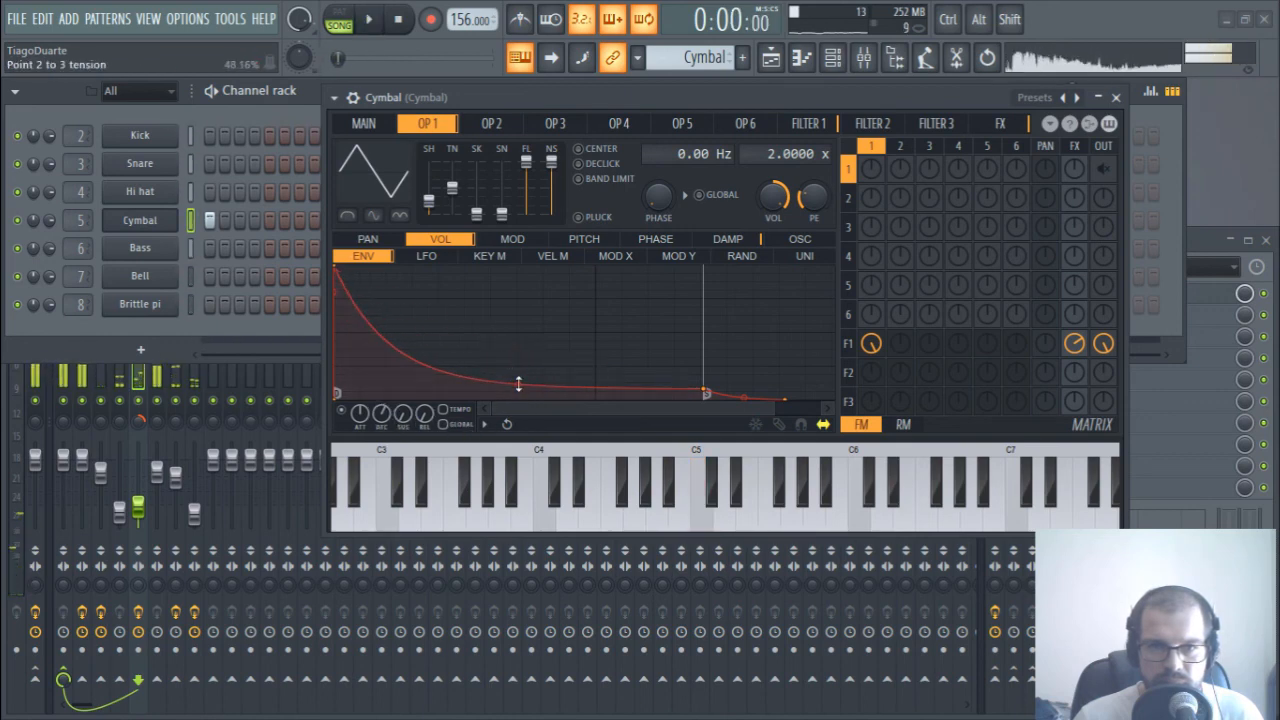
{"action": "key", "text": "space"}
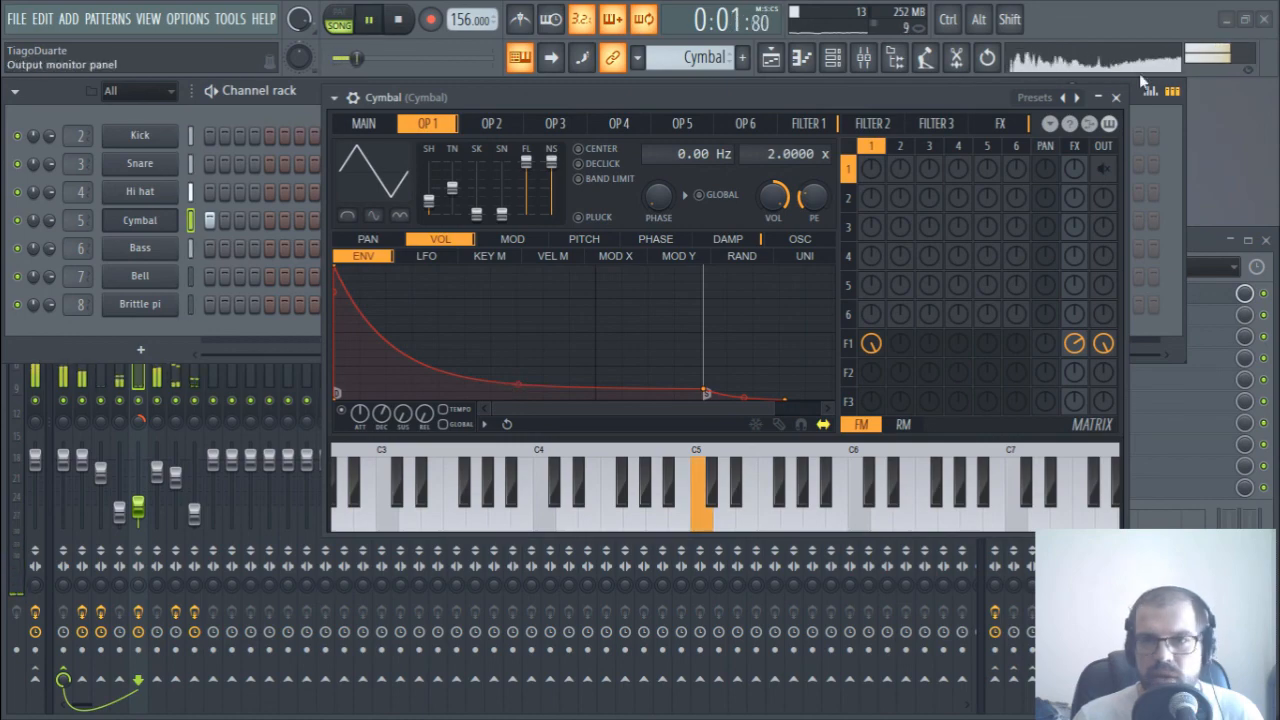
{"action": "left_click", "coordinate": [1116, 97]}
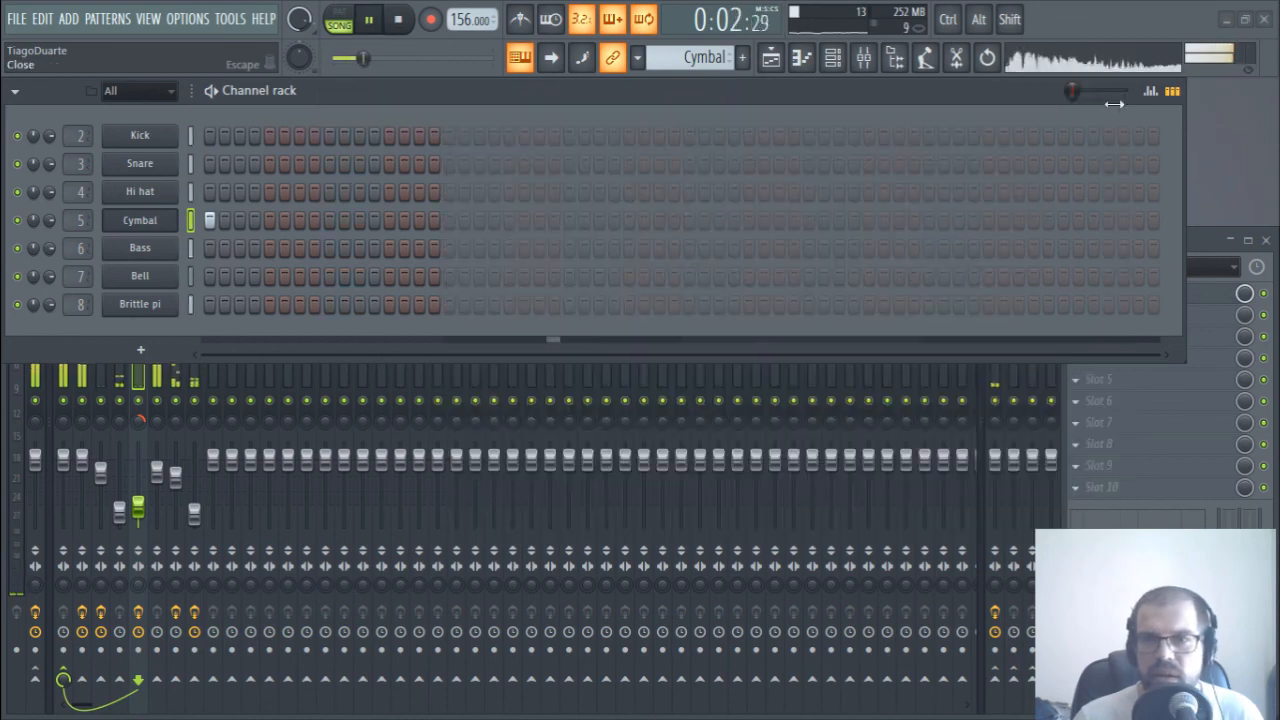
- Show the playlist and mixer, and compare the mix by bypassing and re-enabling the effects on the Kick through Piano tracks
{"action": "left_click", "coordinate": [770, 57]}
{"action": "left_click", "coordinate": [864, 57]}
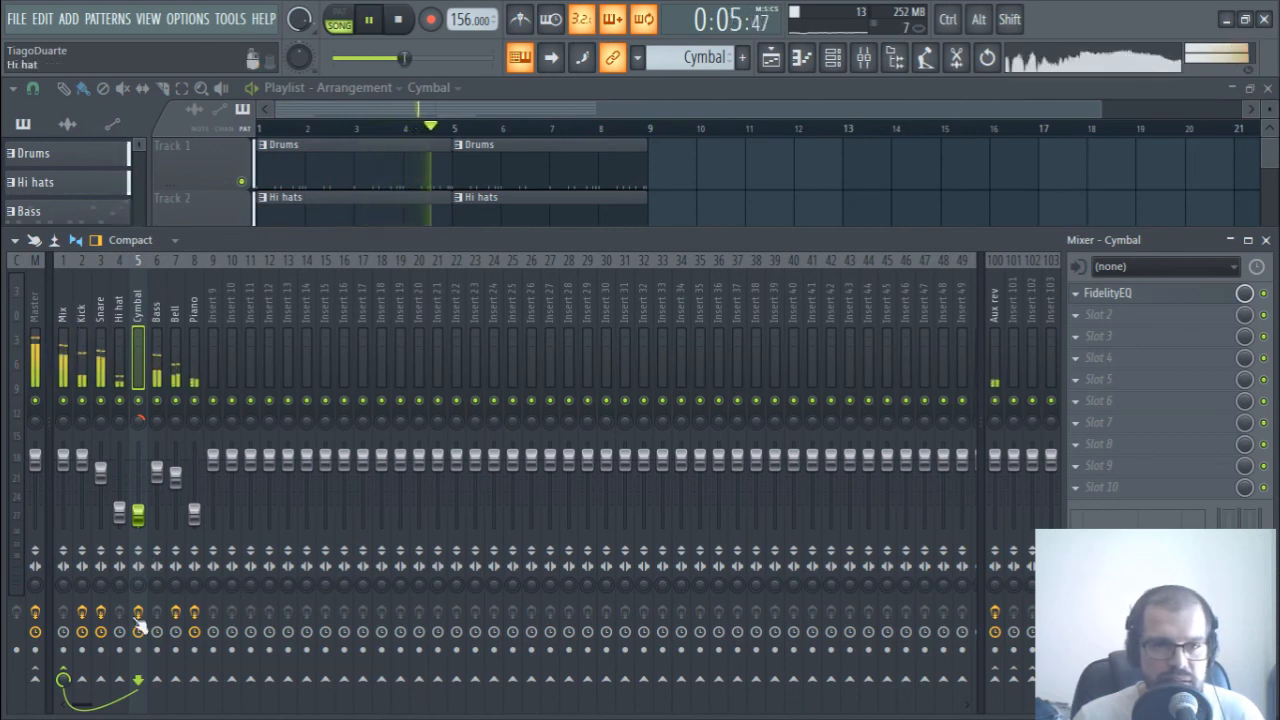
{"action": "left_click_drag", "start_coordinate": [197, 620], "coordinate": [88, 620]}
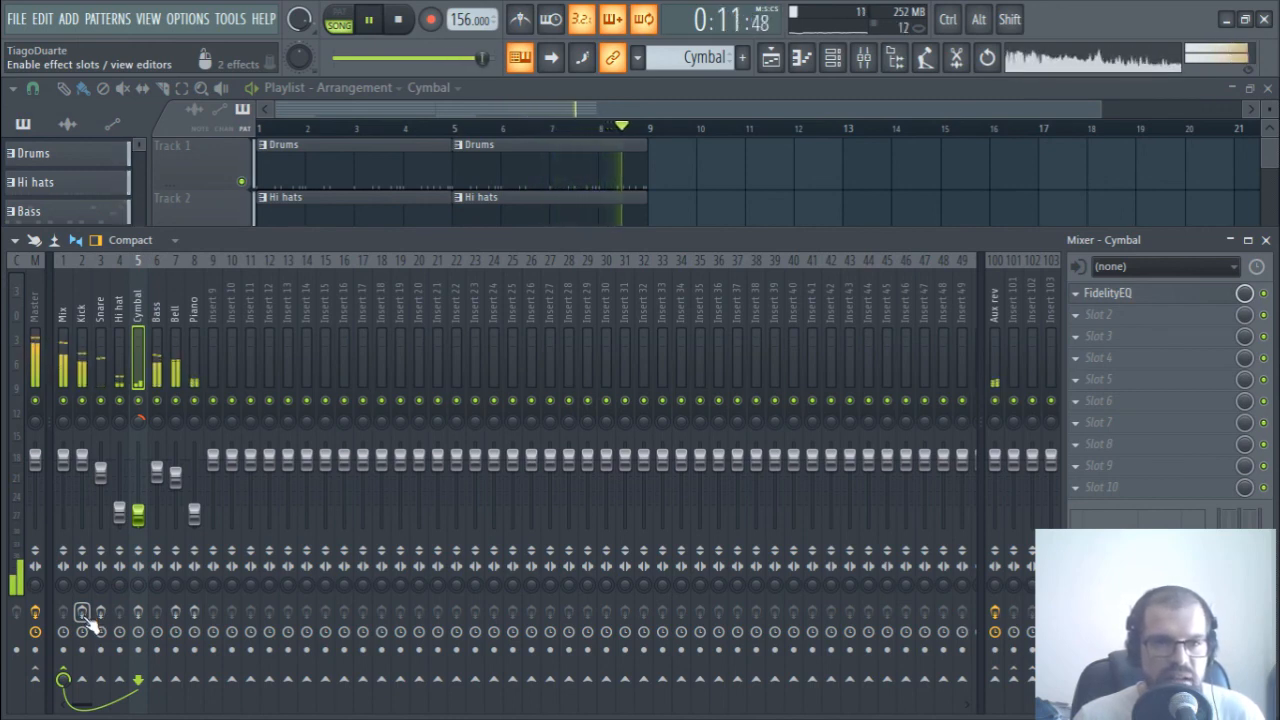
{"action": "left_click", "coordinate": [84, 614]}
{"action": "mouse_move", "coordinate": [112, 622]}
{"action": "left_mouse_down"}
{"action": "mouse_move", "coordinate": [194, 608]}
{"action": "mouse_move", "coordinate": [200, 620]}
{"action": "left_mouse_up"}
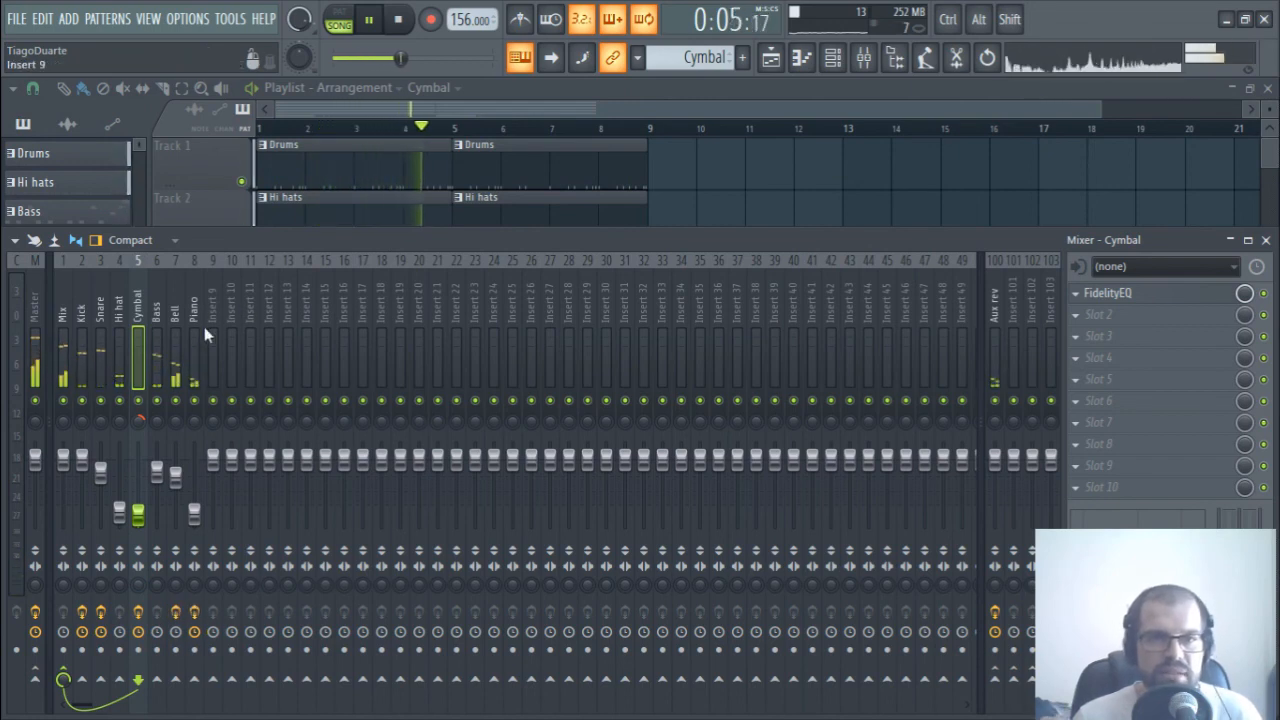
- Close the mixer, listen to the full playlist arrangement, and stop playback
{"action": "left_click", "coordinate": [1267, 241]}
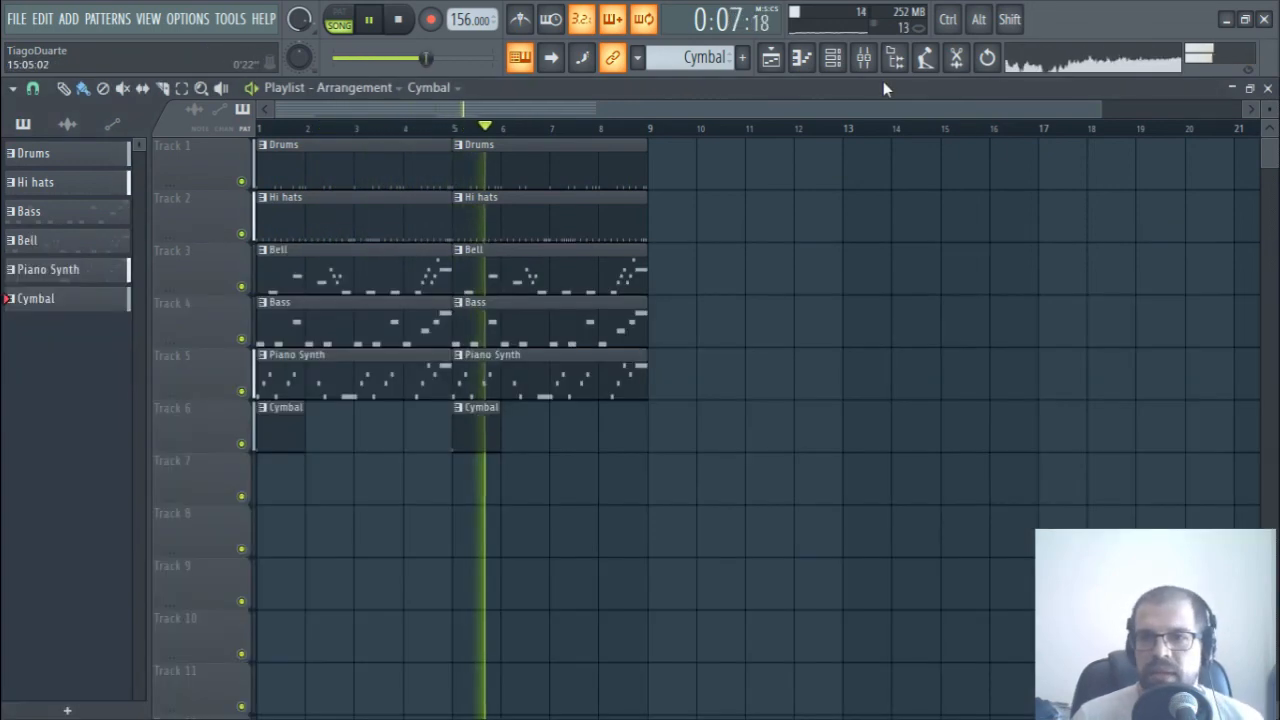
{"action": "key", "text": "space"}
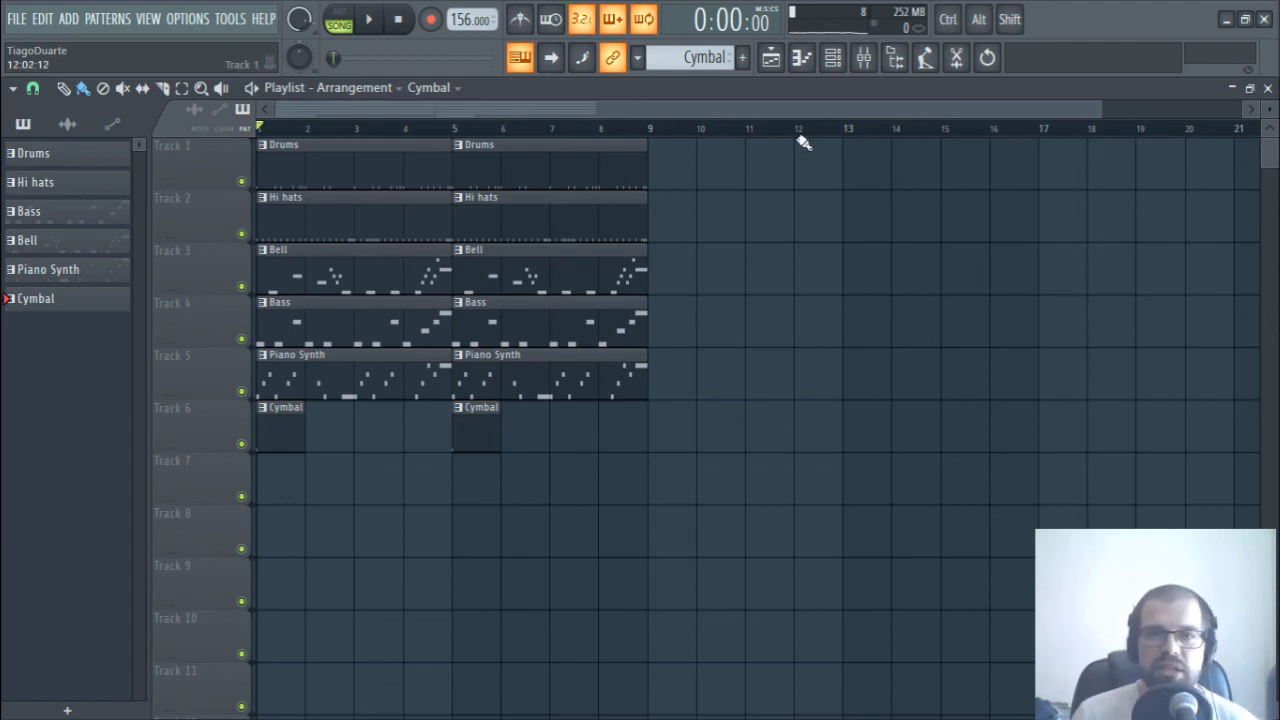
{"action": "scroll", "coordinate": [787, 140], "scroll_direction": "down", "scroll_amount": 1}
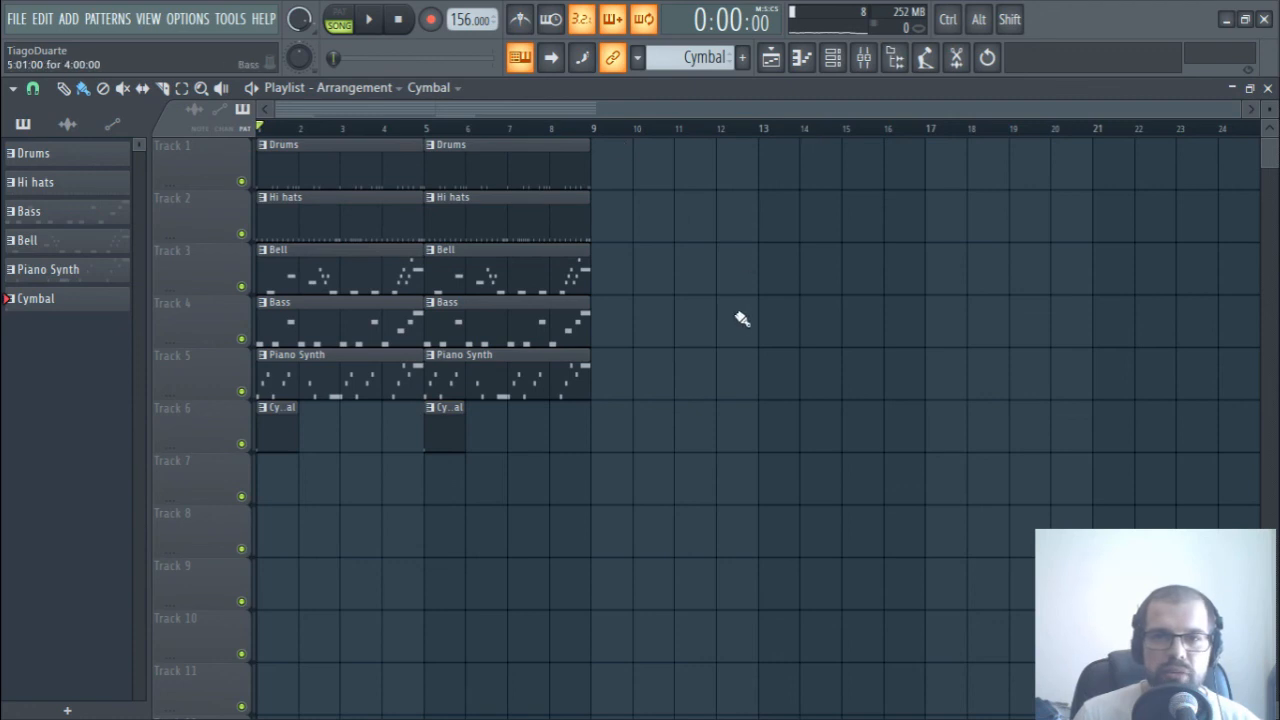